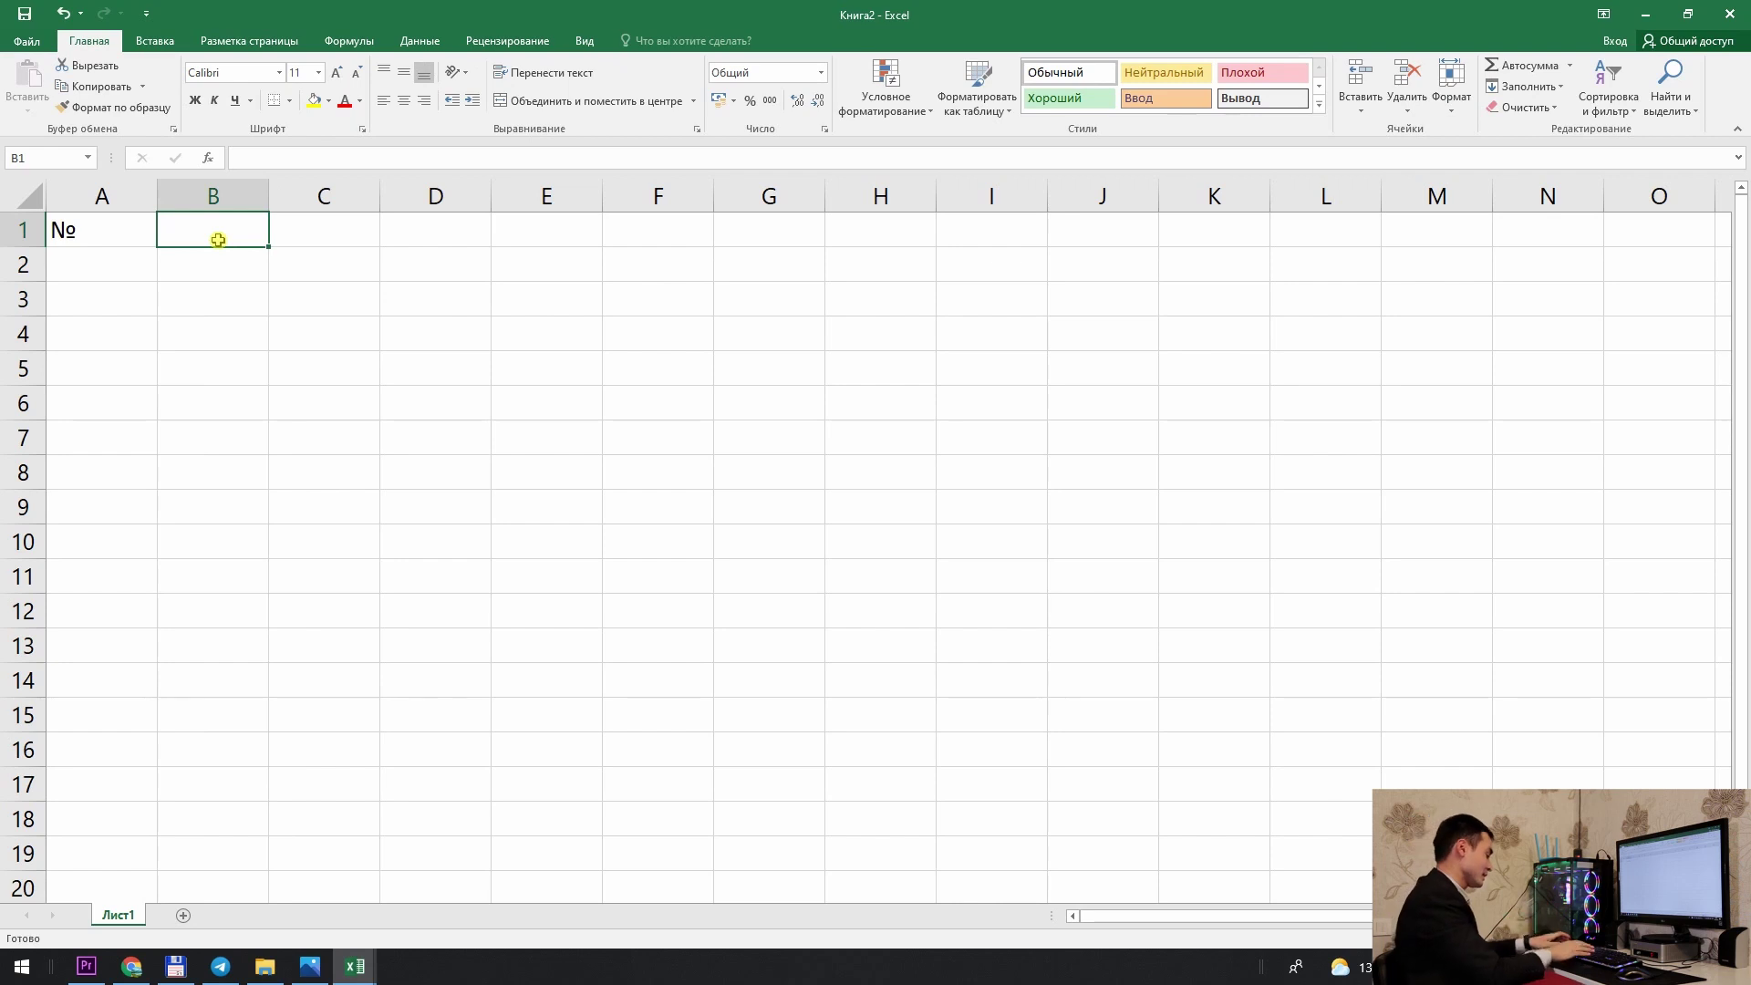
Step: Enter 'Ism Familiya' in B1 and 'Telefon raqam' in C1, autofitting both columns
{"action": "type", "text": "Ism"}
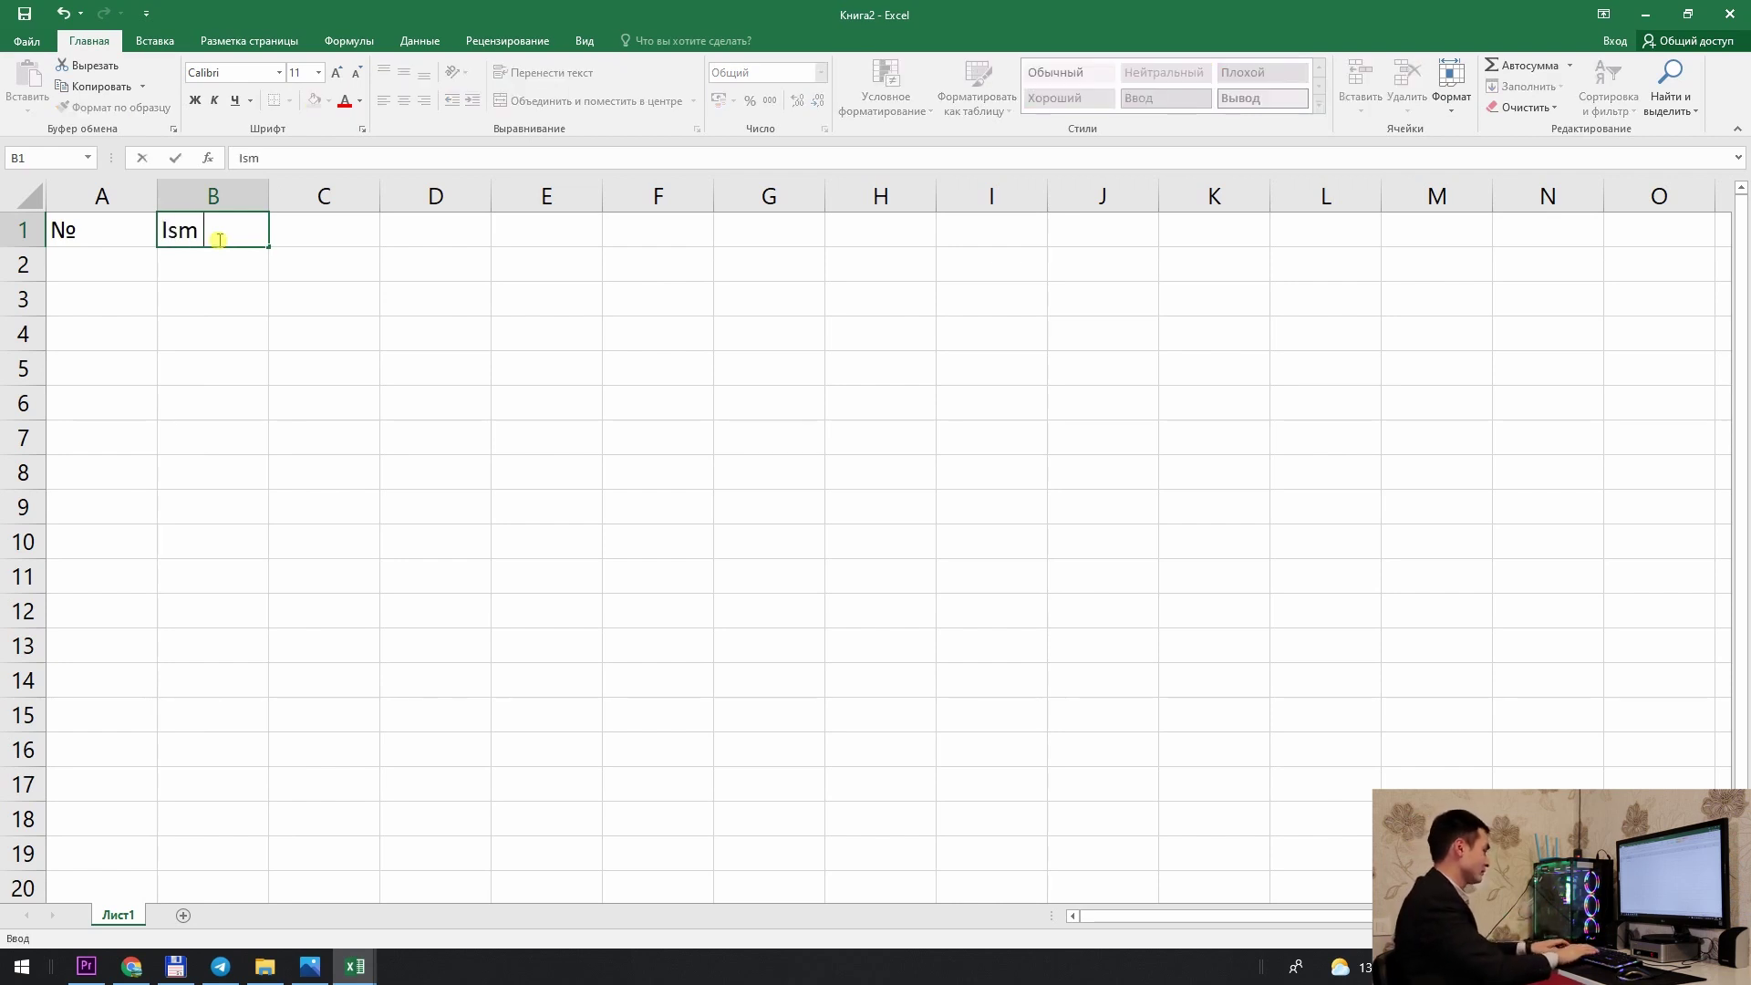
{"action": "type", "text": " Familiya"}
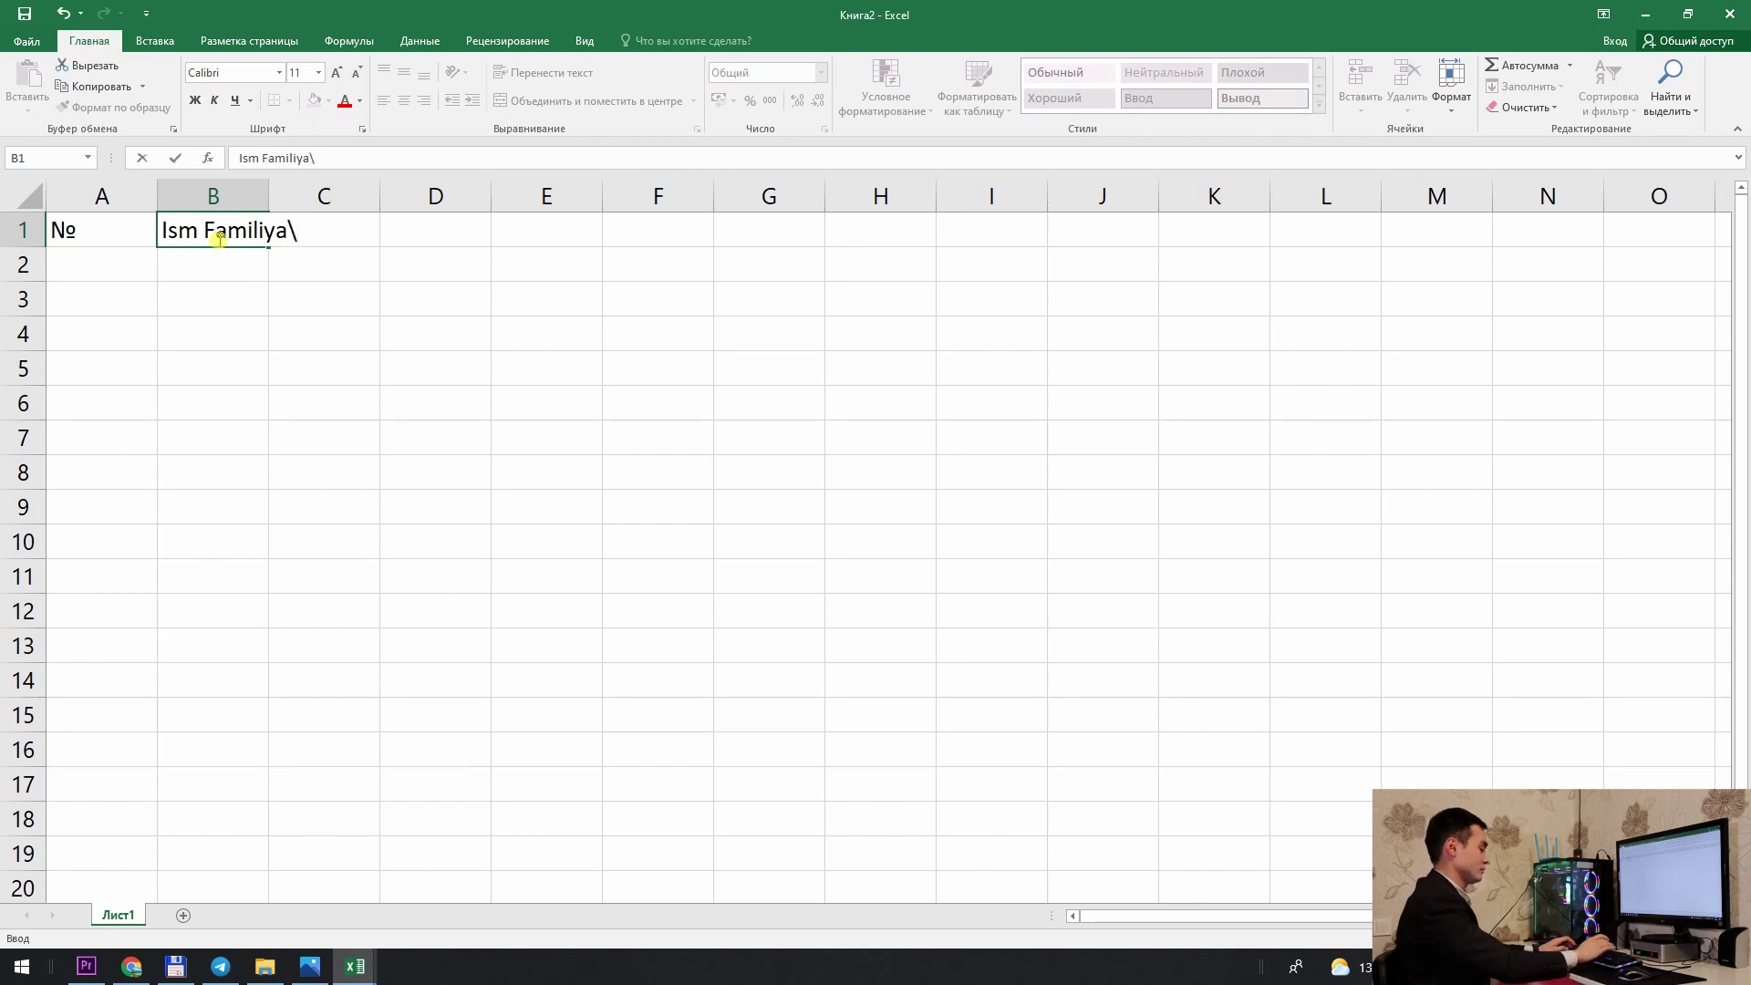
{"action": "key", "text": "Return"}
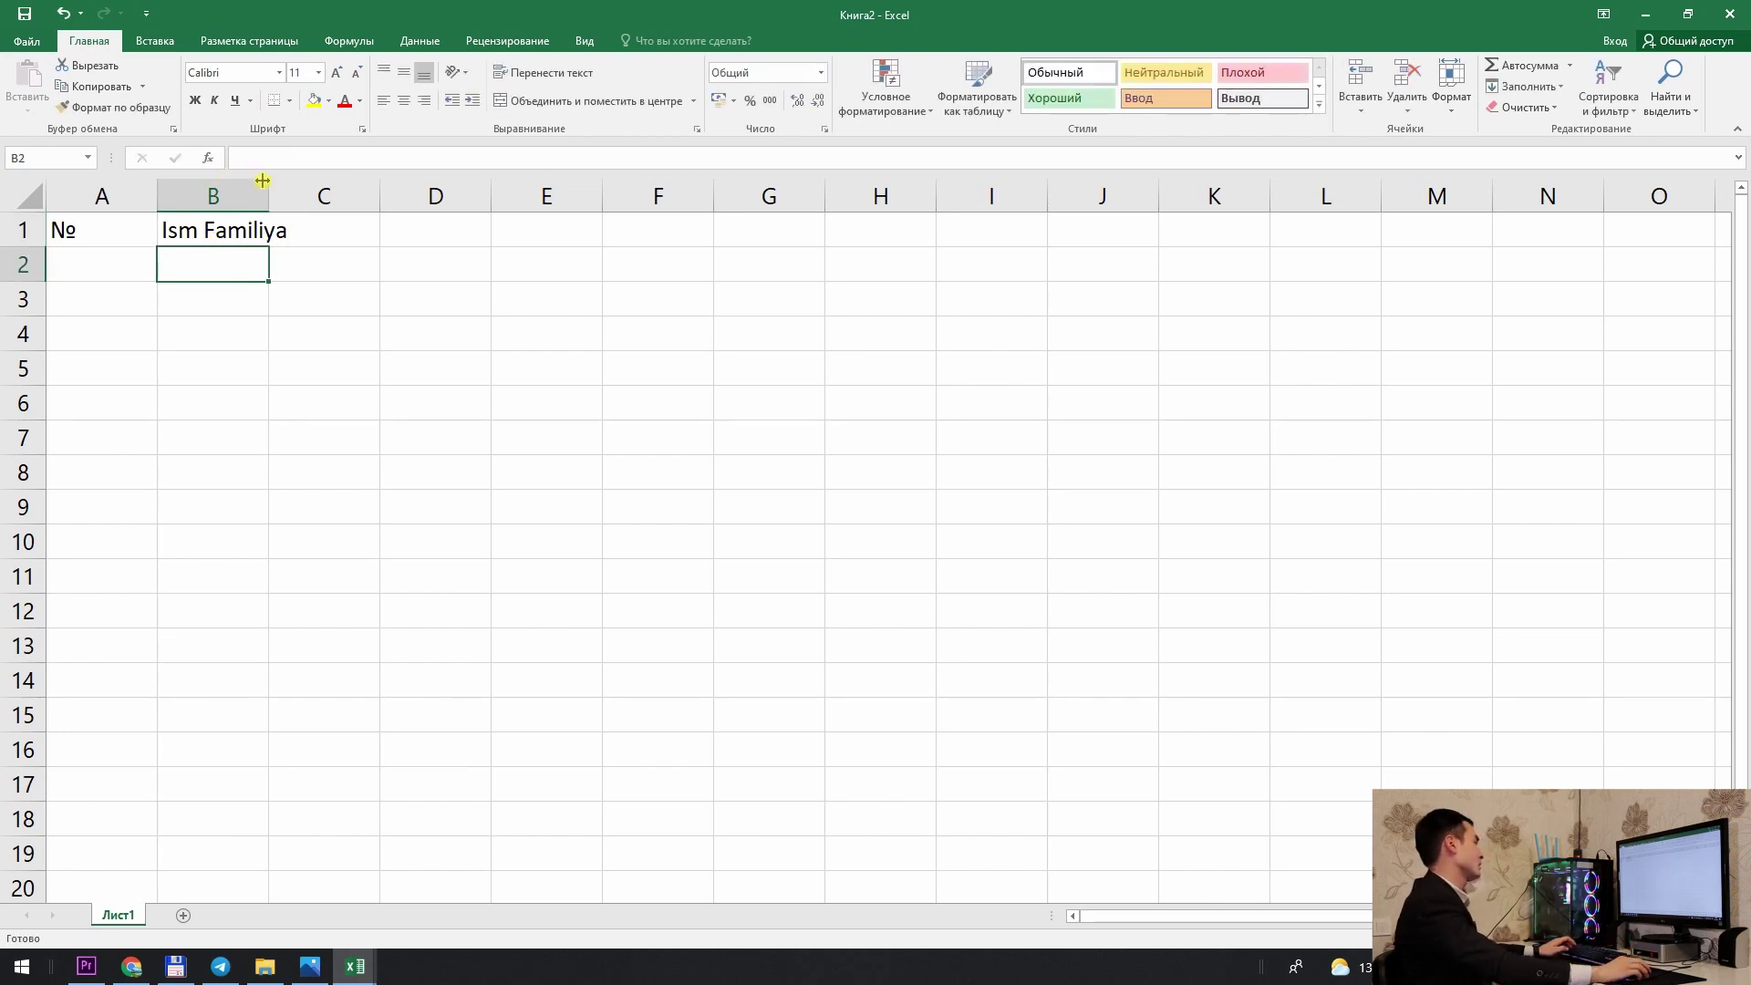
{"action": "double_click", "coordinate": [264, 183]}
{"action": "left_click", "coordinate": [356, 238]}
{"action": "type", "text": "T"}
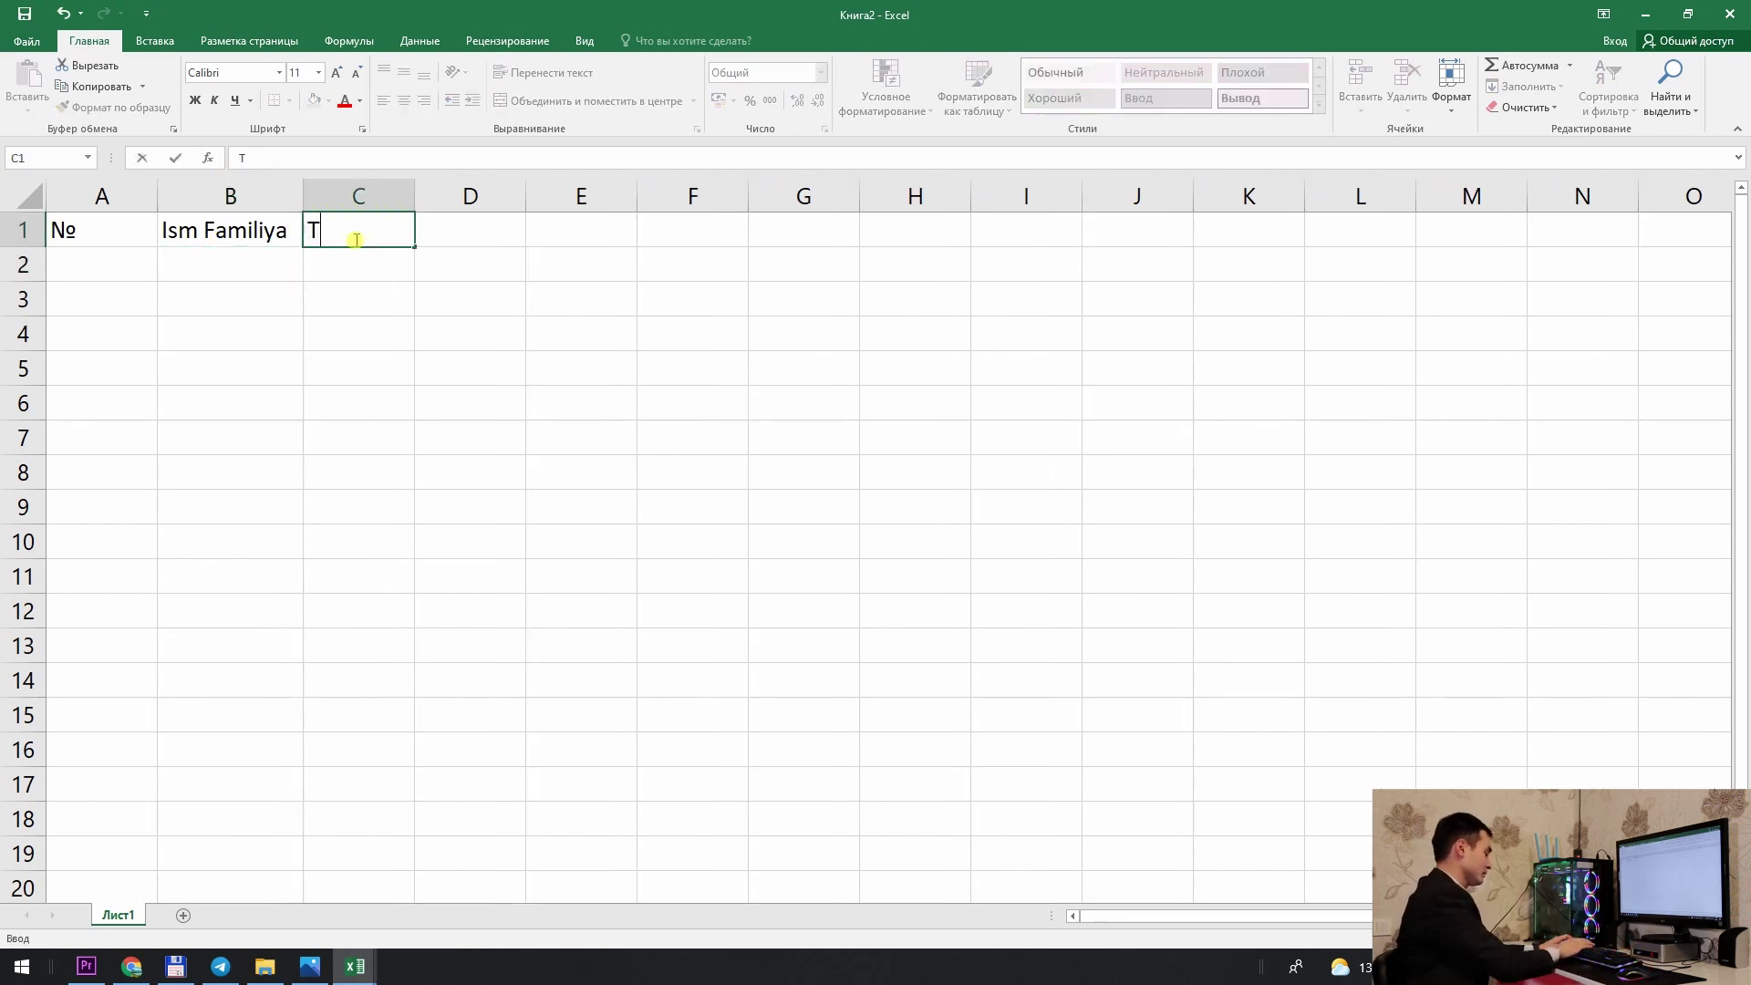
{"action": "type", "text": "elefon raqam"}
{"action": "double_click", "coordinate": [414, 196]}
{"action": "left_click", "coordinate": [529, 229]}
Step: Add 'Manzil' in D1 and 'Bizni qayerdan eshitdingiz' in E1, autofitting column E
{"action": "type", "text": "Manzil"}
{"action": "left_click", "coordinate": [667, 230]}
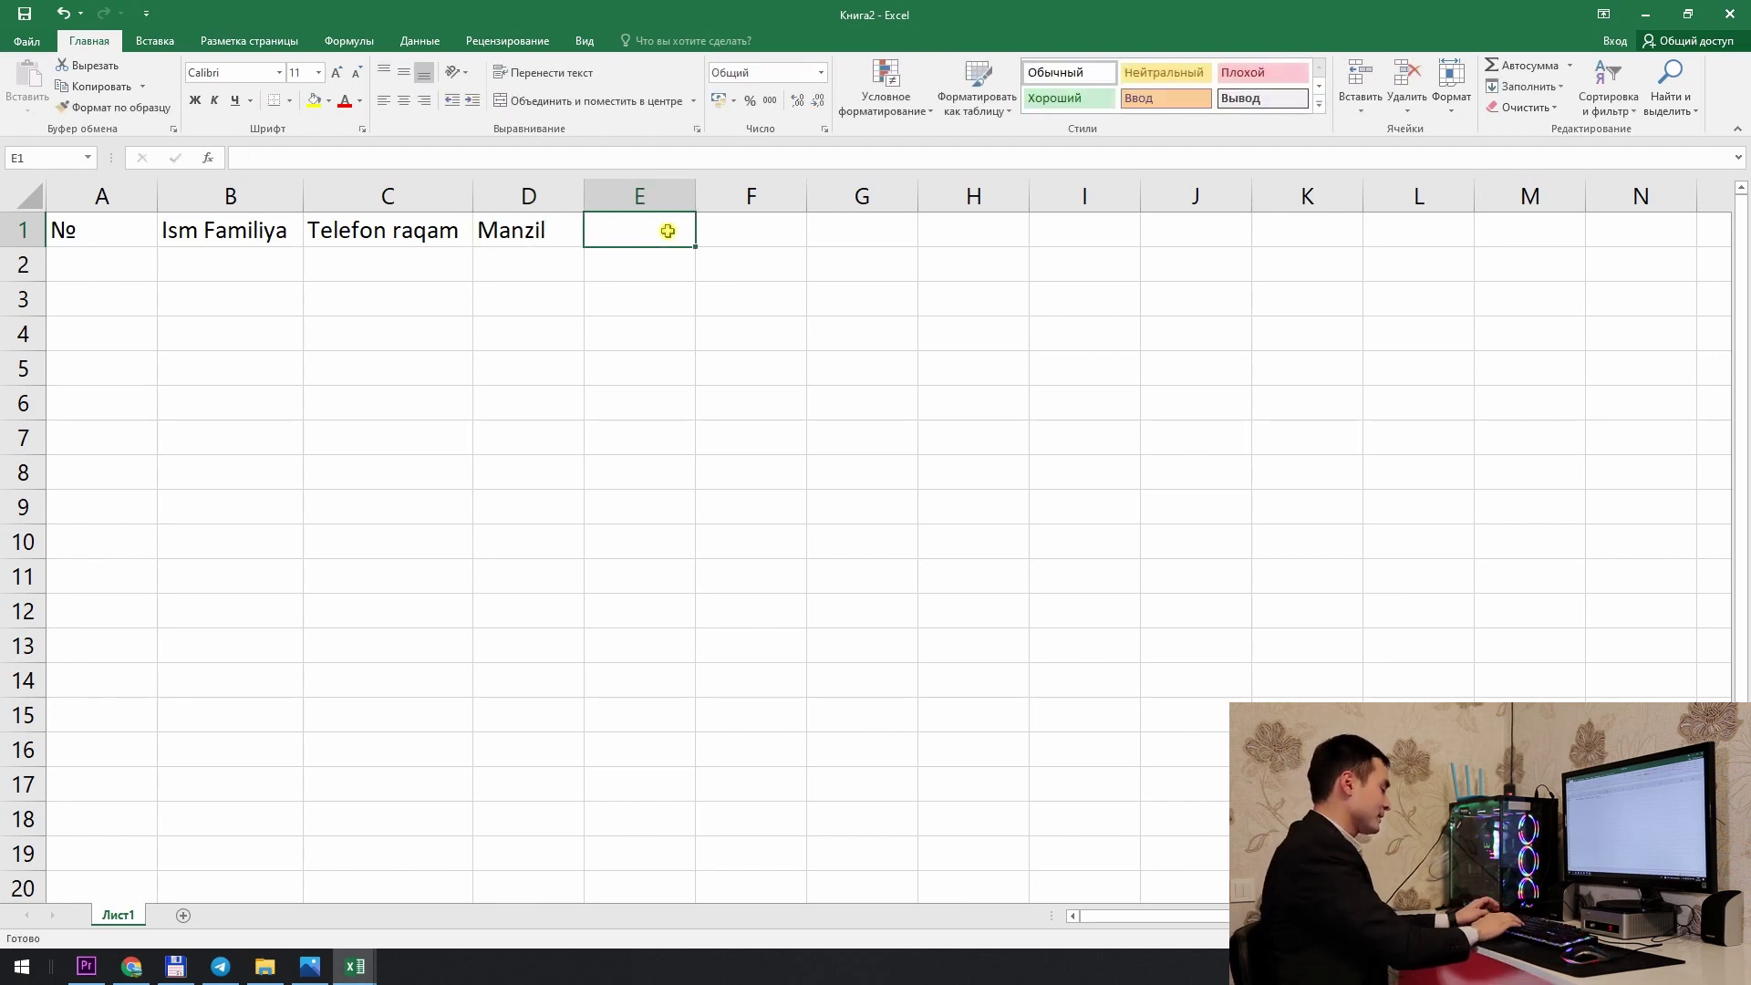
{"action": "type", "text": "Bizni qayerdan esh"}
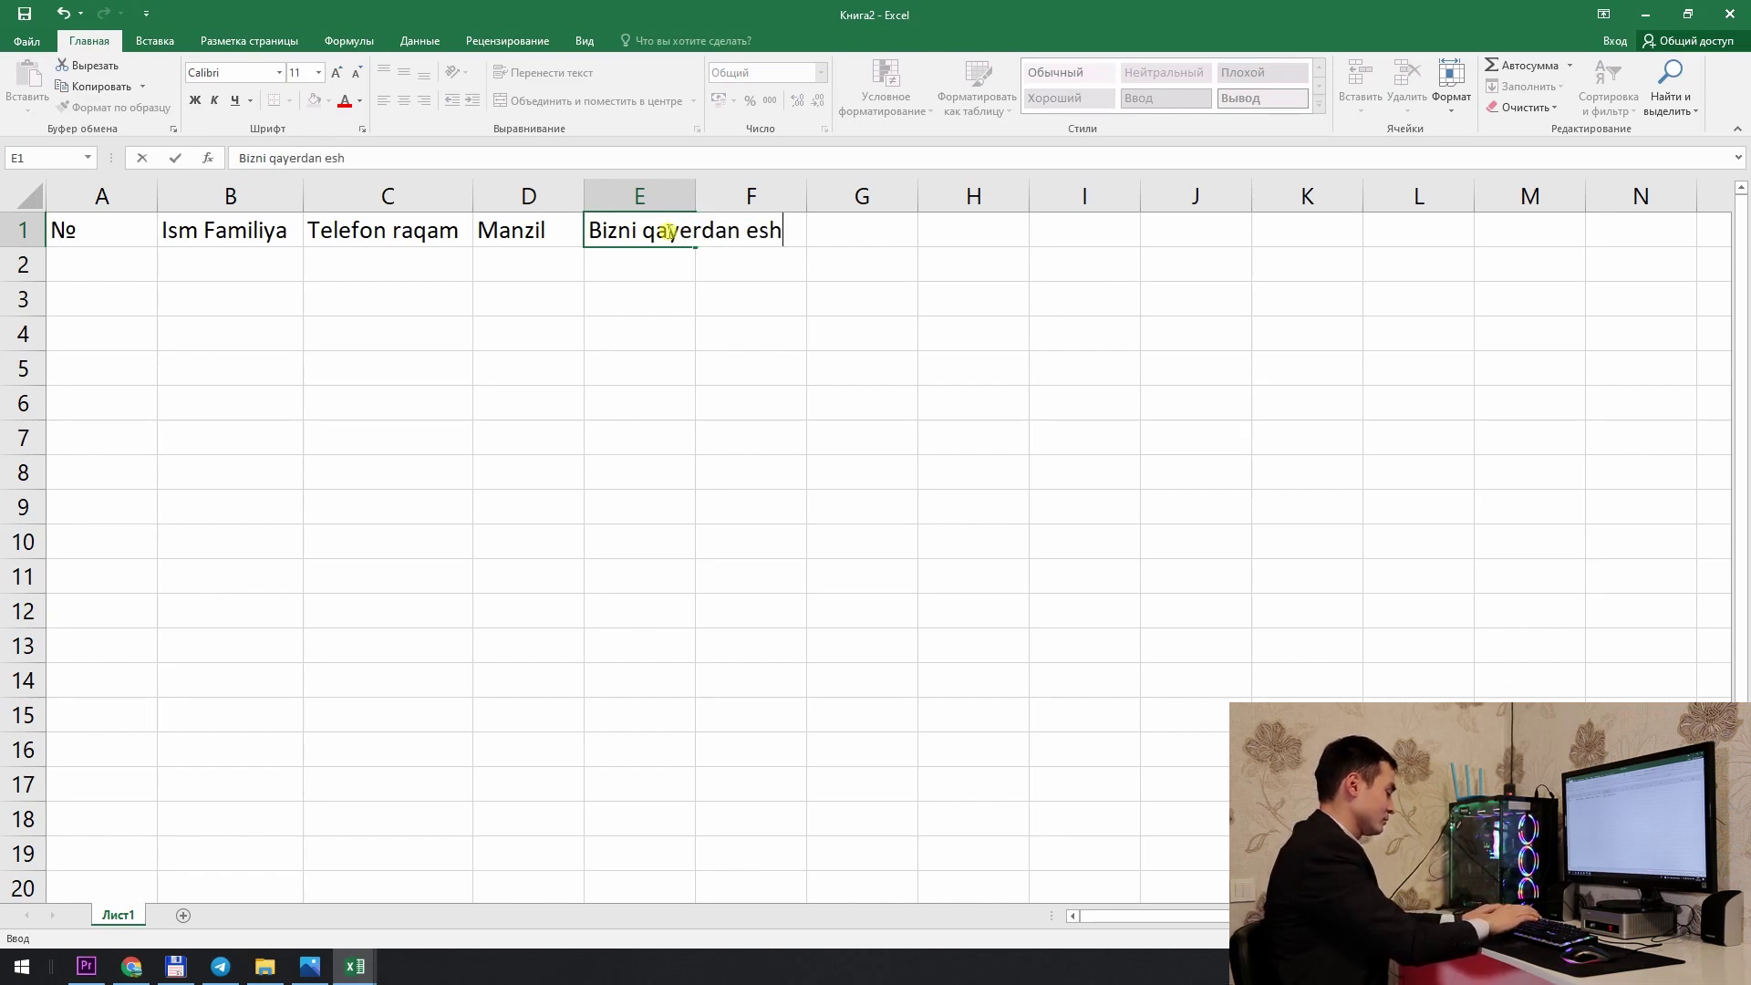
{"action": "type", "text": "itding"}
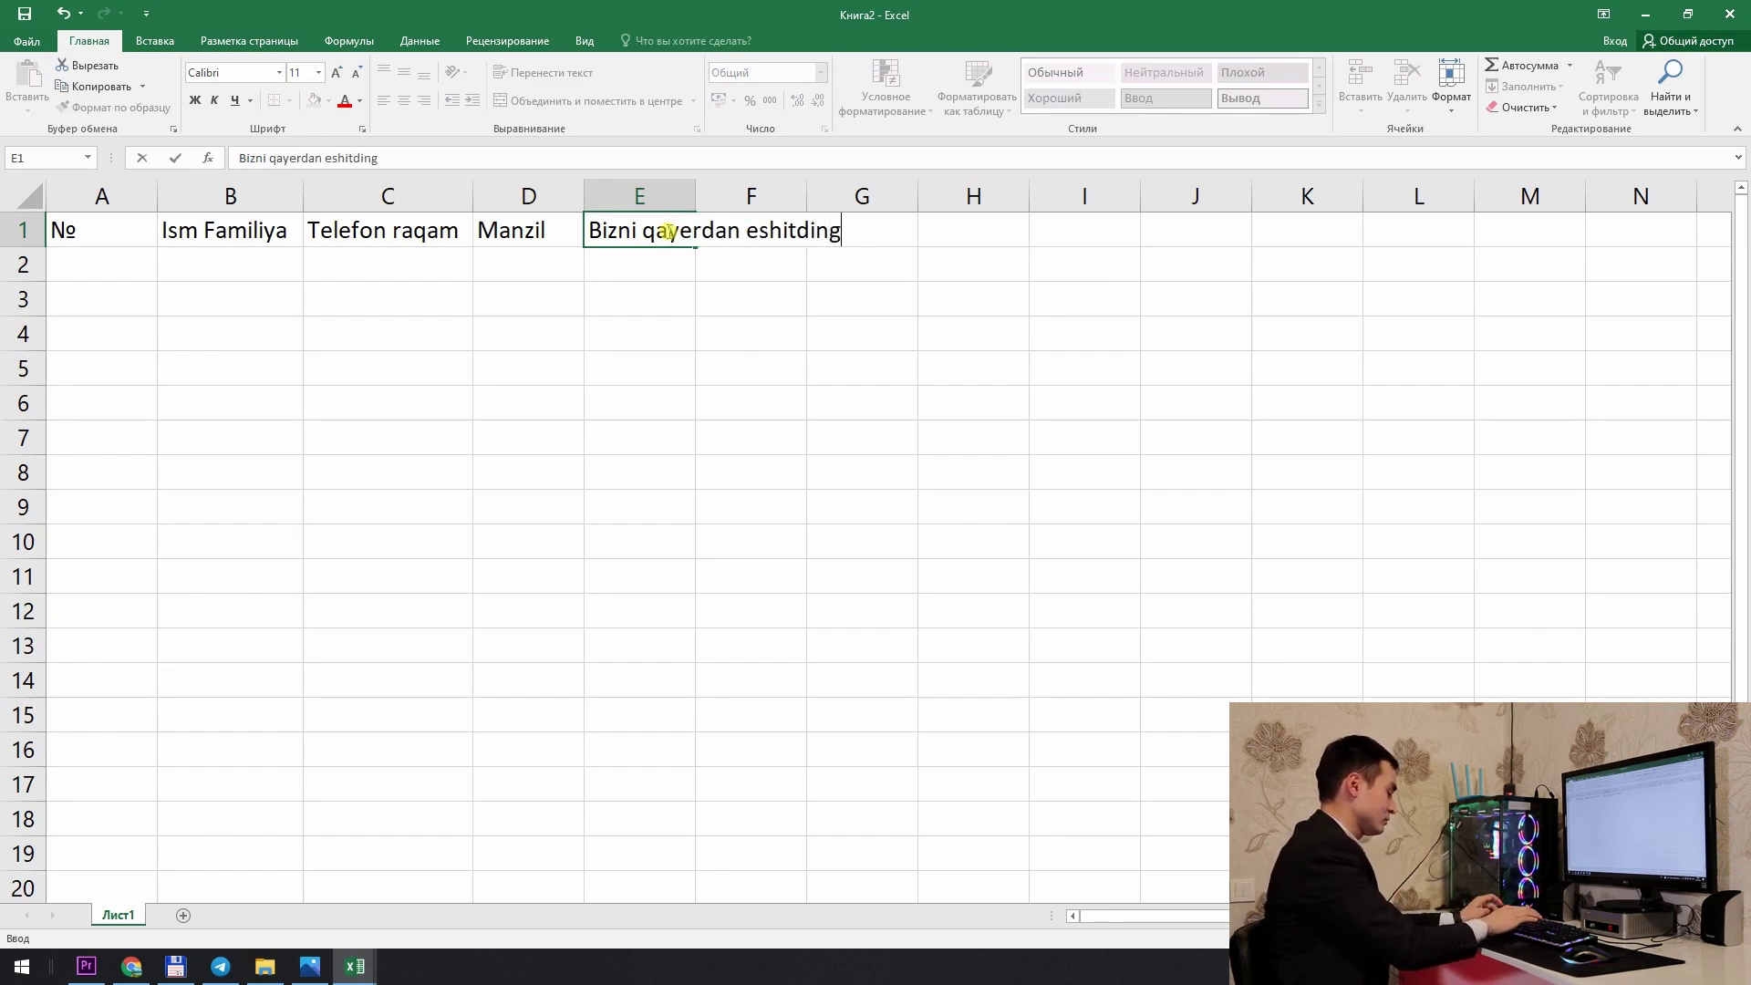
{"action": "type", "text": "iz"}
{"action": "key", "text": "Return"}
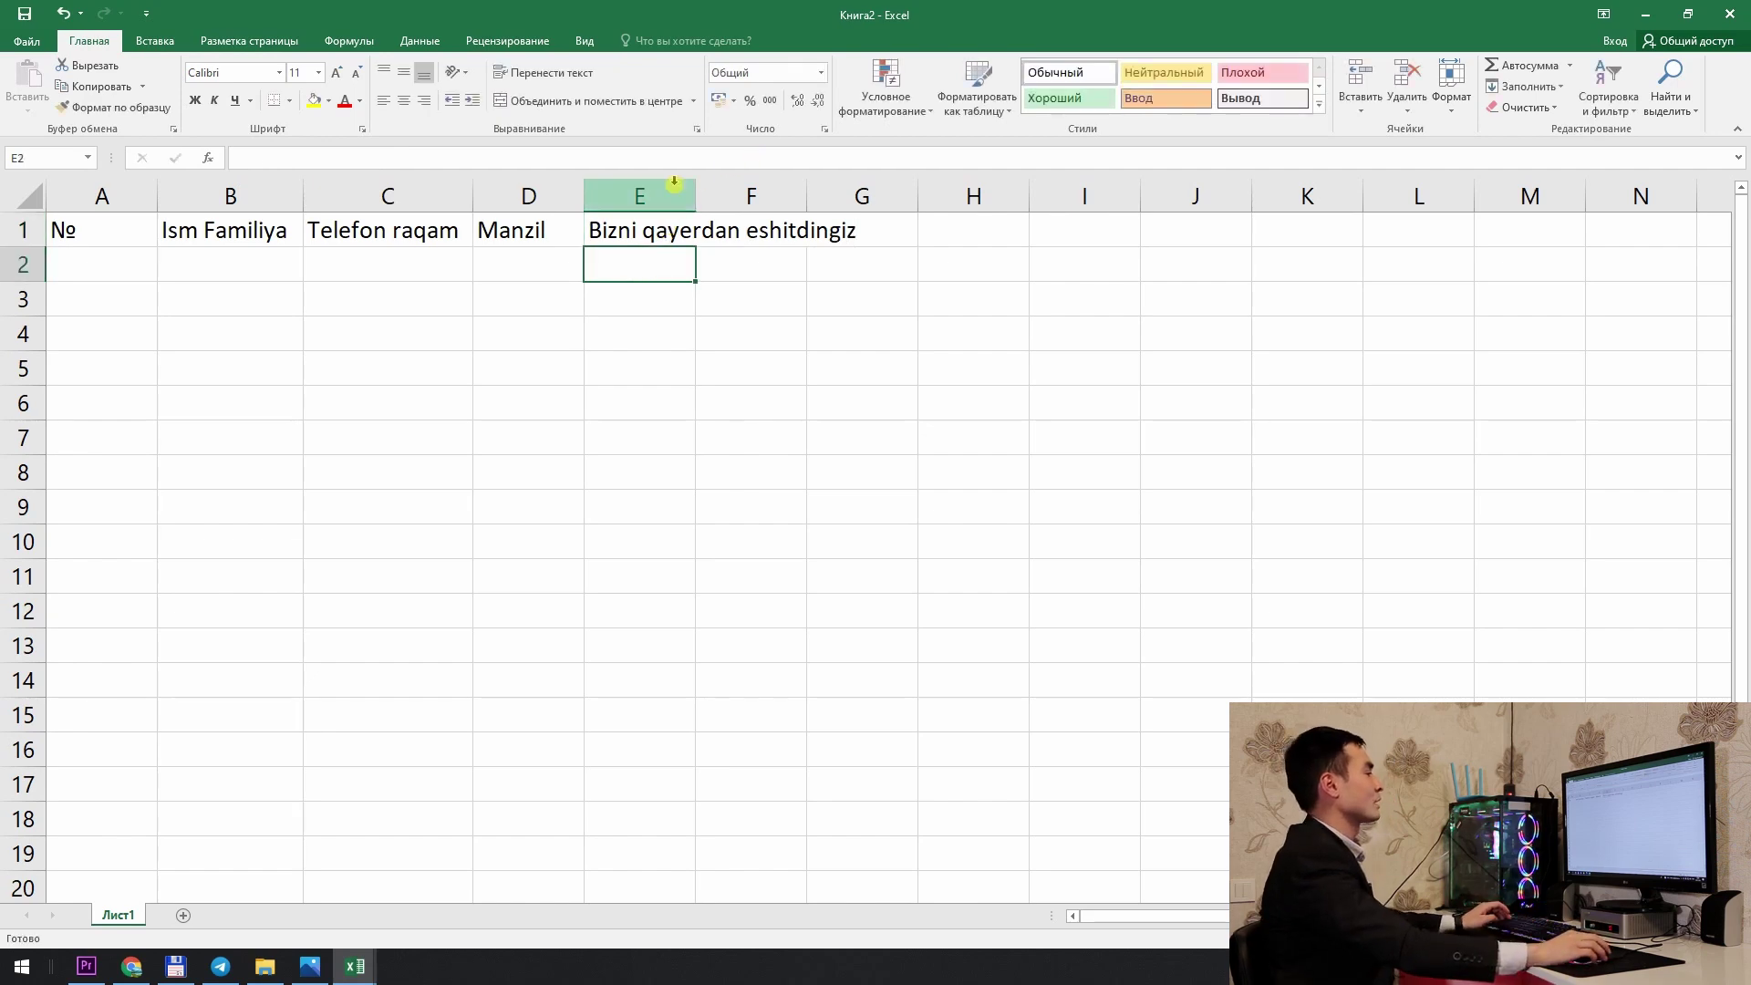
{"action": "double_click", "coordinate": [691, 195]}
Step: Enter the 'Izoh' header in cell F1
{"action": "left_click", "coordinate": [942, 259]}
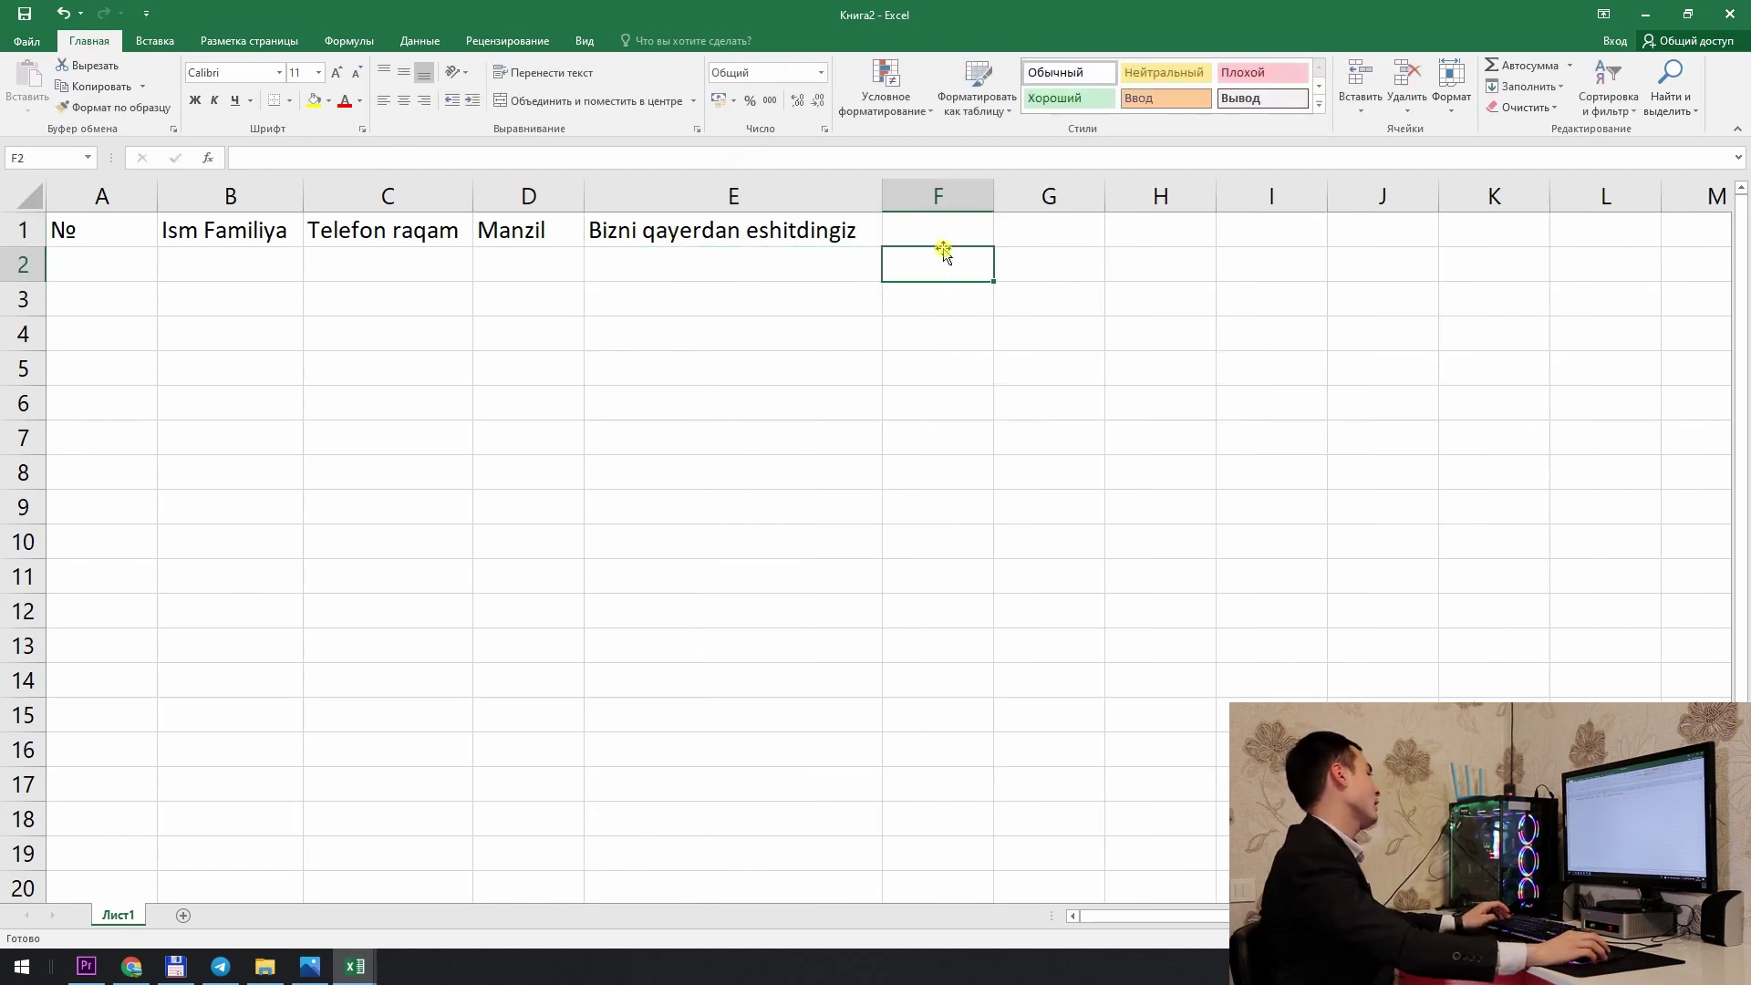
{"action": "left_click", "coordinate": [951, 228]}
{"action": "type", "text": "Izo"}
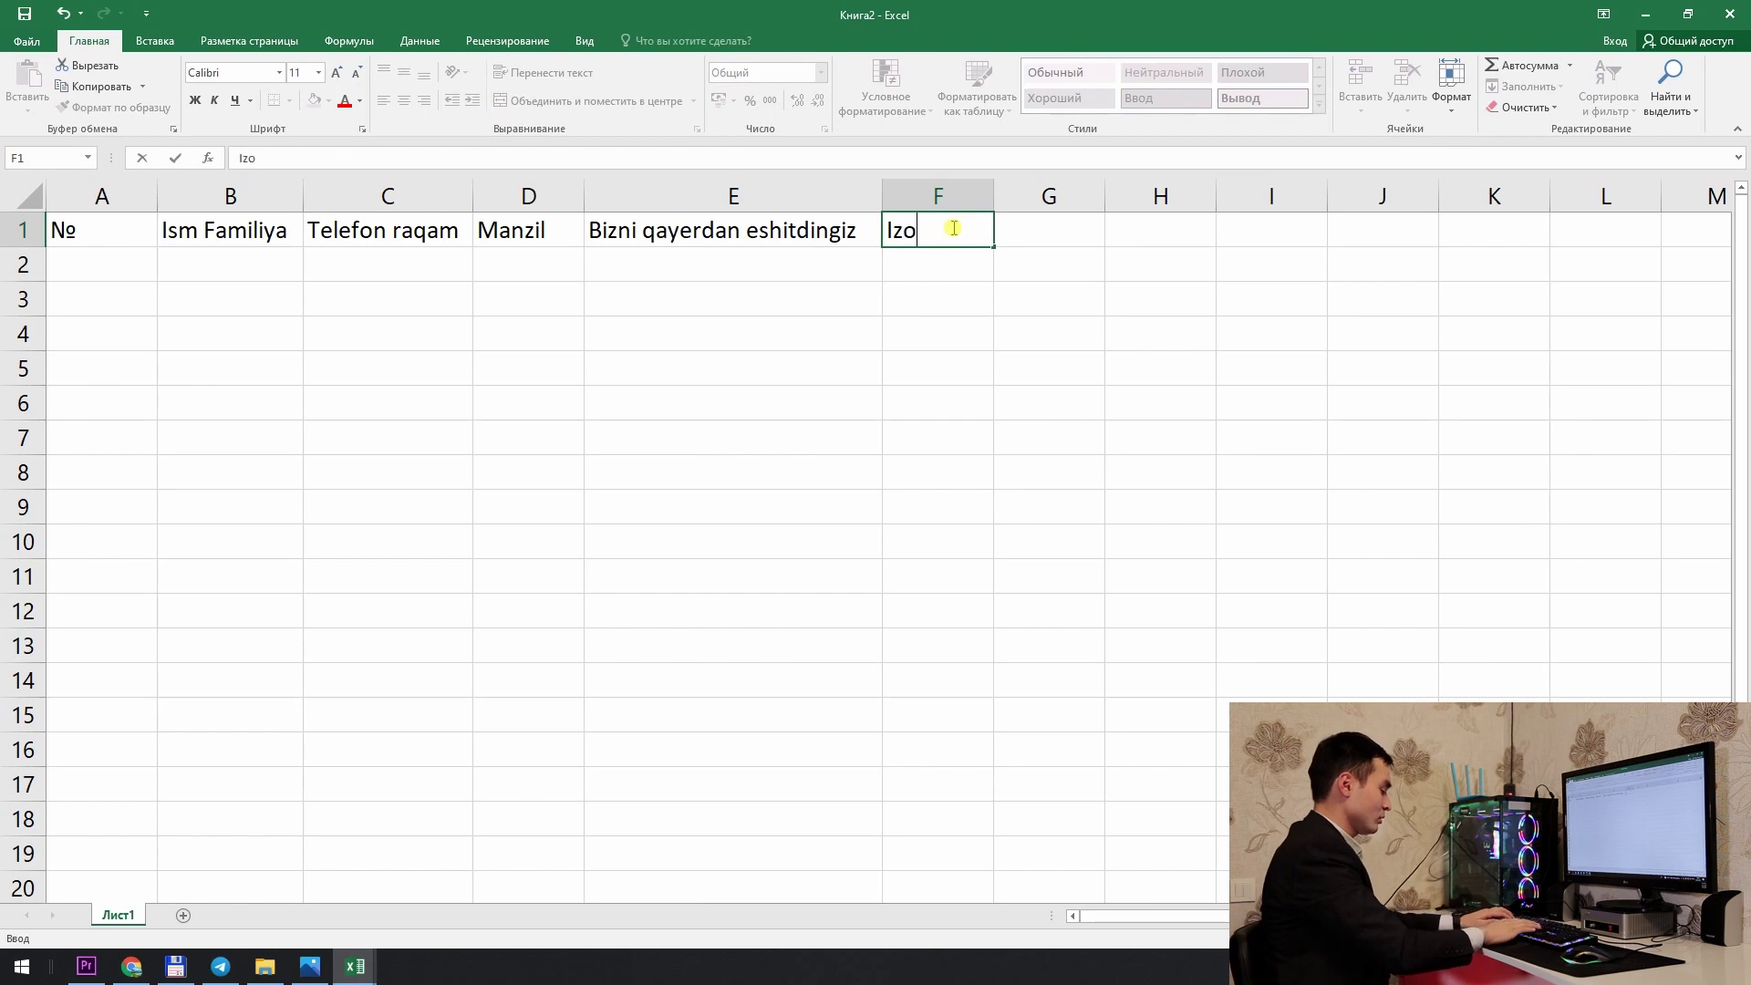
{"action": "type", "text": "h"}
{"action": "key", "text": "Return"}
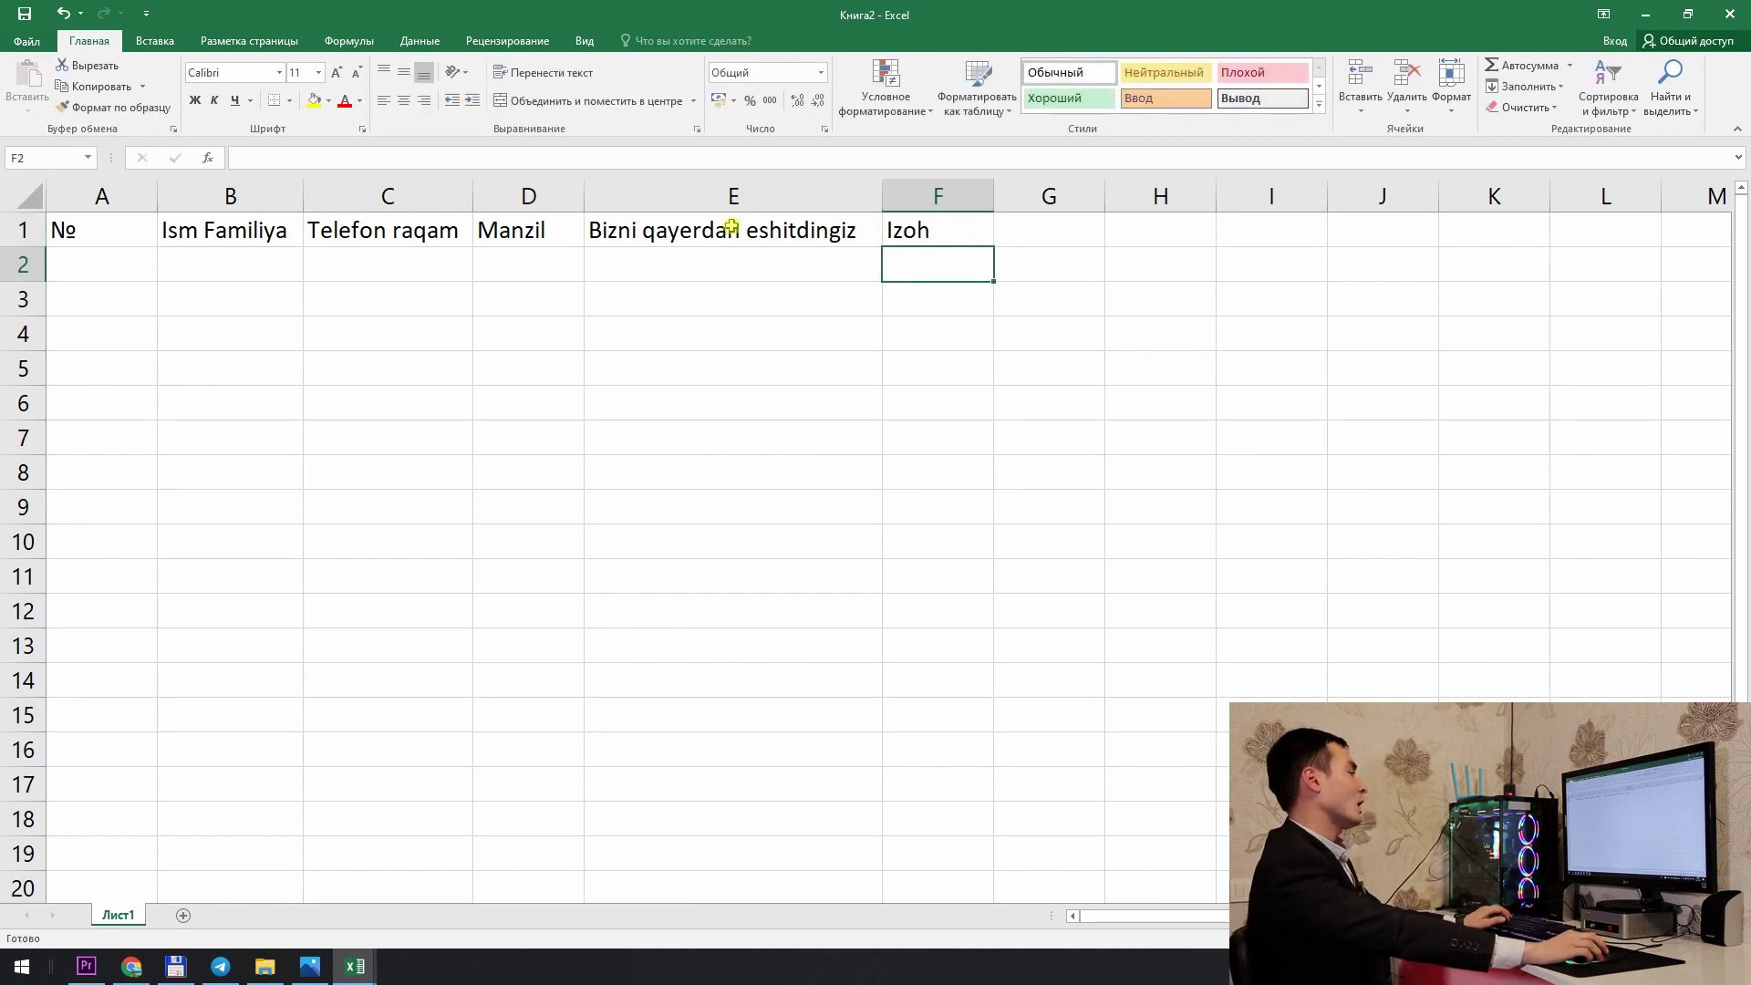
Step: Review the header cells, ending on cell A2 ready for numbering
{"action": "left_click", "coordinate": [802, 297]}
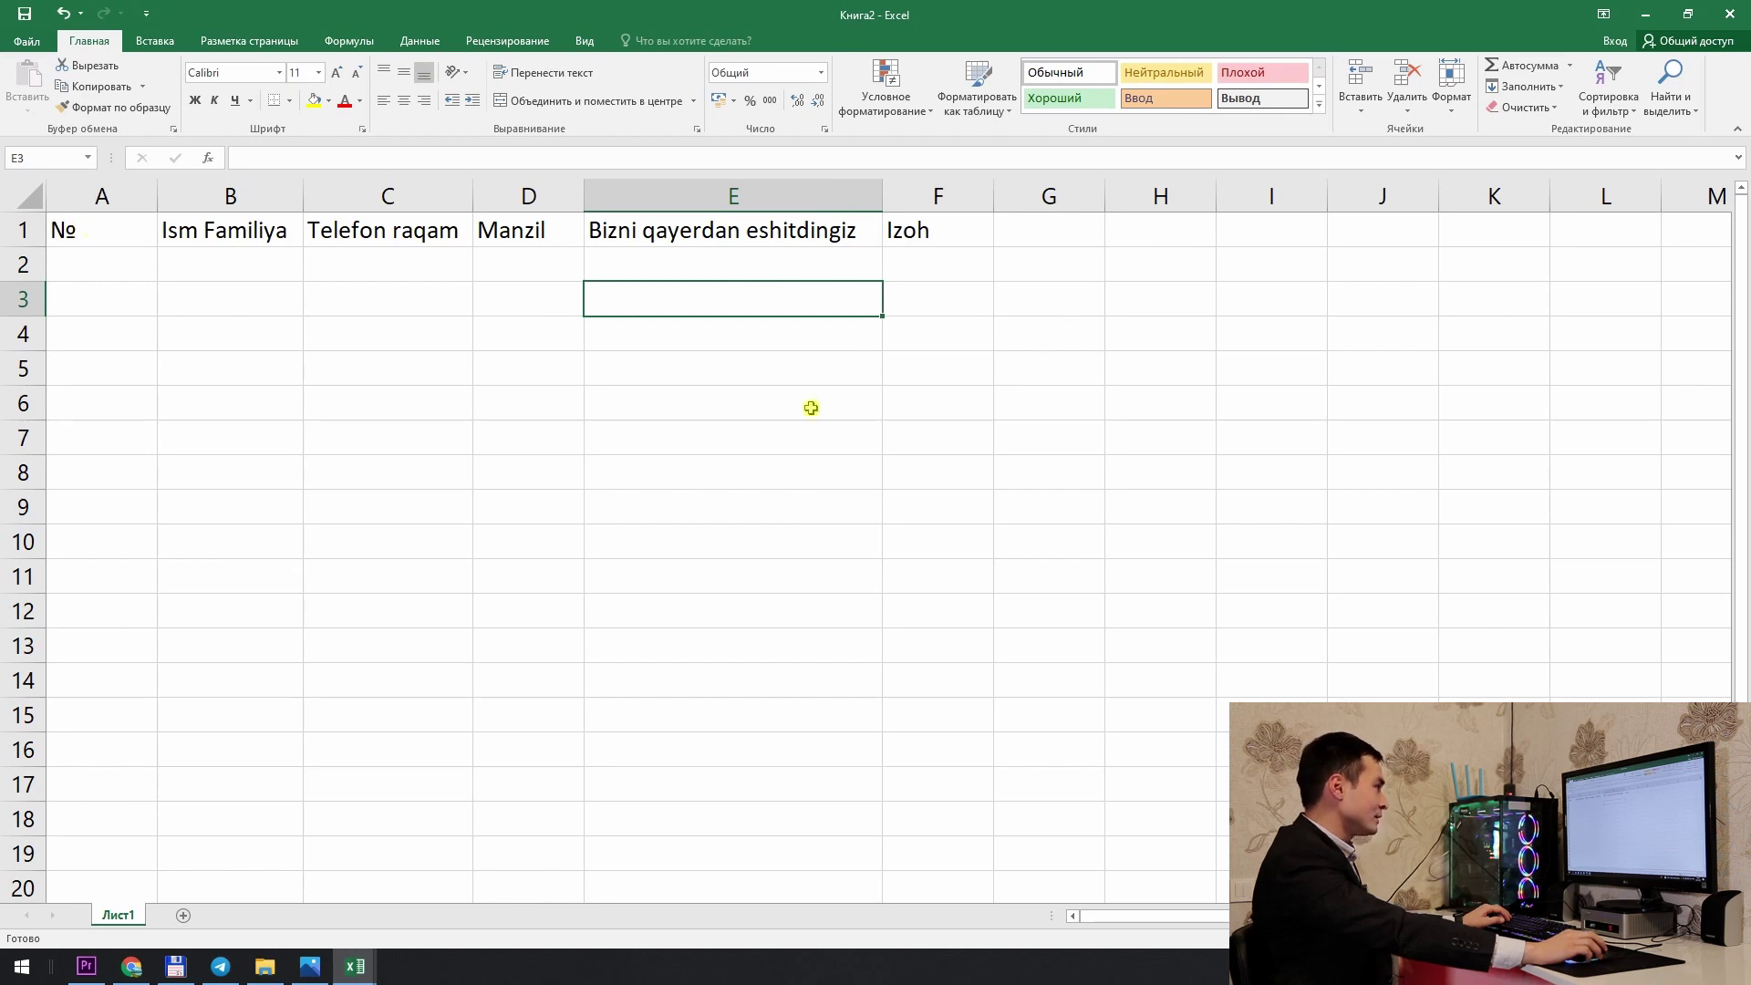
{"action": "left_click", "coordinate": [129, 267]}
{"action": "left_click", "coordinate": [233, 273]}
{"action": "left_click", "coordinate": [379, 269]}
{"action": "left_click", "coordinate": [884, 314]}
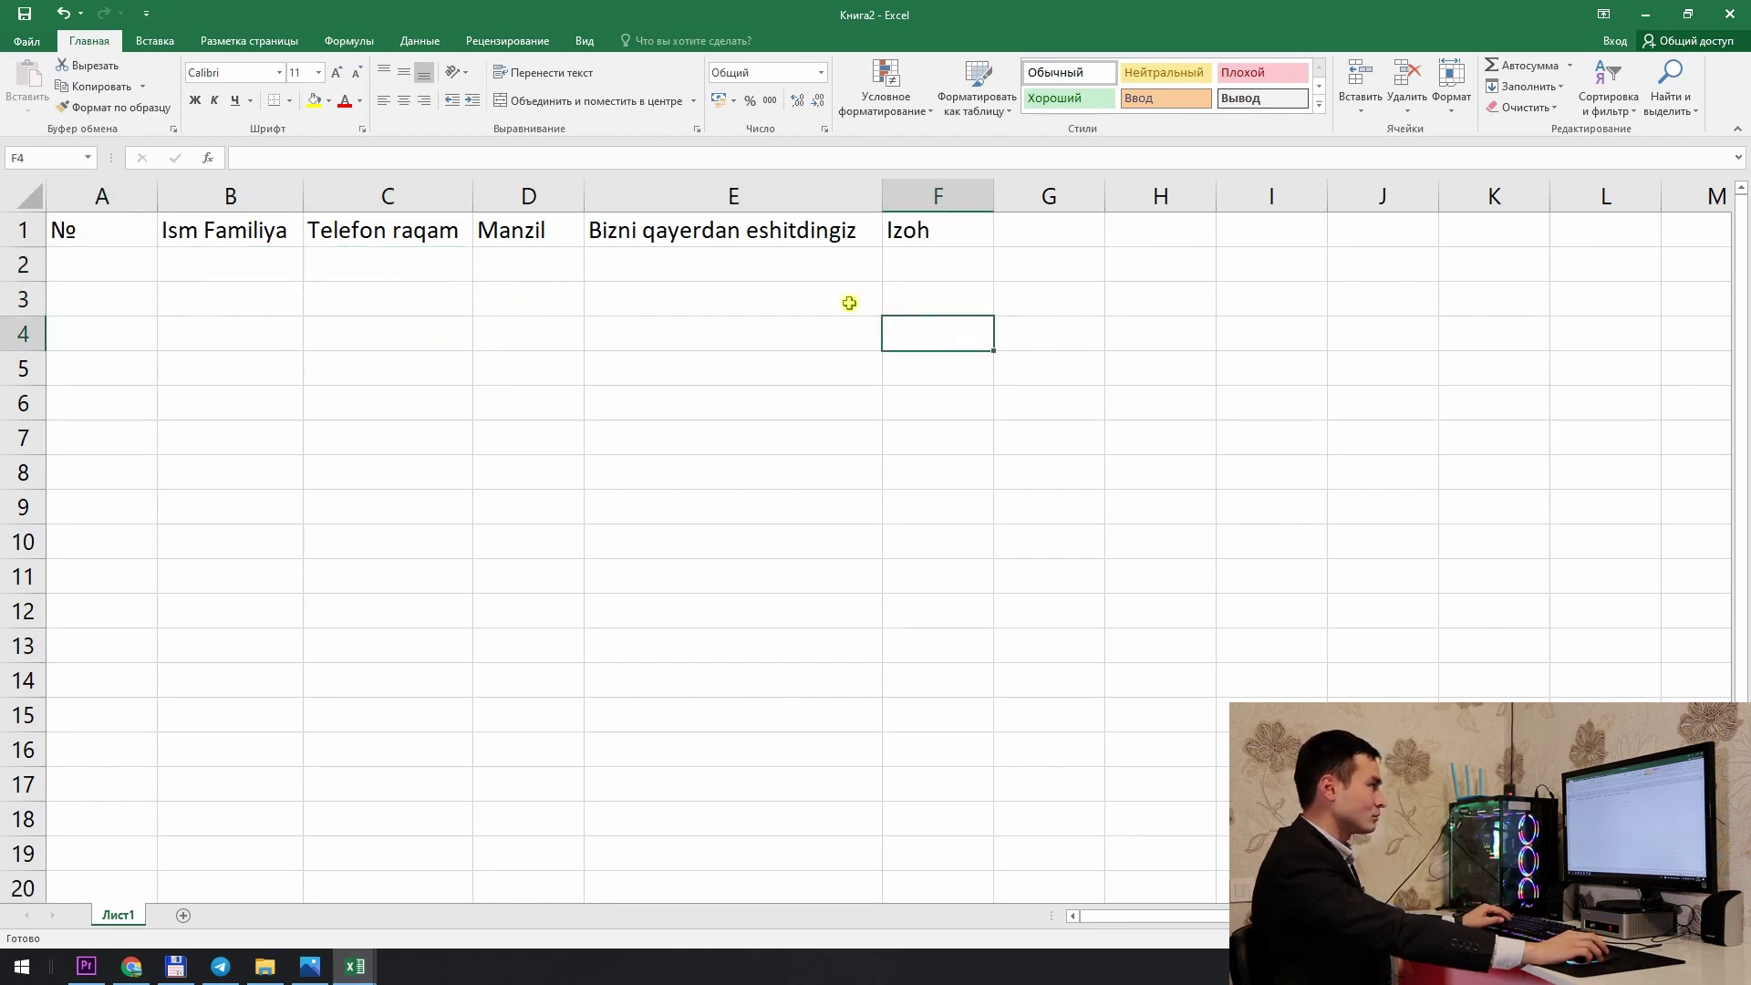
{"action": "left_click", "coordinate": [728, 276]}
{"action": "left_click", "coordinate": [435, 264]}
{"action": "left_click", "coordinate": [125, 254]}
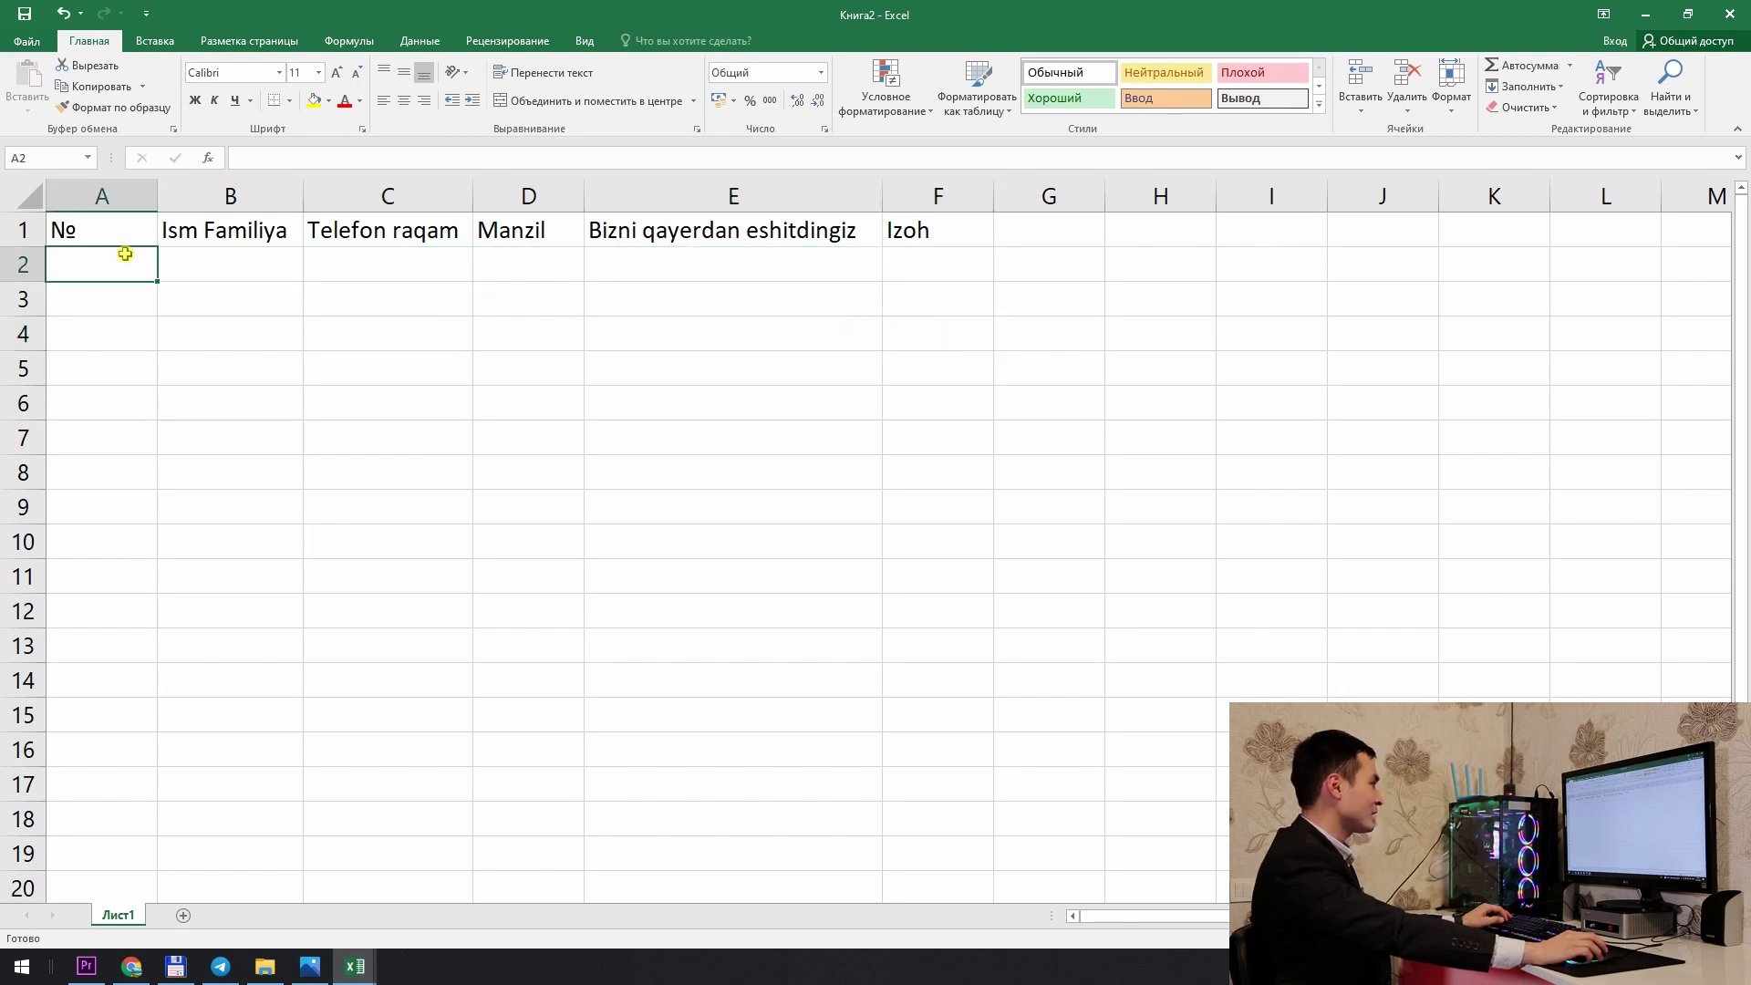
Step: Number rows 1 to 13 in A2:A14 using the fill handle and Fill Series
{"action": "type", "text": "1"}
{"action": "key", "text": "Return"}
{"action": "left_click", "coordinate": [128, 260]}
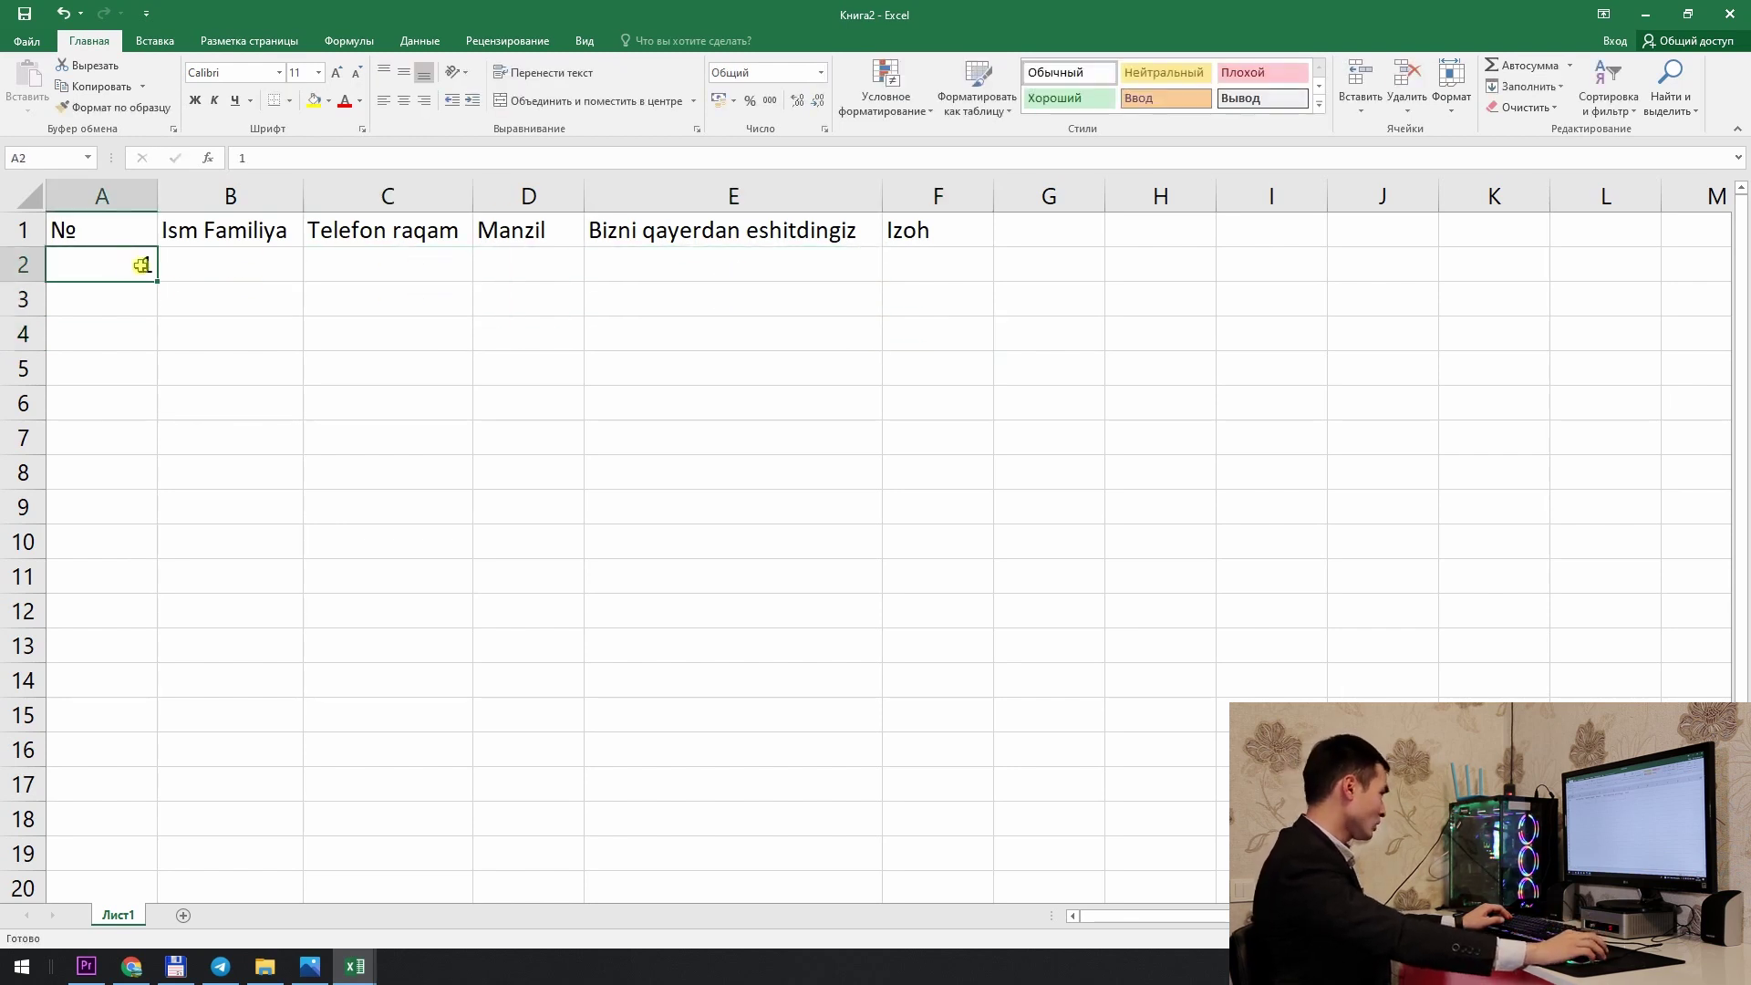
{"action": "left_click_drag", "start_coordinate": [157, 281], "coordinate": [122, 698]}
{"action": "left_click", "coordinate": [171, 708]}
{"action": "left_click", "coordinate": [214, 750]}
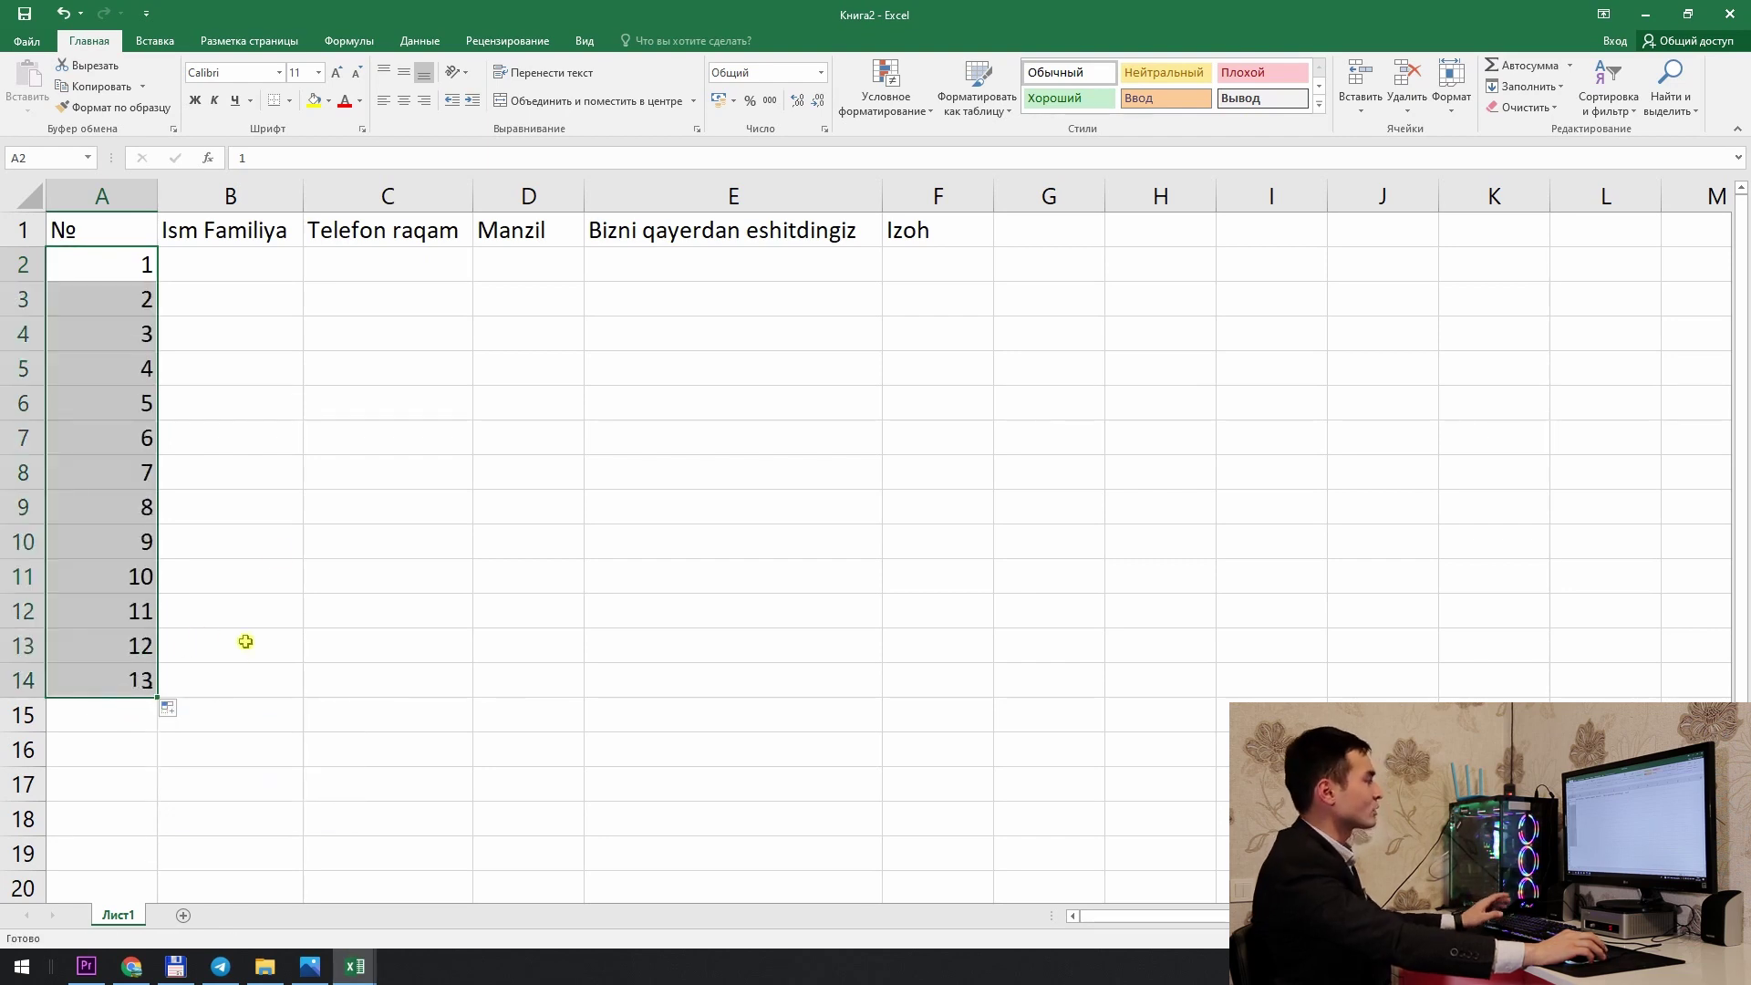
{"action": "left_click", "coordinate": [254, 263]}
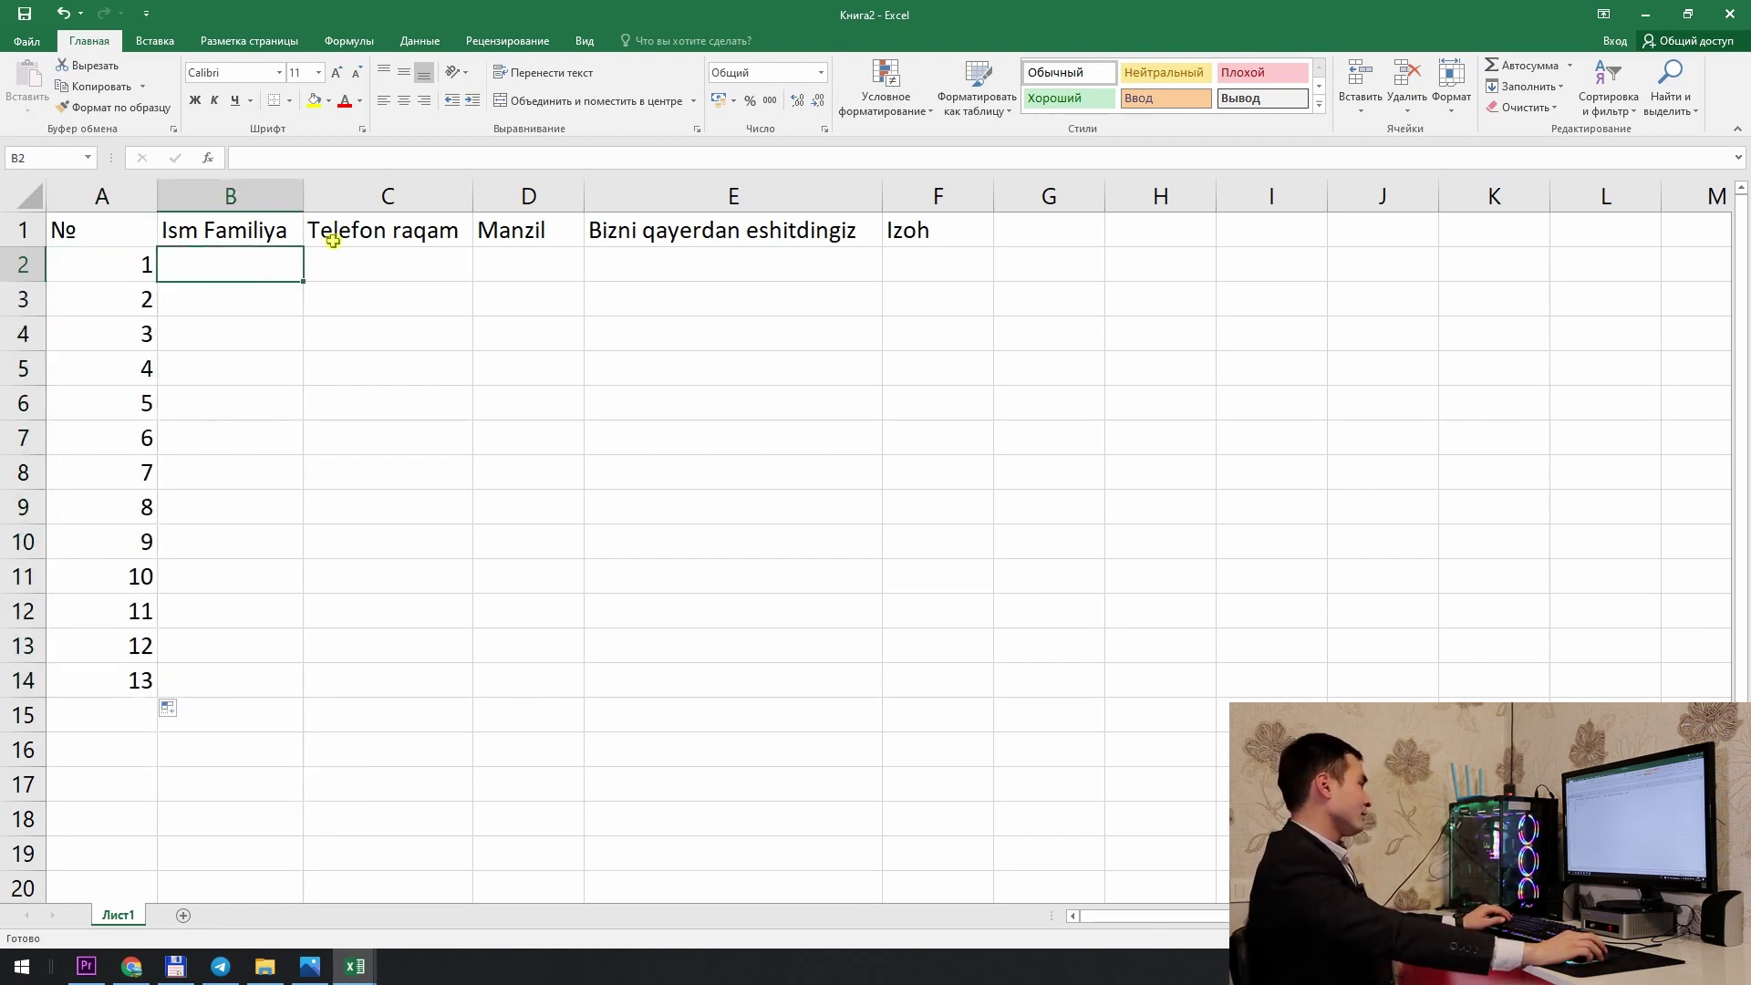
Step: Replace the F1 header with Status and move 'Izoh' to G1
{"action": "left_click", "coordinate": [381, 244]}
{"action": "left_click", "coordinate": [539, 275]}
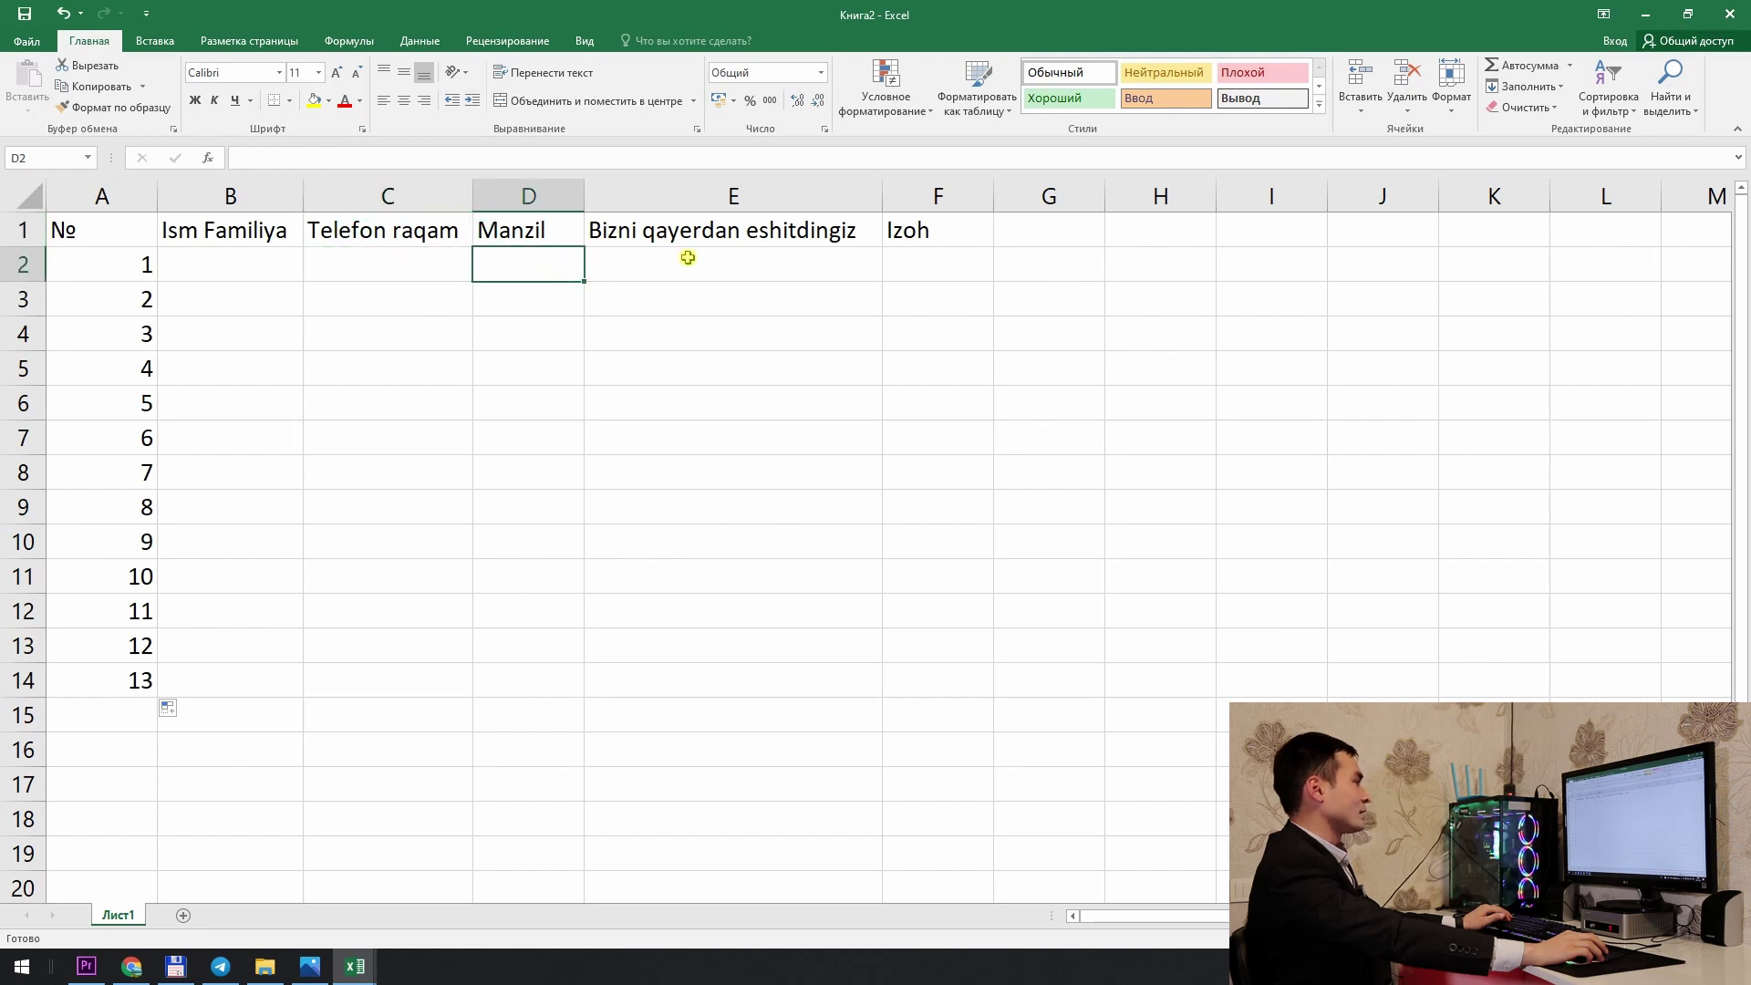
{"action": "left_click", "coordinate": [687, 258]}
{"action": "left_click", "coordinate": [917, 235]}
{"action": "key", "text": "Delete"}
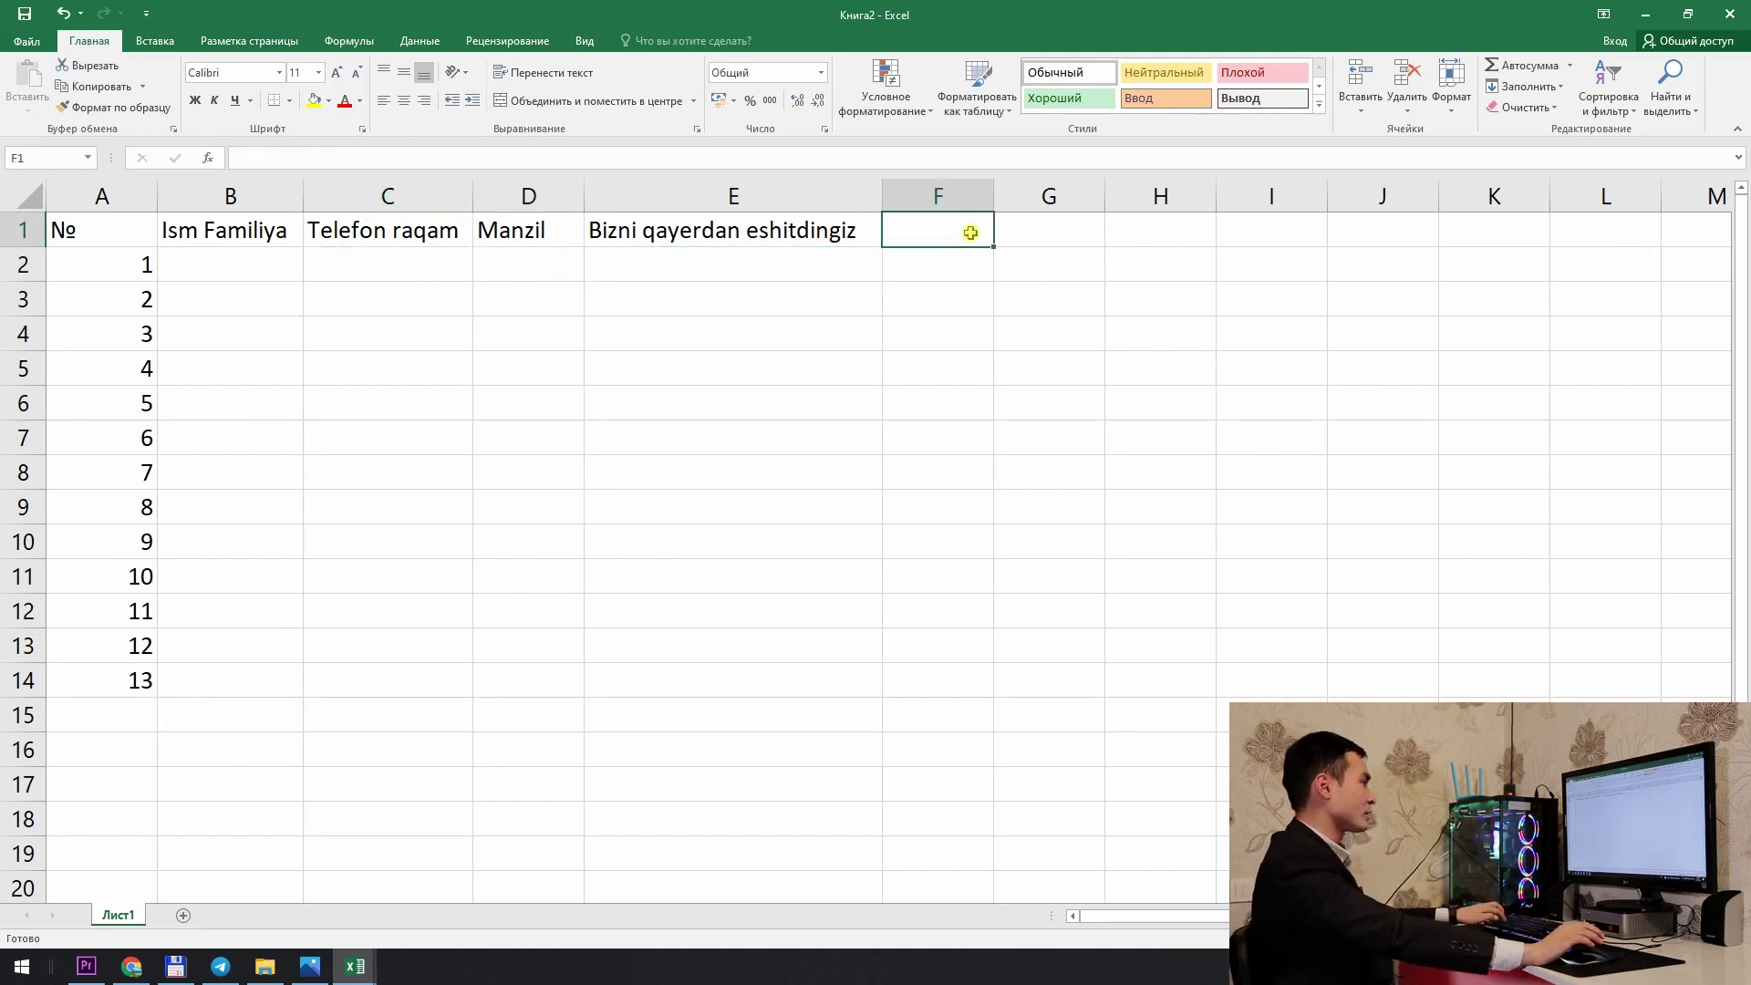
{"action": "type", "text": "Satatus"}
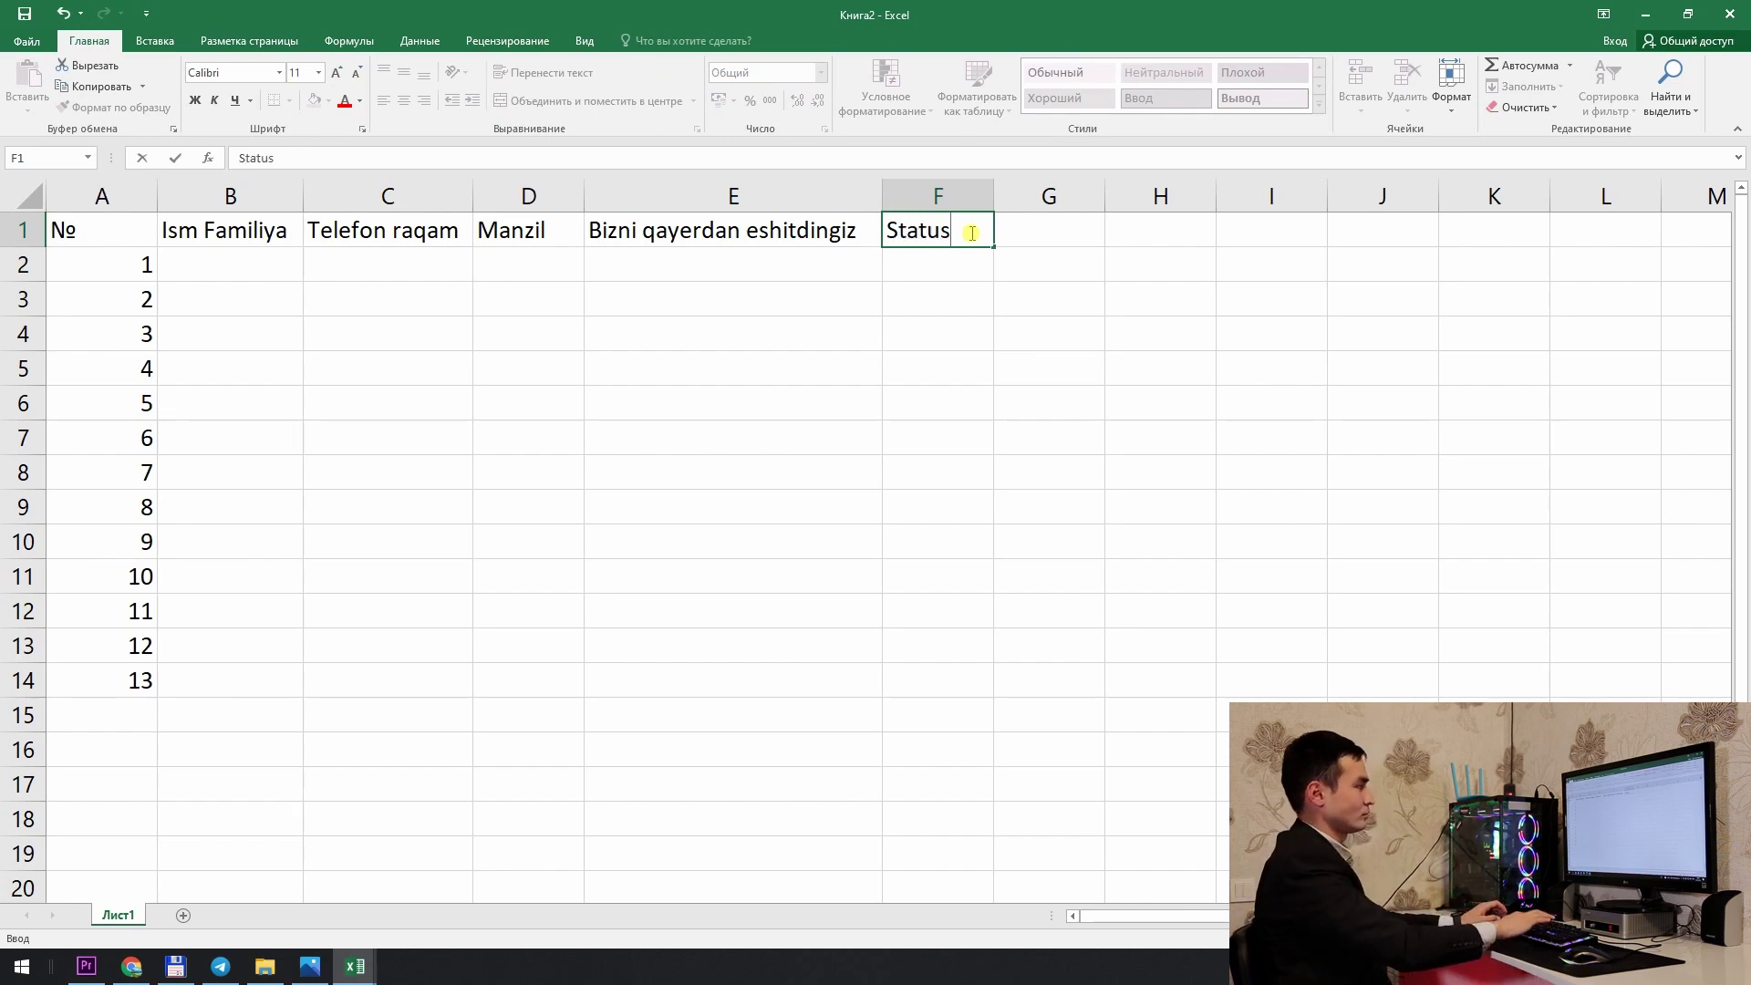
{"action": "key", "text": "Return"}
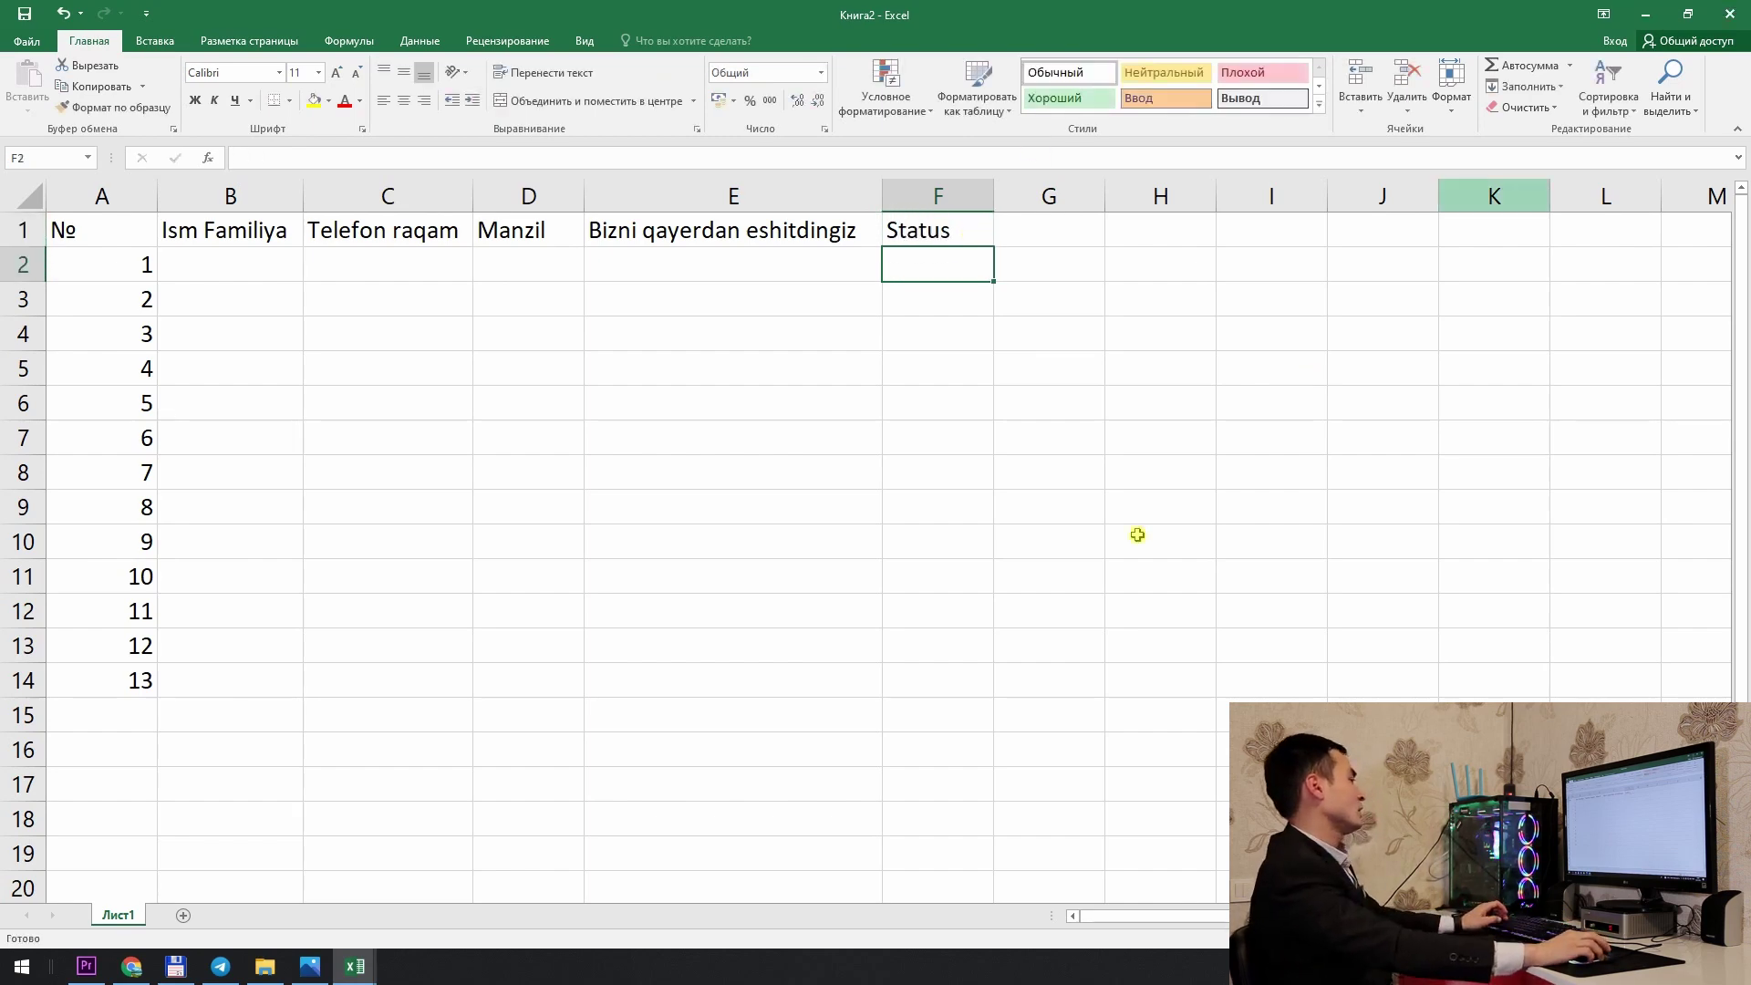
{"action": "left_click", "coordinate": [1061, 223]}
{"action": "type", "text": "Izoh"}
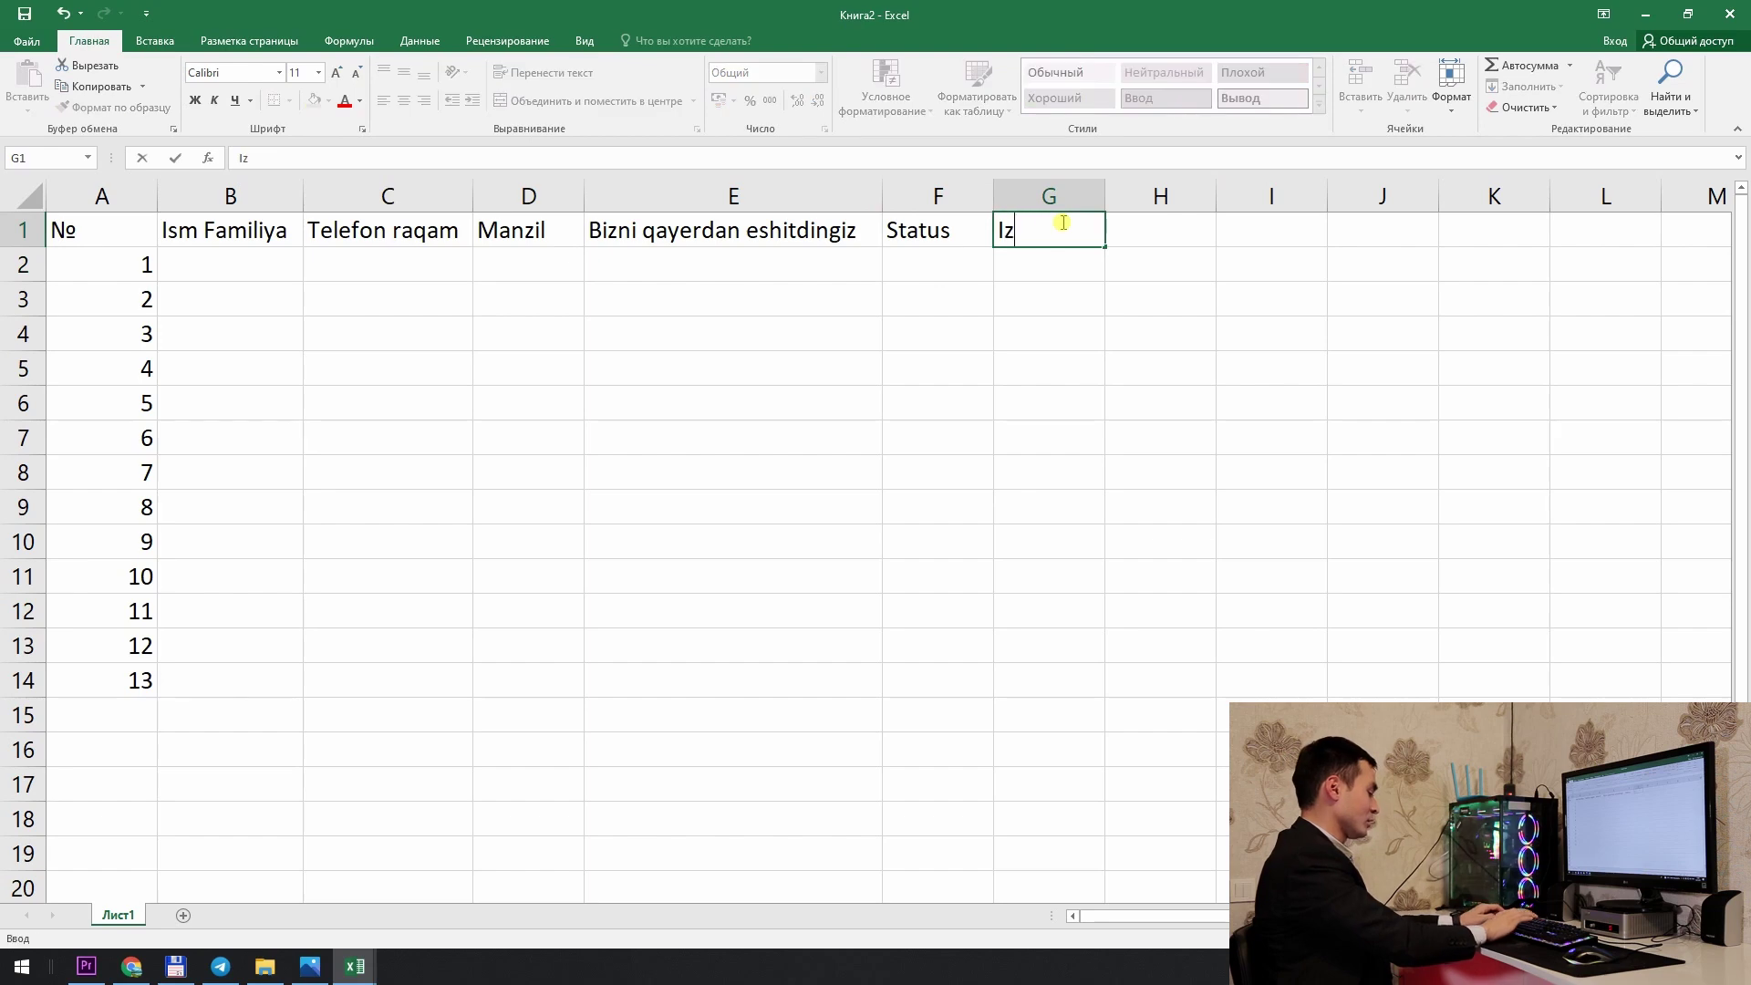
{"action": "key", "text": "Return"}
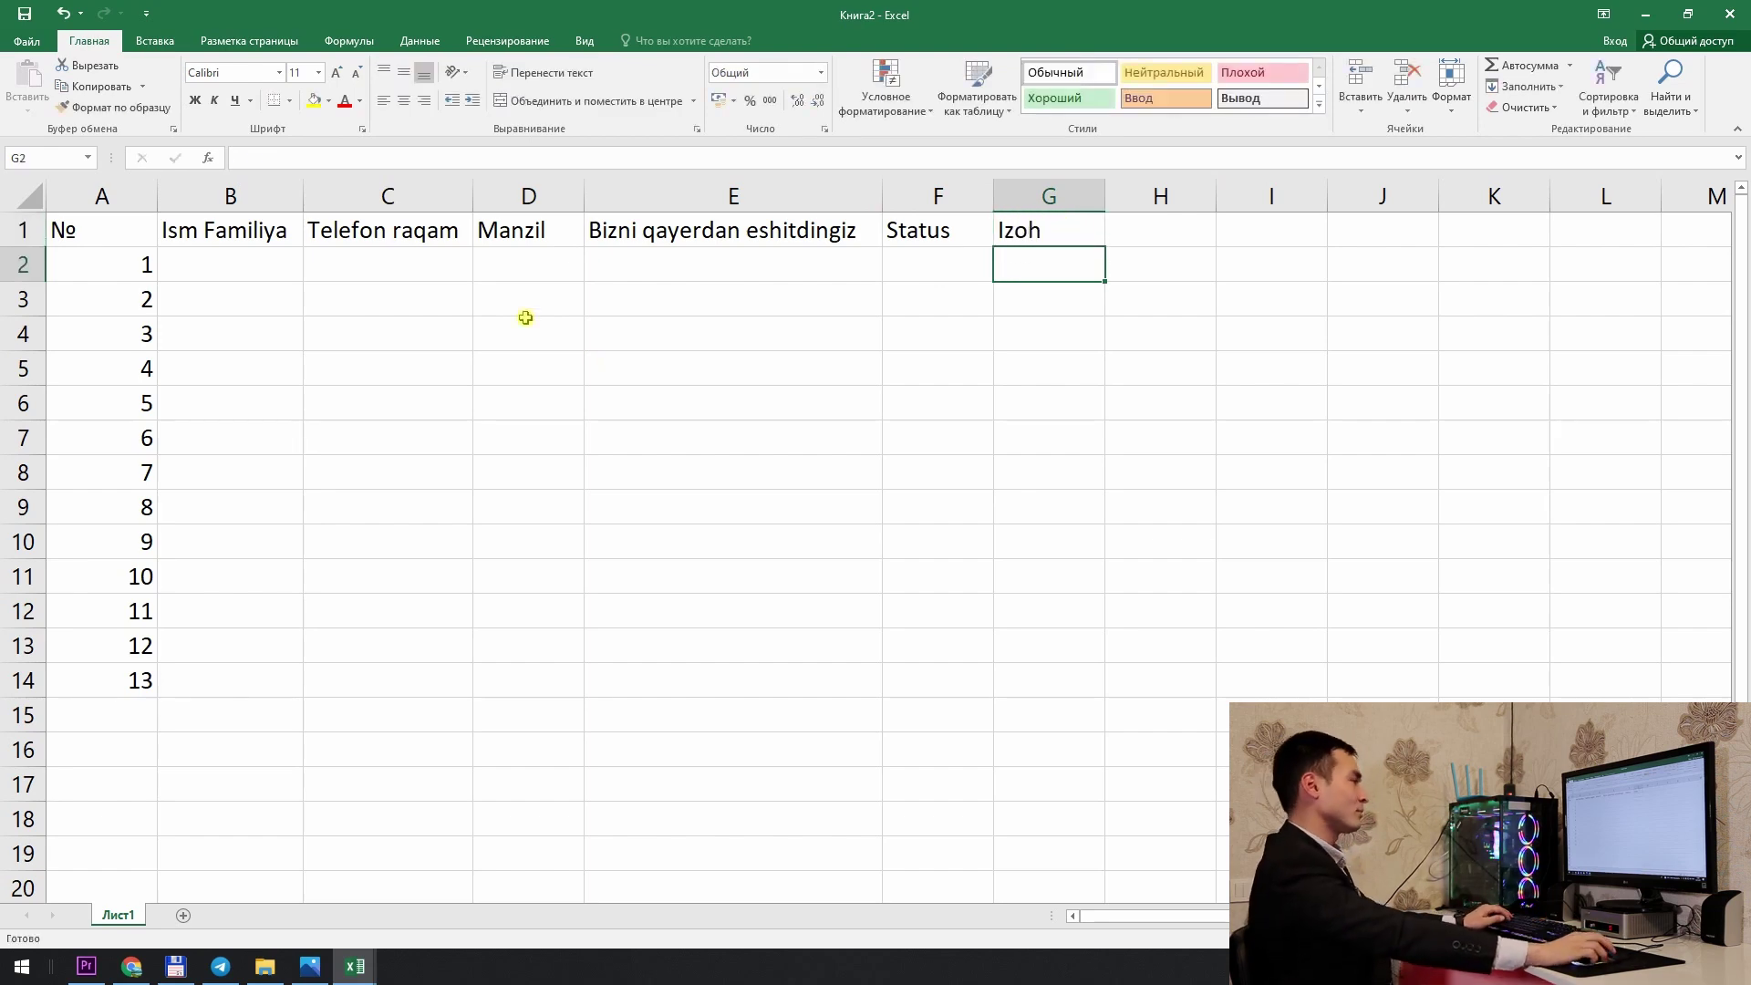
Step: Select the Manzil header and narrow column D
{"action": "left_click", "coordinate": [524, 330]}
{"action": "left_click", "coordinate": [558, 241]}
{"action": "left_click", "coordinate": [570, 268]}
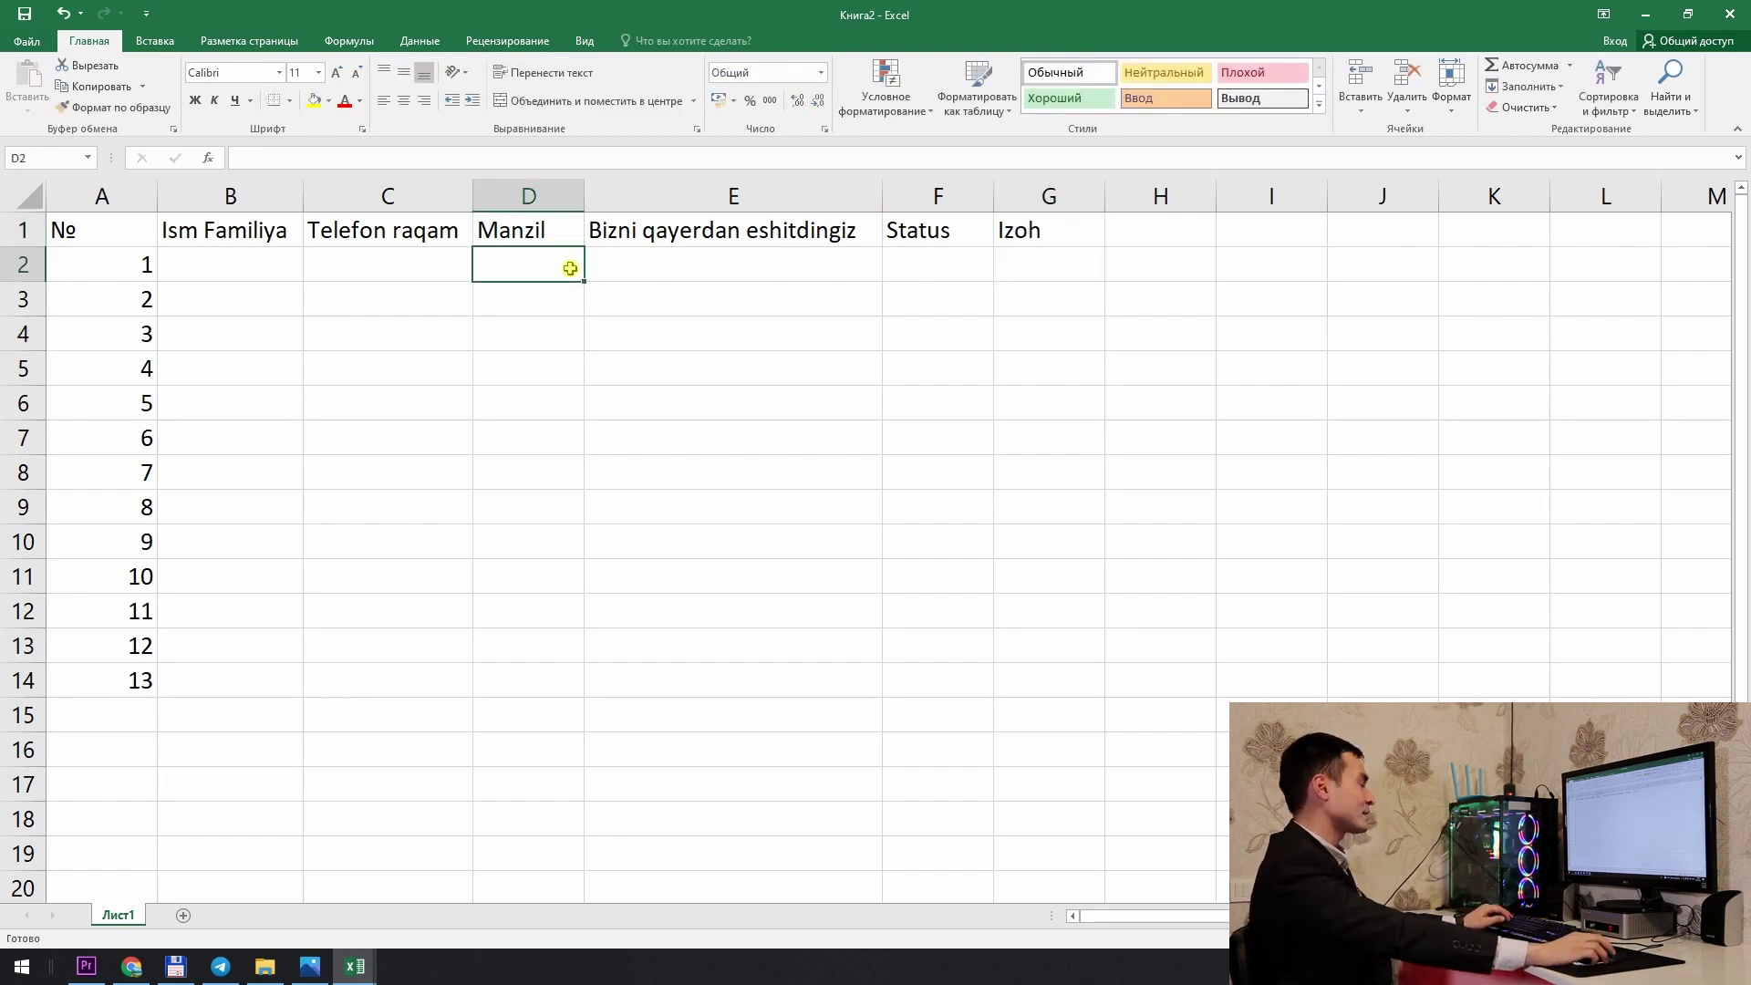
{"action": "left_click_drag", "start_coordinate": [584, 202], "coordinate": [555, 201]}
Step: Insert a blank column before the question column E
{"action": "left_click", "coordinate": [593, 195]}
{"action": "right_click", "coordinate": [598, 200]}
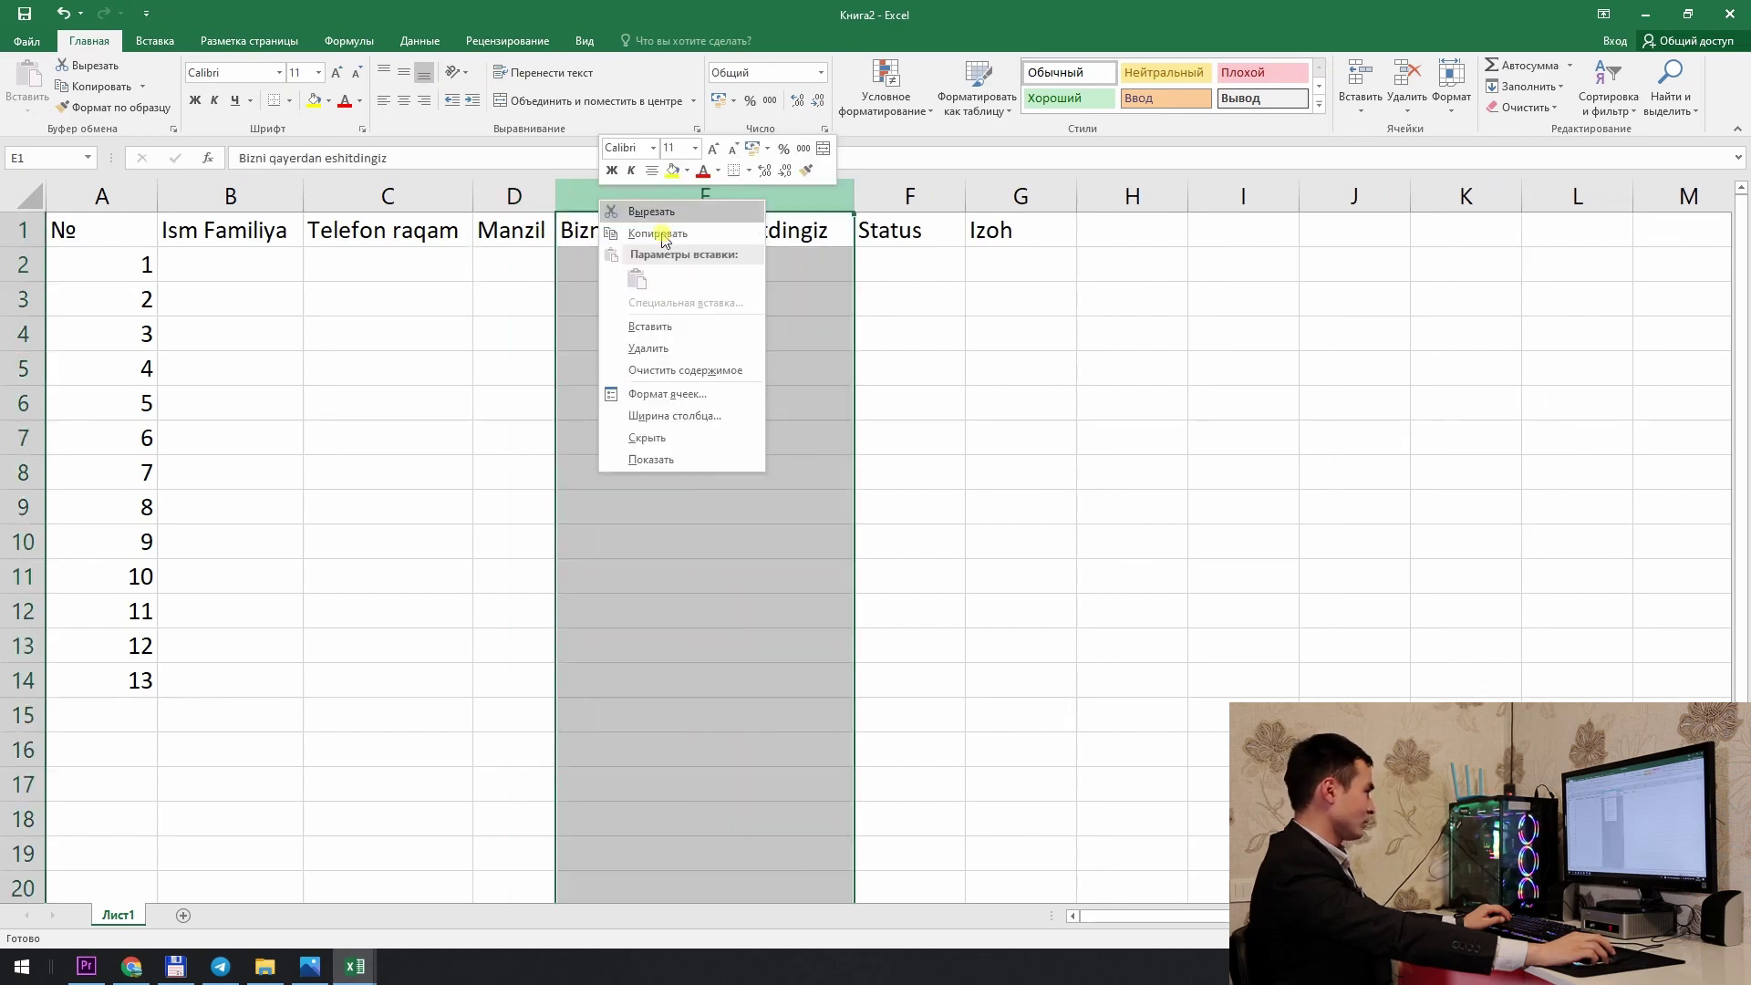
{"action": "left_click", "coordinate": [673, 326]}
Step: Change the D1 header to 'Manzil viloyat' and widen column D to fit
{"action": "left_click", "coordinate": [533, 226]}
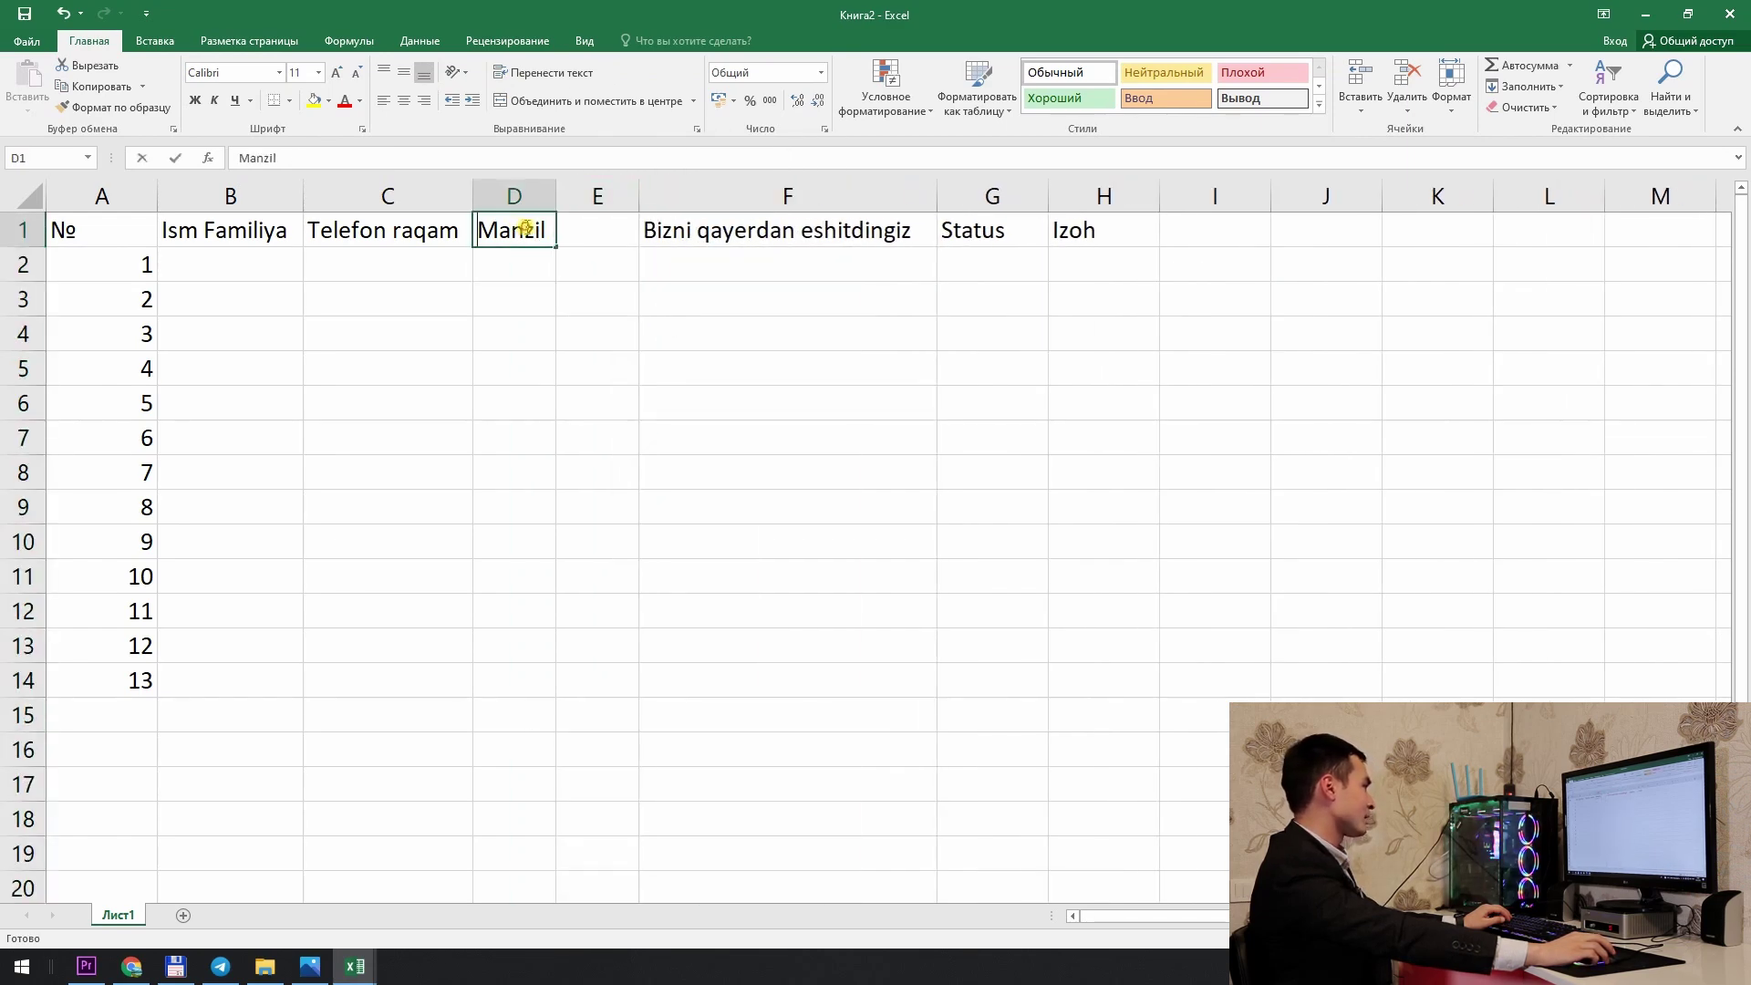
{"action": "double_click", "coordinate": [550, 233]}
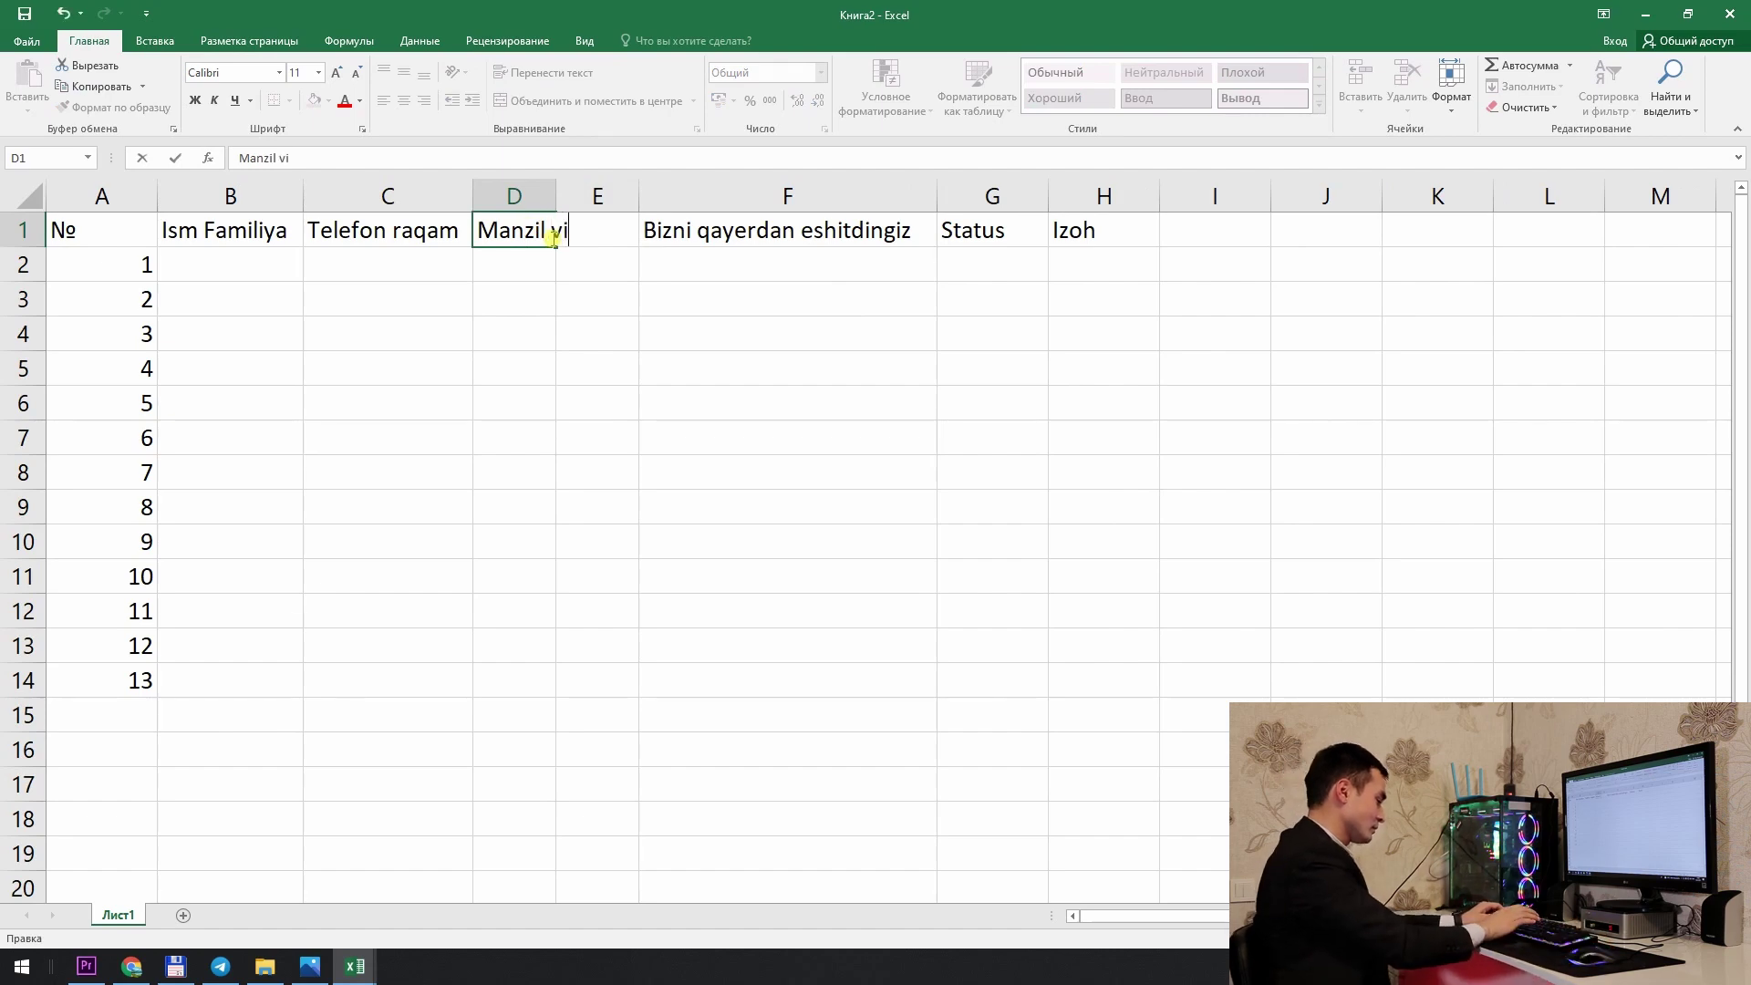
{"action": "type", "text": "vilyat"}
{"action": "key", "text": "Return"}
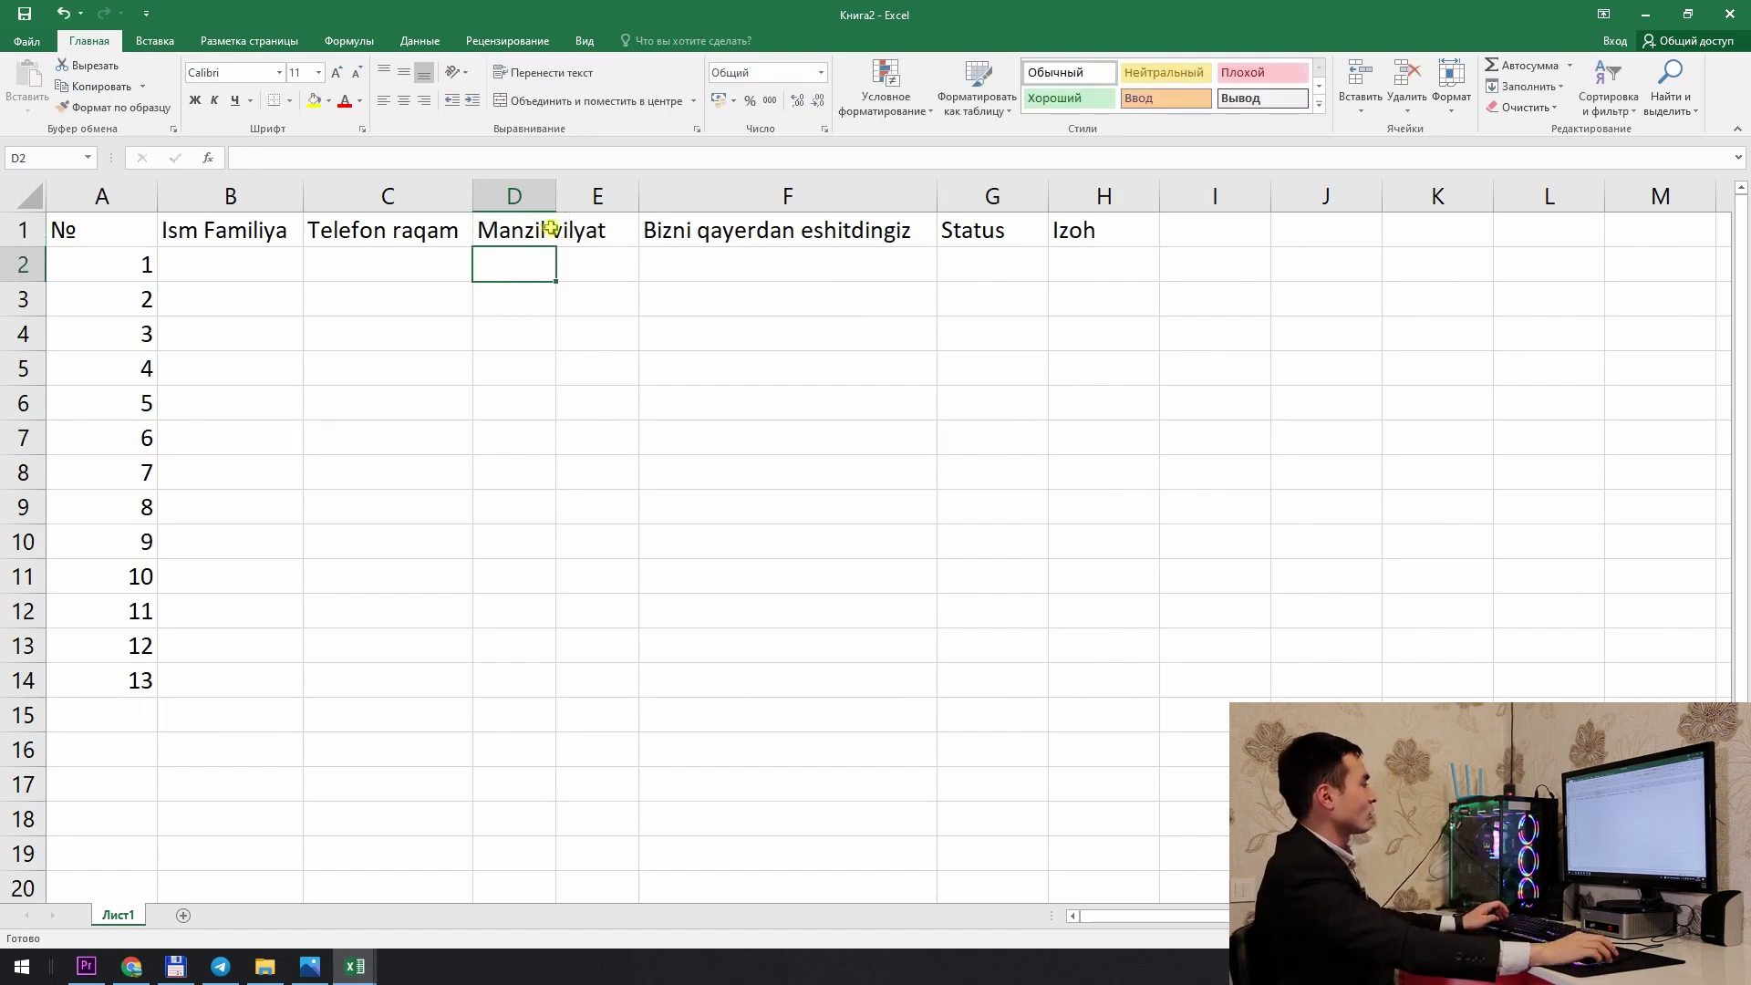
{"action": "left_click_drag", "start_coordinate": [563, 197], "coordinate": [629, 197]}
{"action": "double_click", "coordinate": [592, 229]}
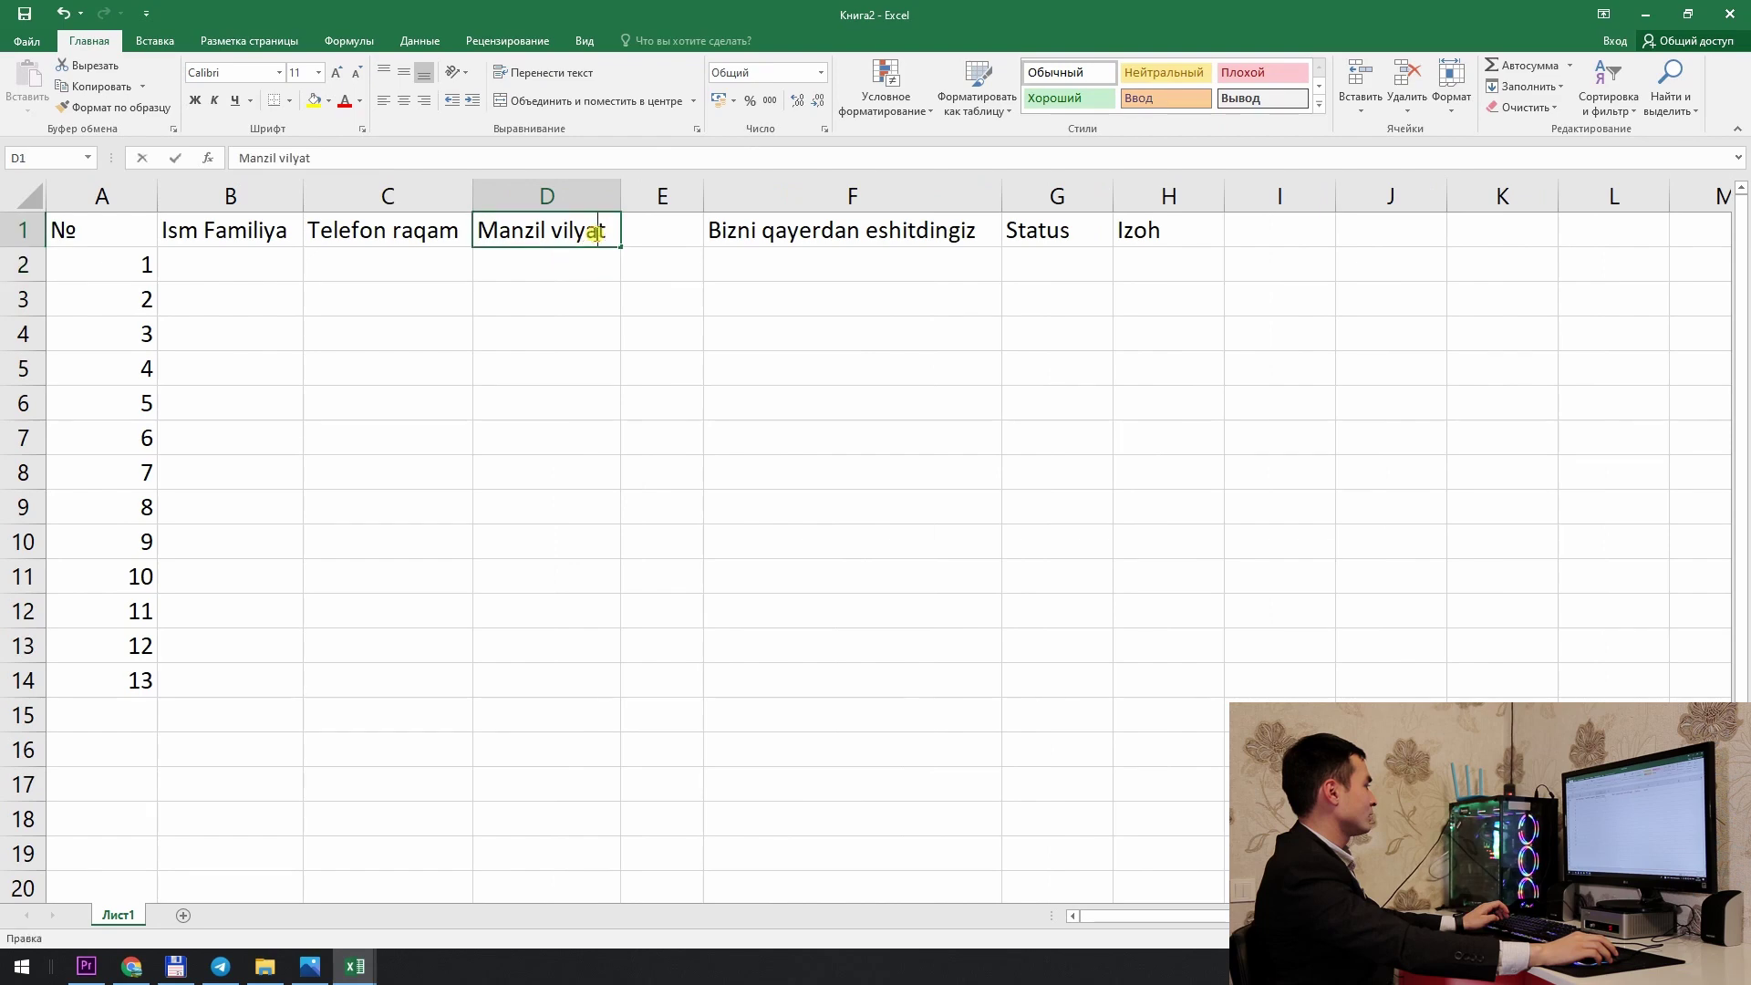
{"action": "key", "text": "BackSpace"}
{"action": "key", "text": "BackSpace"}
{"action": "key", "text": "BackSpace"}
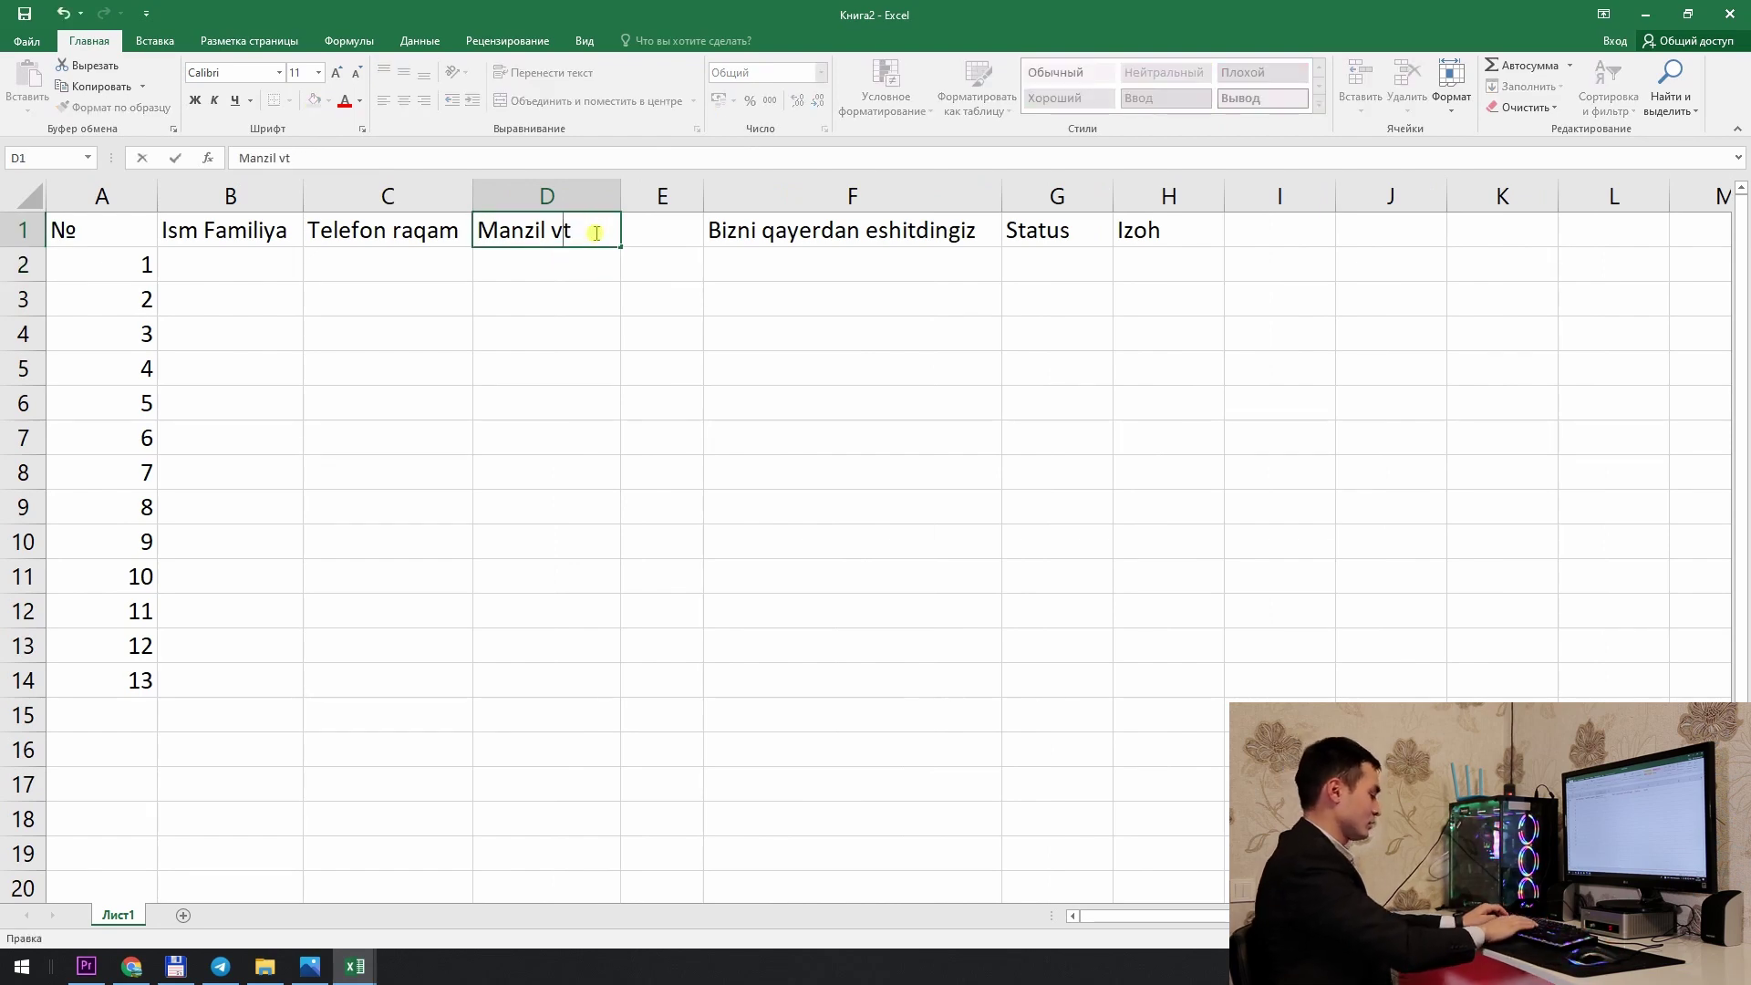
{"action": "type", "text": "loya"}
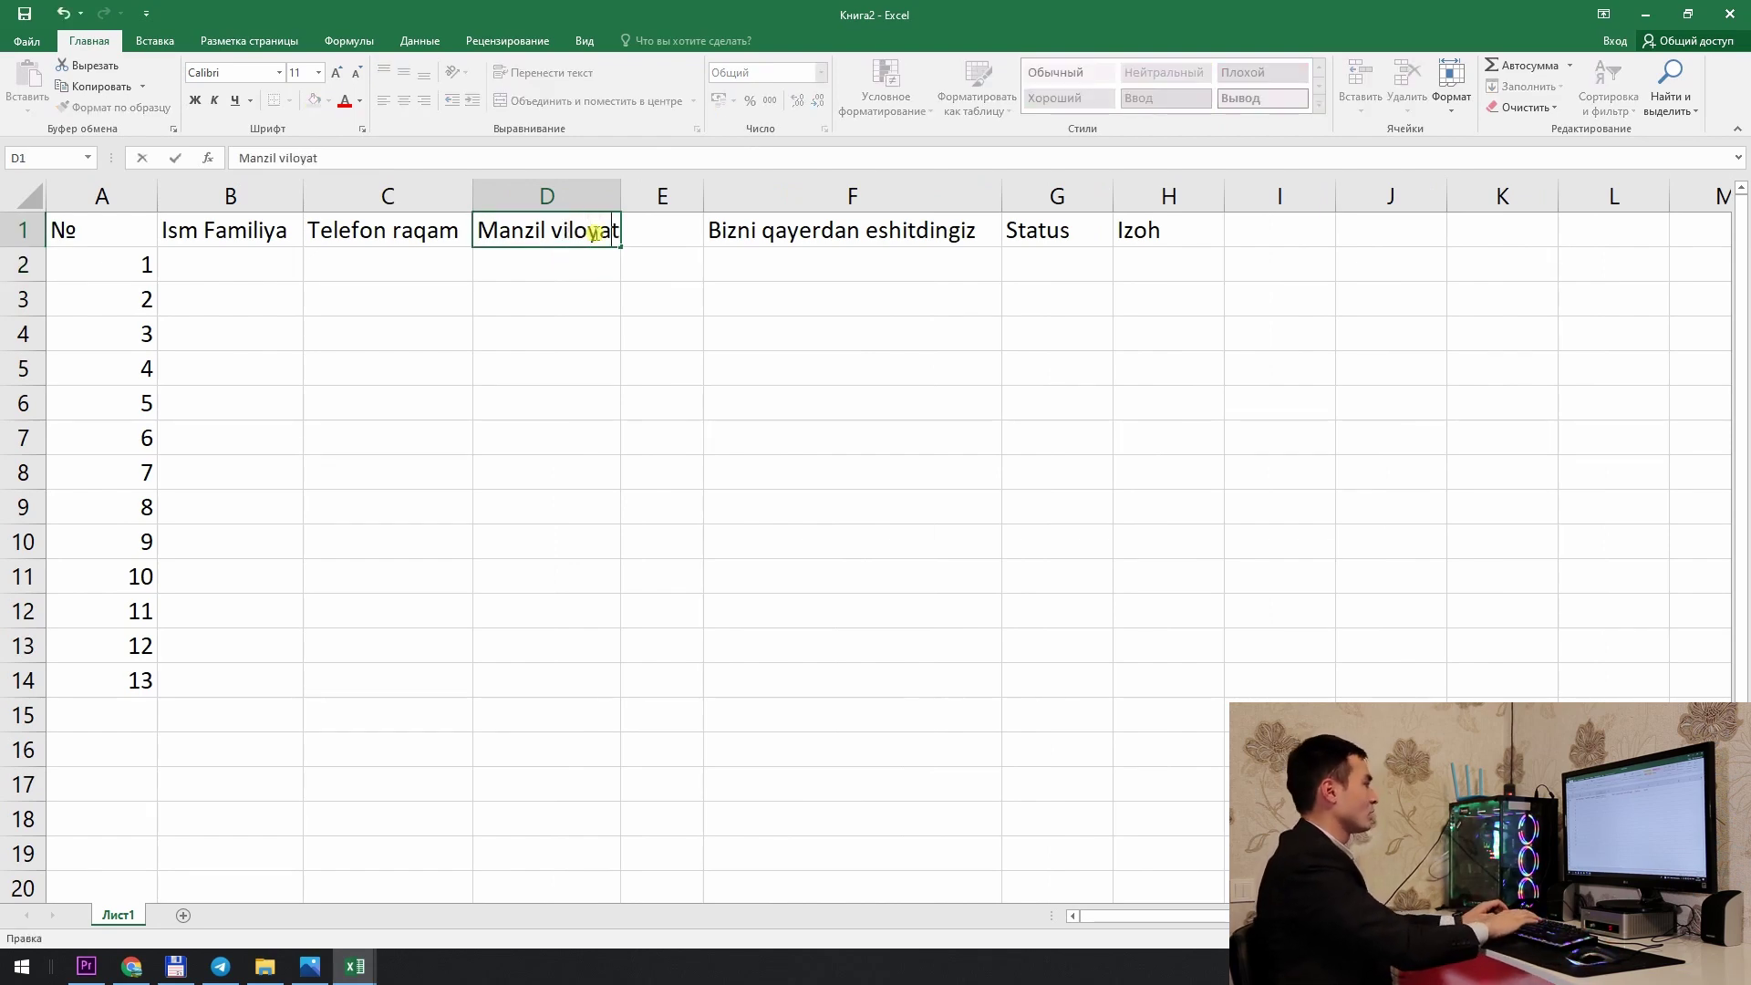
Step: Enter 'Tuman' in E1 and widen column D slightly more
{"action": "left_click", "coordinate": [664, 241]}
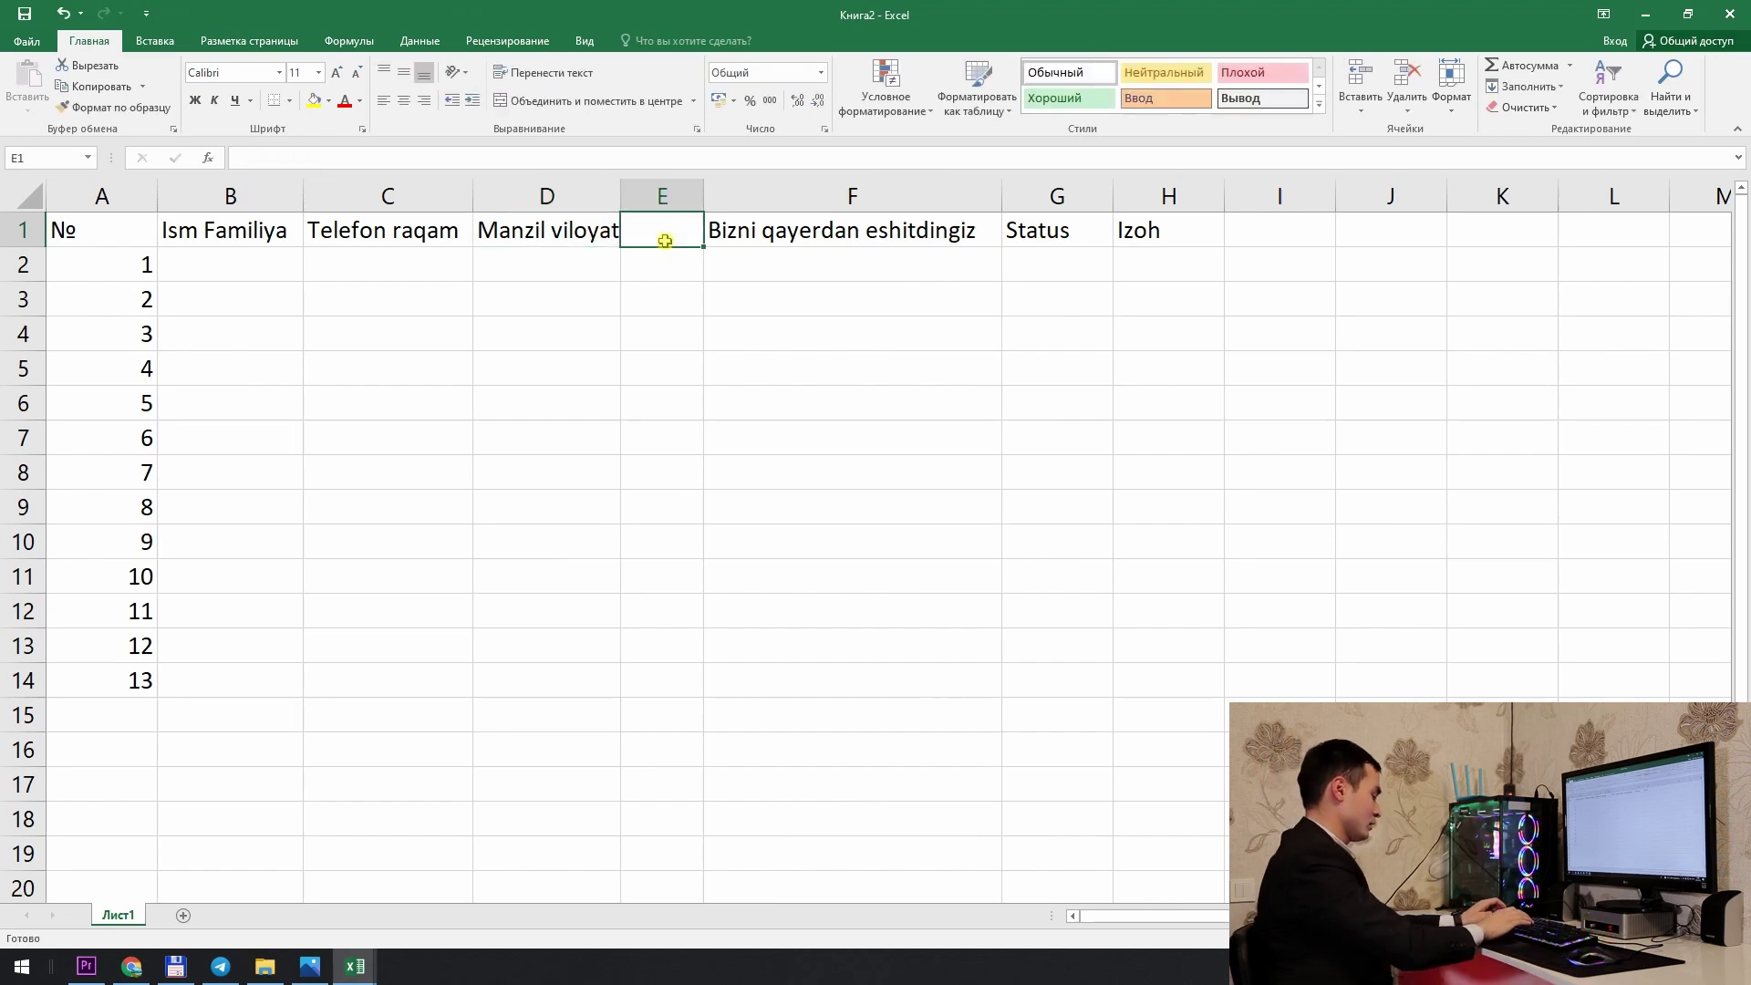
{"action": "type", "text": "M"}
{"action": "key", "text": "BackSpace"}
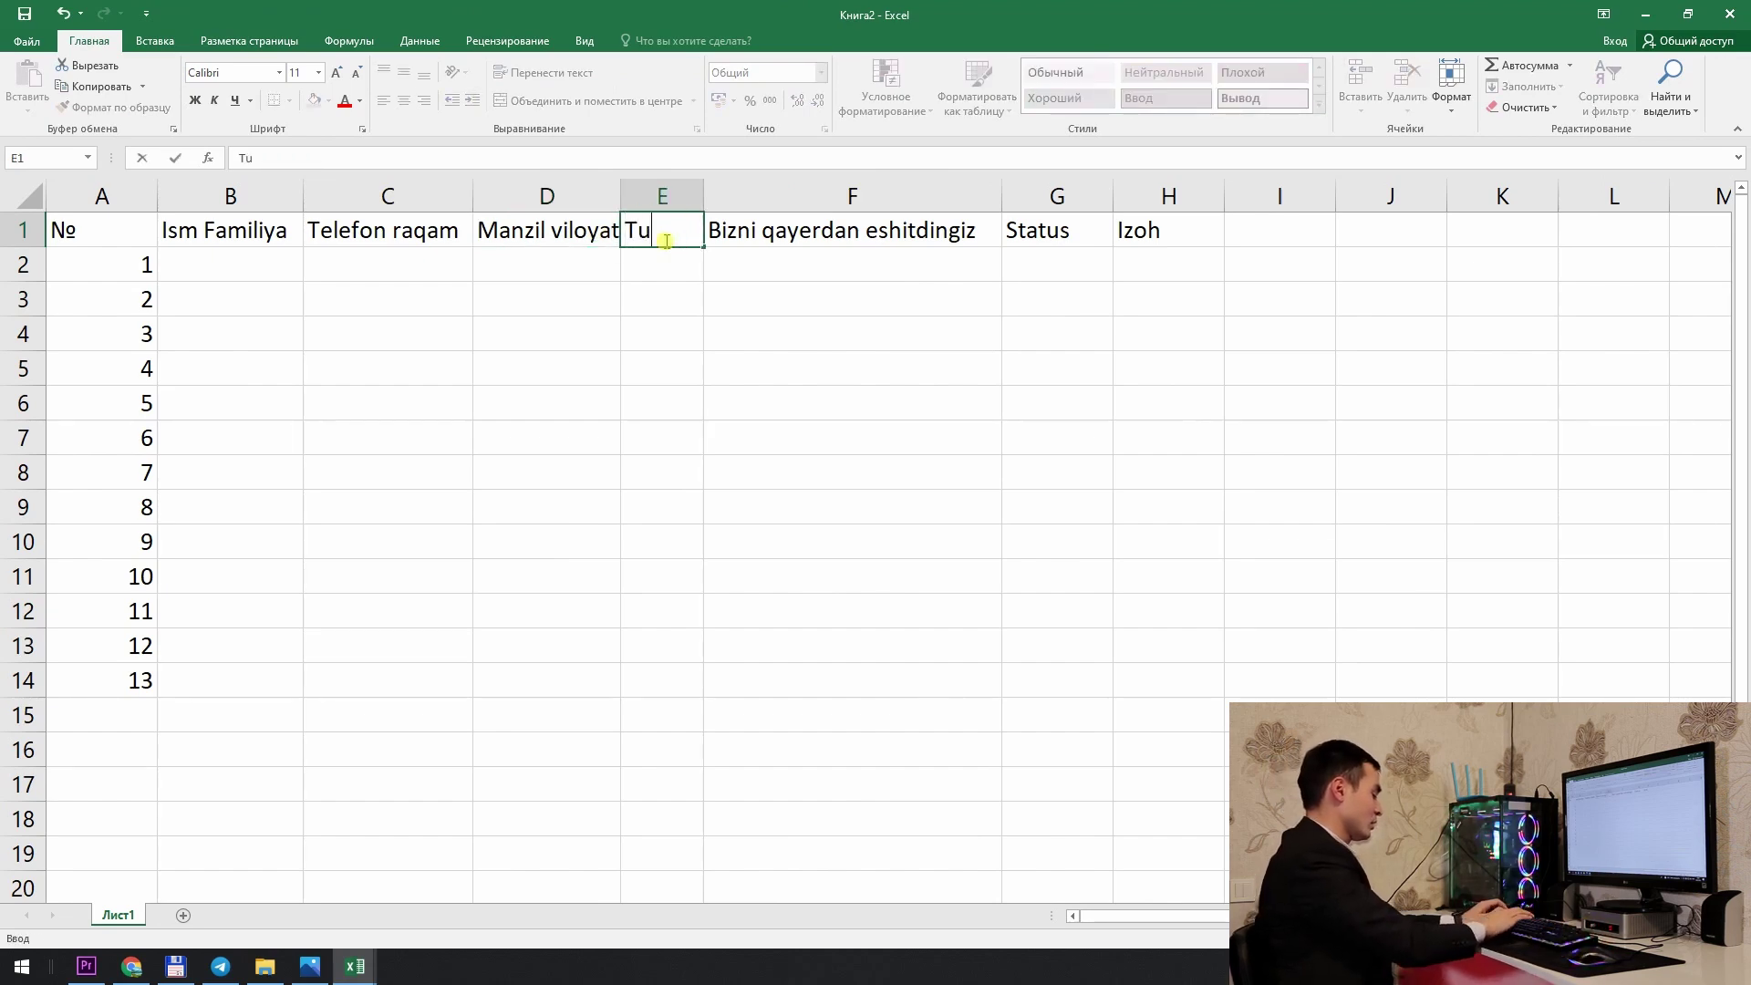
{"action": "type", "text": "Tuman"}
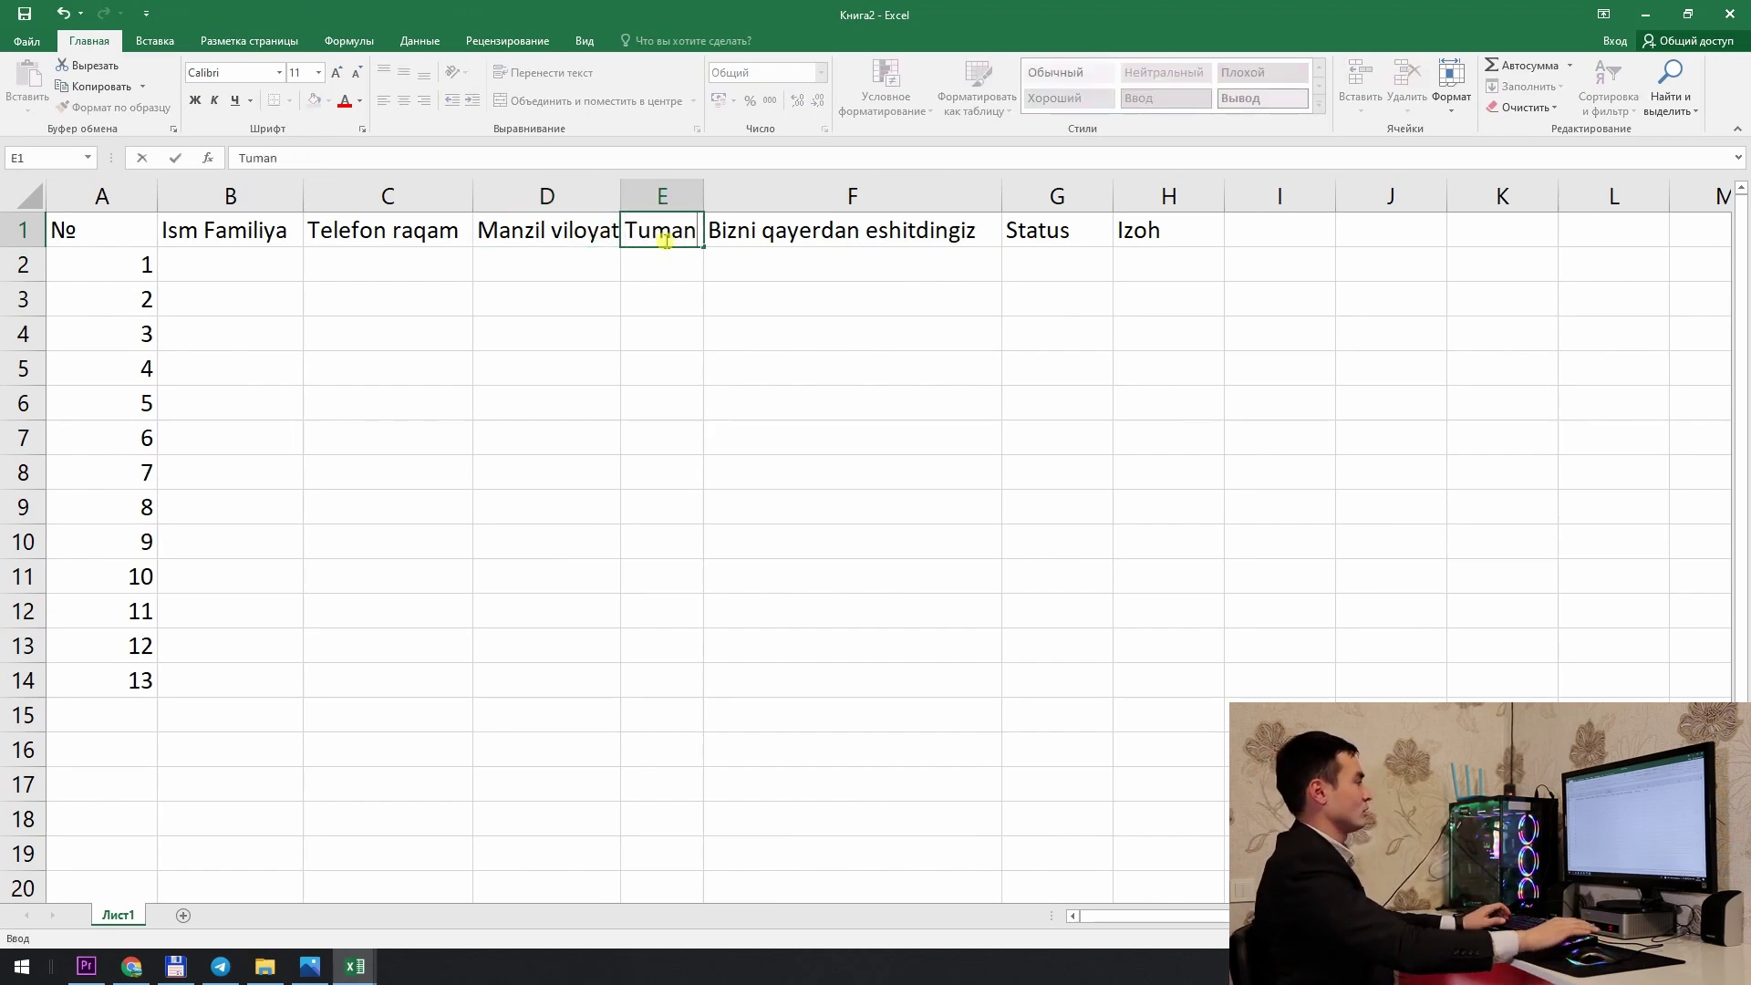
{"action": "left_click", "coordinate": [746, 319]}
{"action": "left_click_drag", "start_coordinate": [620, 198], "coordinate": [635, 198]}
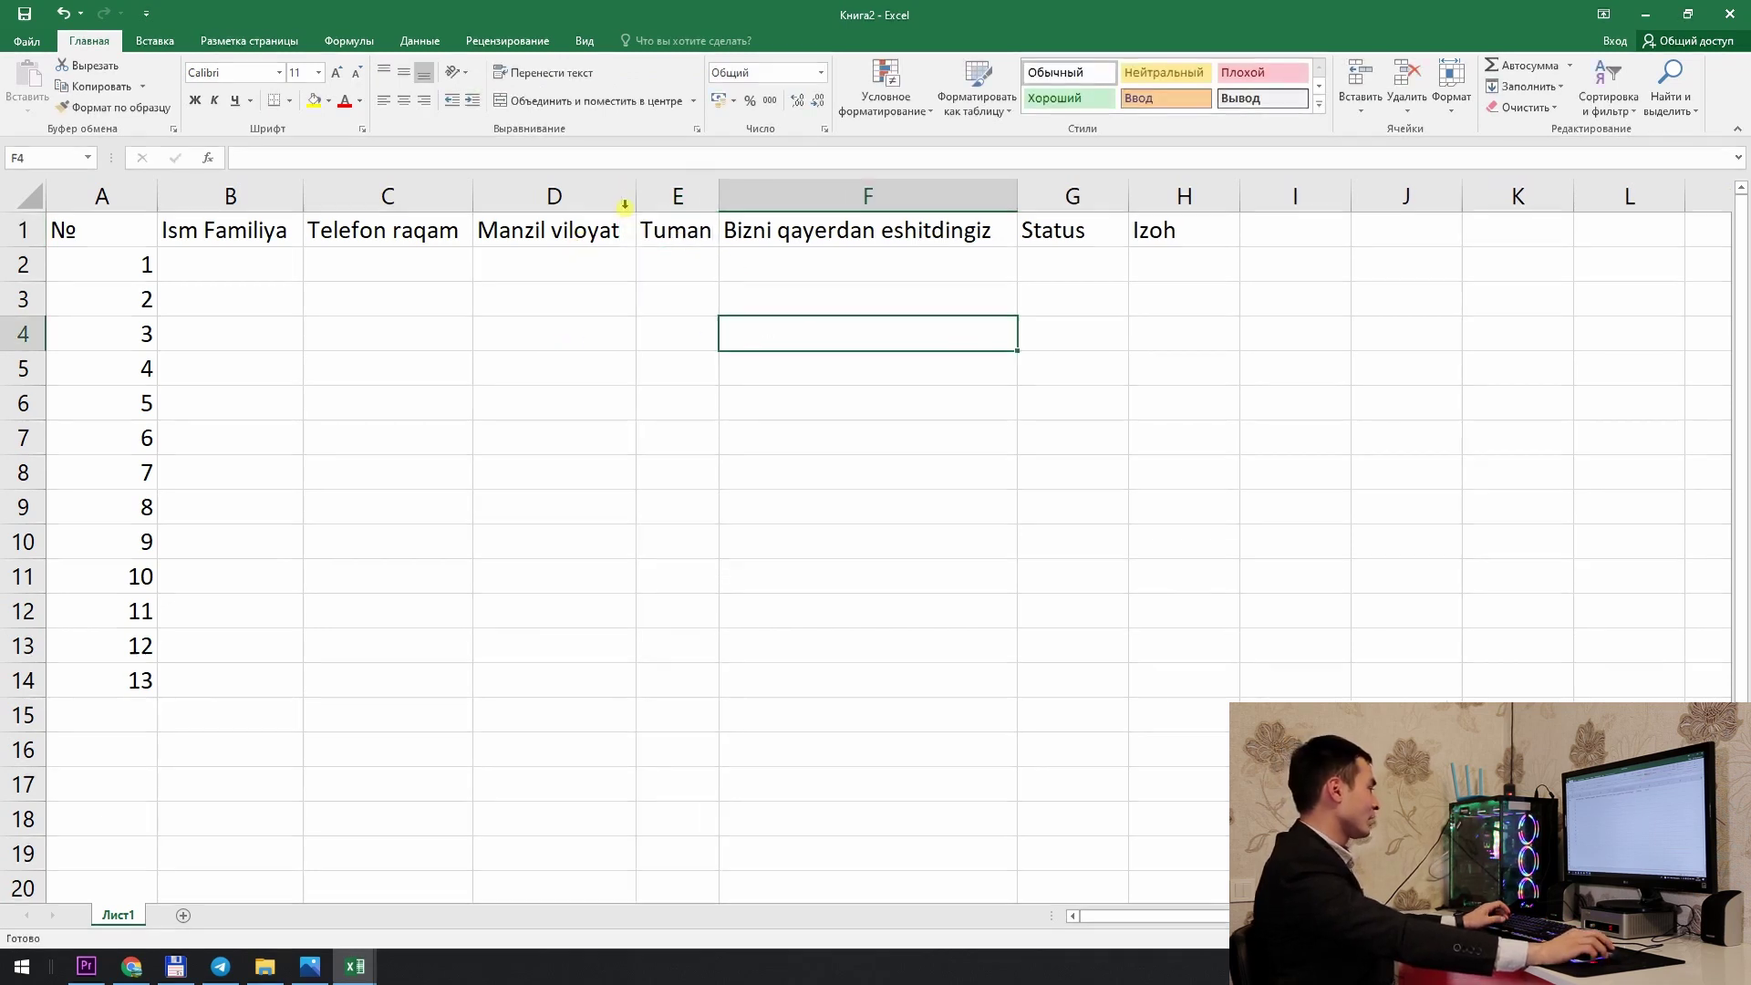
Step: Rename the first sheet to 'Asosiy'
{"action": "double_click", "coordinate": [117, 916]}
{"action": "type", "text": "Asosiy"}
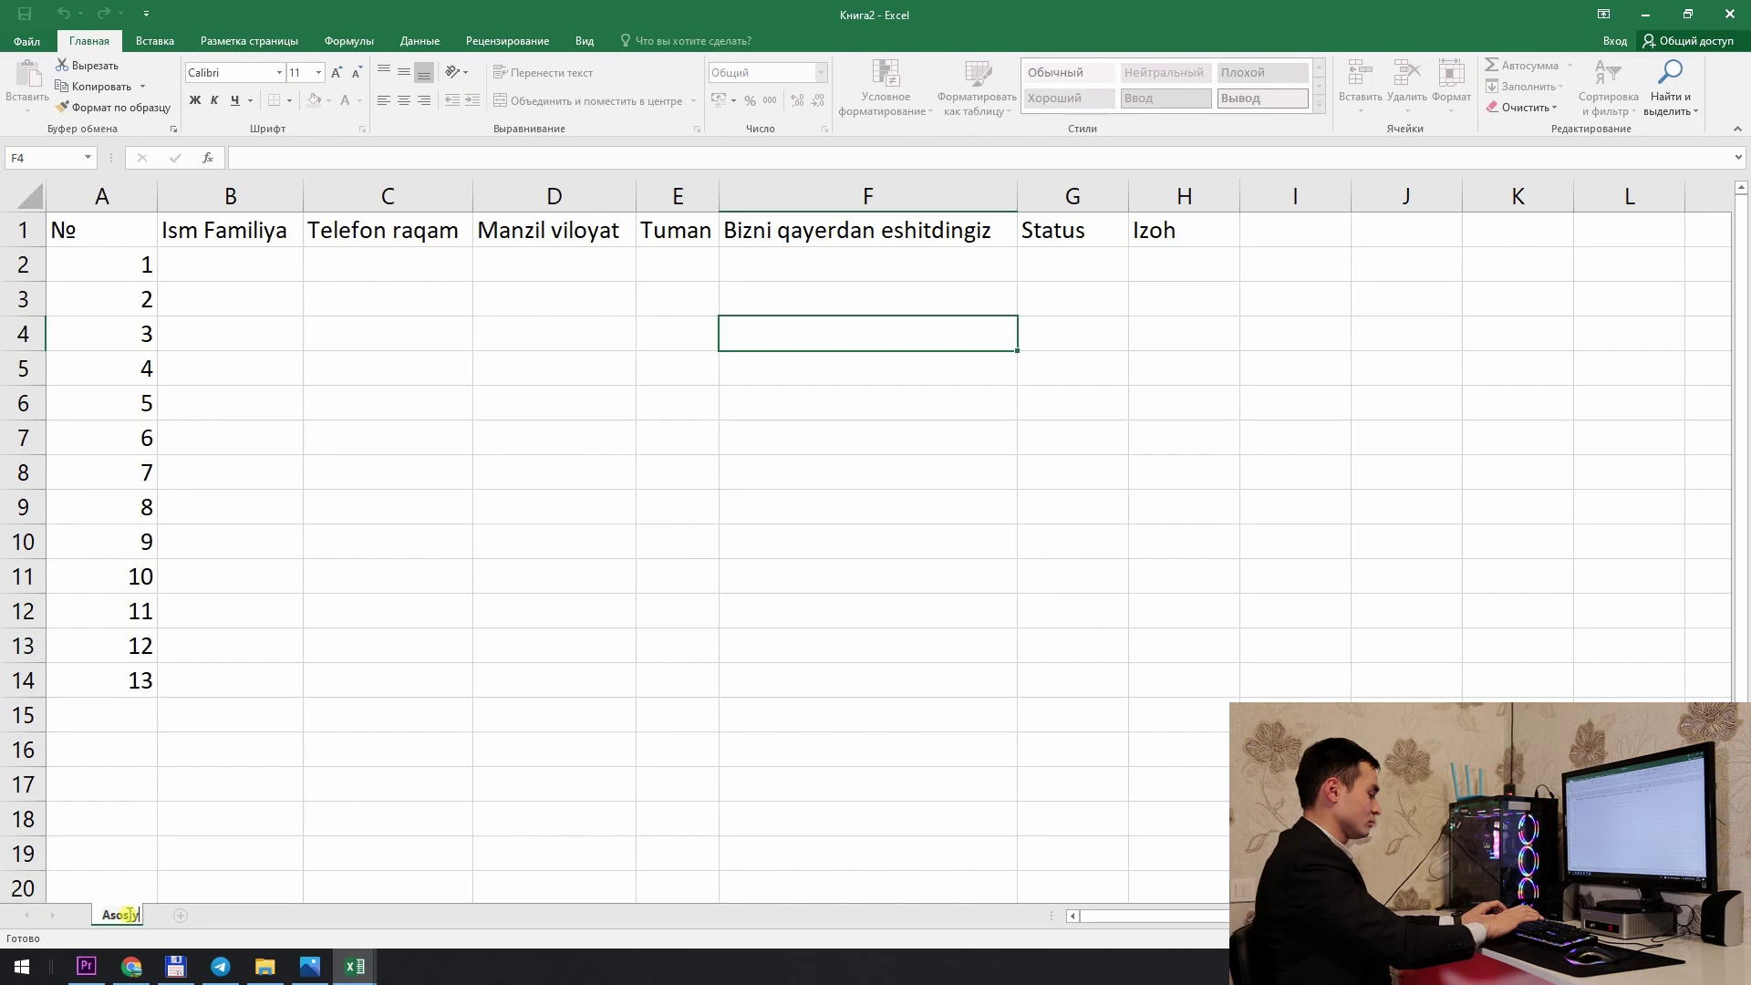
{"action": "key", "text": "Return"}
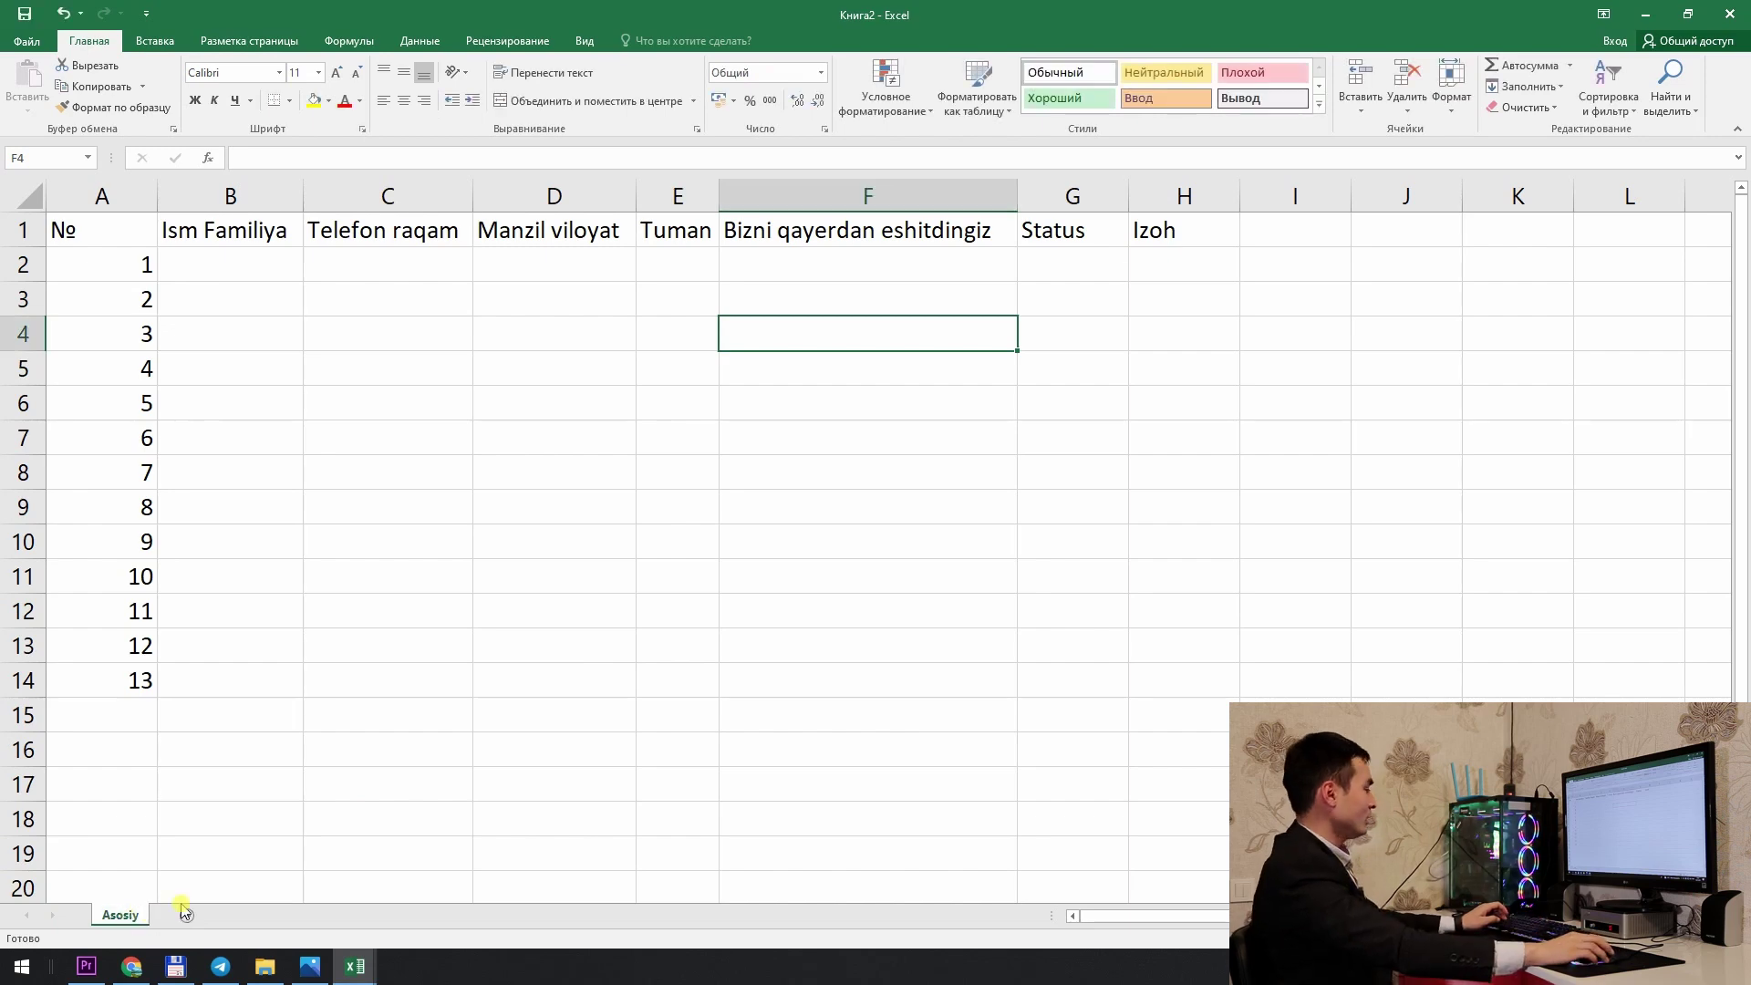
Step: Add a new sheet named 'Chernavik' and return to it
{"action": "left_click", "coordinate": [195, 915]}
{"action": "double_click", "coordinate": [189, 916]}
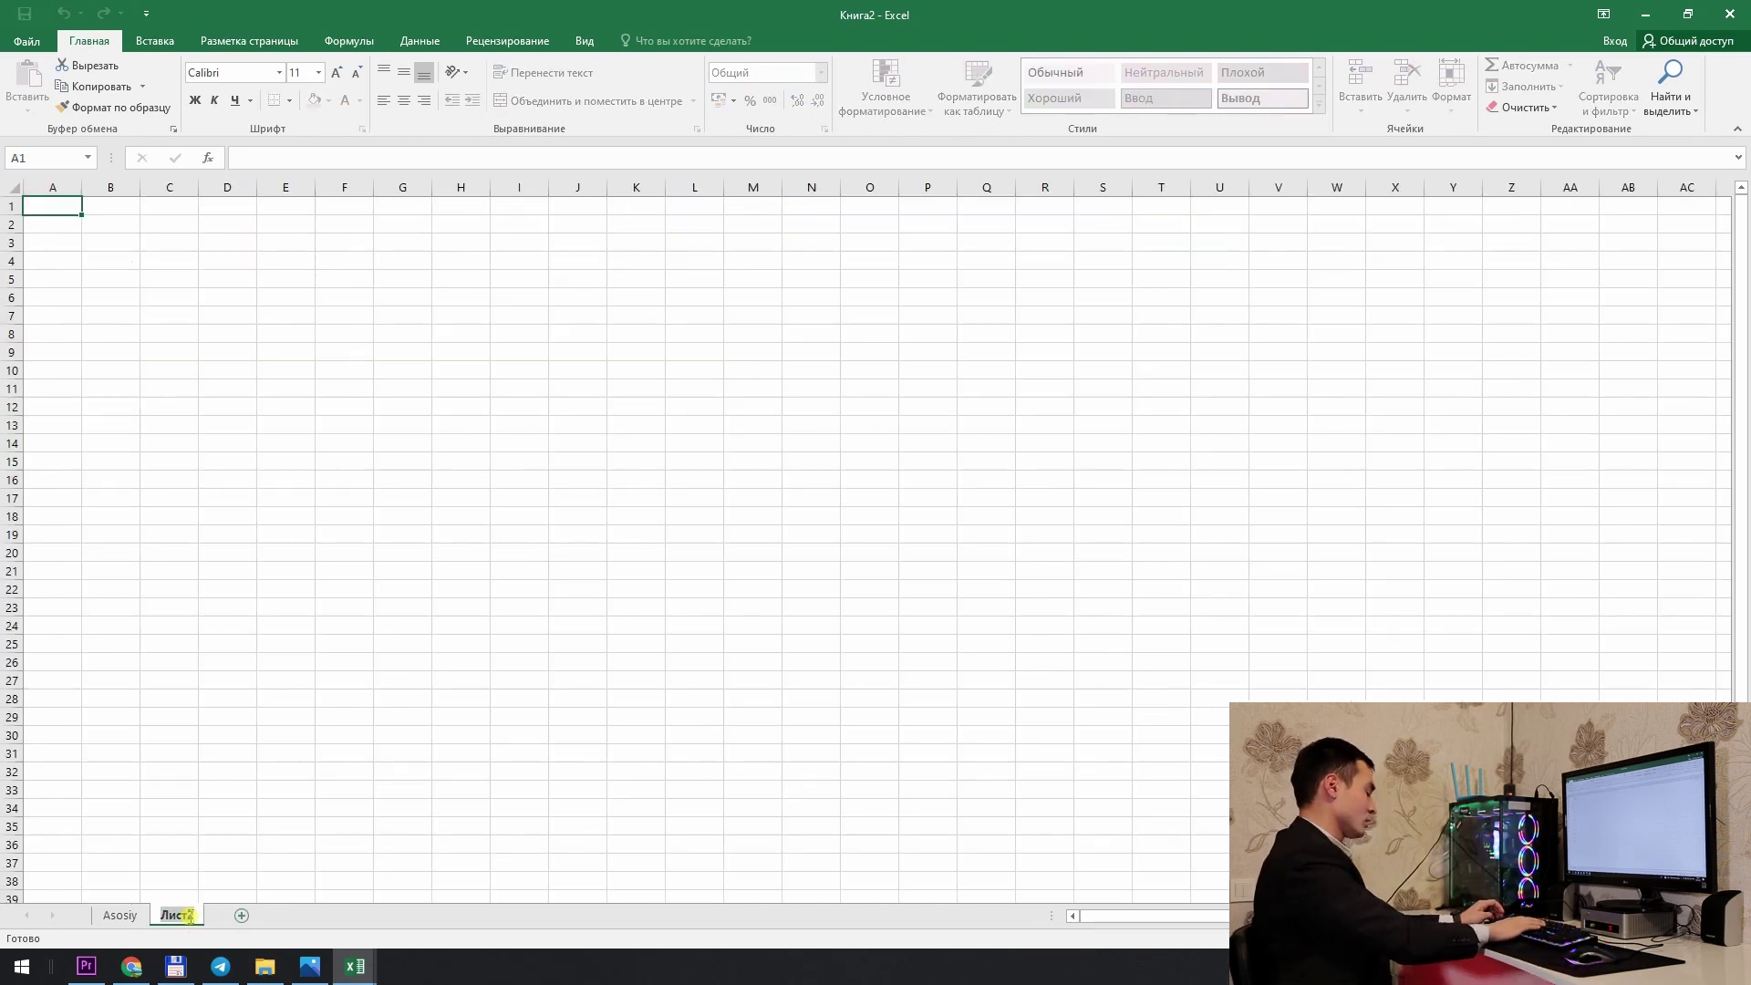
{"action": "type", "text": "c"}
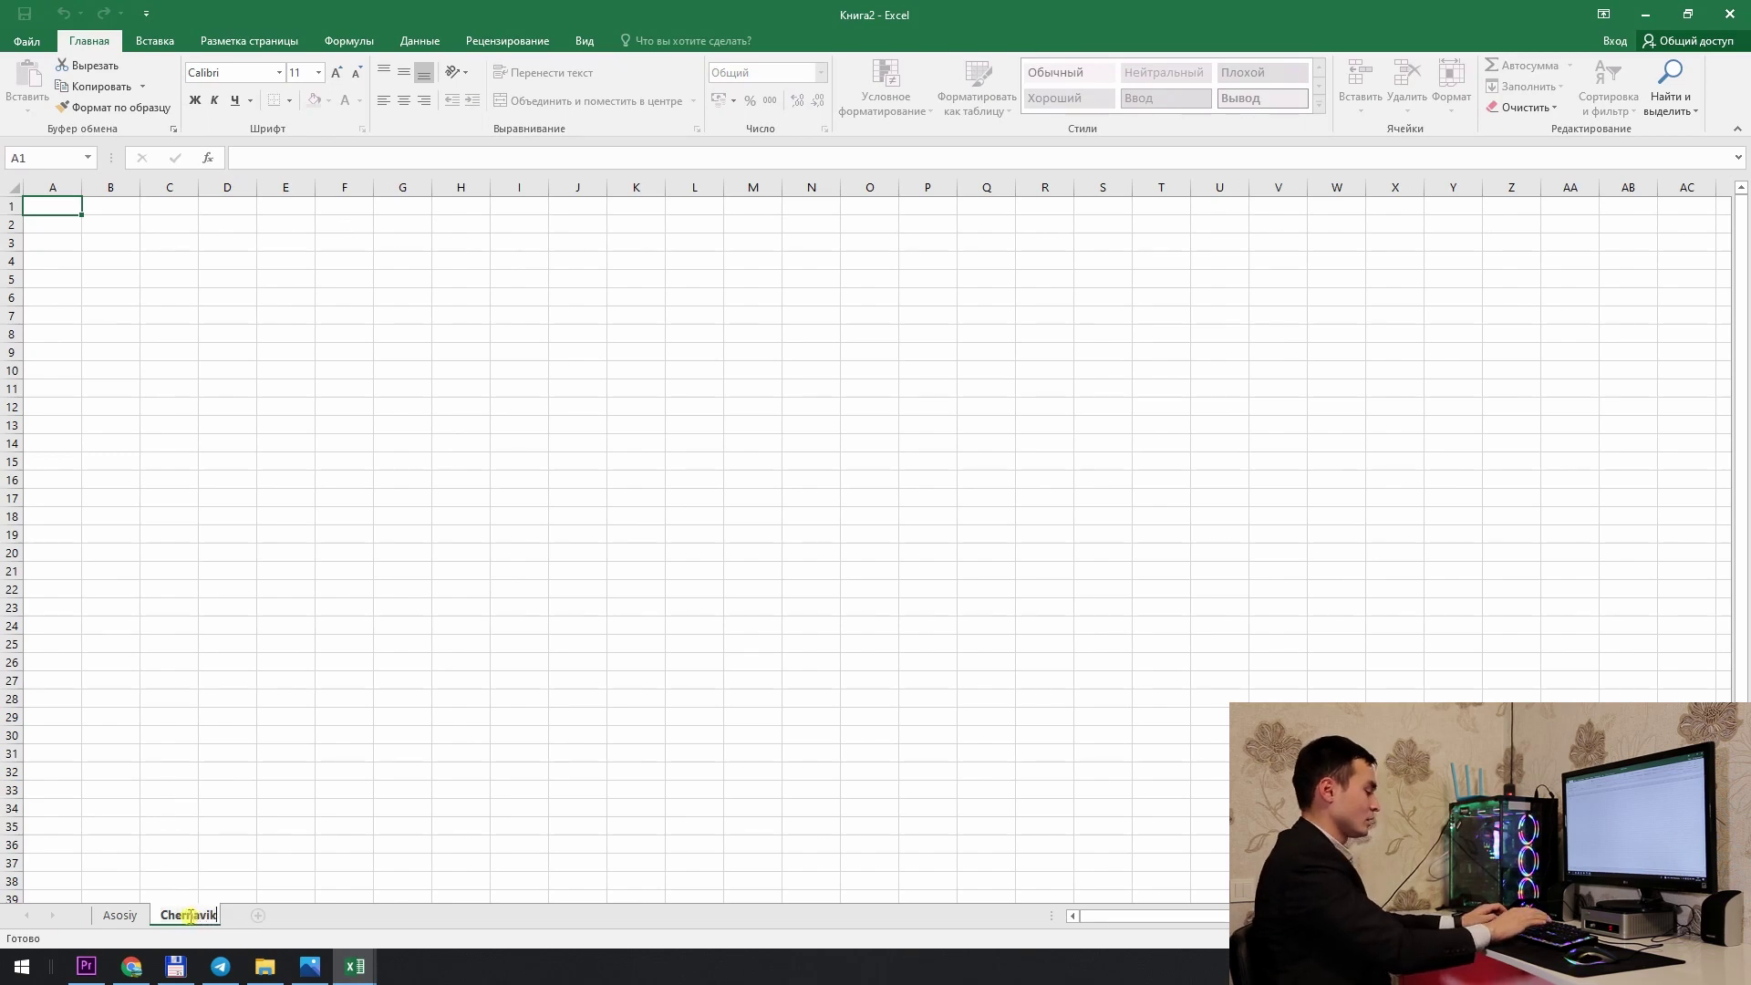
{"action": "key", "text": "Return"}
{"action": "left_click", "coordinate": [274, 371]}
{"action": "left_click", "coordinate": [116, 915]}
{"action": "left_click", "coordinate": [189, 918]}
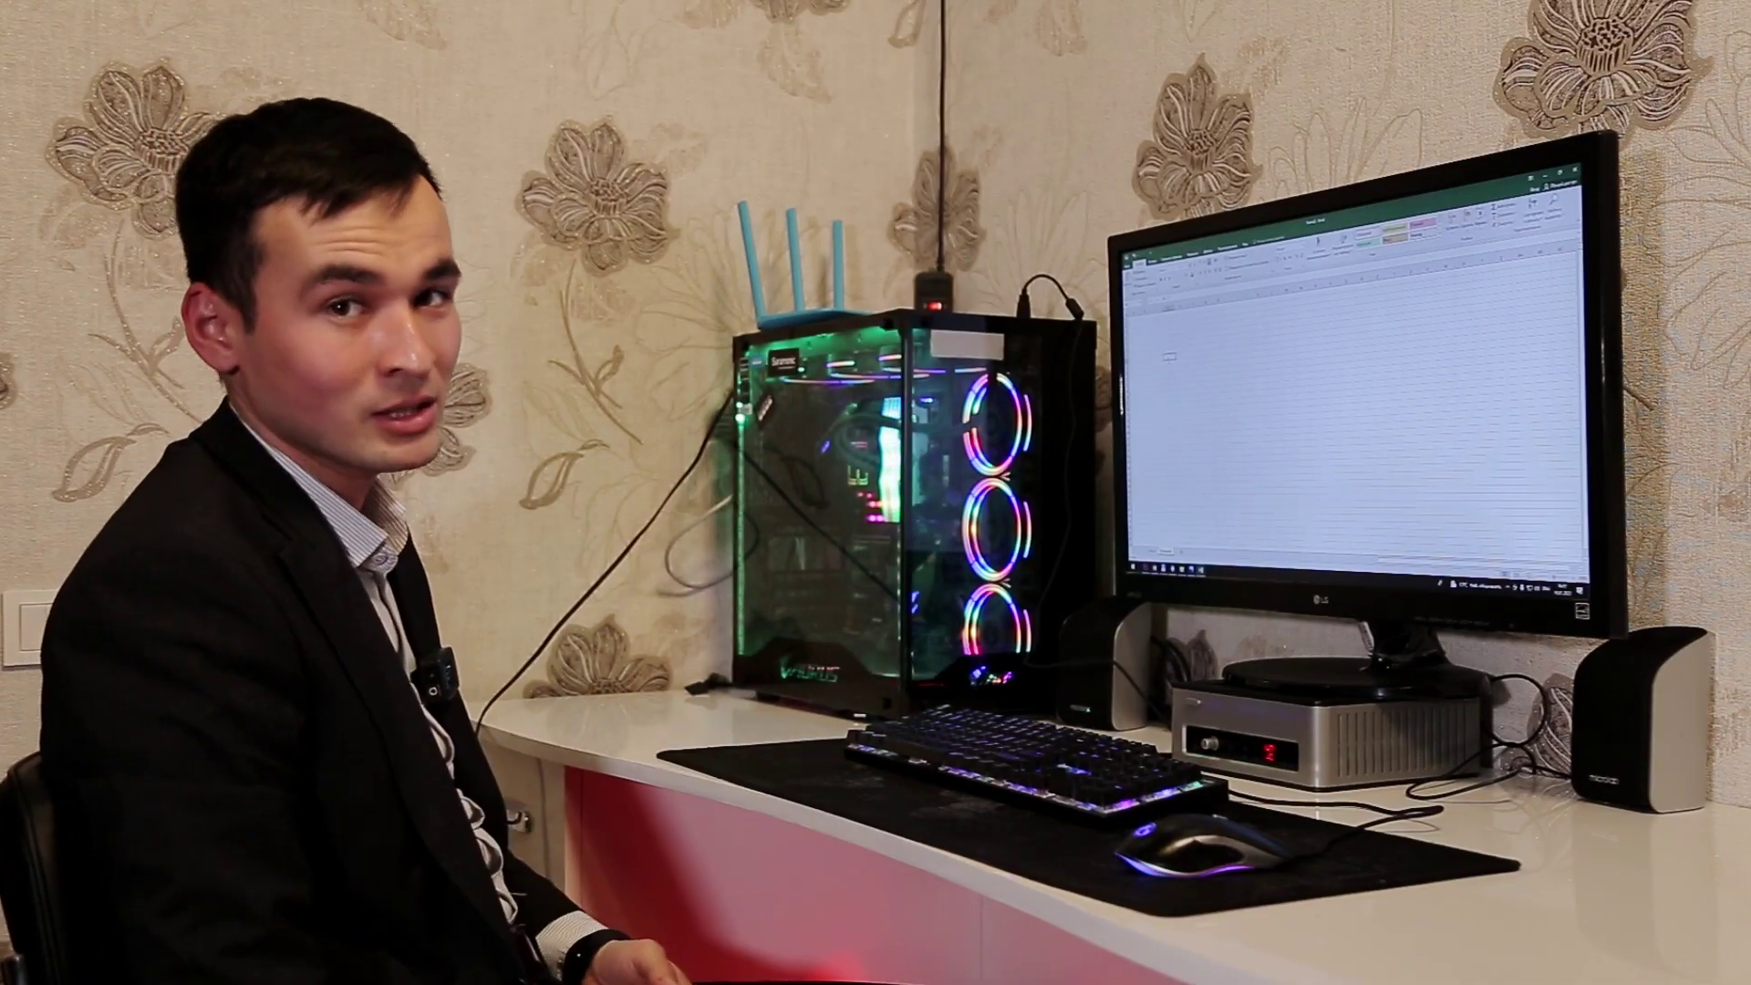
{"action": "type", "text": "Ism familiya\tTelefon raqam\tManzil viloyat\tTuman\tBizni qayerdan eshitdingiz\tStatus\tIzoh"}
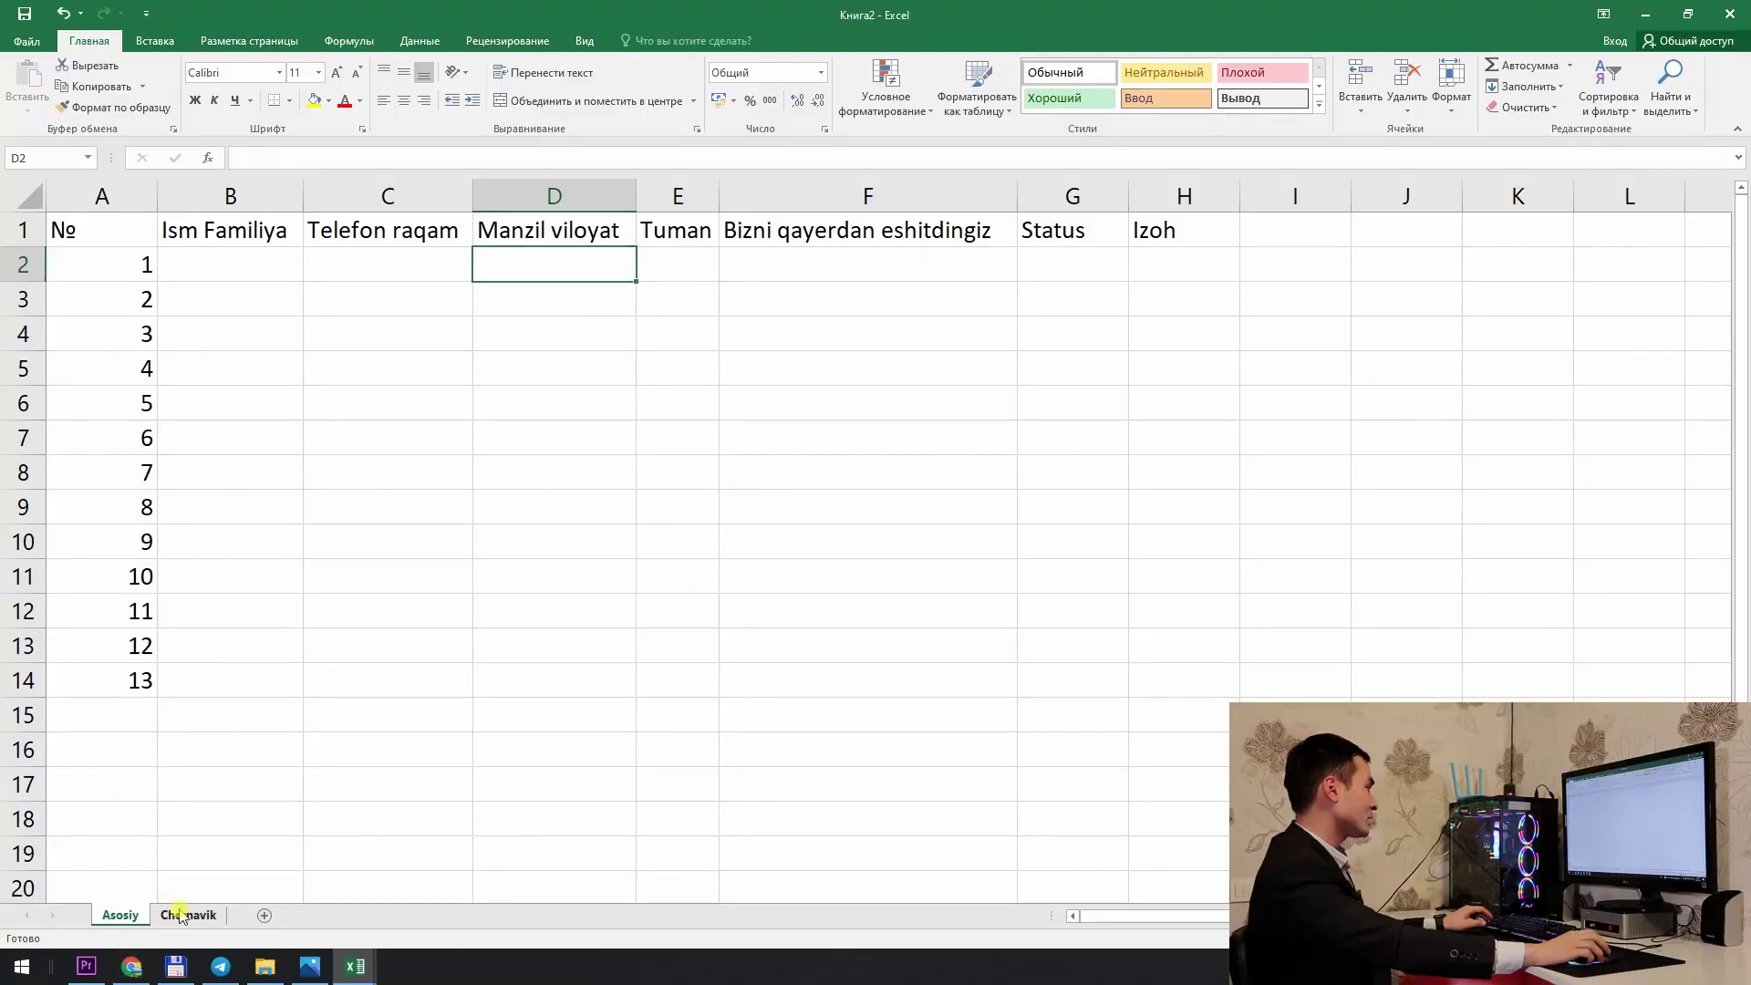
{"action": "left_click", "coordinate": [188, 915]}
{"action": "scroll", "coordinate": [131, 291], "scroll_direction": "up", "scroll_amount": 10, "text": "ctrl"}
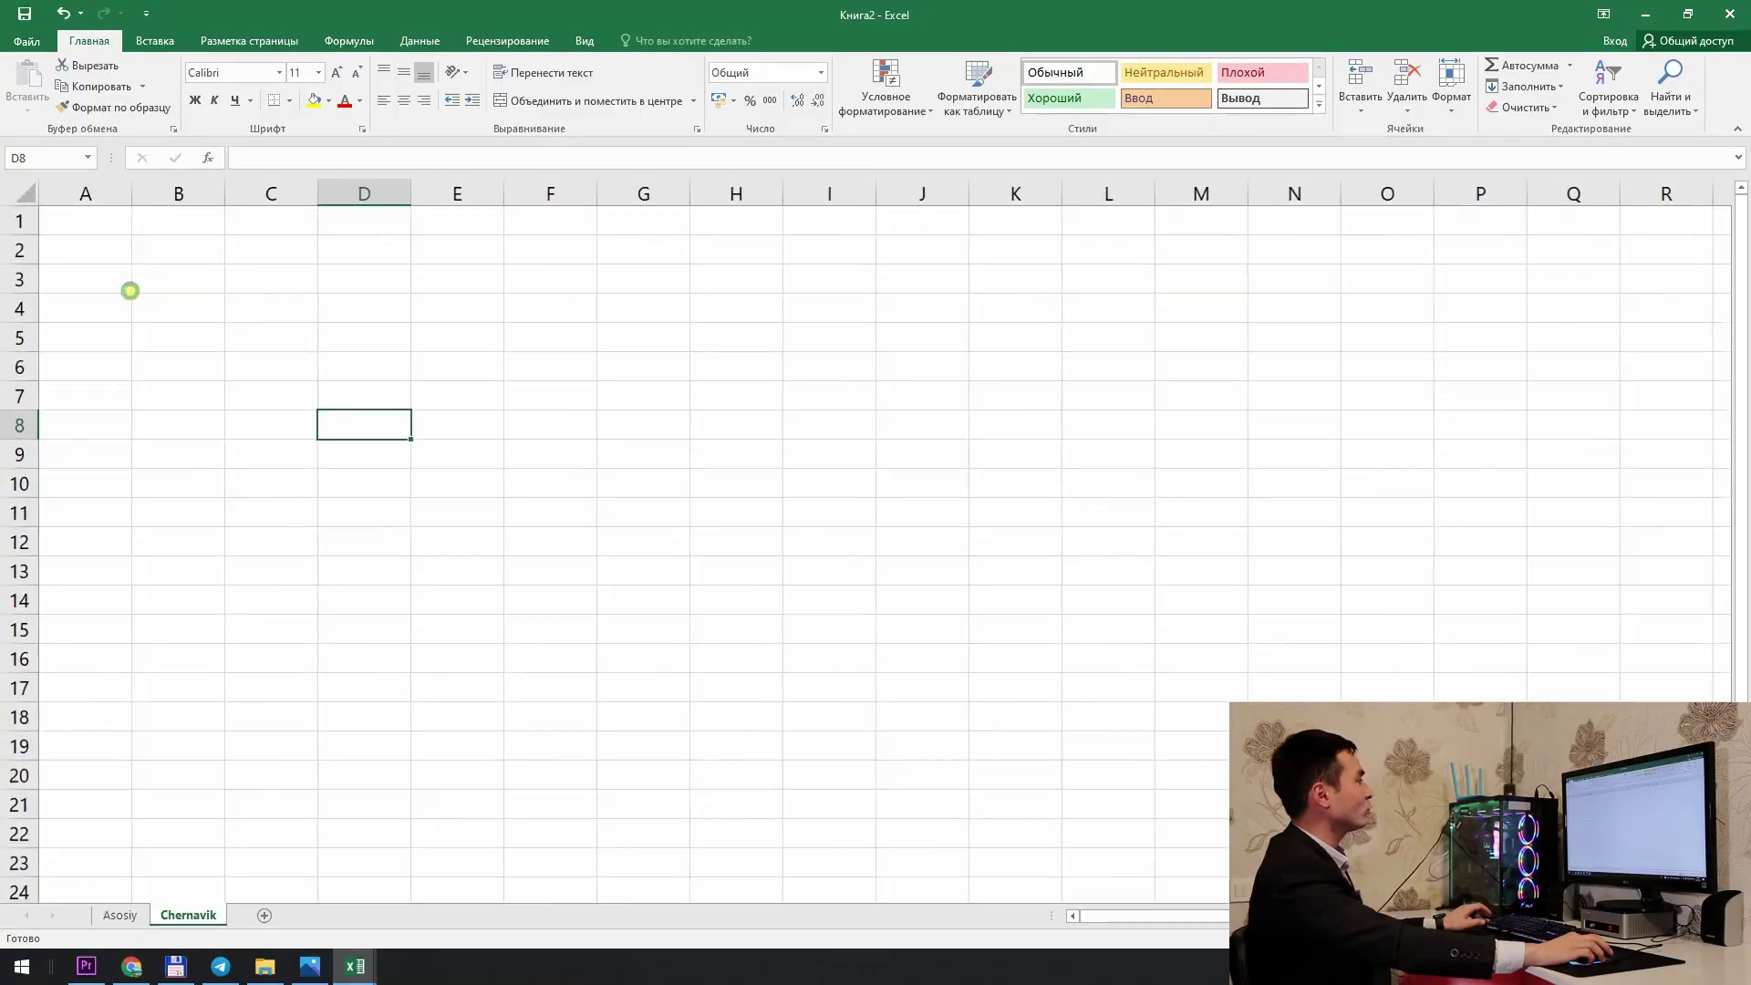
Step: Enter Andijon, Fargona and Namangan in A1:C1 and autofit column C
{"action": "left_click", "coordinate": [243, 246], "text": "ctrl"}
{"action": "left_click", "coordinate": [199, 256]}
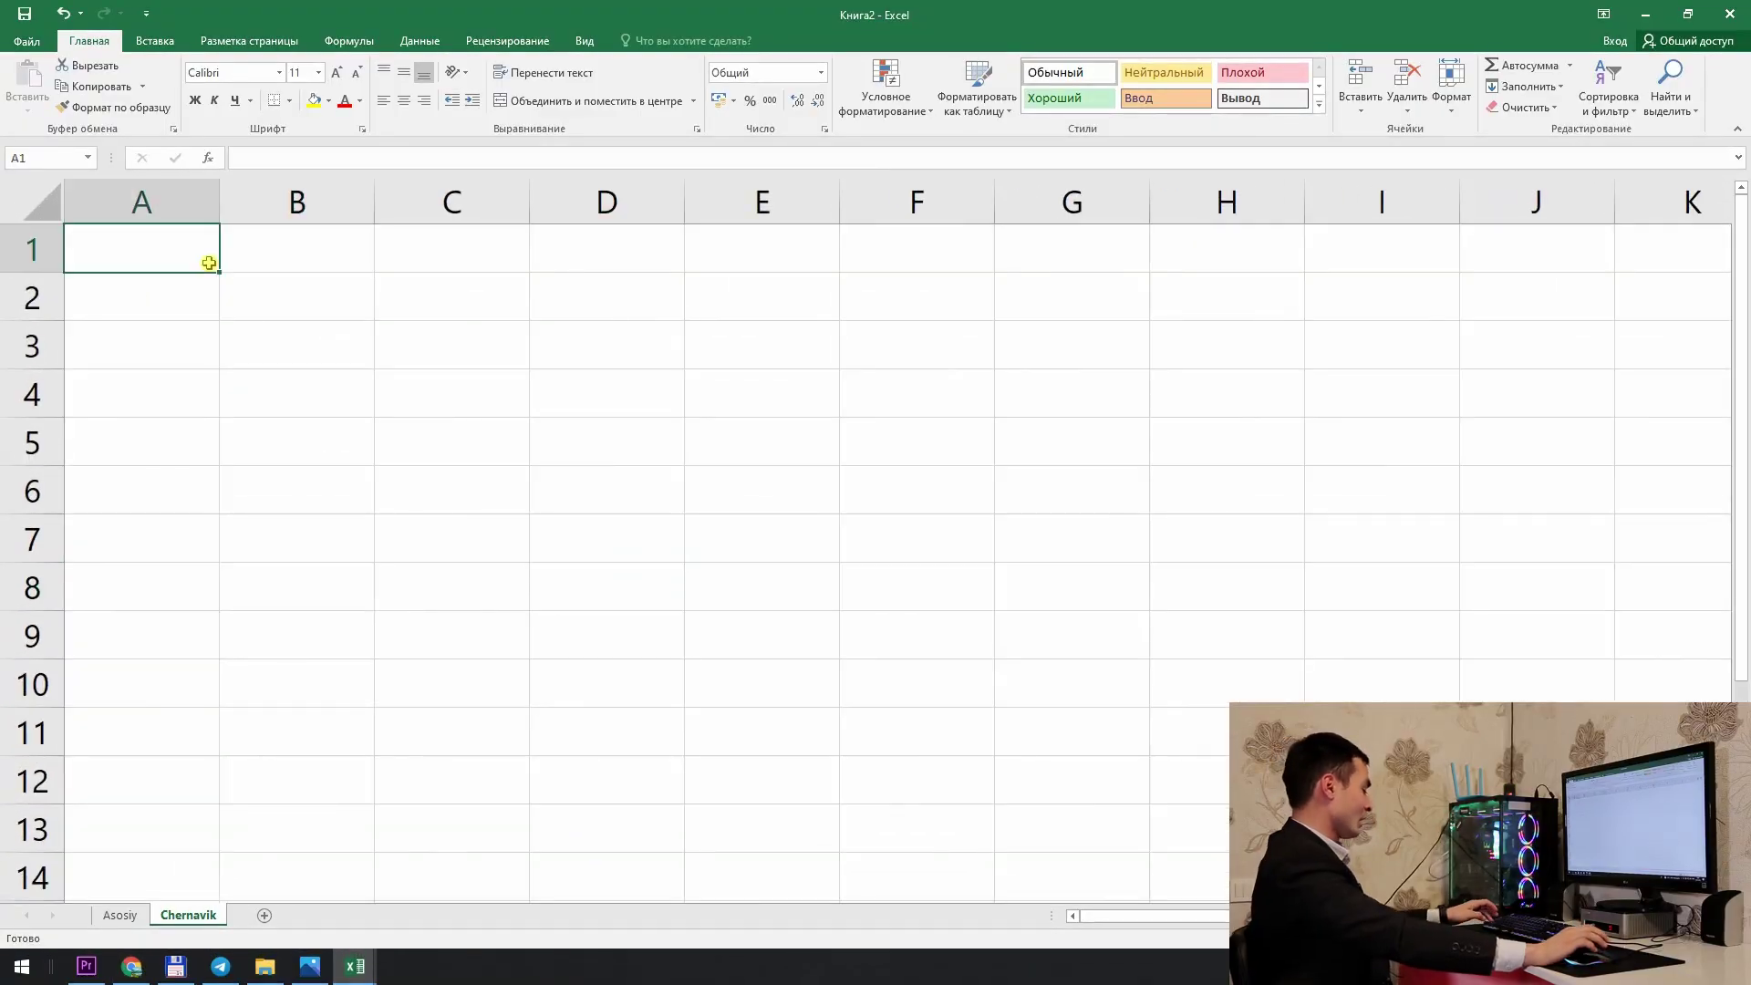
{"action": "type", "text": "Andijon"}
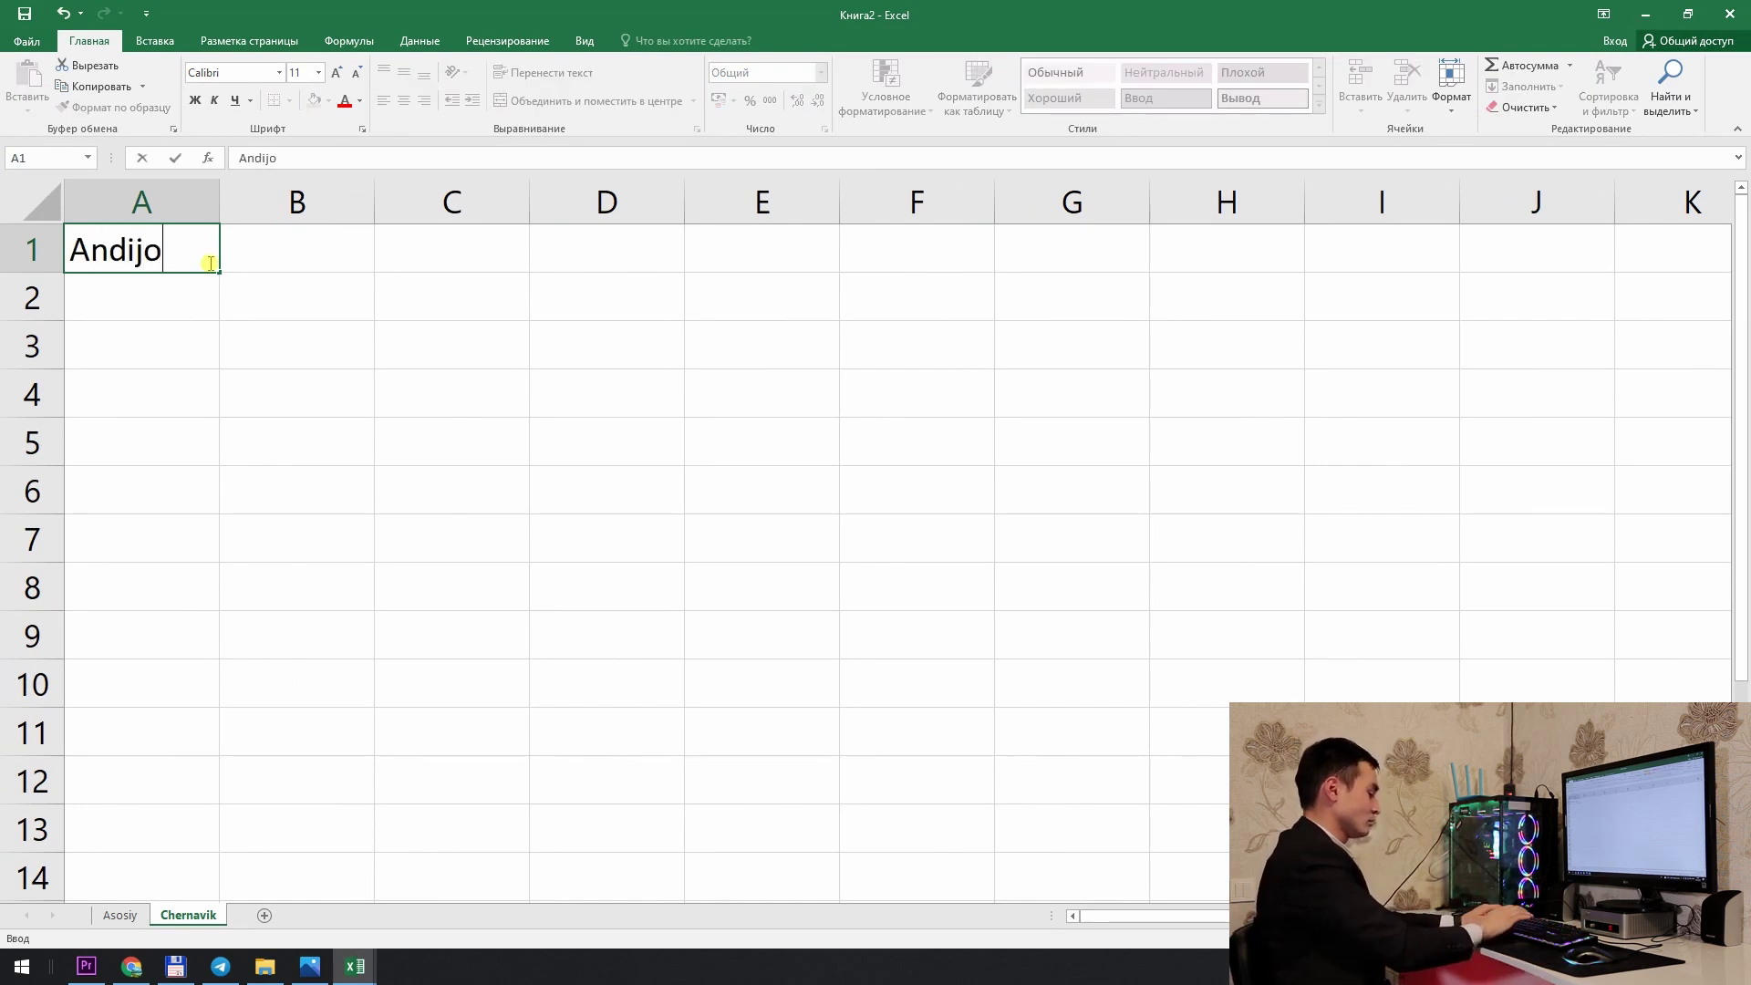
{"action": "key", "text": "Return"}
{"action": "left_click", "coordinate": [264, 257]}
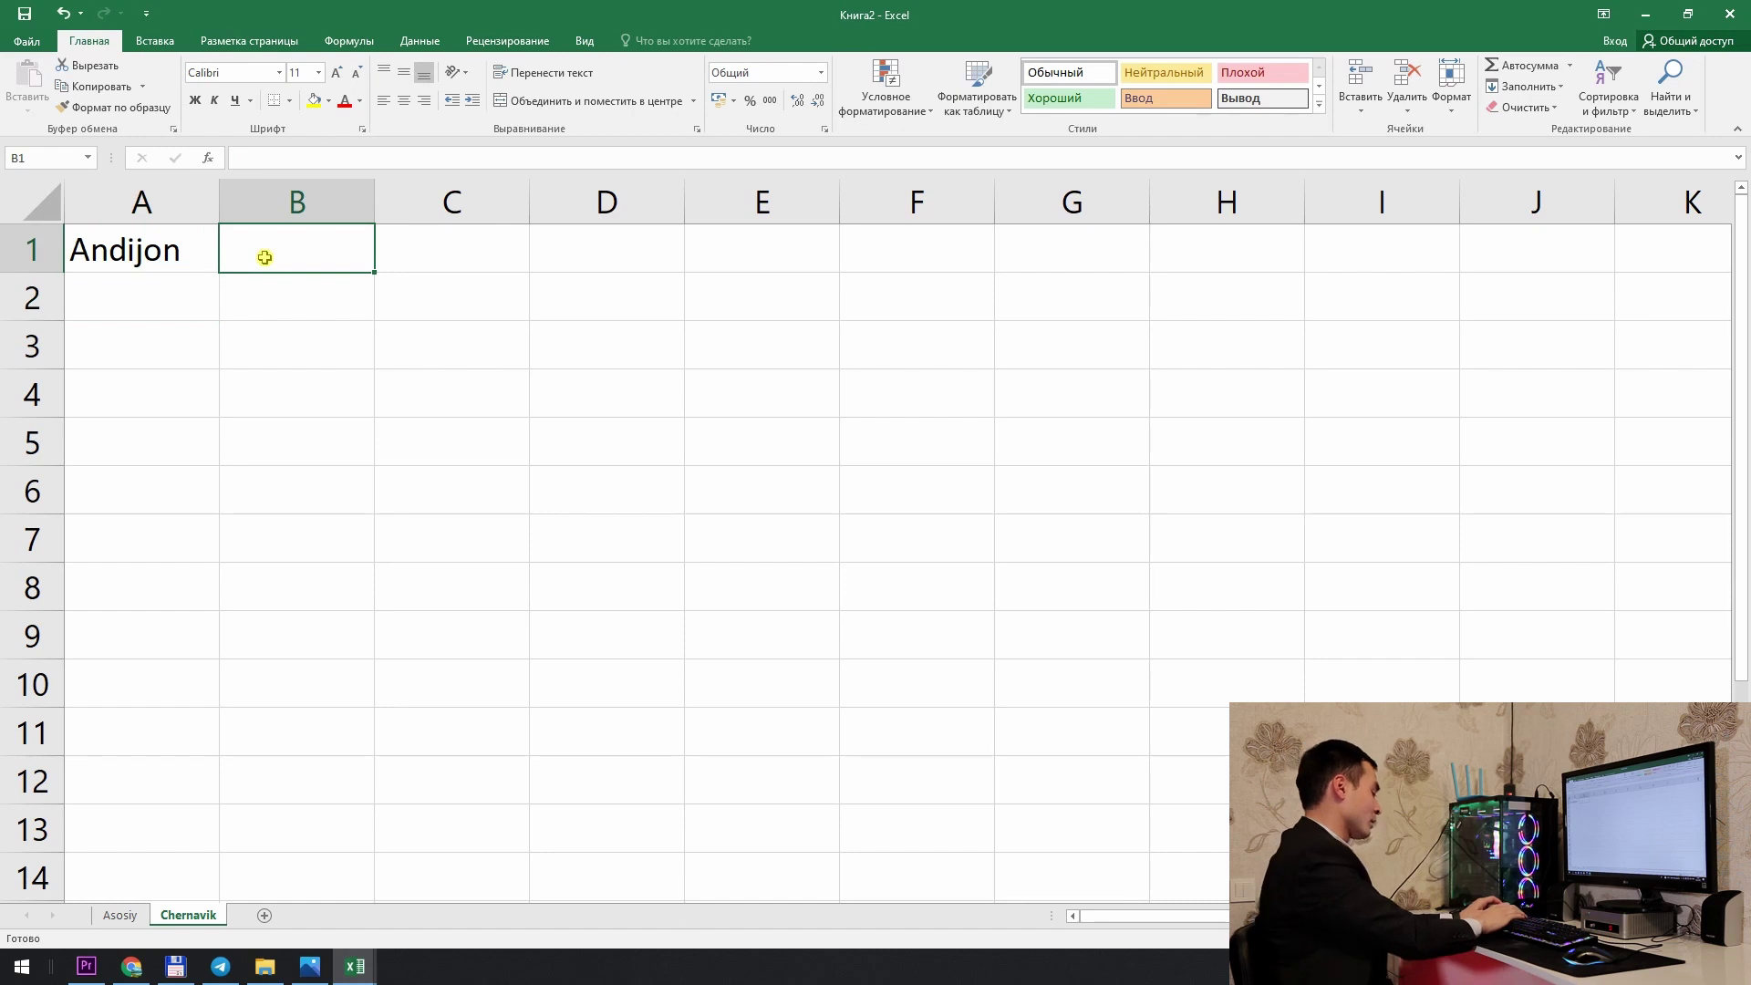
{"action": "type", "text": "Farg"}
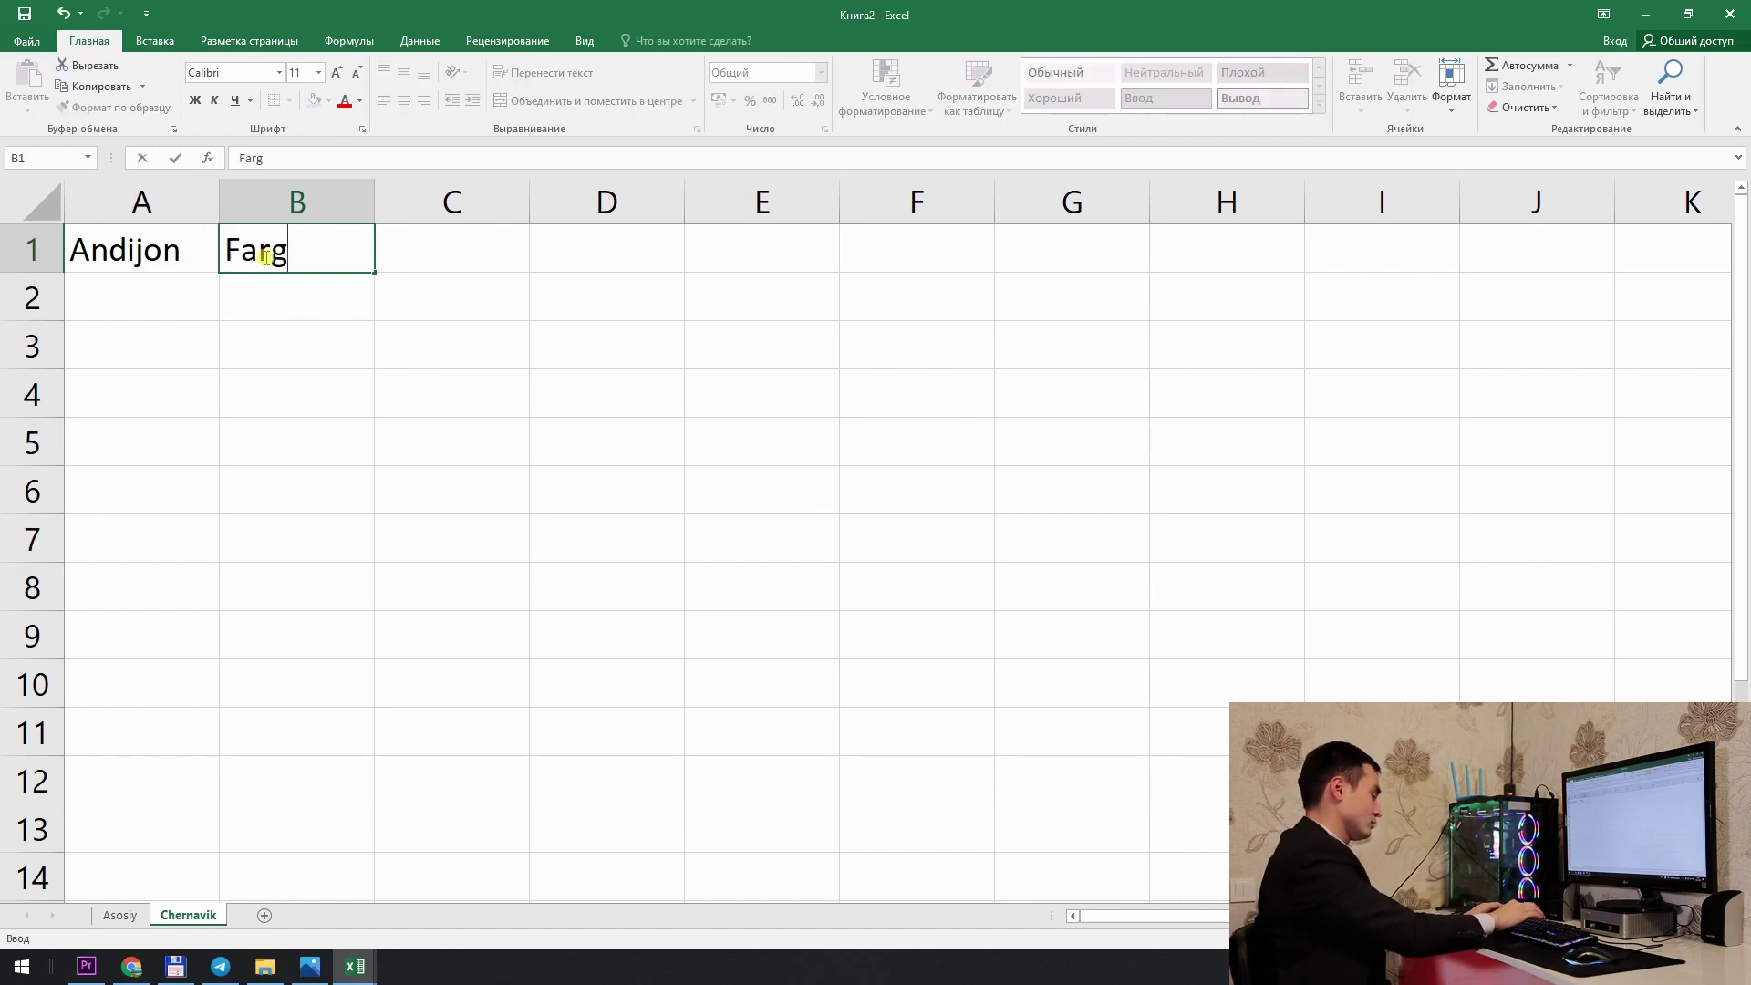
{"action": "type", "text": "ona"}
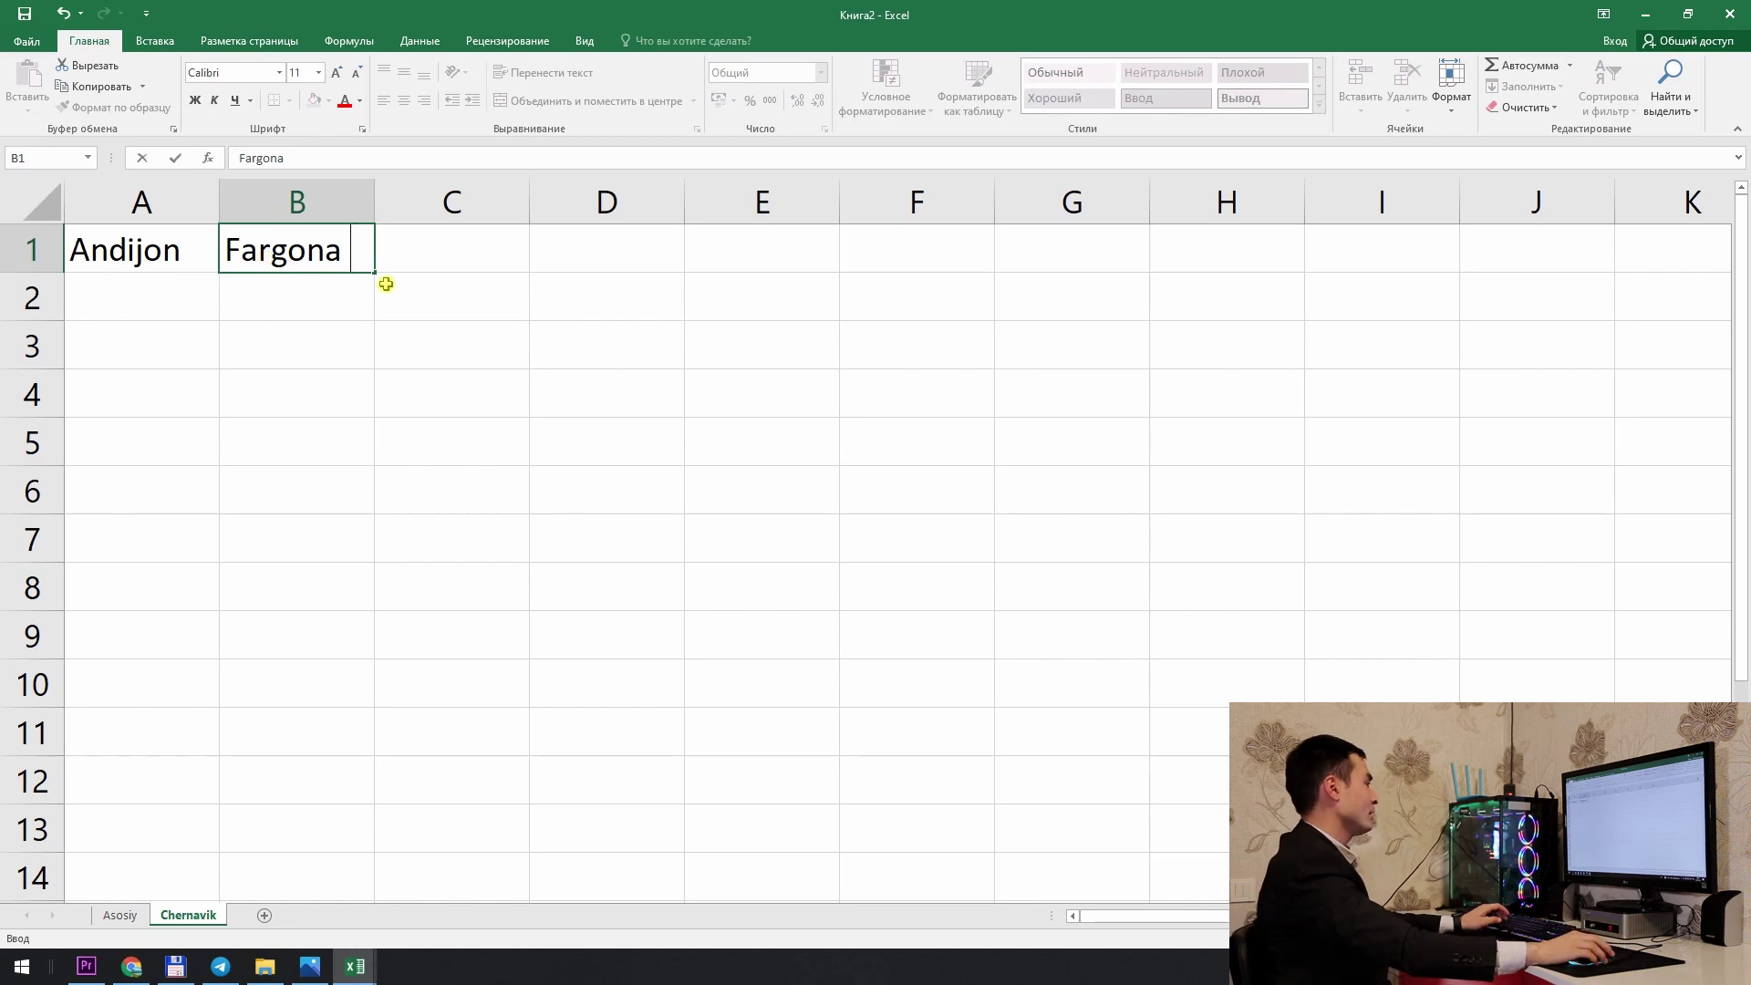
{"action": "left_click", "coordinate": [496, 237]}
{"action": "type", "text": "Naman"}
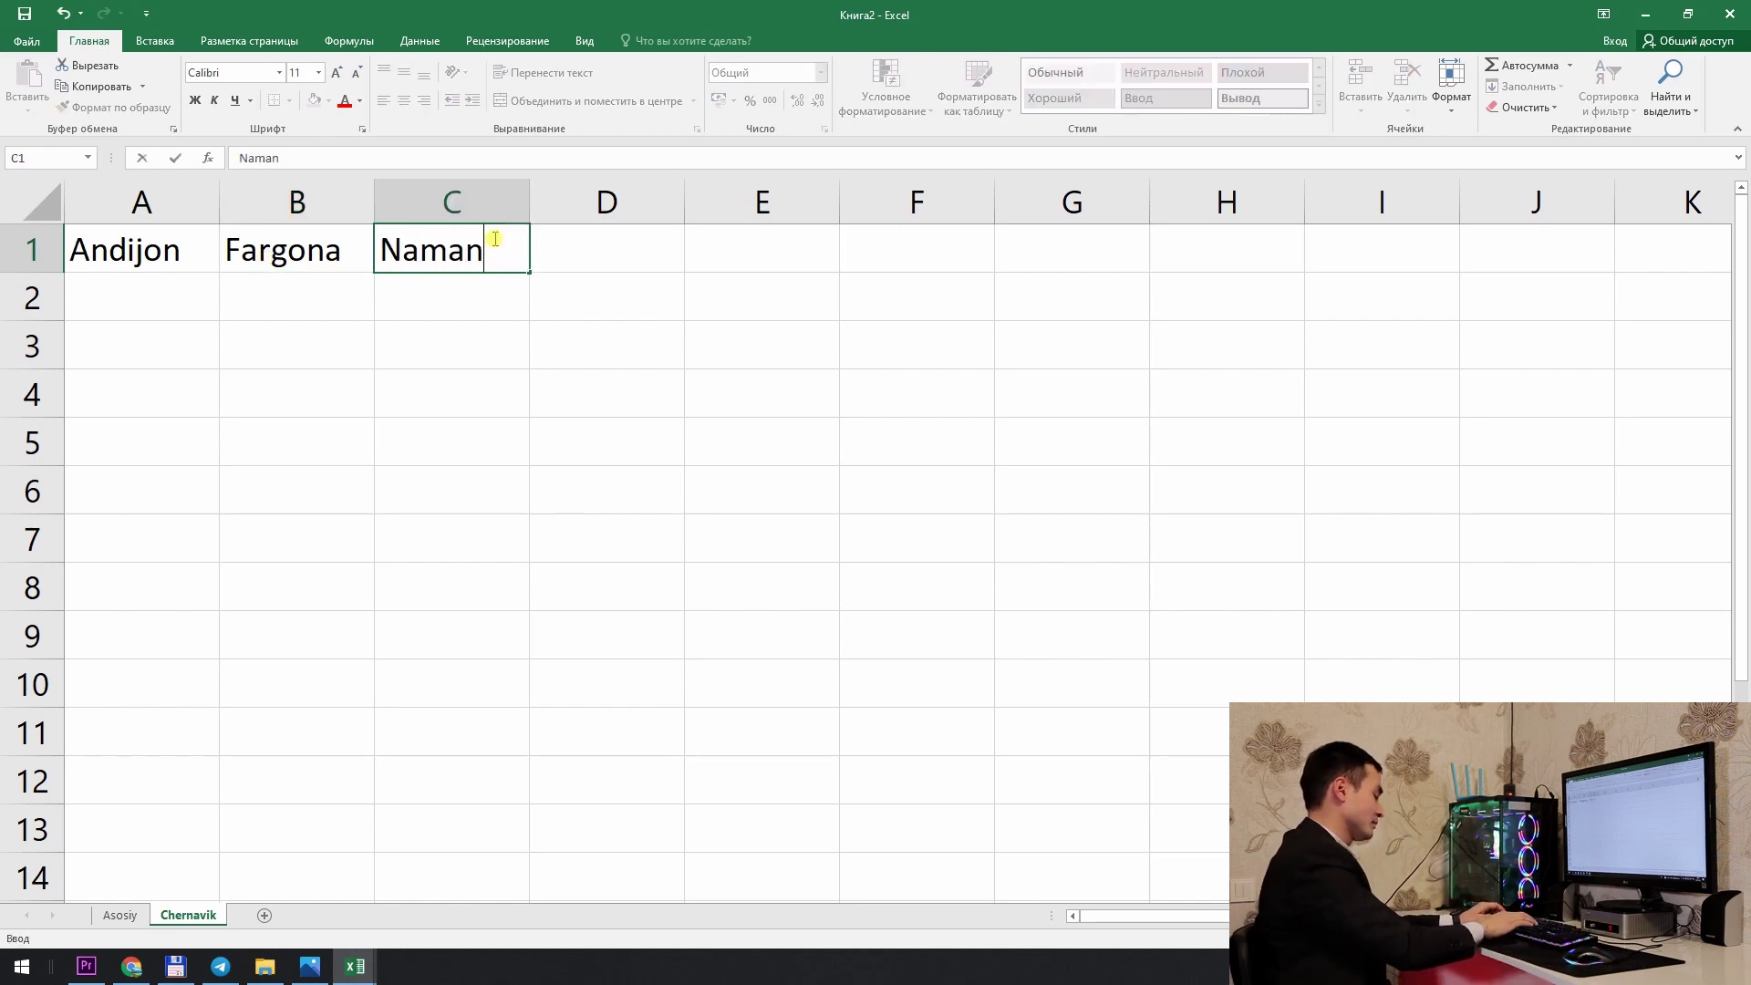
{"action": "type", "text": "gan"}
{"action": "key", "text": "Return"}
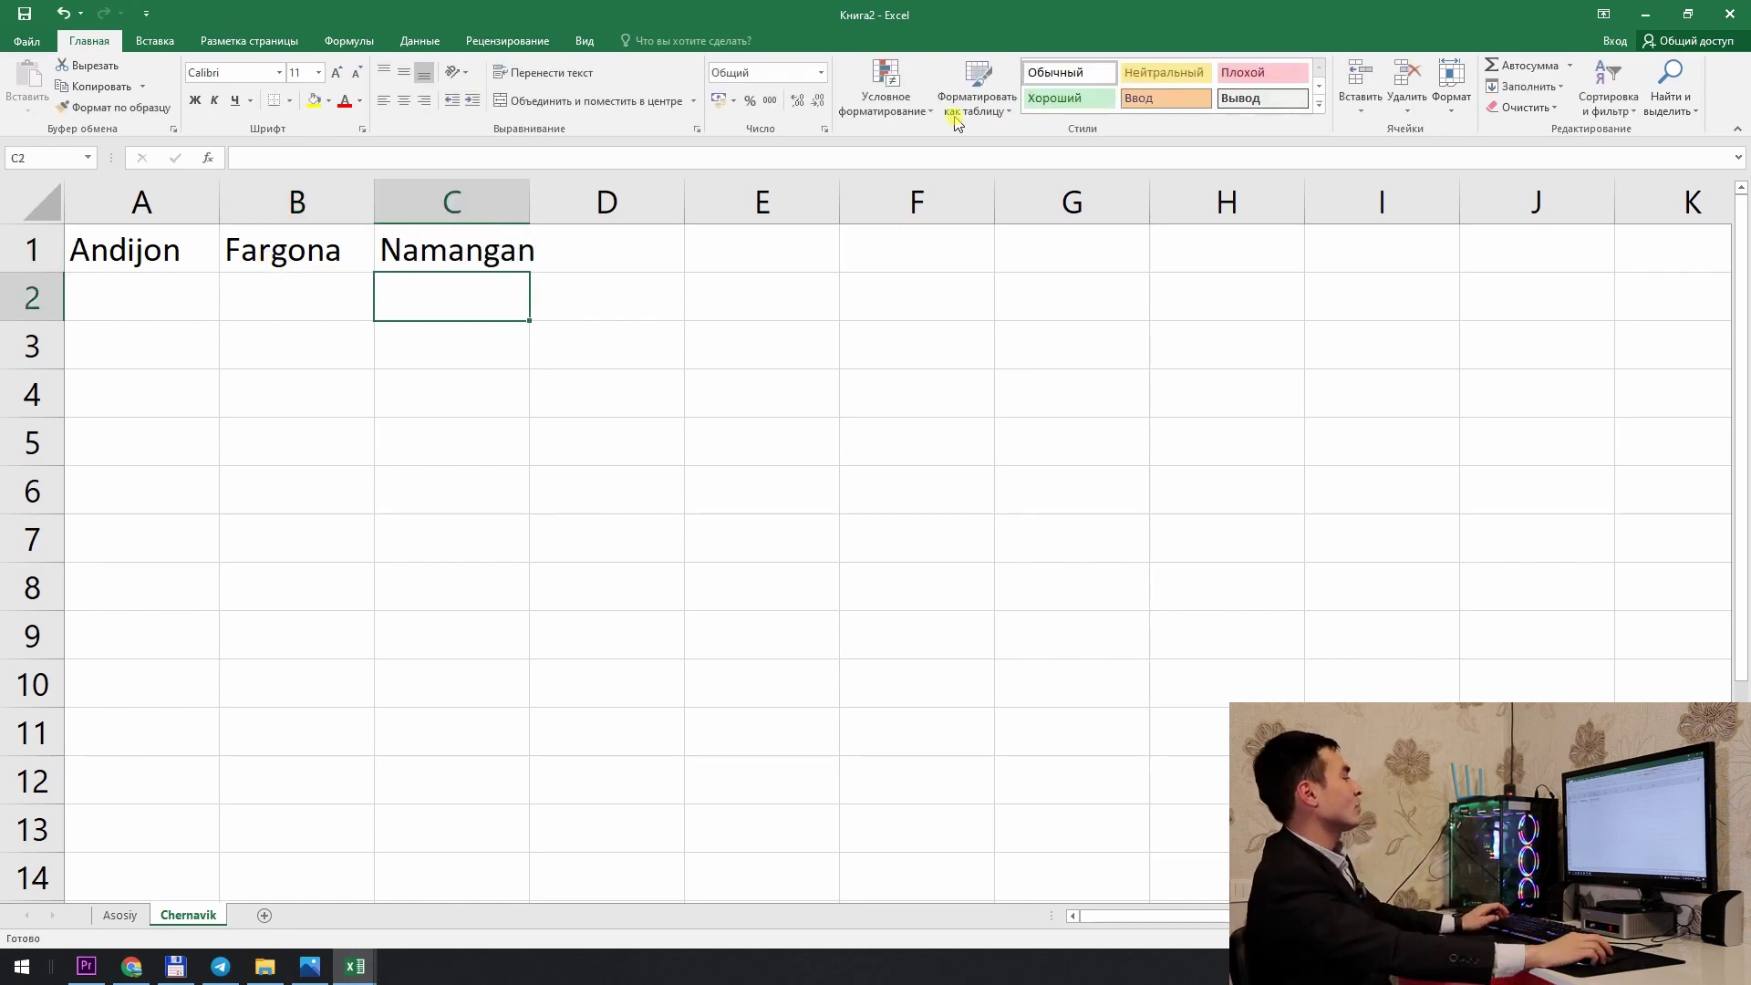
{"action": "double_click", "coordinate": [530, 187]}
Step: Start the district list in A2 and select the whole region table
{"action": "left_click", "coordinate": [106, 289]}
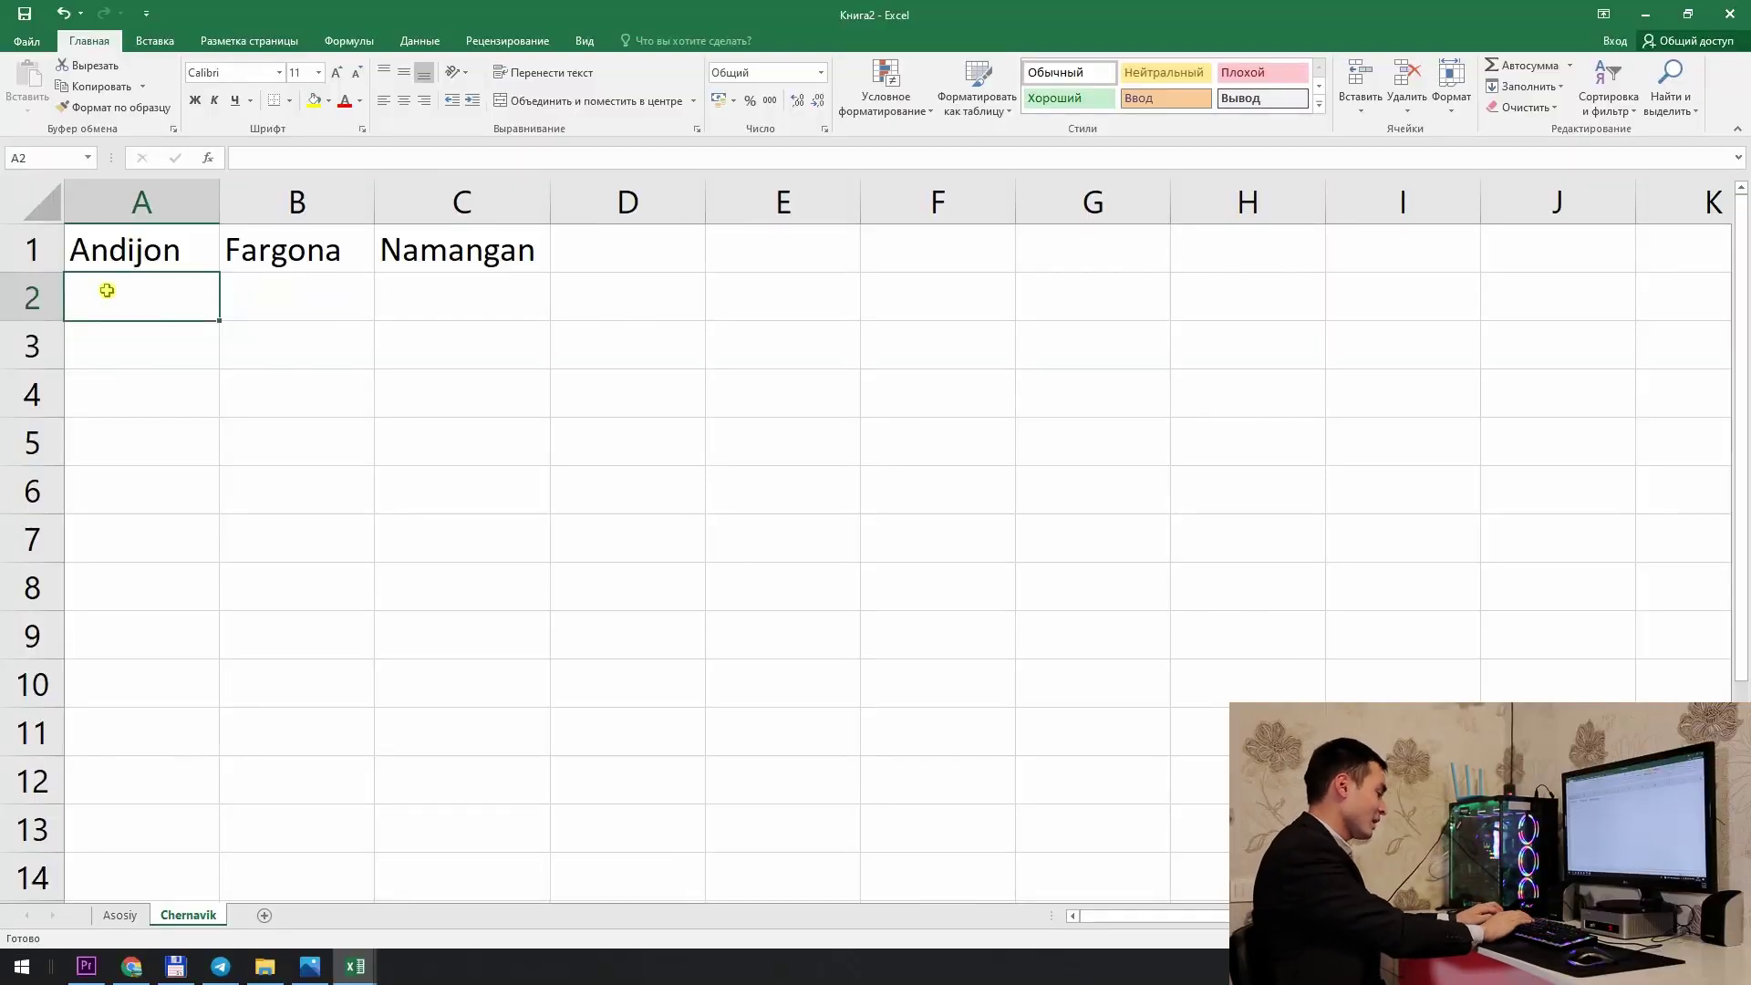
{"action": "type", "text": "Shahrixon"}
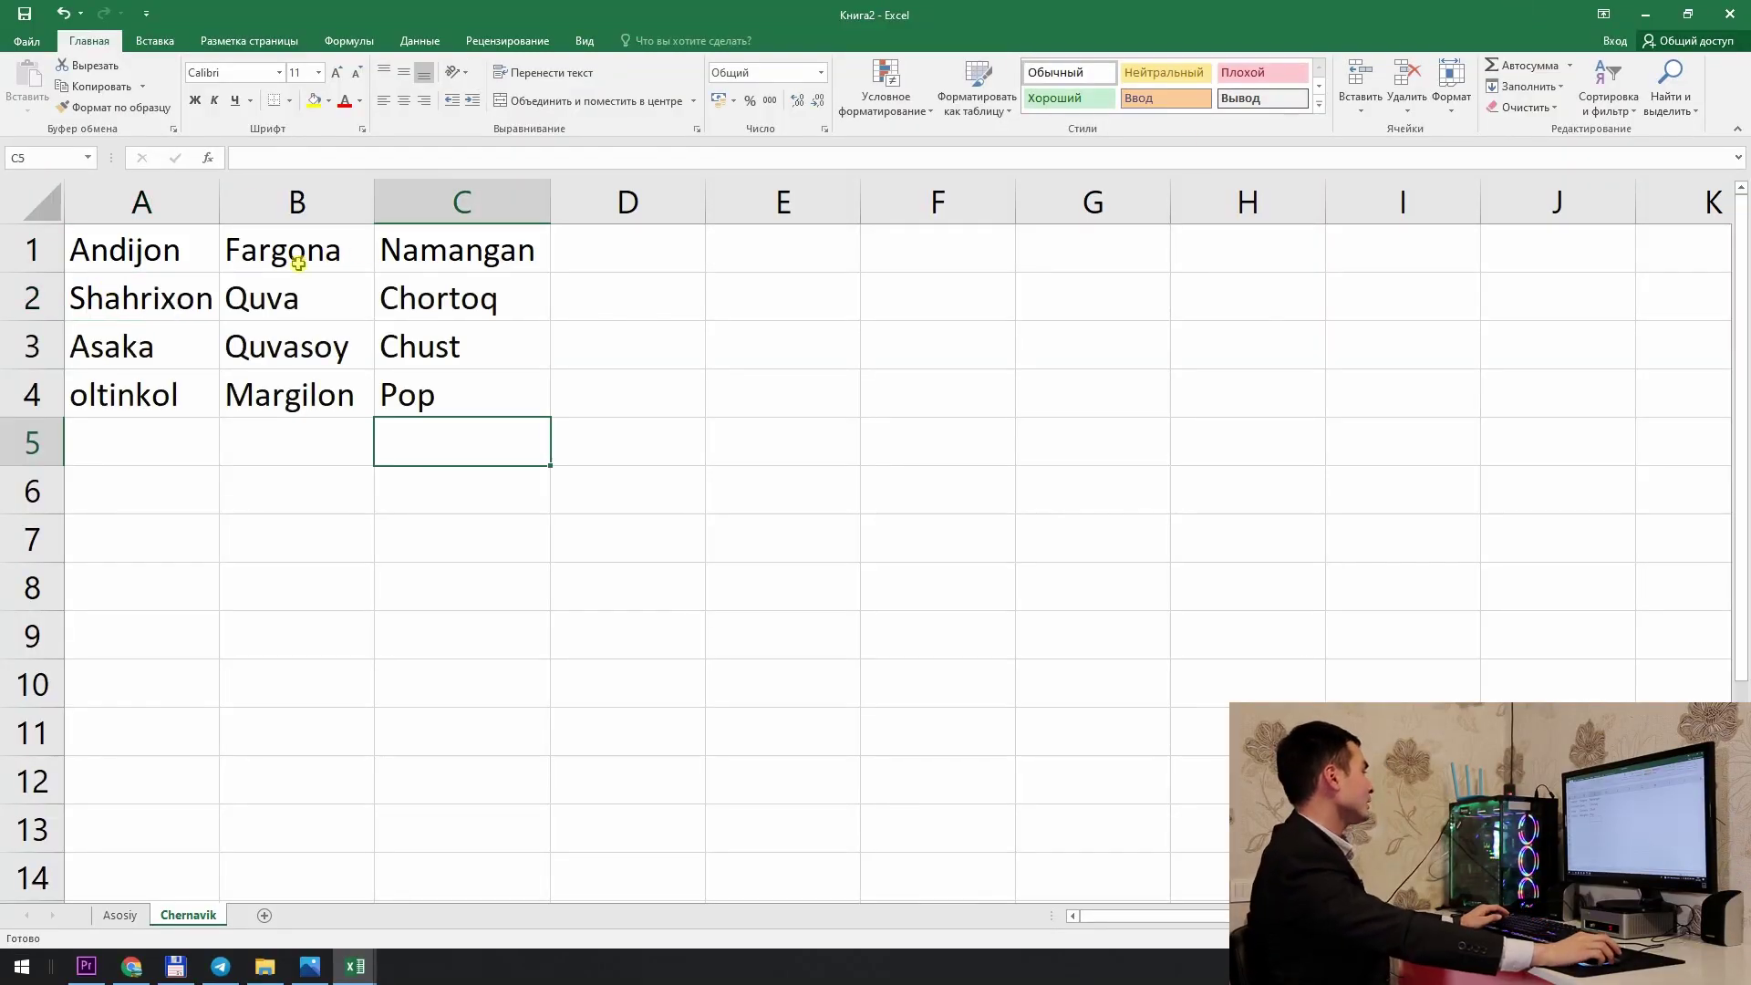
{"action": "left_click_drag", "start_coordinate": [130, 262], "coordinate": [511, 414]}
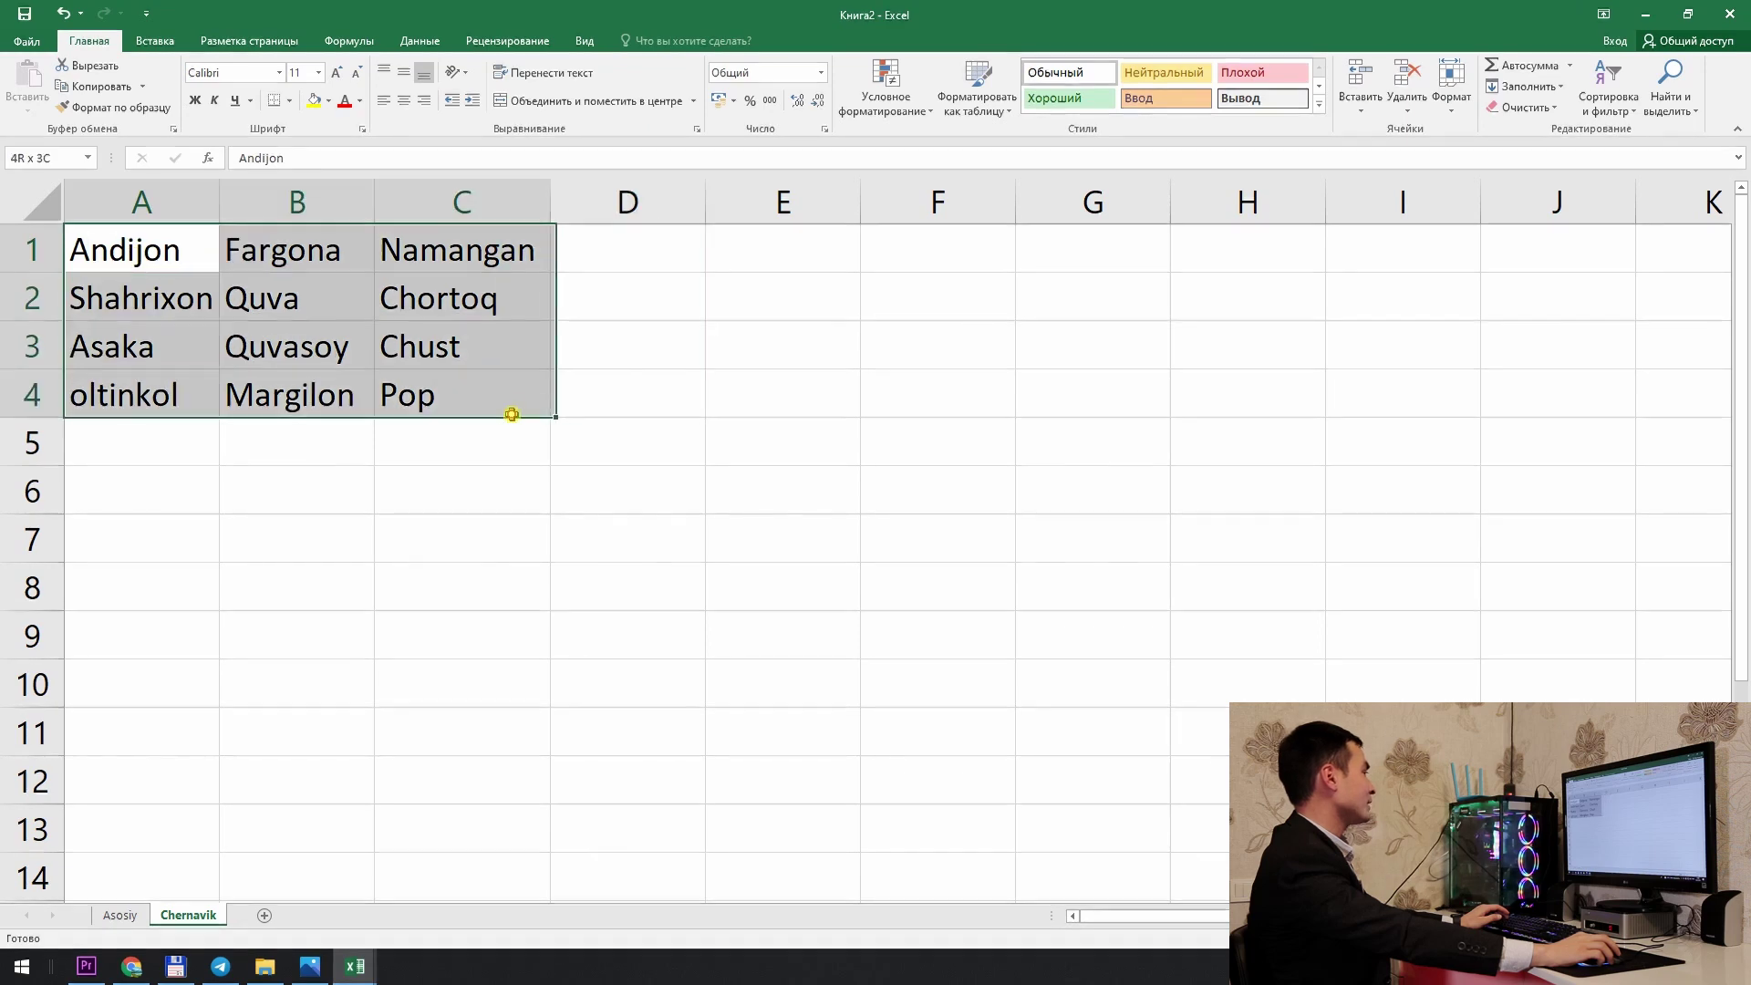
Step: Create named ranges from the top row of the selected region table
{"action": "left_click", "coordinate": [349, 43]}
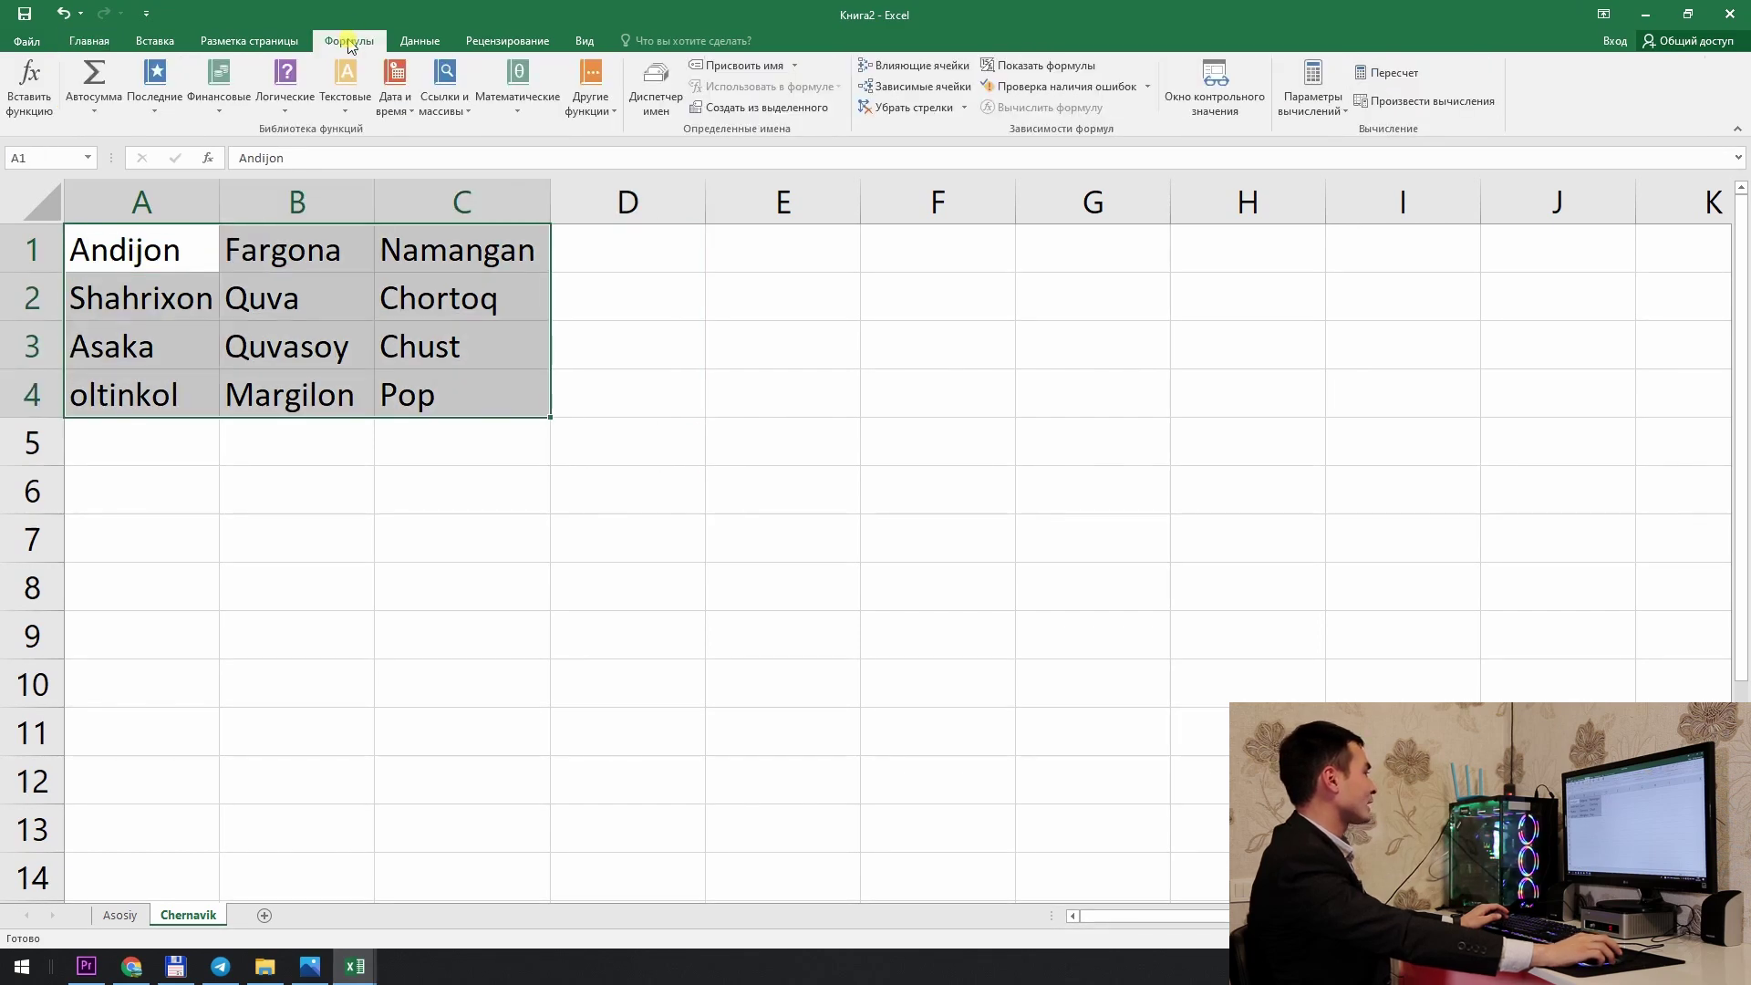
{"action": "left_click", "coordinate": [762, 107]}
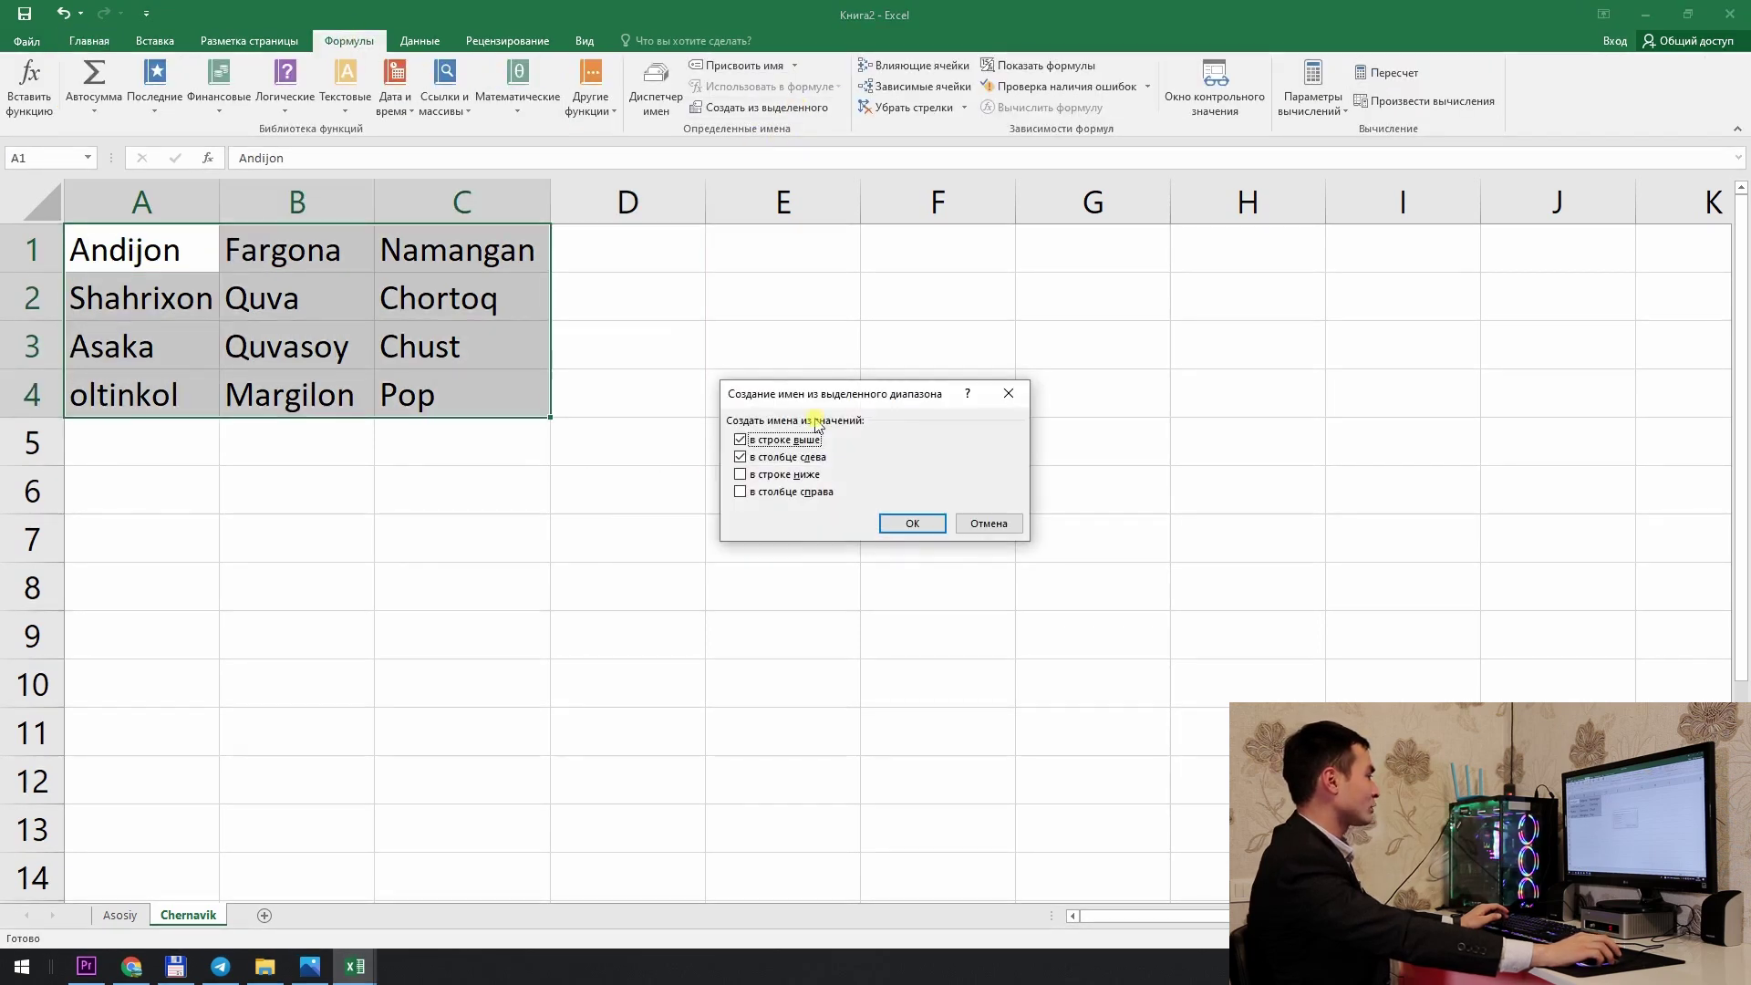
{"action": "left_click", "coordinate": [806, 455]}
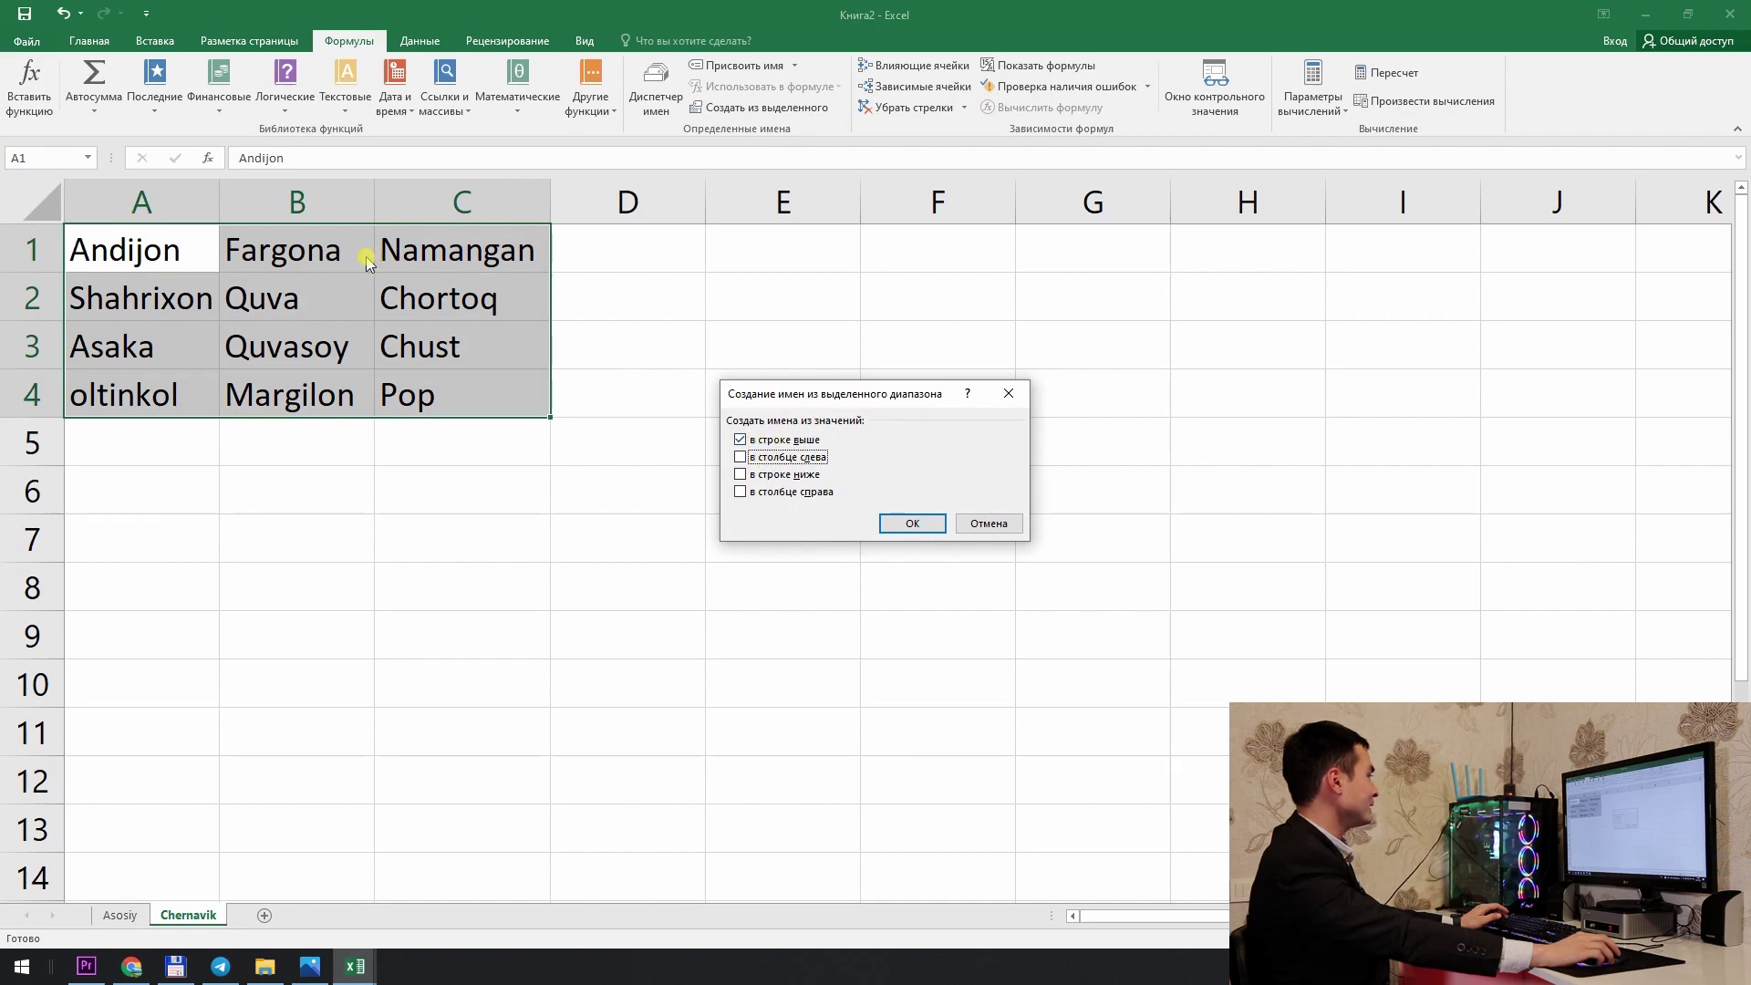
{"action": "left_click", "coordinate": [935, 529]}
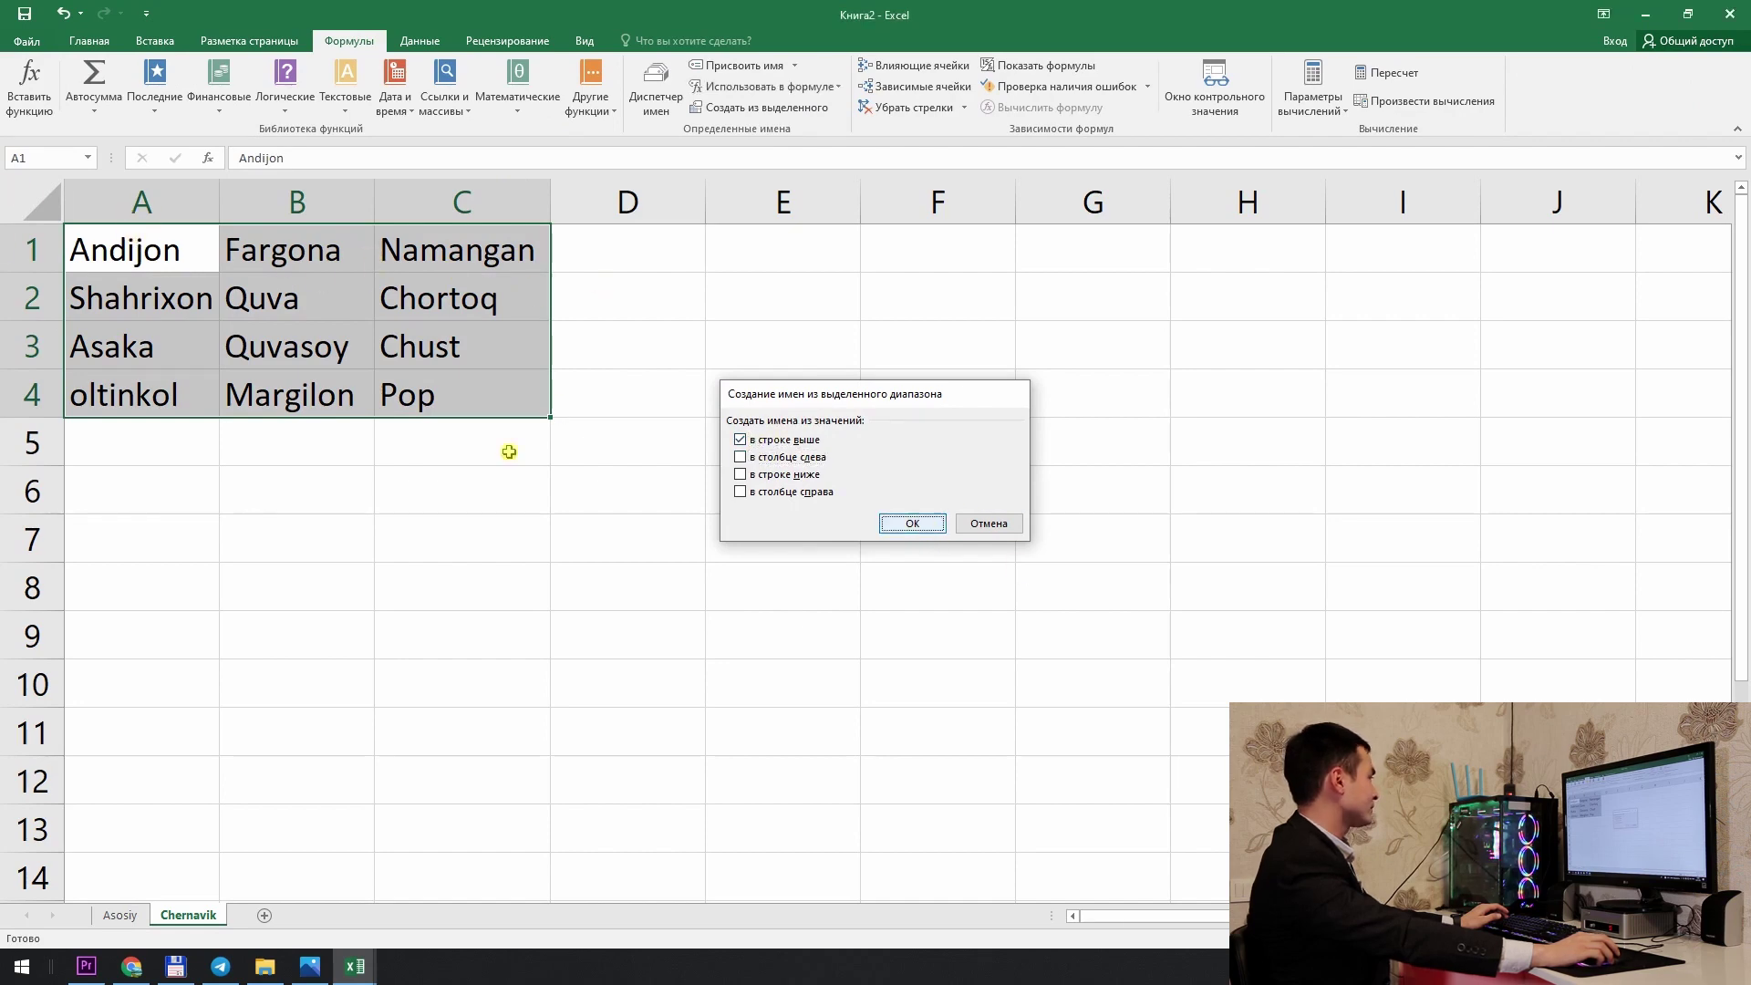
{"action": "left_click", "coordinate": [813, 438]}
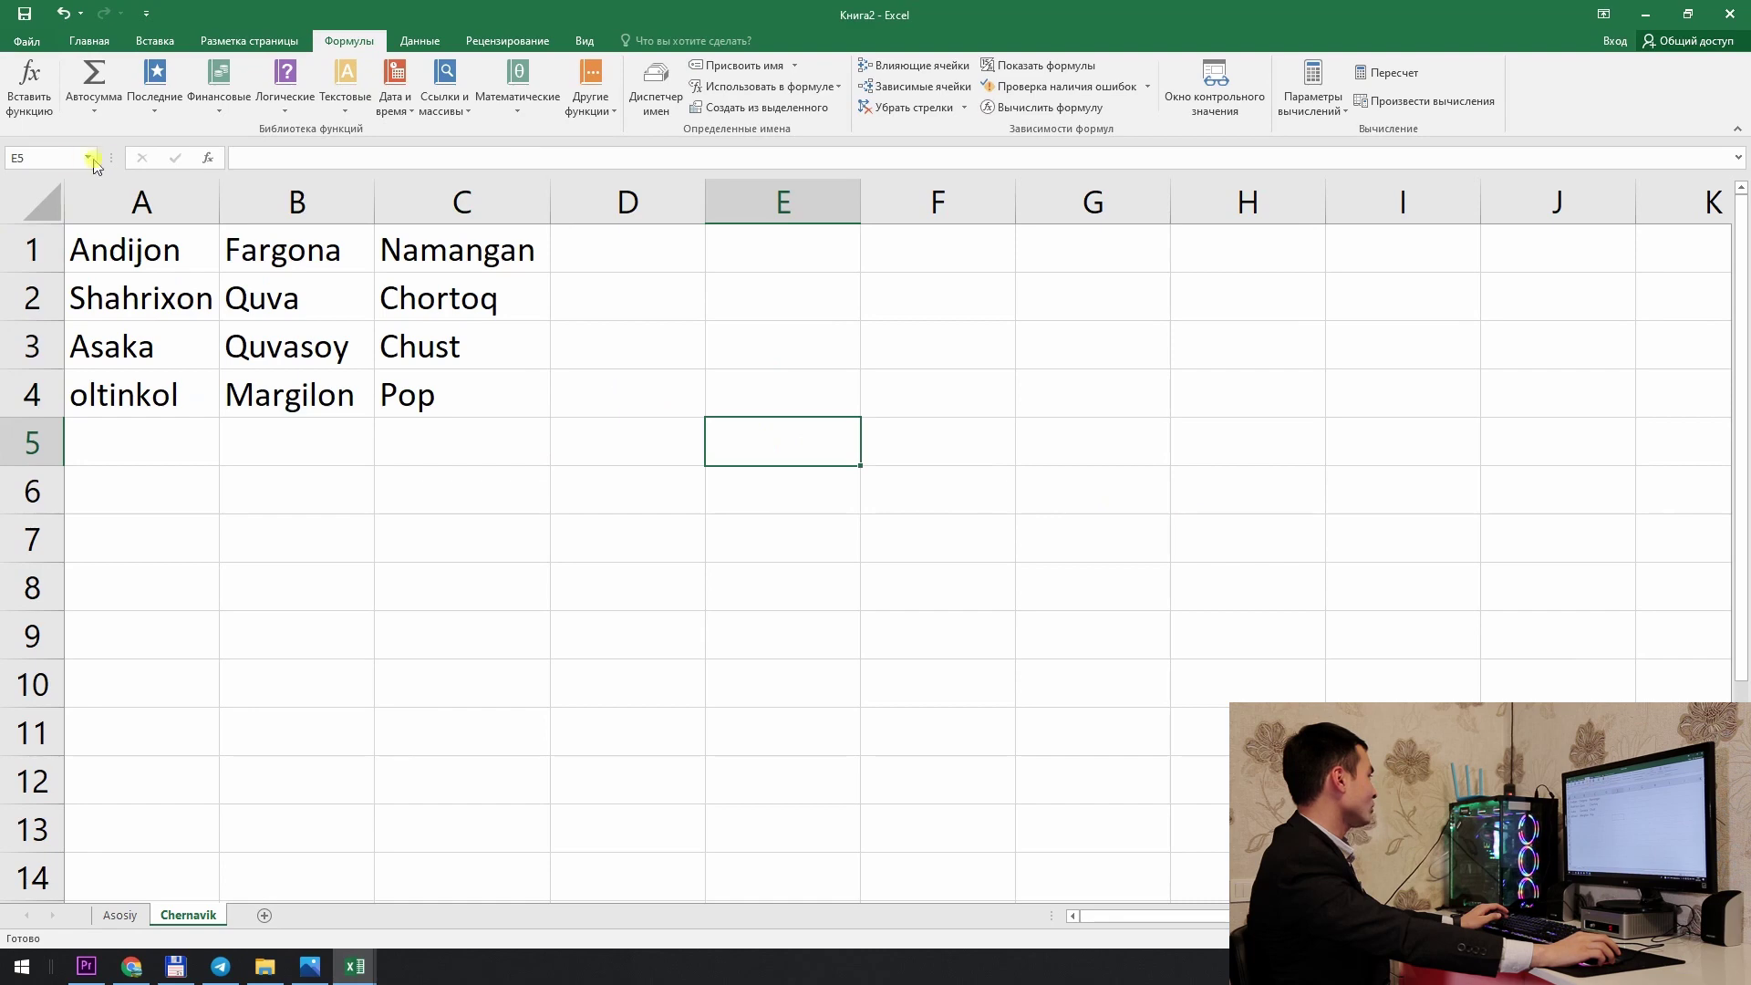
Step: Check the Andijon, Fargona and Namangan named ranges via the Name Box
{"action": "left_click", "coordinate": [93, 160]}
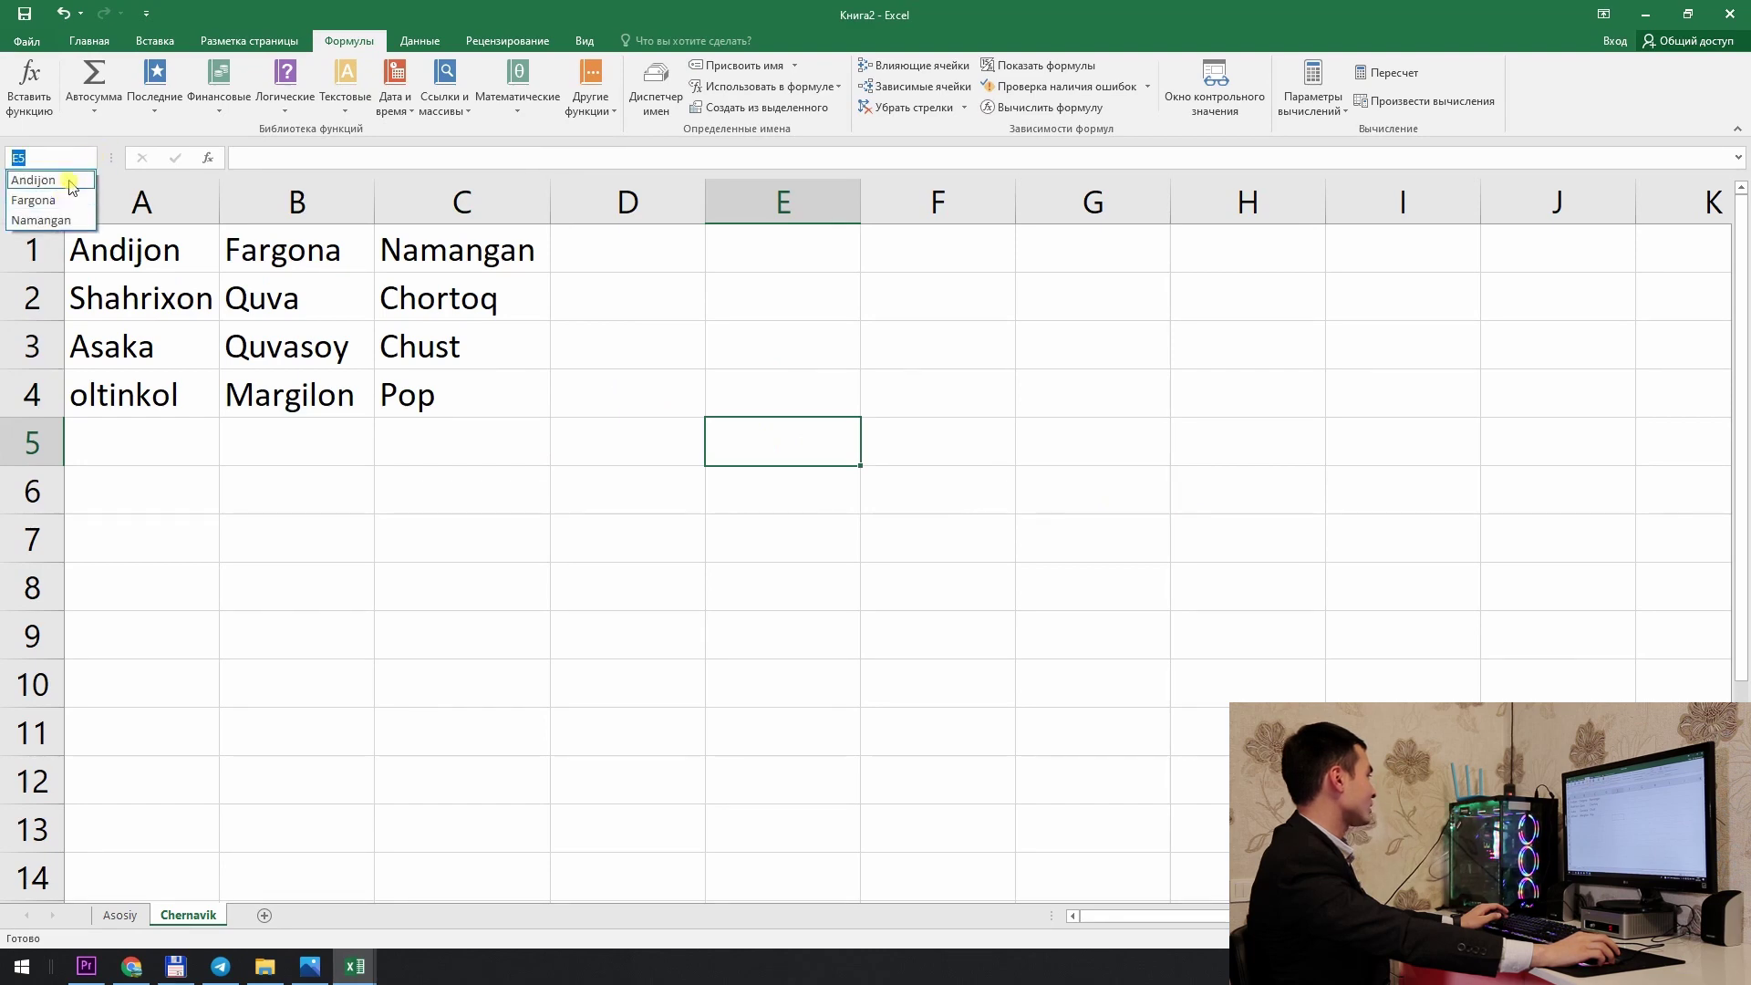
{"action": "left_click", "coordinate": [32, 175]}
{"action": "left_click", "coordinate": [87, 158]}
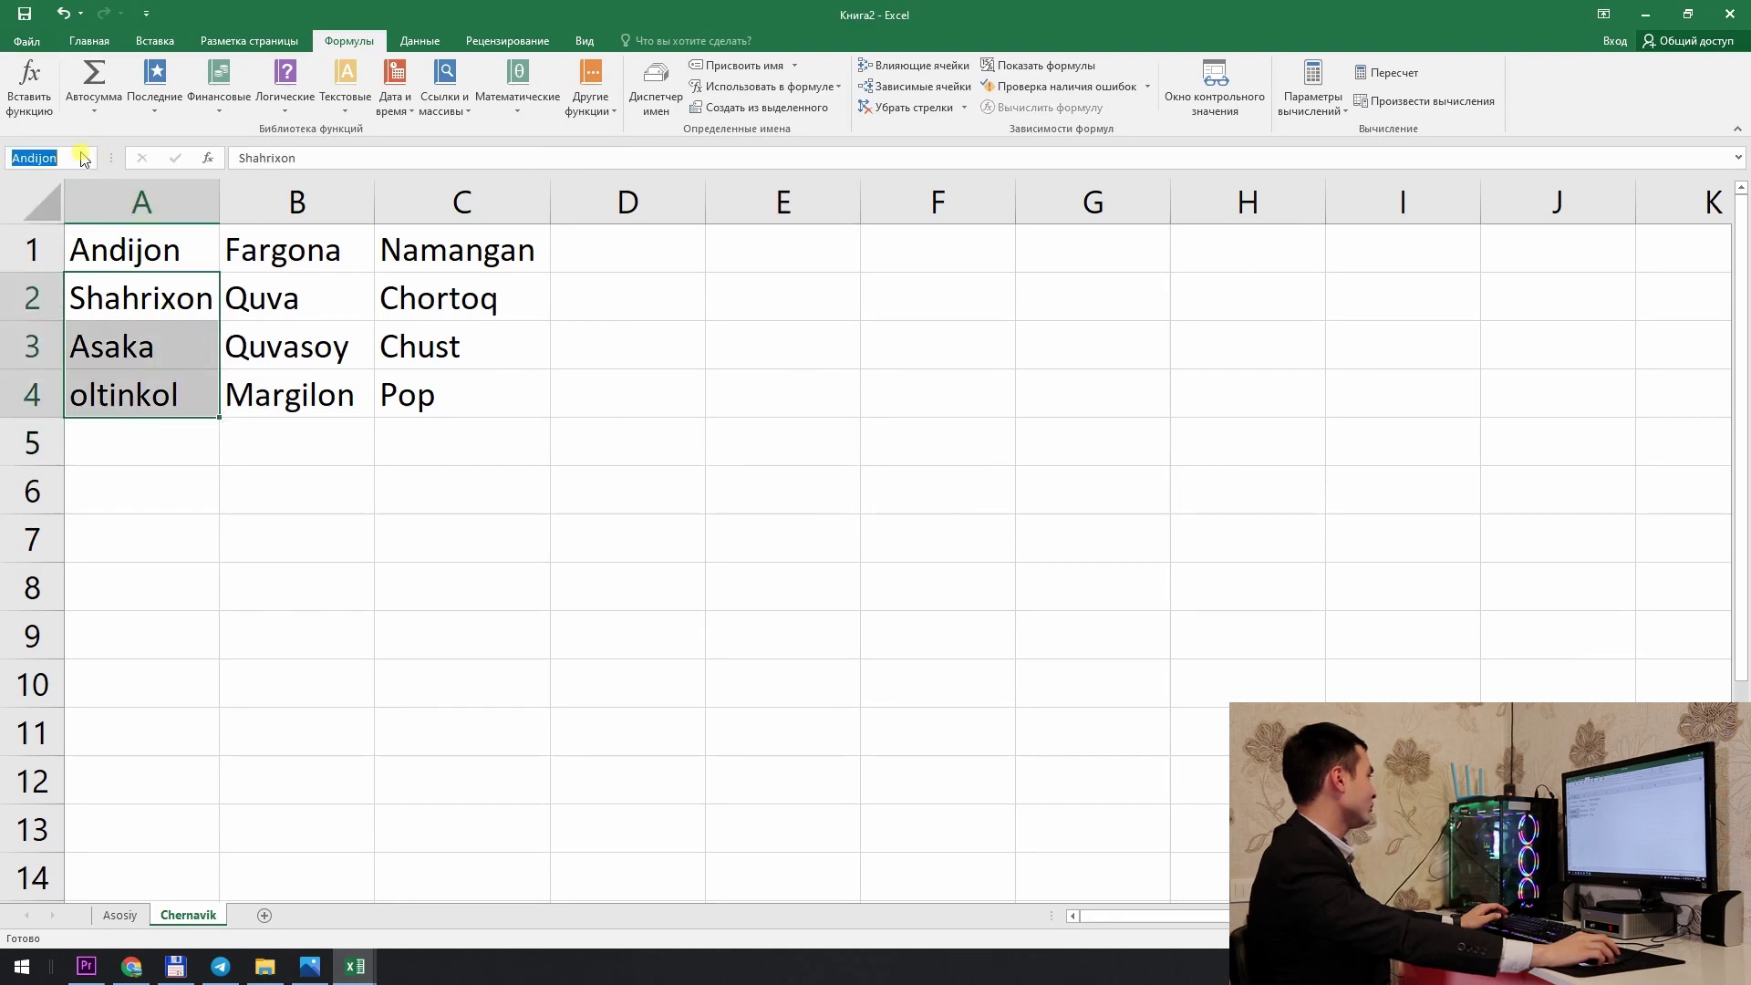
{"action": "left_click", "coordinate": [61, 196]}
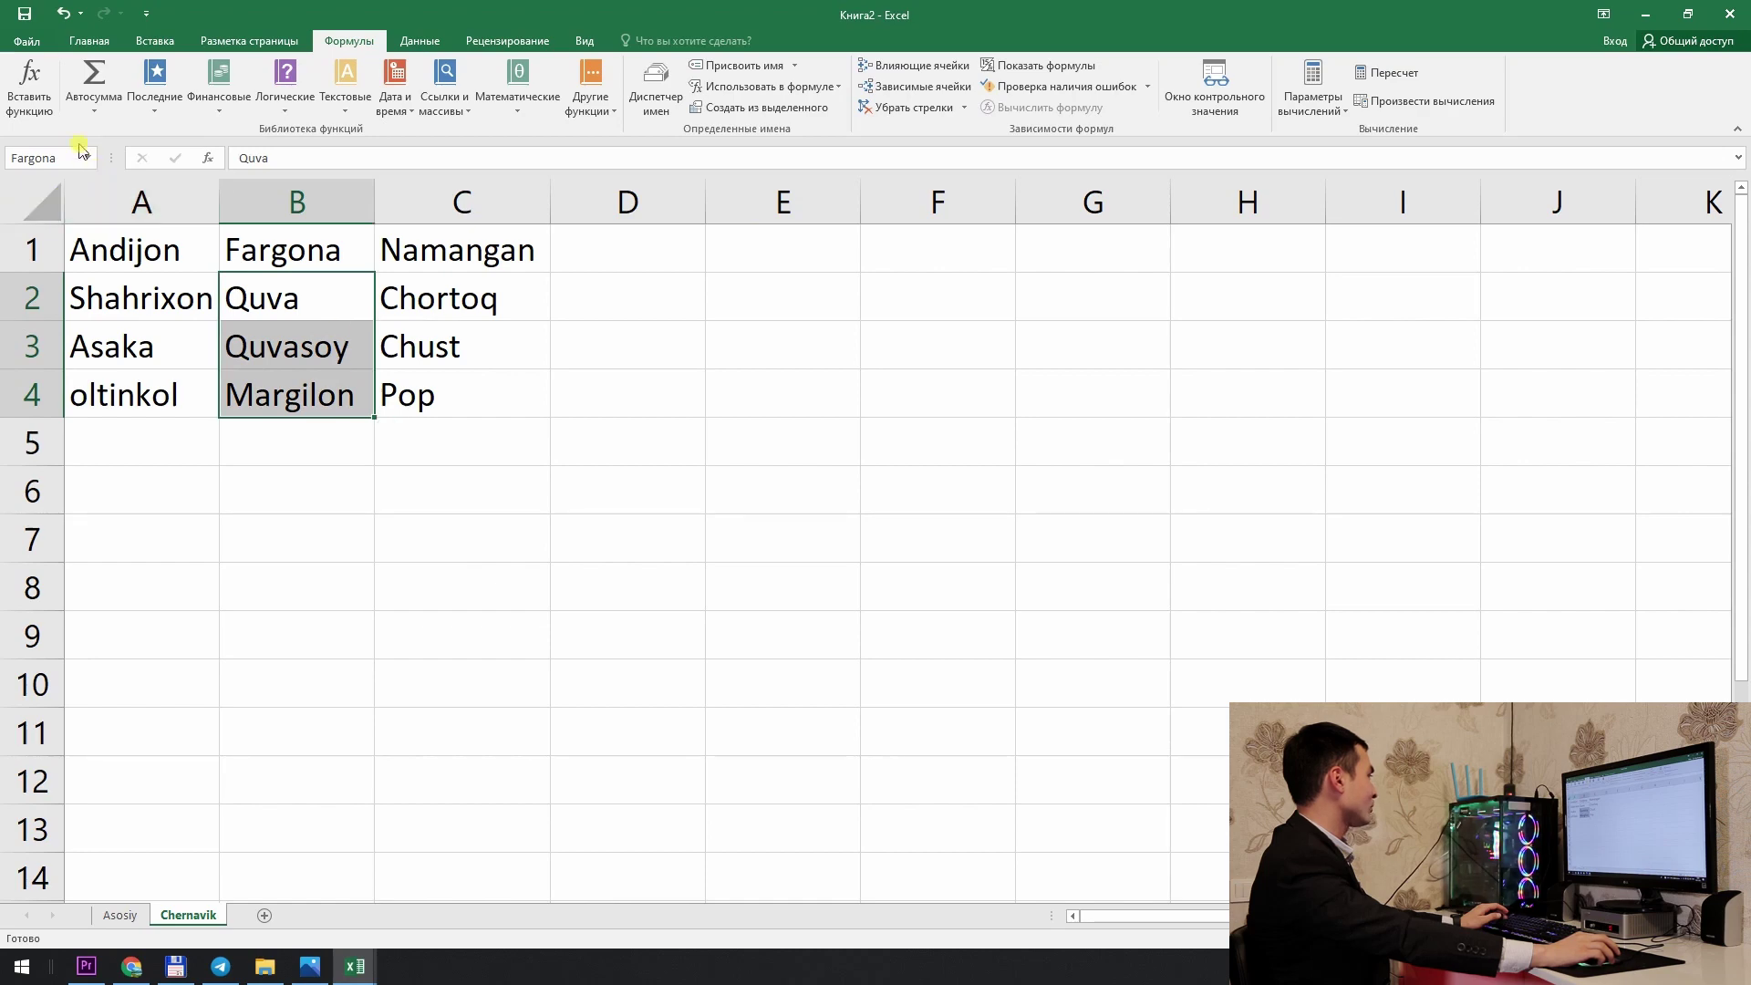
{"action": "left_click", "coordinate": [88, 158]}
{"action": "left_click", "coordinate": [41, 217]}
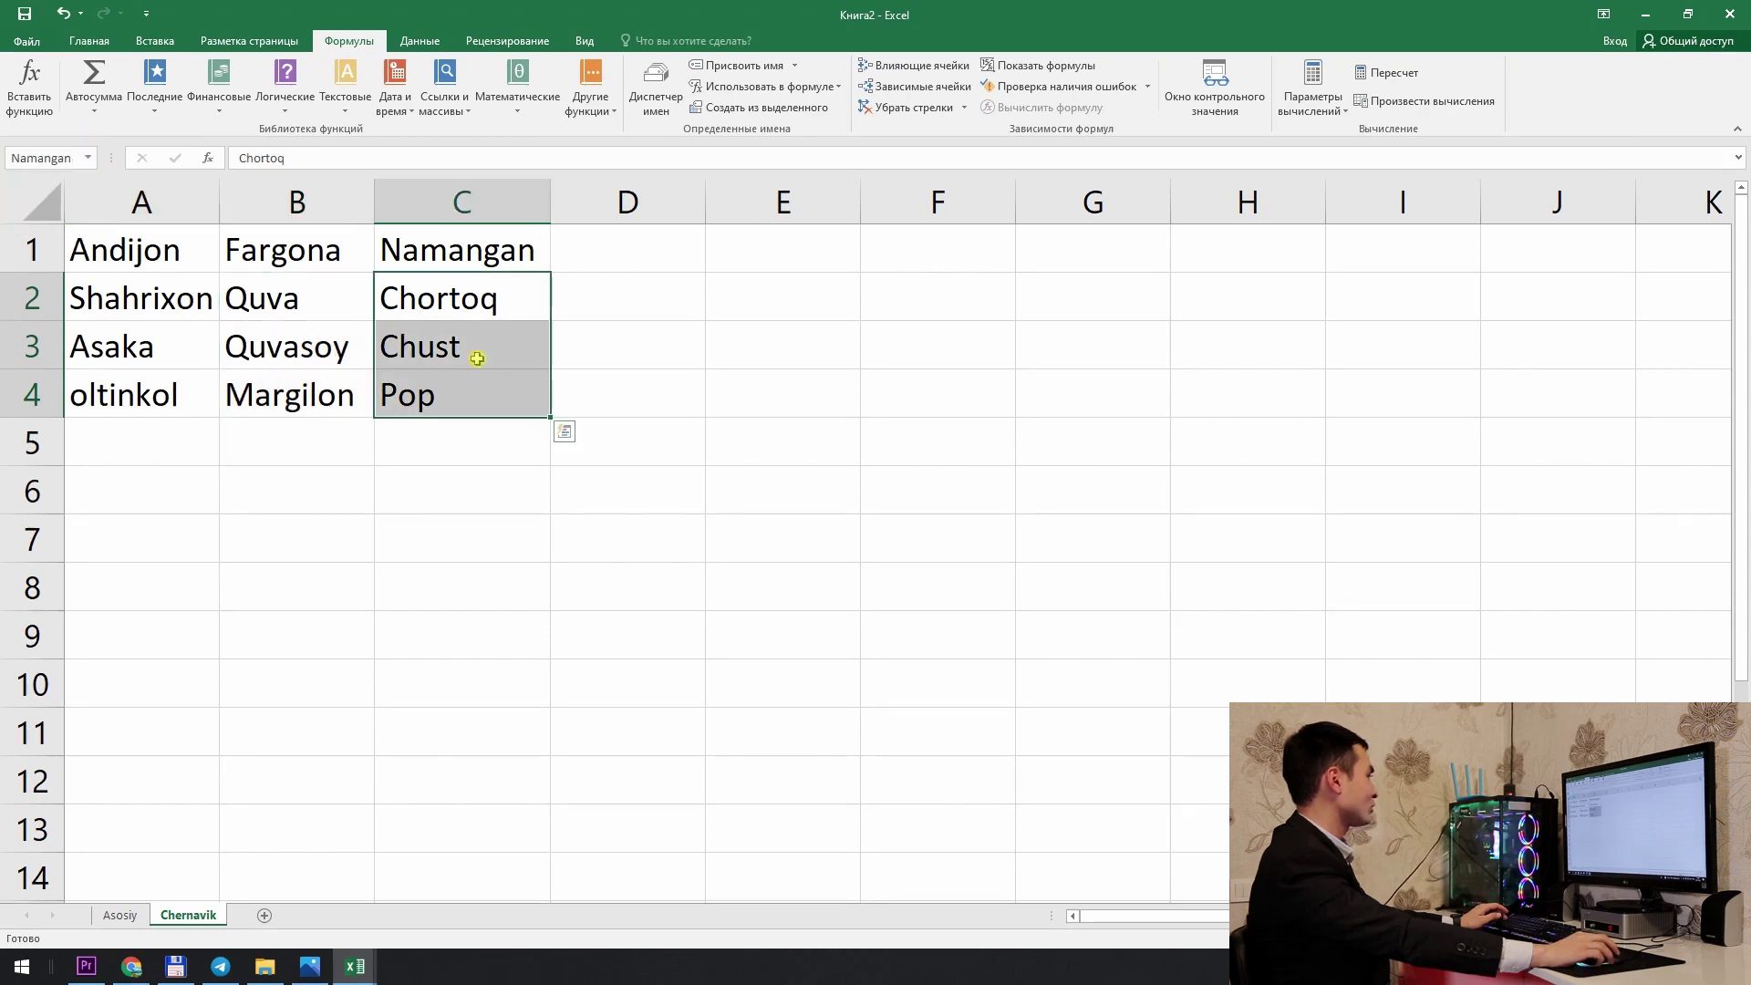
{"action": "left_click", "coordinate": [823, 391]}
{"action": "left_click", "coordinate": [391, 293]}
{"action": "left_click", "coordinate": [136, 260]}
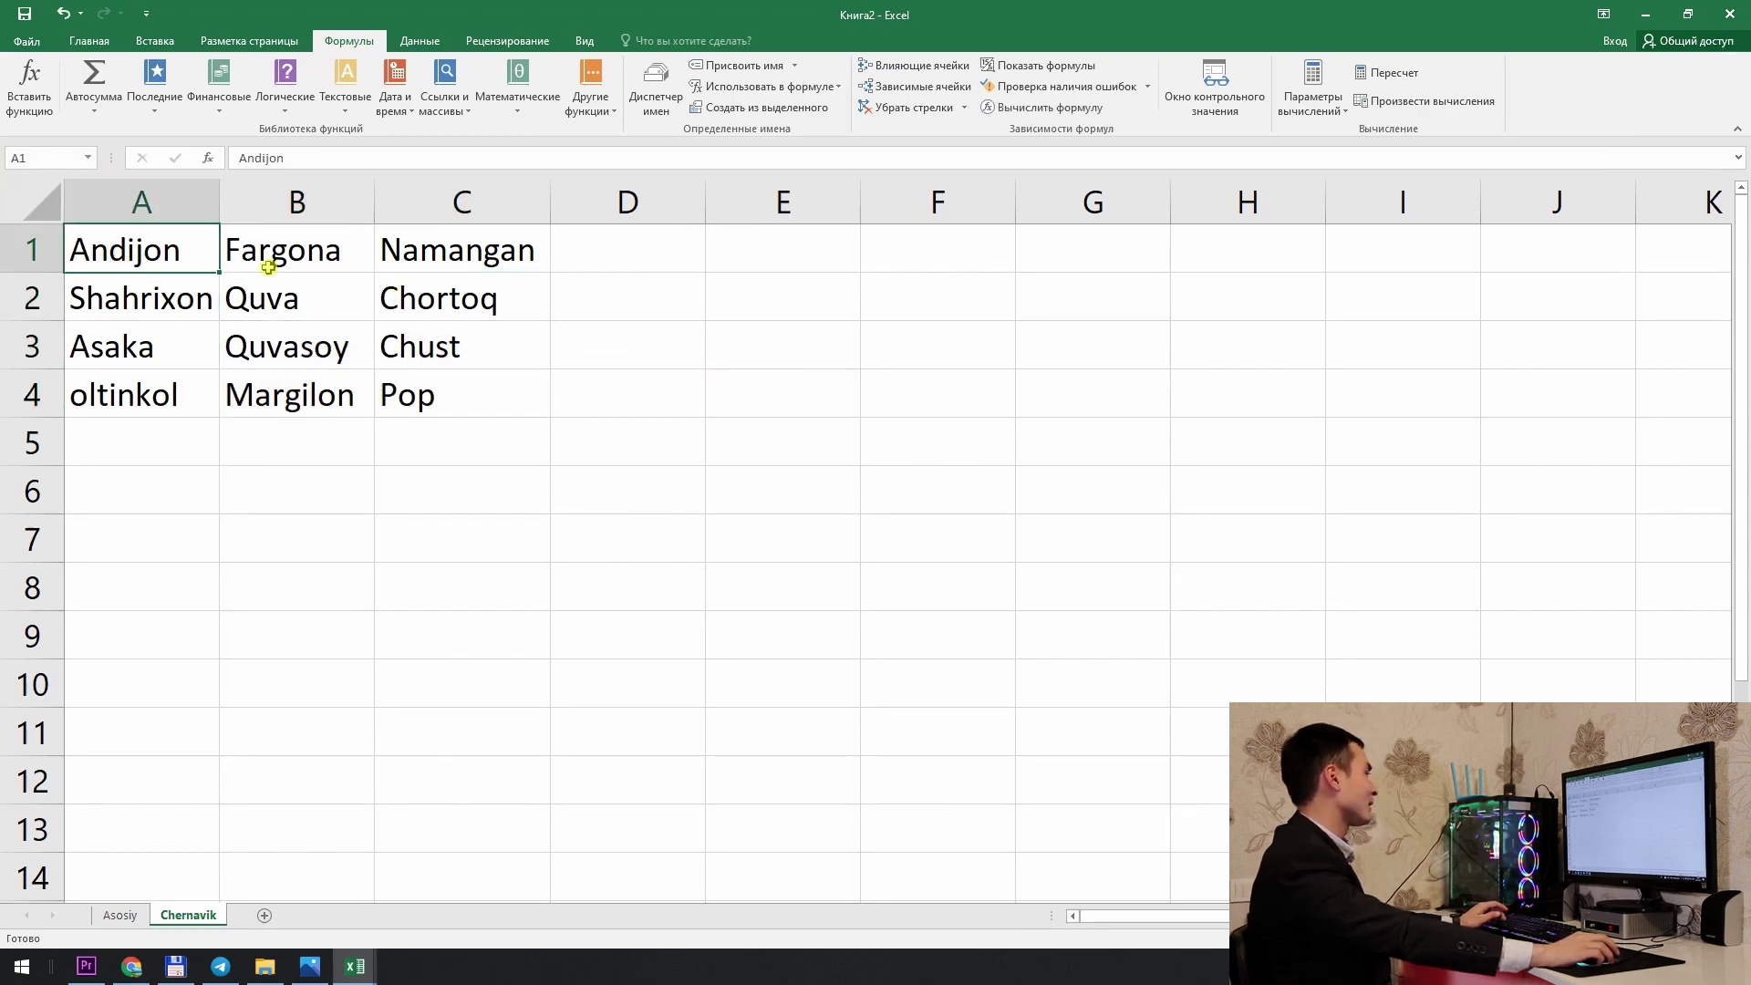
{"action": "left_click", "coordinate": [306, 284]}
Step: On the Asosiy sheet, select the whole Manzil viloyat column D
{"action": "left_click", "coordinate": [127, 916]}
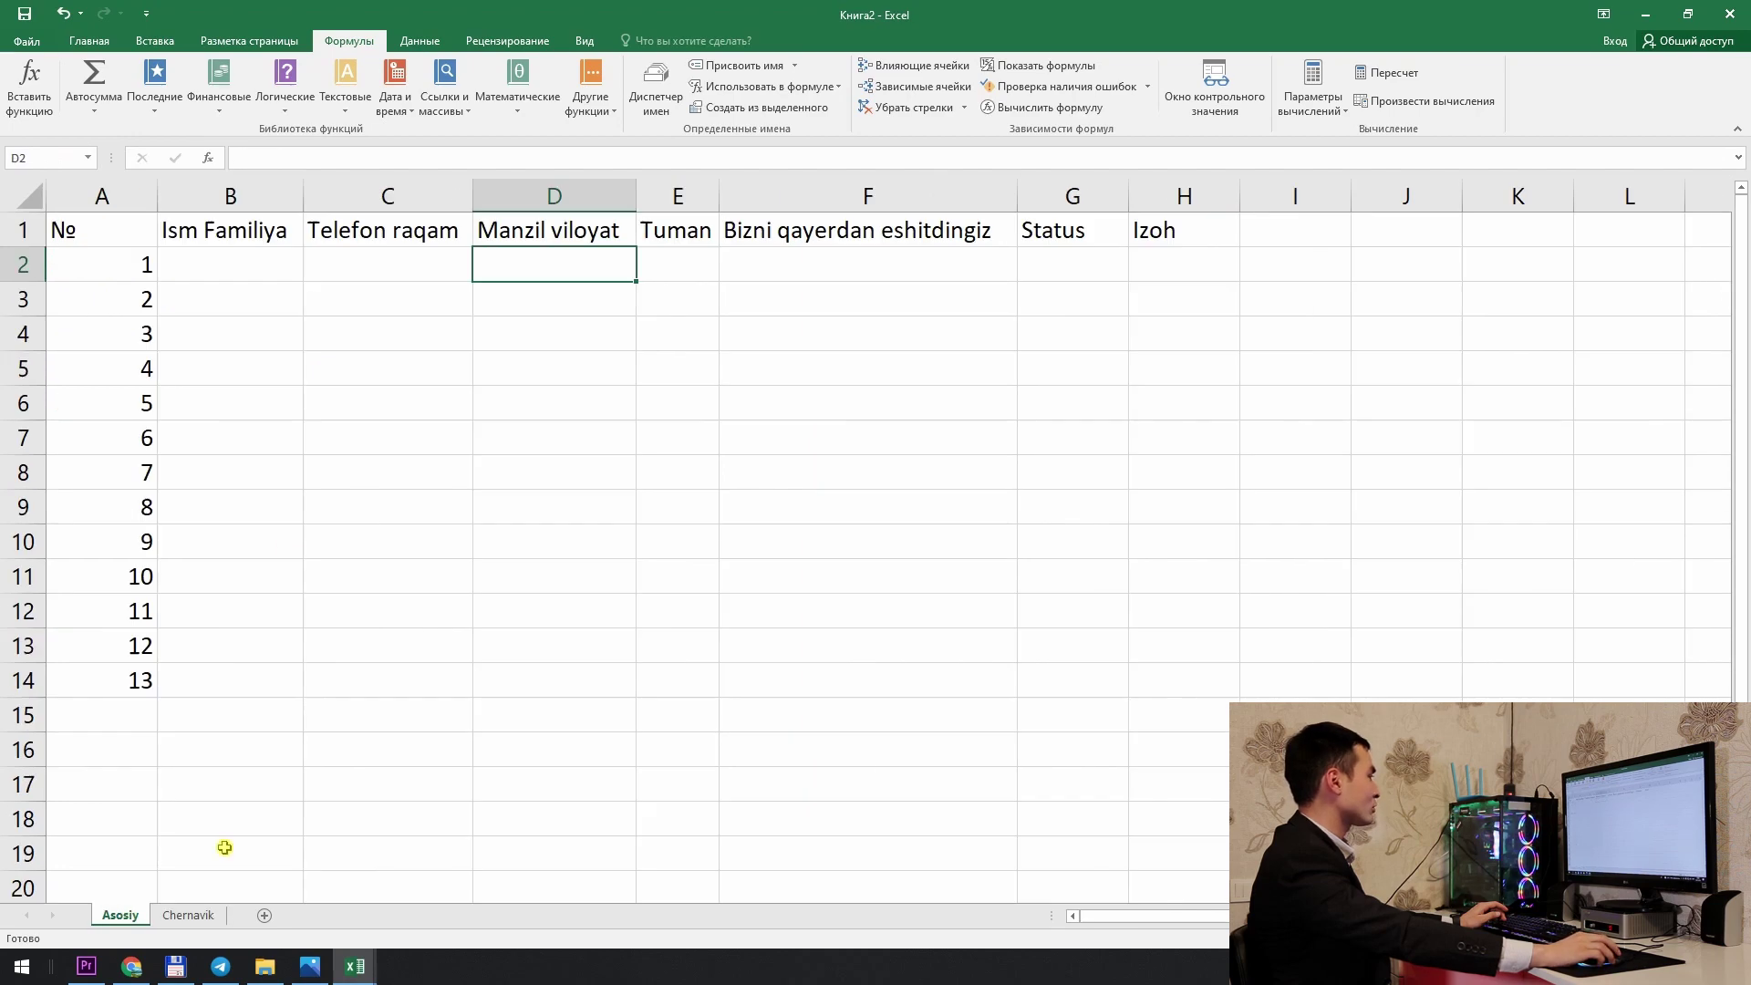
{"action": "left_click", "coordinate": [653, 335]}
{"action": "left_click", "coordinate": [559, 235]}
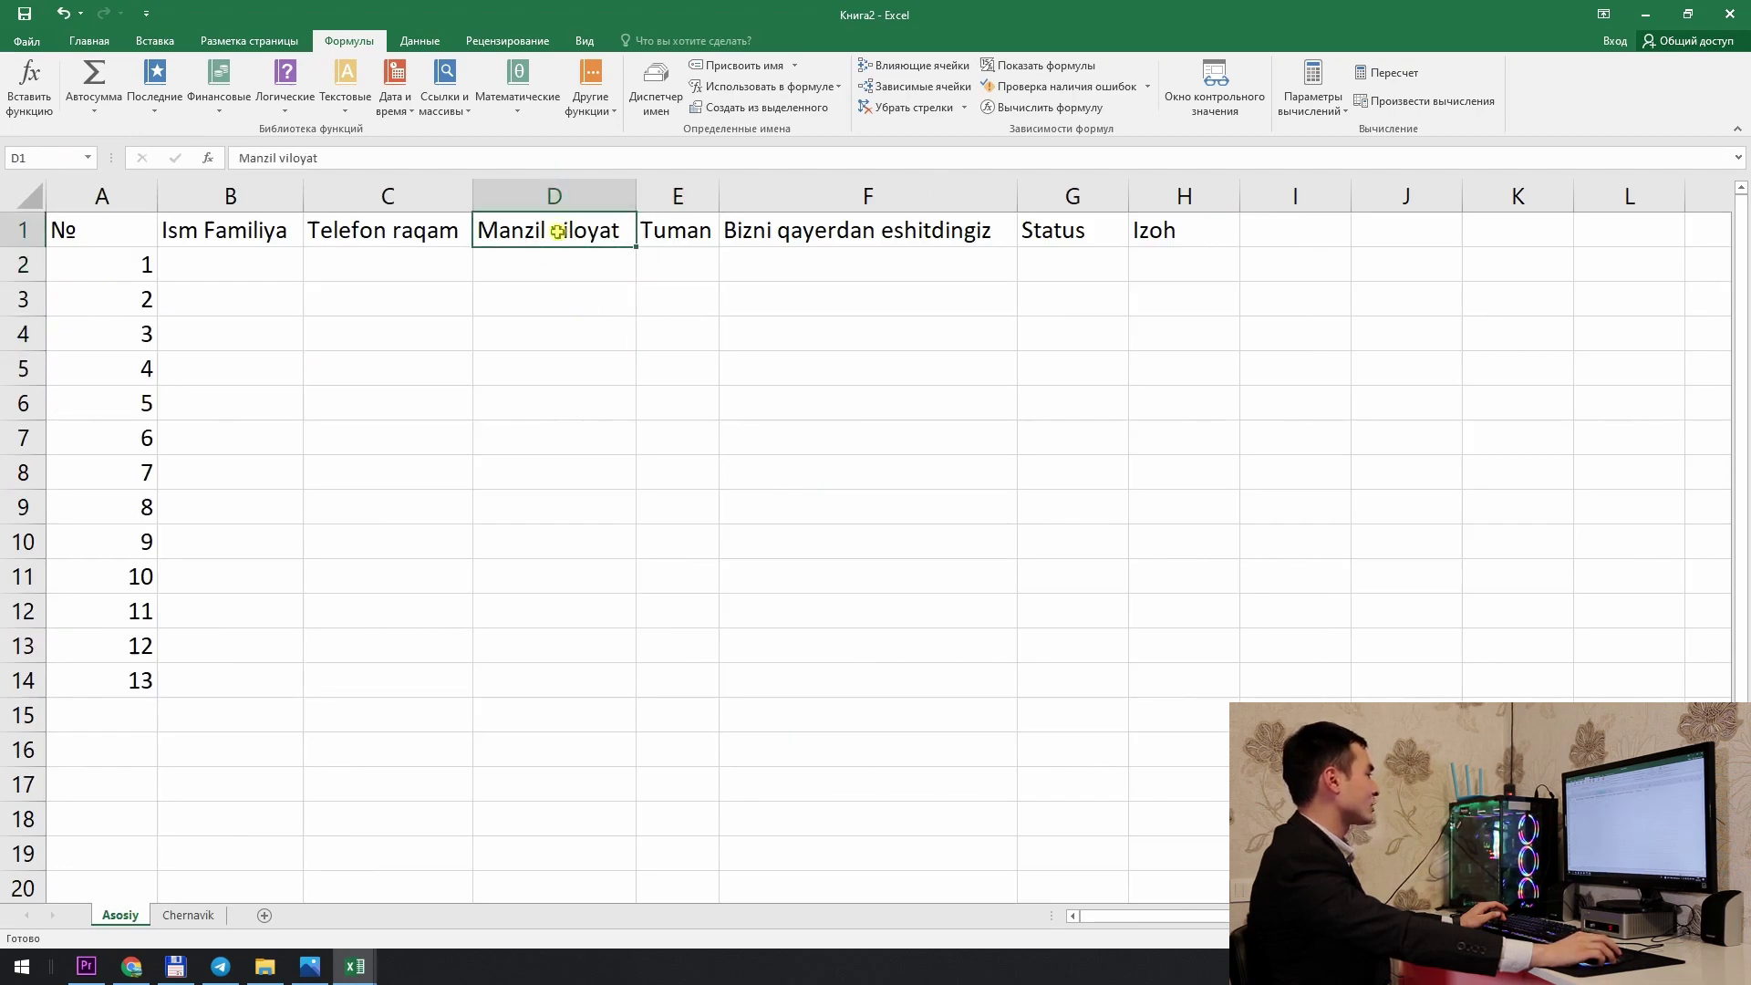
{"action": "left_click", "coordinate": [554, 197]}
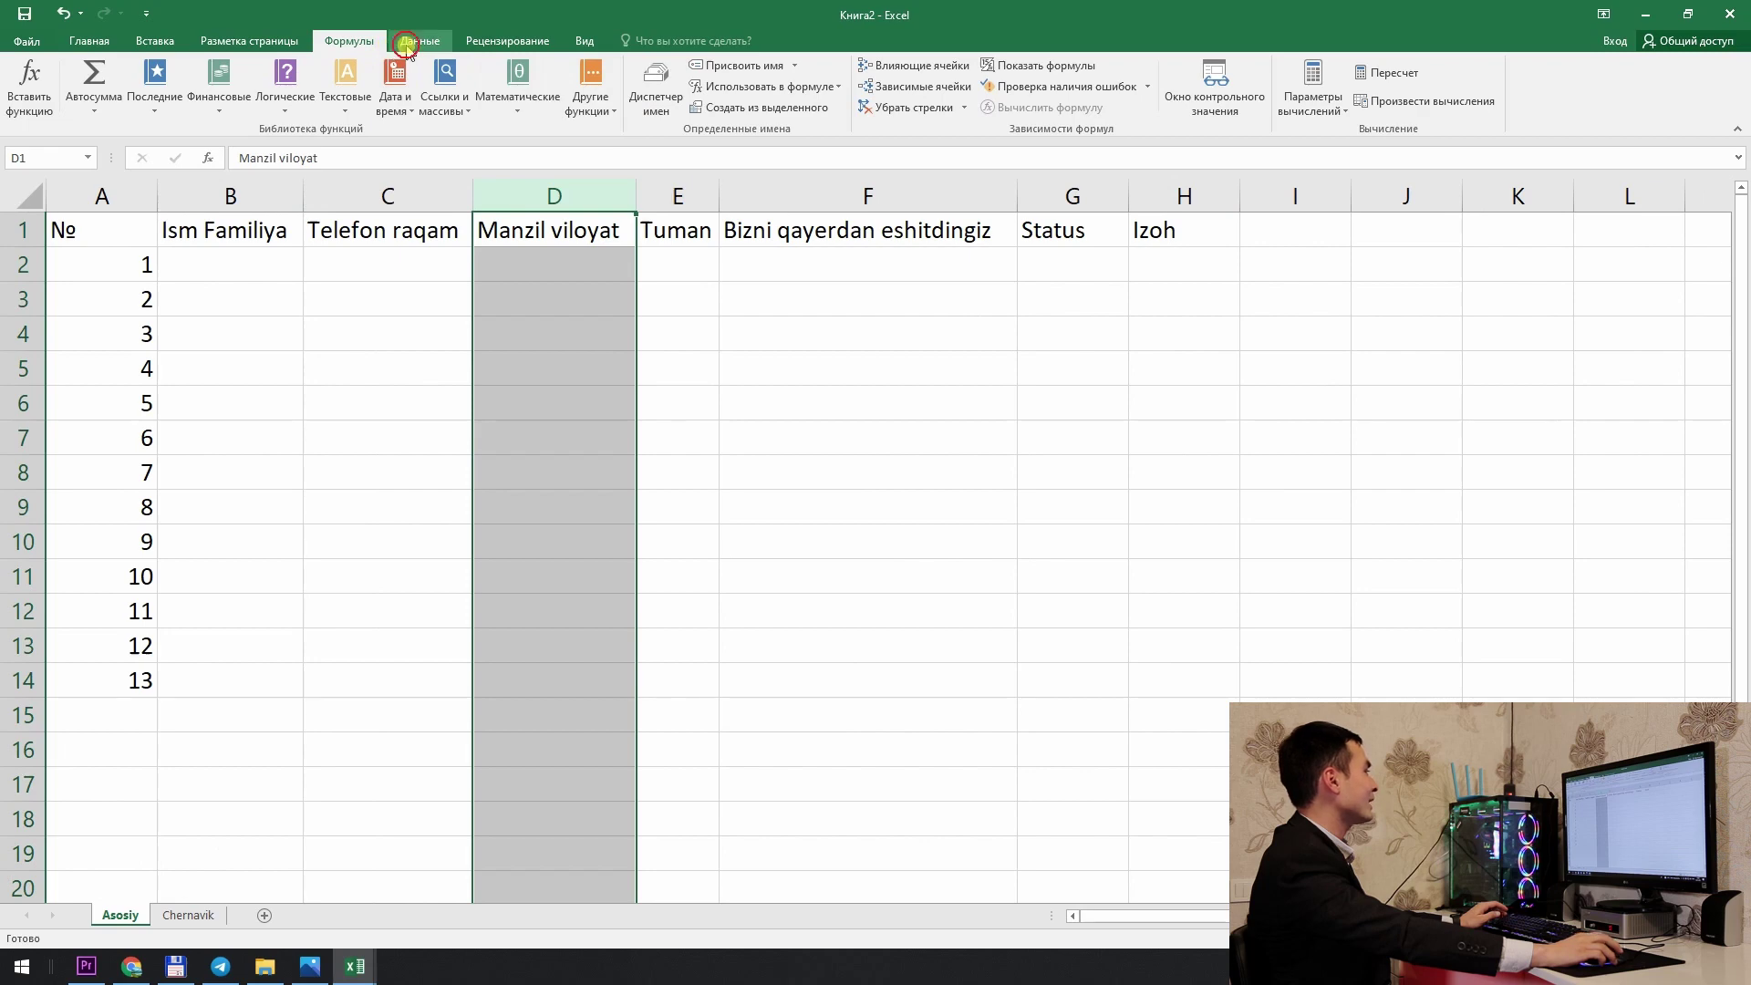
Step: Add List data validation to column D sourced from Chernavik!A1:C1
{"action": "left_click", "coordinate": [443, 43]}
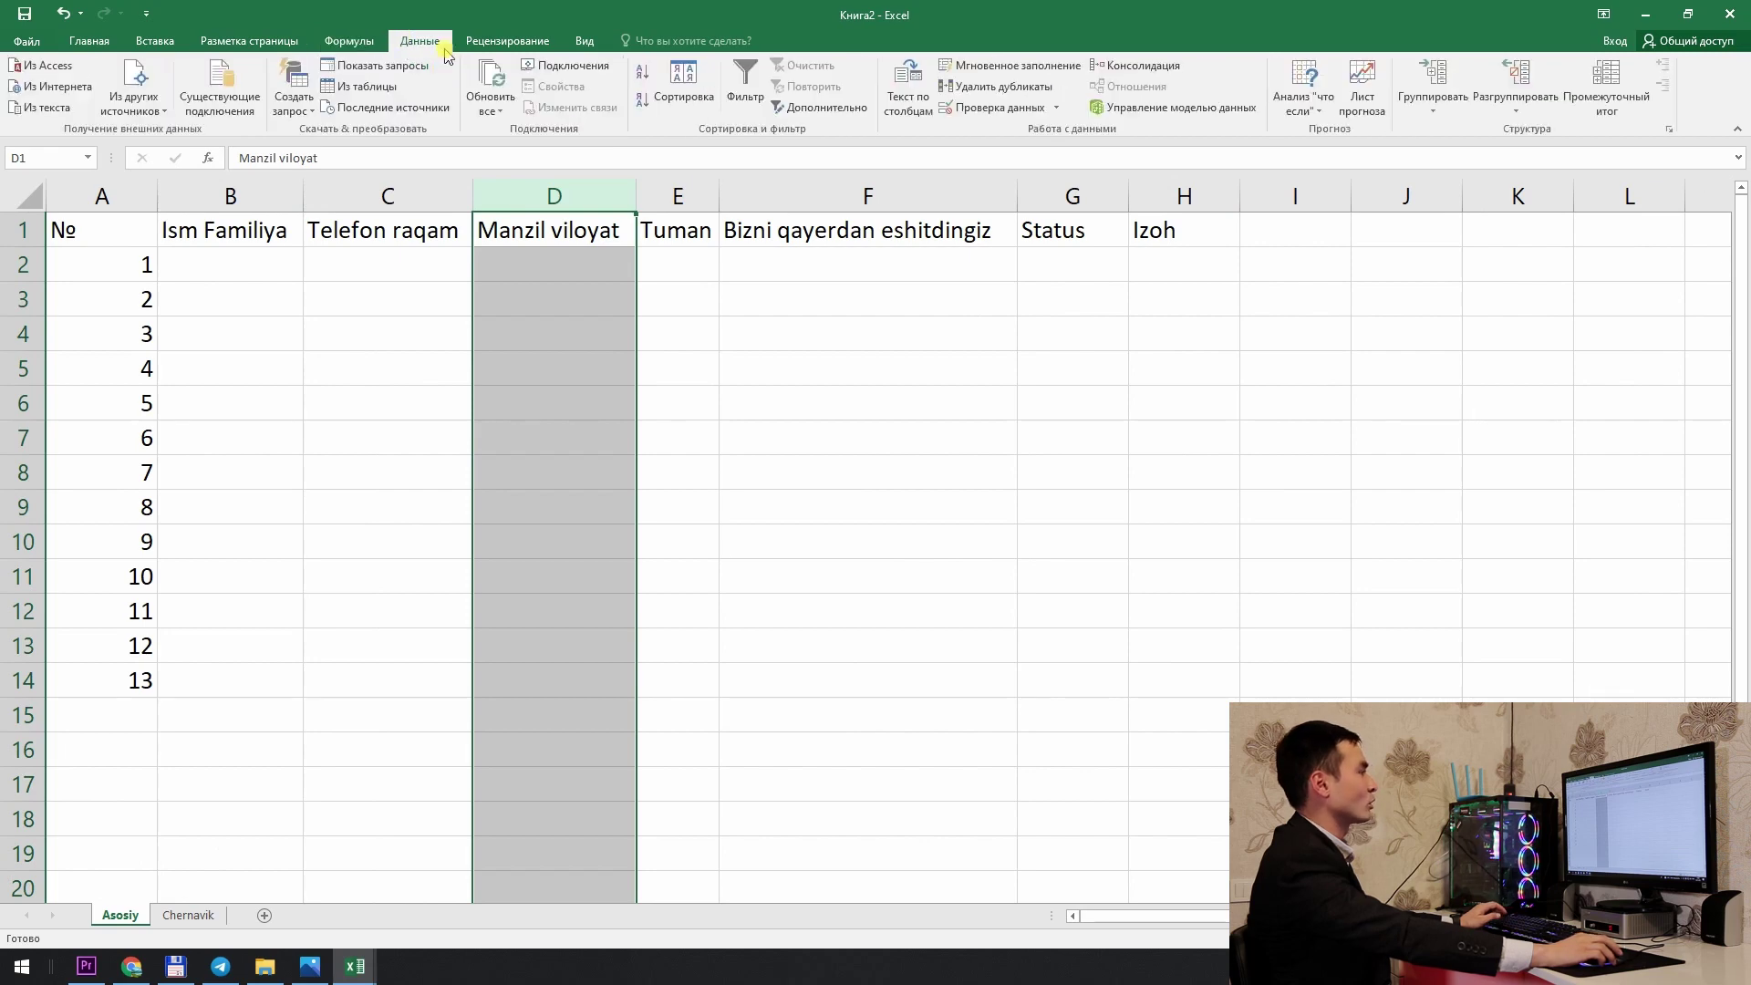
{"action": "left_click", "coordinate": [968, 110]}
{"action": "left_click", "coordinate": [754, 415]}
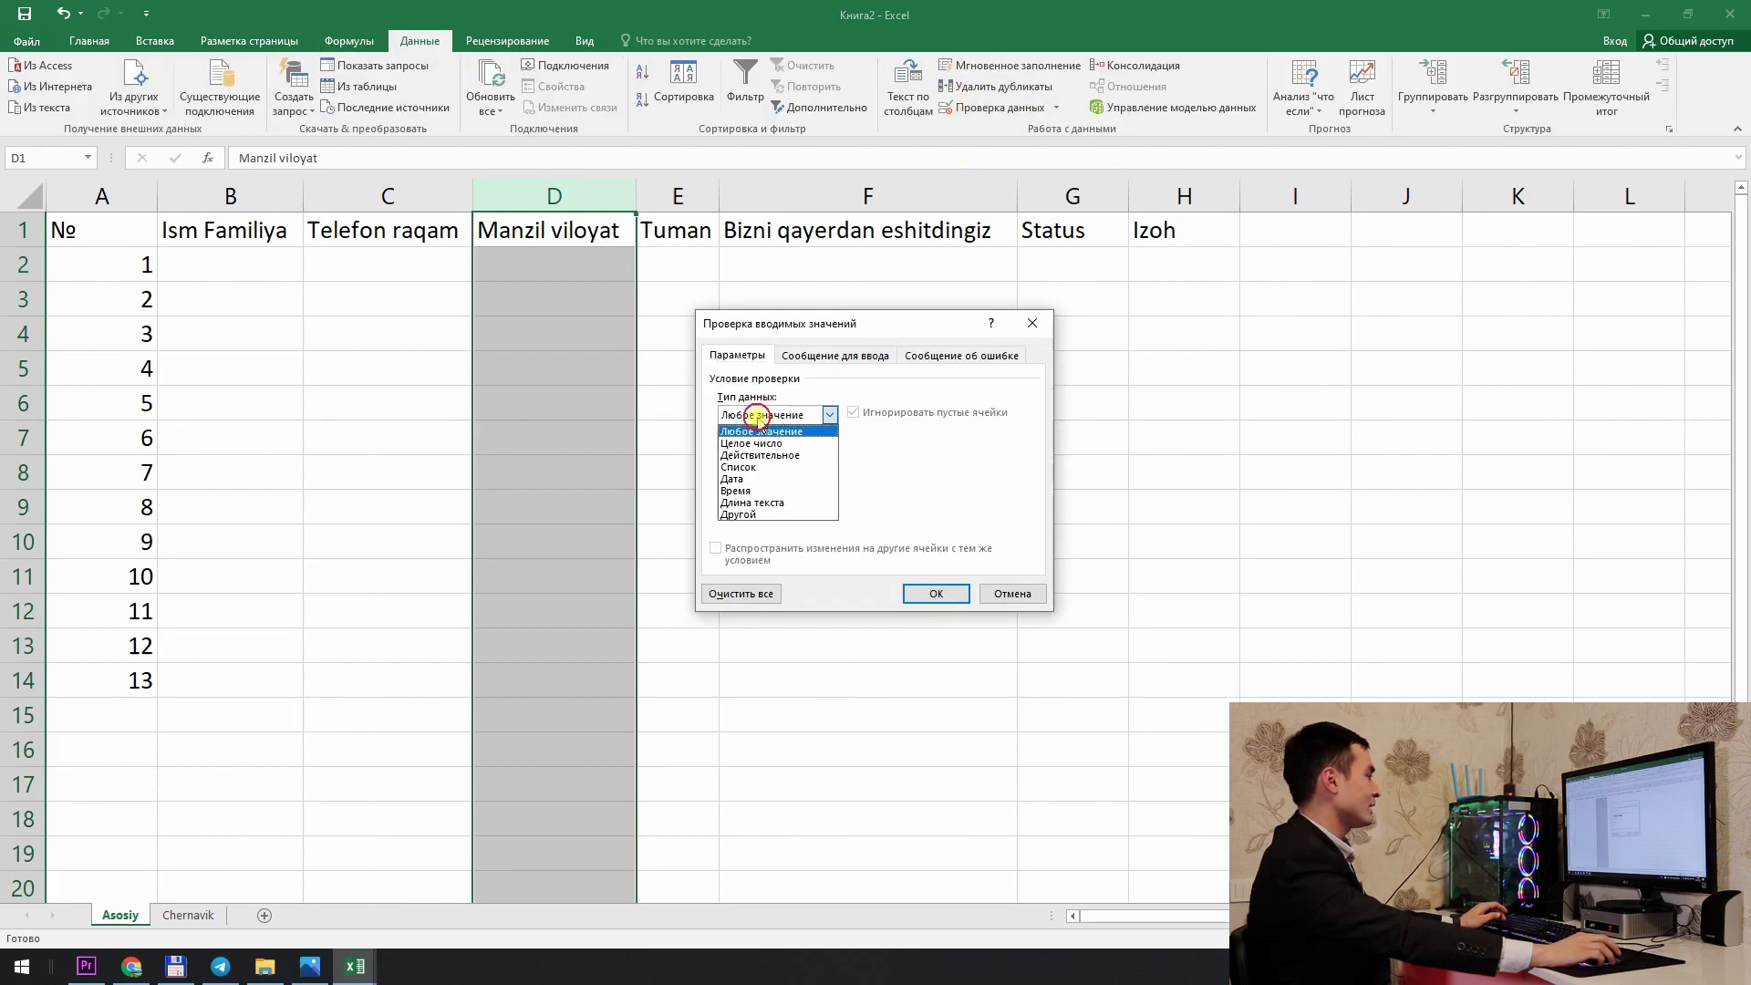
{"action": "left_click", "coordinate": [757, 468]}
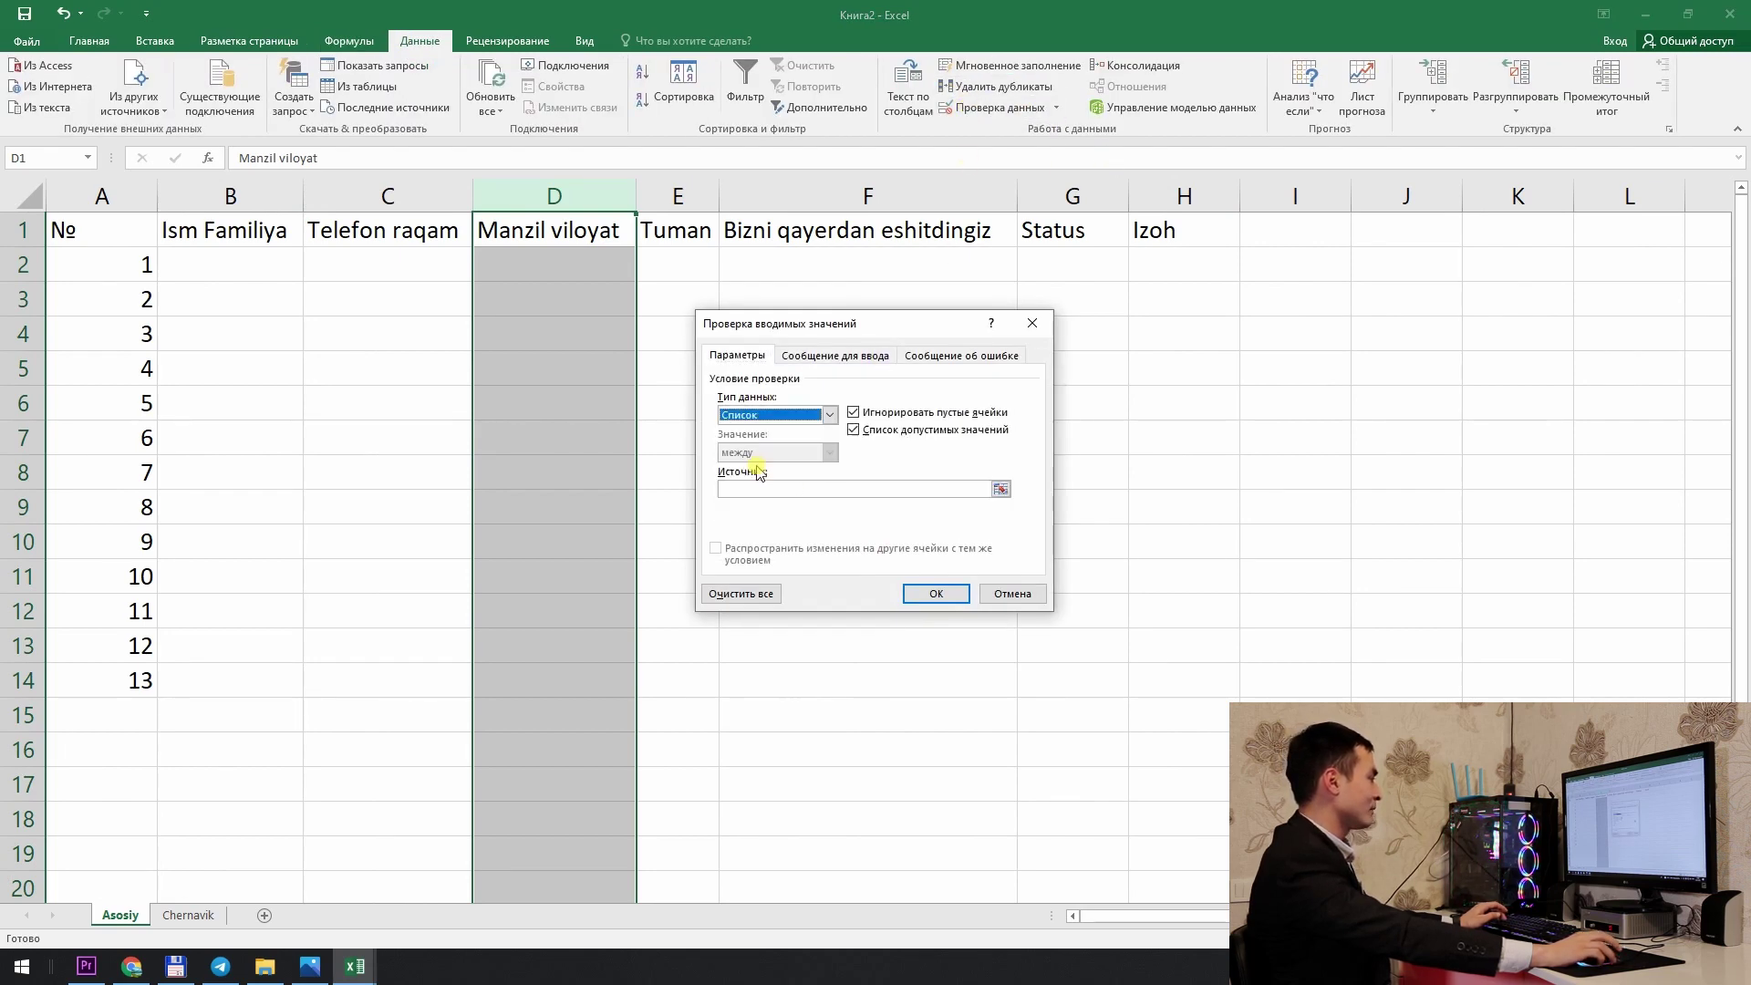
{"action": "left_click", "coordinate": [1001, 490]}
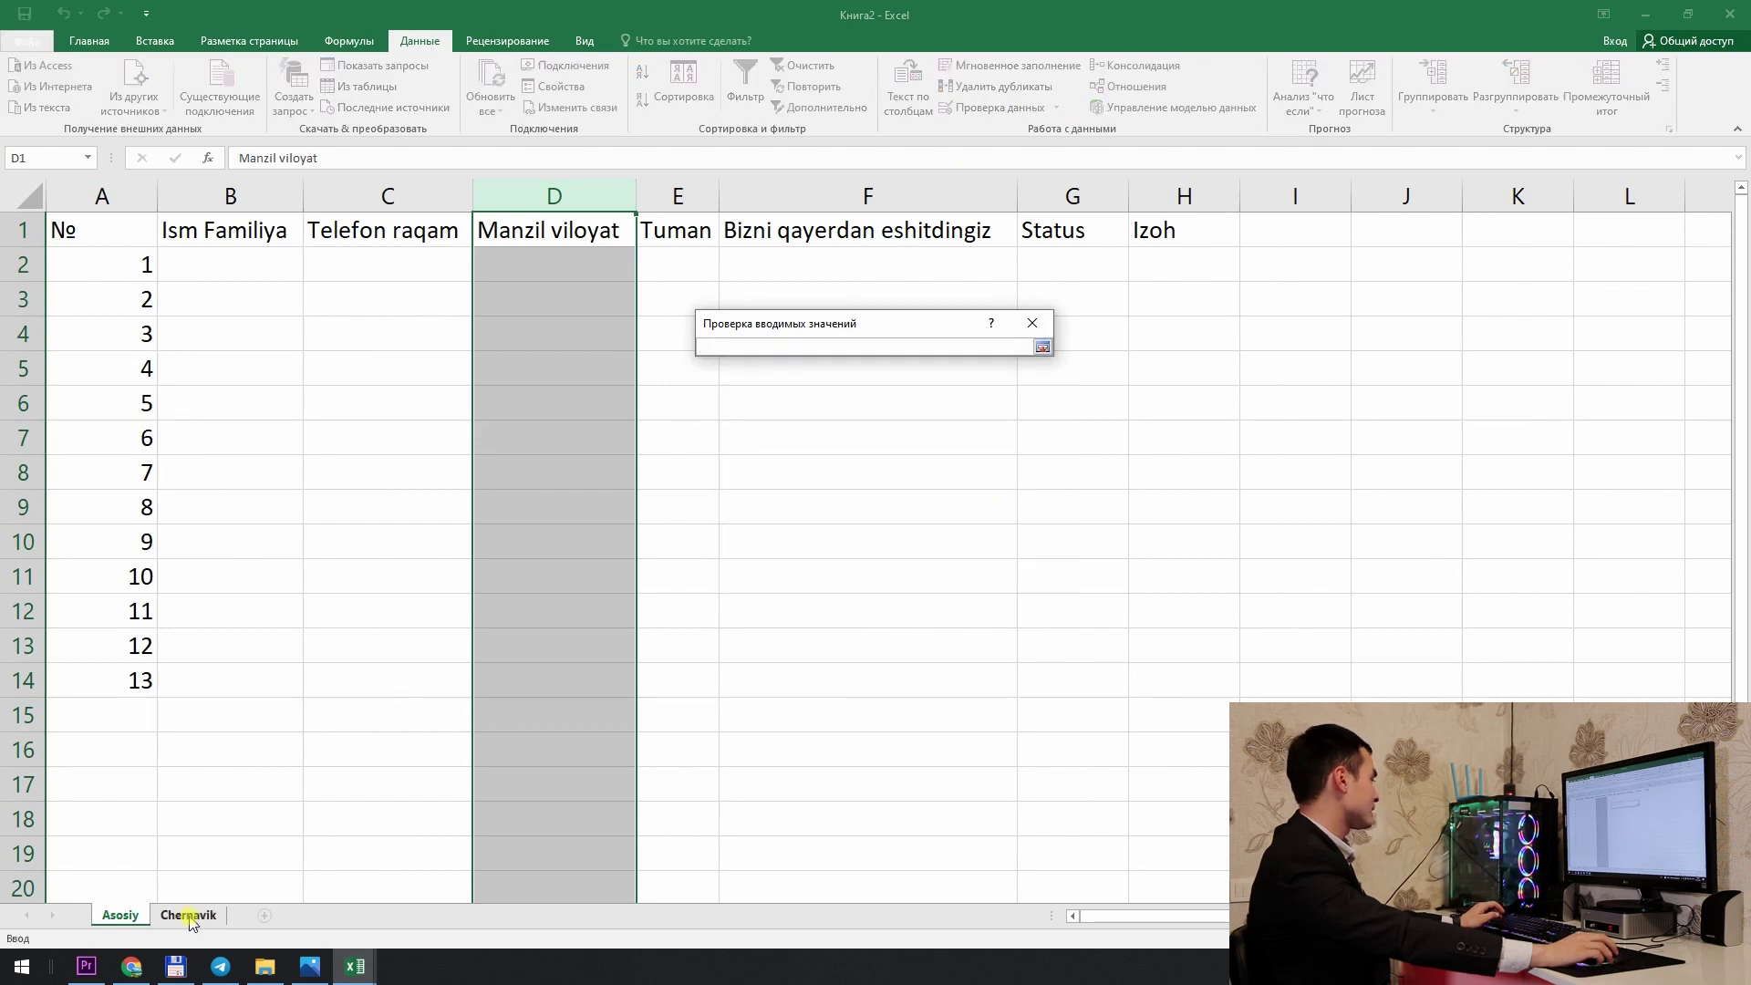
{"action": "left_click", "coordinate": [182, 914]}
{"action": "left_click_drag", "start_coordinate": [144, 246], "coordinate": [390, 251]}
{"action": "key", "text": "Return"}
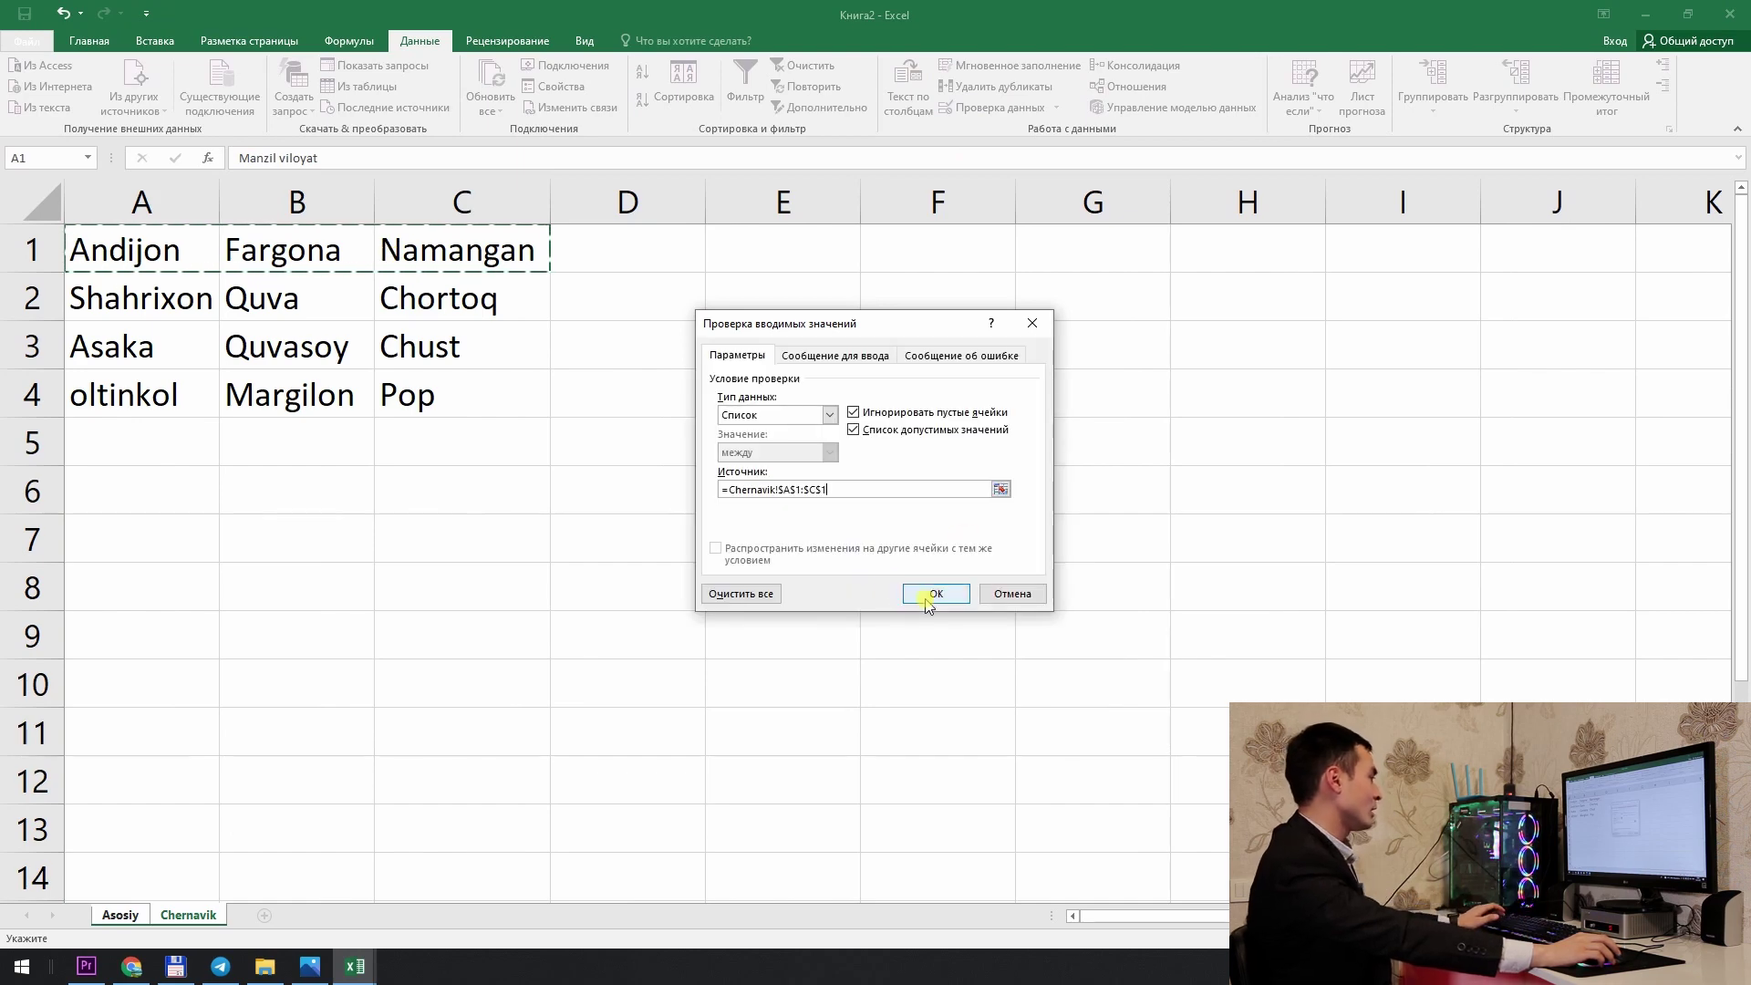
{"action": "left_click", "coordinate": [930, 594]}
Step: Test D2's region dropdown, settling on Andijon
{"action": "left_click", "coordinate": [607, 265]}
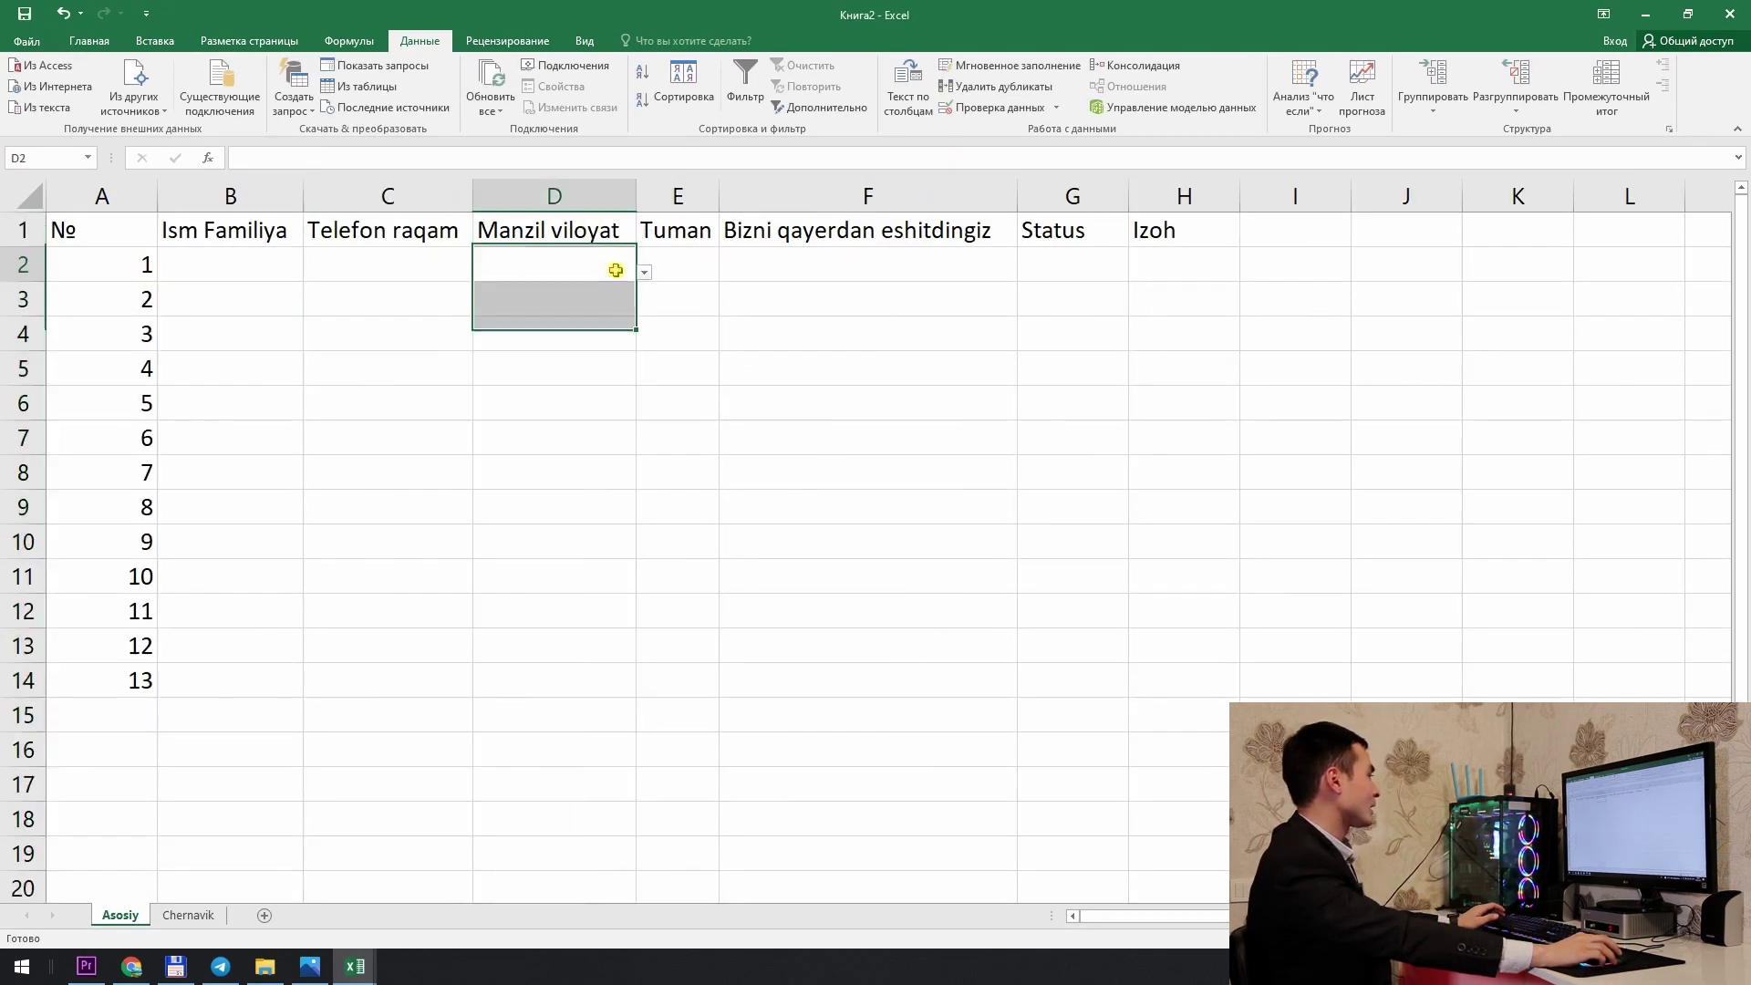
{"action": "left_click", "coordinate": [644, 271]}
{"action": "left_click", "coordinate": [593, 316]}
{"action": "left_click", "coordinate": [643, 272]}
{"action": "left_click", "coordinate": [575, 295]}
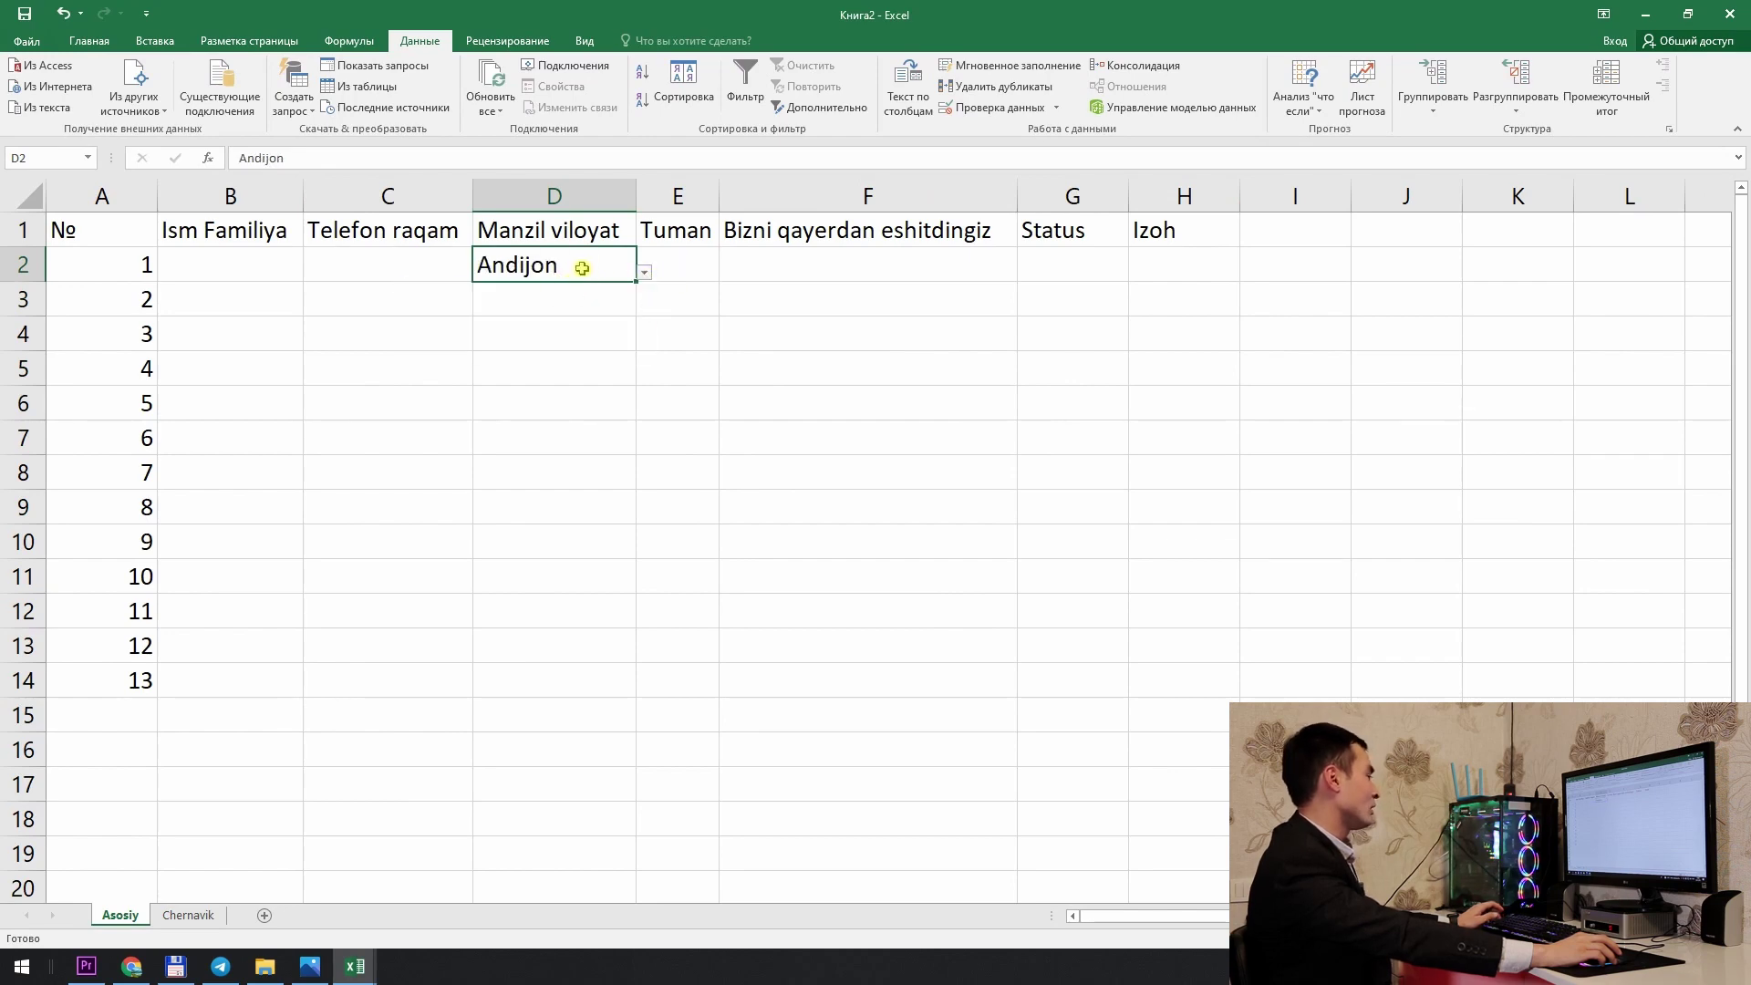
Step: Reset the D1 header's validation to Any value, removing its dropdown
{"action": "left_click", "coordinate": [578, 234]}
{"action": "left_click", "coordinate": [644, 236]}
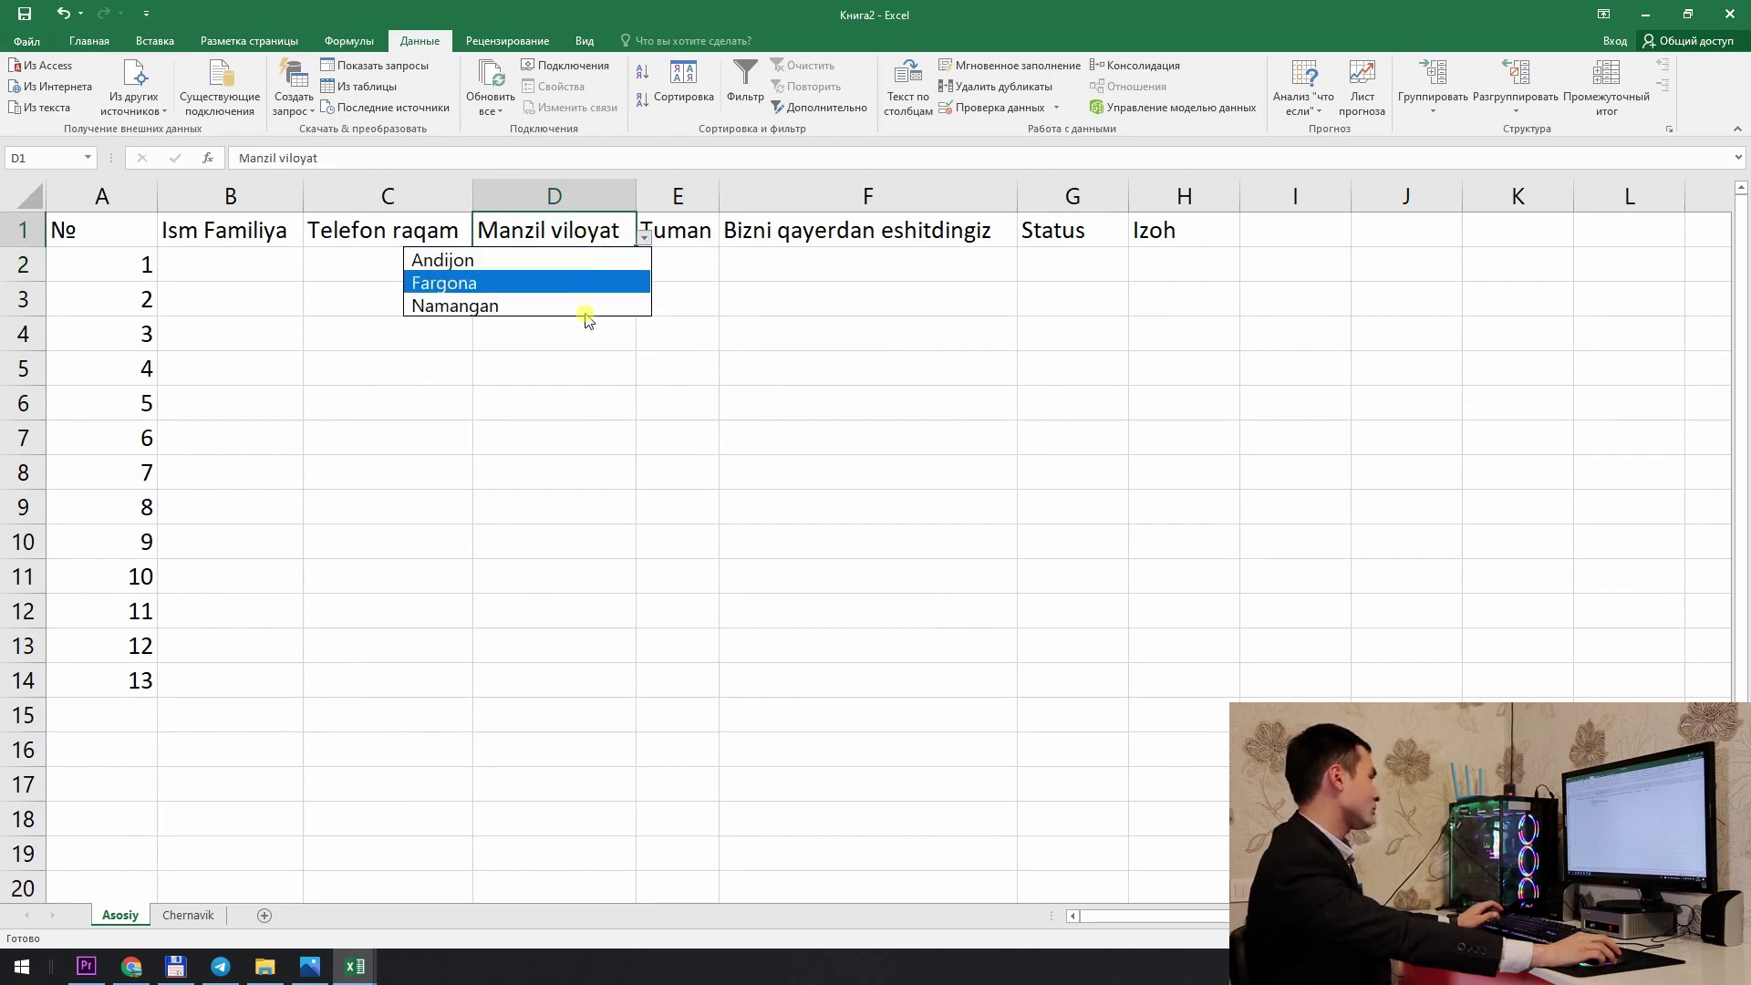
{"action": "left_click", "coordinate": [761, 312]}
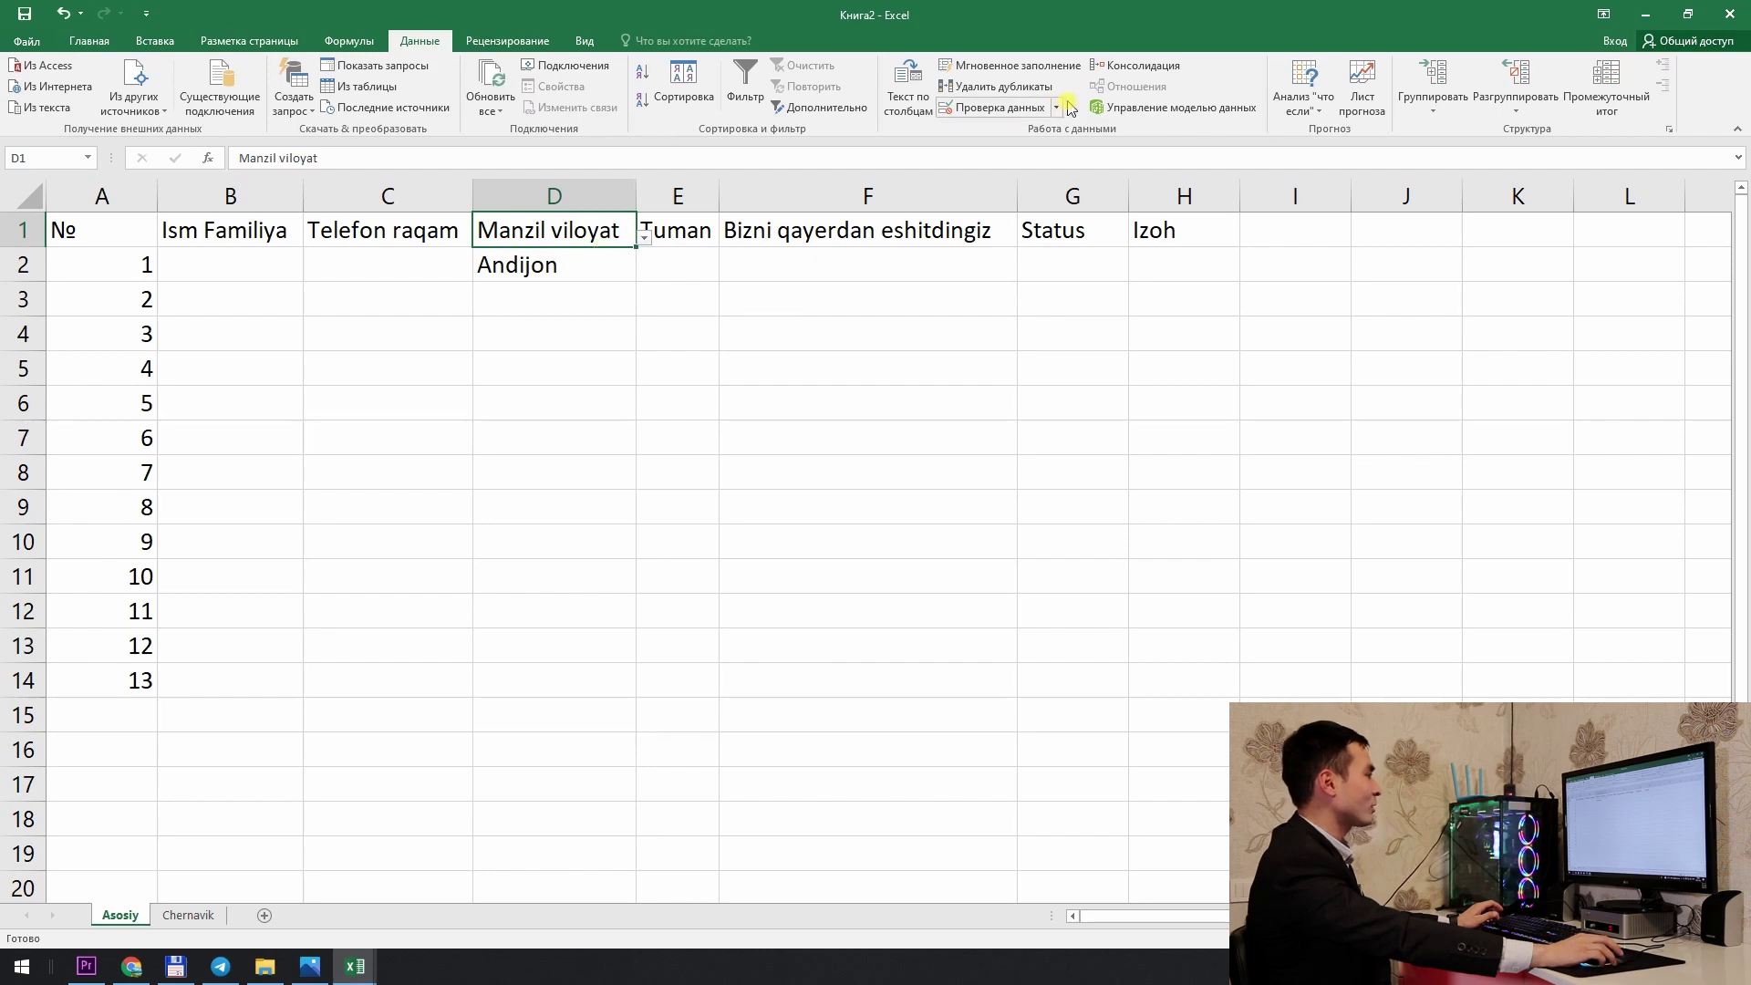
{"action": "left_click", "coordinate": [1017, 108]}
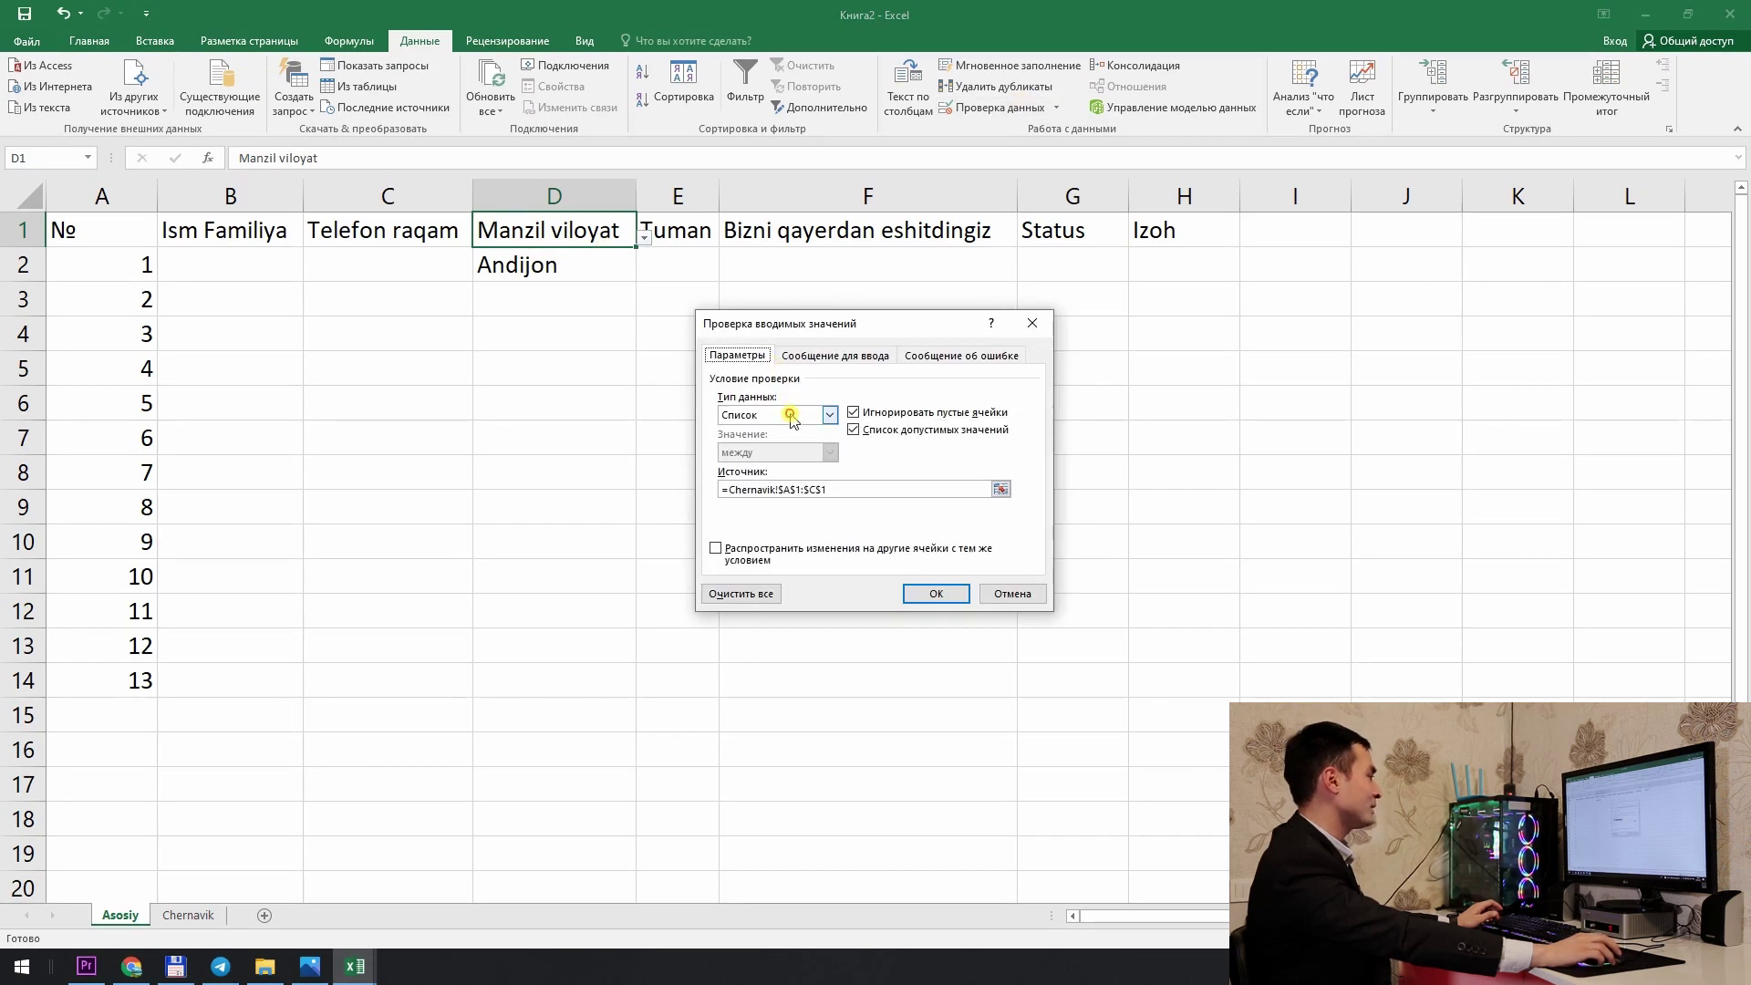
{"action": "left_click", "coordinate": [829, 415]}
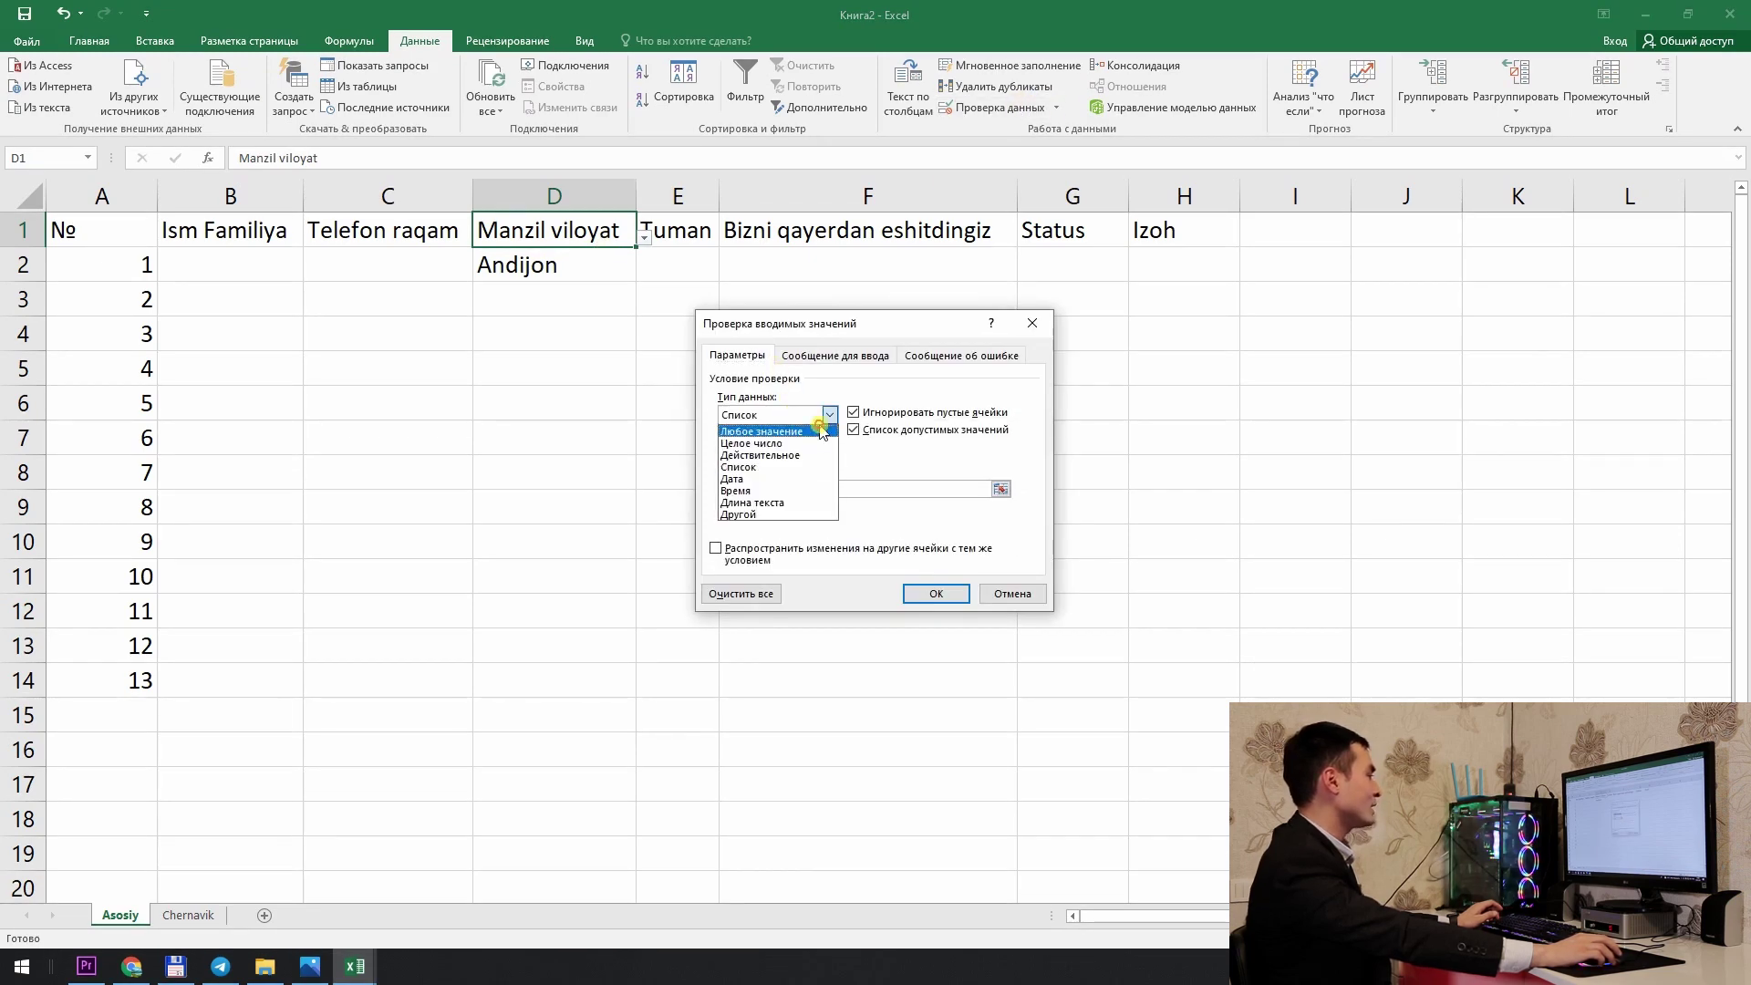
{"action": "left_click", "coordinate": [821, 432]}
{"action": "left_click", "coordinate": [936, 594]}
Step: Recheck D1 and D2, leaving D2's dropdown unchanged at Andijon
{"action": "left_click", "coordinate": [611, 252]}
{"action": "left_click", "coordinate": [611, 243]}
{"action": "left_click", "coordinate": [616, 256]}
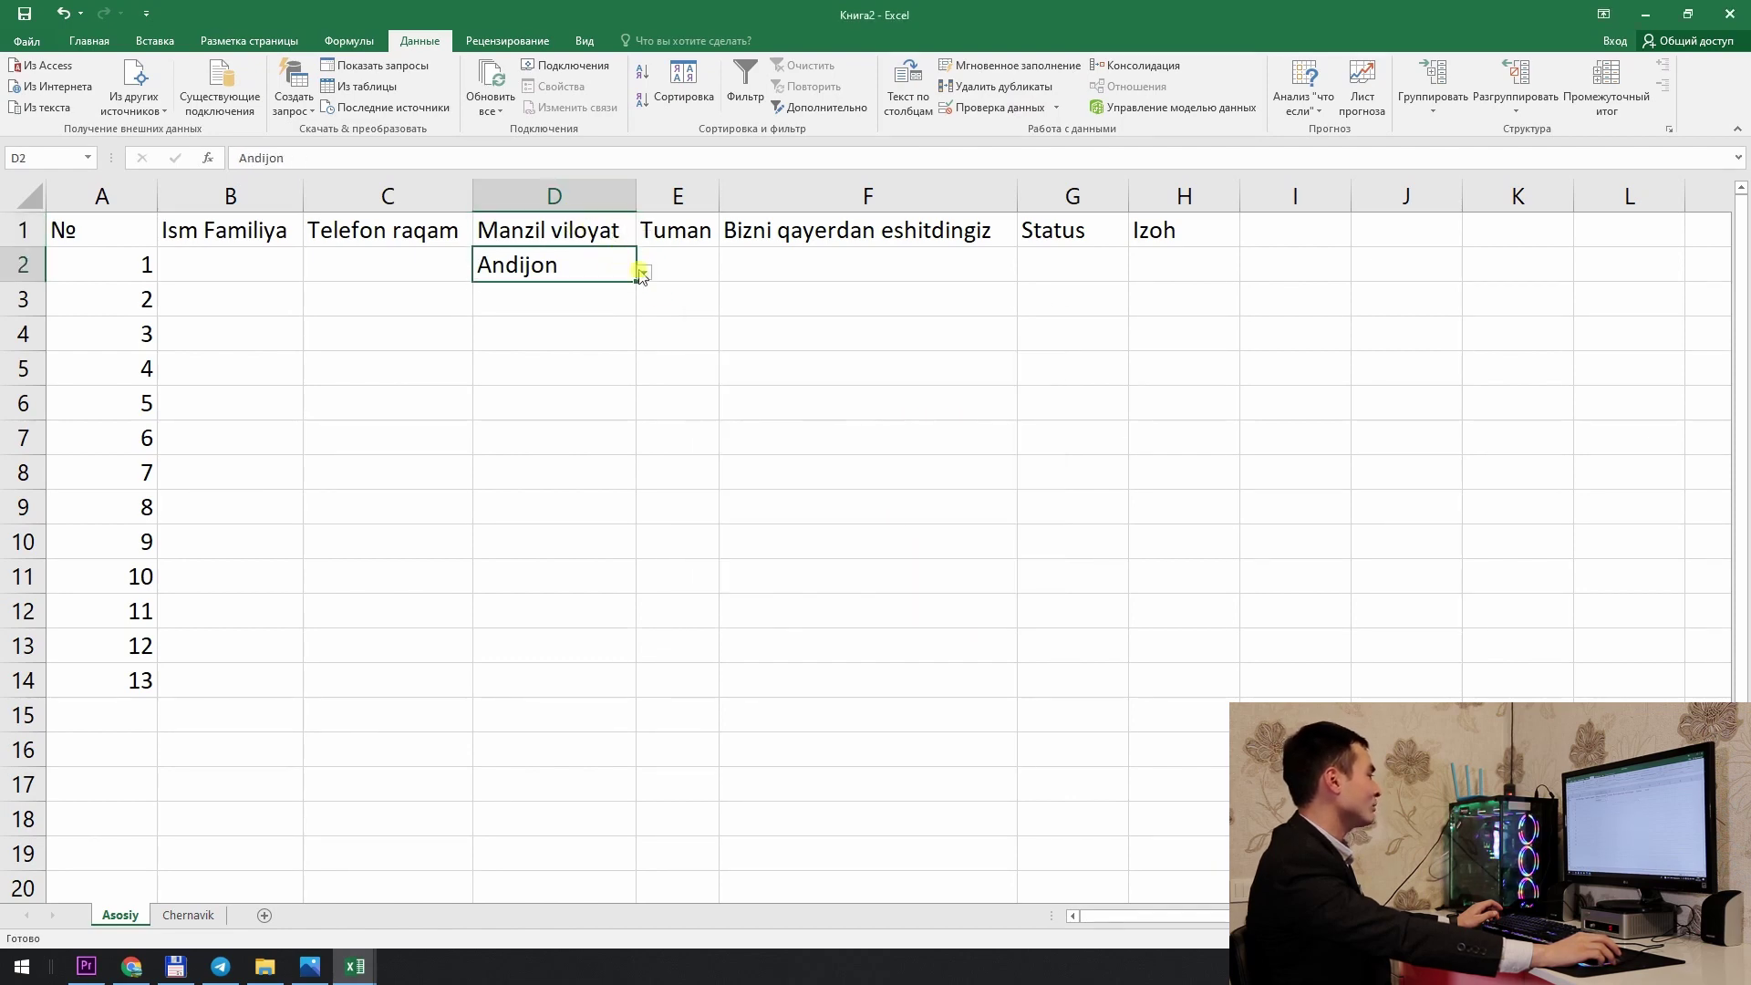
{"action": "left_click", "coordinate": [643, 272]}
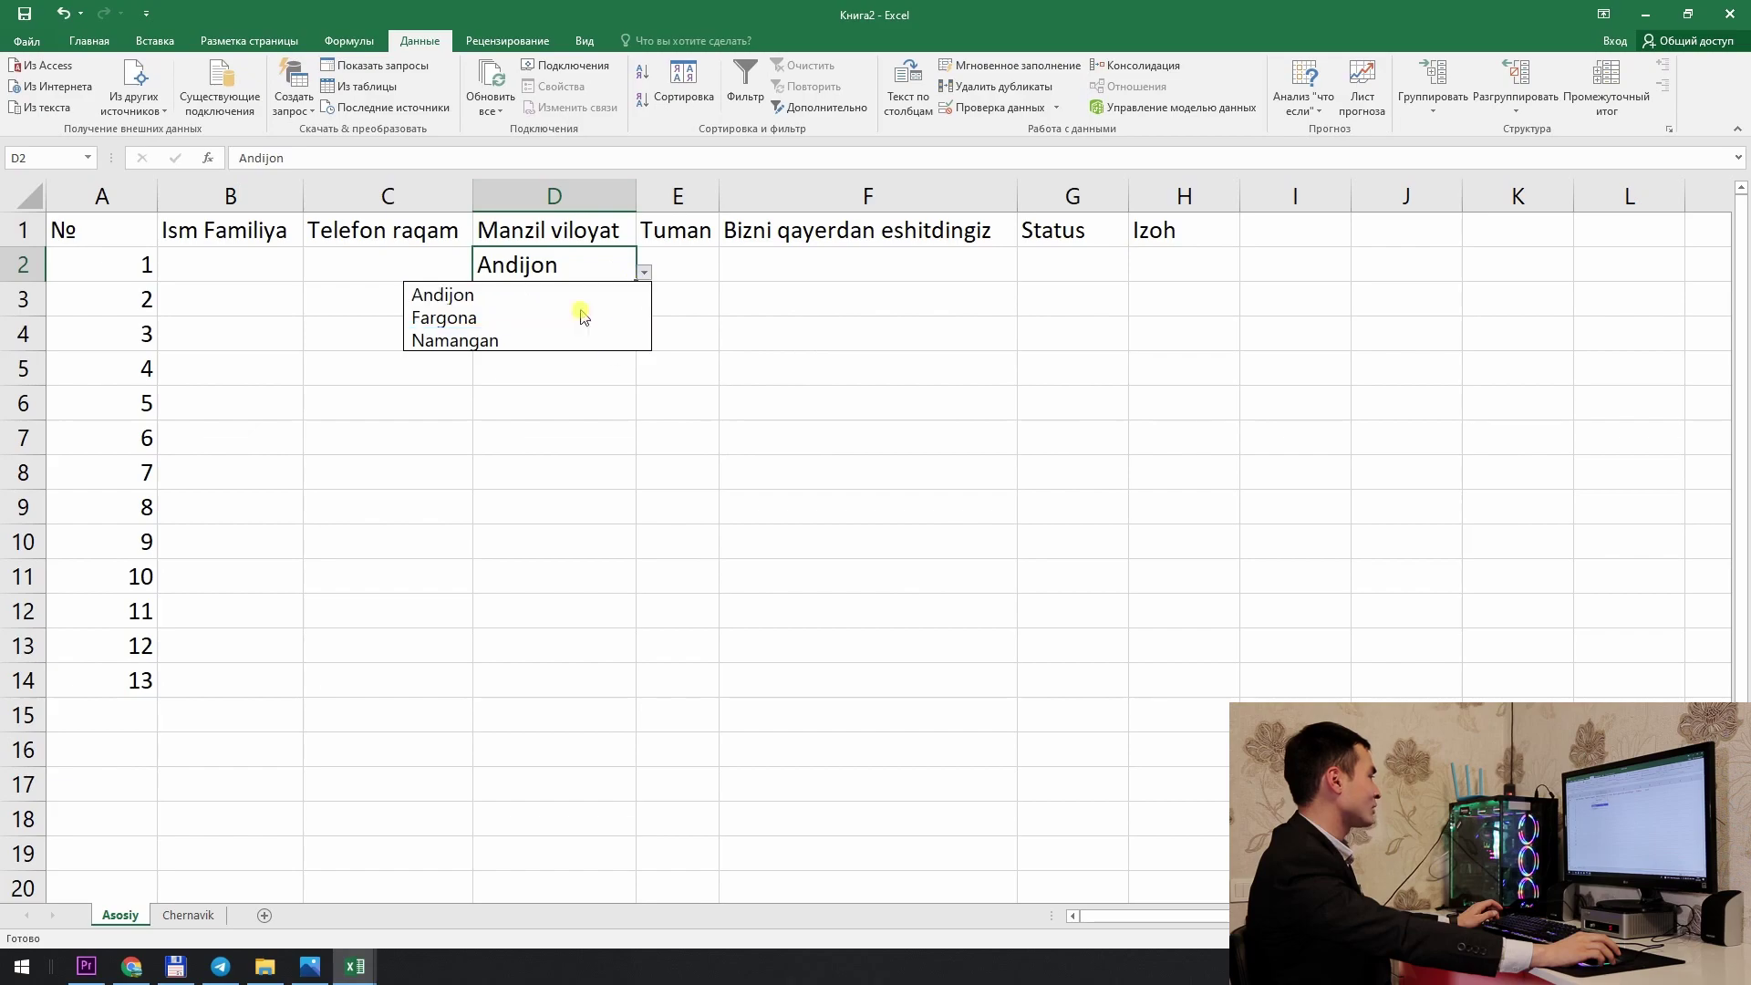
{"action": "key", "text": "Escape"}
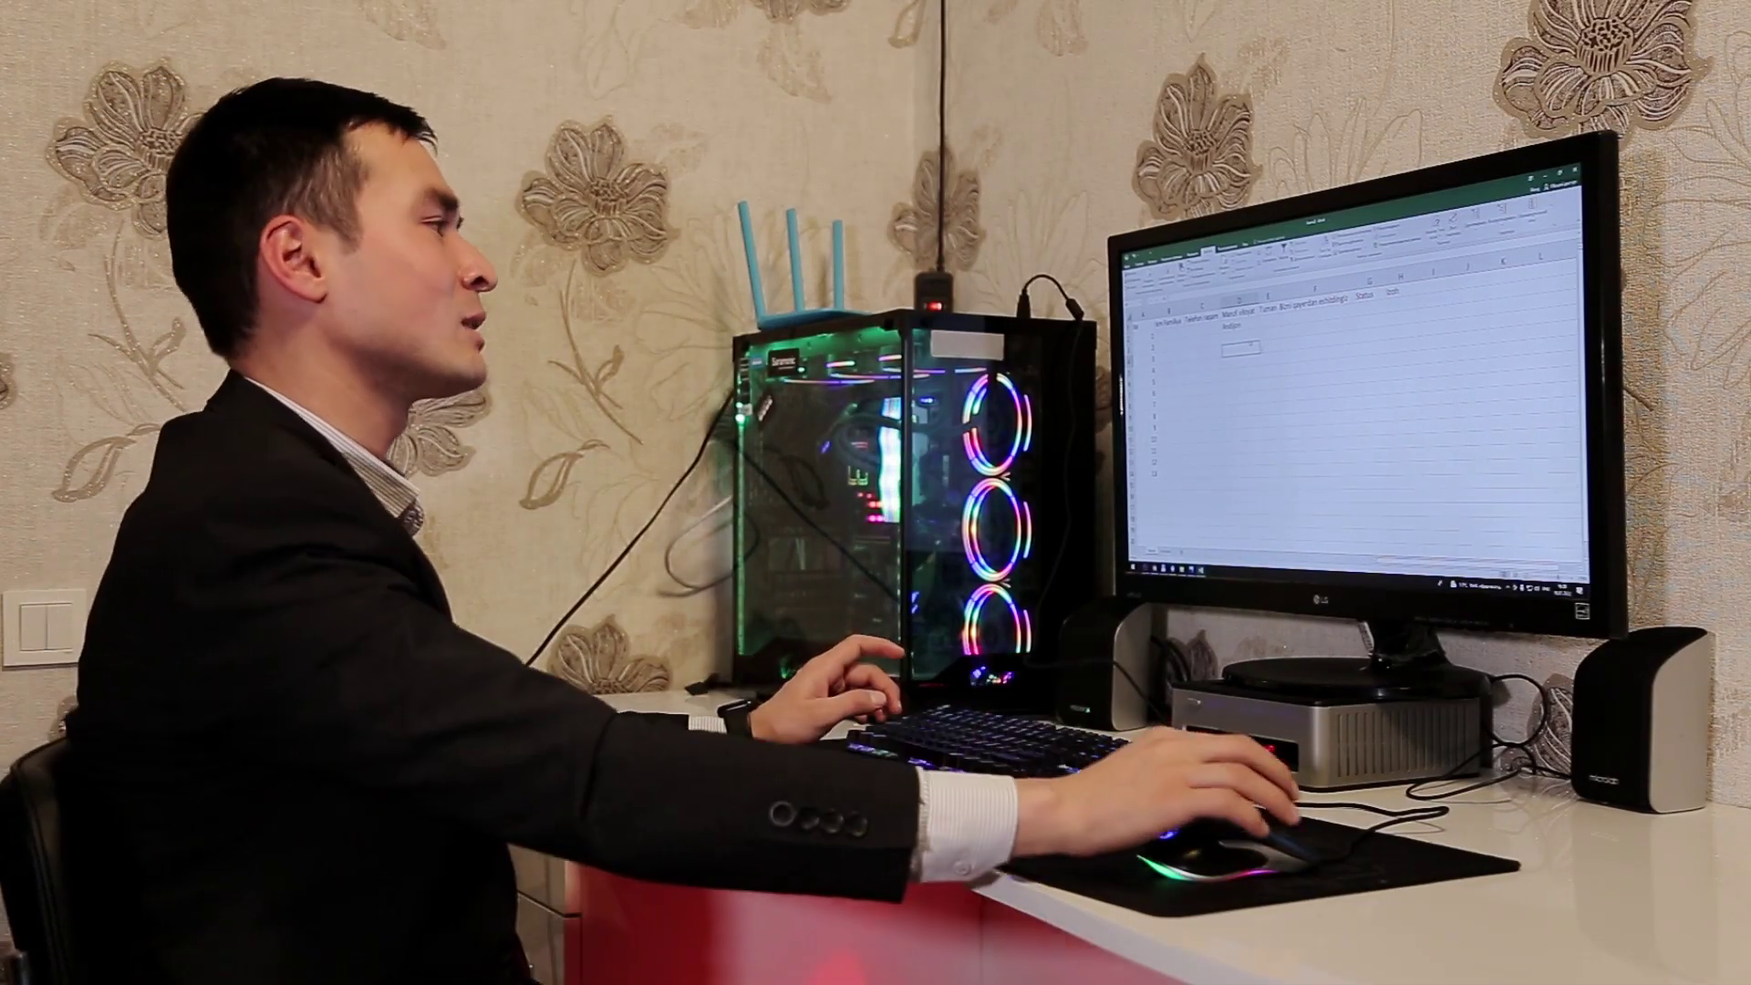
Step: Select the Tuman cells E2:E31 below the header
{"action": "left_click", "coordinate": [1240, 325]}
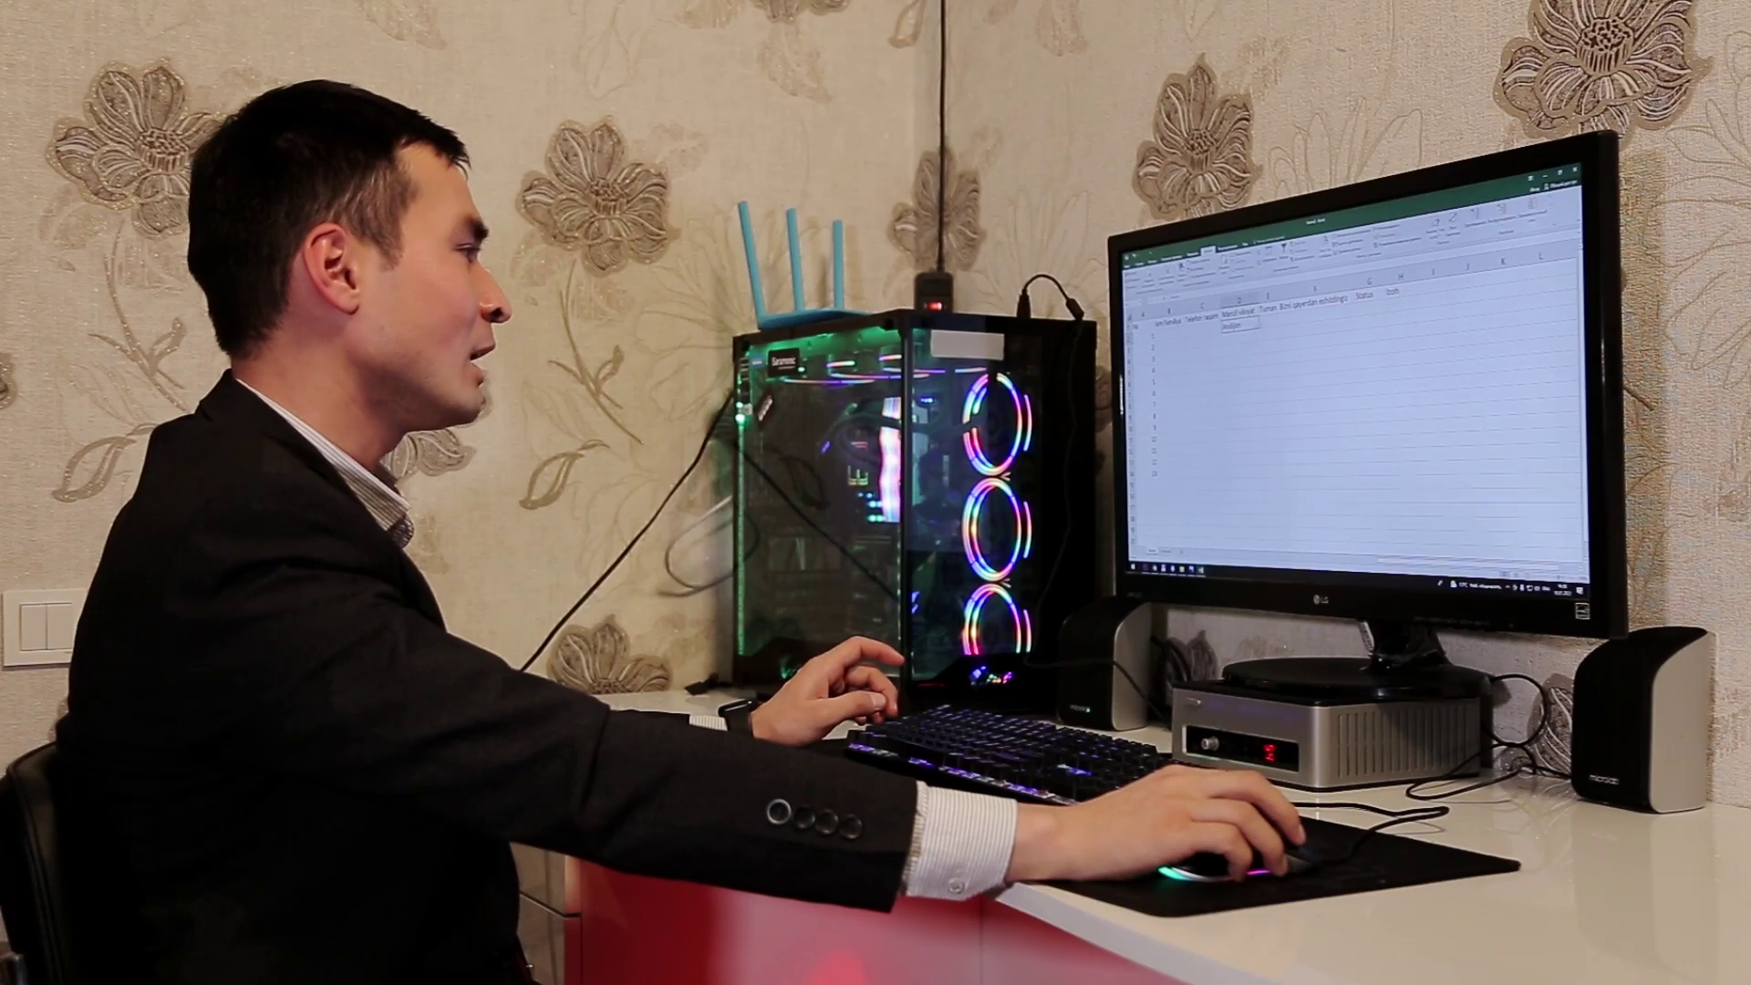
{"action": "left_click", "coordinate": [1265, 321]}
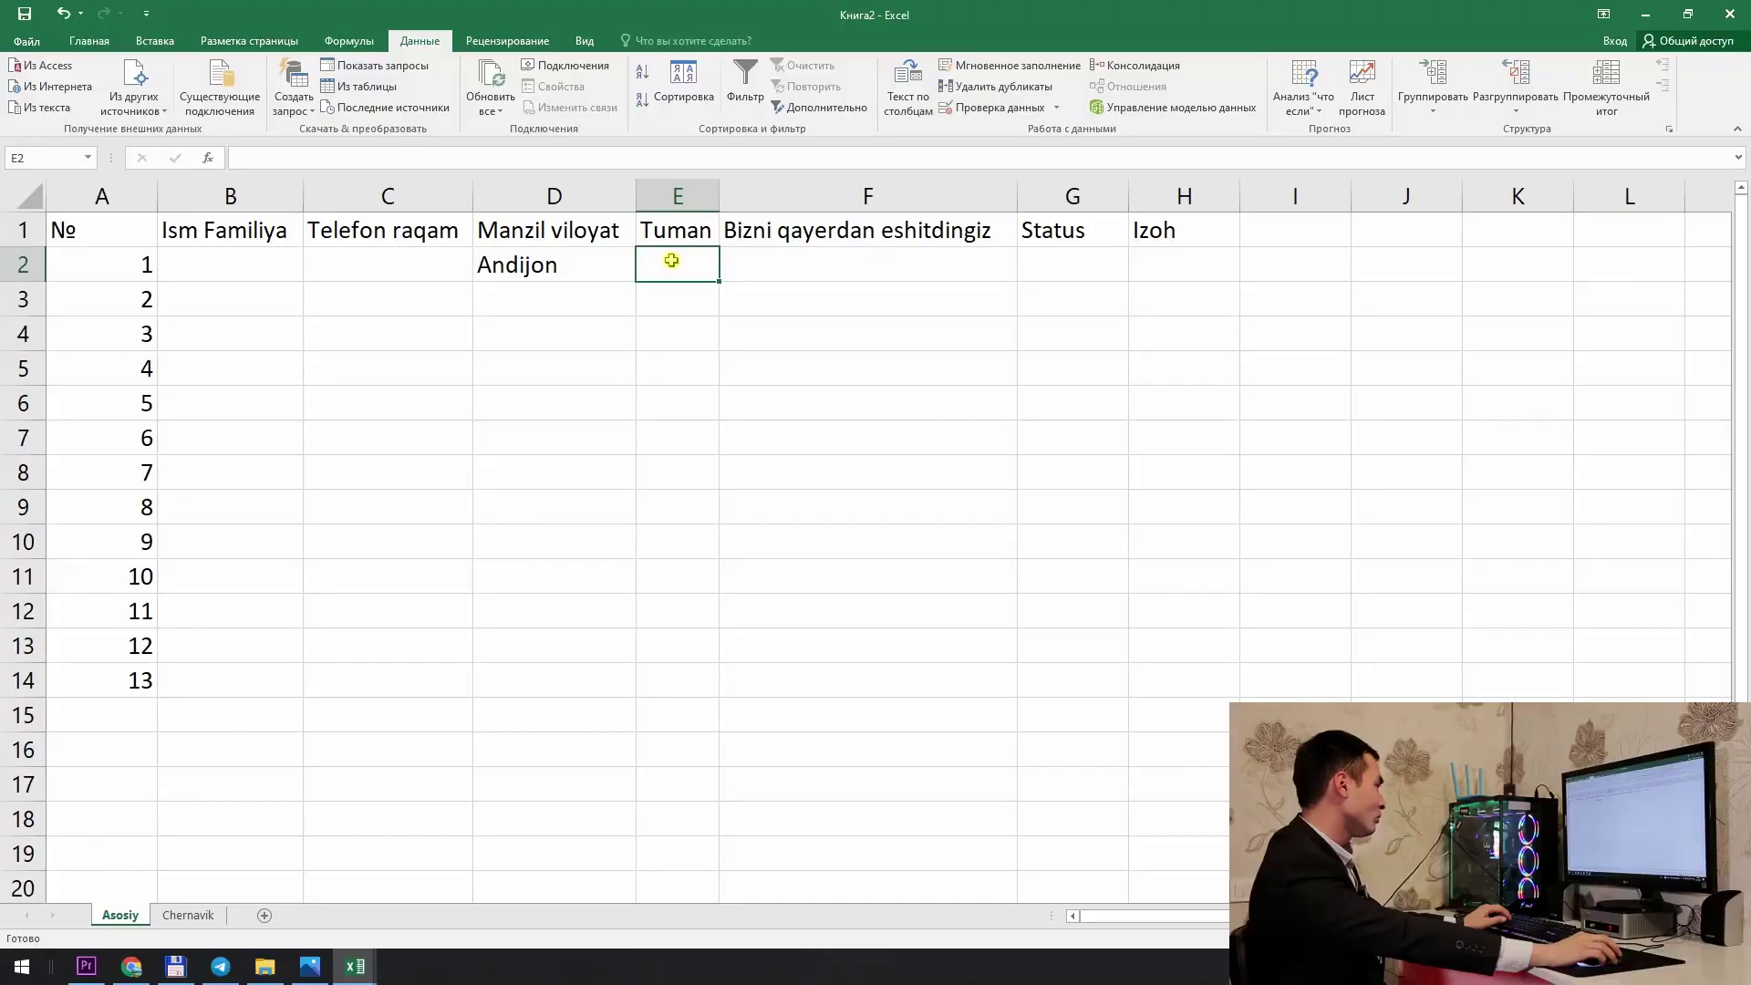
{"action": "left_click_drag", "start_coordinate": [671, 260], "coordinate": [696, 781]}
{"action": "scroll", "coordinate": [719, 606], "scroll_direction": "down", "scroll_amount": 1}
{"action": "scroll", "coordinate": [719, 606], "scroll_direction": "up", "scroll_amount": 6}
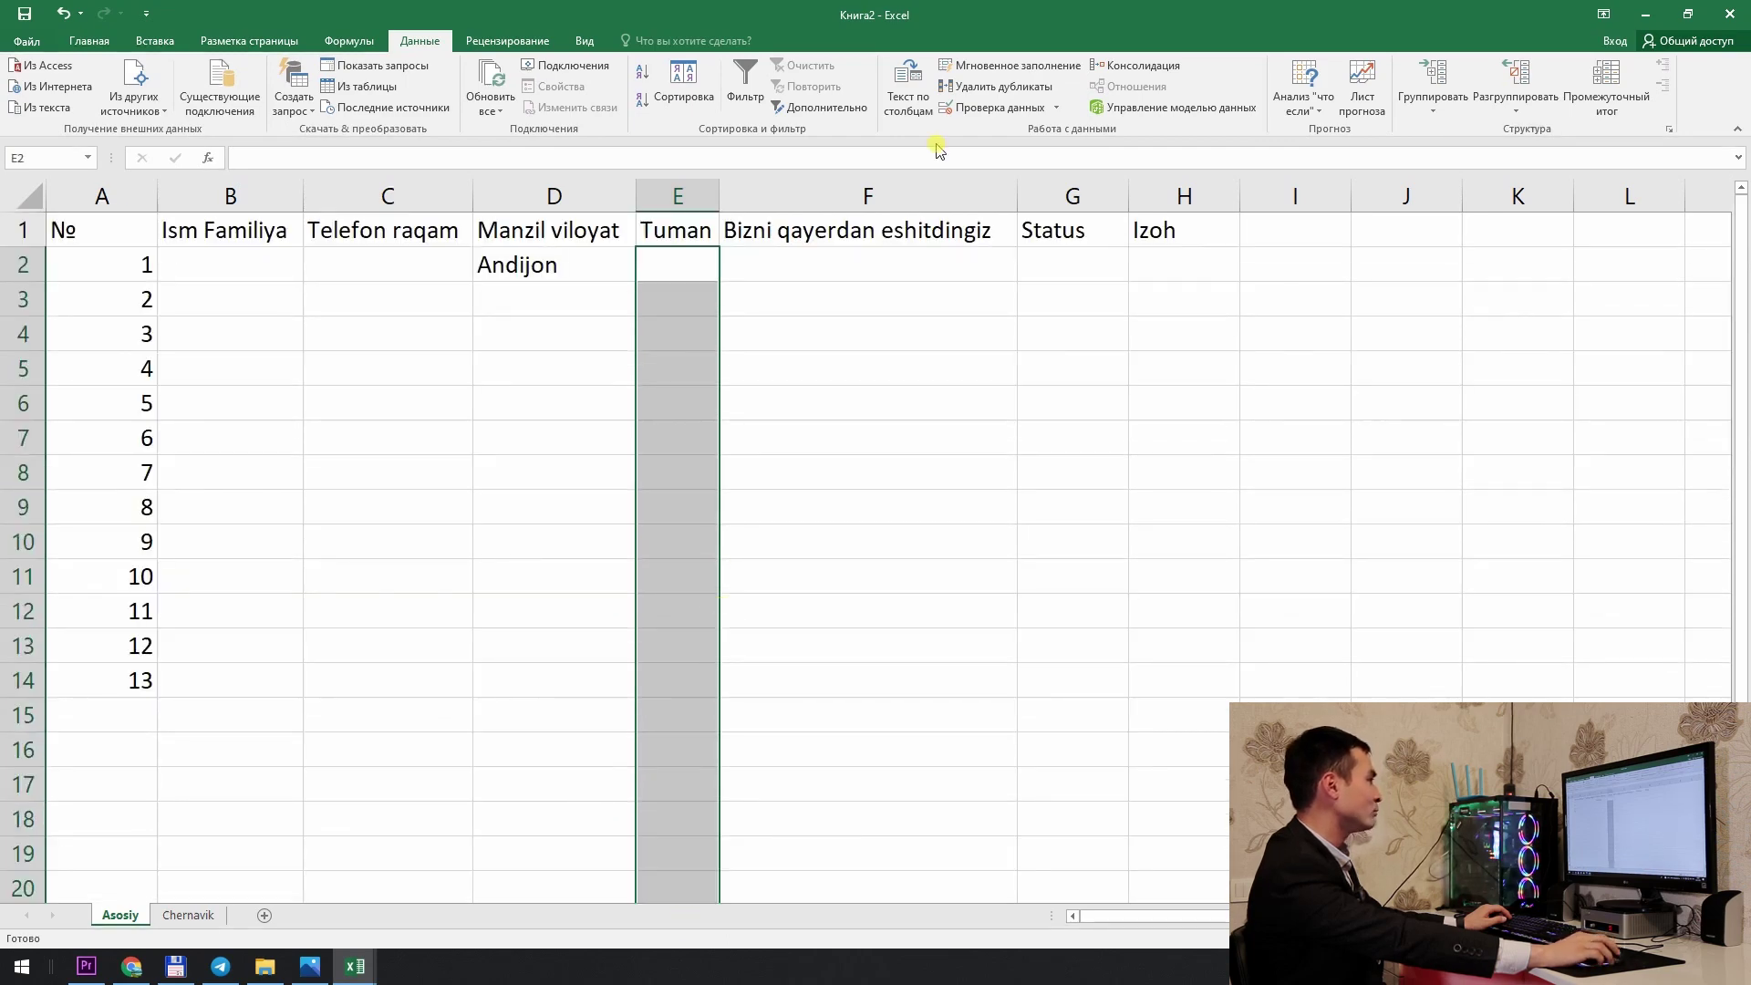
Step: Add list validation to column E with source =ДВССЫЛ(D2), so districts follow column D's region
{"action": "left_click", "coordinate": [998, 107]}
{"action": "left_click", "coordinate": [755, 416]}
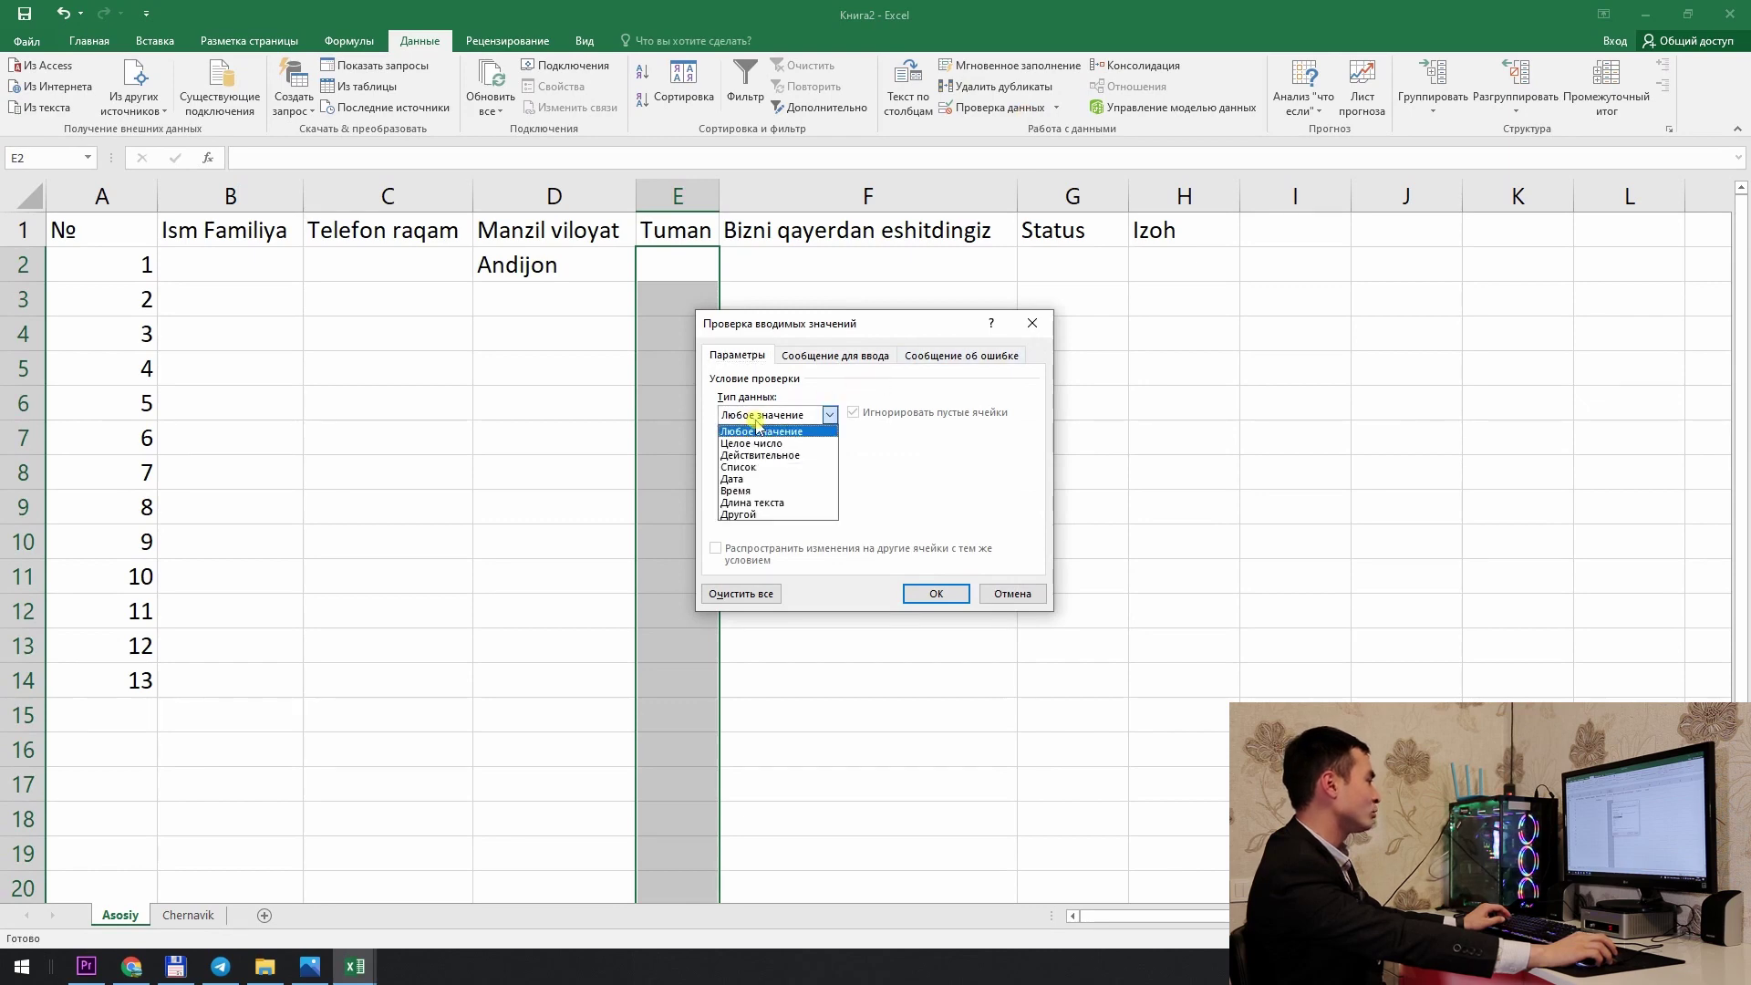
{"action": "left_click", "coordinate": [764, 468]}
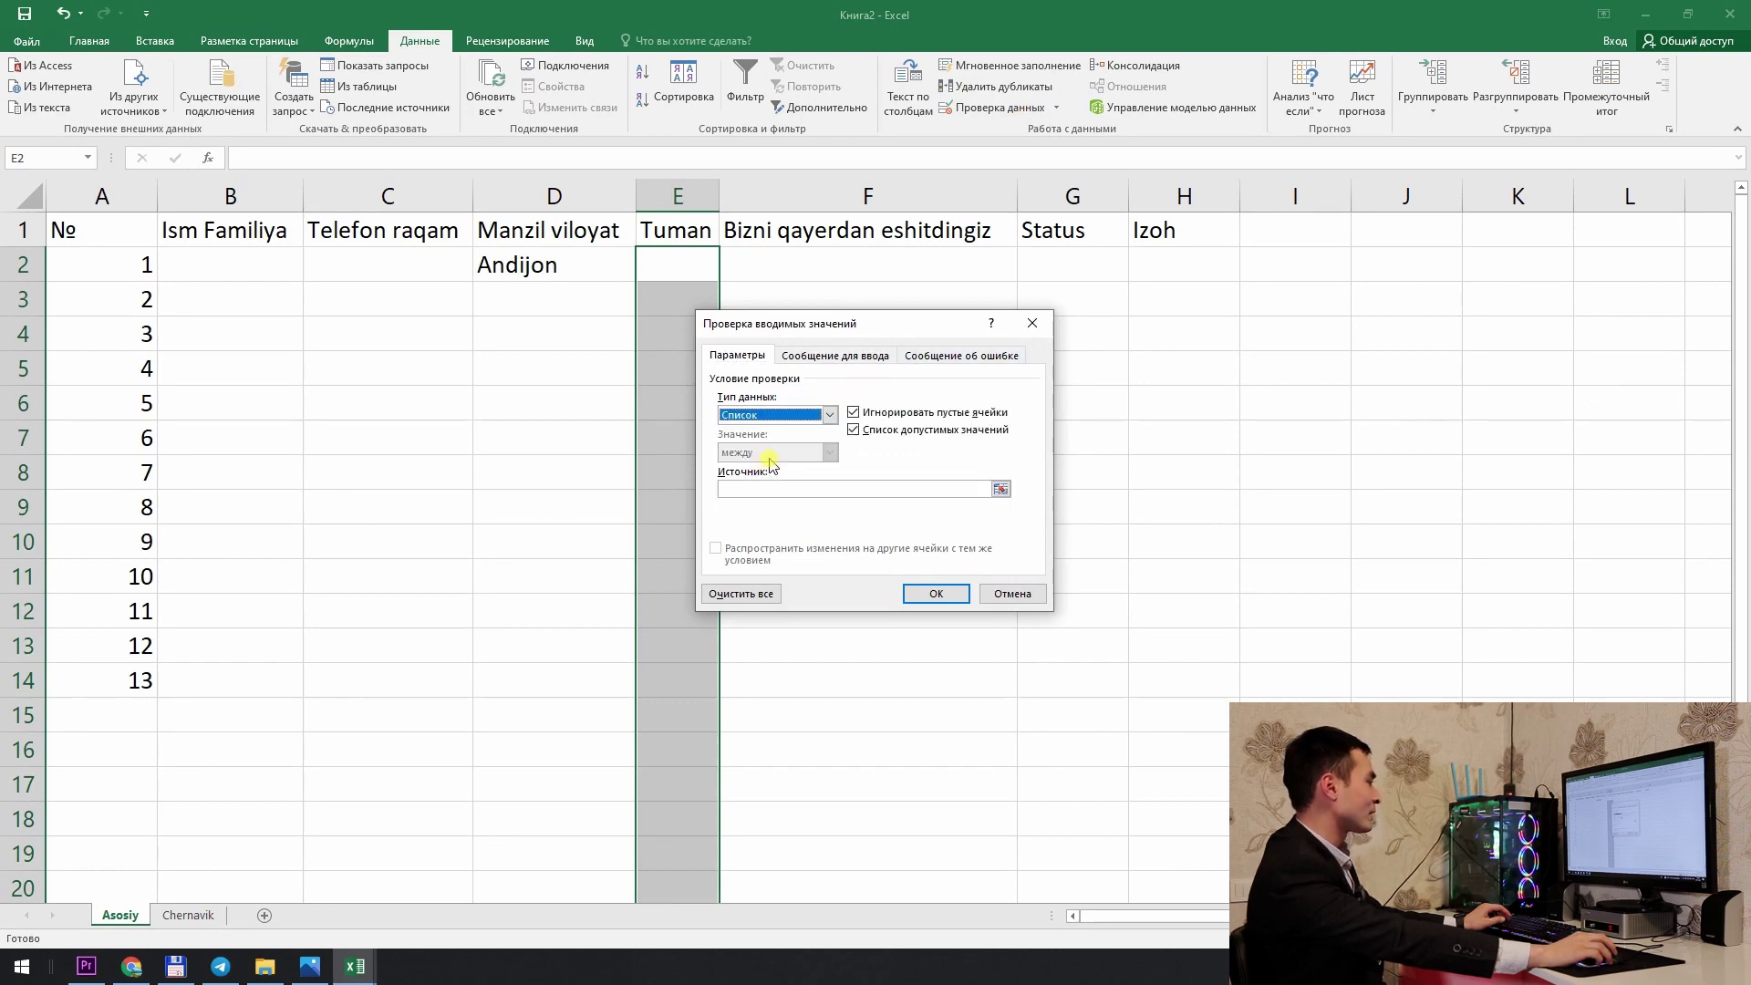
{"action": "left_click", "coordinate": [774, 488]}
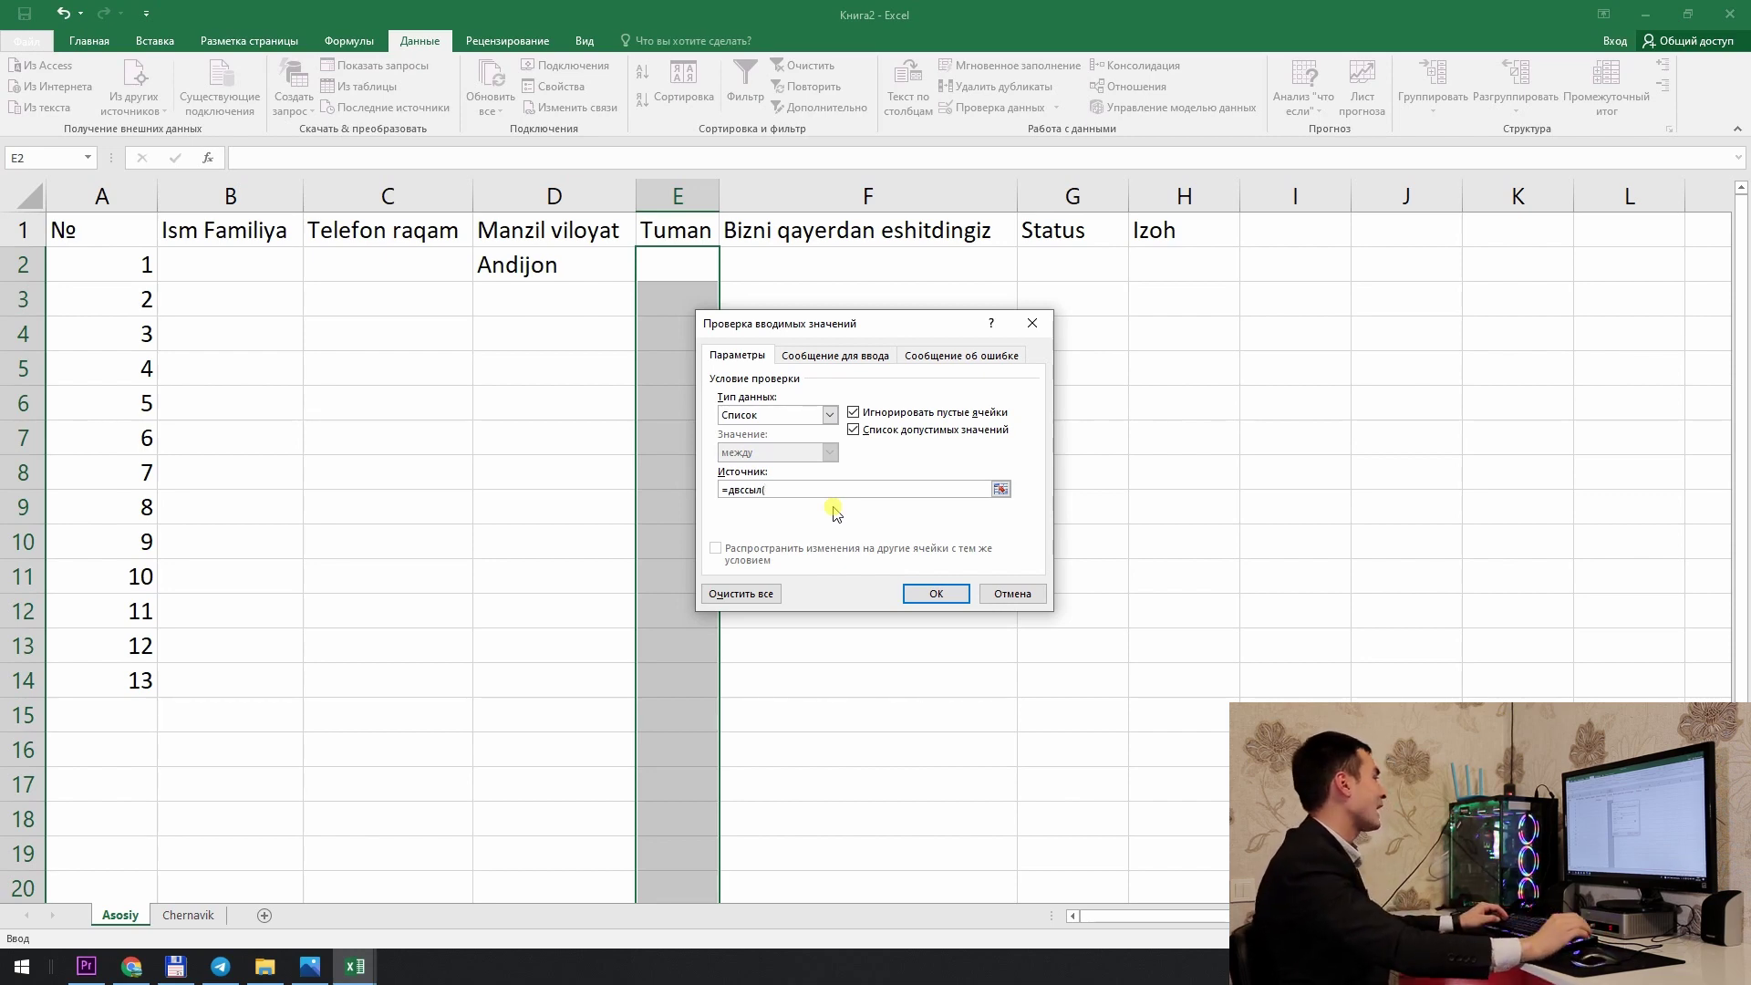
{"action": "type", "text": "("}
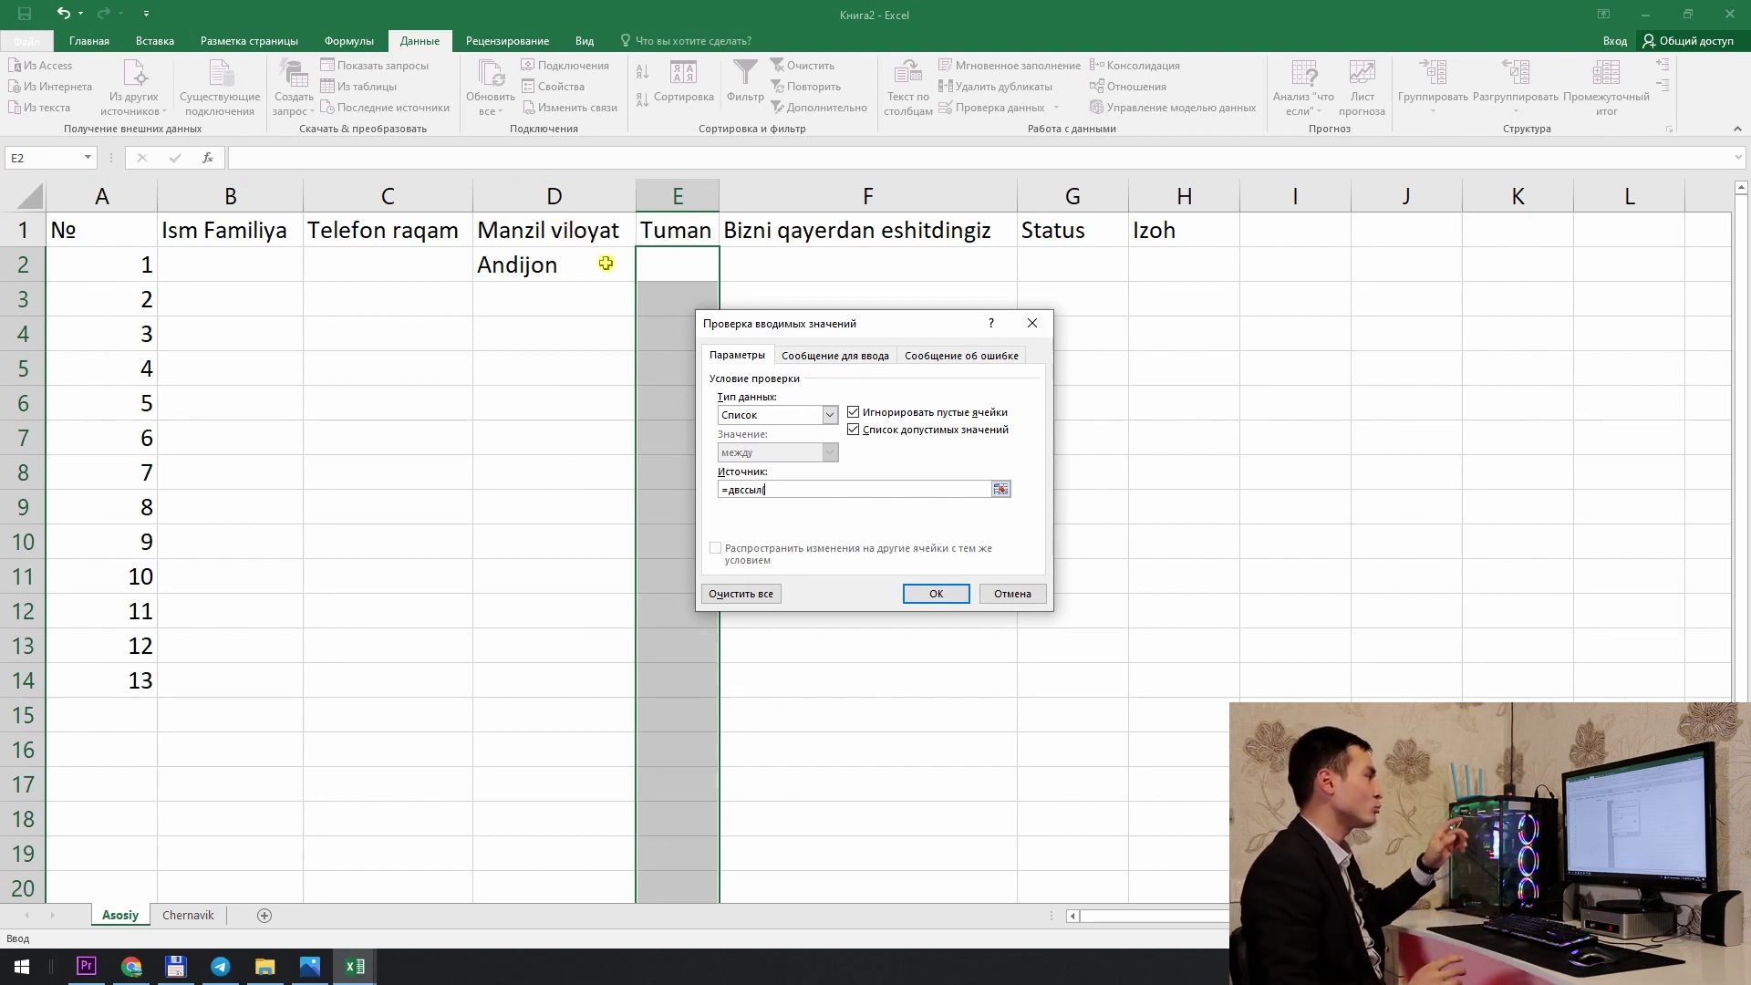
{"action": "key", "text": "BackSpace"}
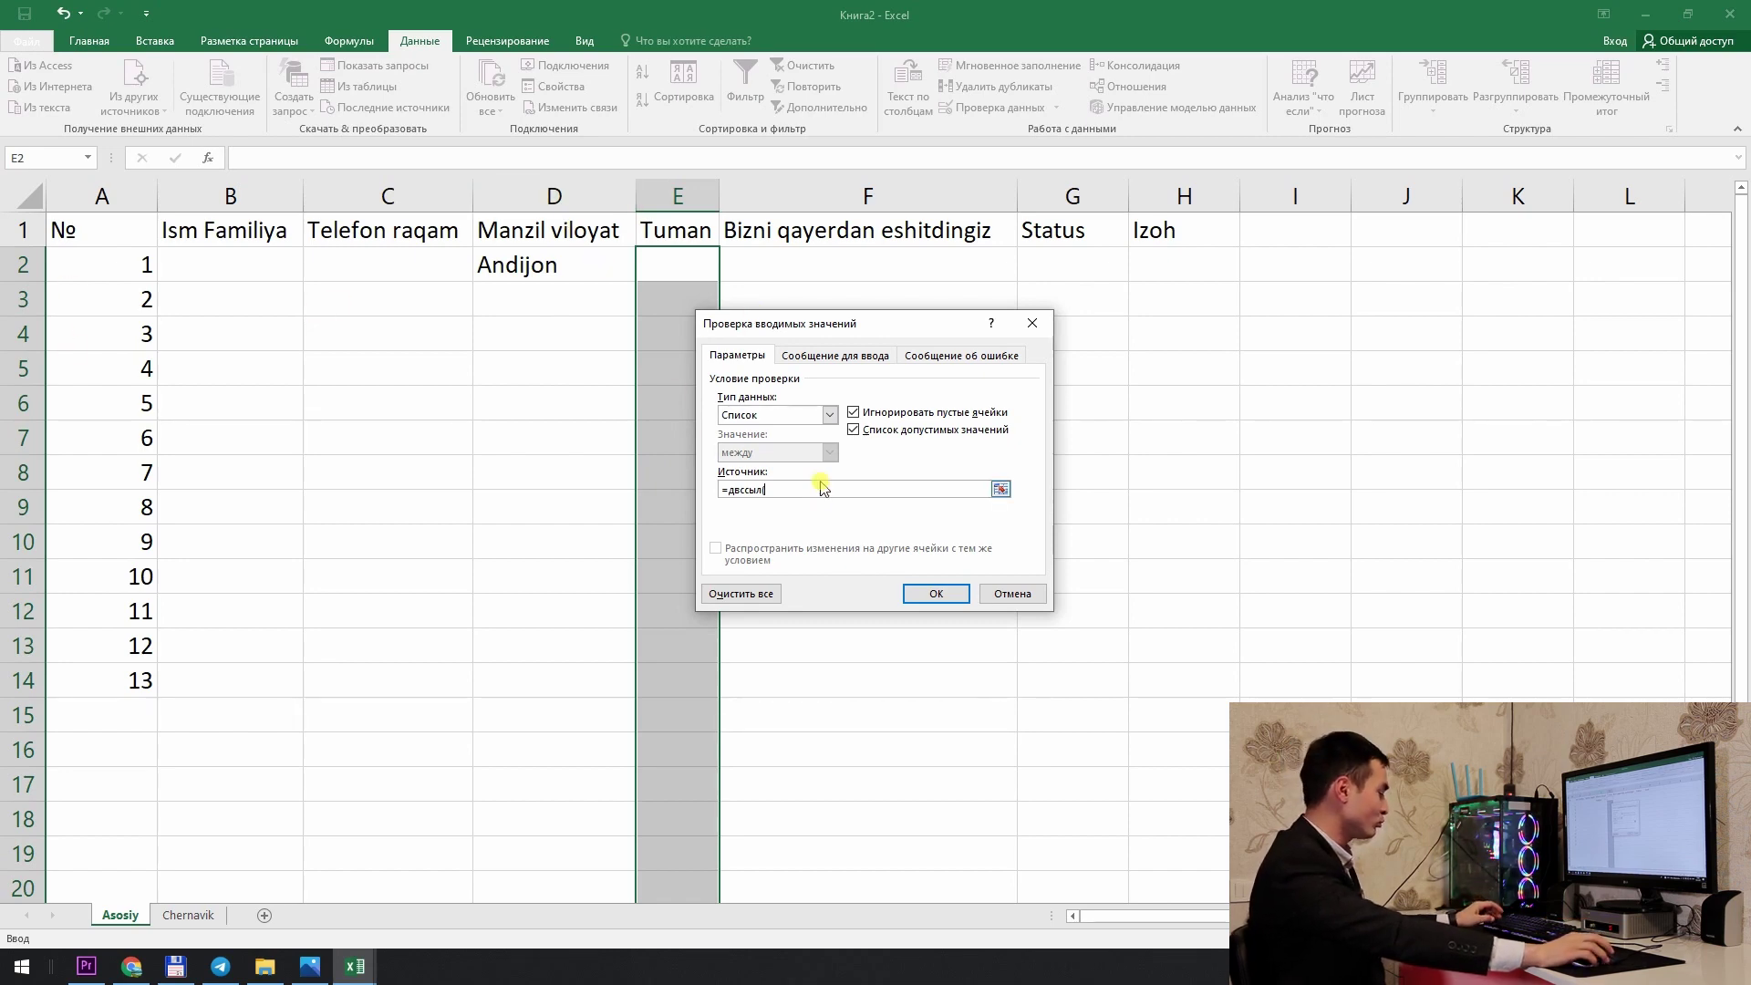
{"action": "type", "text": "(D2)"}
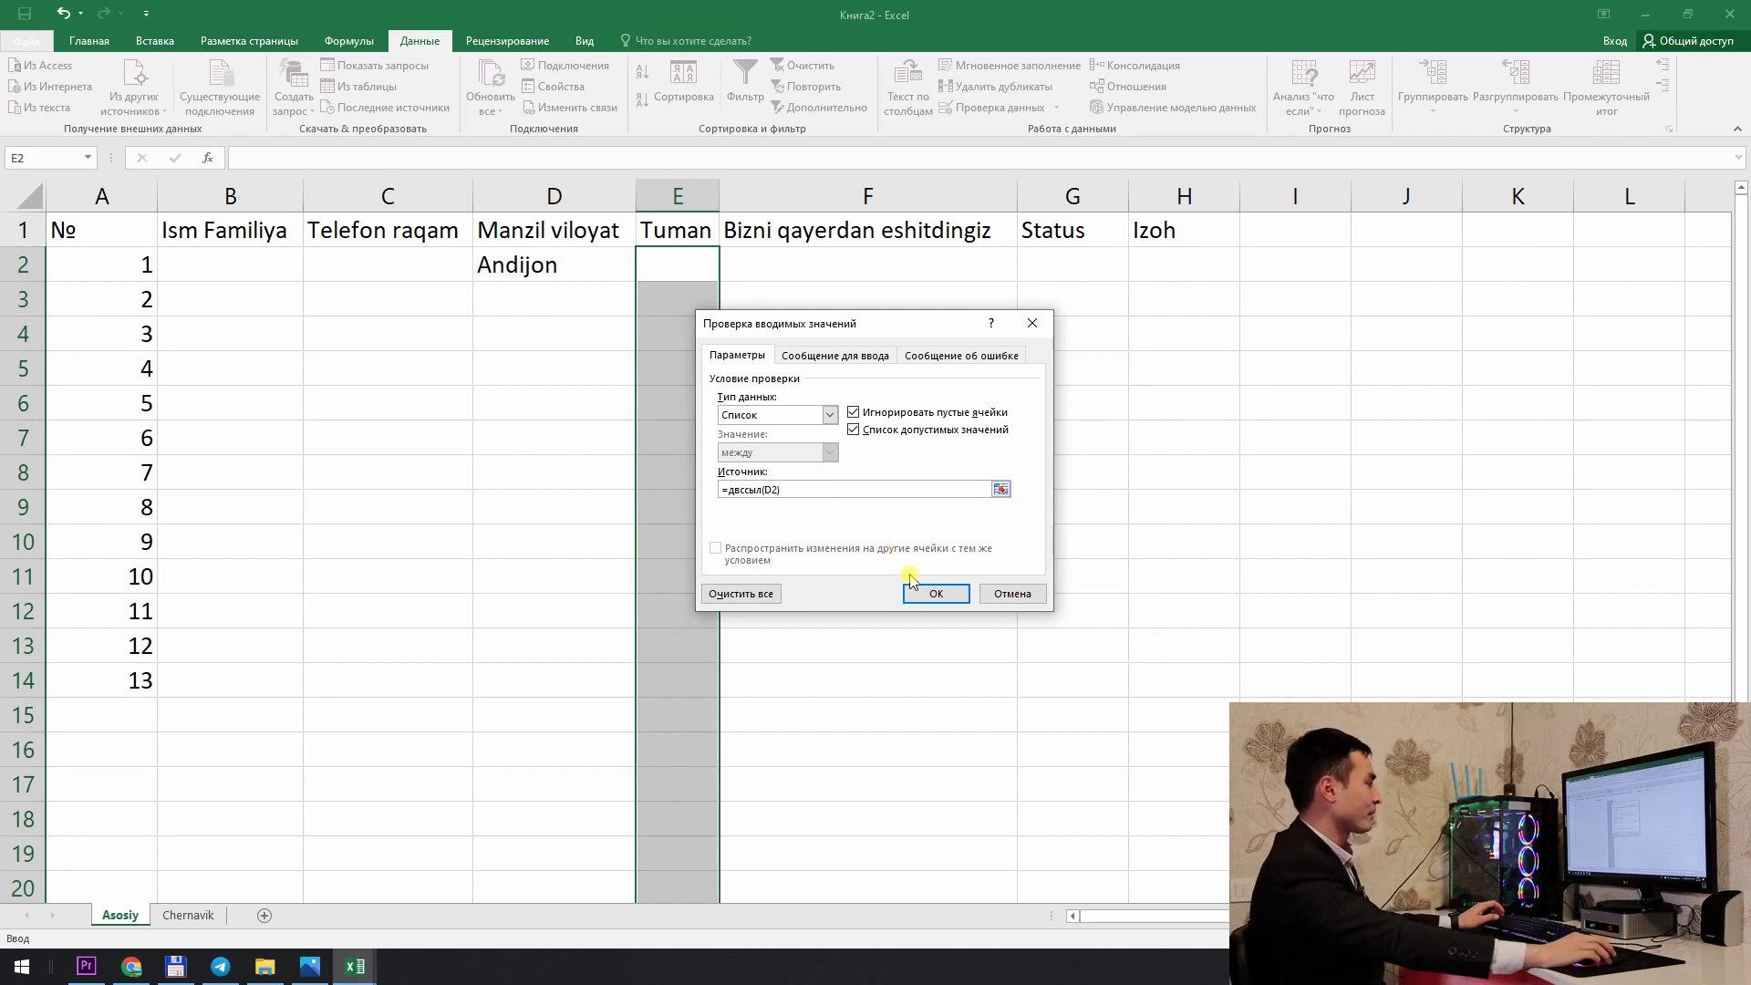
{"action": "left_click", "coordinate": [937, 595]}
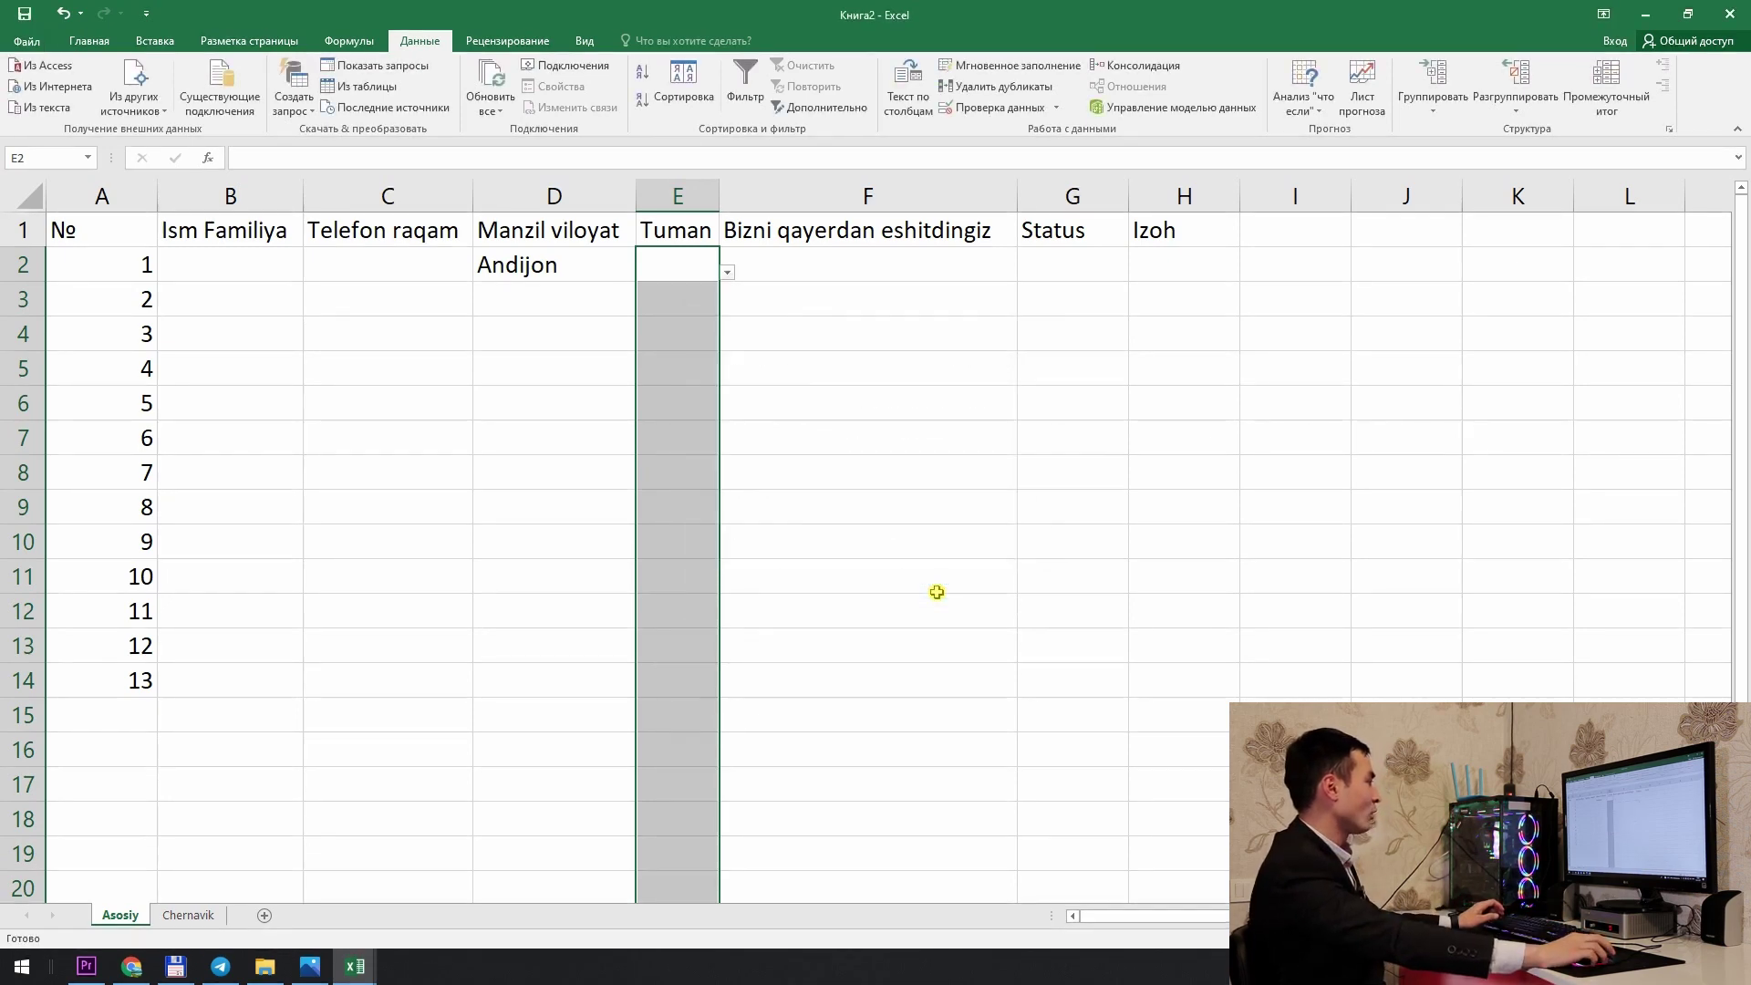
{"action": "left_click", "coordinate": [727, 273]}
{"action": "left_click", "coordinate": [710, 288]}
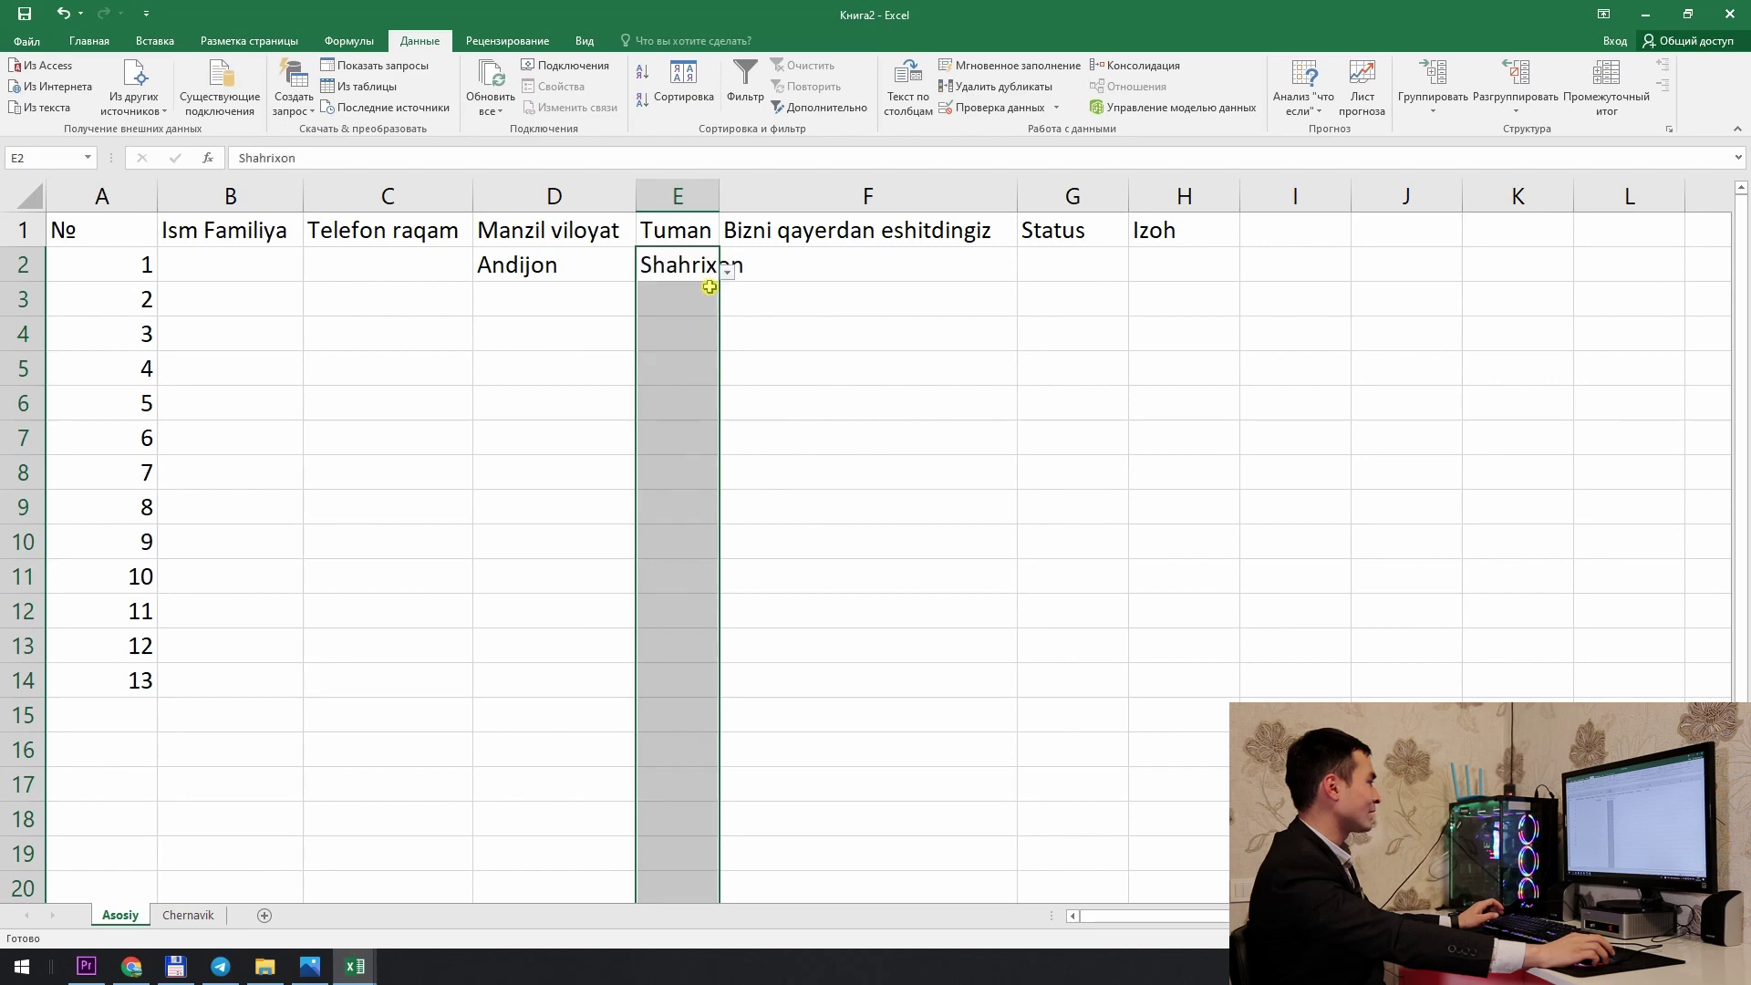
{"action": "left_click_drag", "start_coordinate": [725, 198], "coordinate": [762, 199]}
{"action": "left_click", "coordinate": [764, 272]}
{"action": "left_click", "coordinate": [727, 312]}
{"action": "left_click", "coordinate": [764, 272]}
{"action": "key", "text": "Escape"}
{"action": "left_click_drag", "start_coordinate": [595, 294], "coordinate": [595, 365]}
{"action": "left_click", "coordinate": [596, 295]}
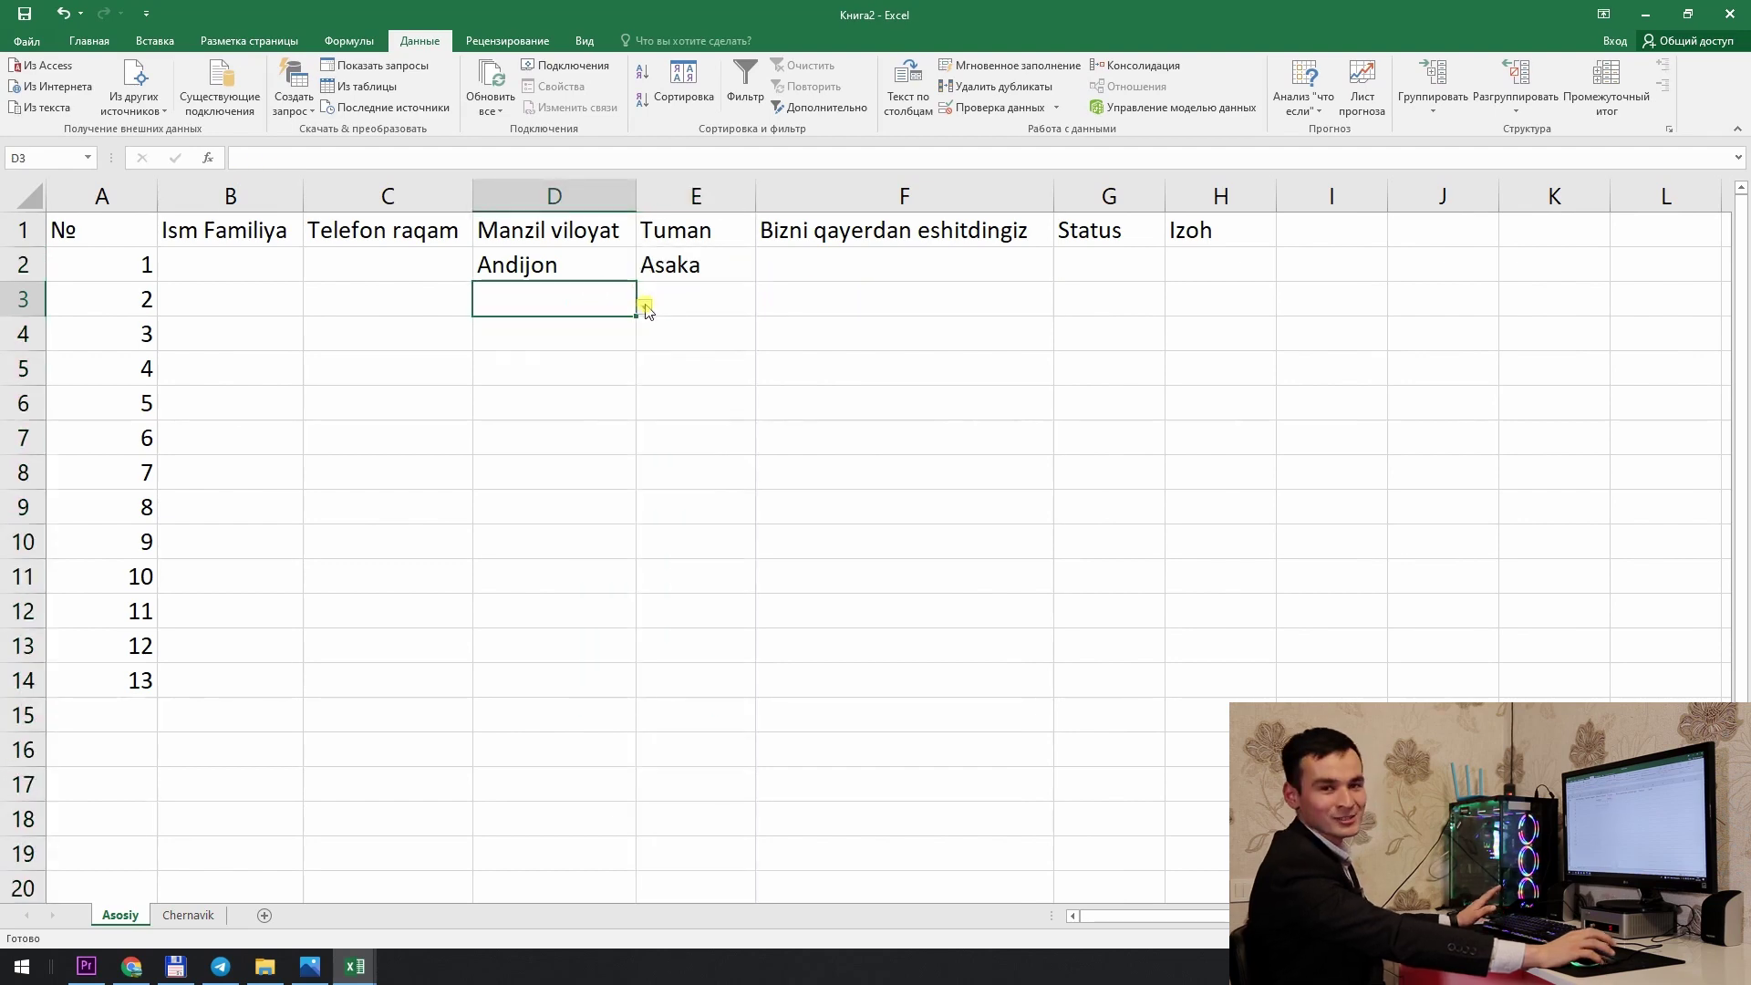
{"action": "left_click", "coordinate": [644, 306]}
{"action": "left_click", "coordinate": [631, 352]}
{"action": "left_click", "coordinate": [729, 297]}
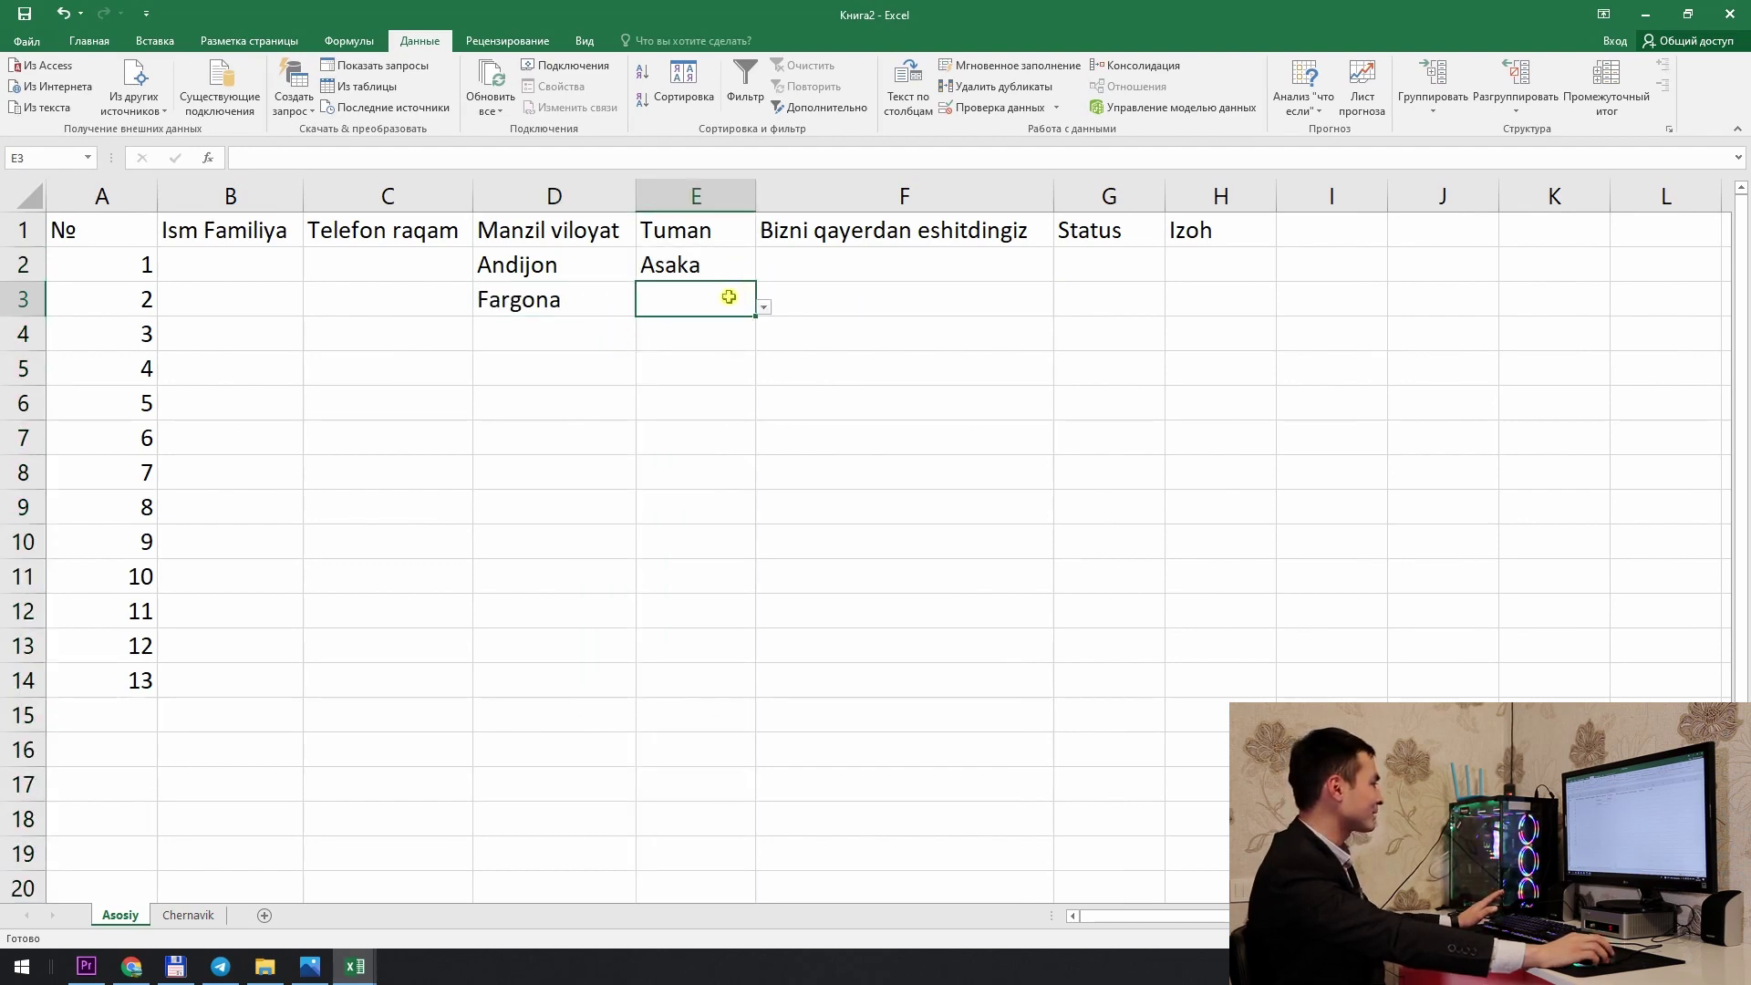
{"action": "left_click", "coordinate": [780, 310]}
{"action": "left_click", "coordinate": [729, 306]}
{"action": "left_click", "coordinate": [763, 307]}
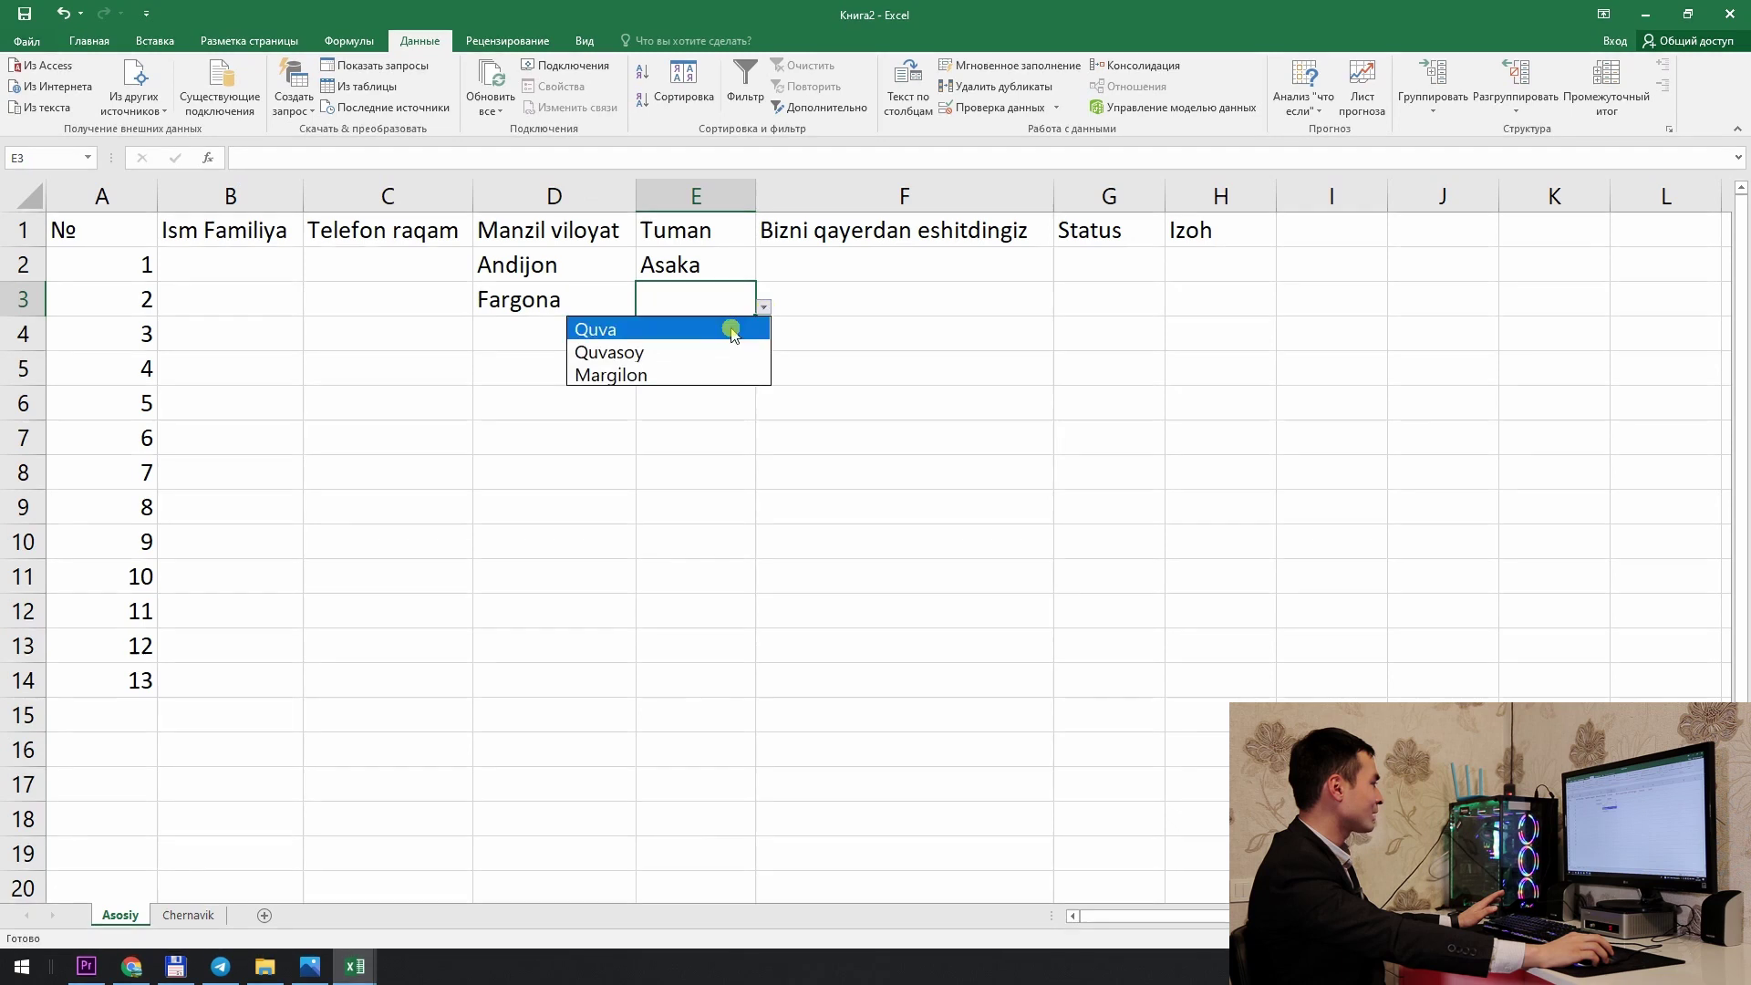
{"action": "left_click", "coordinate": [764, 308]}
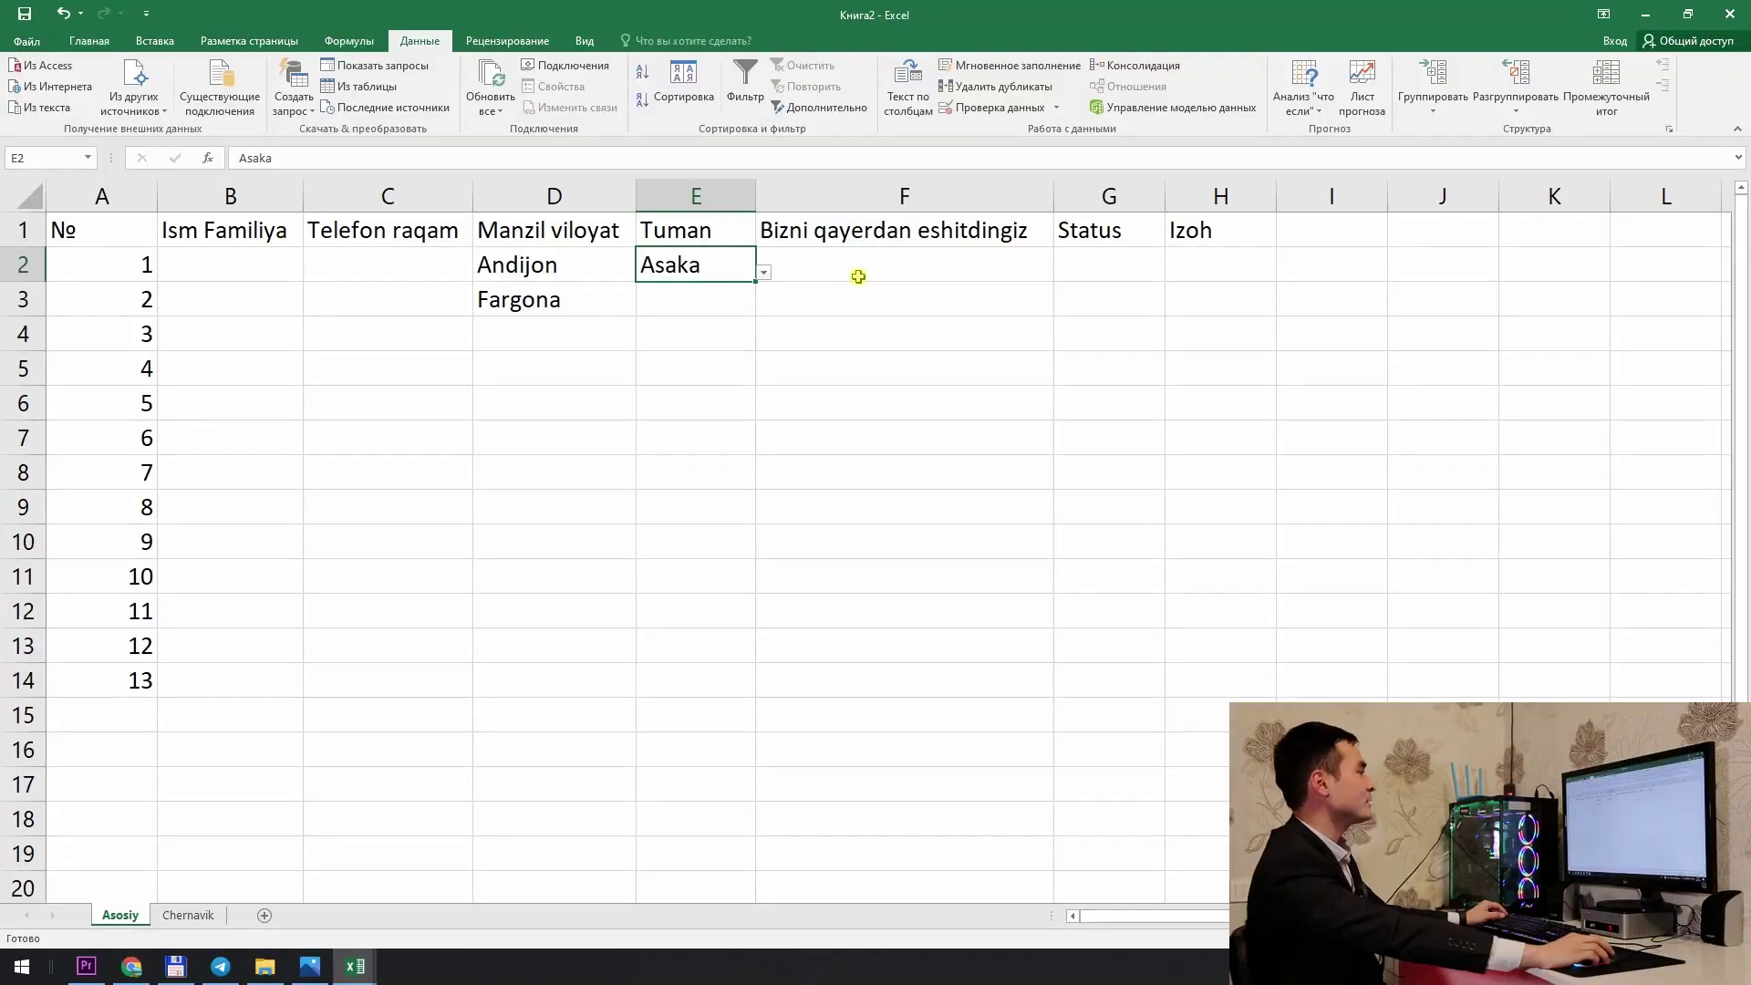
Step: Copy the Bizni qayerdan eshitdingiz header from Asosiy F1 into Chernavik G1 and autofit column G
{"action": "left_click", "coordinate": [878, 240]}
{"action": "left_click", "coordinate": [885, 255]}
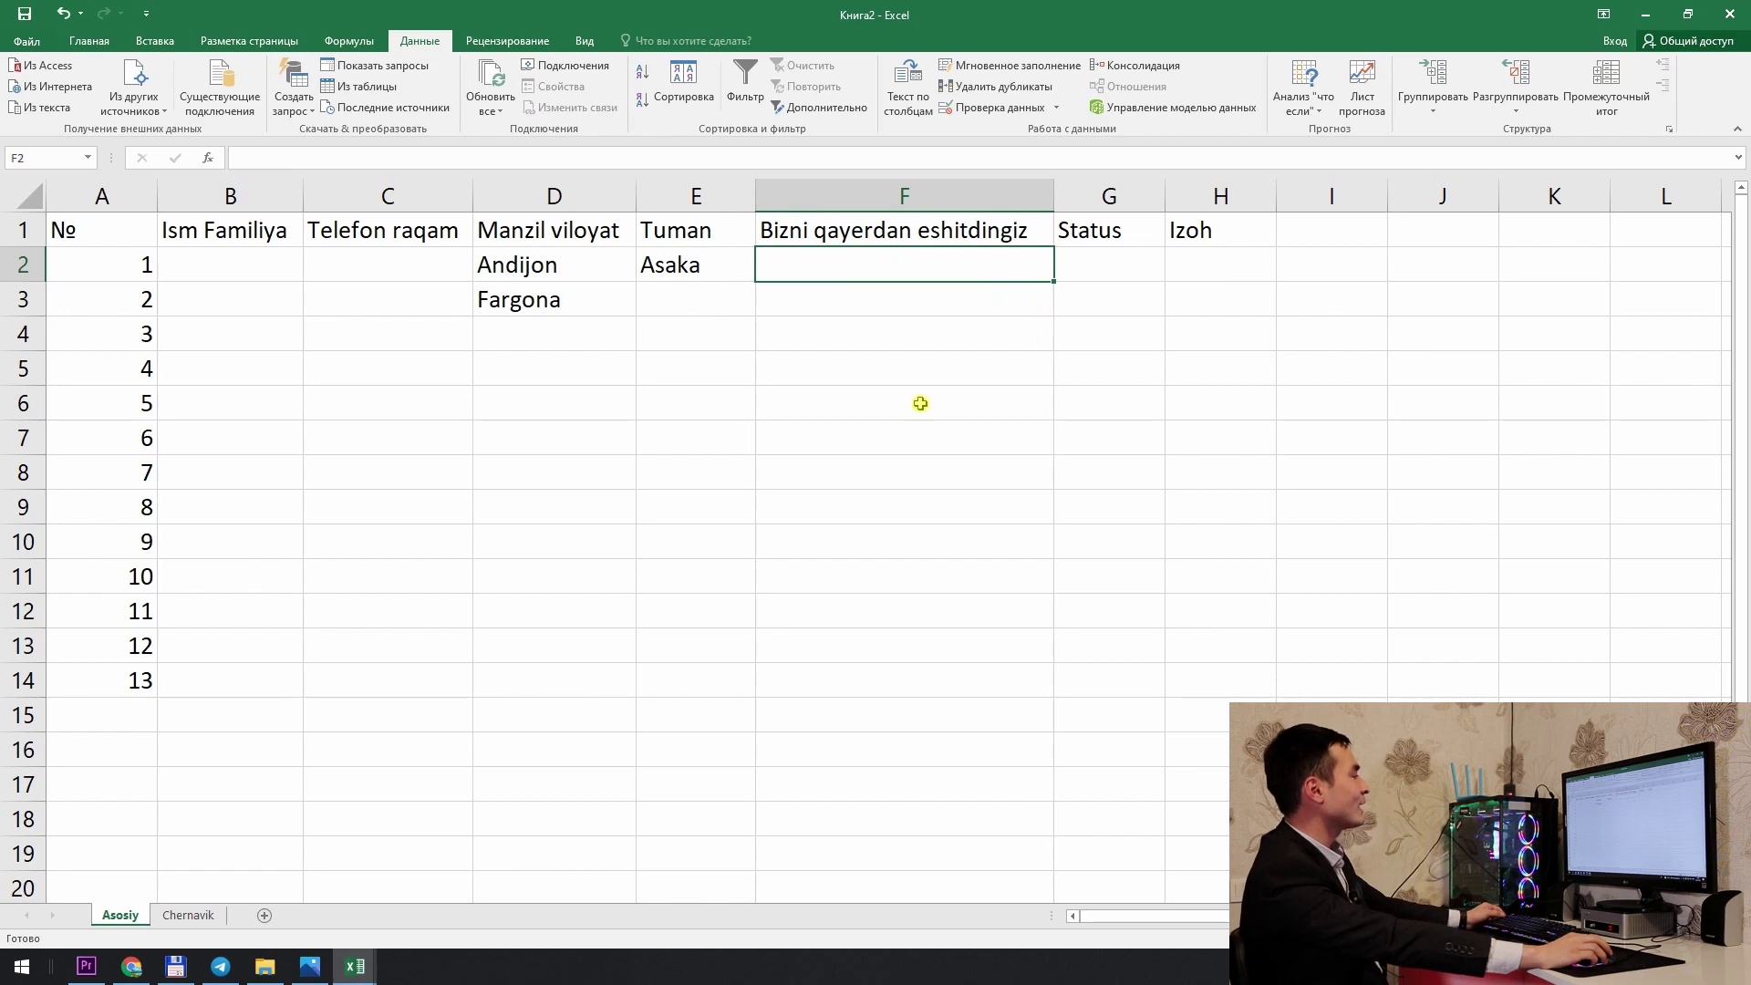
{"action": "left_click", "coordinate": [188, 915]}
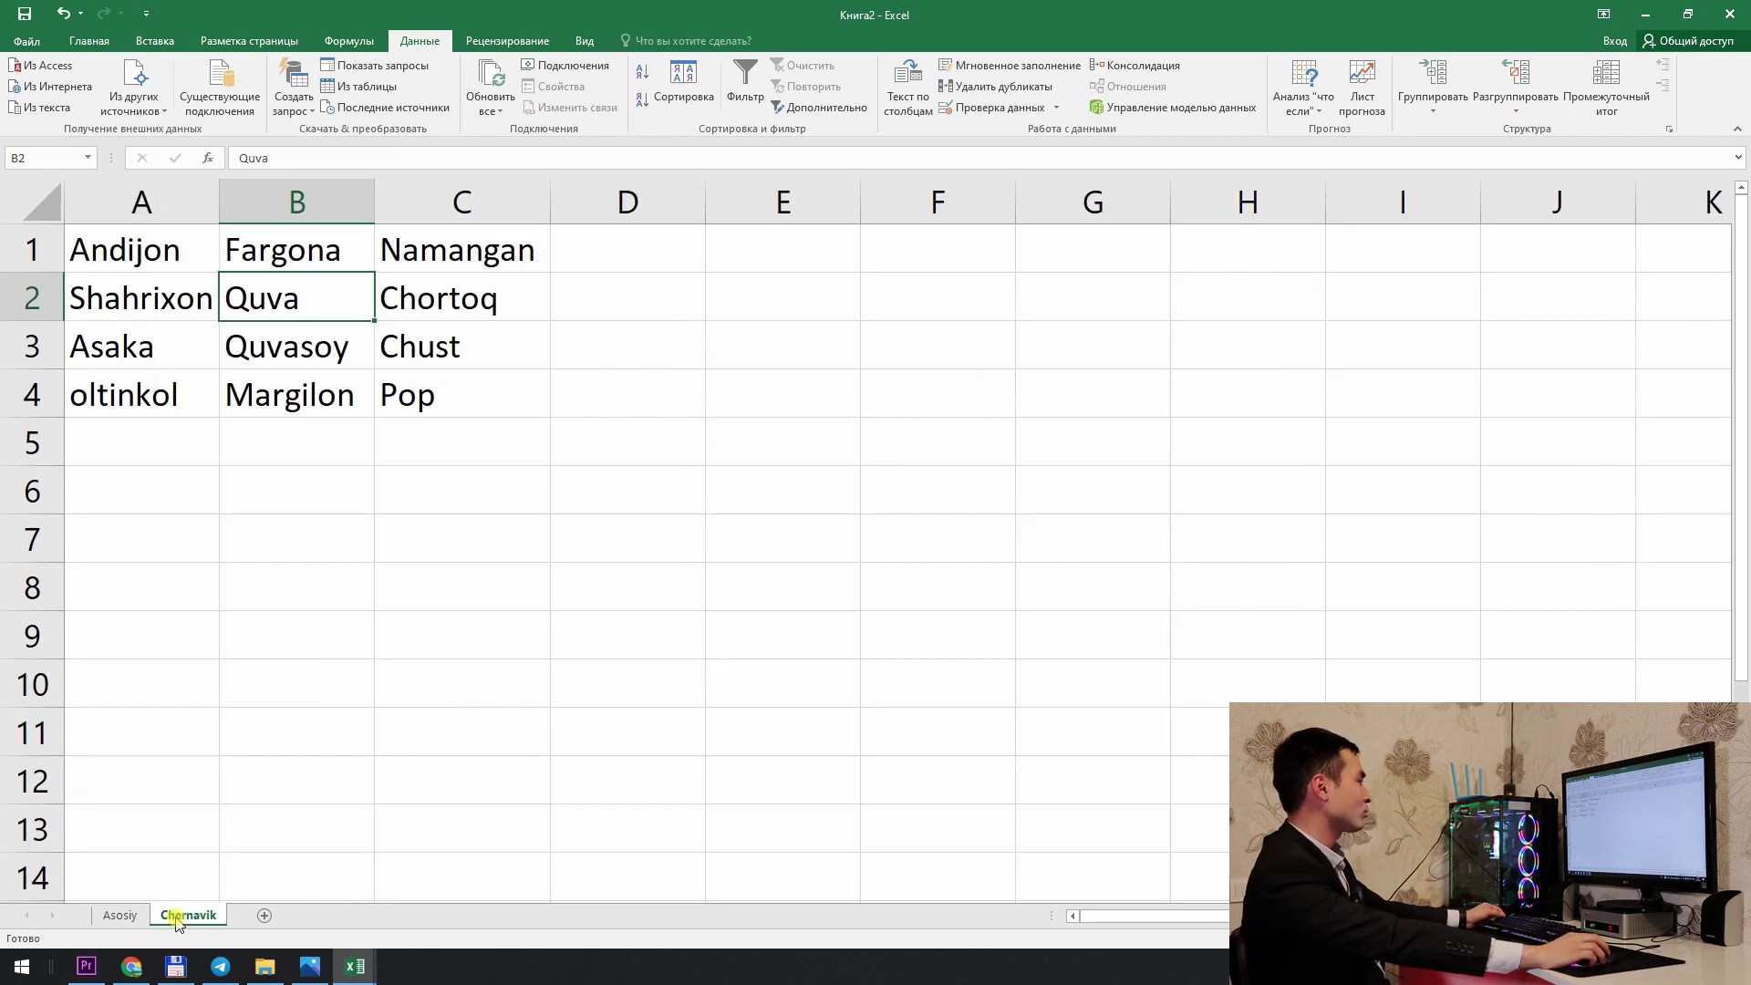
{"action": "left_click", "coordinate": [121, 915]}
{"action": "left_click", "coordinate": [1022, 239]}
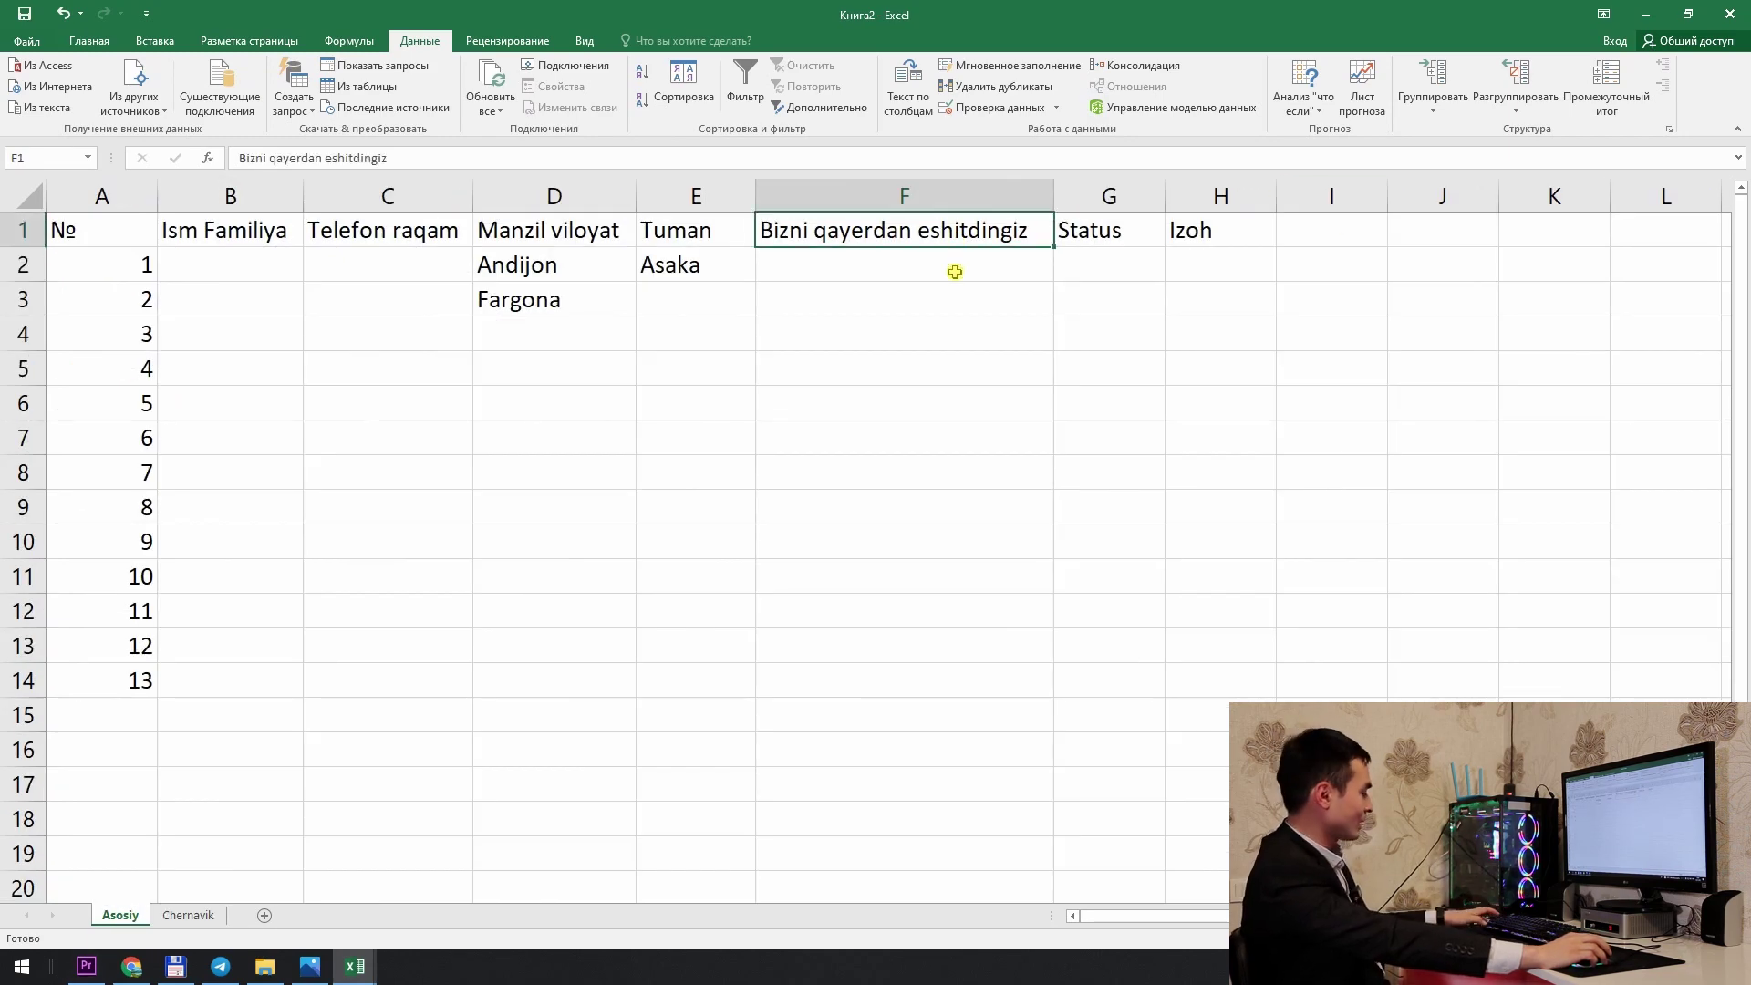
{"action": "key", "text": "ctrl+c"}
{"action": "left_click", "coordinate": [188, 915]}
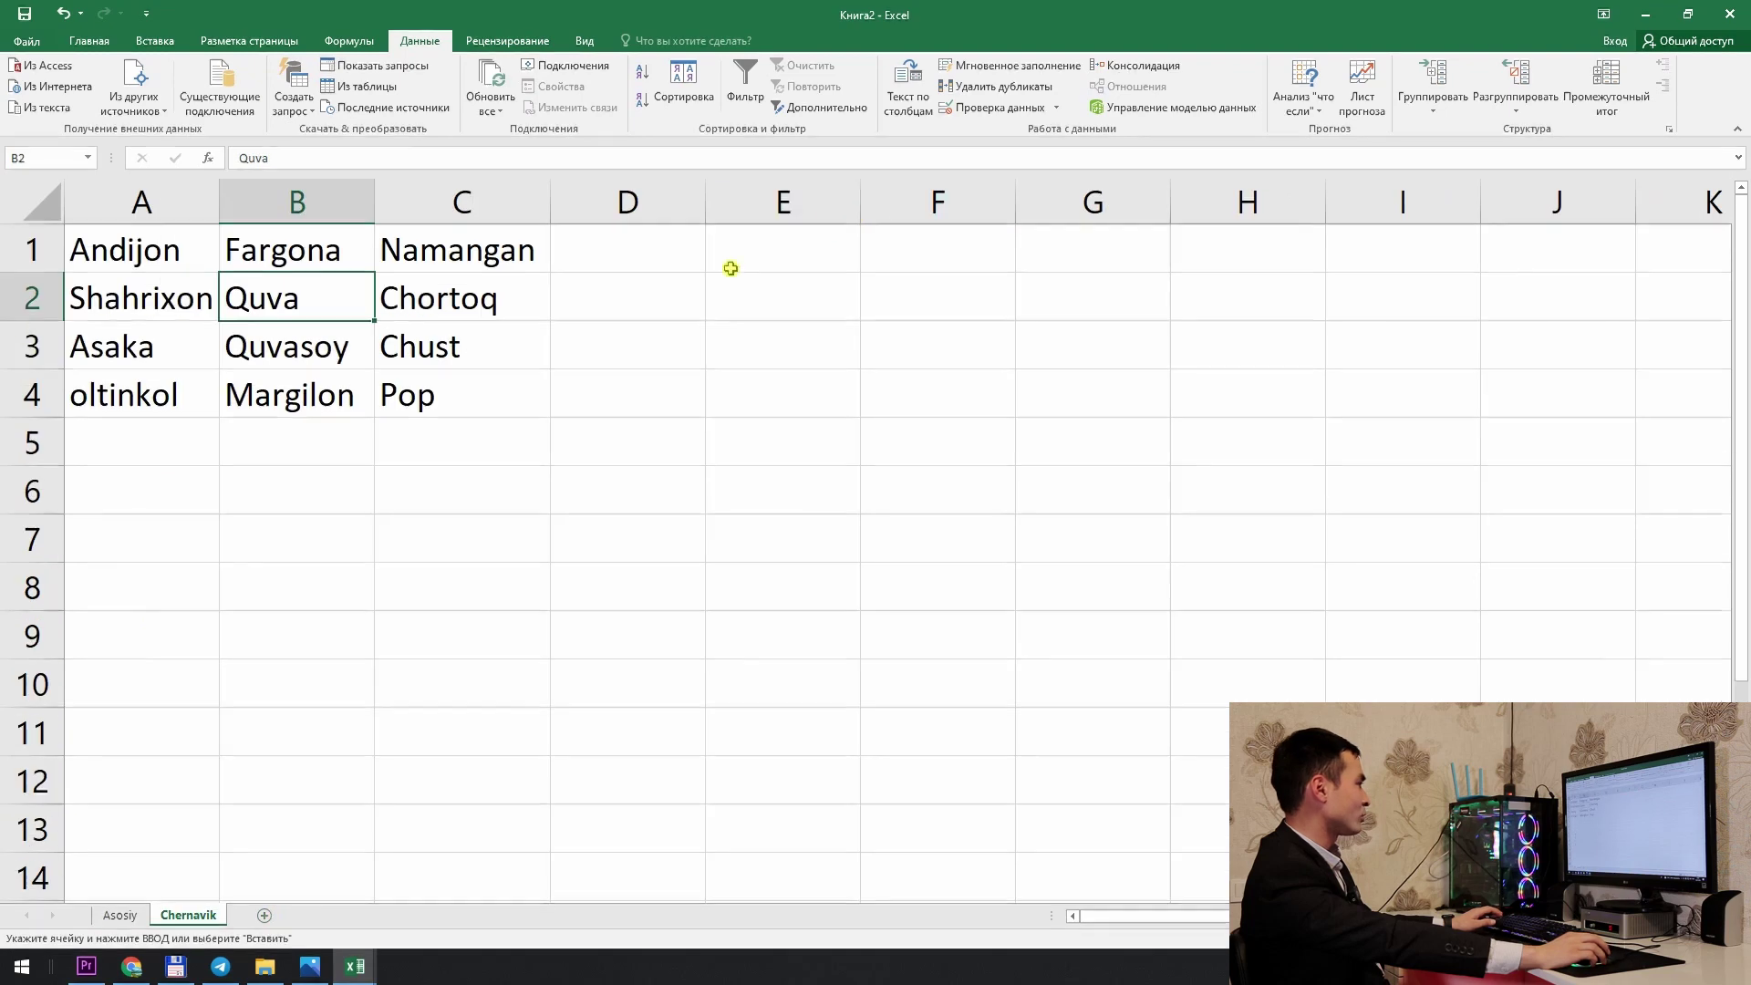
{"action": "left_click", "coordinate": [1068, 262]}
{"action": "key", "text": "ctrl+v"}
{"action": "left_click", "coordinate": [1073, 293]}
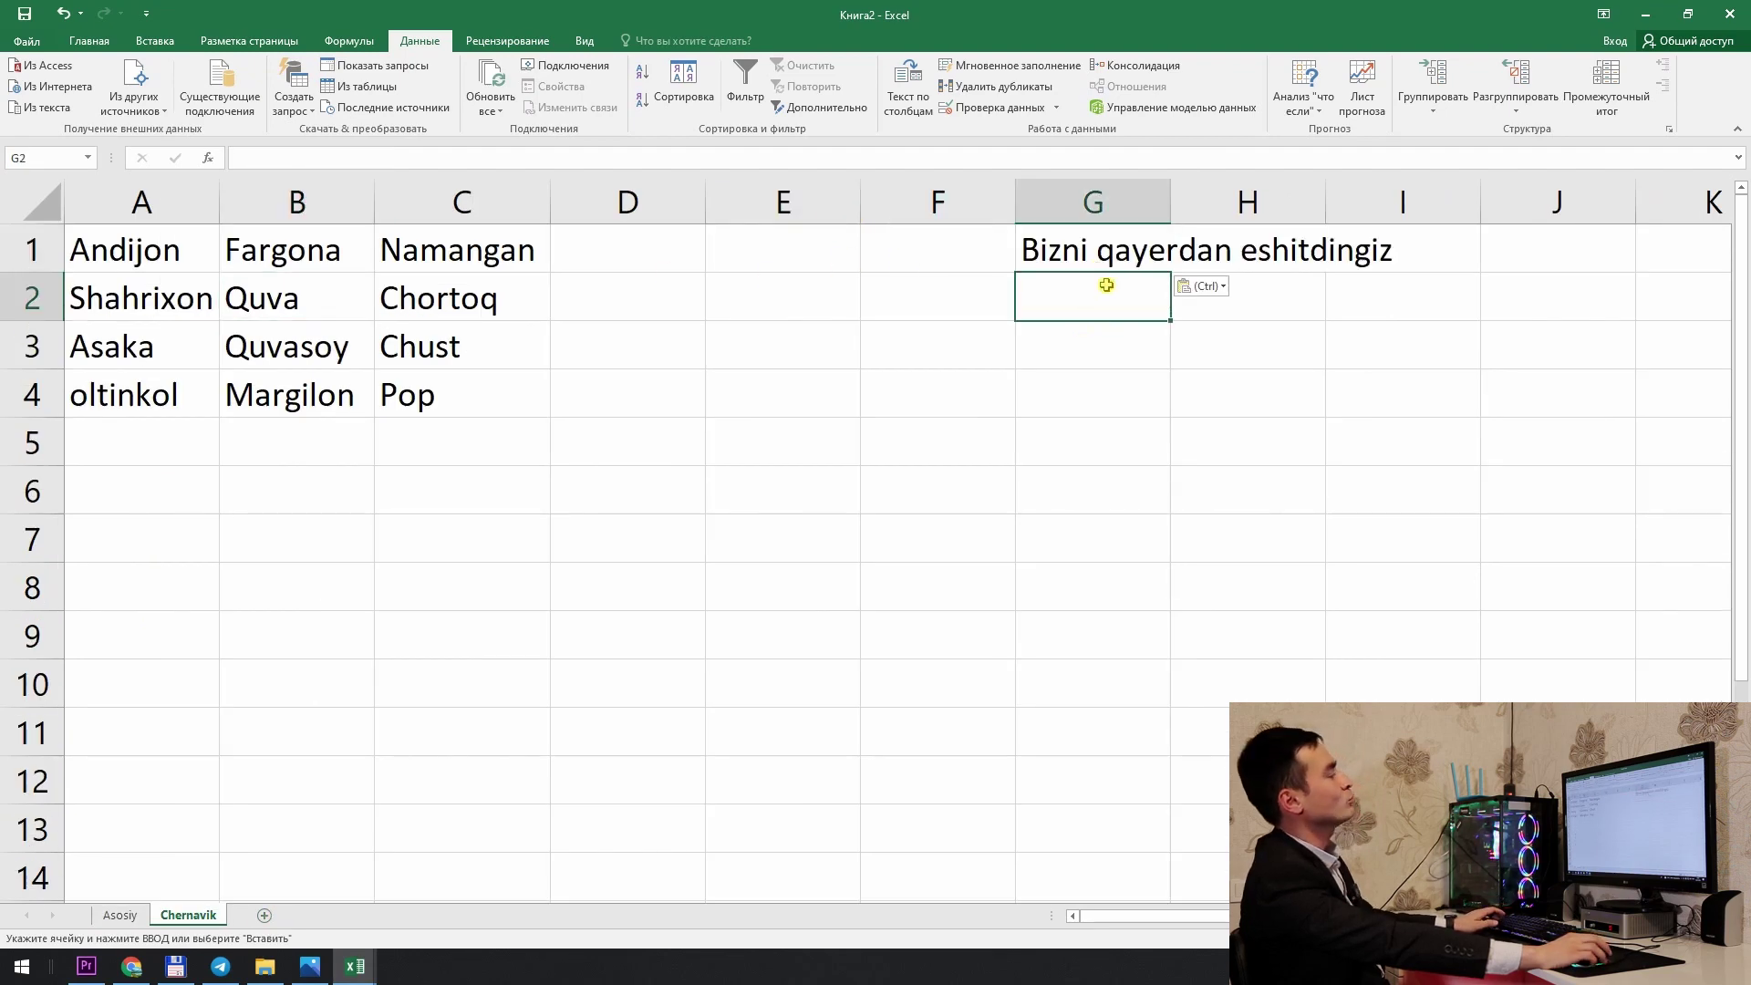
{"action": "double_click", "coordinate": [1171, 204]}
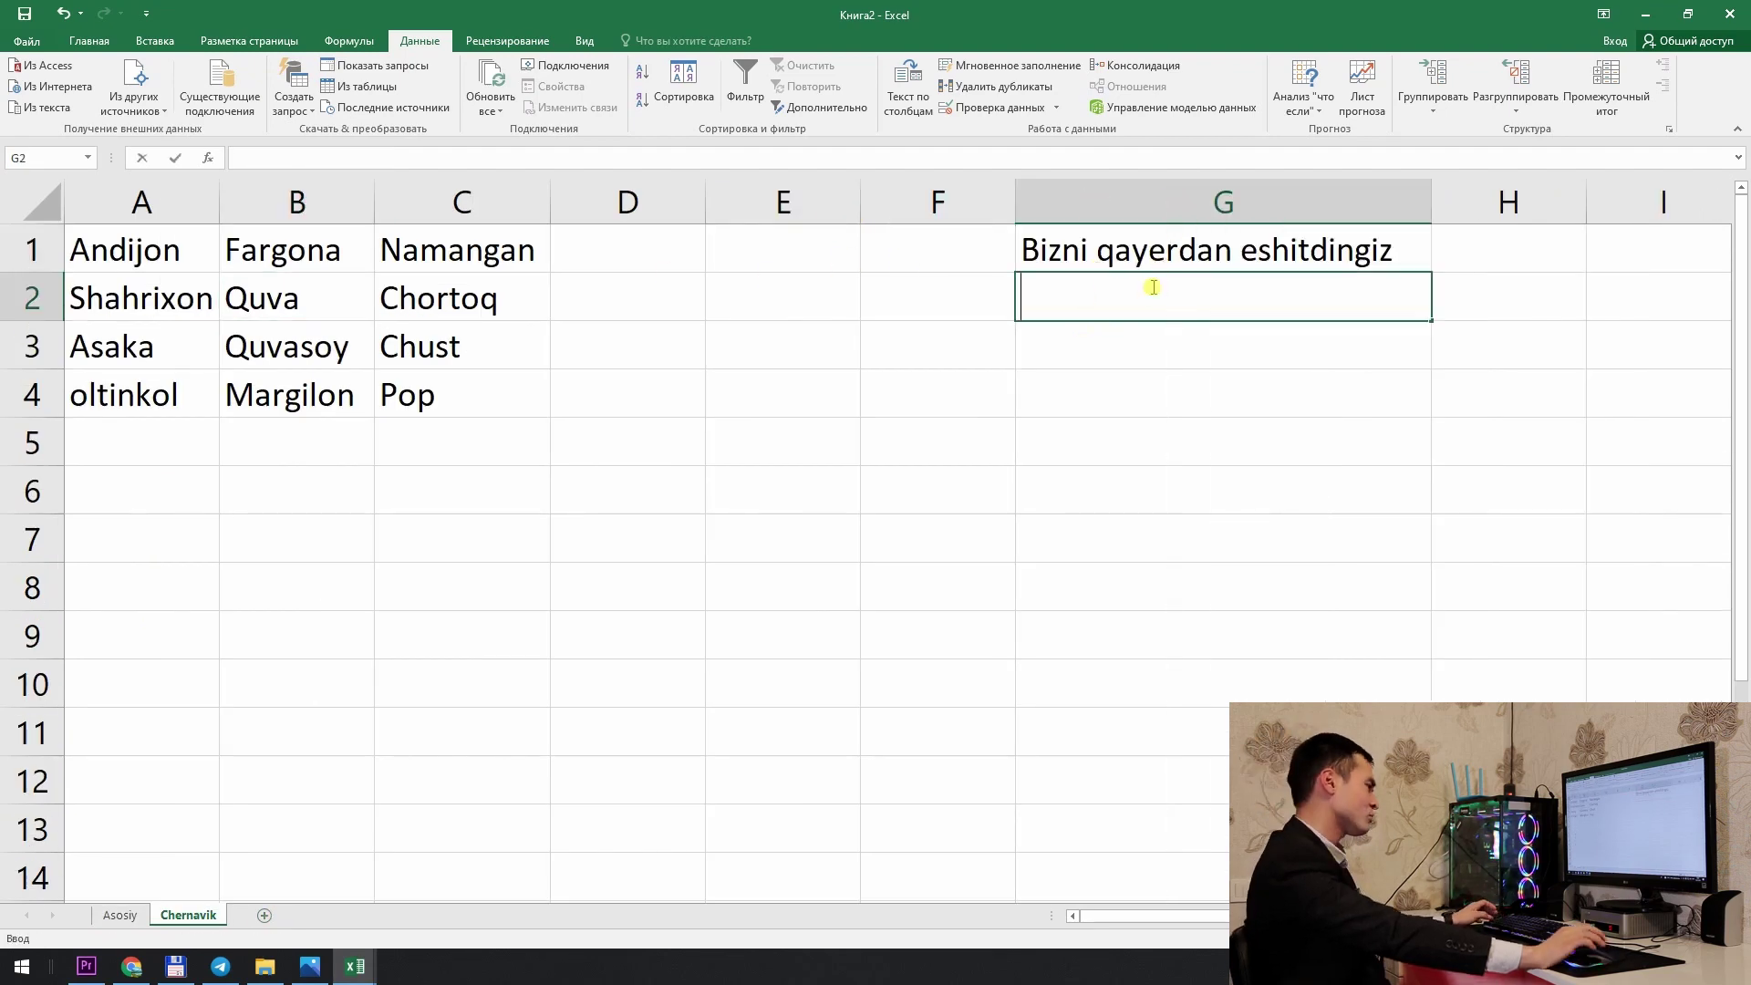
Step: Enter Telegram, Instagram, You Tube, Banner, Do'sti and Boshqalar in G2:G7
{"action": "double_click", "coordinate": [1153, 287]}
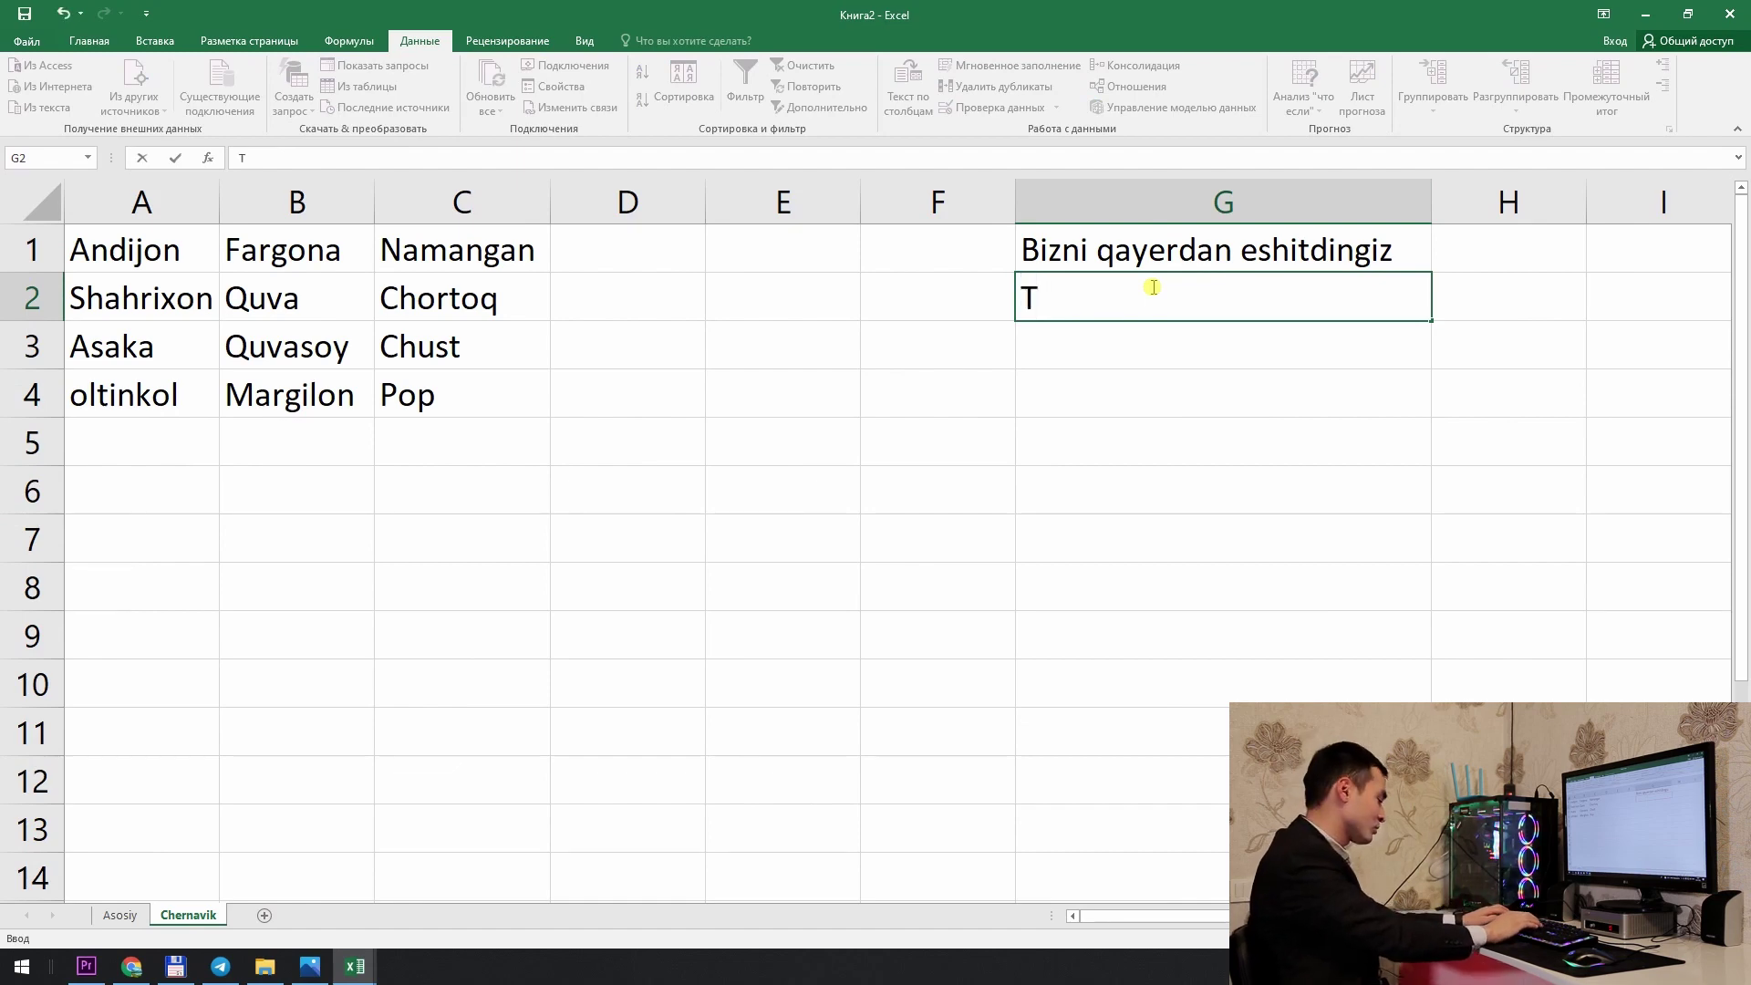
{"action": "type", "text": "Telegrqa"}
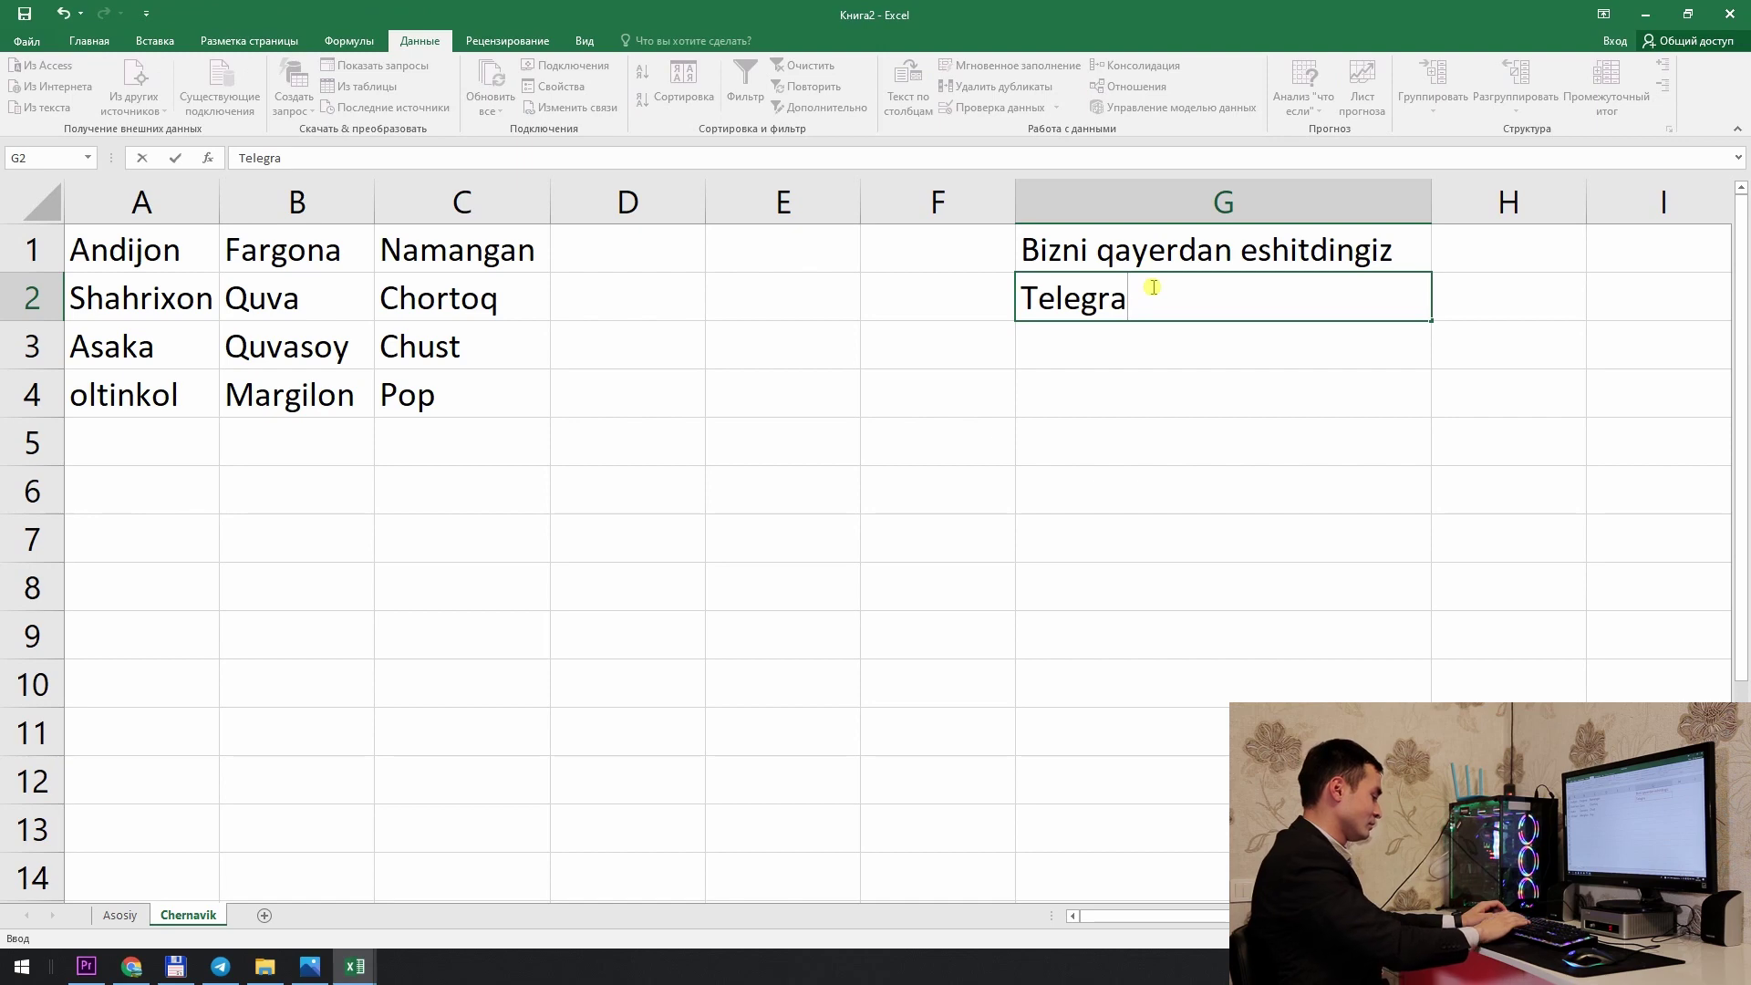
{"action": "key", "text": "Return"}
{"action": "type", "text": "Instagram"}
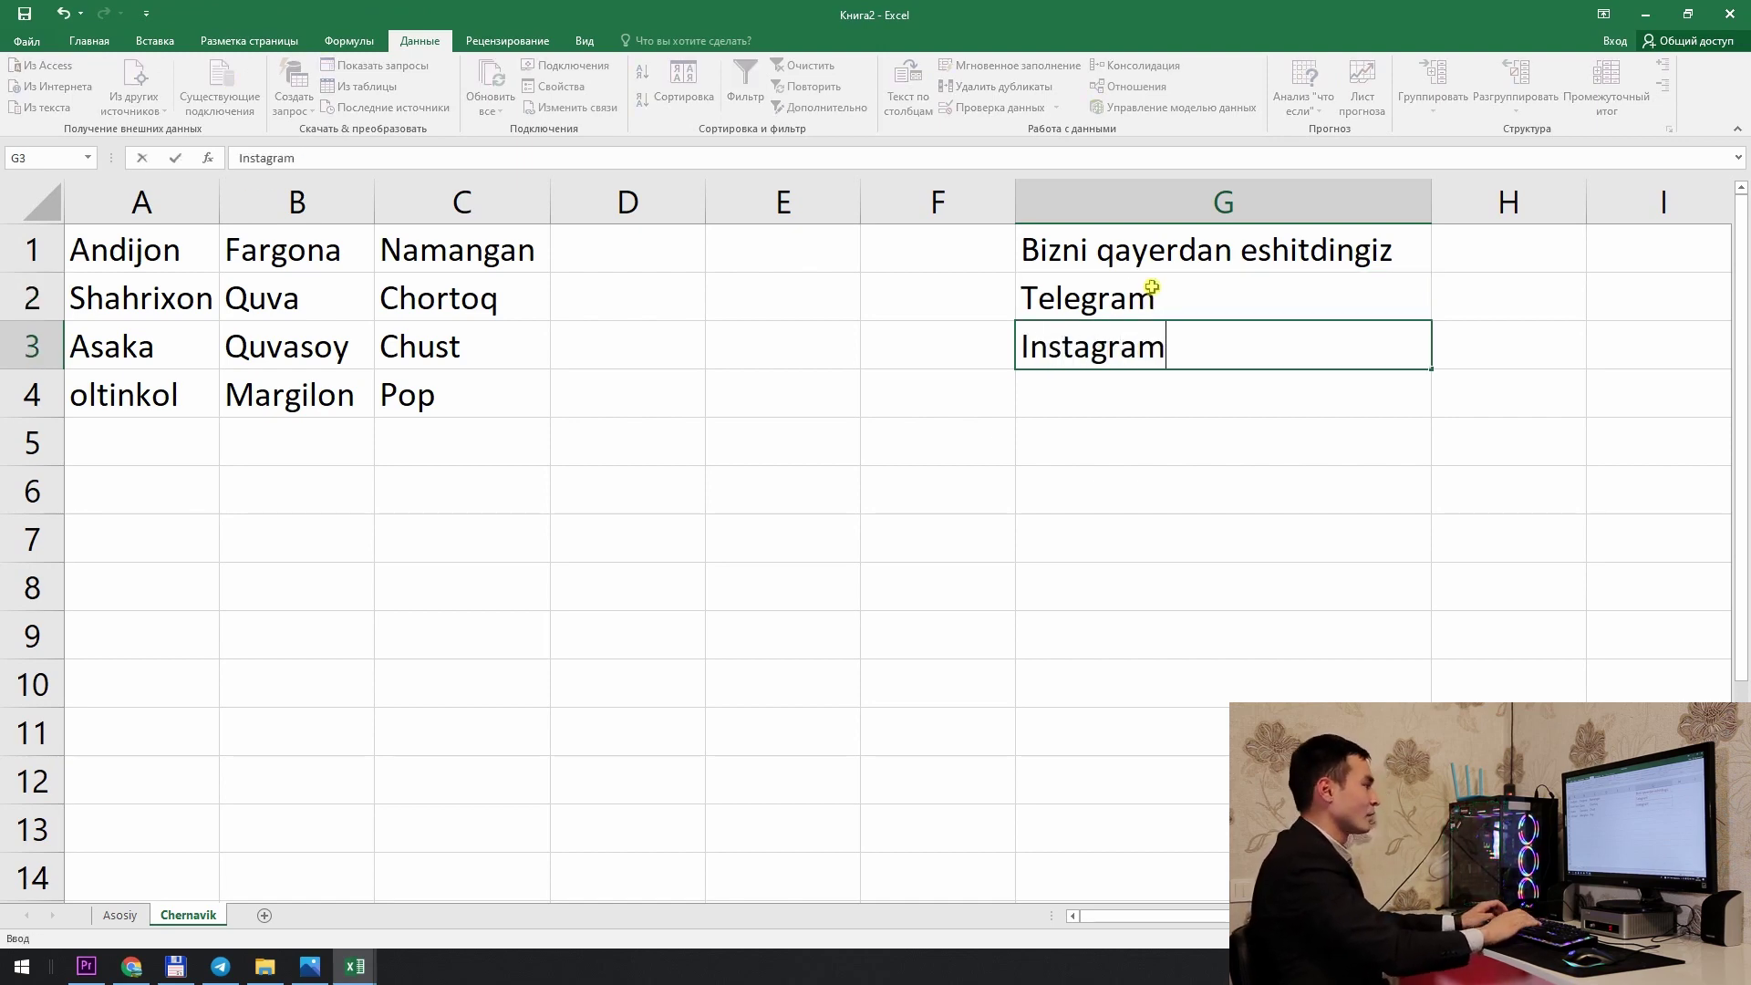
{"action": "key", "text": "Return"}
{"action": "type", "text": "You Tu"}
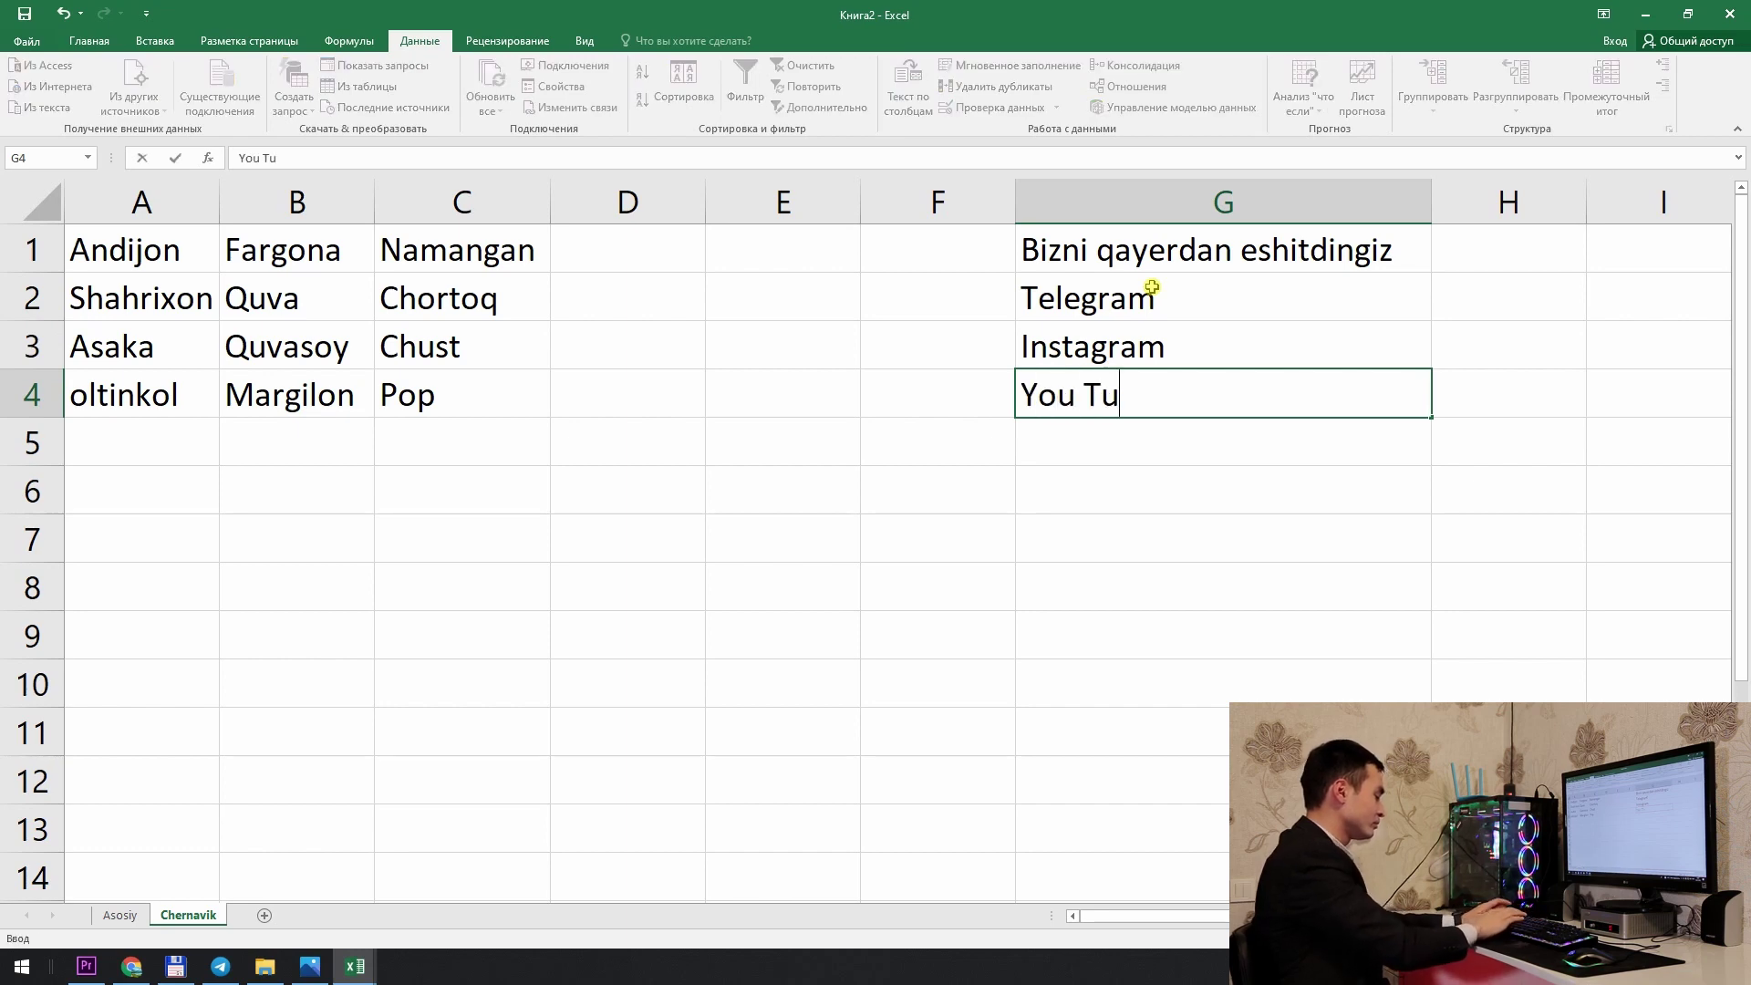
{"action": "type", "text": "vbe"}
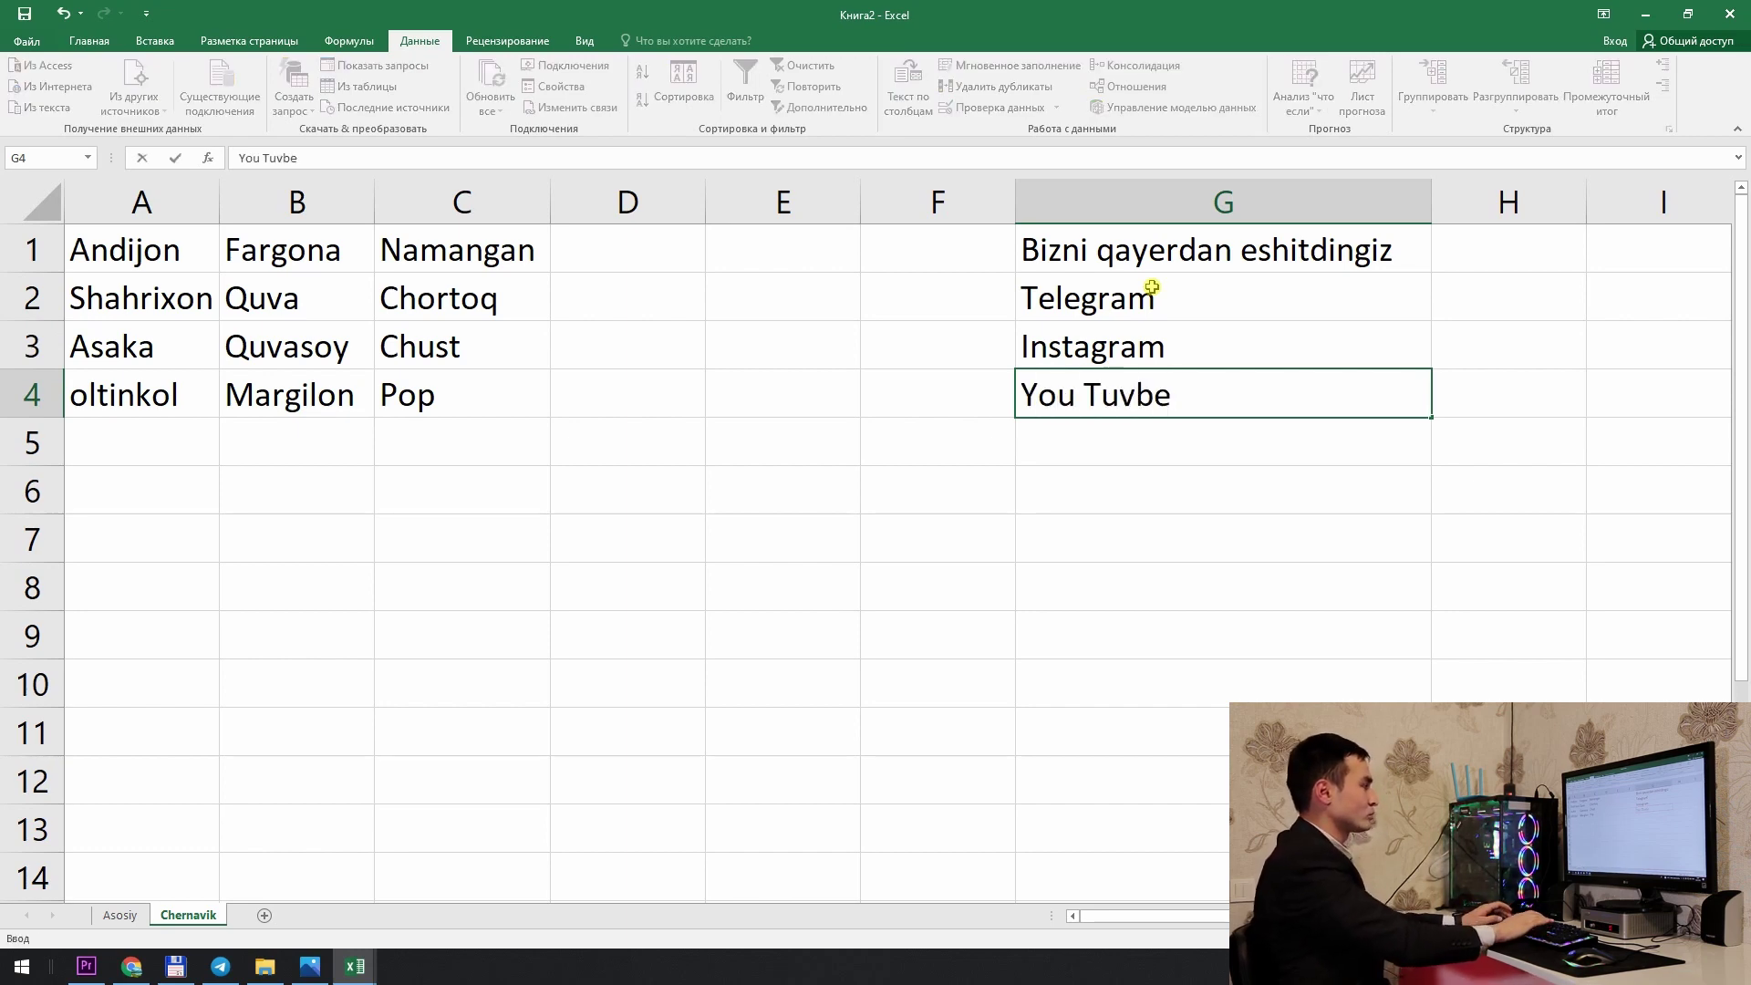
{"action": "key", "text": "BackSpace"}
{"action": "key", "text": "BackSpace"}
{"action": "key", "text": "BackSpace"}
{"action": "type", "text": "be"}
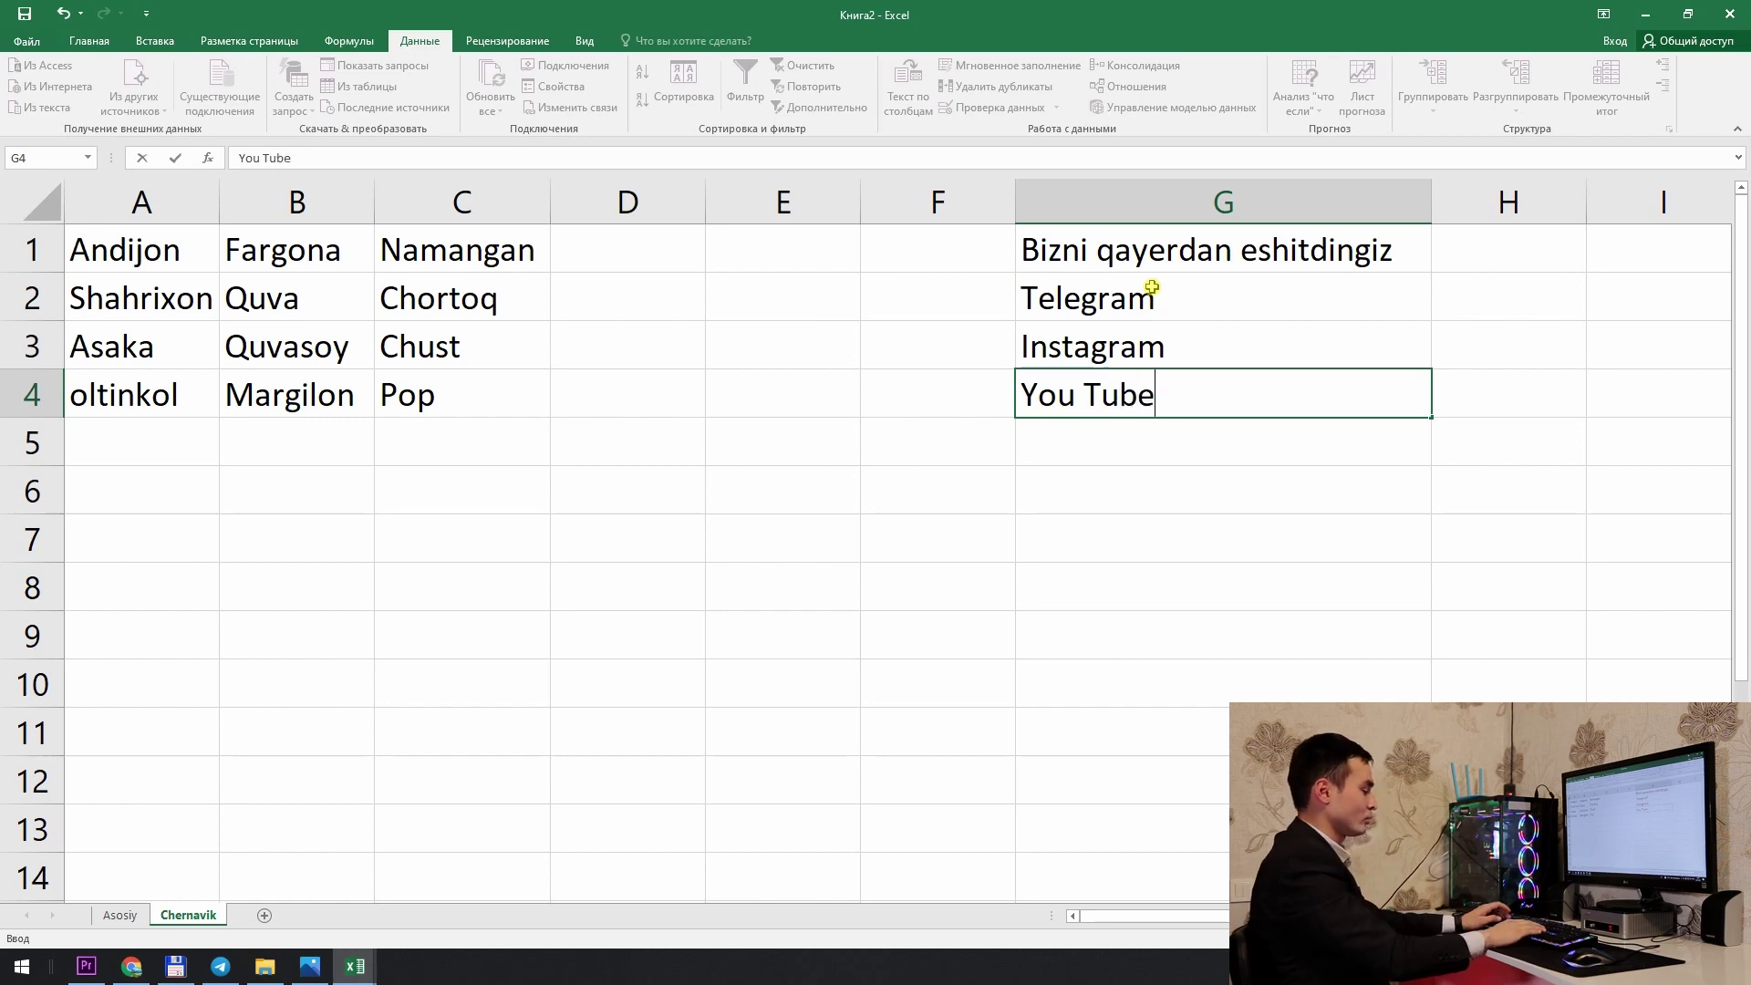
{"action": "key", "text": "Return"}
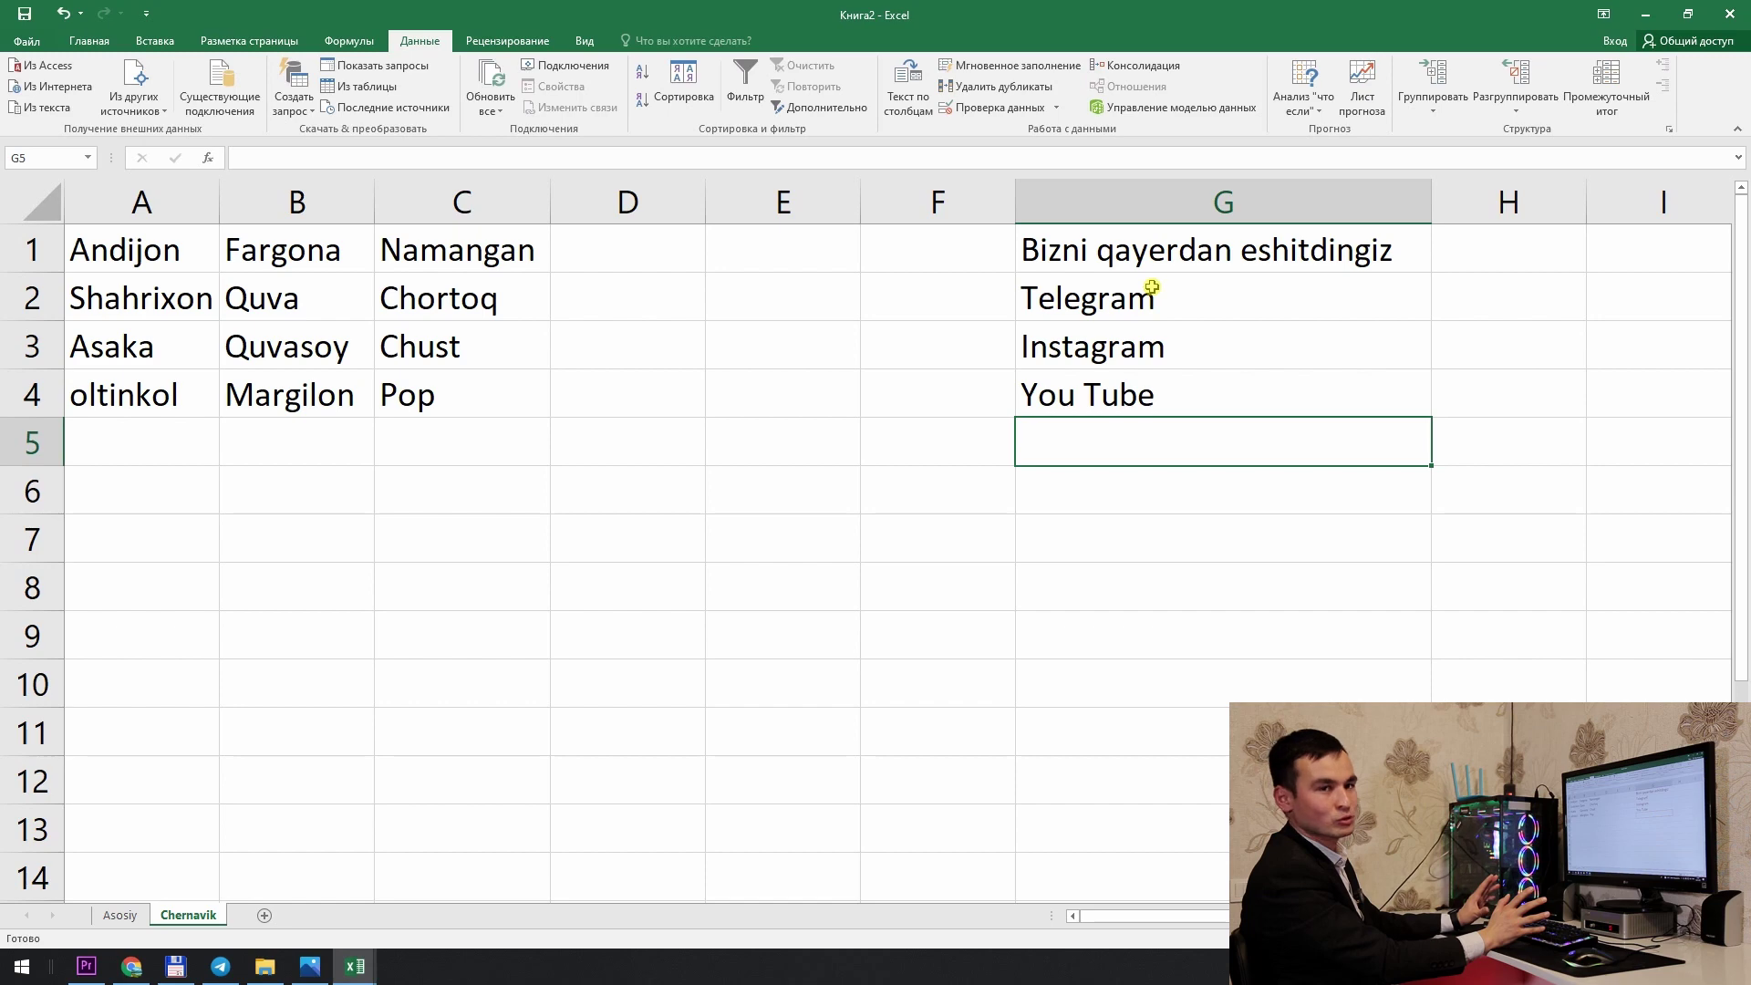
{"action": "type", "text": "Banner"}
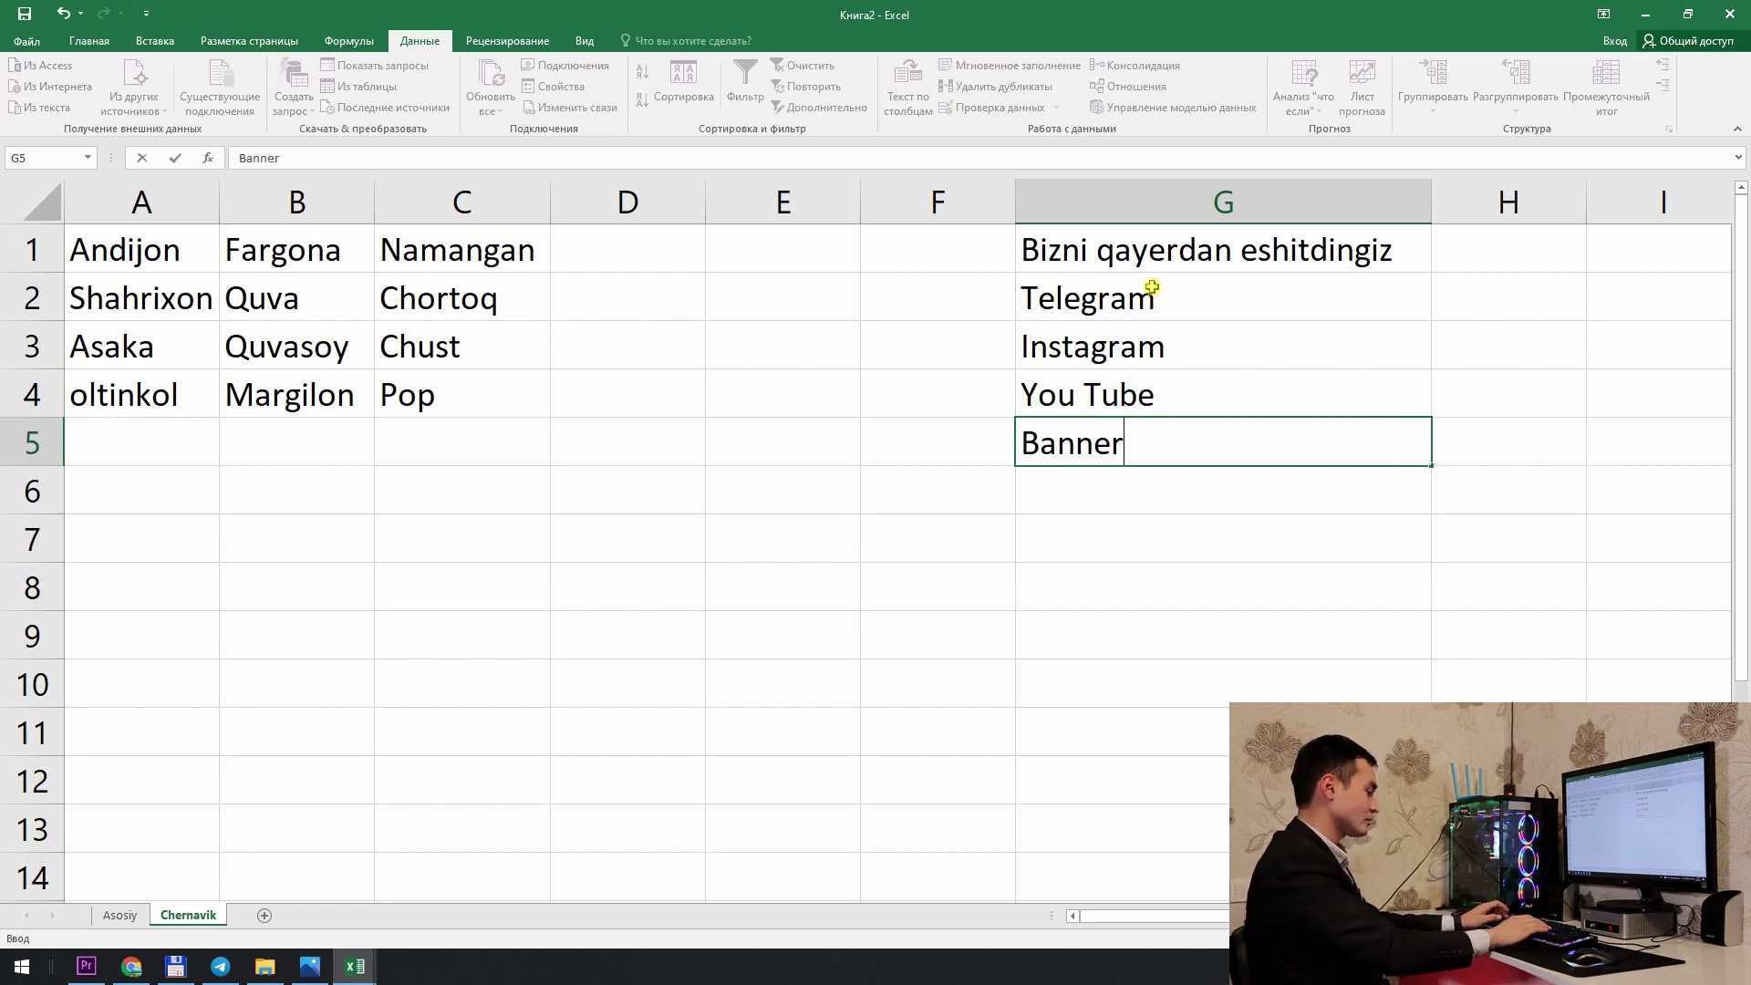
{"action": "key", "text": "Return"}
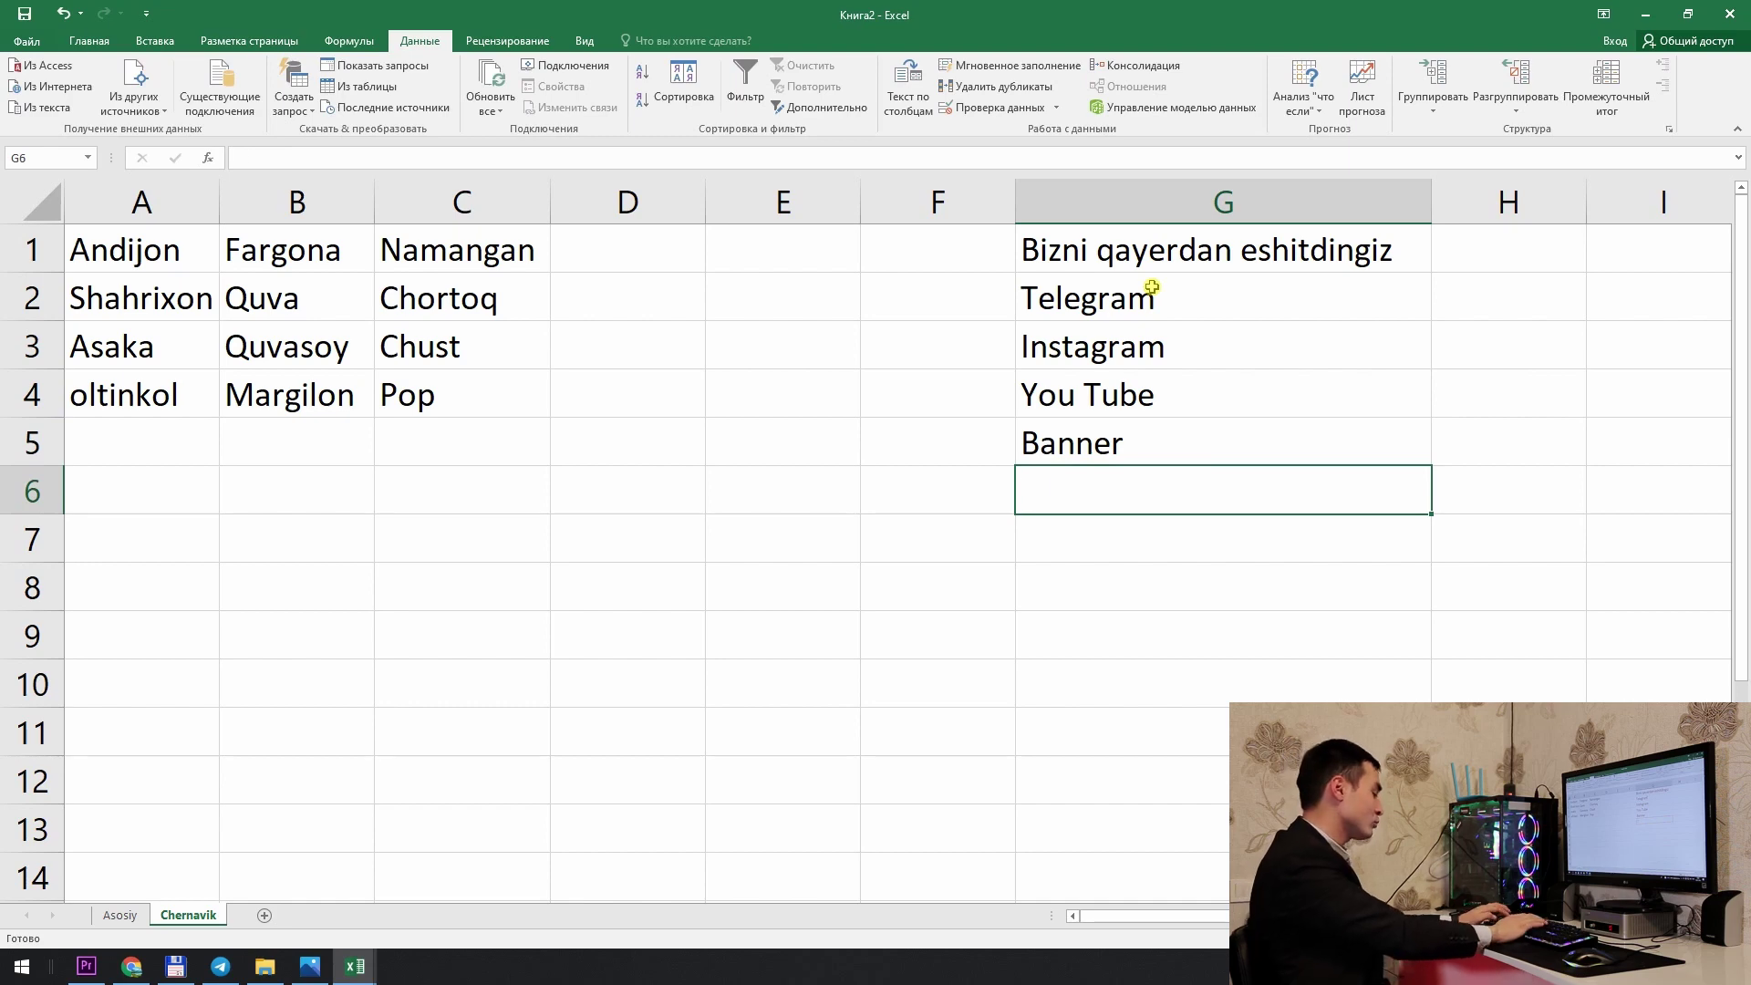
{"action": "type", "text": "Do'sti"}
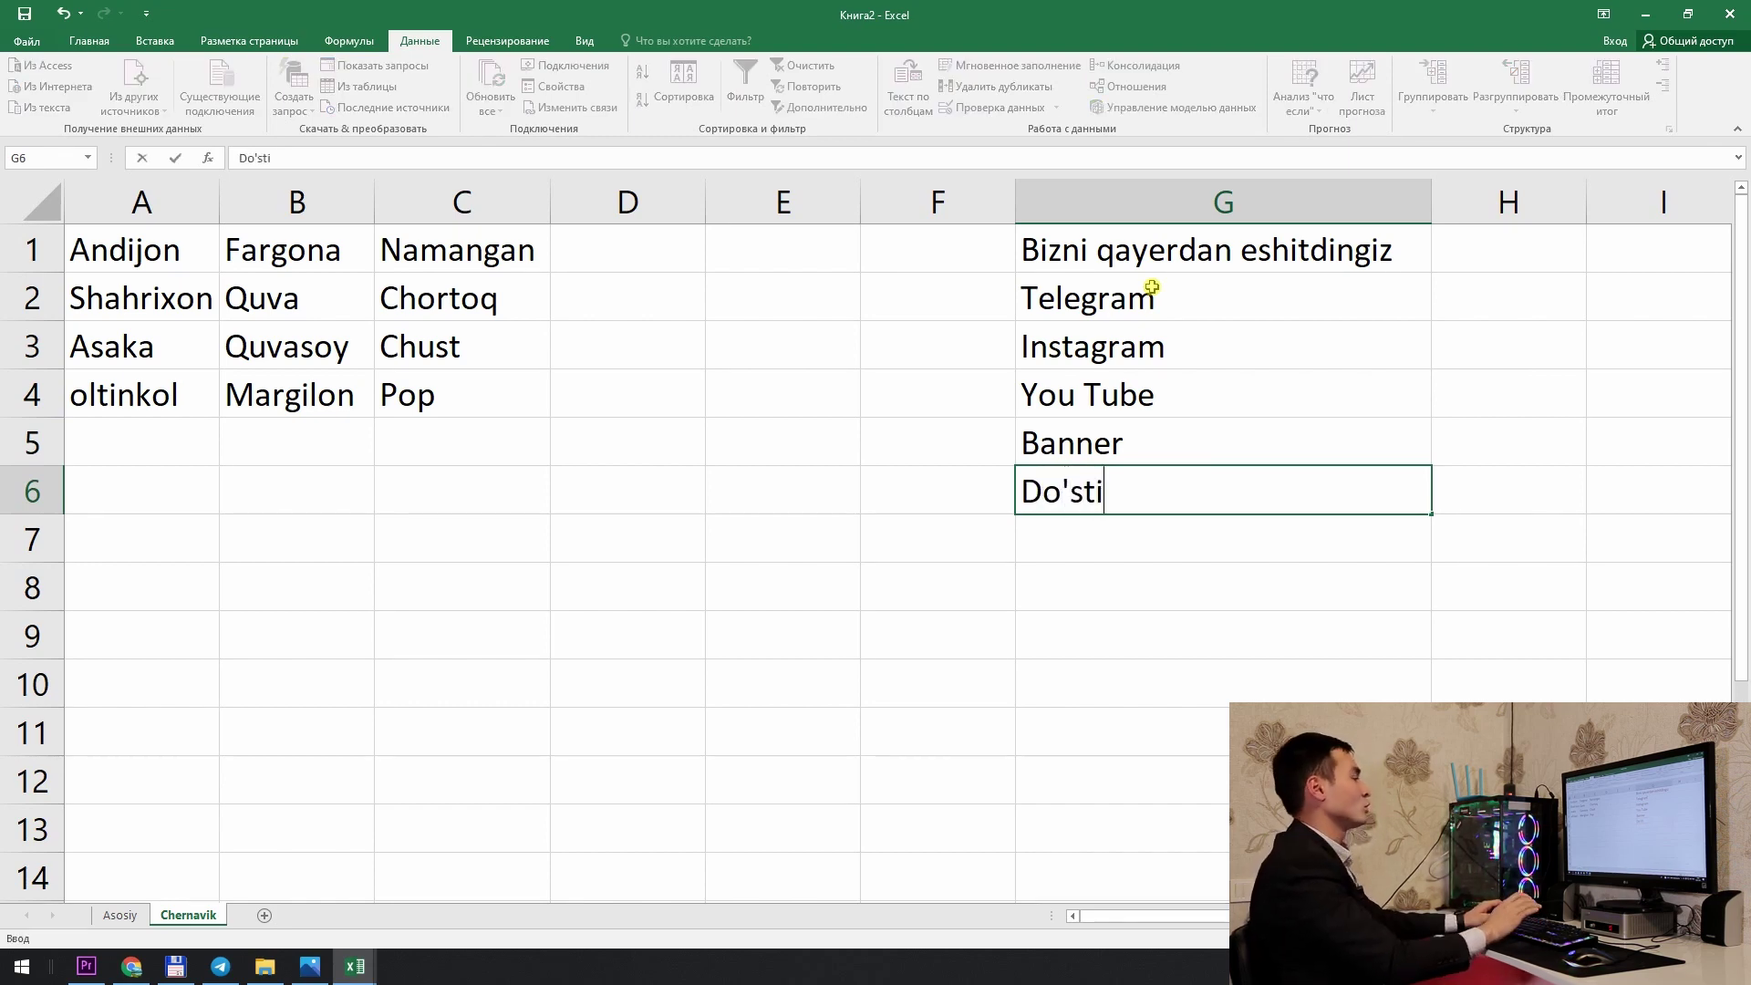
{"action": "key", "text": "Return"}
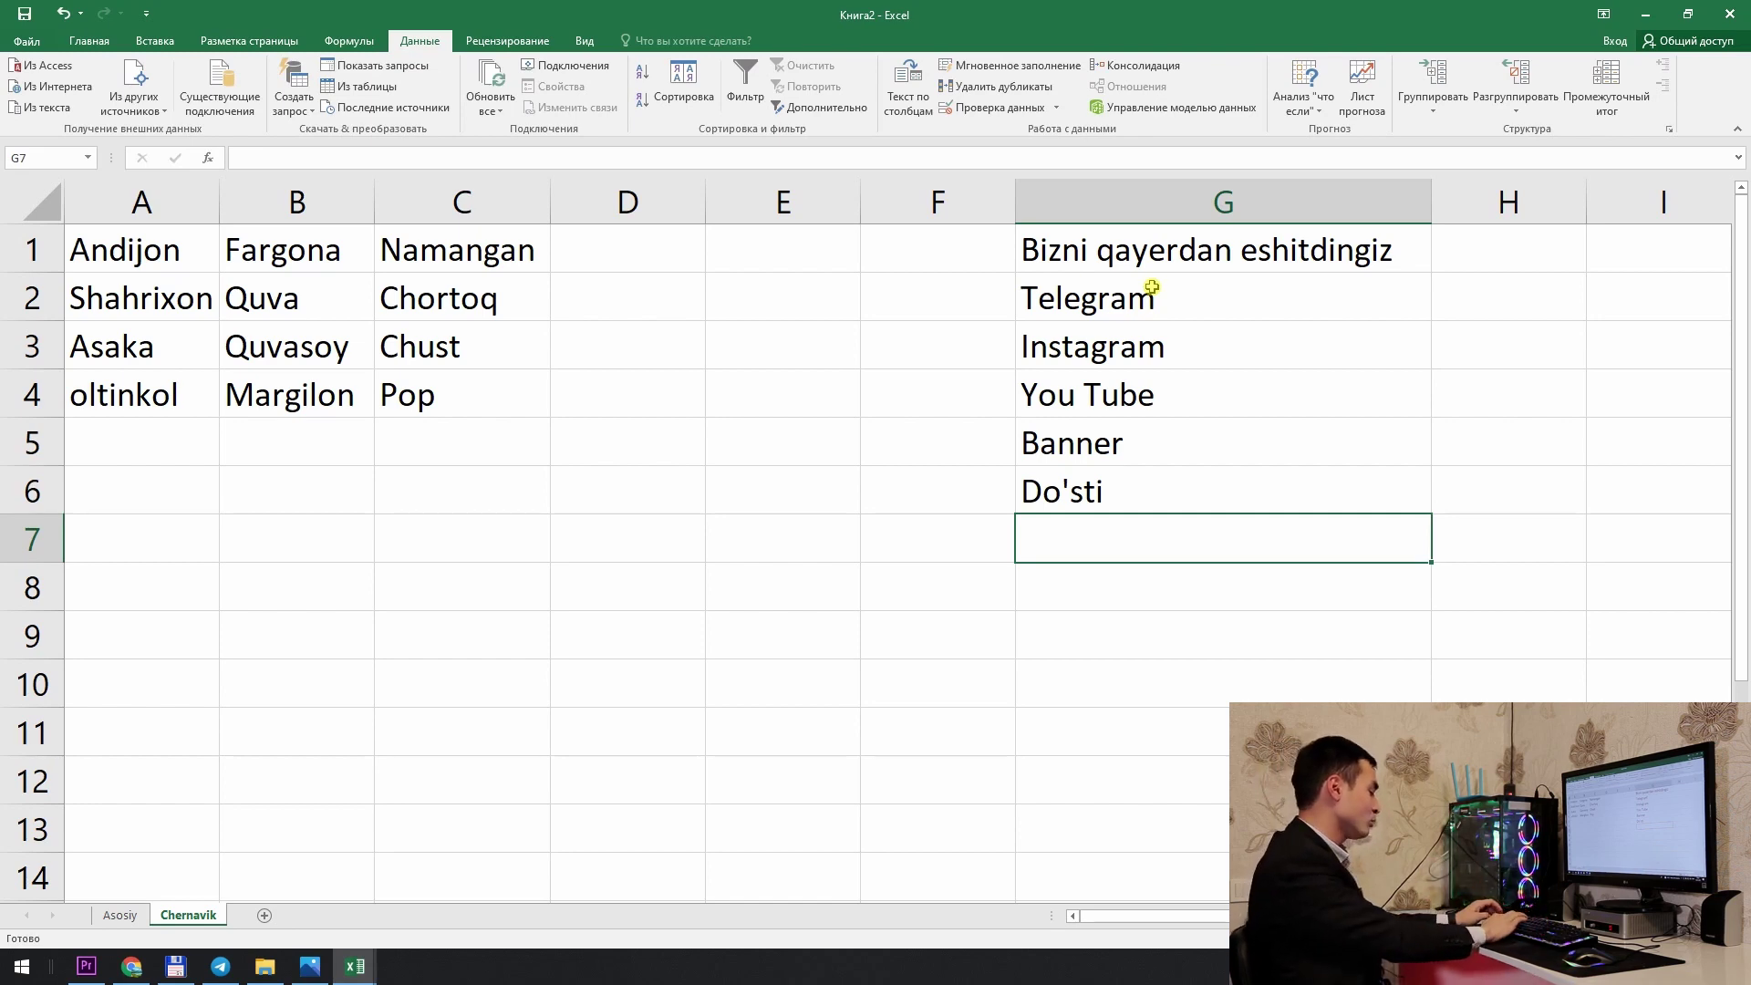
{"action": "type", "text": "Bo"}
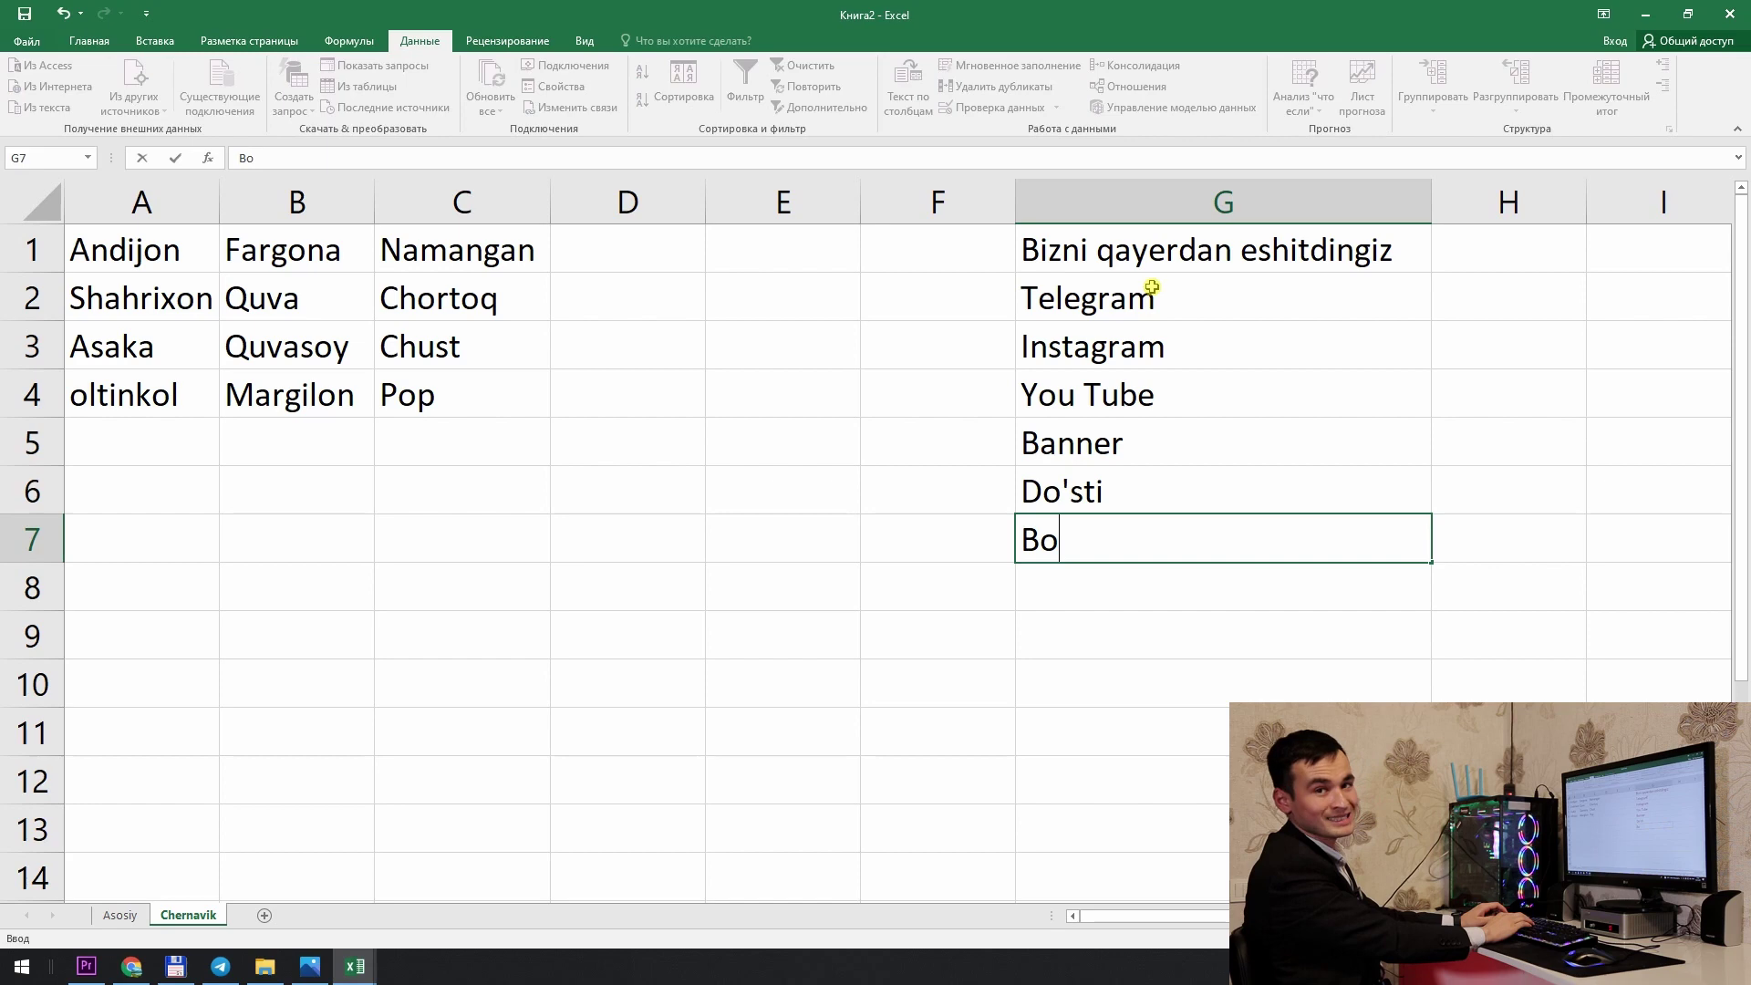
{"action": "type", "text": "shqalar"}
{"action": "key", "text": "Return"}
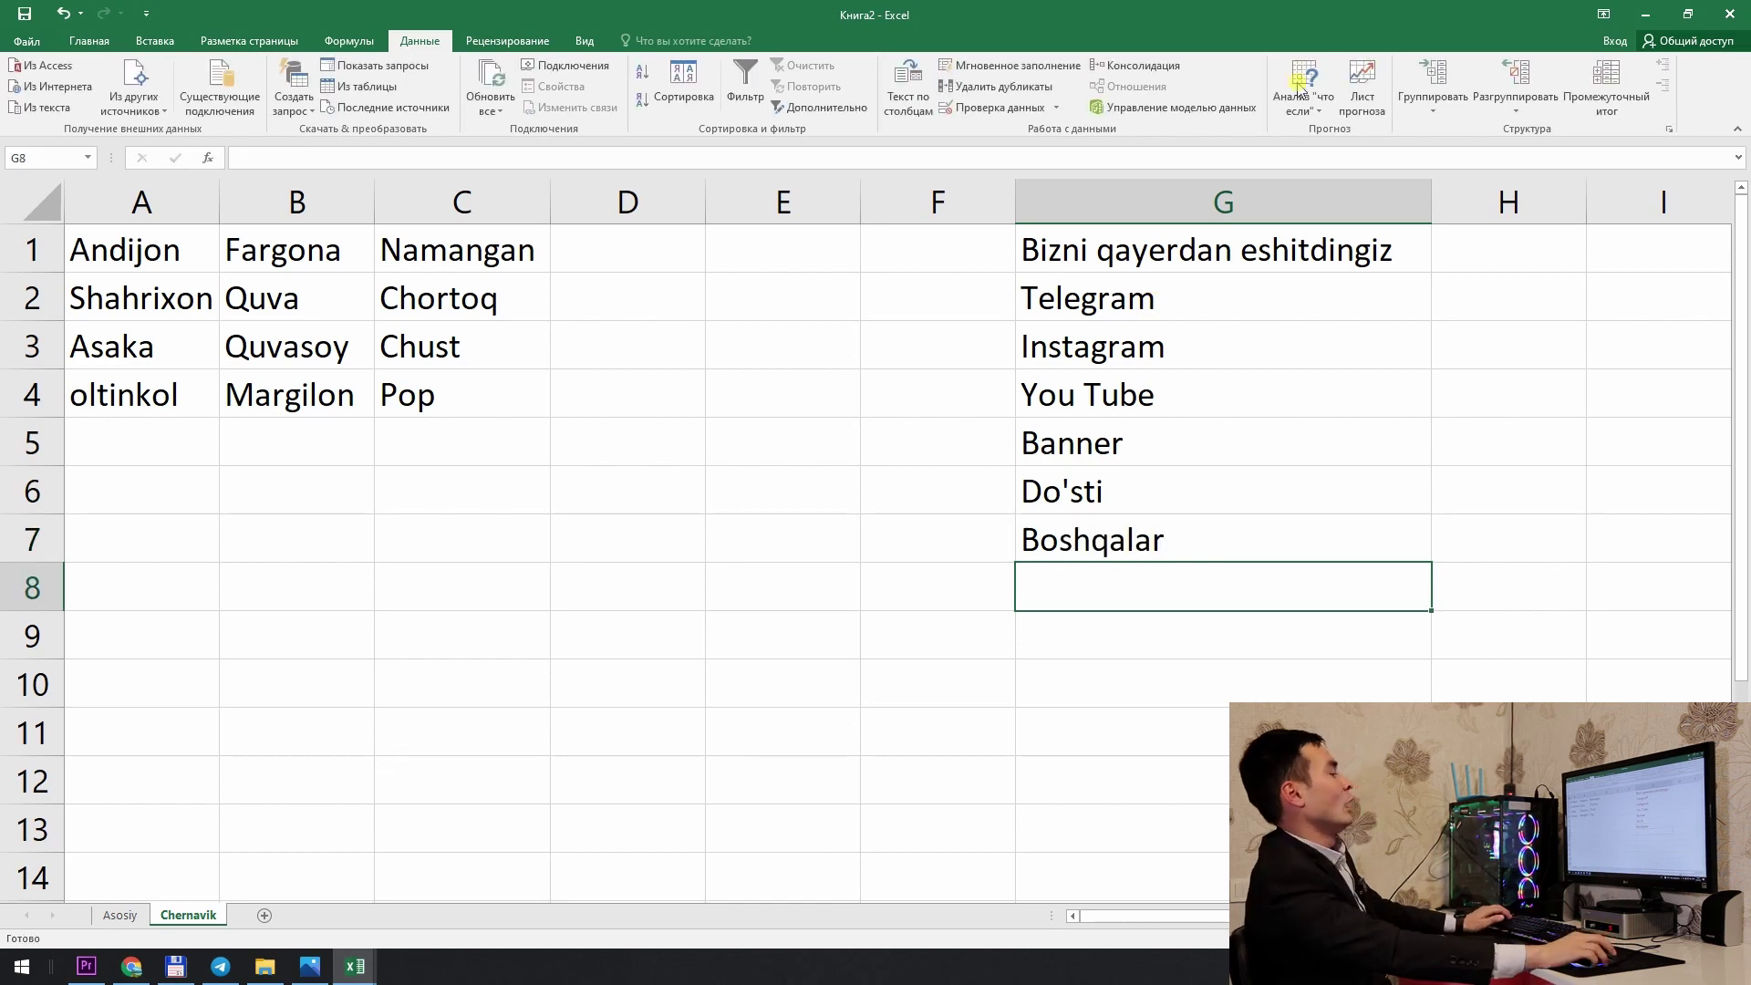
{"action": "left_click", "coordinate": [1299, 508]}
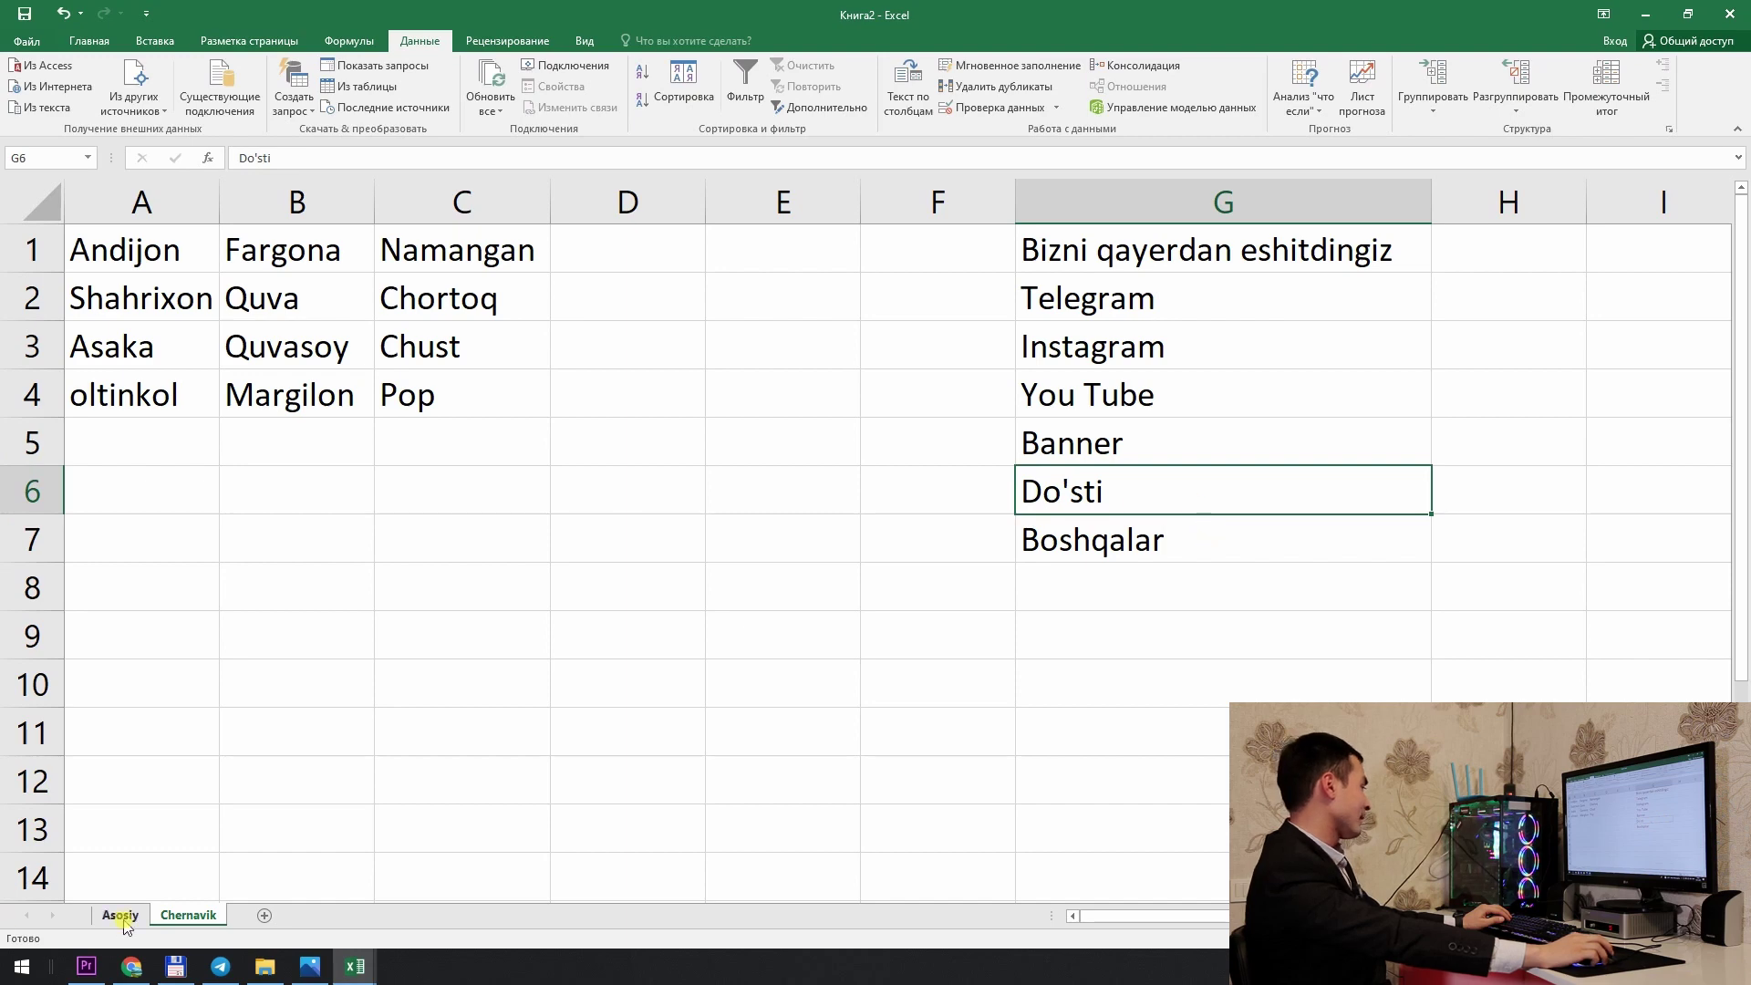
Step: Give Asosiy column F a list validation sourced from Chernavik!$G$2:$G$7
{"action": "left_click", "coordinate": [119, 915]}
{"action": "left_click", "coordinate": [885, 266]}
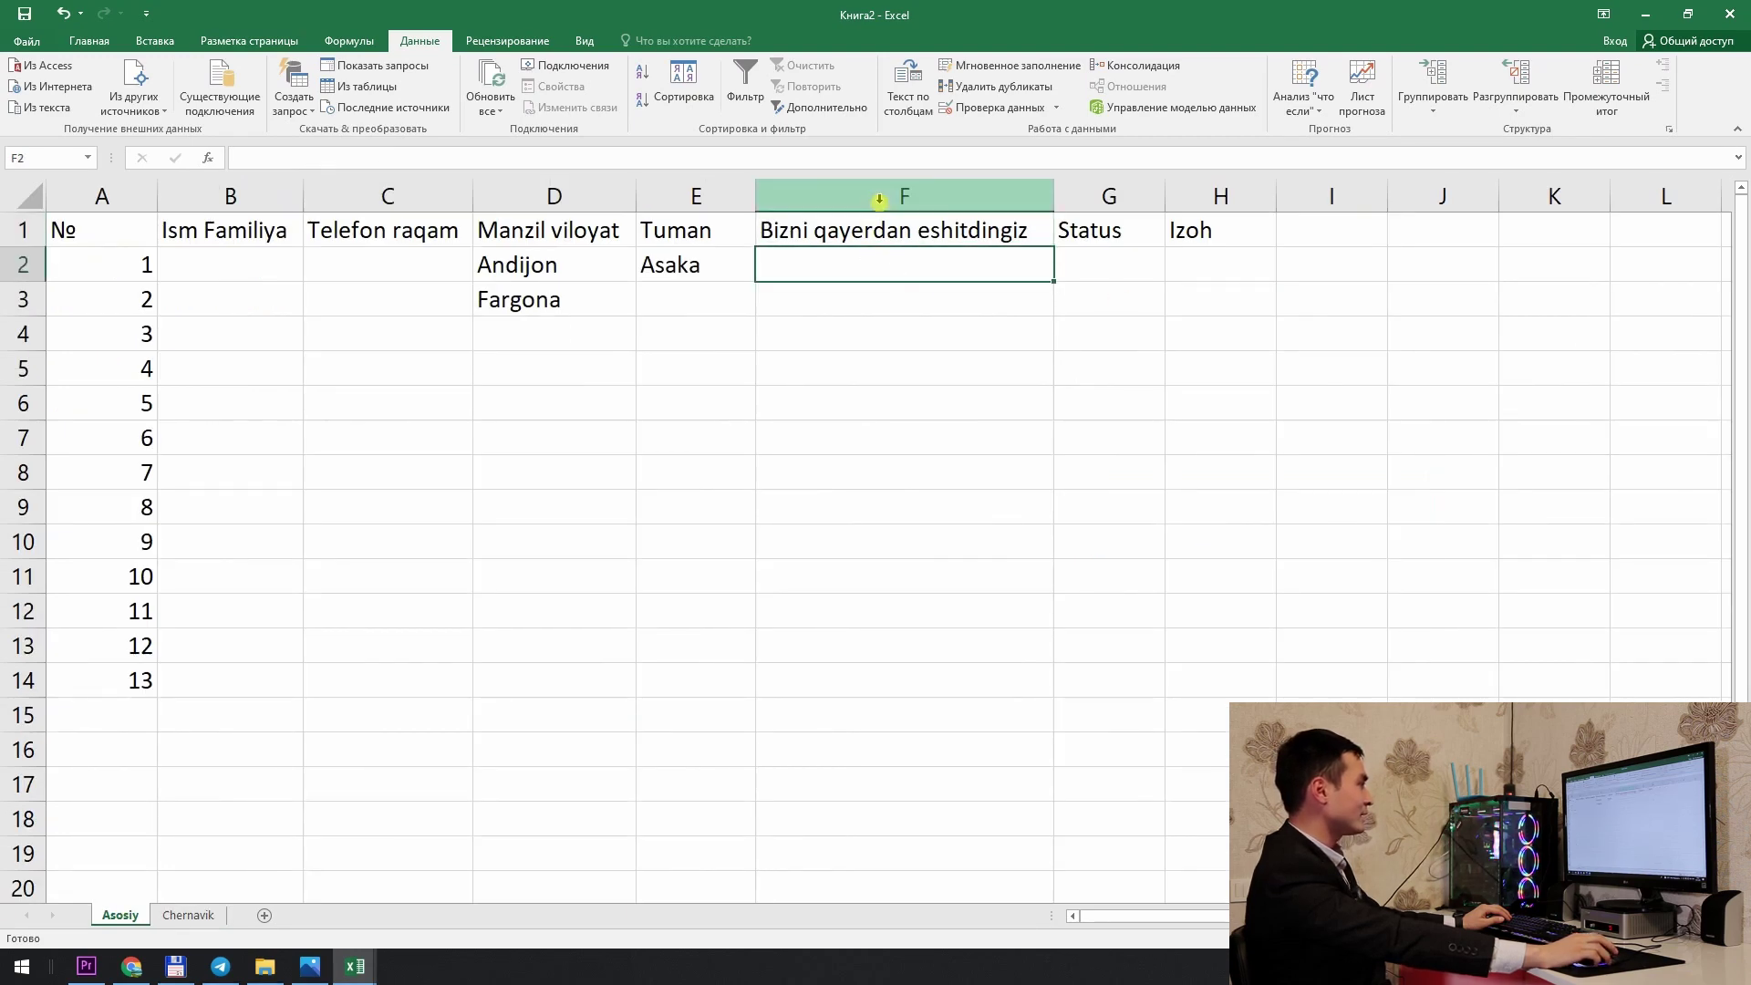
{"action": "left_click", "coordinate": [878, 199]}
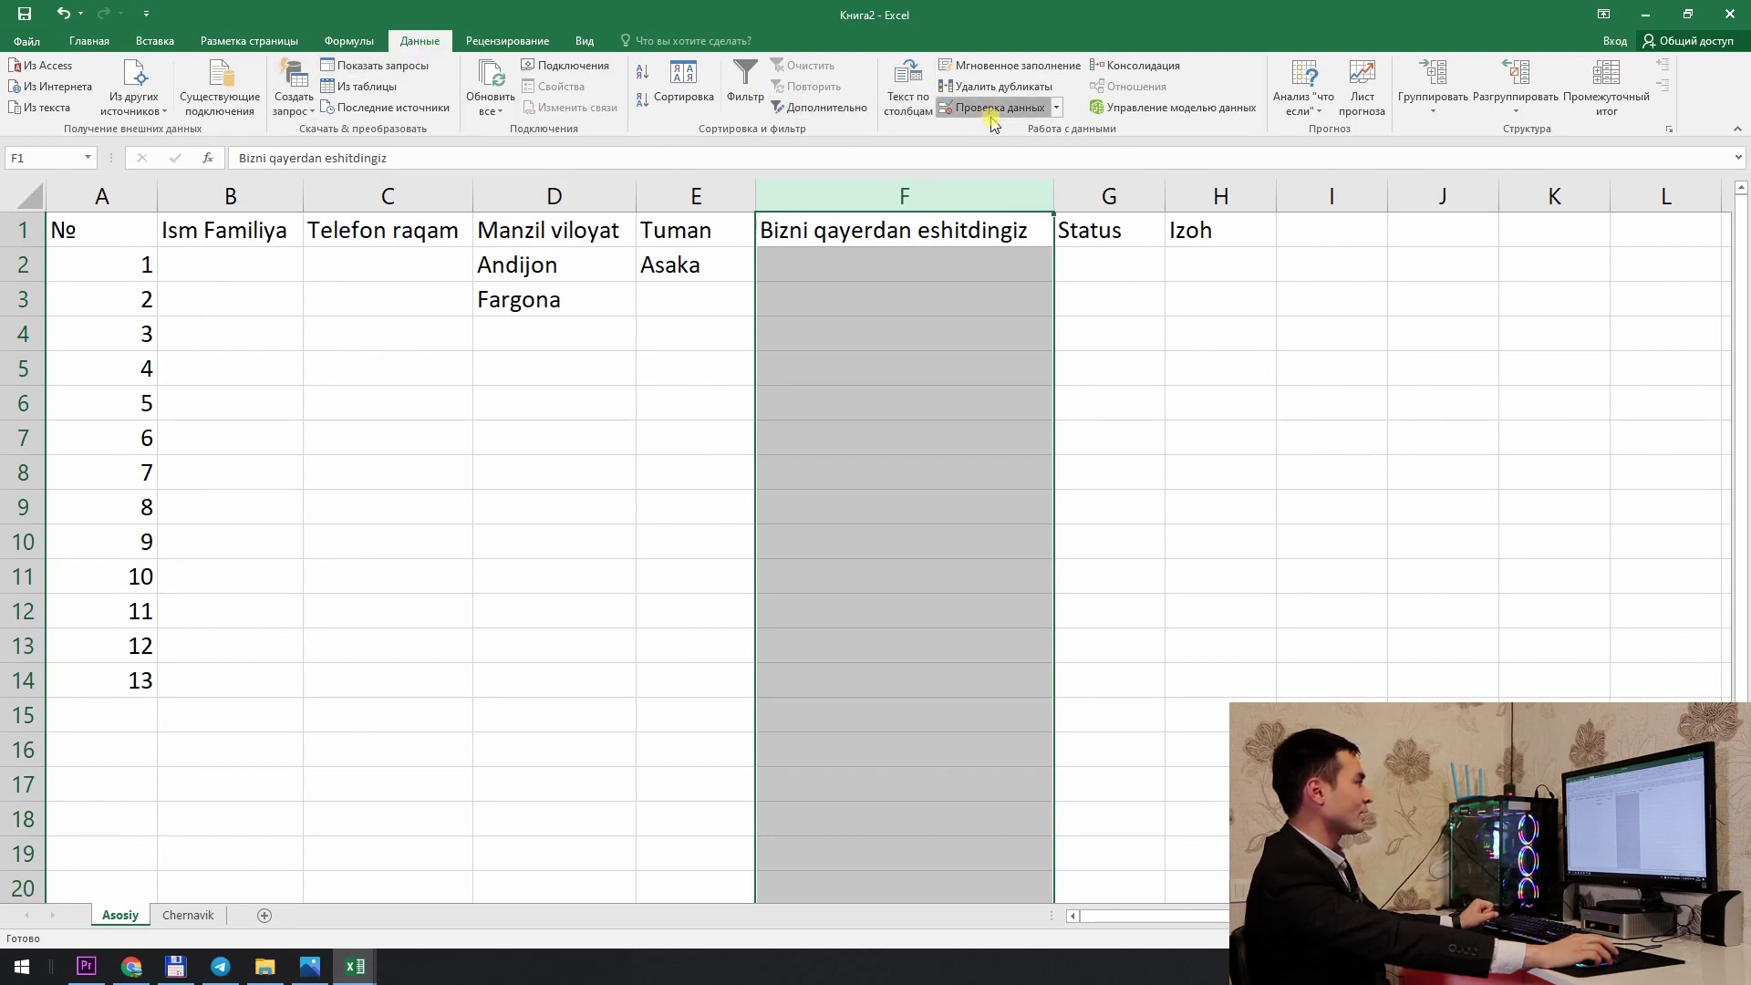
{"action": "left_click", "coordinate": [994, 107]}
{"action": "left_click", "coordinate": [759, 418]}
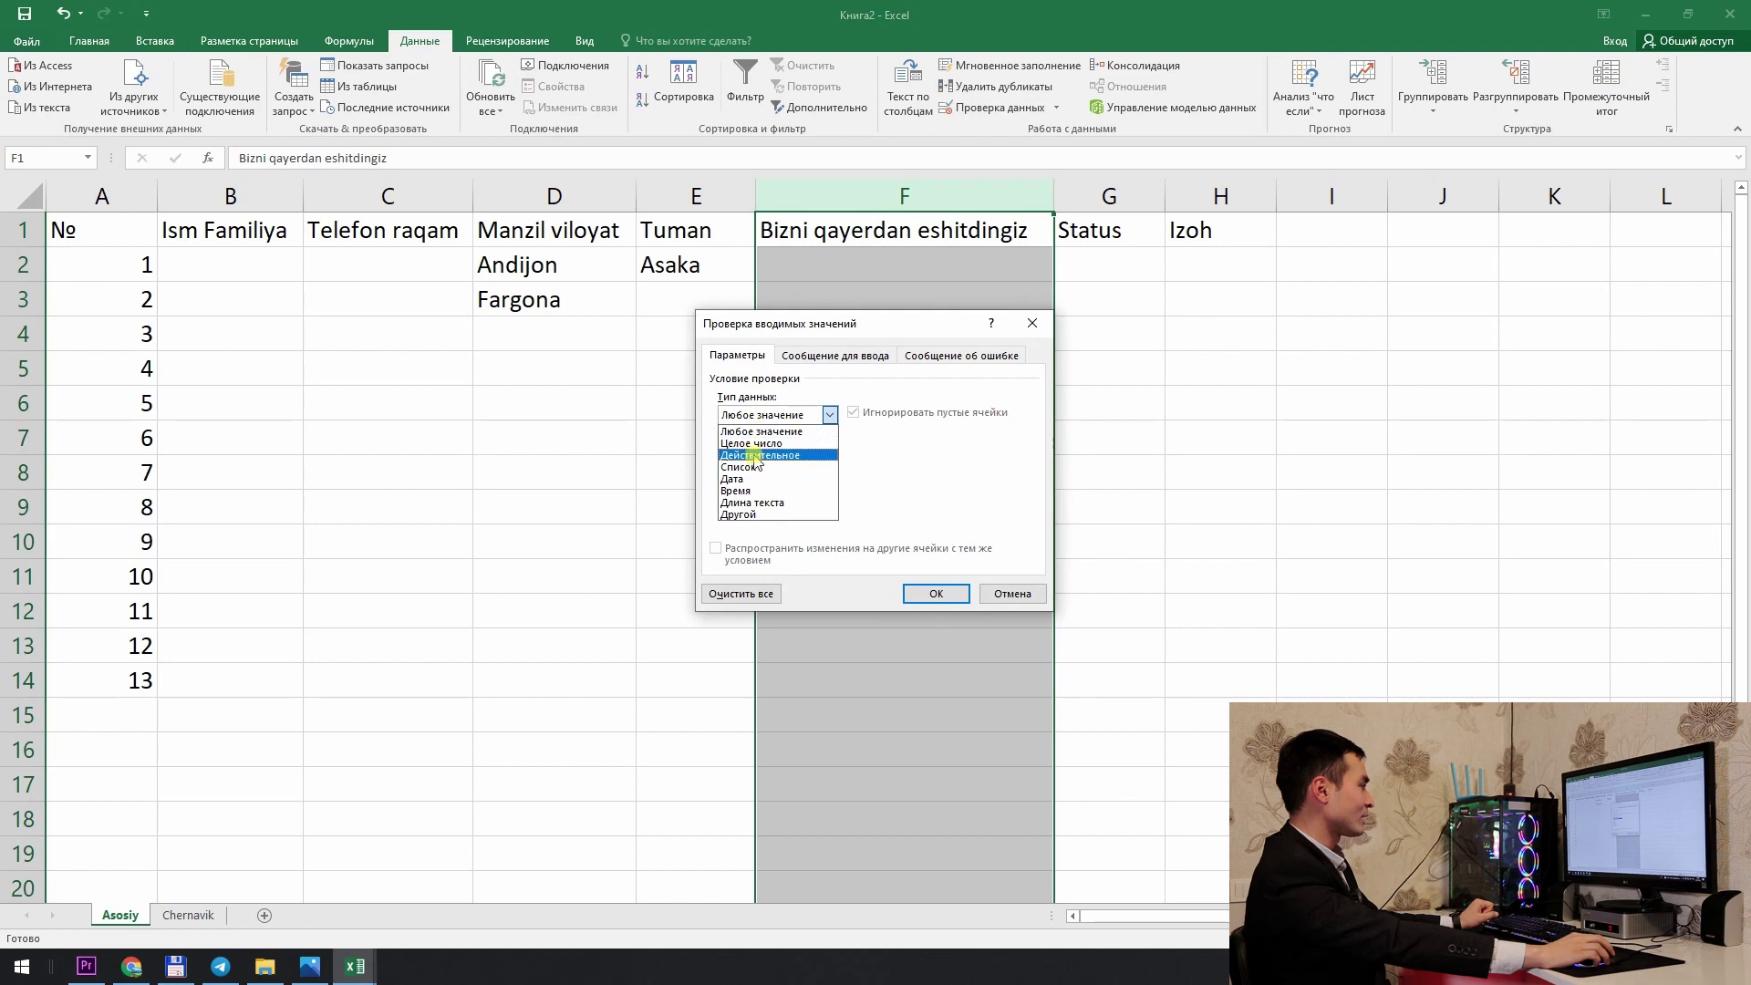
{"action": "left_click", "coordinate": [753, 456]}
{"action": "left_click", "coordinate": [762, 415]}
{"action": "left_click", "coordinate": [753, 473]}
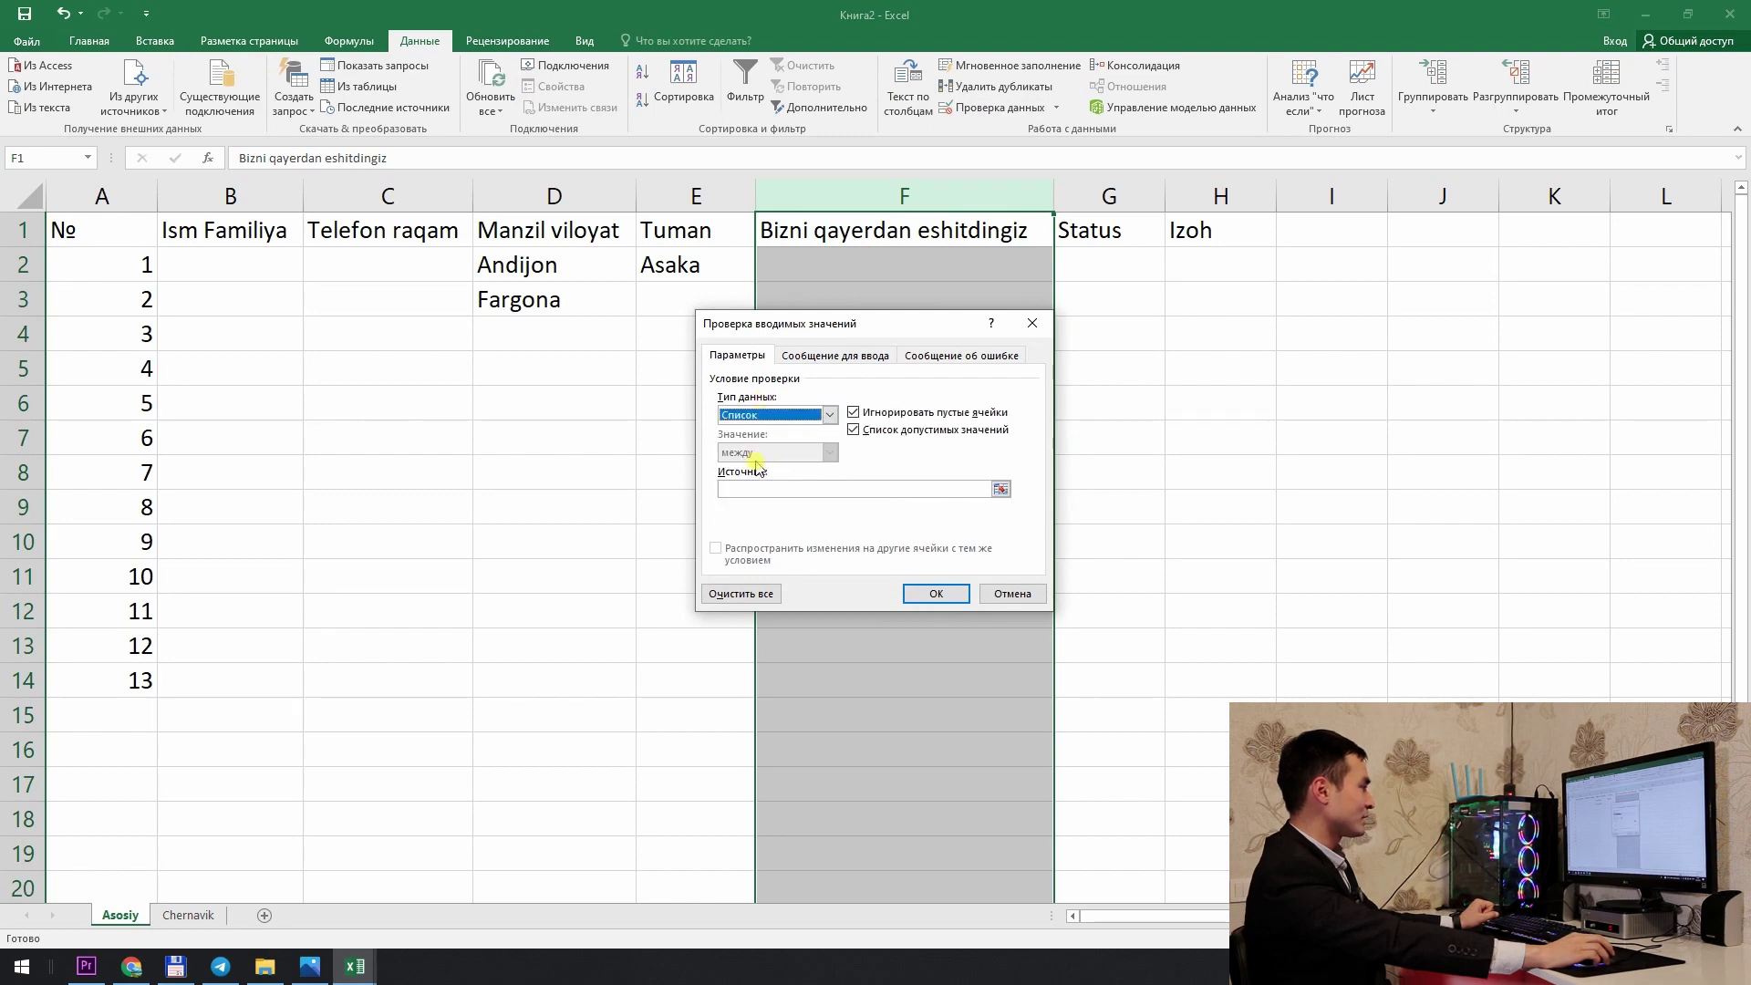
{"action": "left_click", "coordinate": [1000, 490]}
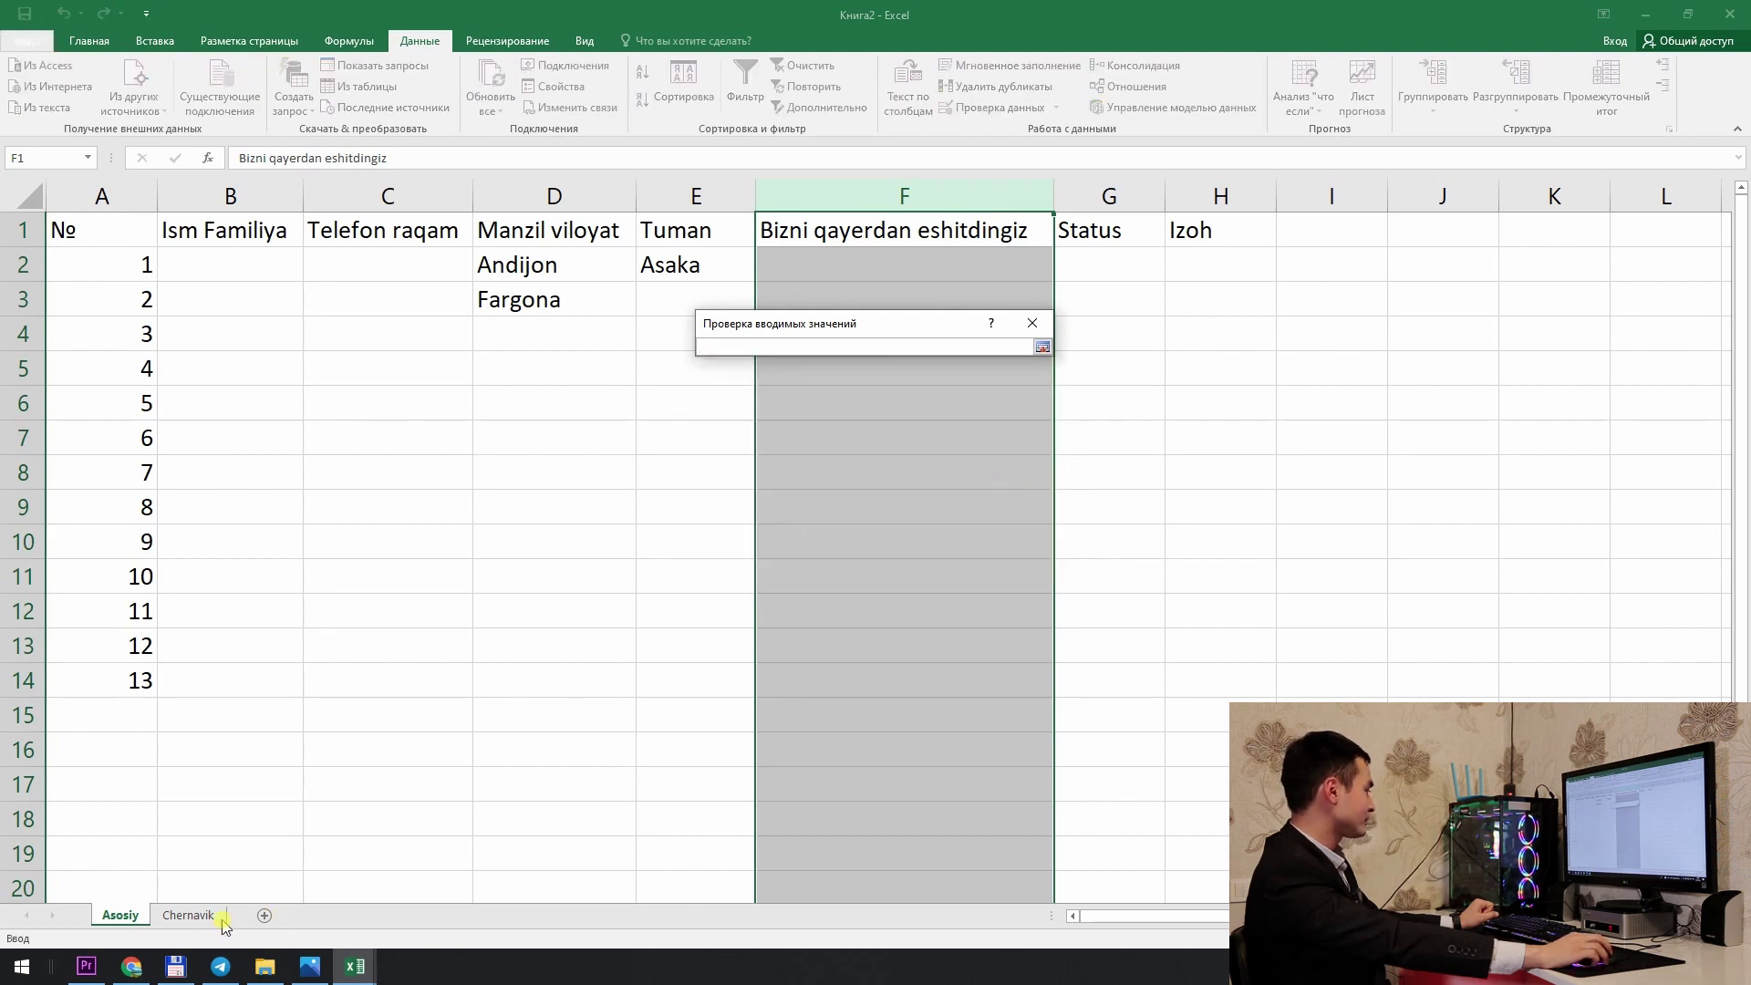
{"action": "left_click", "coordinate": [188, 915]}
{"action": "left_click_drag", "start_coordinate": [1169, 298], "coordinate": [1153, 531]}
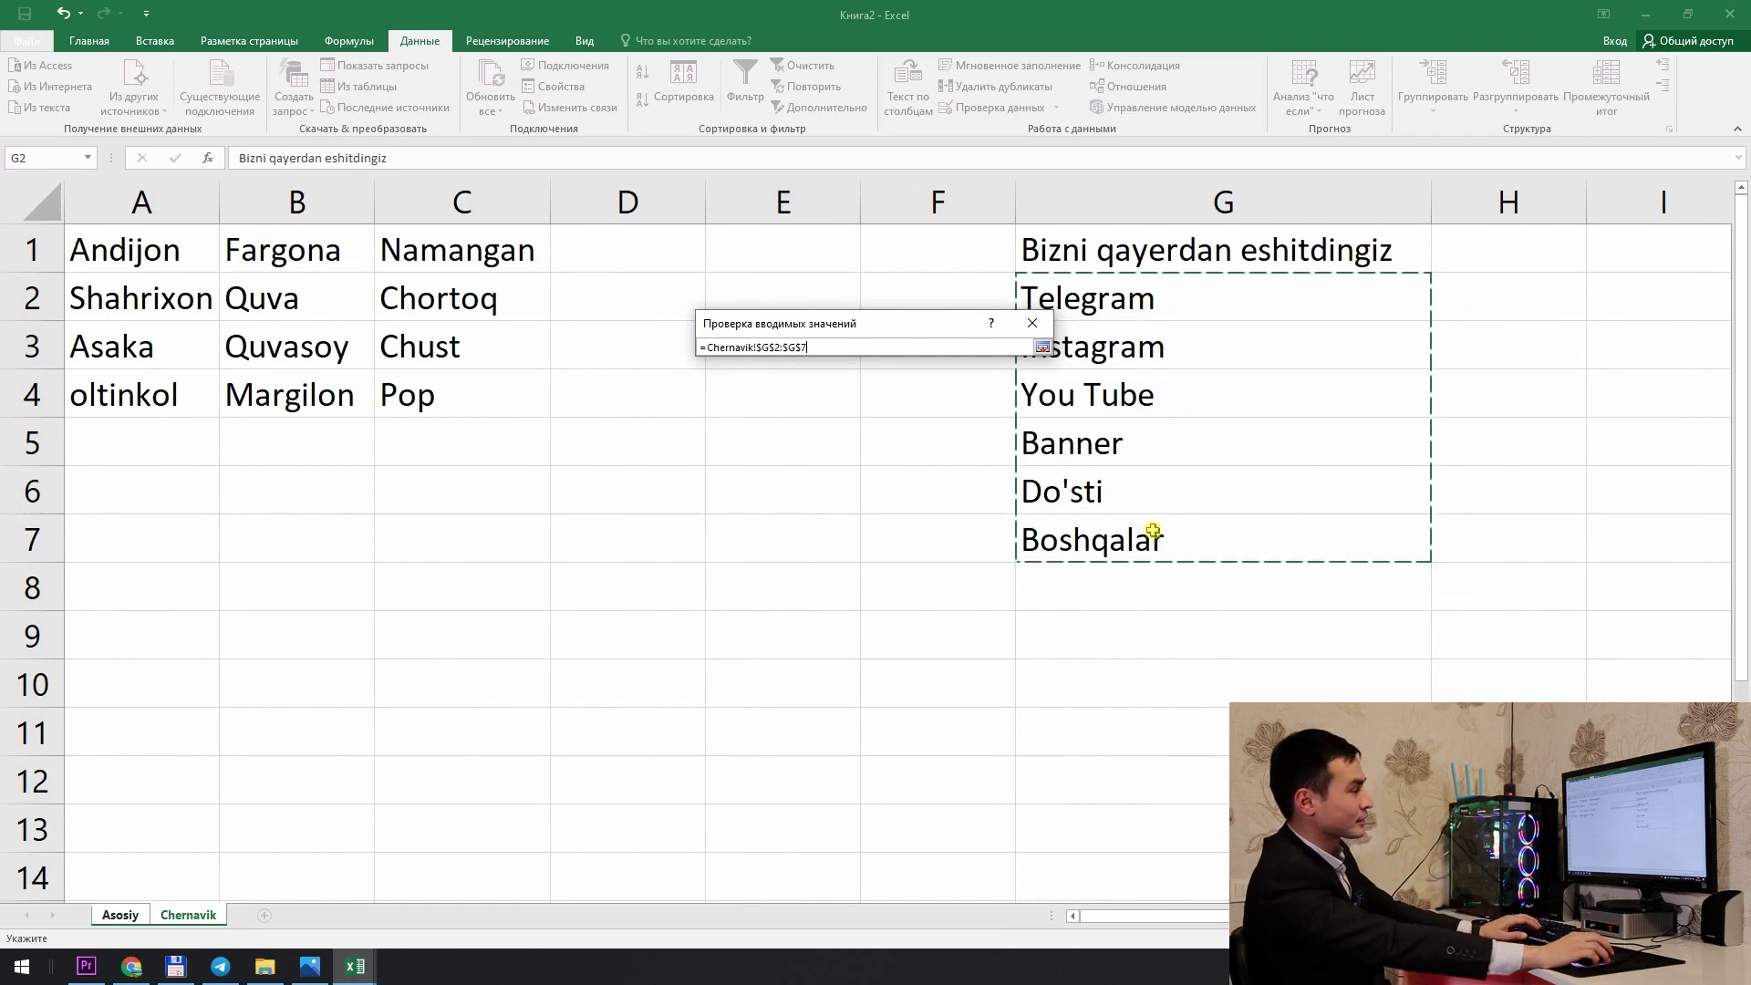
{"action": "key", "text": "Return"}
{"action": "left_click", "coordinate": [914, 594]}
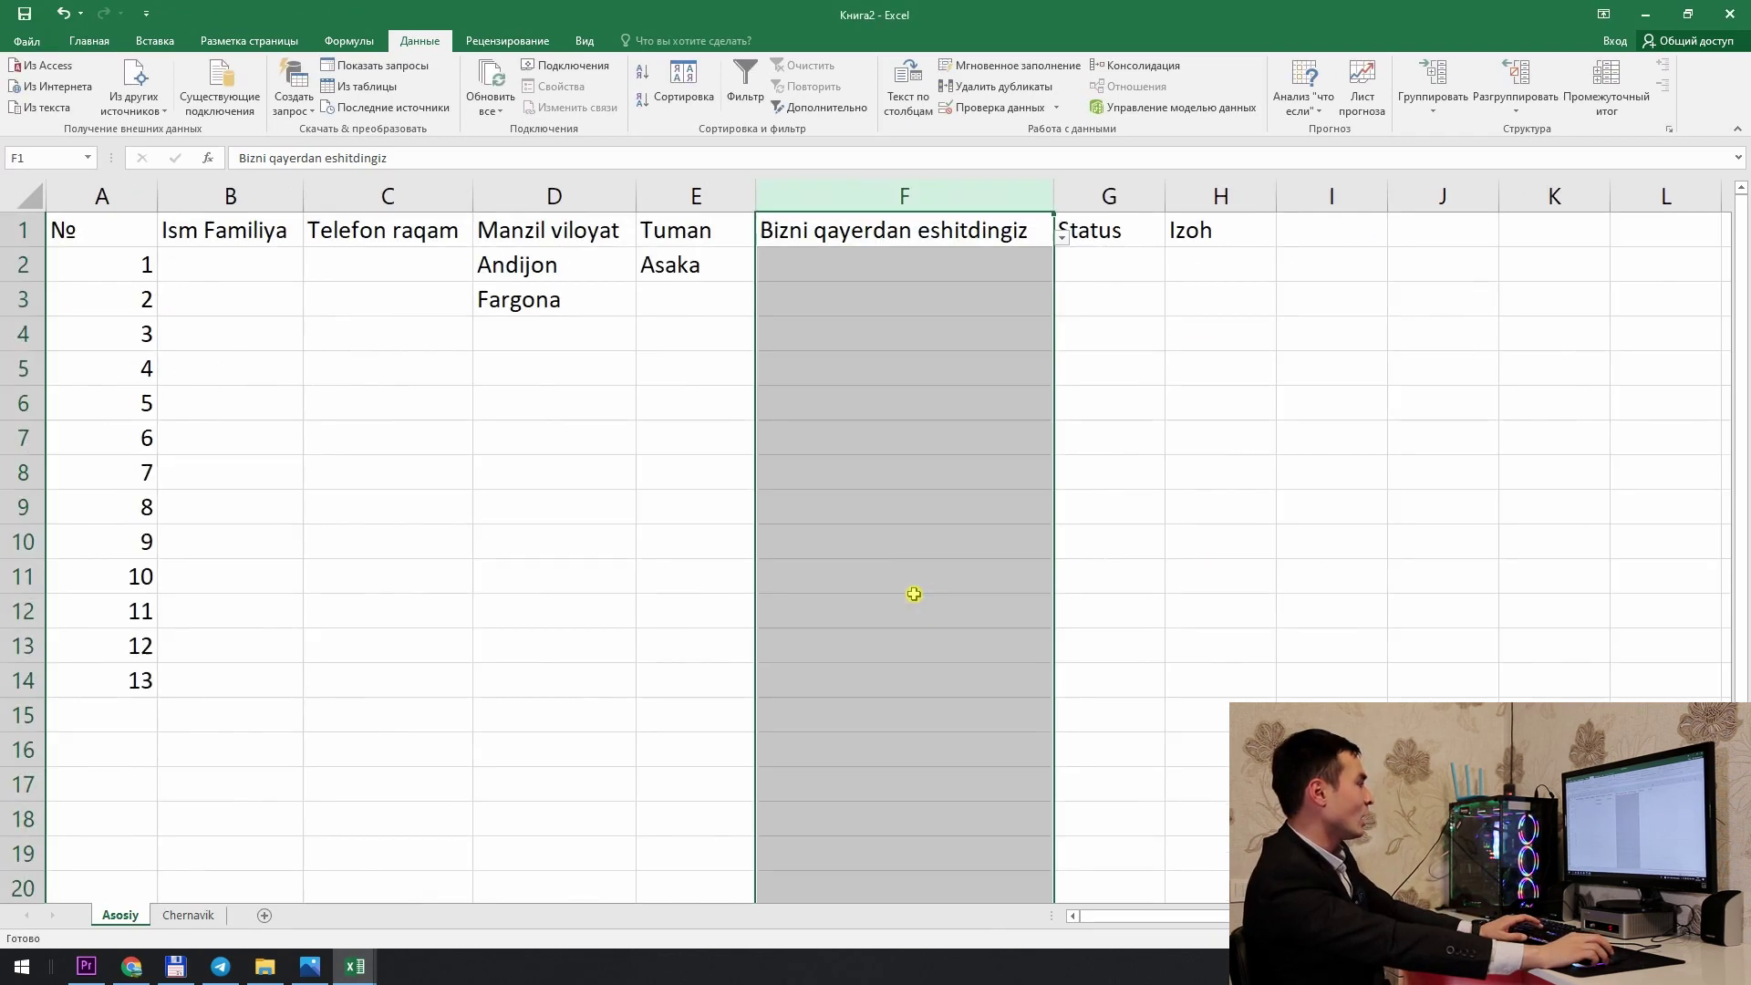
Step: Pick Telegram, Instagram, Banner and Do'sti from the dropdowns in F2, F3, F5 and F6
{"action": "left_click", "coordinate": [958, 264]}
{"action": "left_click", "coordinate": [1061, 271]}
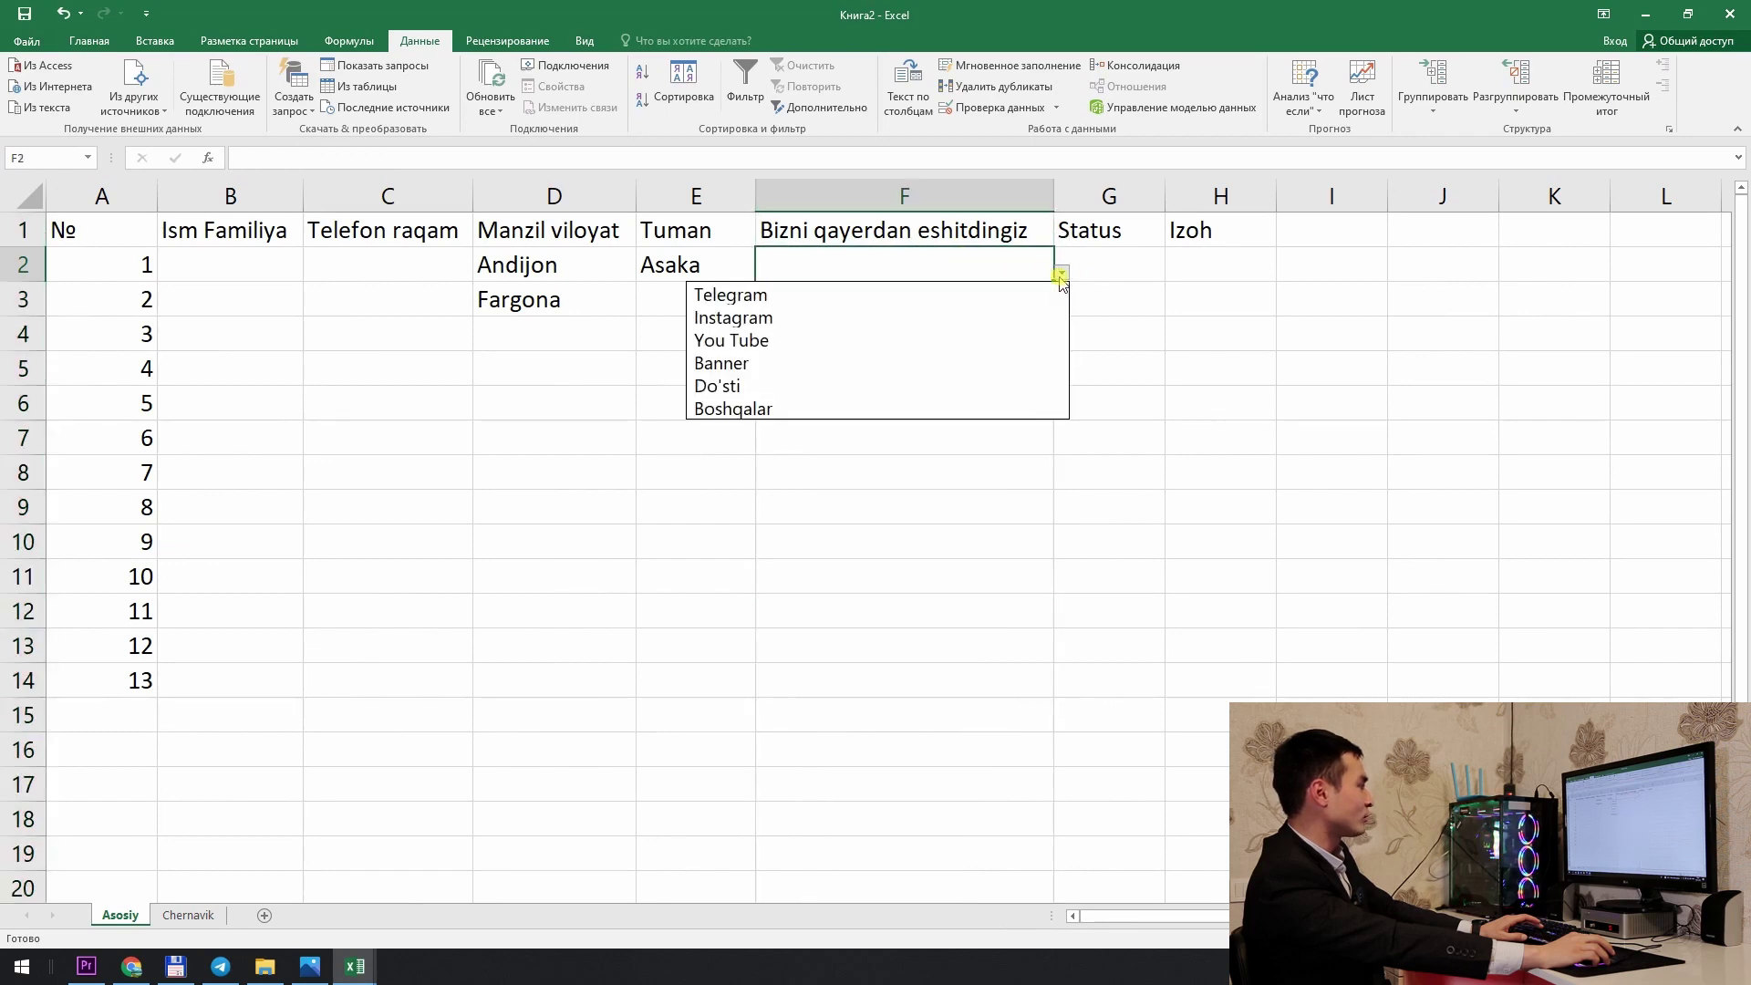
{"action": "left_click", "coordinate": [1018, 295]}
{"action": "left_click", "coordinate": [1045, 304]}
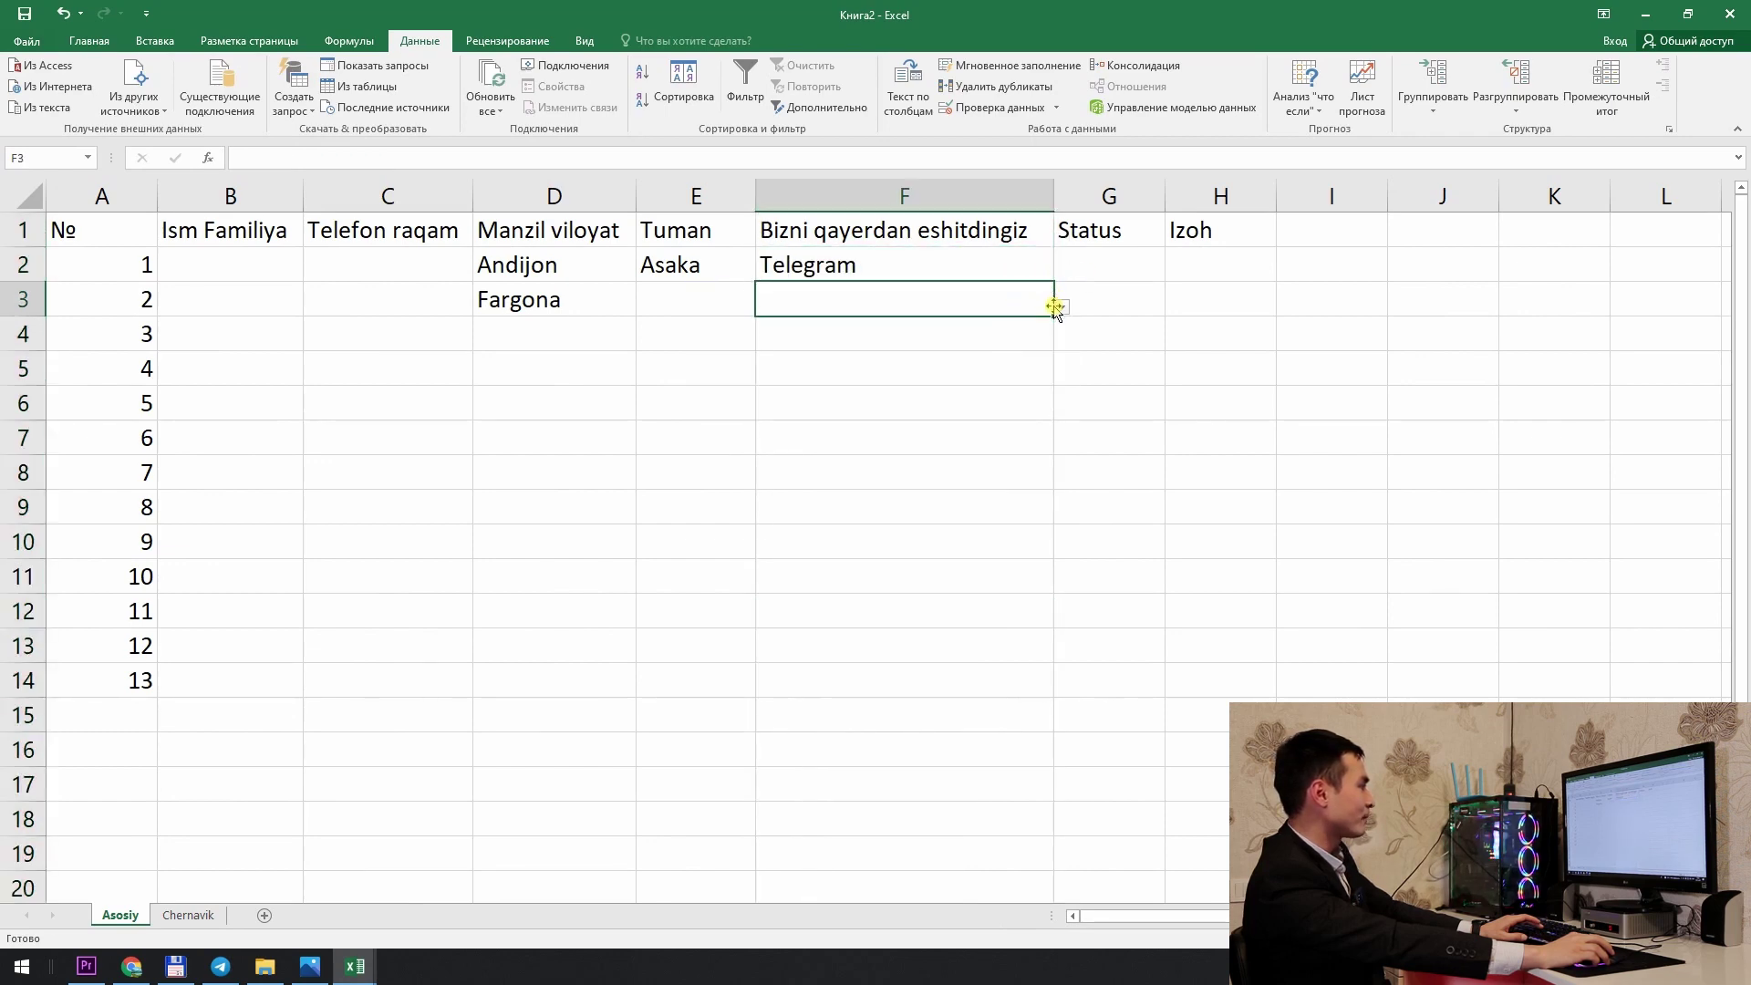
{"action": "left_click", "coordinate": [1061, 306]}
{"action": "left_click", "coordinate": [967, 362]}
{"action": "left_click", "coordinate": [1048, 337]}
{"action": "left_click", "coordinate": [1061, 342]}
{"action": "left_click", "coordinate": [953, 395]}
{"action": "left_click", "coordinate": [1012, 363]}
{"action": "left_click", "coordinate": [1061, 375]}
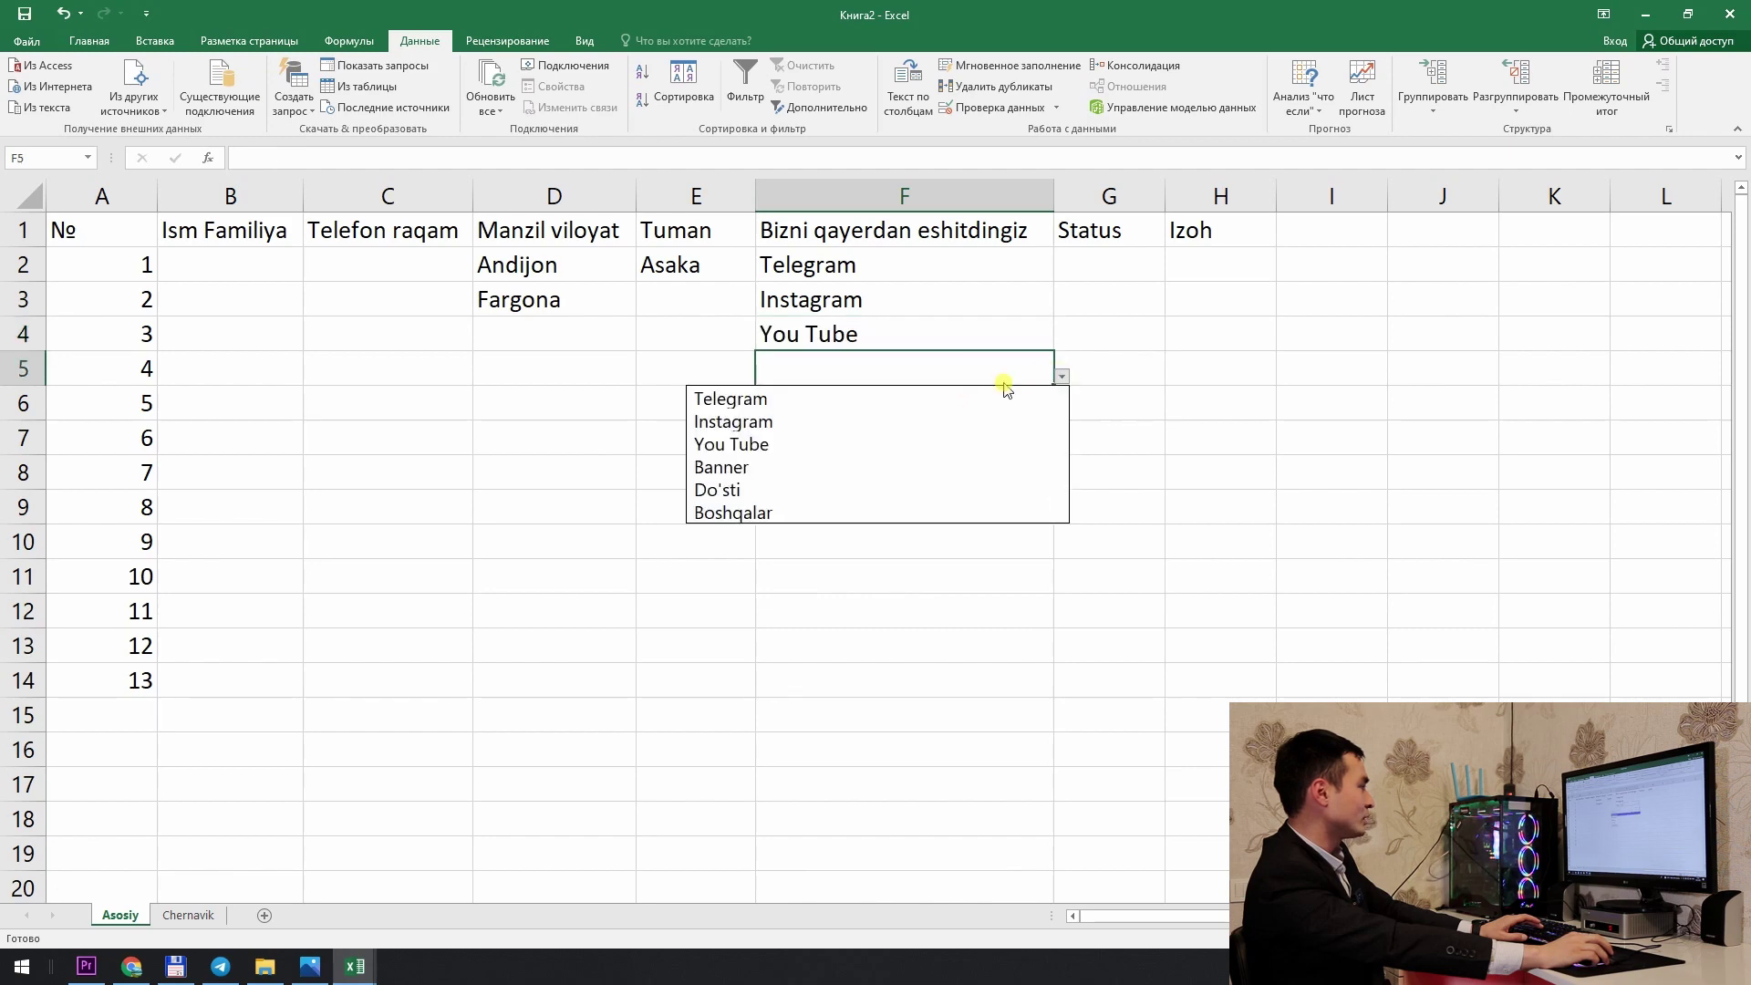
{"action": "left_click", "coordinate": [943, 459]}
{"action": "left_click", "coordinate": [1023, 406]}
{"action": "left_click", "coordinate": [1061, 410]}
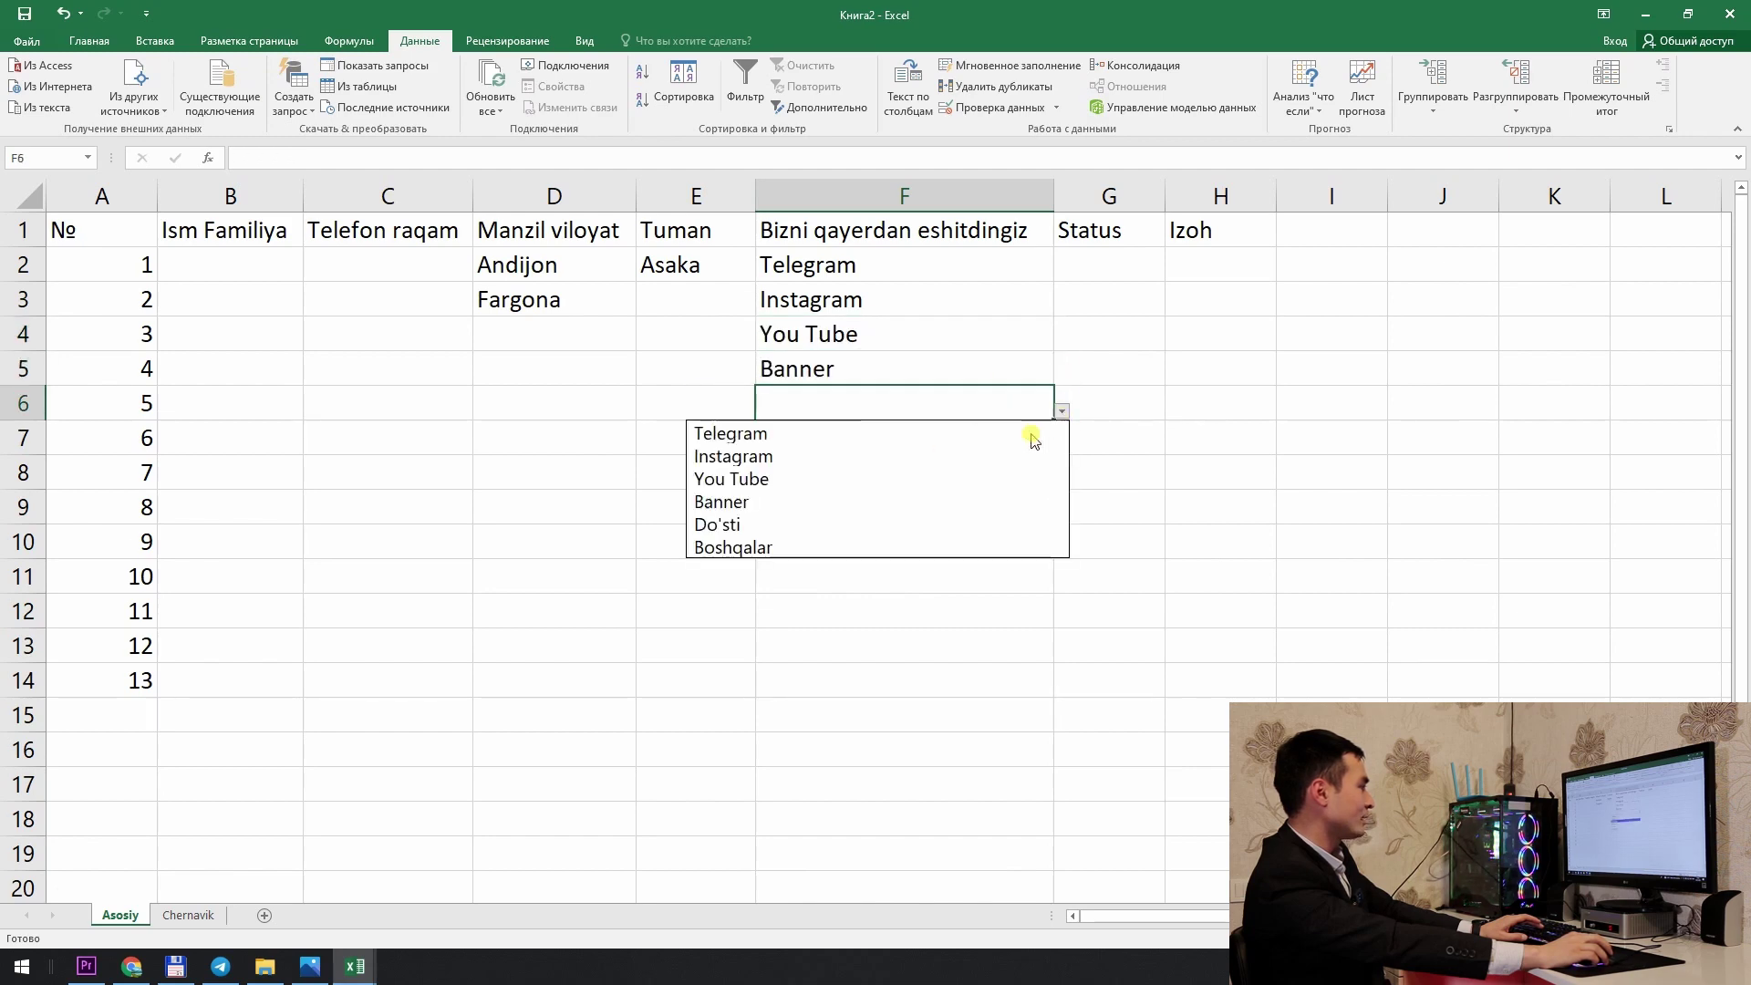
{"action": "left_click", "coordinate": [926, 519]}
Step: Copy the Status heading from G1 and go to the Chernavik sheet
{"action": "left_click", "coordinate": [1019, 473]}
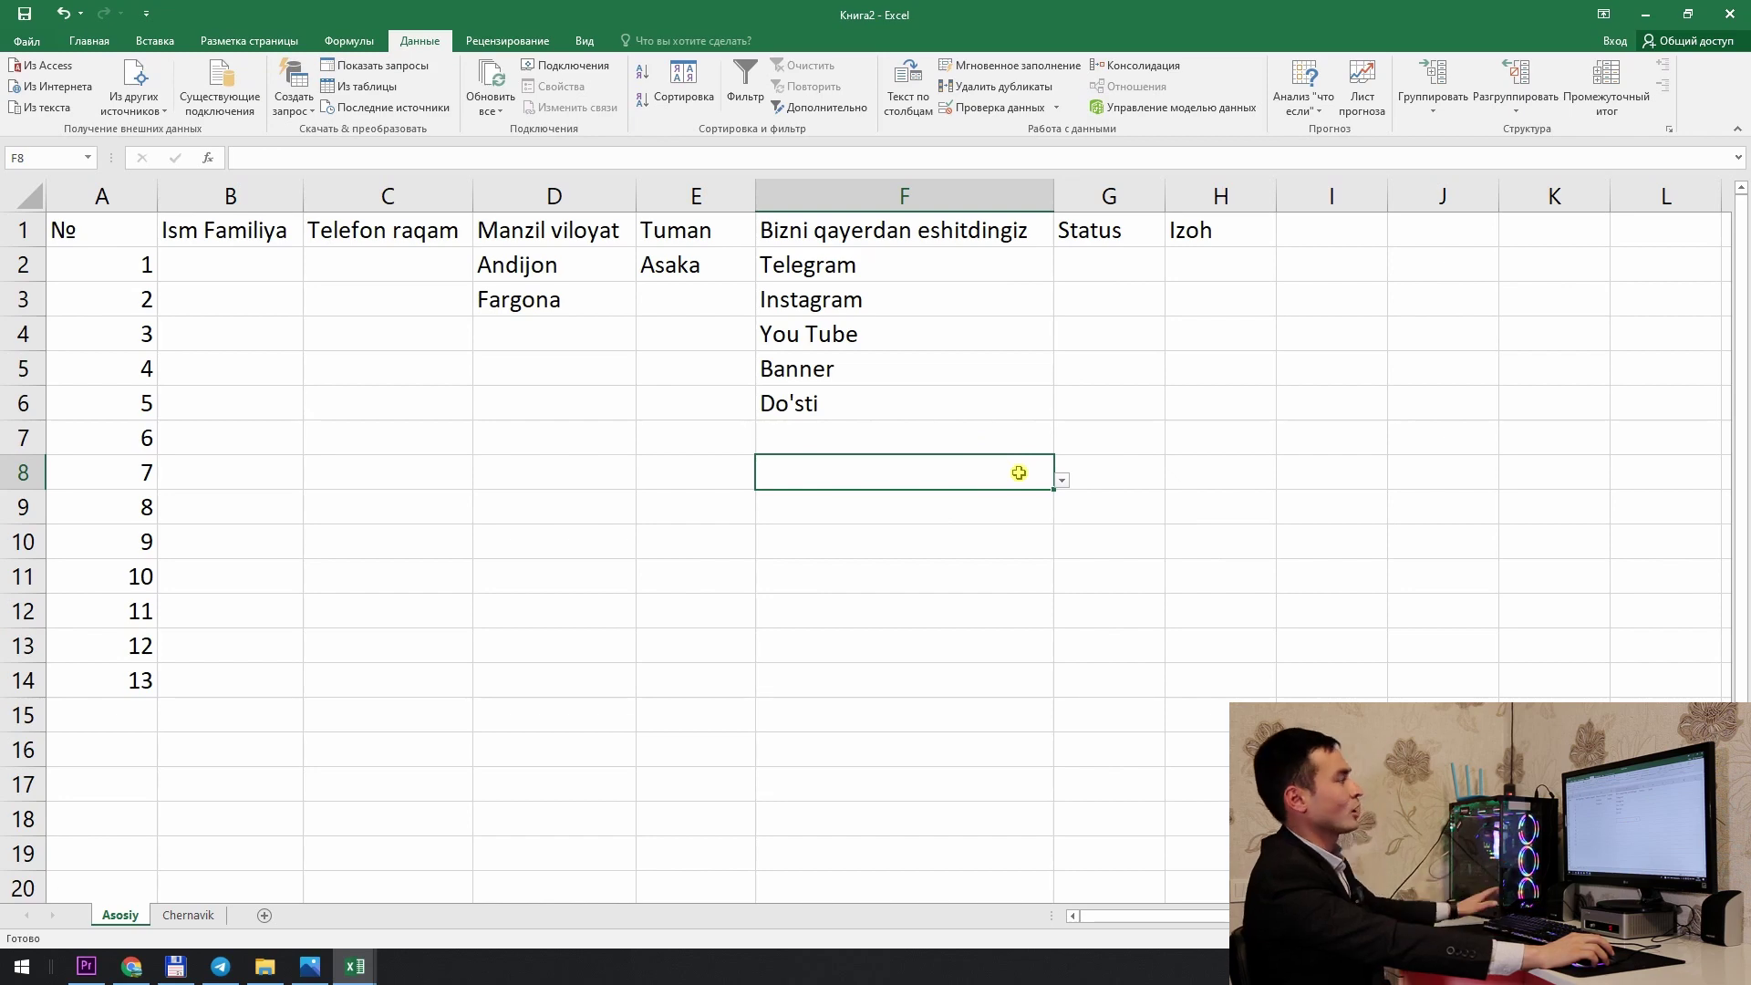
{"action": "left_click", "coordinate": [976, 403]}
{"action": "left_click", "coordinate": [969, 262]}
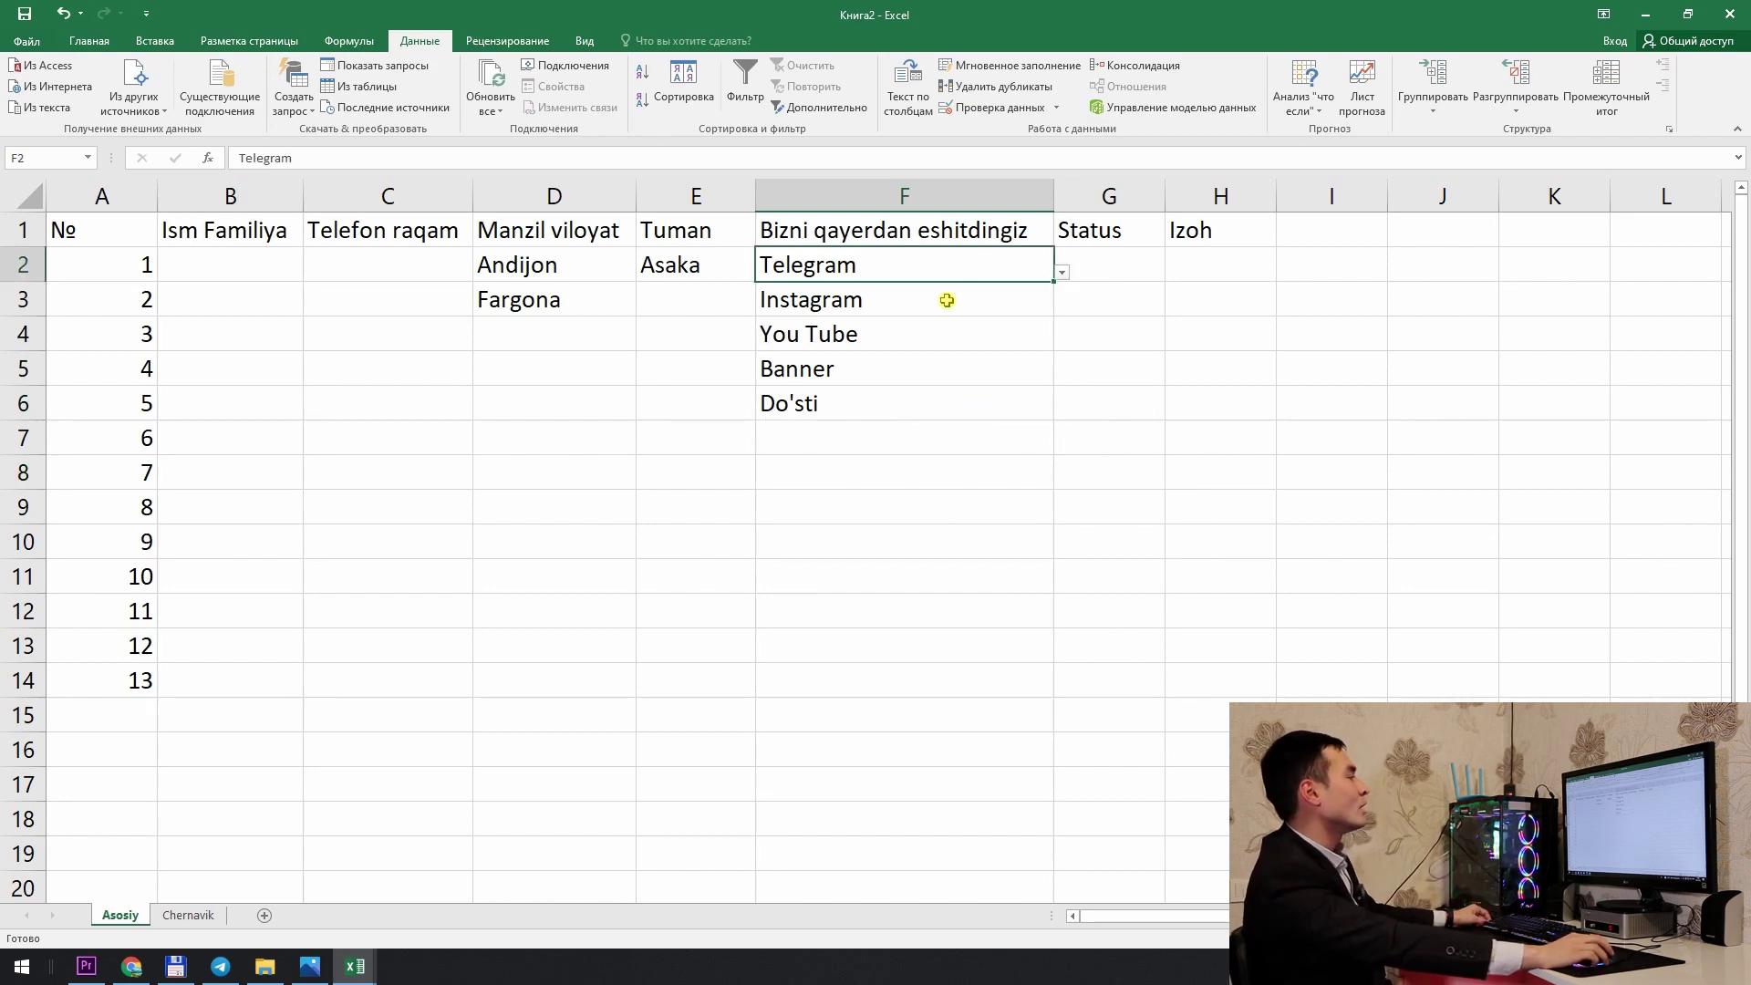
{"action": "left_click", "coordinate": [946, 300]}
{"action": "left_click", "coordinate": [1182, 332]}
{"action": "left_click", "coordinate": [1132, 263]}
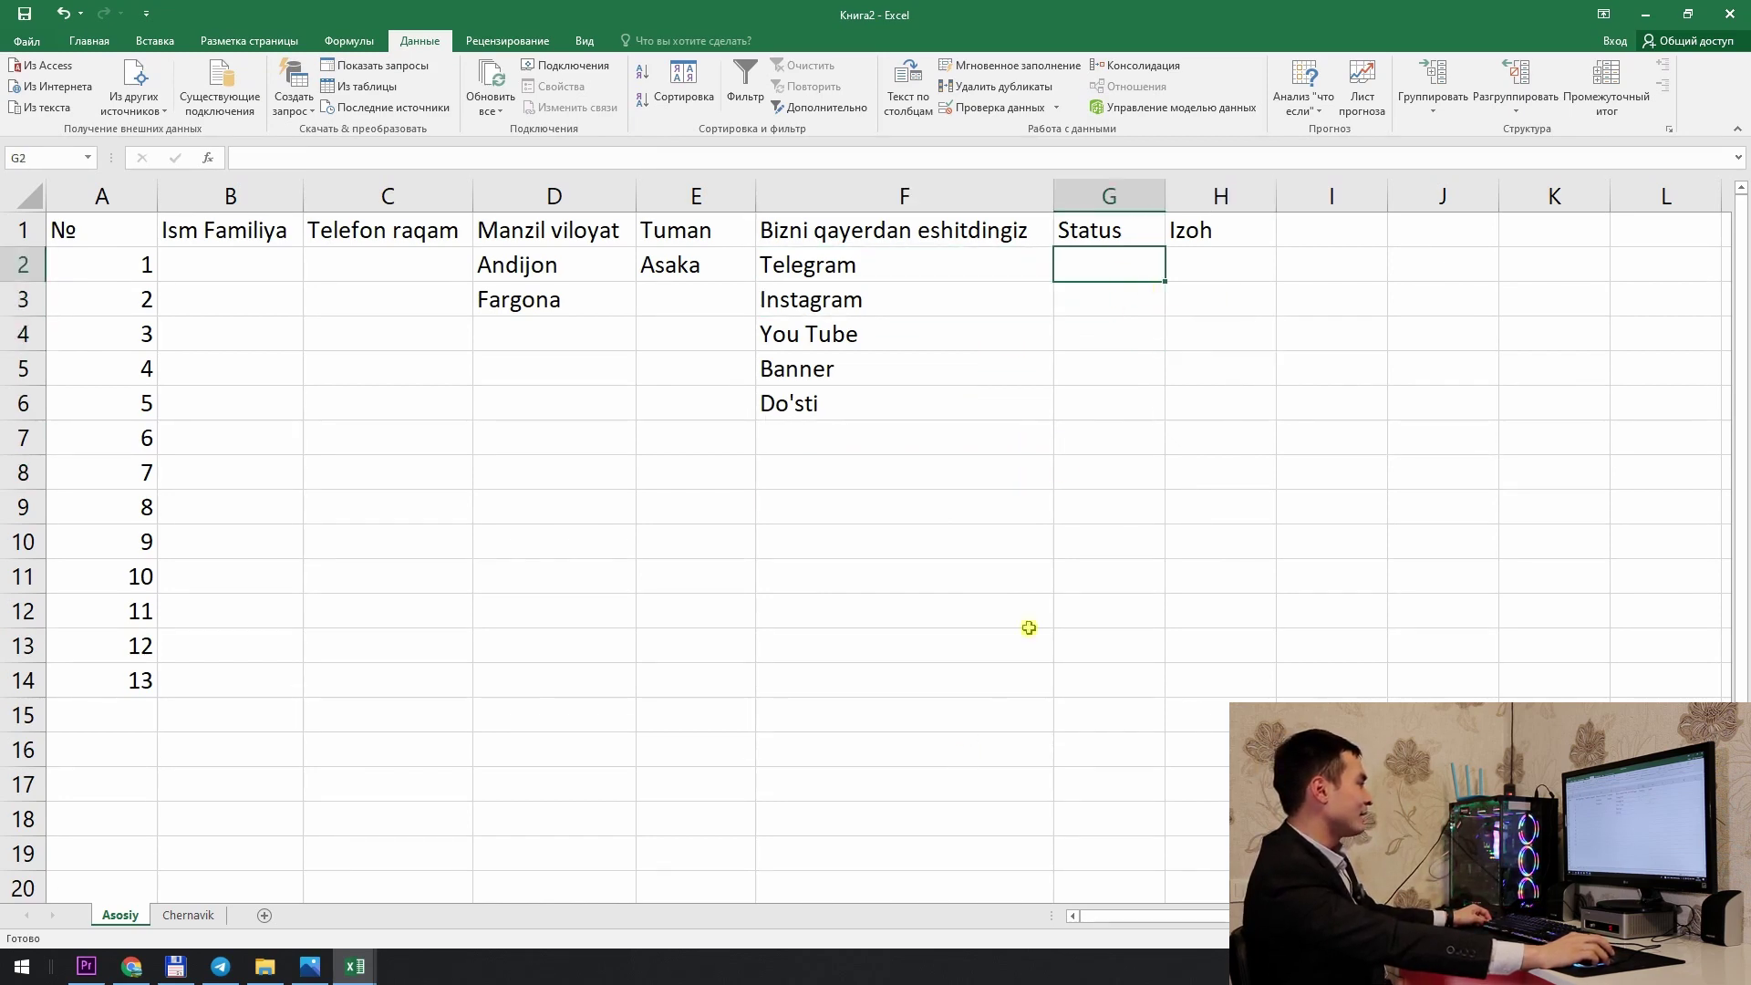
{"action": "left_click", "coordinate": [1103, 236]}
{"action": "key", "text": "ctrl+c"}
{"action": "left_click", "coordinate": [188, 914]}
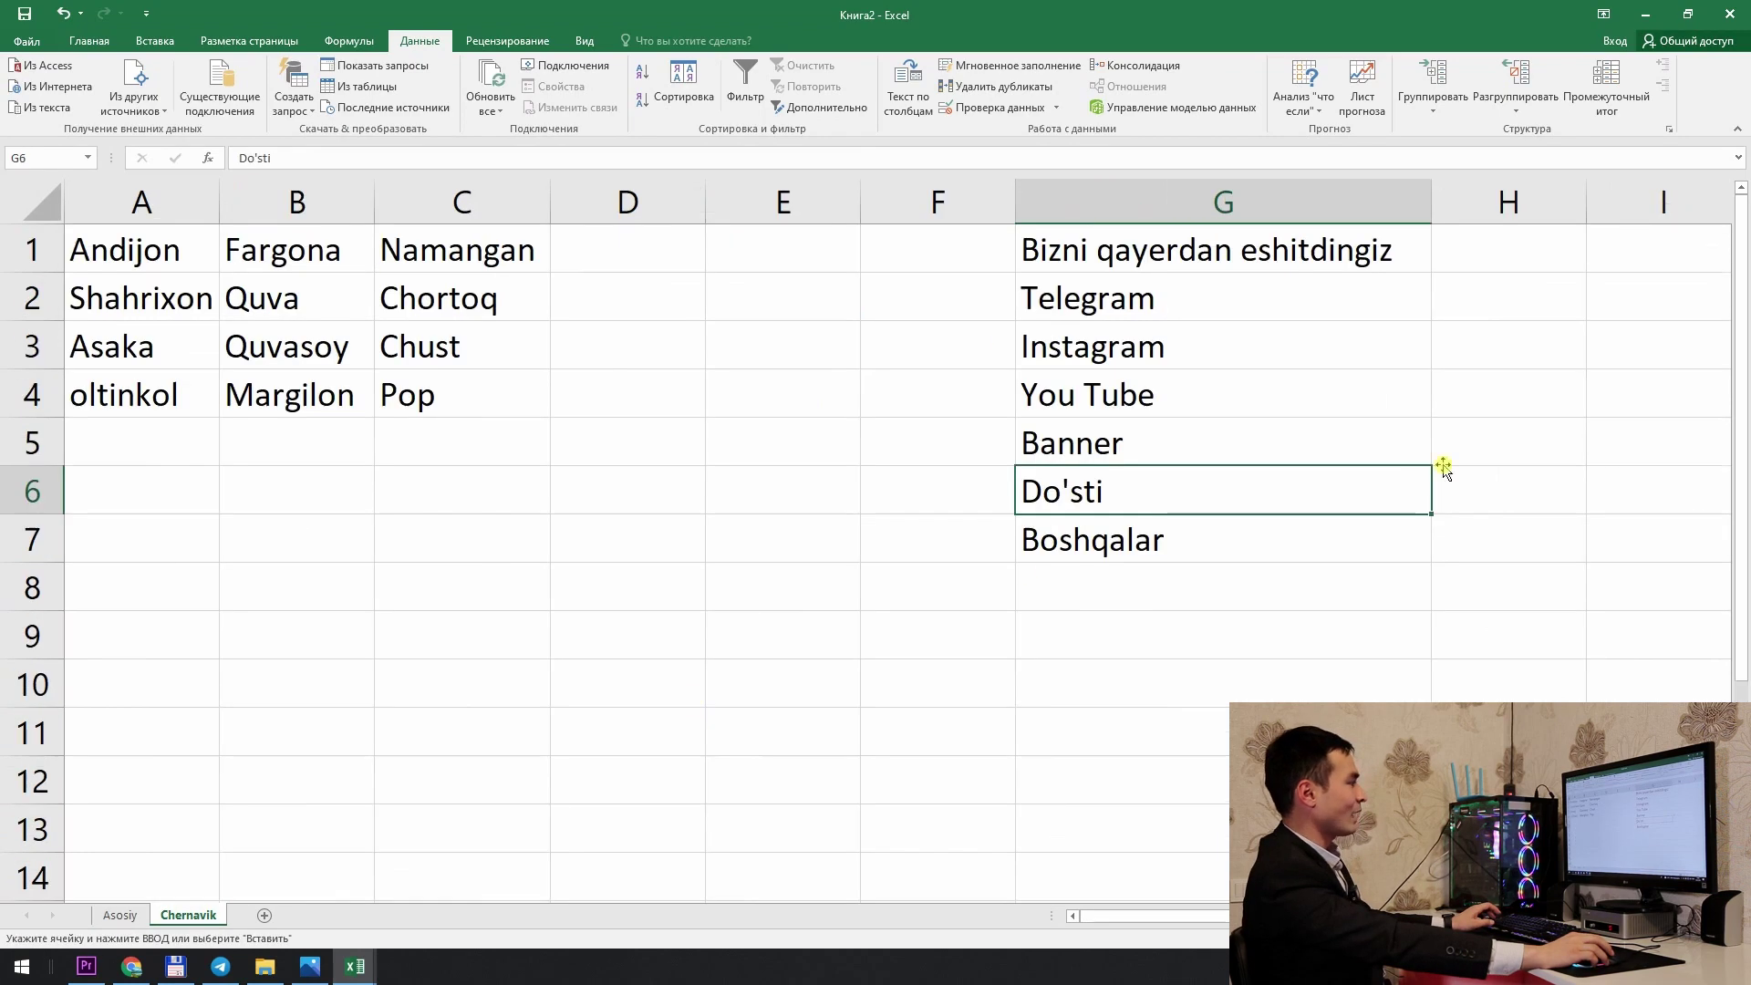
Step: Paste the Status heading into Chernavik I1 and enter 1-darga keladi in I2
{"action": "left_click", "coordinate": [1598, 357]}
{"action": "scroll", "coordinate": [1630, 500], "scroll_direction": "right", "scroll_amount": 1}
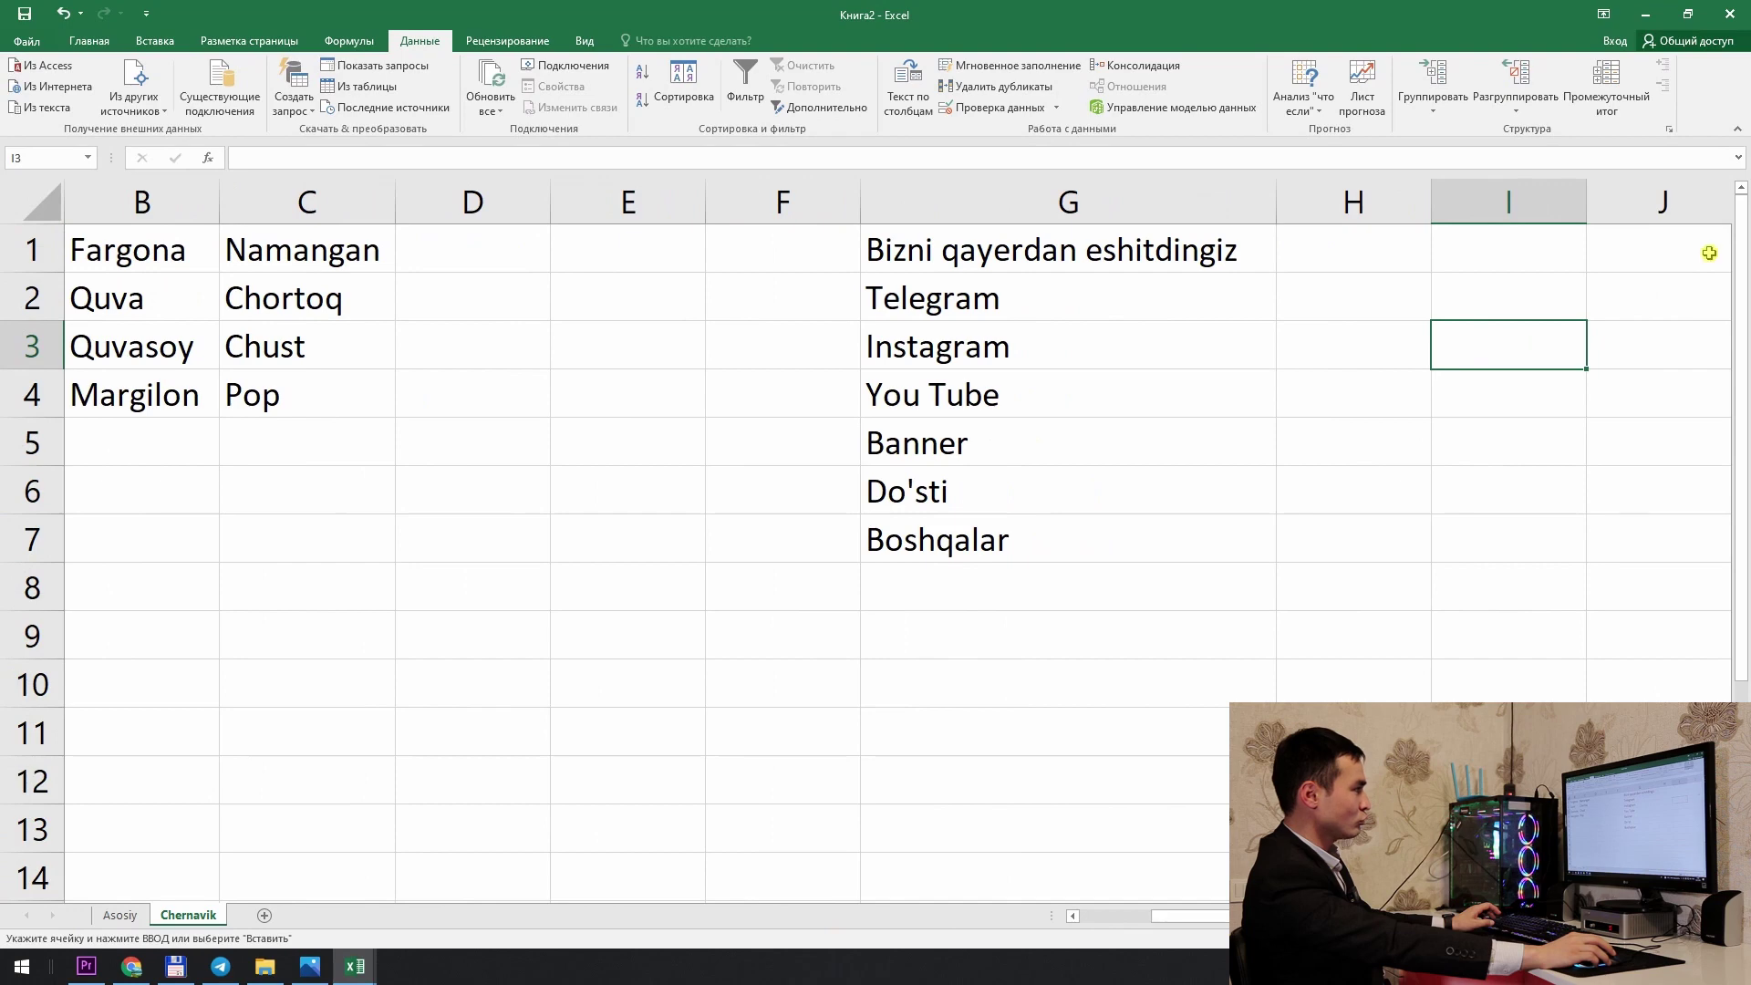
{"action": "left_click", "coordinate": [1496, 257]}
{"action": "key", "text": "ctrl+v"}
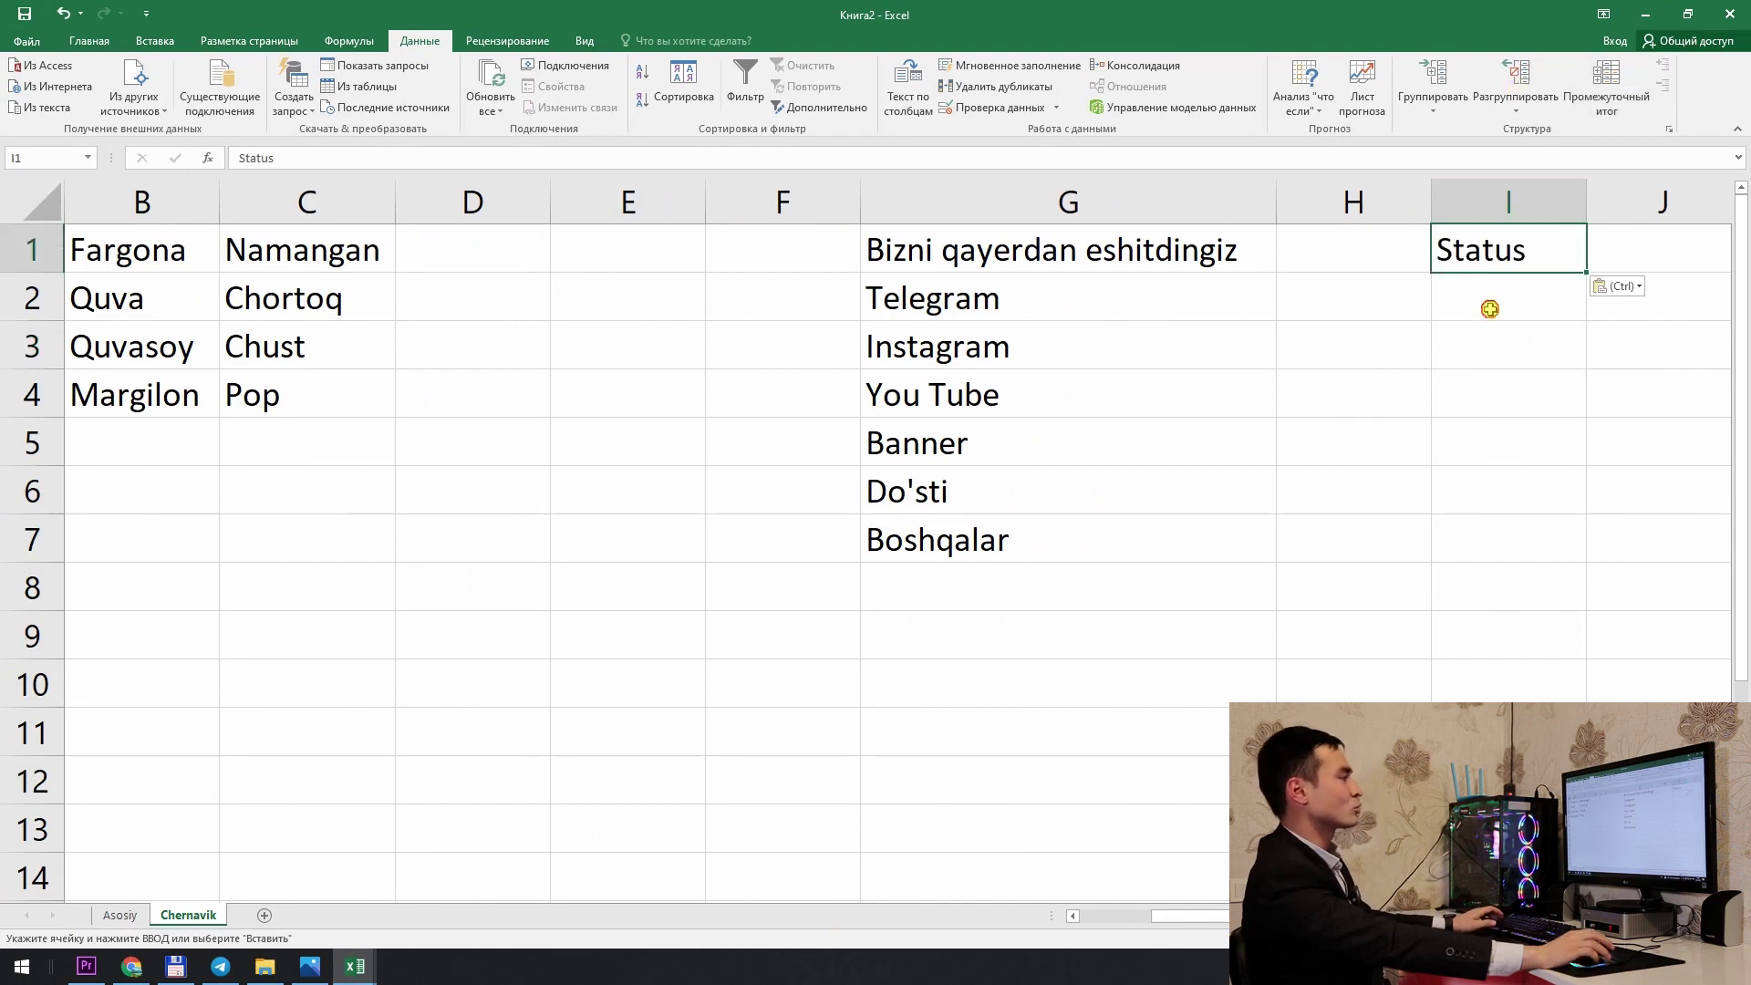
{"action": "left_click", "coordinate": [1490, 310]}
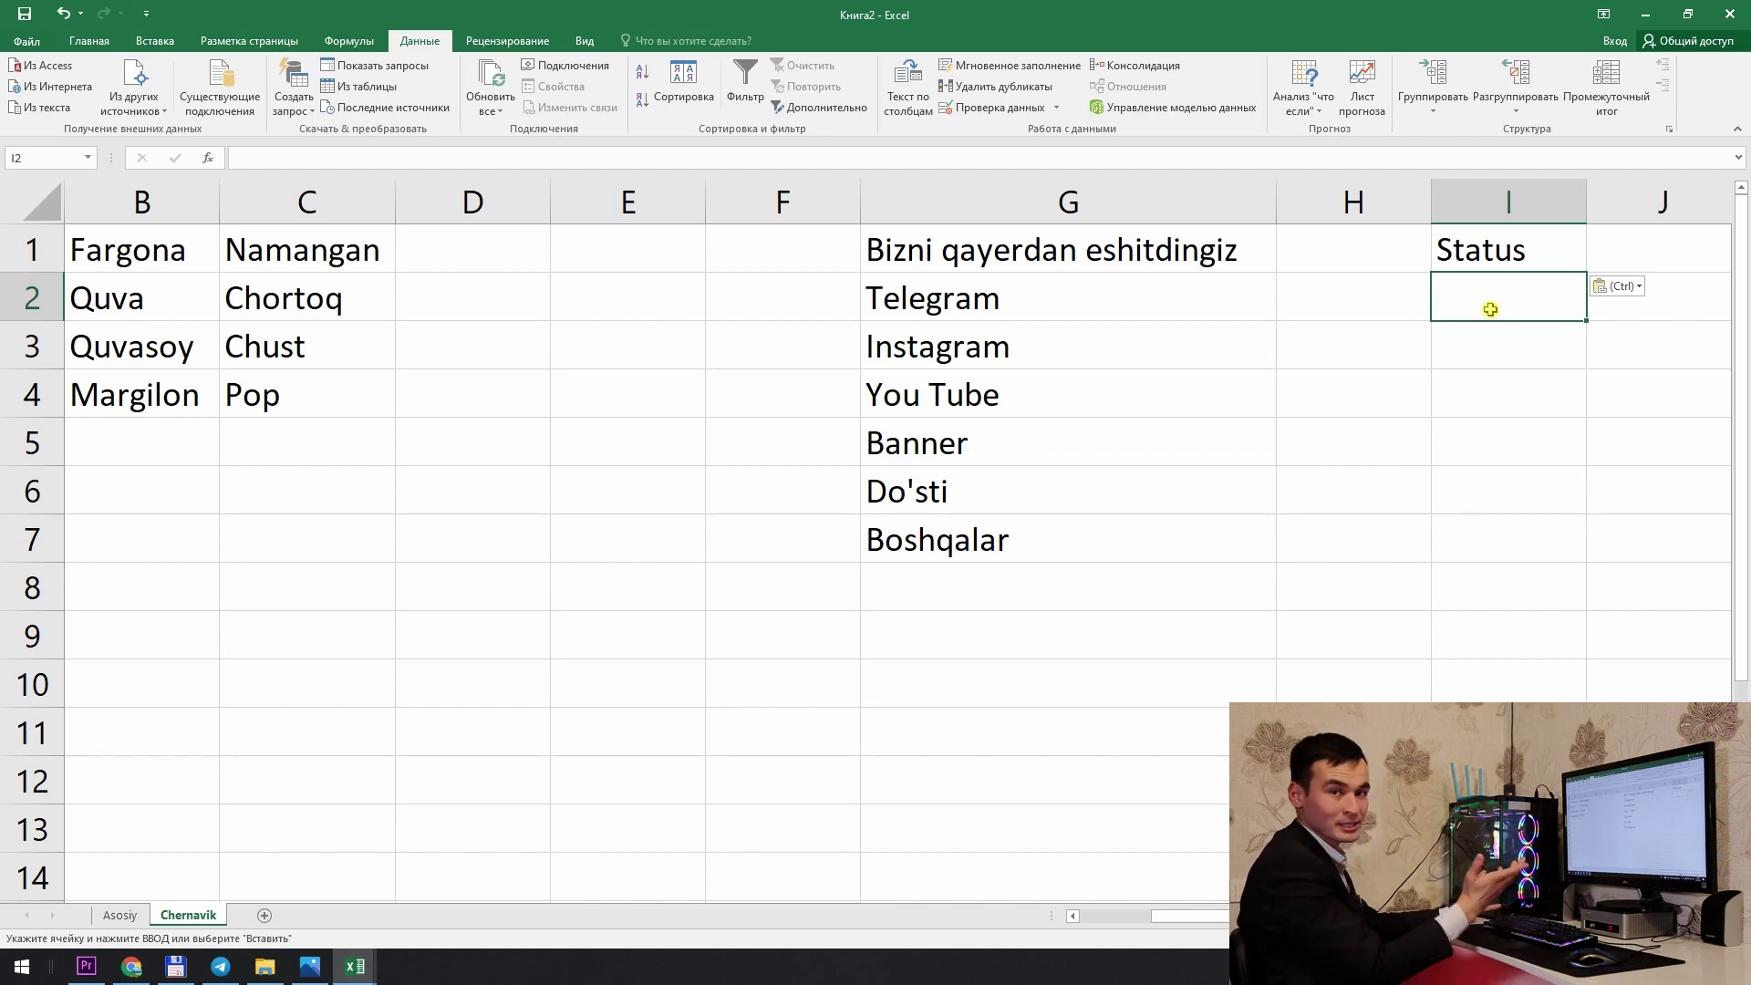
{"action": "type", "text": "1-darga kelad"}
{"action": "key", "text": "Return"}
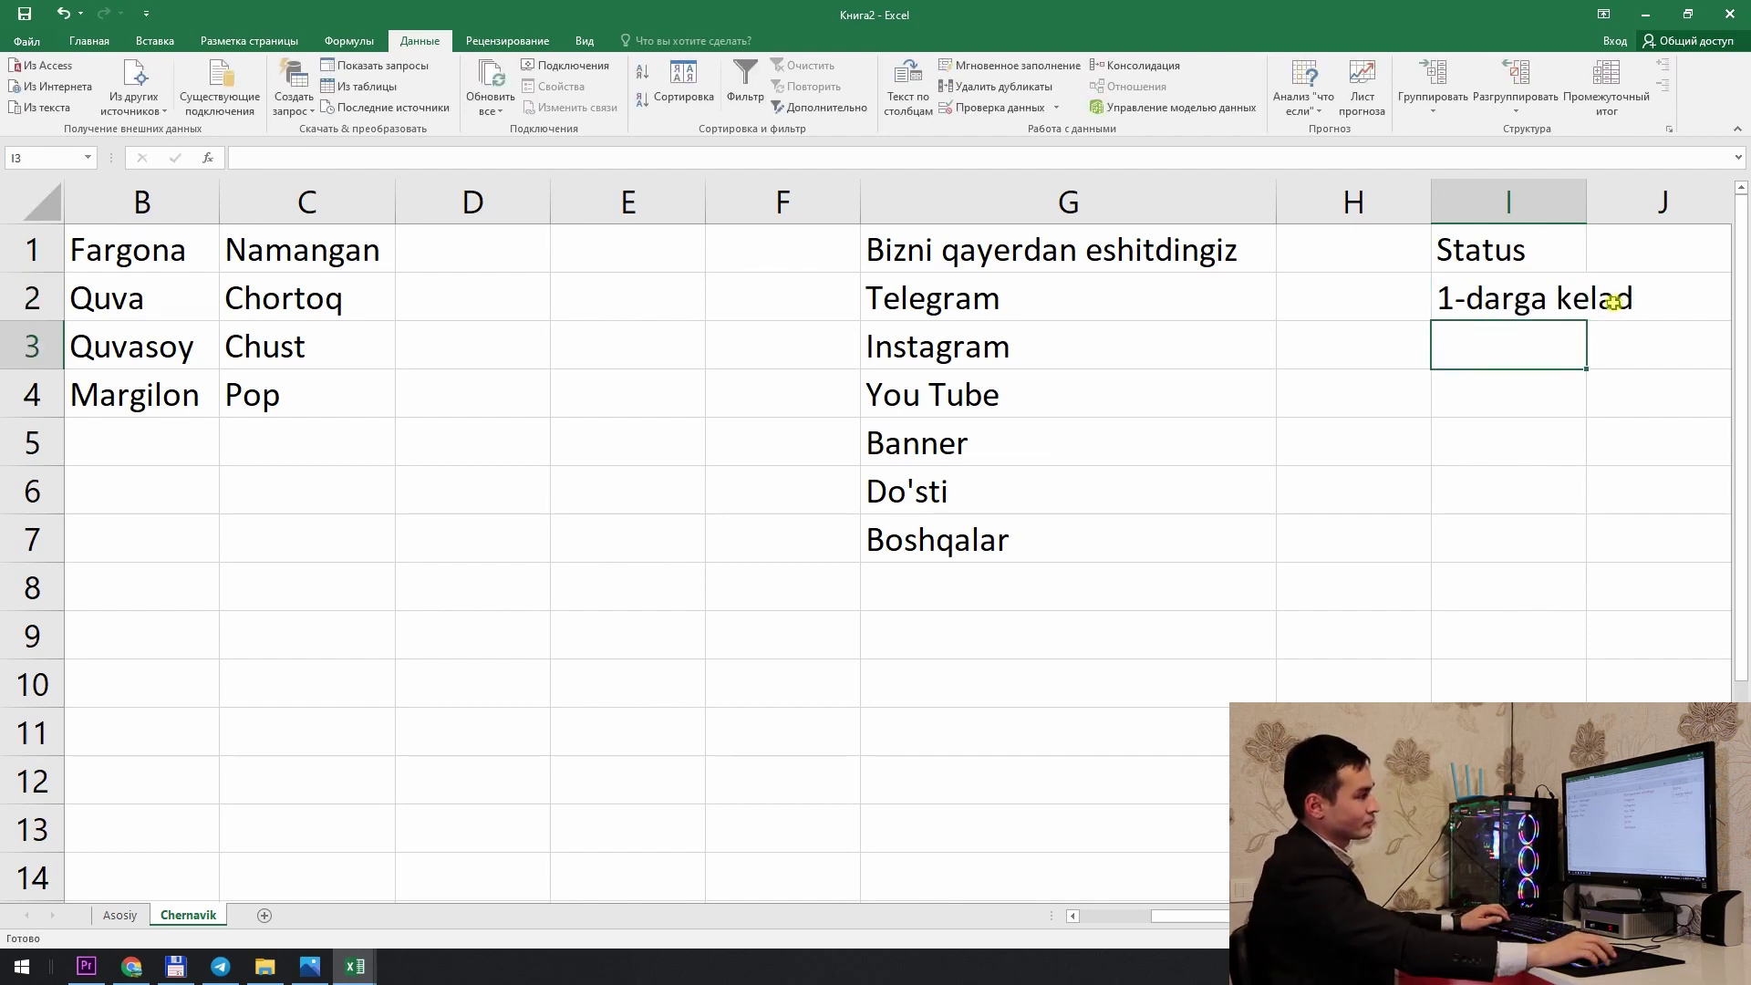
{"action": "double_click", "coordinate": [1555, 300]}
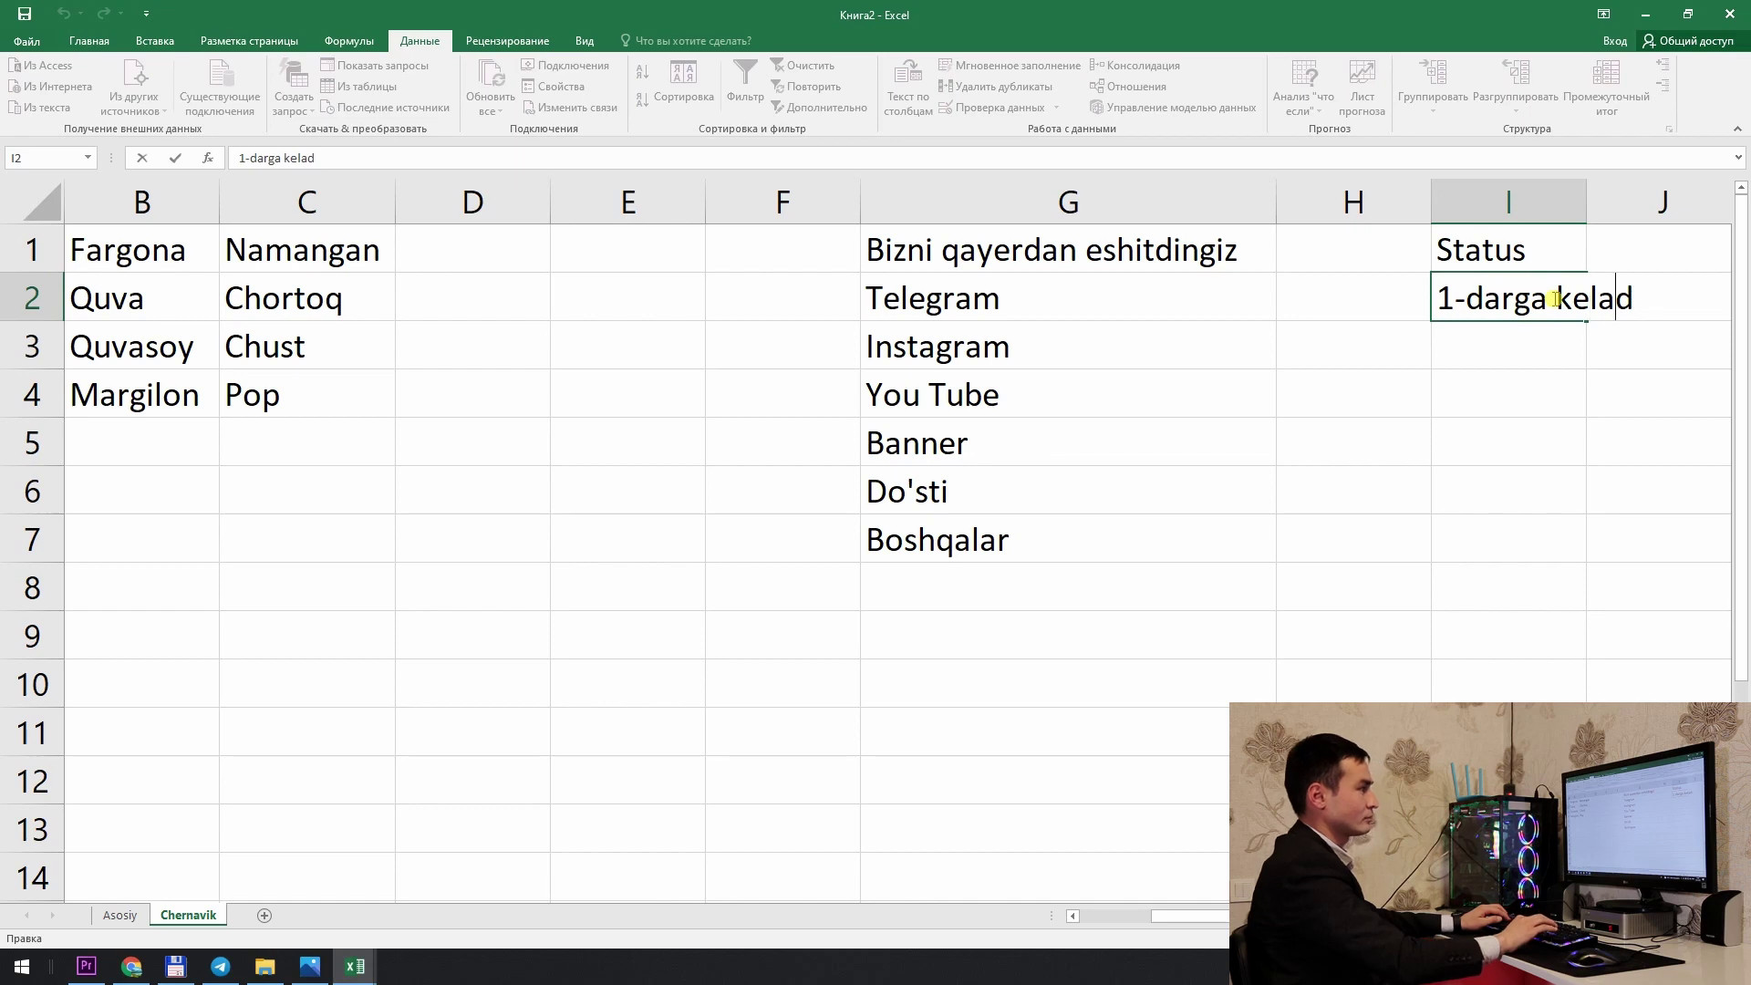
{"action": "type", "text": "i"}
{"action": "key", "text": "Return"}
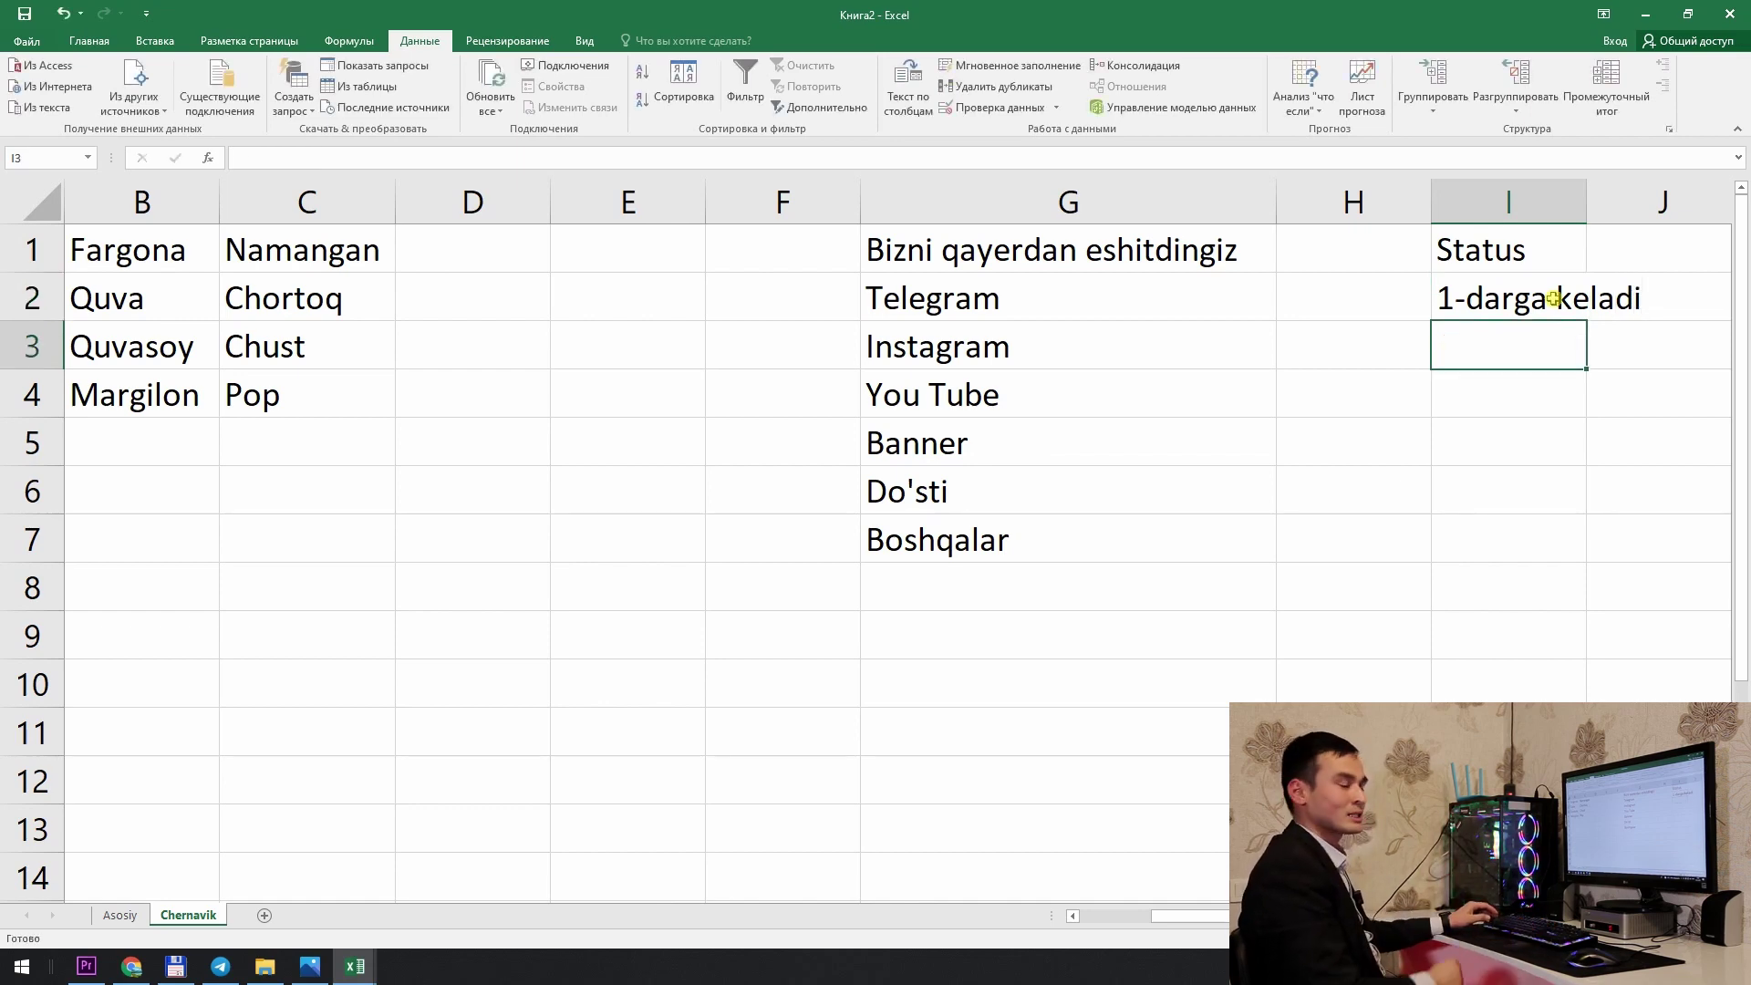
Step: Add Telefon qilsh kerak and O'qiyapti below, autofit column I, and change I2 to Rad etdi
{"action": "type", "text": "Tel"}
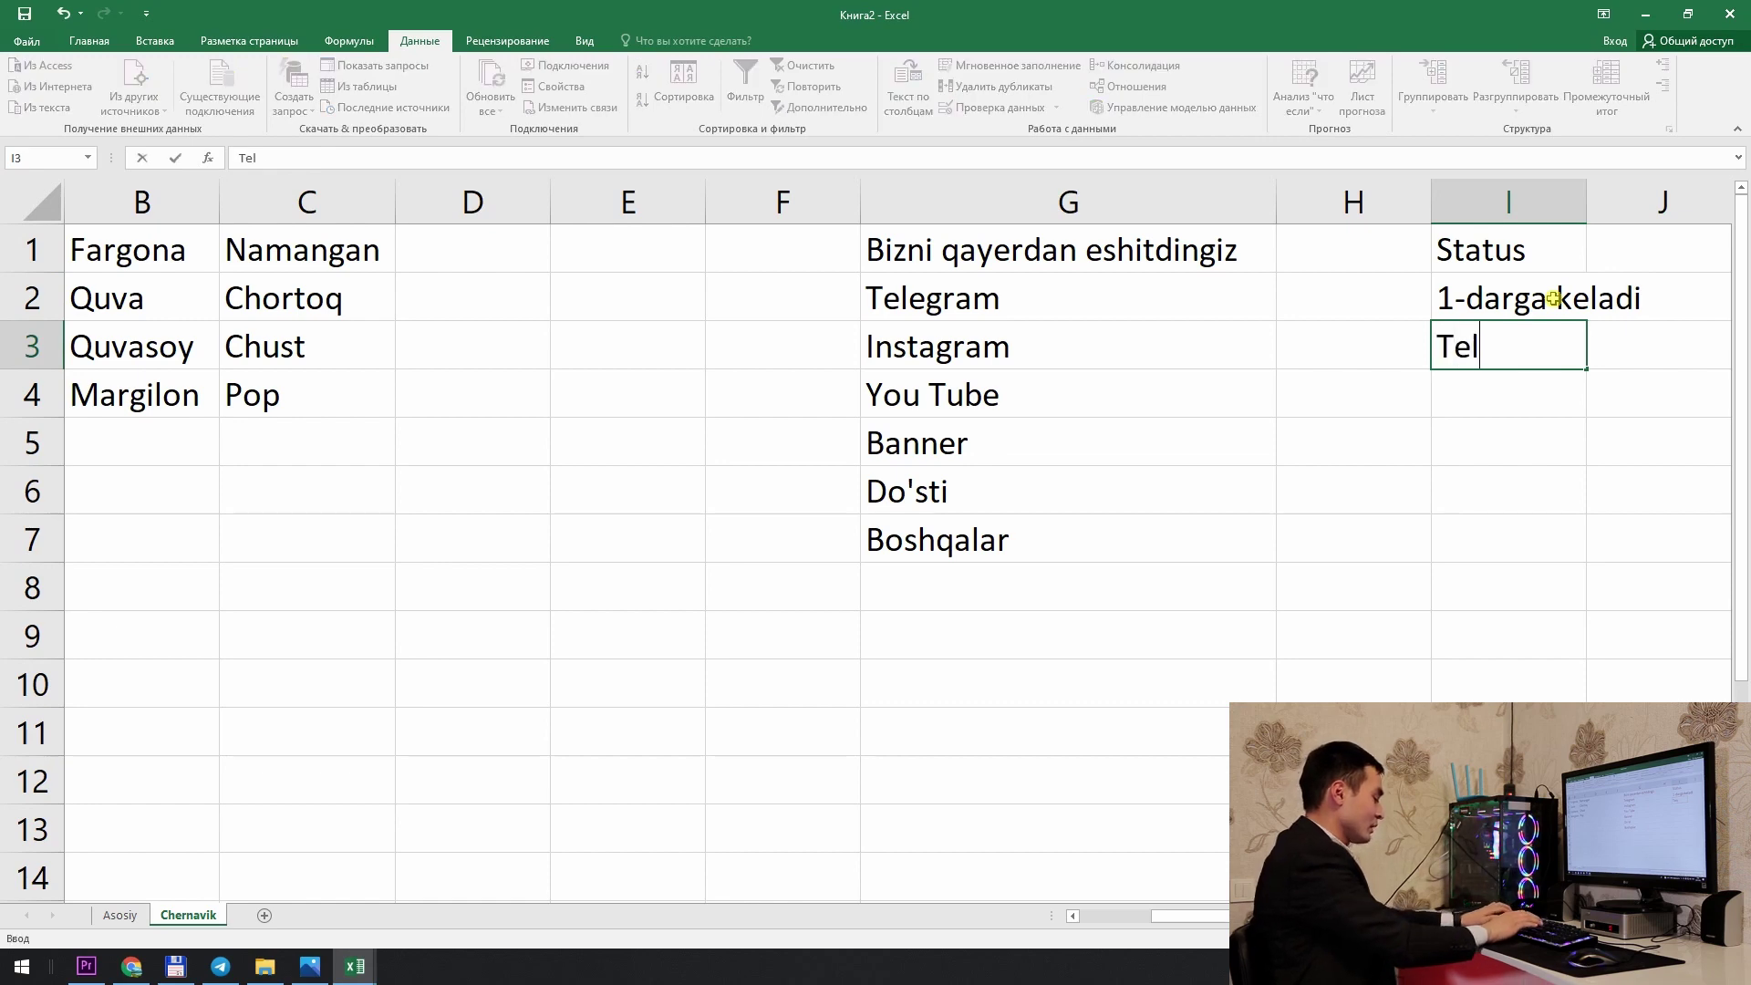
{"action": "type", "text": "efon qilsh"}
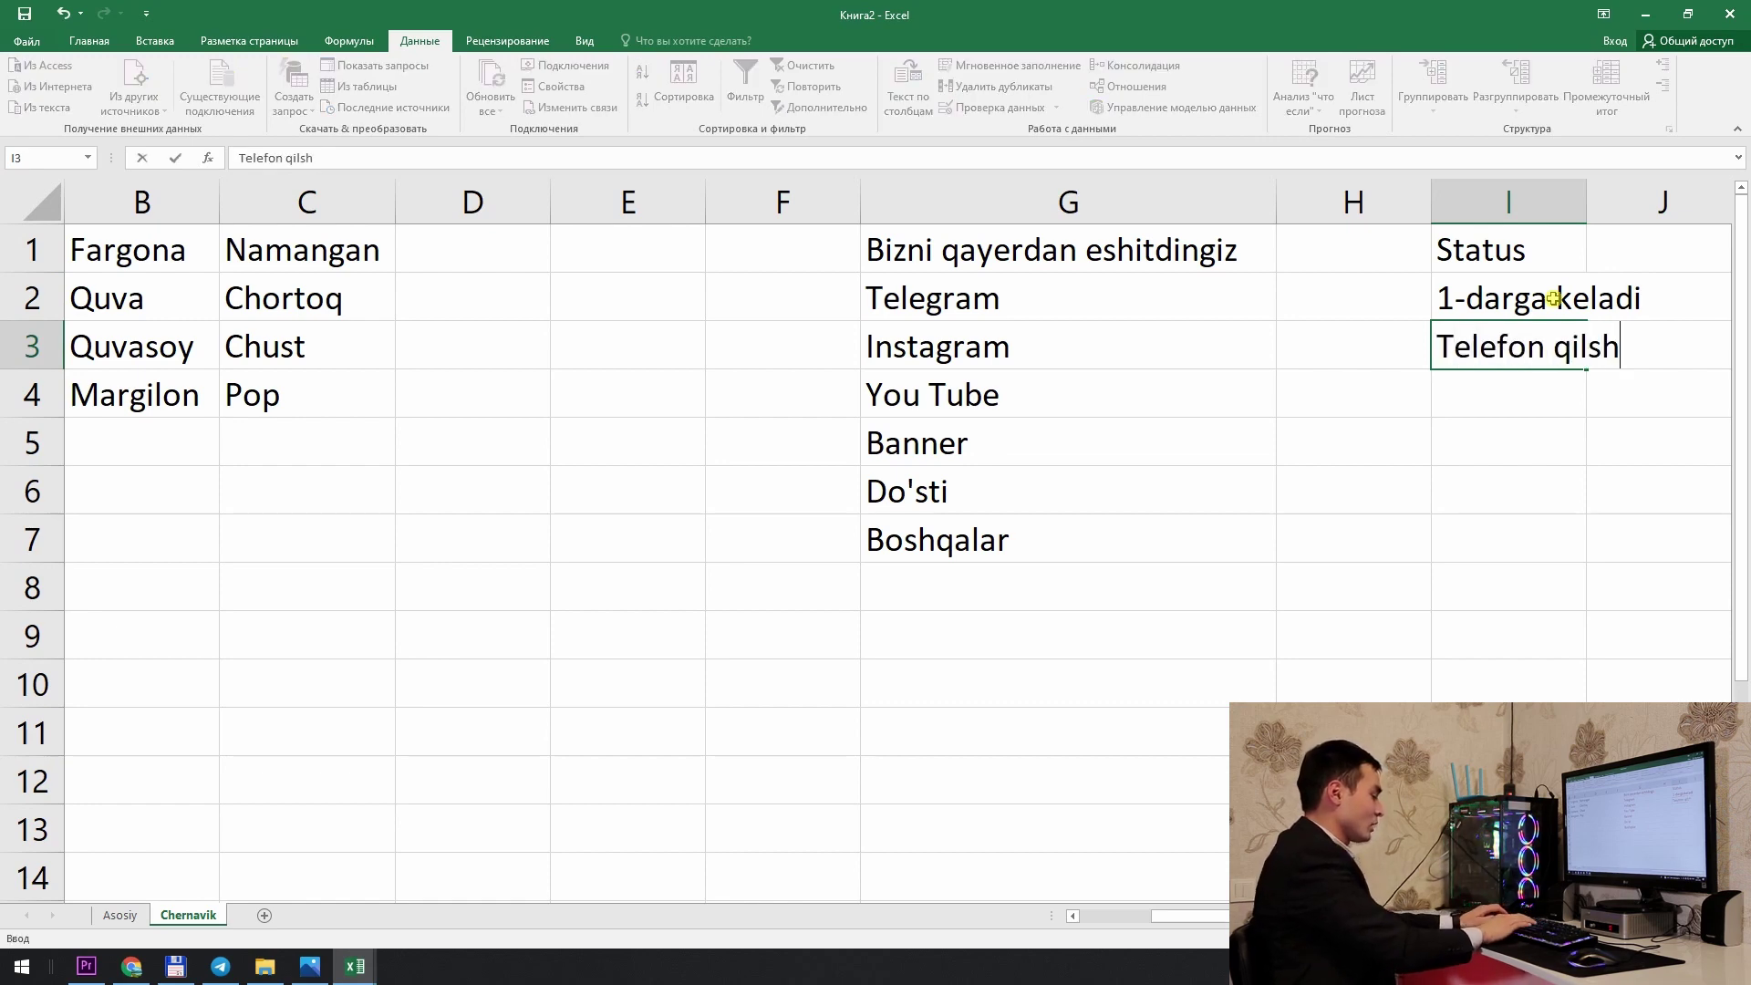
{"action": "type", "text": " ker"}
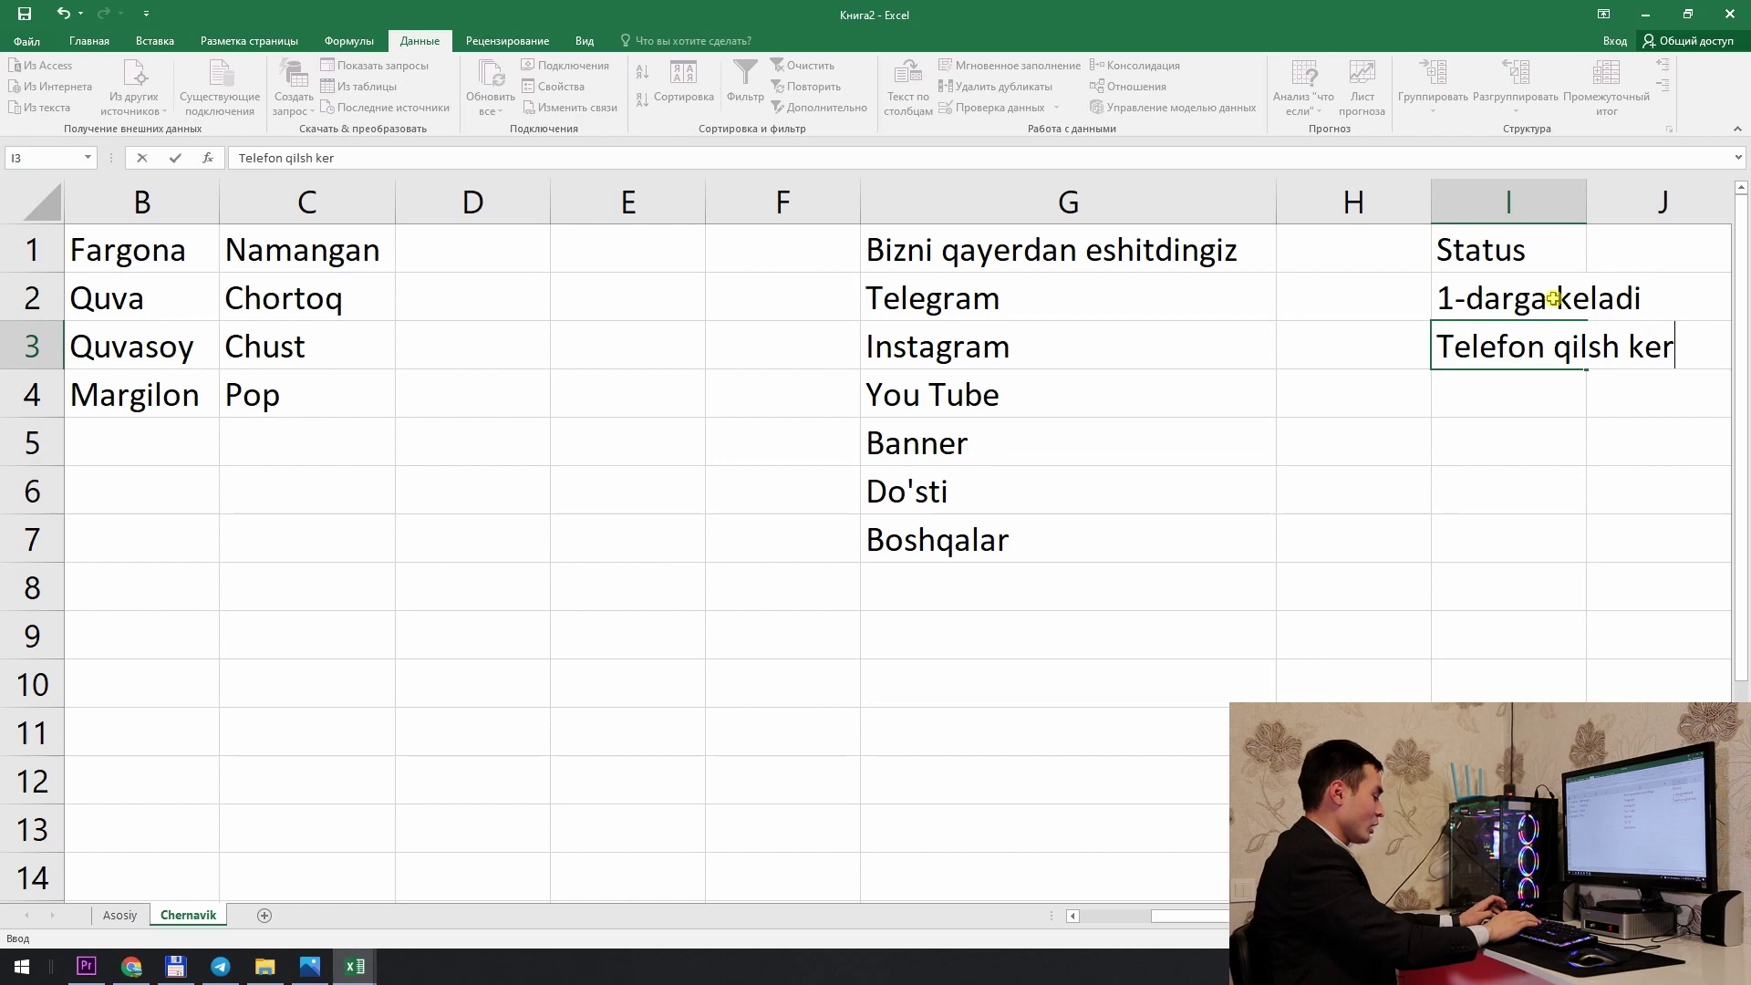
{"action": "type", "text": "ak"}
{"action": "key", "text": "Return"}
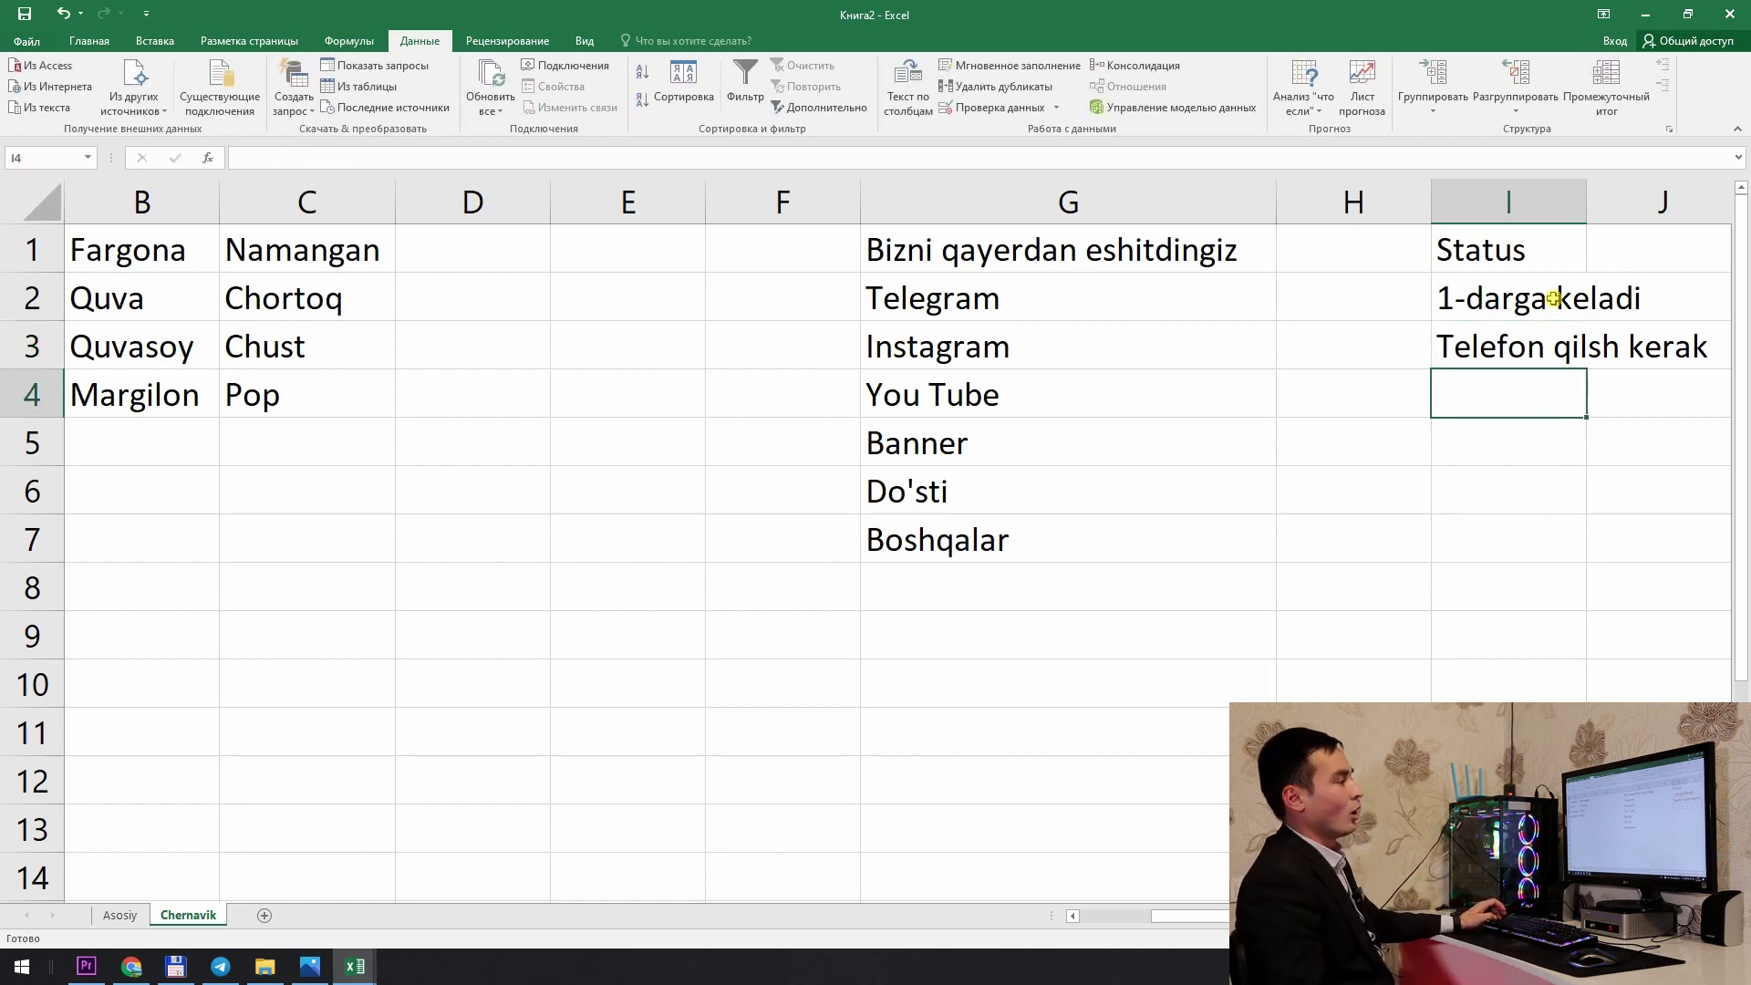
{"action": "type", "text": "O'qiya"}
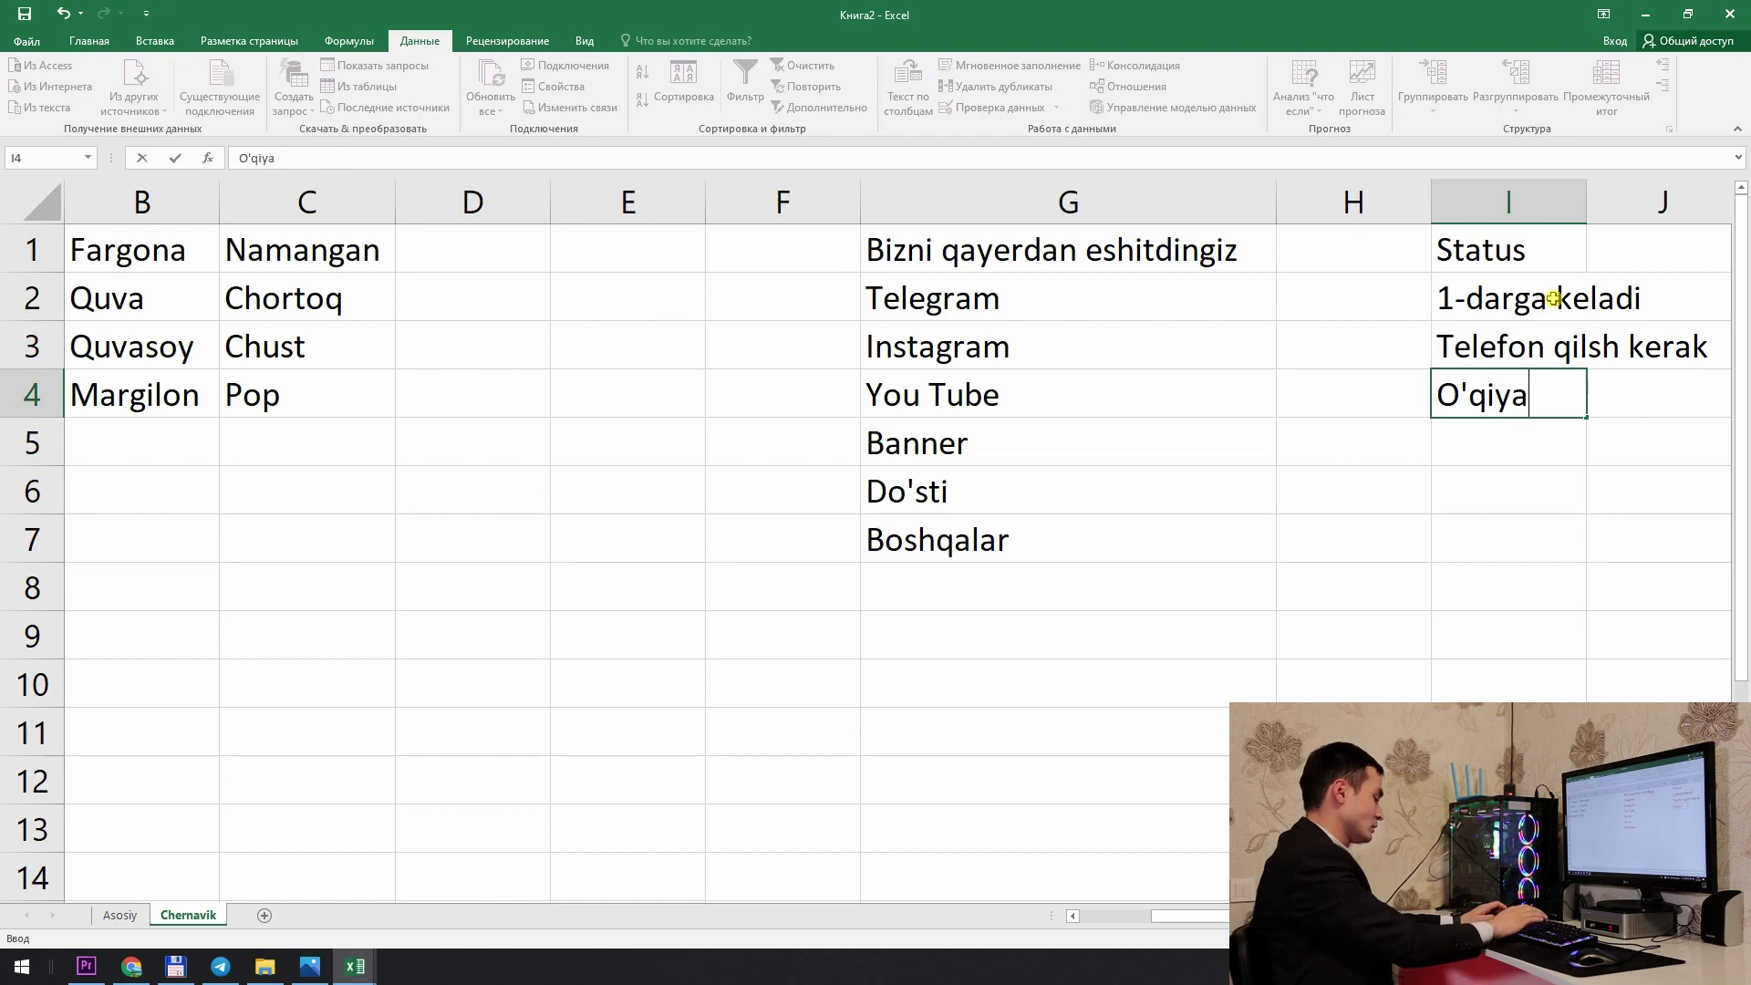
{"action": "type", "text": "pti"}
{"action": "key", "text": "Return"}
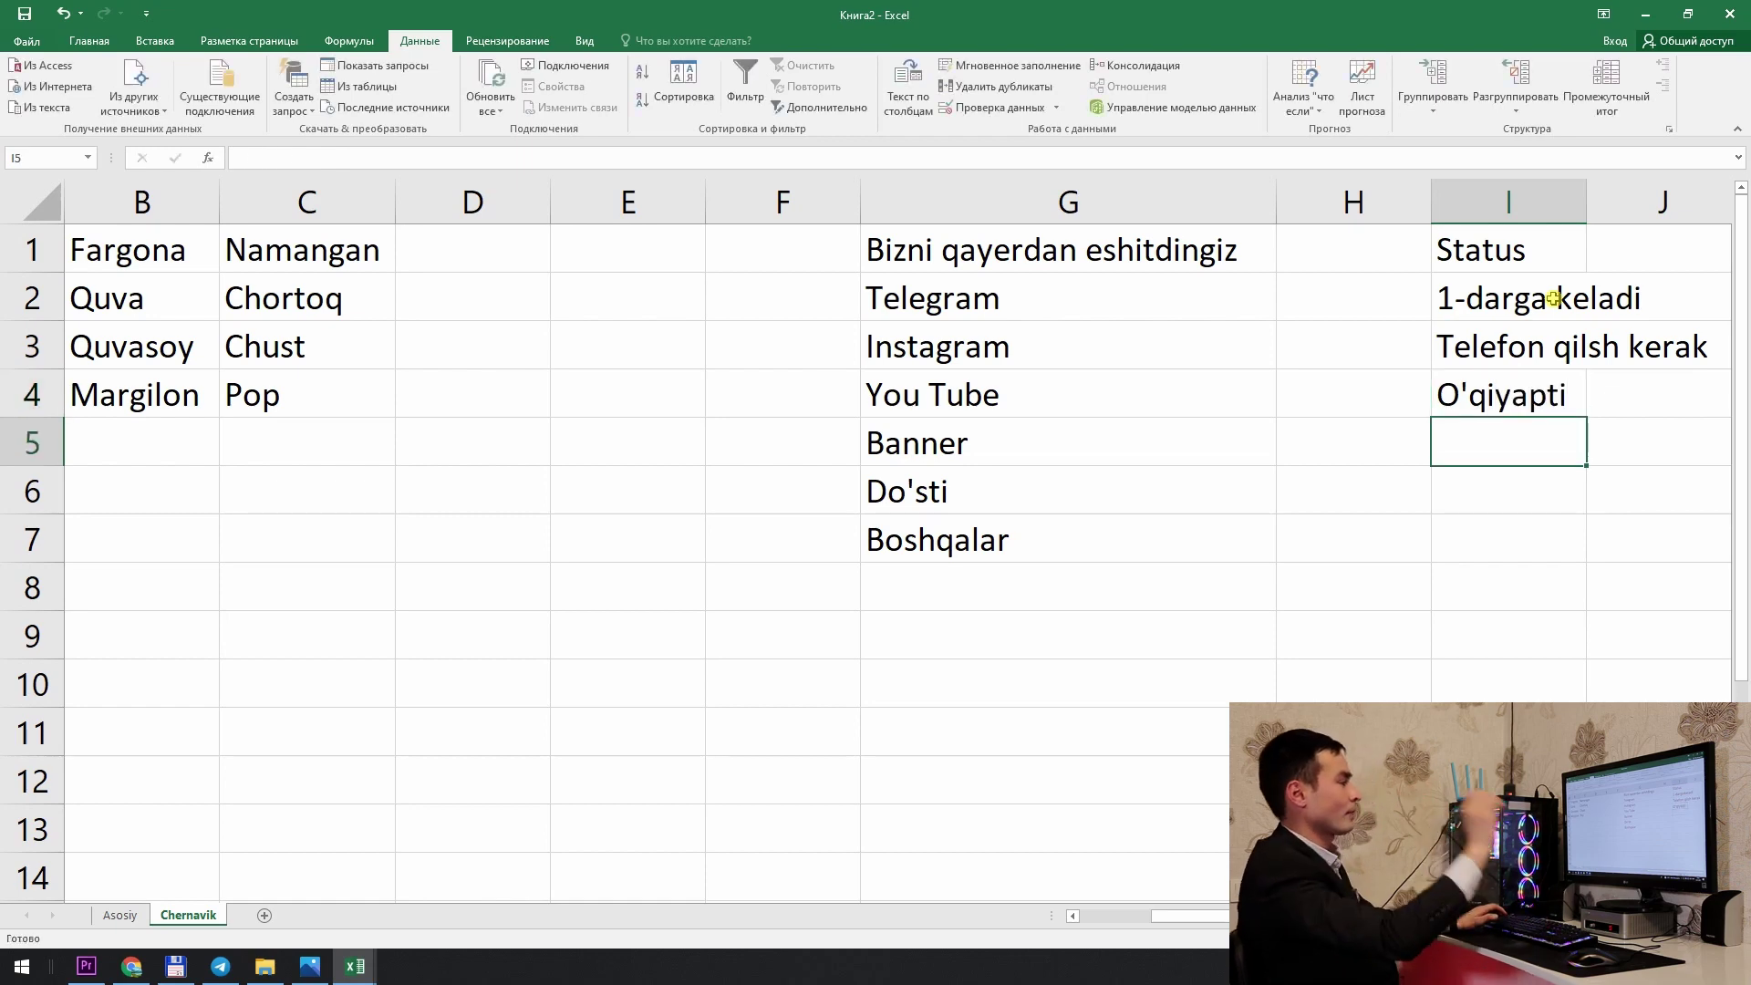
{"action": "double_click", "coordinate": [1586, 203]}
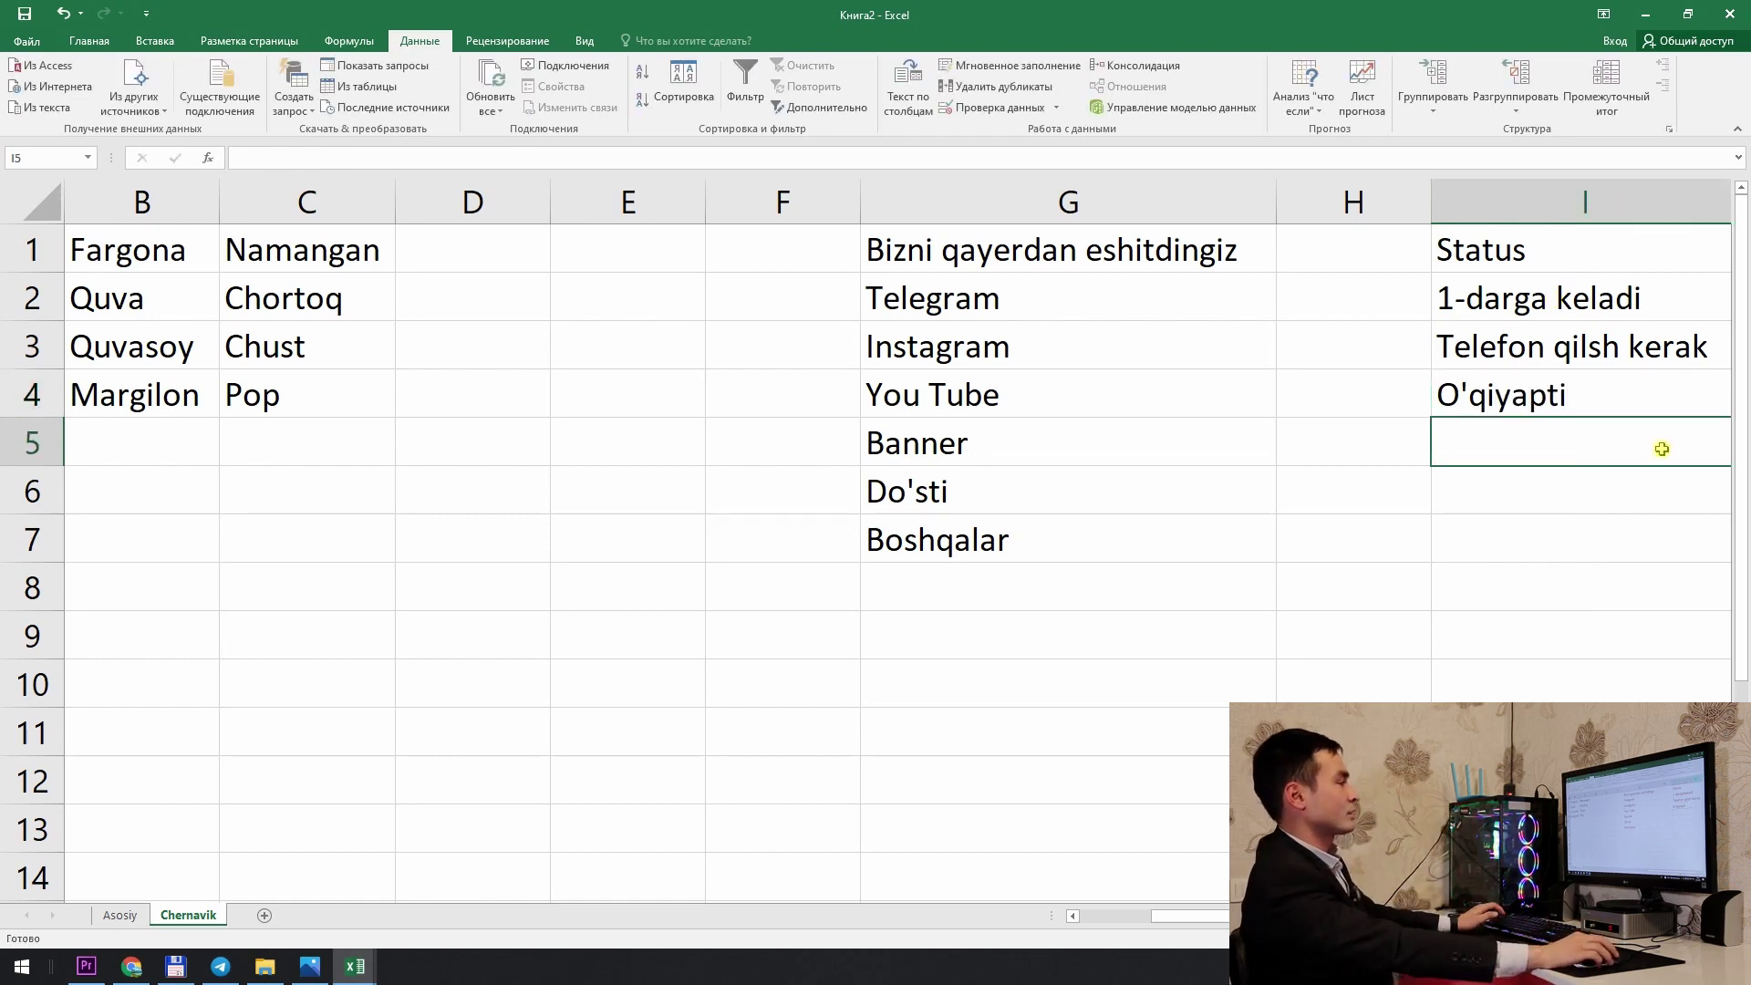
{"action": "left_click", "coordinate": [1565, 311]}
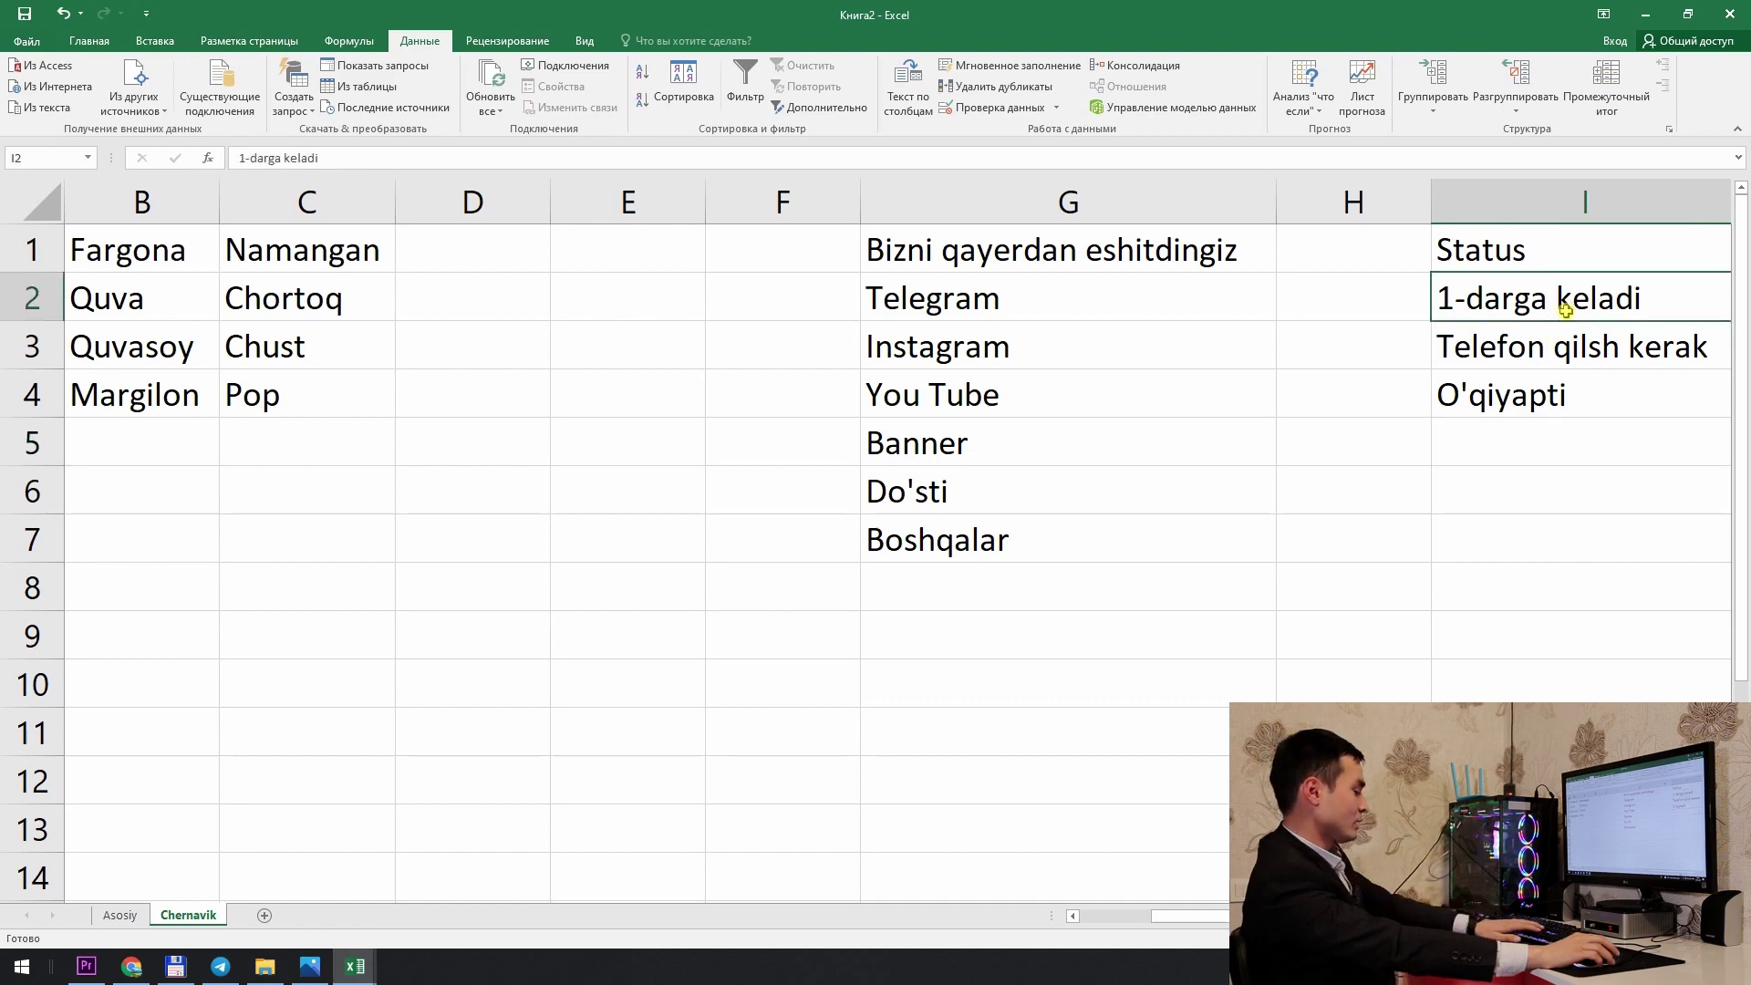
{"action": "key", "text": "Delete"}
{"action": "scroll", "coordinate": [1565, 311], "scroll_direction": "right", "scroll_amount": 2}
{"action": "type", "text": "Rad etdi"}
{"action": "key", "text": "Return"}
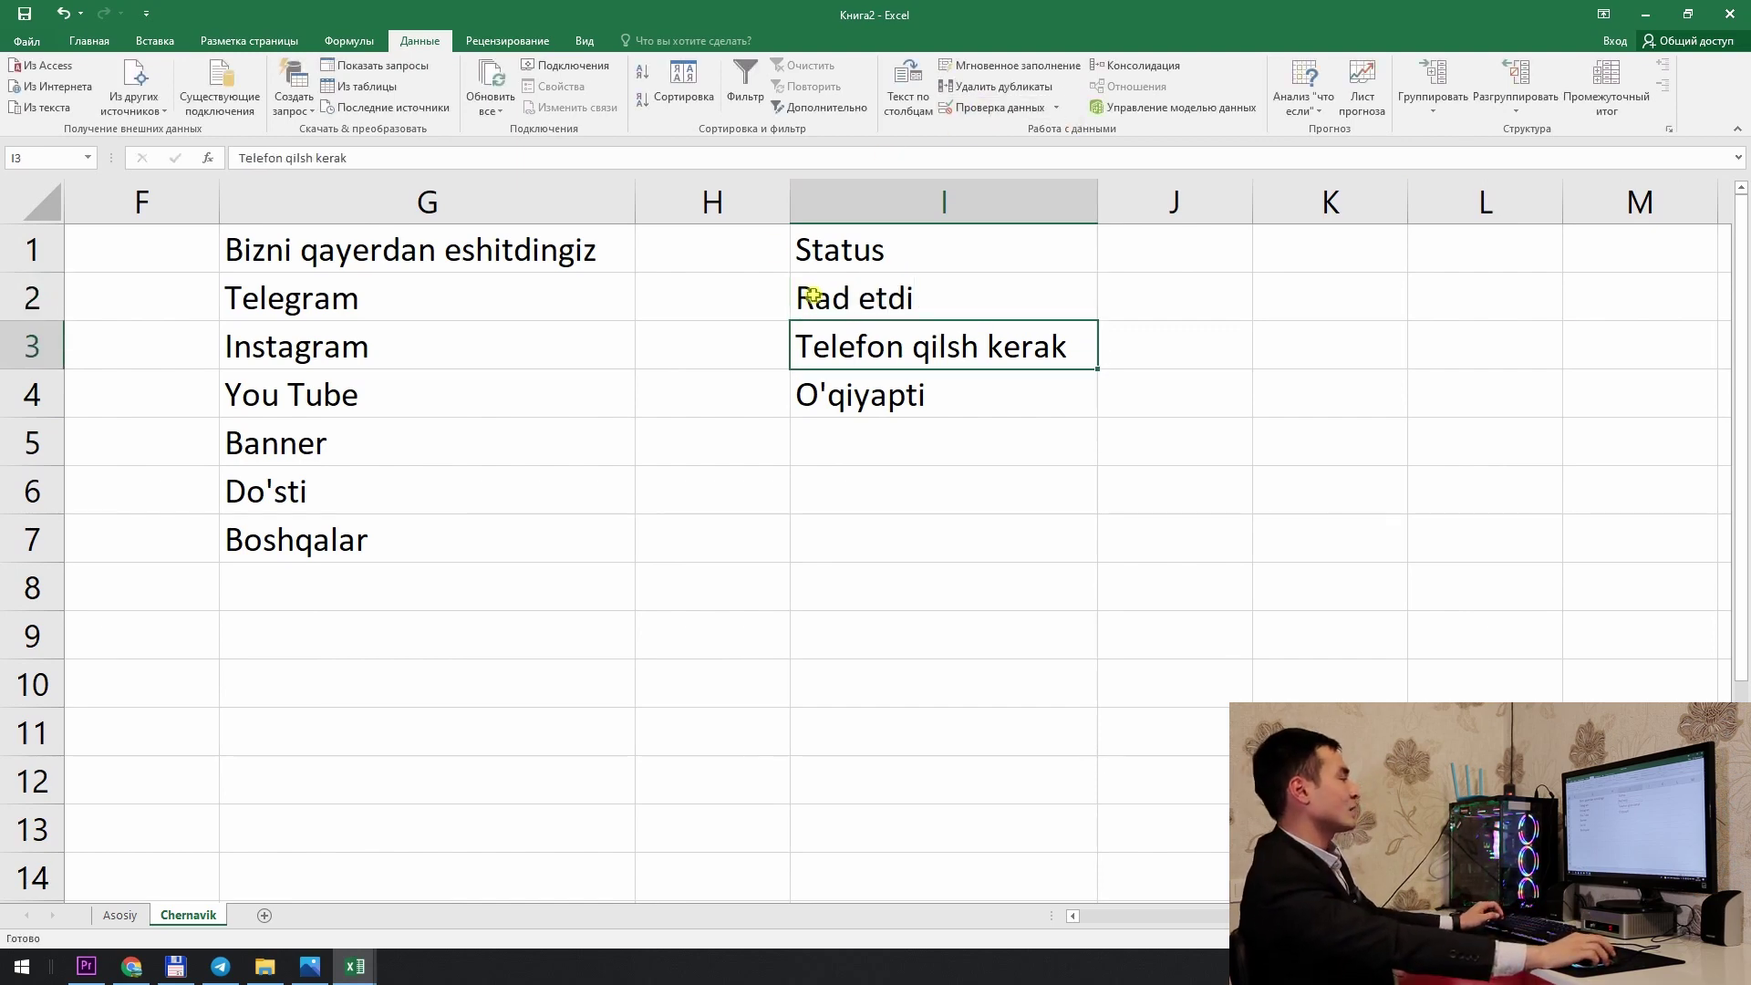
{"action": "left_click", "coordinate": [825, 294]}
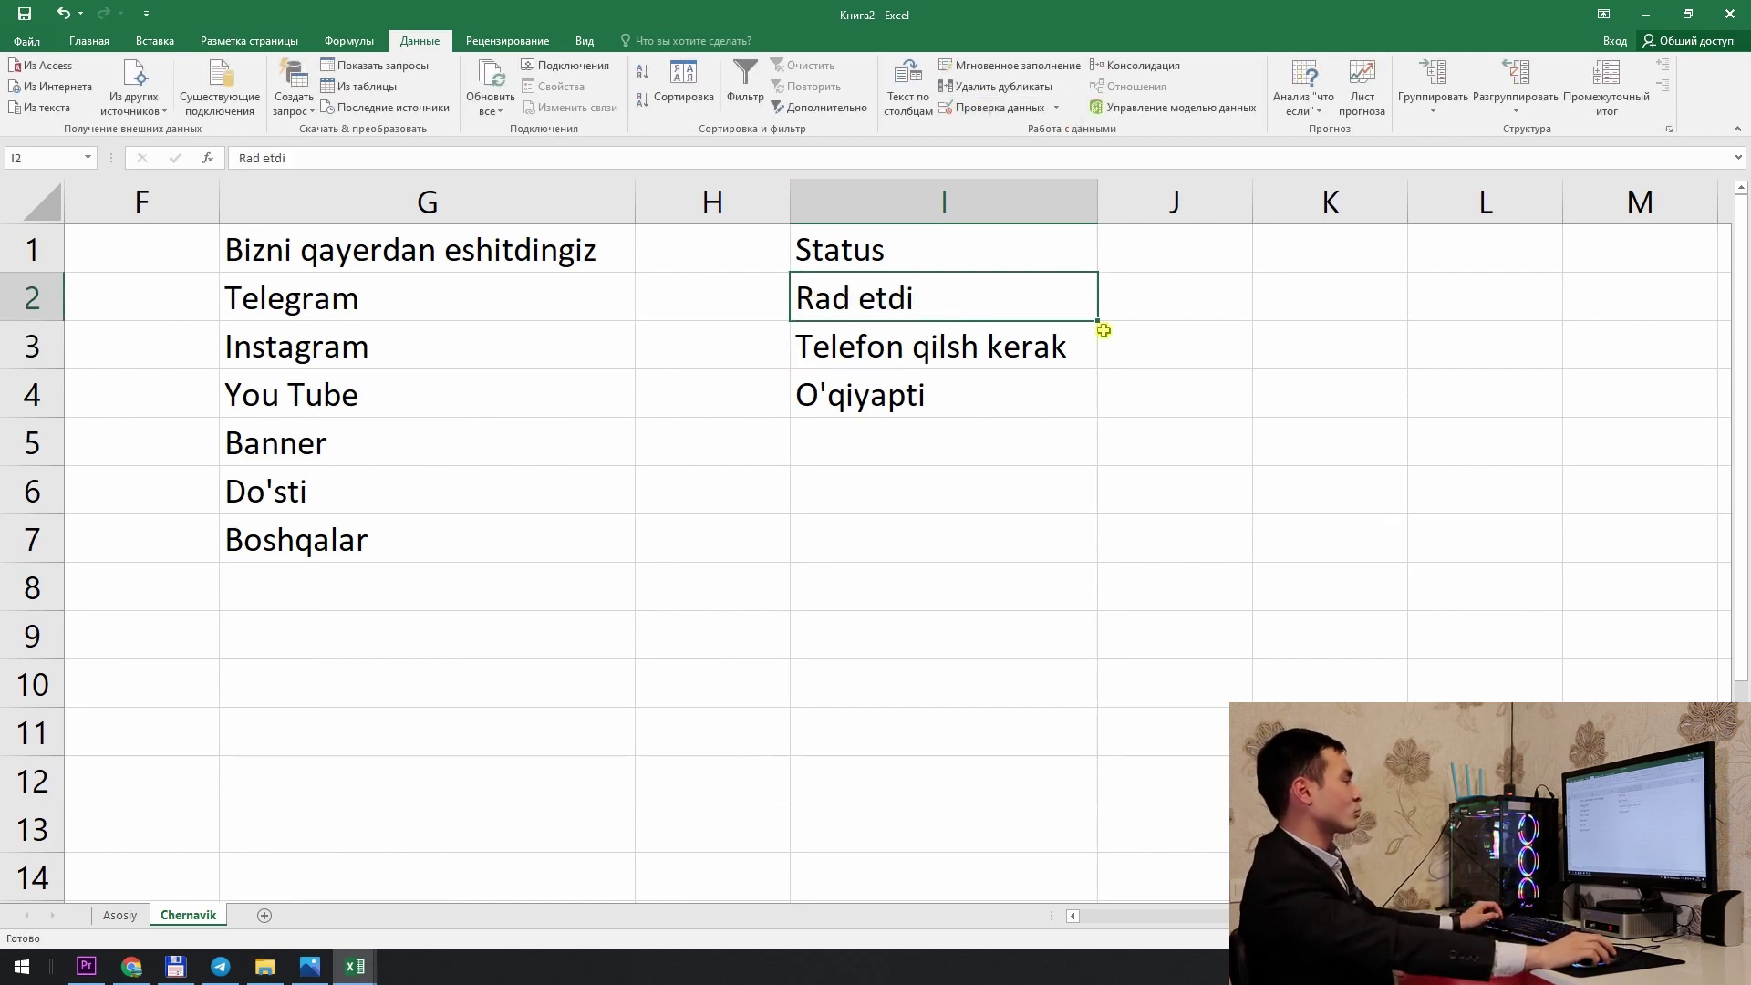
{"action": "left_click", "coordinate": [940, 363]}
{"action": "left_click", "coordinate": [937, 401]}
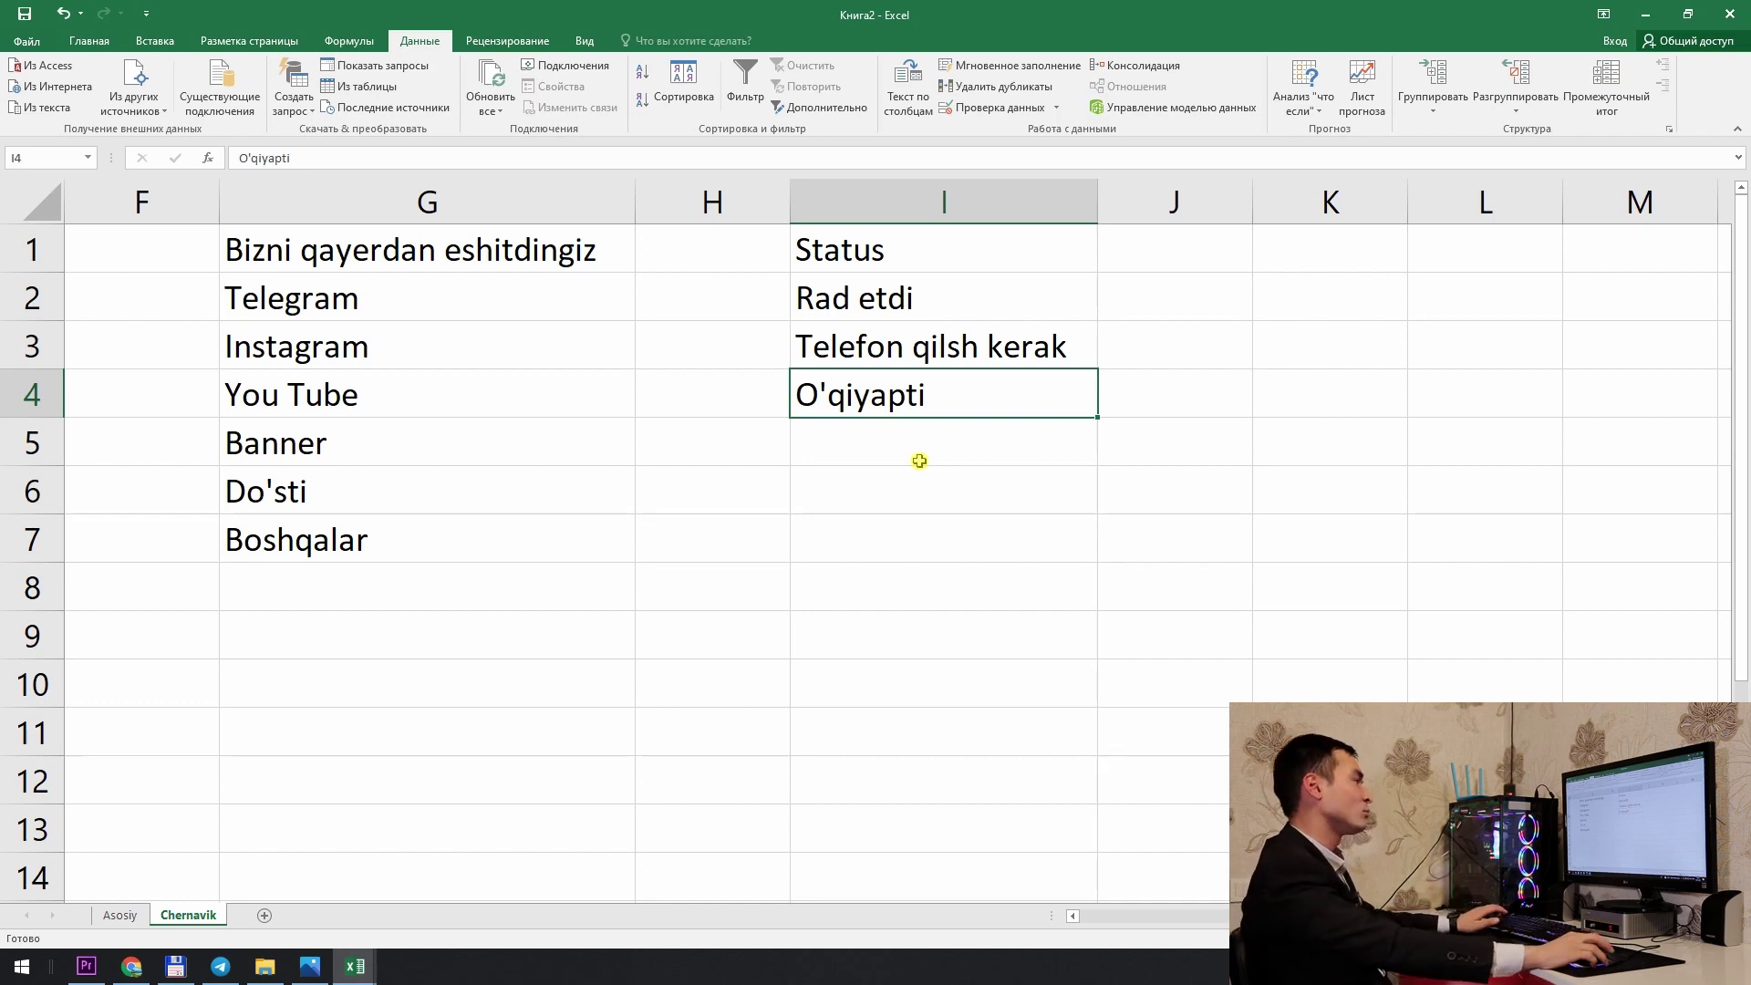
Step: Give Asosiy's Status column G a list validation sourced from Chernavik I2:I4
{"action": "left_click", "coordinate": [102, 915]}
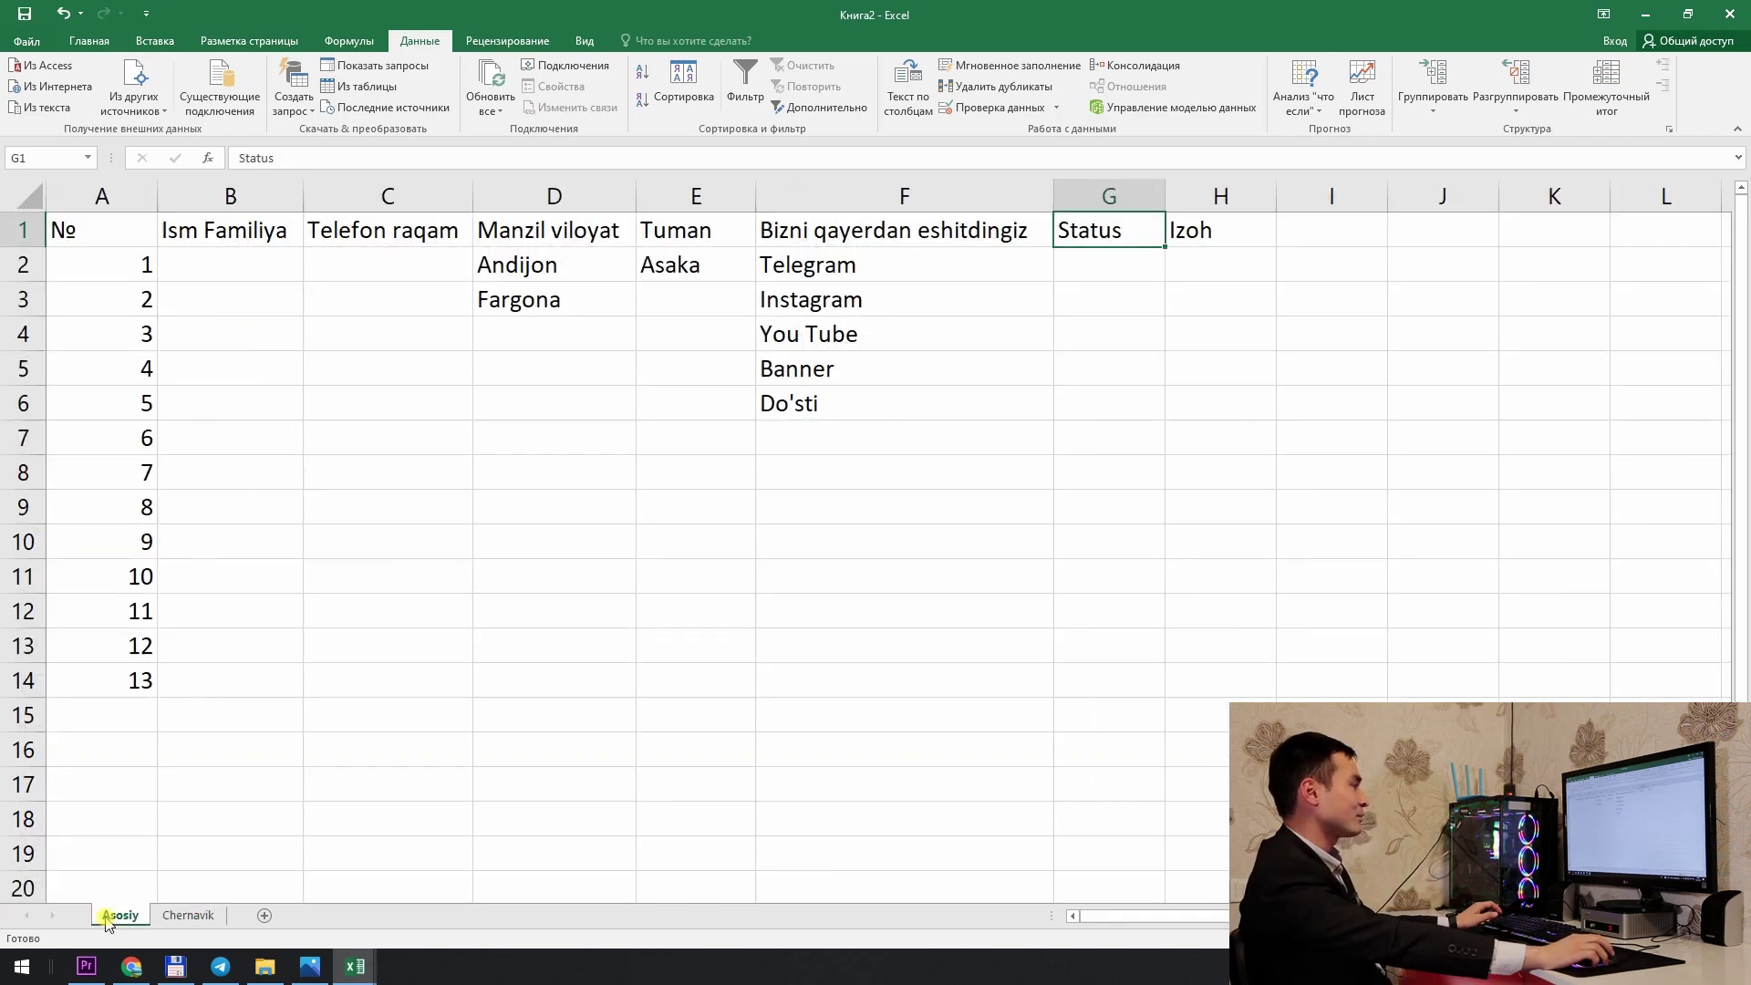
{"action": "left_click", "coordinate": [1113, 202]}
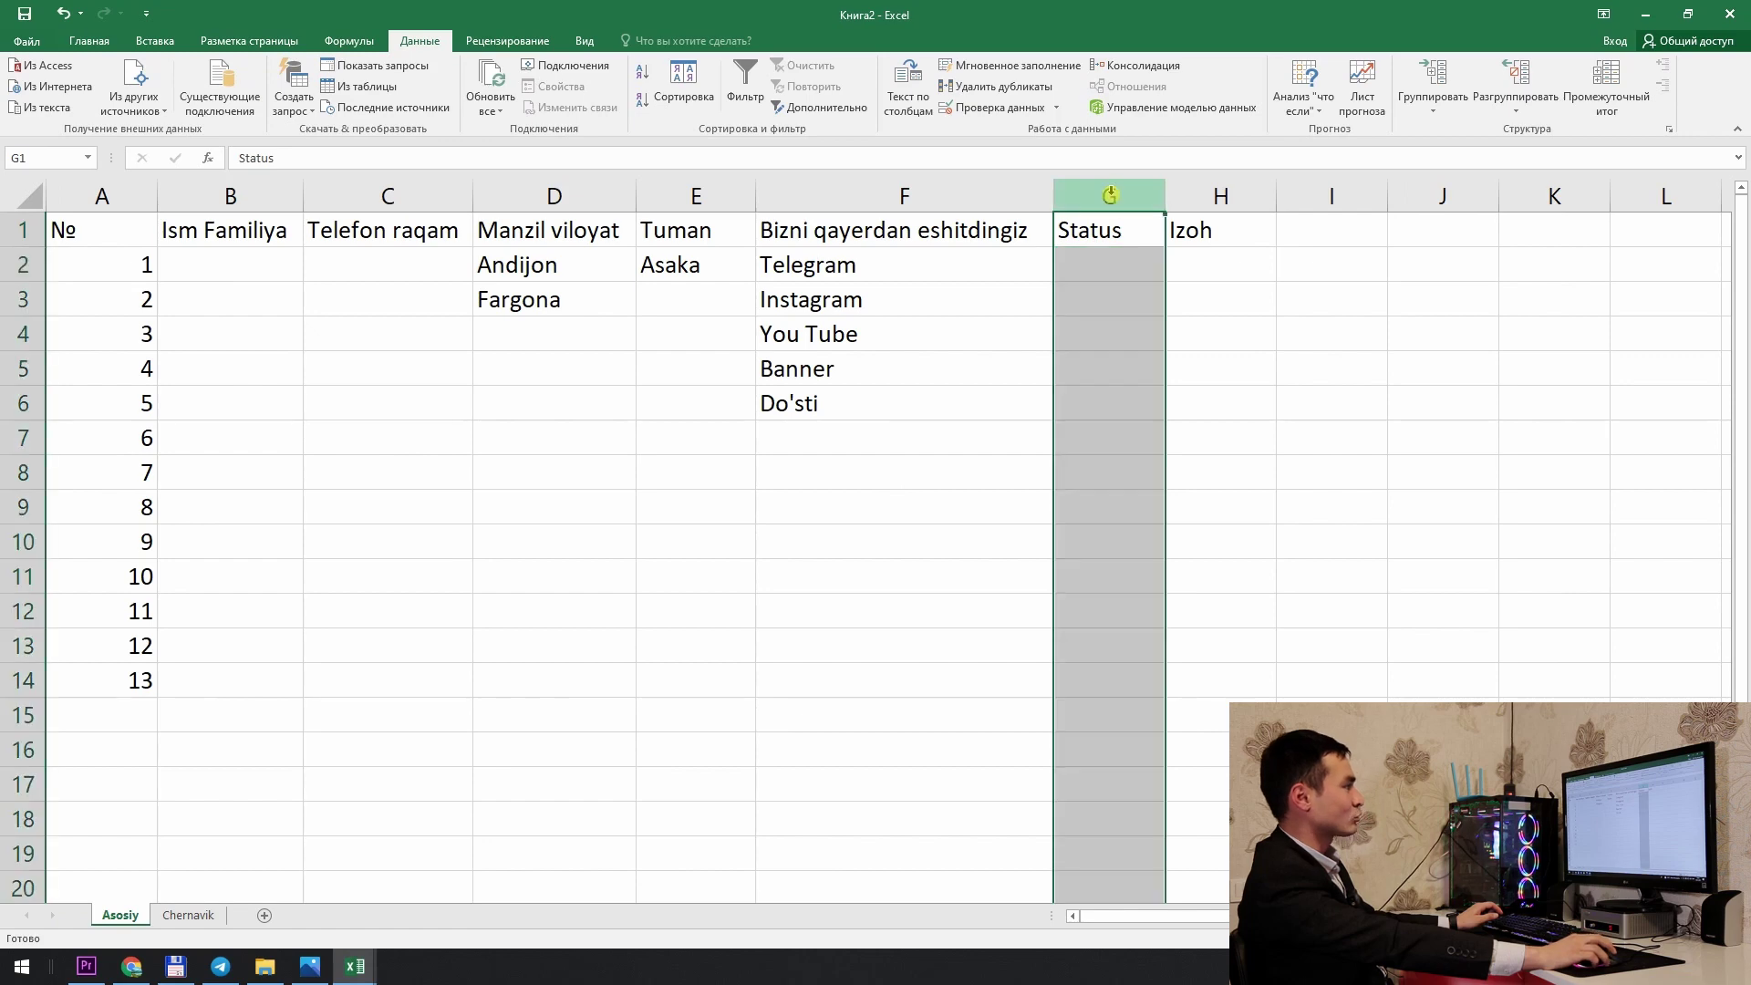
{"action": "left_click", "coordinate": [1003, 108]}
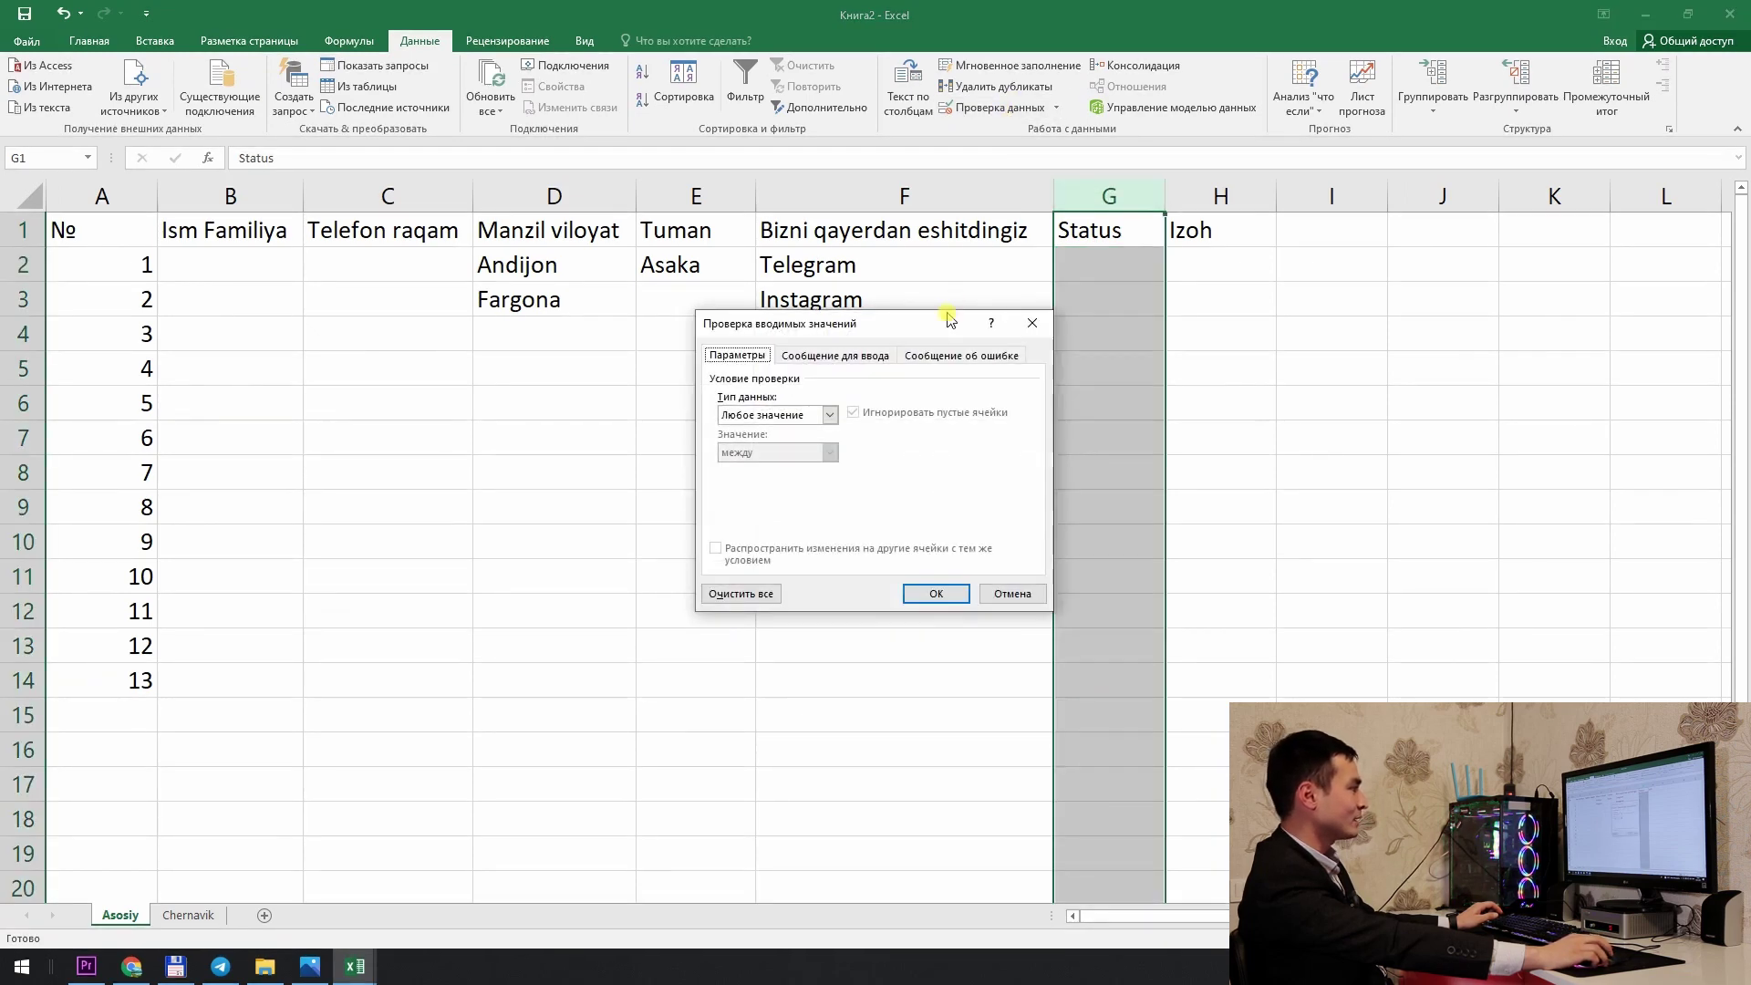
{"action": "left_click", "coordinate": [778, 416]}
{"action": "left_click", "coordinate": [781, 470]}
{"action": "left_click", "coordinate": [1000, 488]}
{"action": "left_click", "coordinate": [228, 915]}
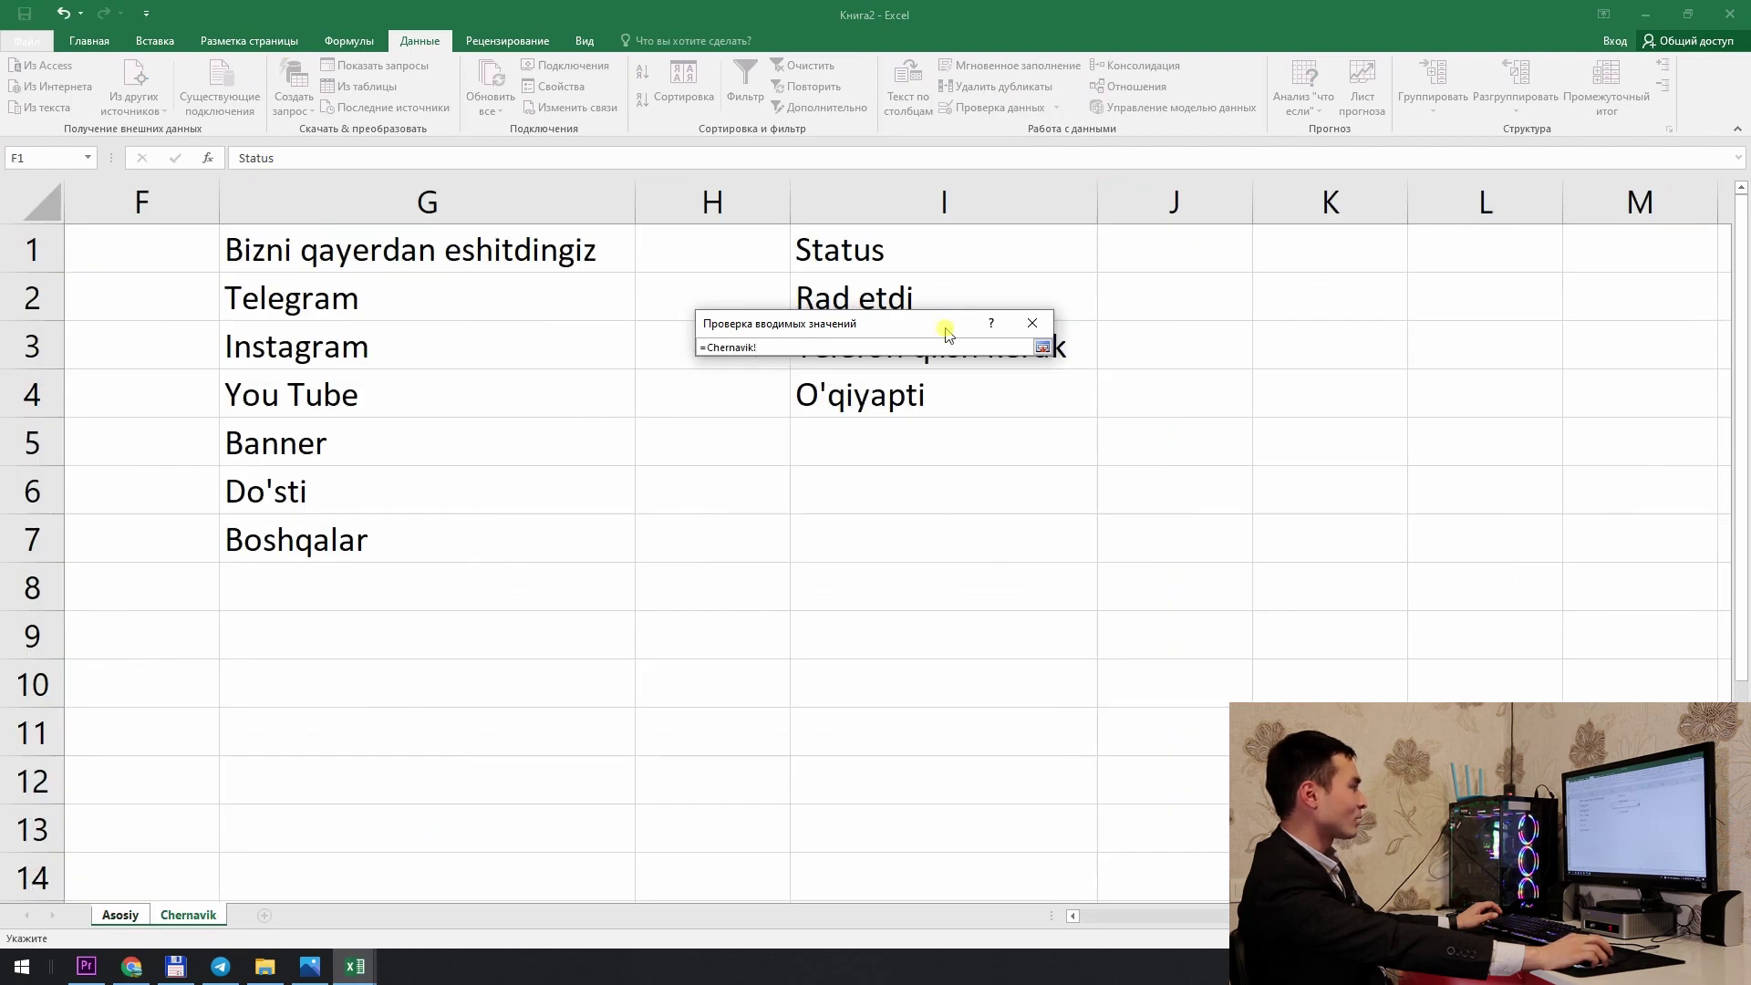
{"action": "left_click_drag", "start_coordinate": [907, 310], "coordinate": [934, 387]}
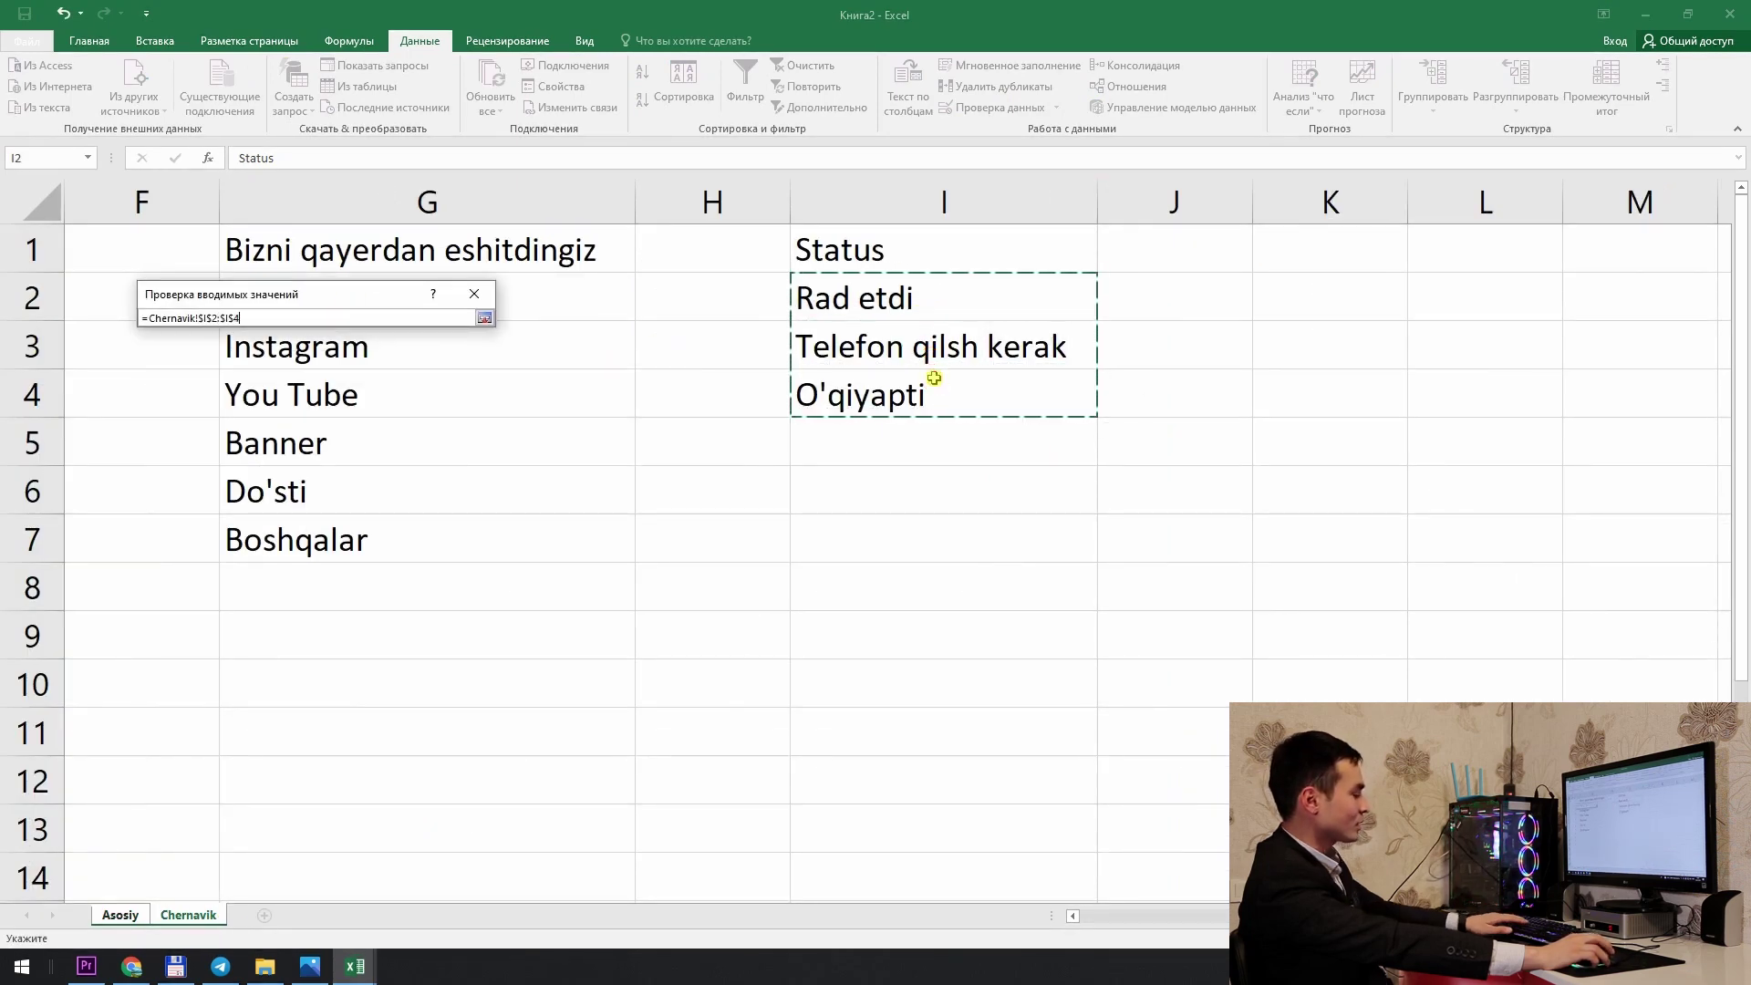
{"action": "key", "text": "Return"}
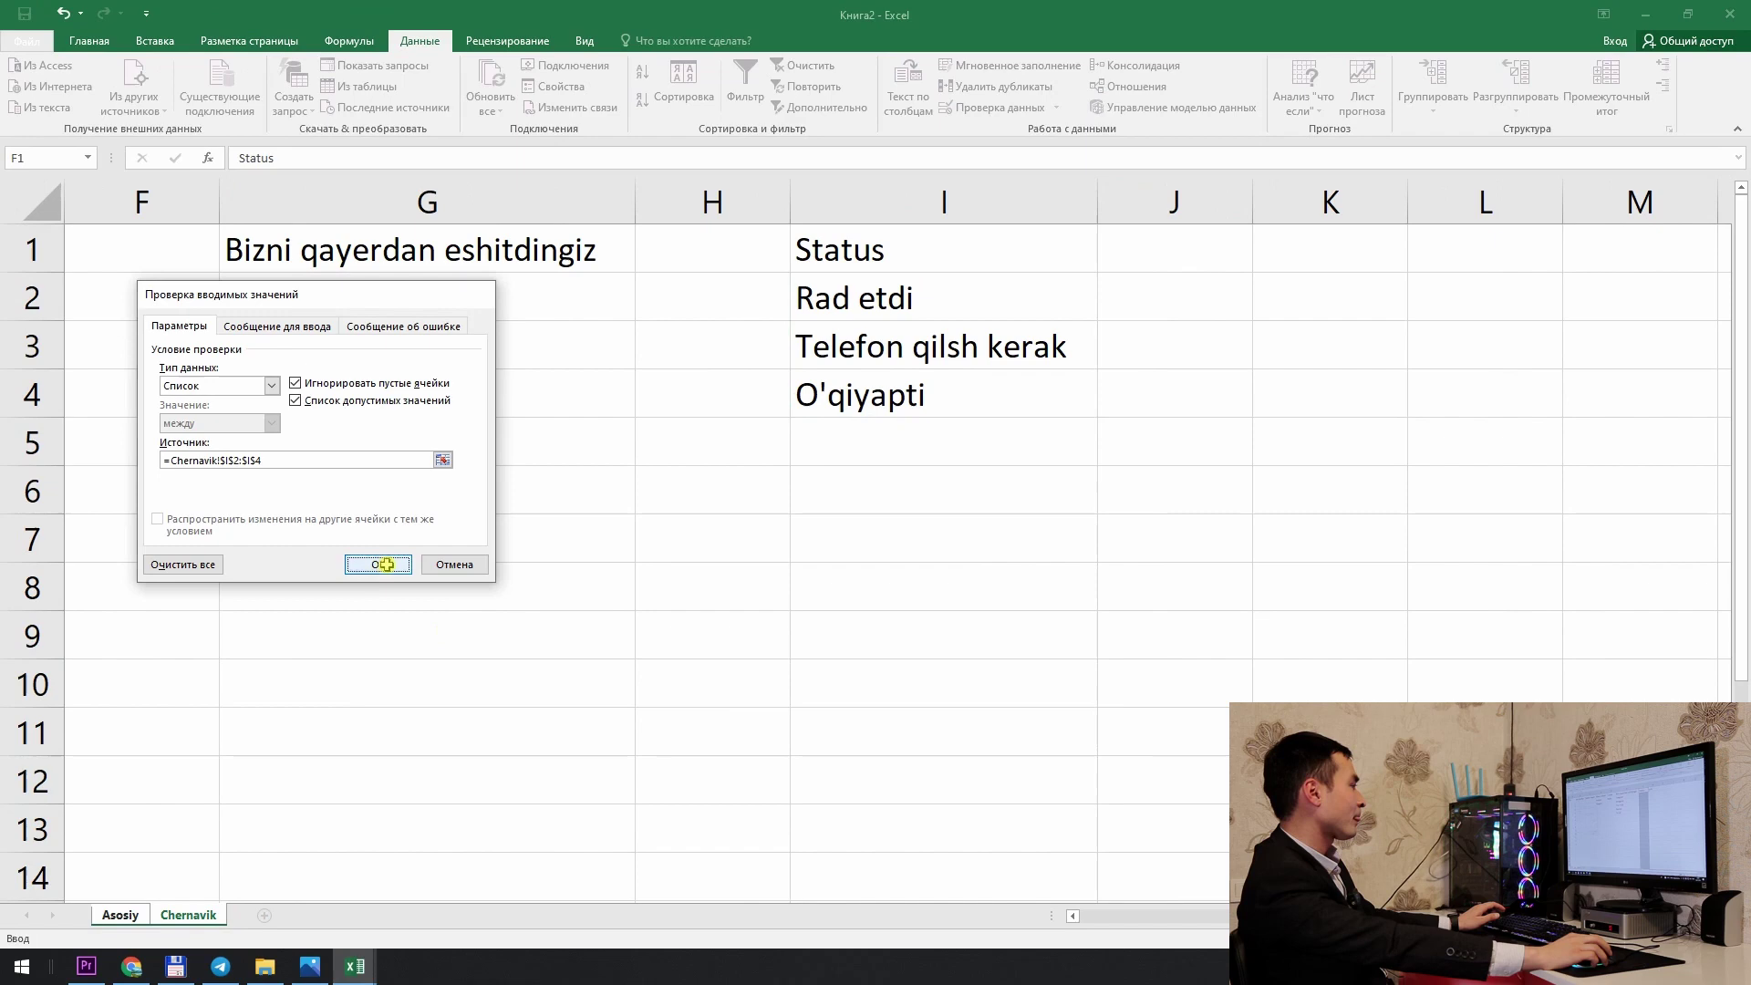
{"action": "left_click", "coordinate": [371, 563]}
Step: Choose Rad etdi, Telefon qilsh kerak and O'qiyapti from the dropdowns in G2, G3 and G4
{"action": "left_click", "coordinate": [1140, 269]}
{"action": "left_click", "coordinate": [1172, 272]}
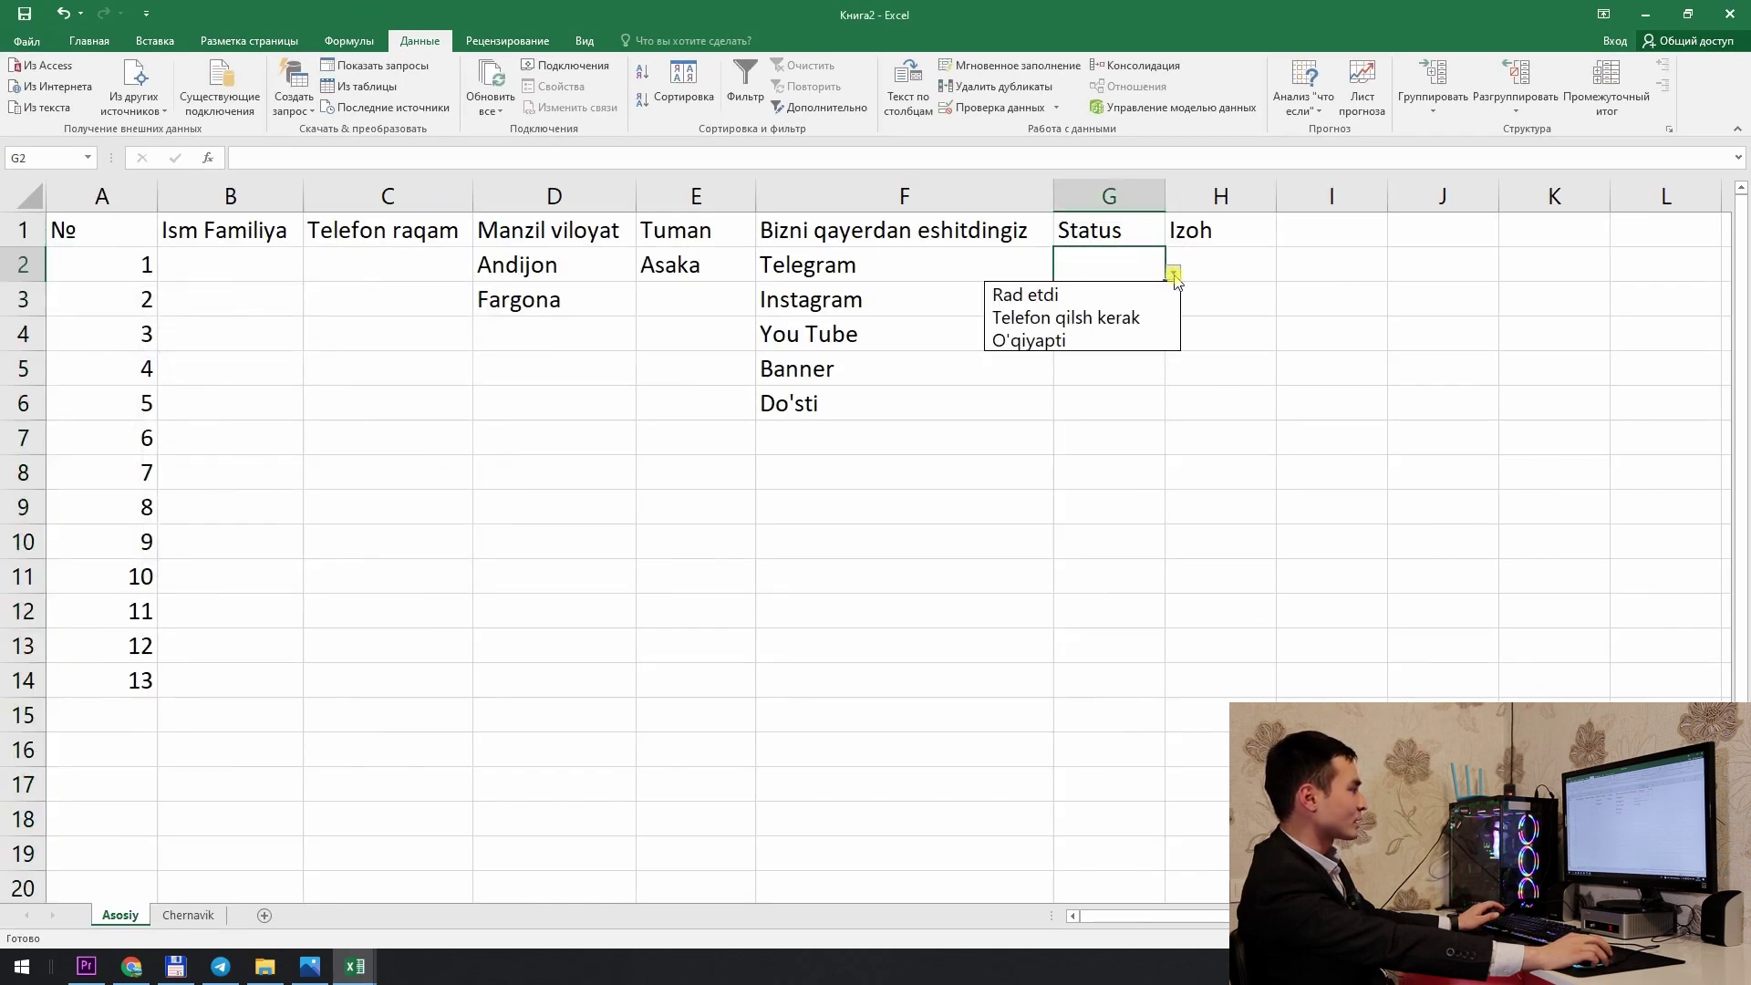
{"action": "left_click", "coordinate": [1151, 289]}
{"action": "left_click", "coordinate": [1153, 300]}
{"action": "left_click", "coordinate": [1173, 308]}
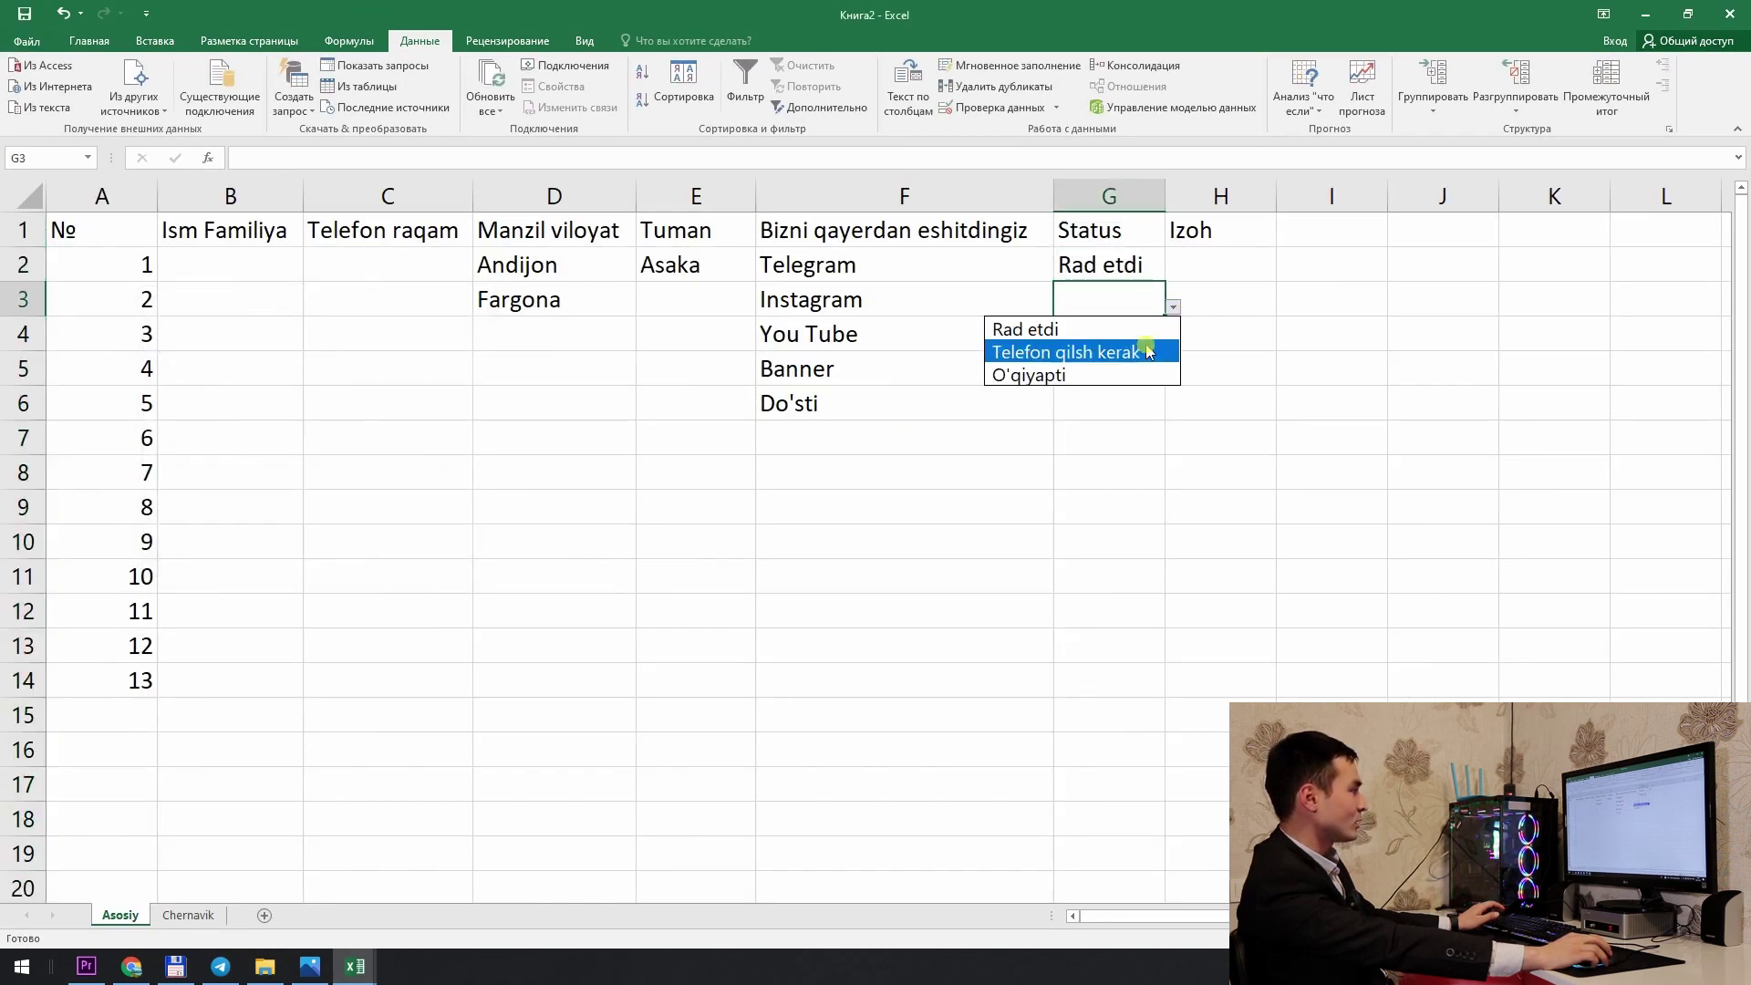
{"action": "left_click", "coordinate": [1142, 352]}
{"action": "left_click", "coordinate": [1156, 337]}
{"action": "left_click", "coordinate": [1173, 341]}
{"action": "left_click", "coordinate": [1106, 413]}
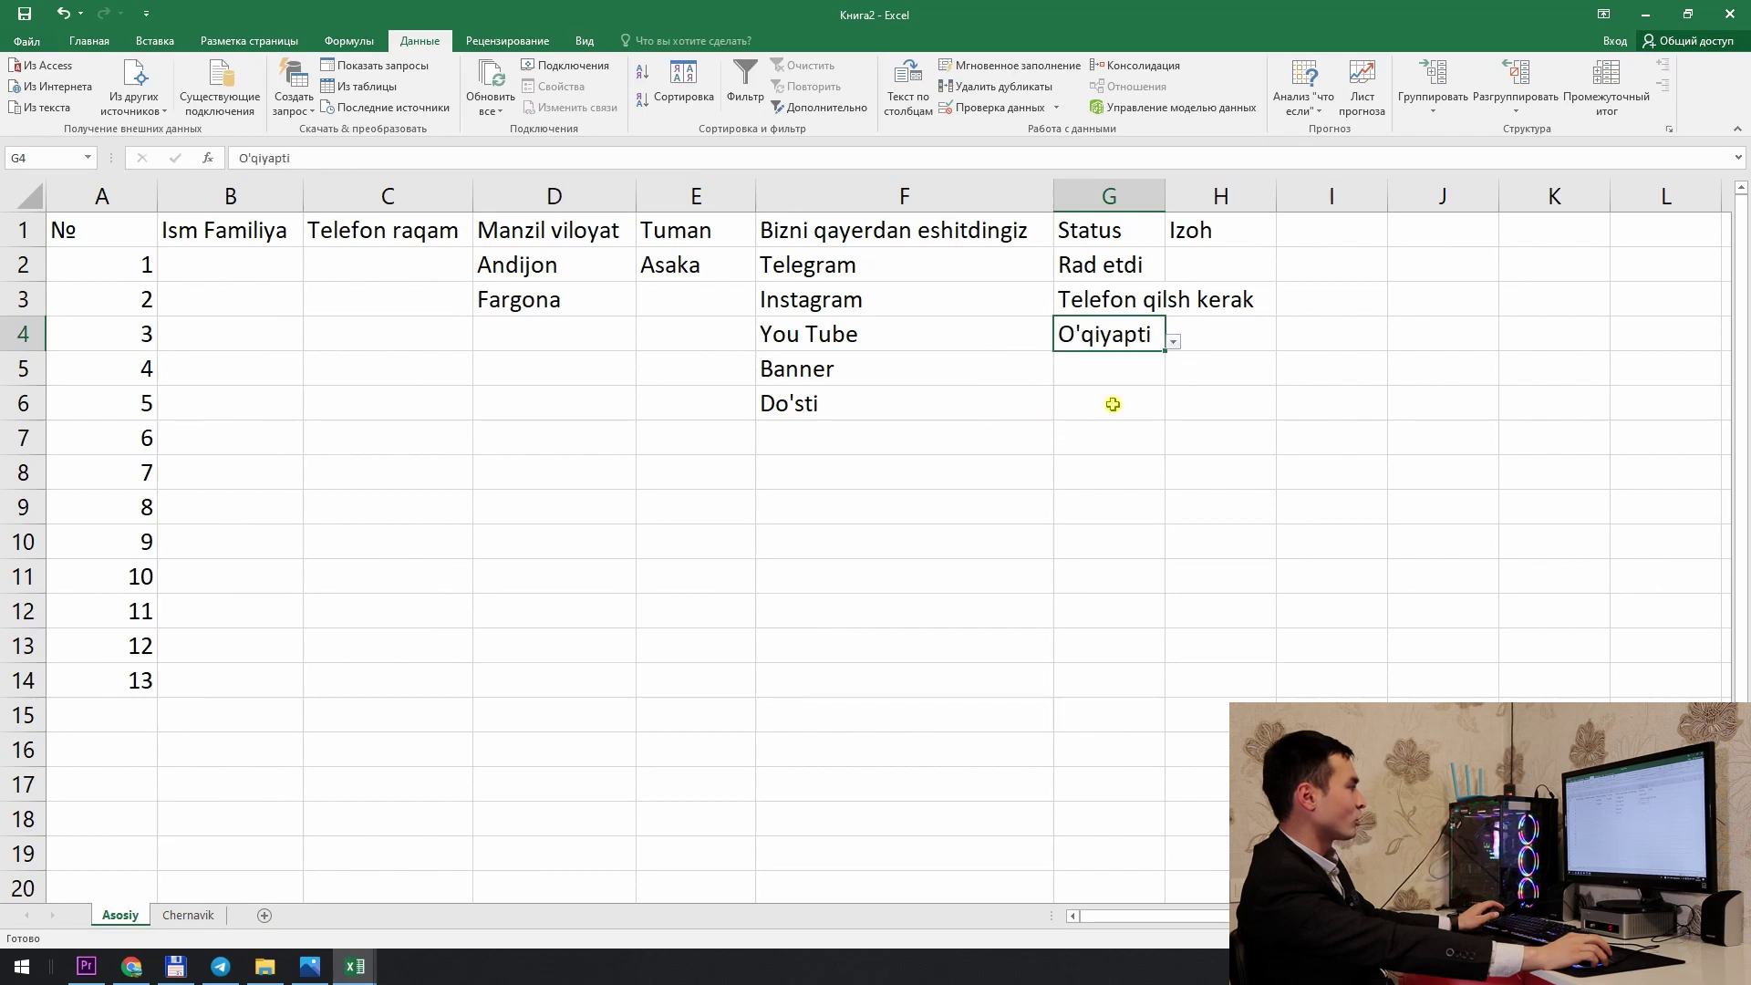
{"action": "left_click", "coordinate": [894, 234]}
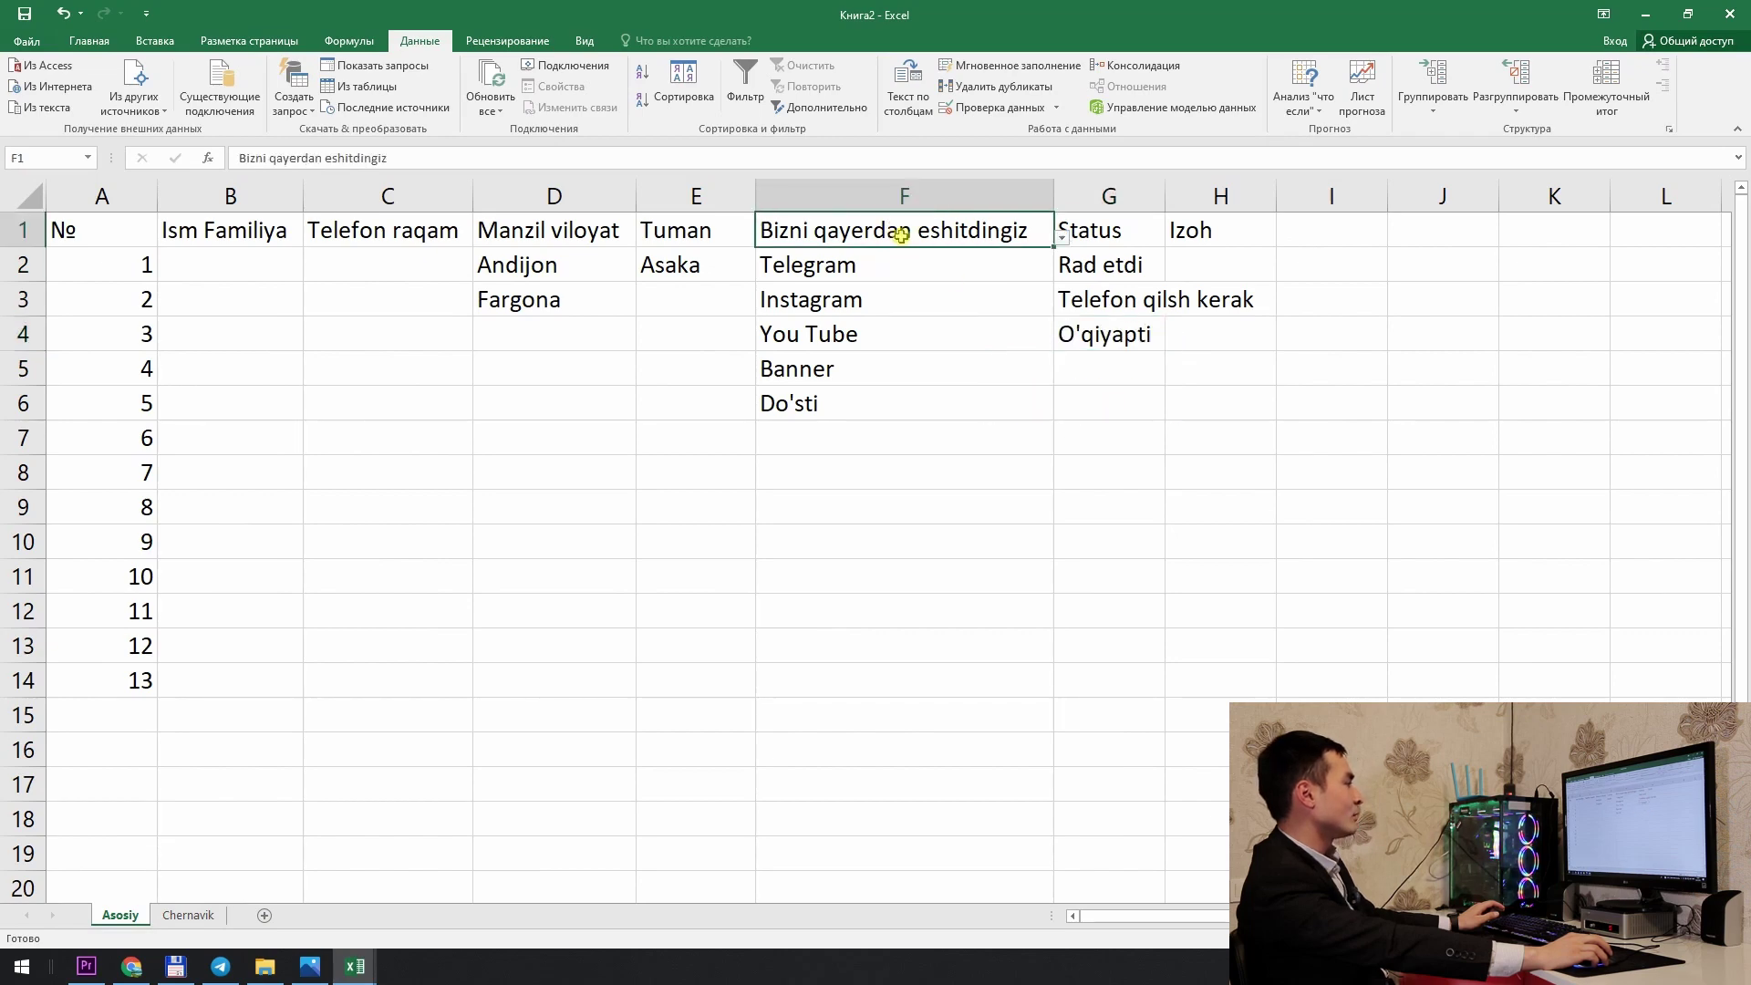
Step: Set validation on header cells F1 and G1 to Any value, removing their dropdowns
{"action": "left_click", "coordinate": [1062, 239]}
{"action": "left_click", "coordinate": [1063, 239]}
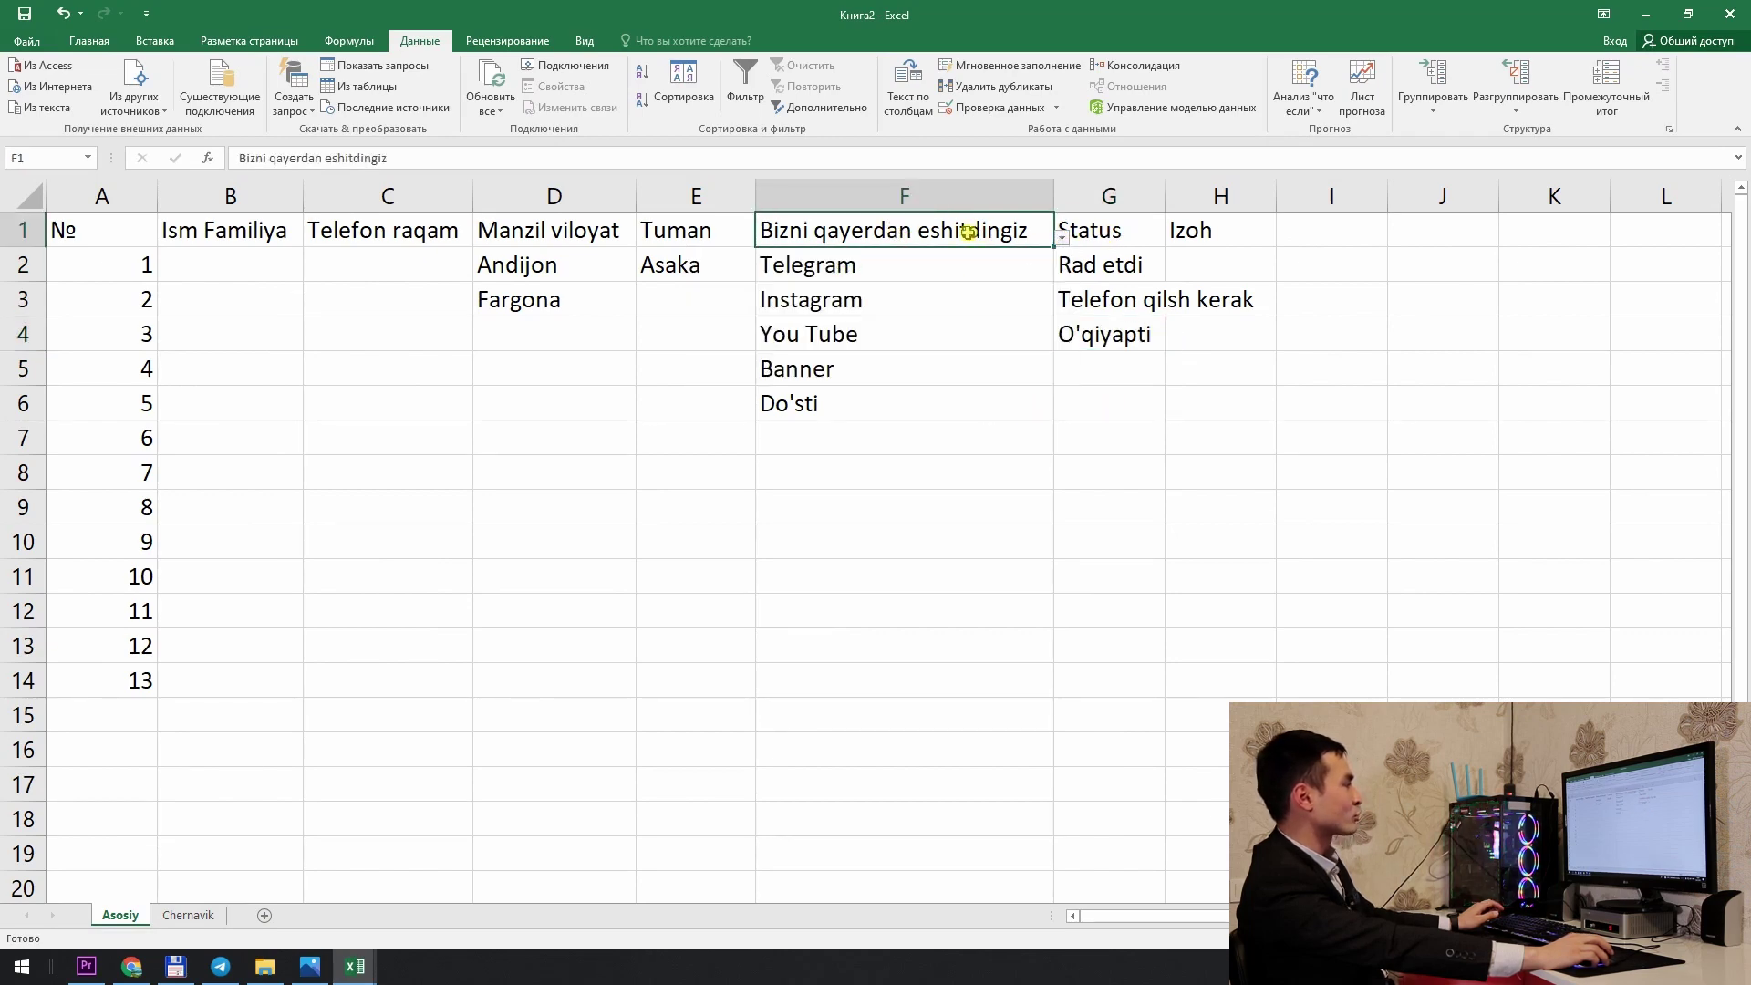
{"action": "left_click", "coordinate": [1001, 107]}
{"action": "left_click", "coordinate": [228, 384]}
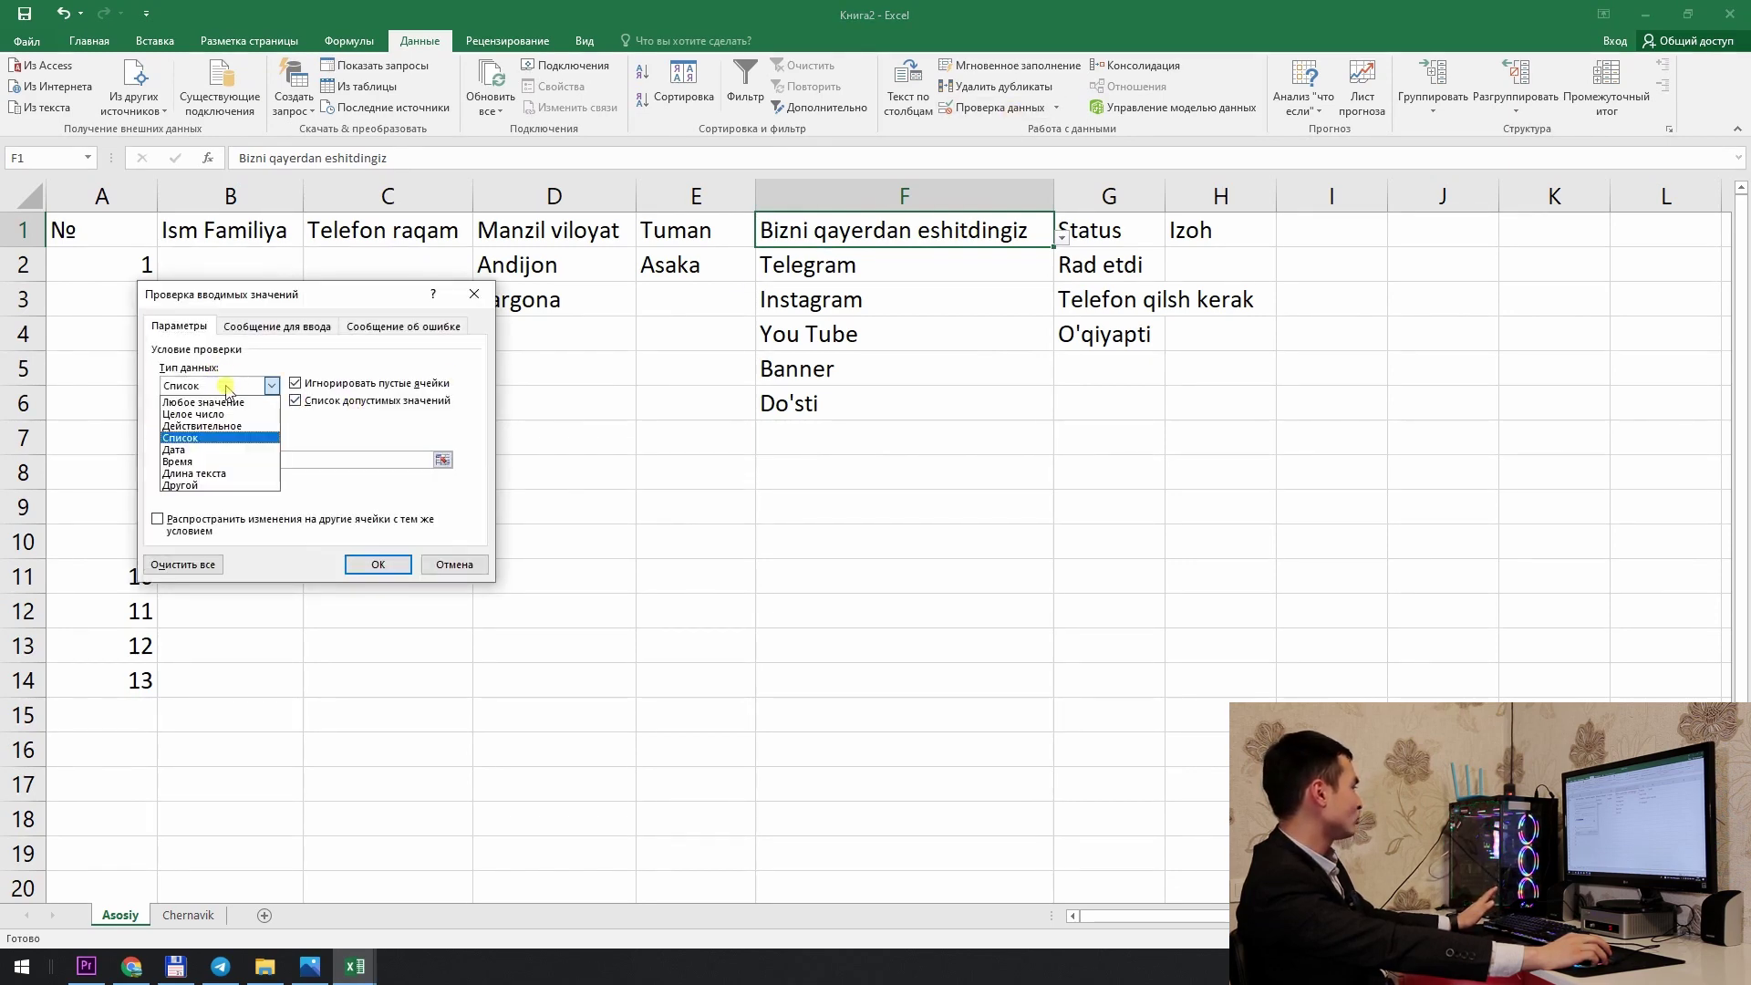
{"action": "left_click", "coordinate": [202, 403]}
{"action": "left_click", "coordinate": [378, 564]}
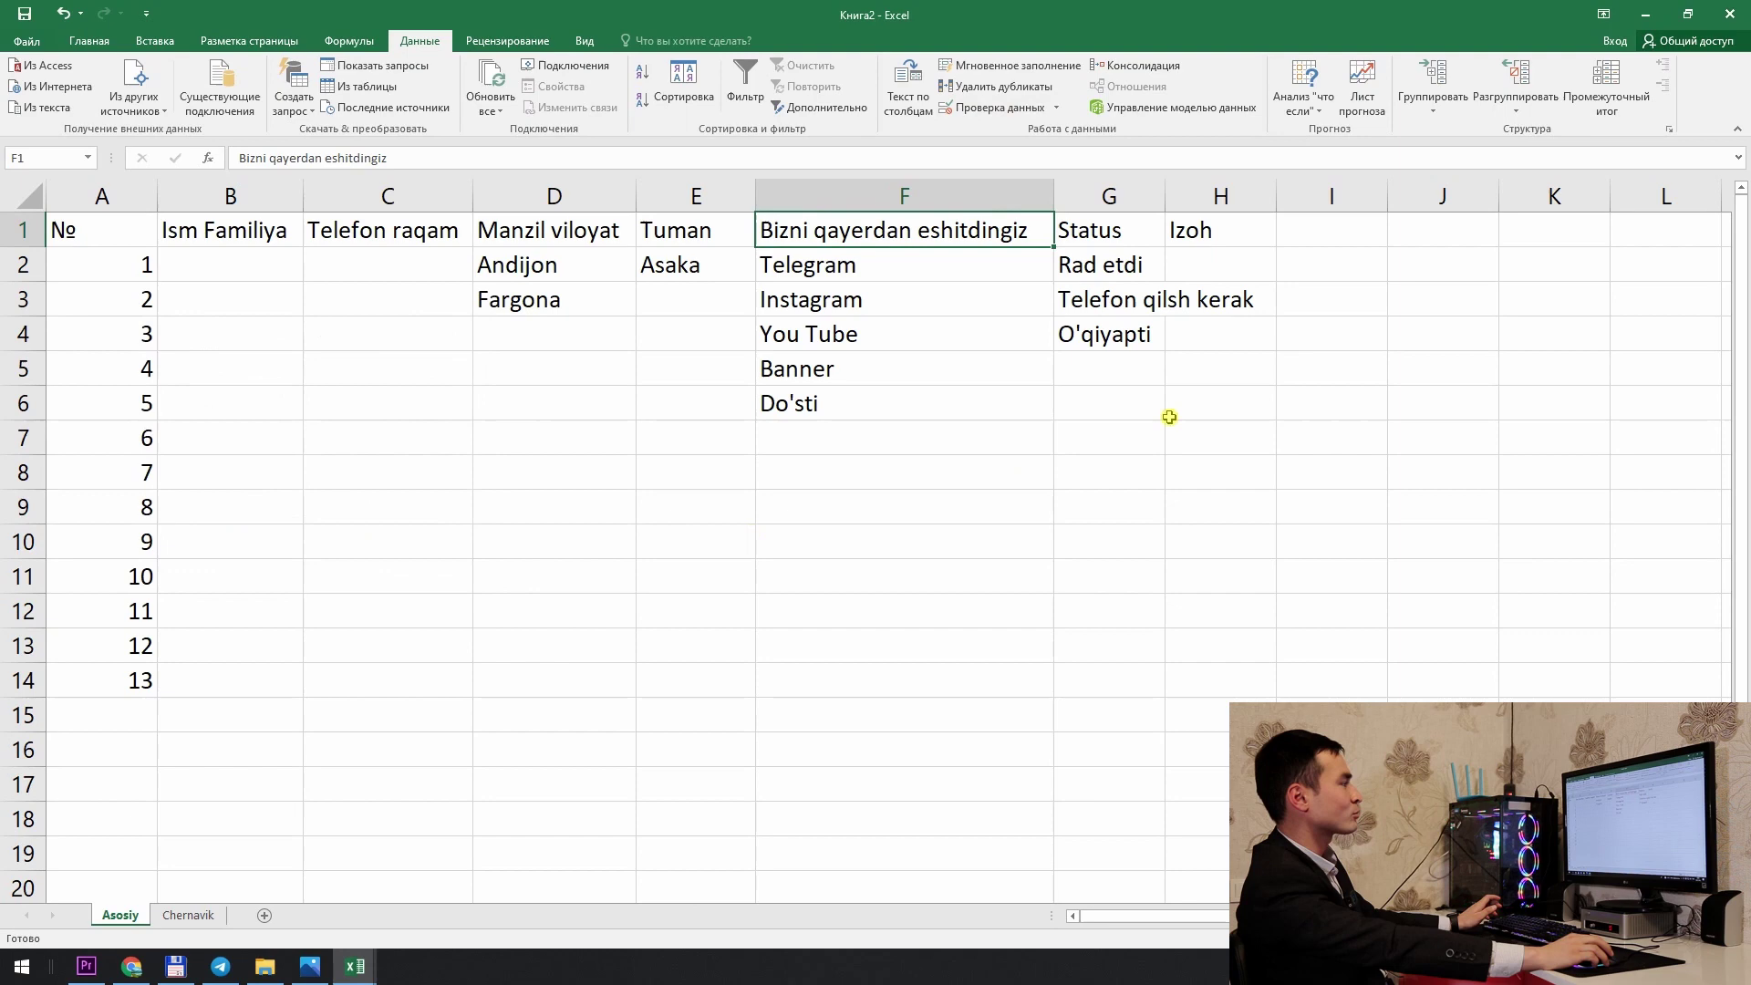
{"action": "left_click", "coordinate": [1172, 299]}
{"action": "left_click", "coordinate": [1127, 234]}
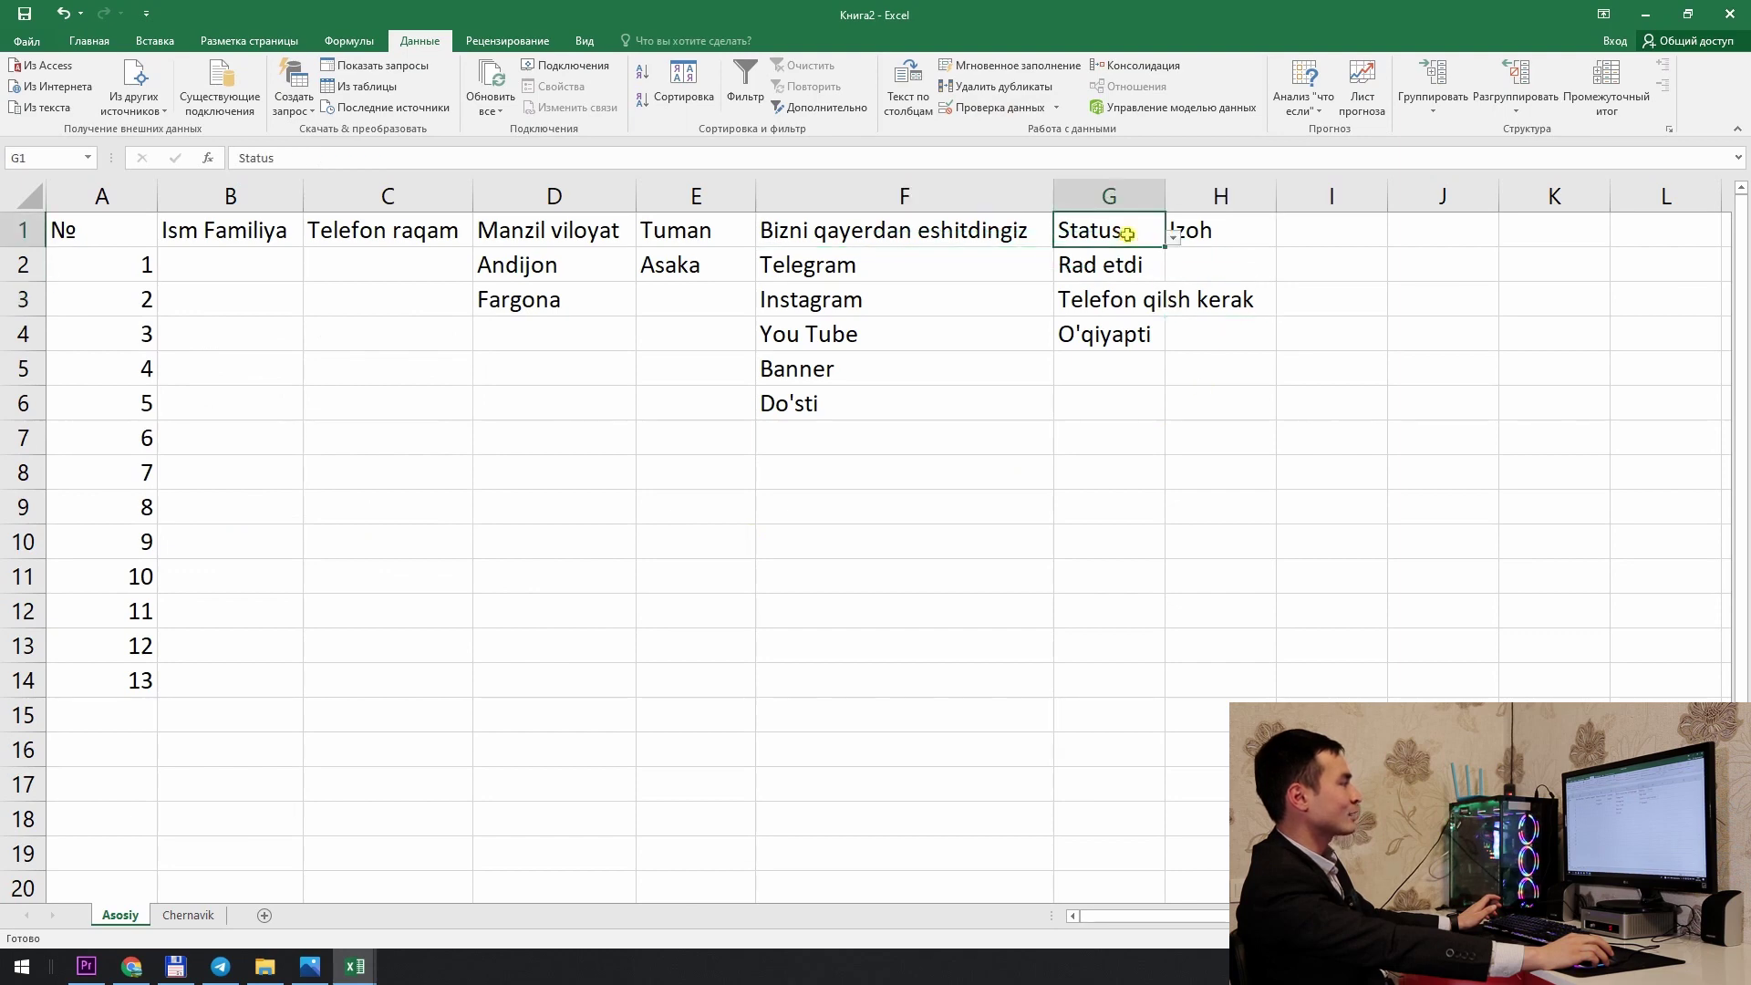
{"action": "left_click", "coordinate": [994, 107]}
{"action": "left_click", "coordinate": [220, 390]}
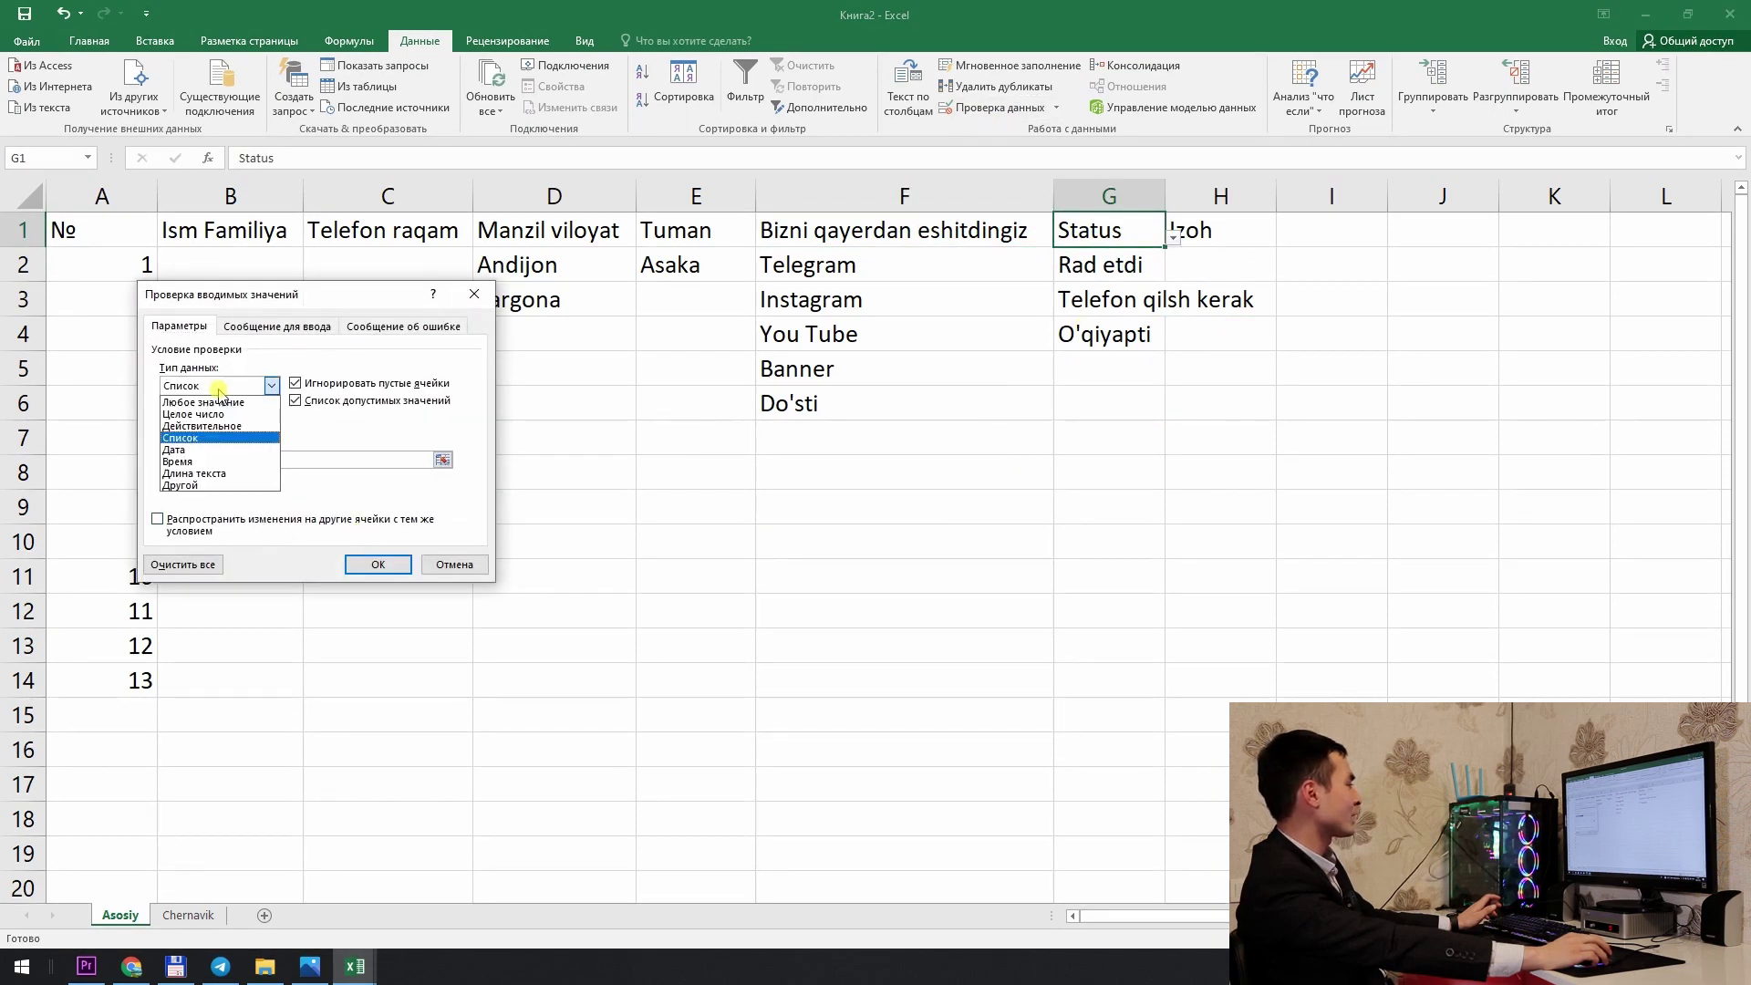
{"action": "left_click", "coordinate": [203, 402]}
{"action": "left_click", "coordinate": [378, 564]}
Step: Autofit column G so Telefon qilsh kerak fits fully
{"action": "left_click", "coordinate": [1131, 264]}
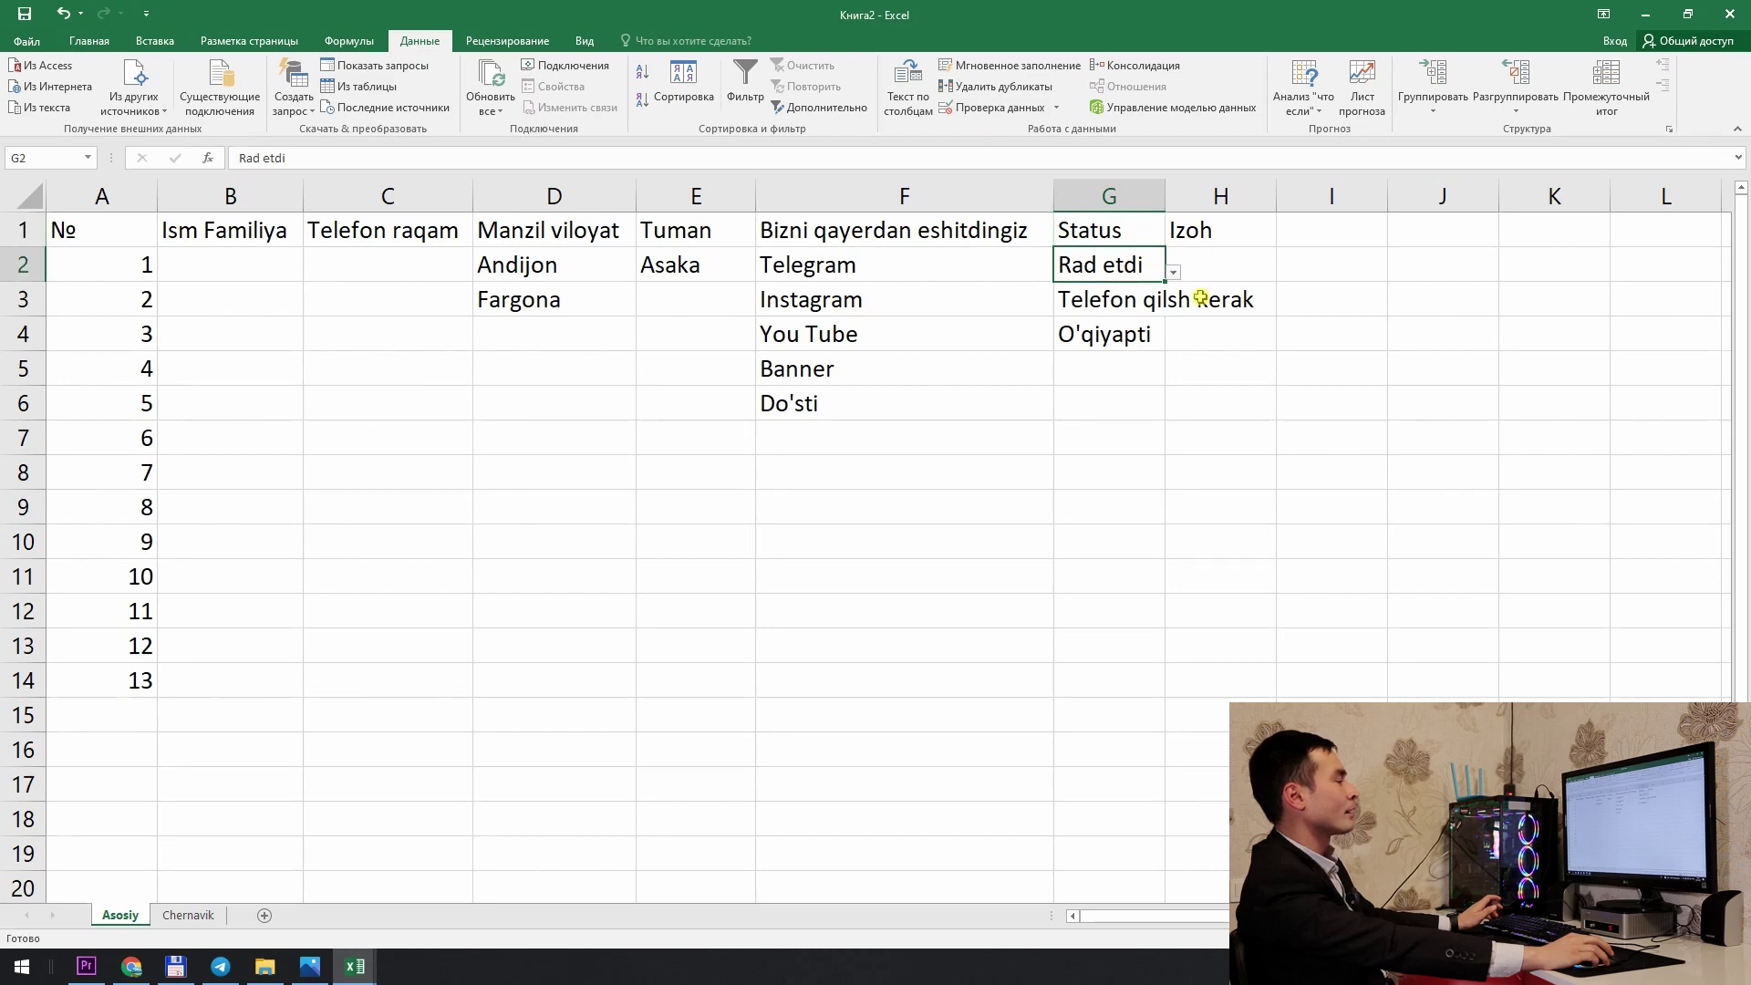
{"action": "left_click", "coordinate": [1186, 297]}
{"action": "left_click", "coordinate": [1168, 223]}
{"action": "double_click", "coordinate": [1164, 196]}
{"action": "left_click", "coordinate": [1181, 361]}
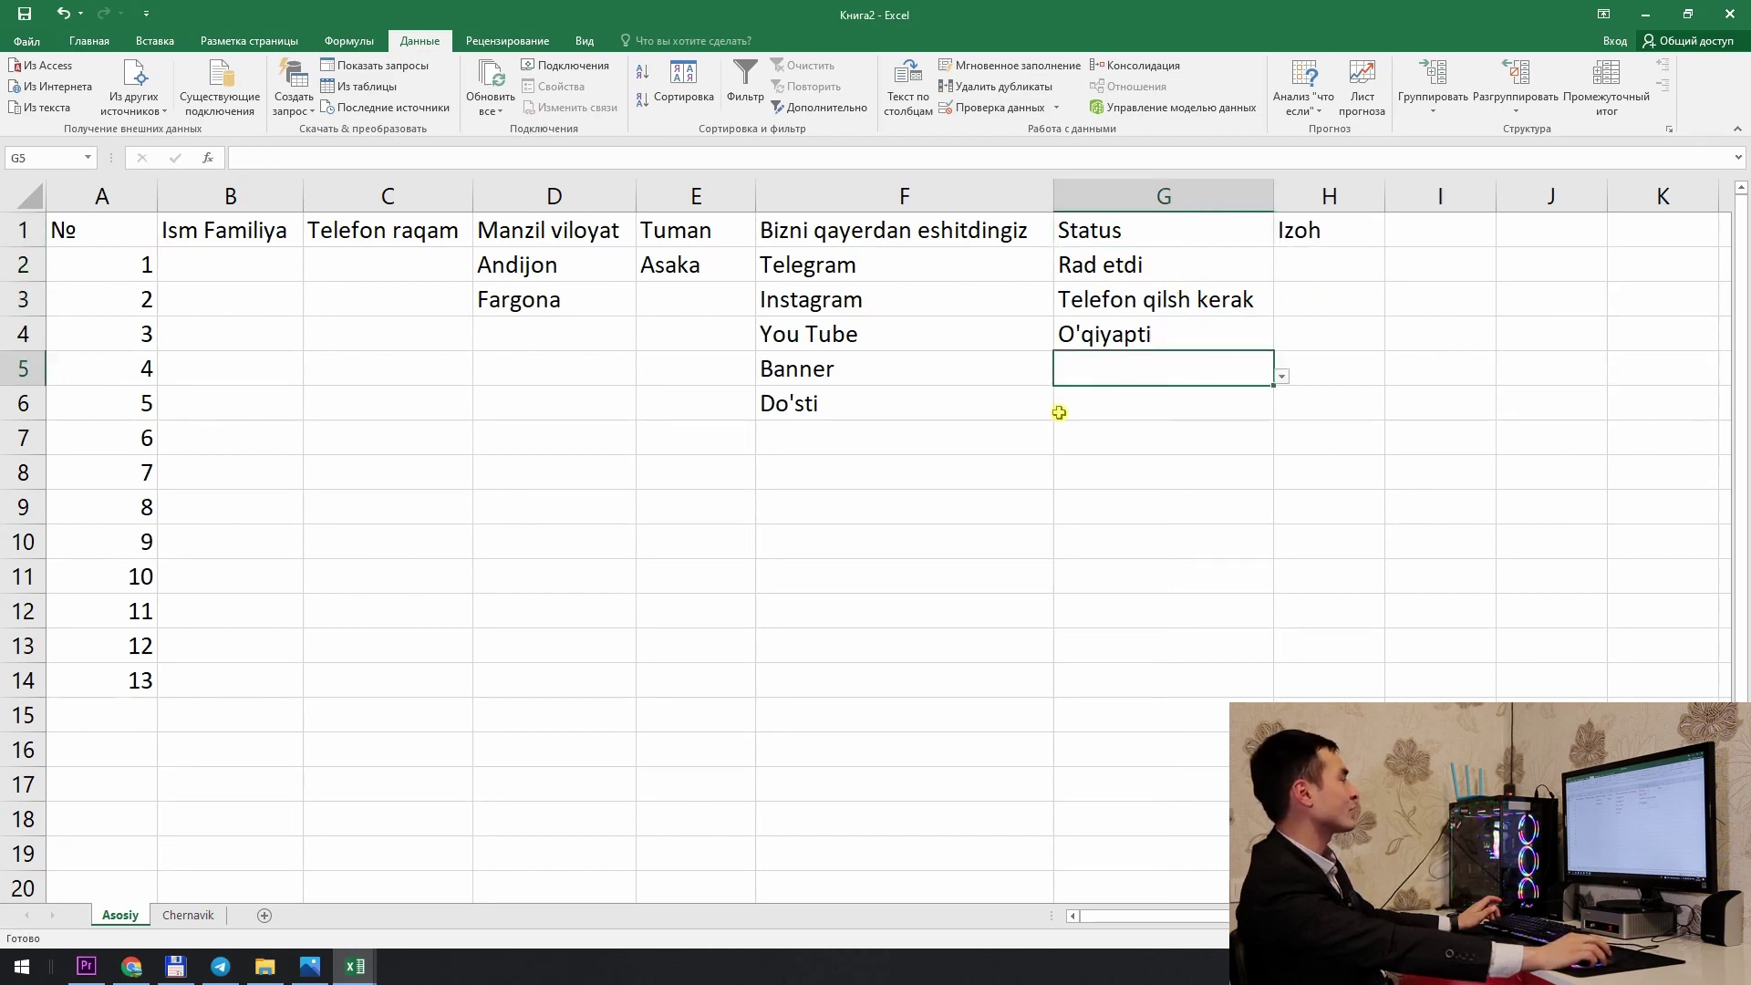
{"action": "left_click", "coordinate": [1044, 436]}
{"action": "left_click", "coordinate": [211, 264]}
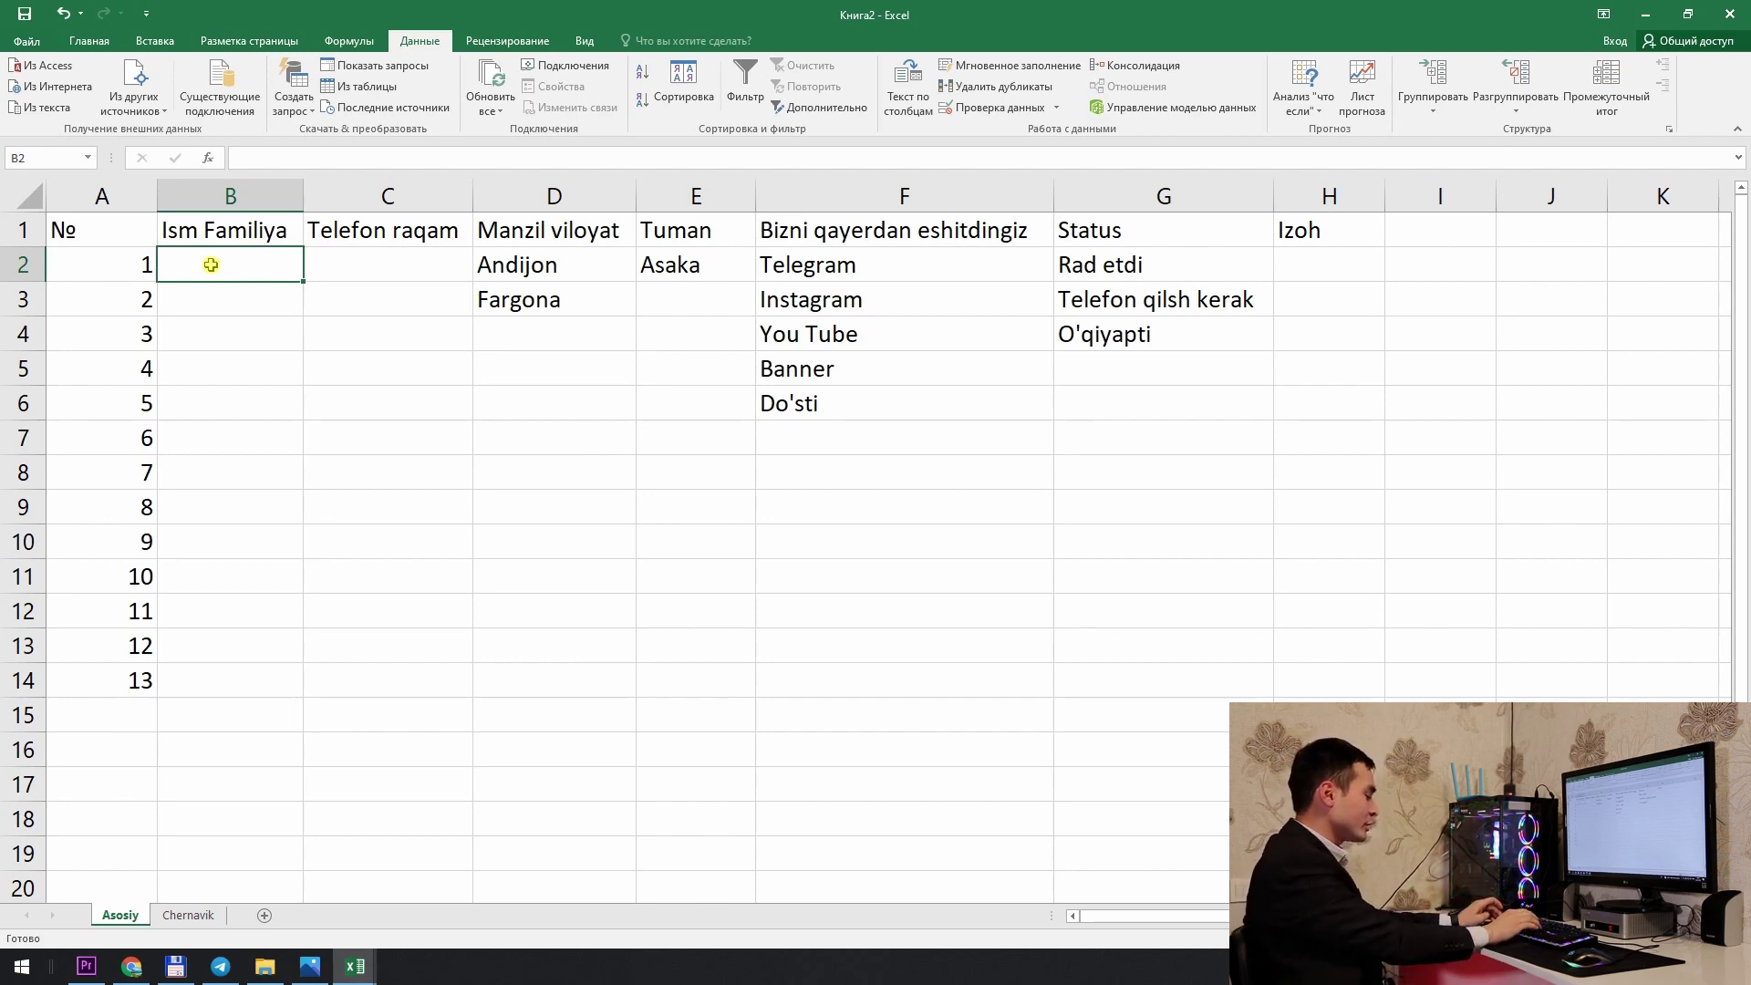
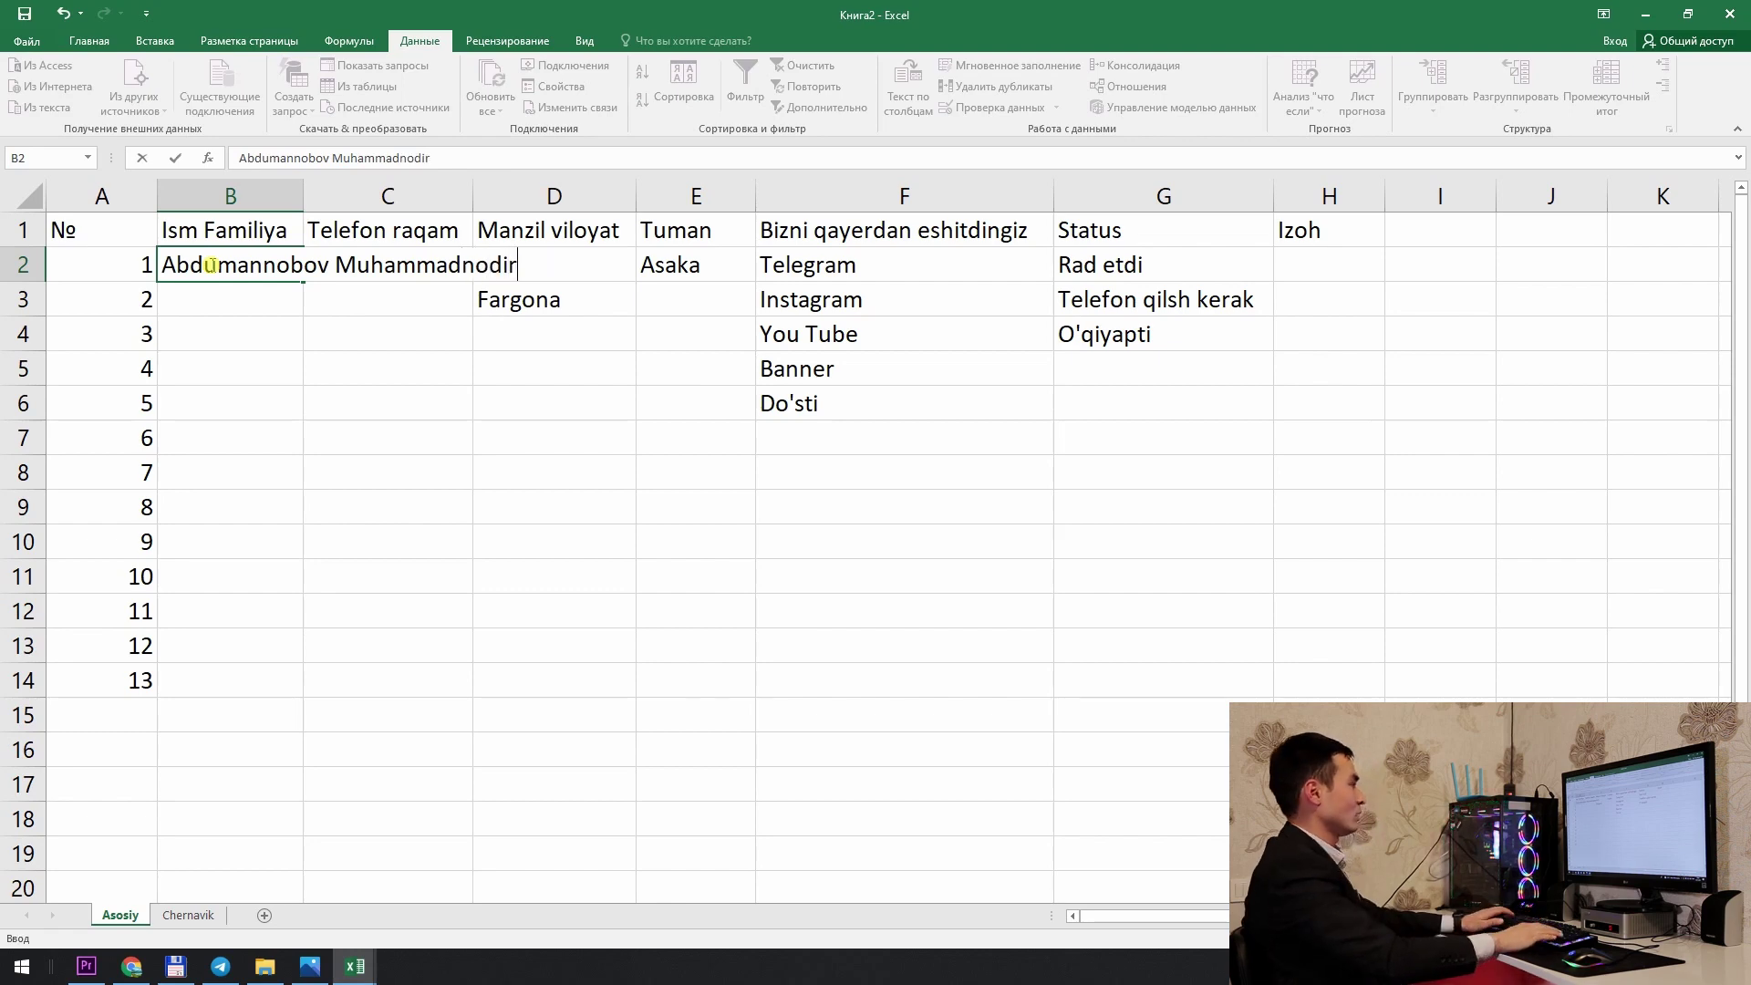
Step: Enter the customer's full name in B2, autofit column B, and enter their phone number in C2
{"action": "key", "text": "Return"}
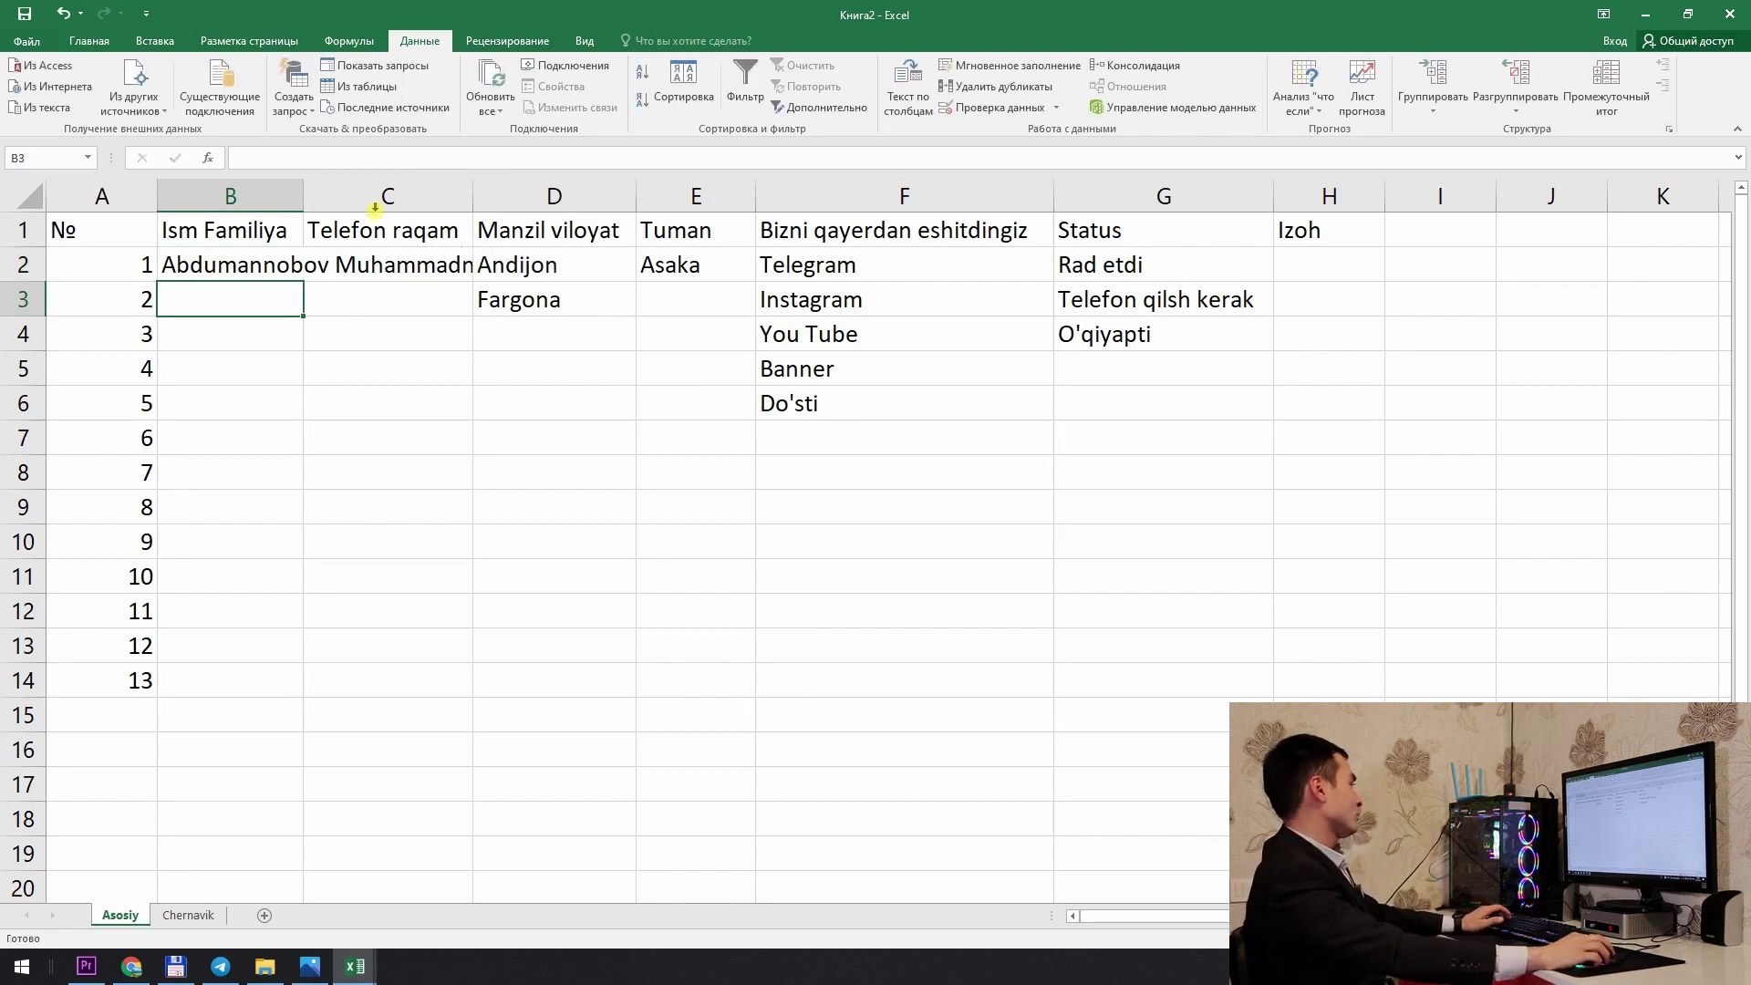
{"action": "double_click", "coordinate": [304, 196]}
{"action": "left_click", "coordinate": [603, 274]}
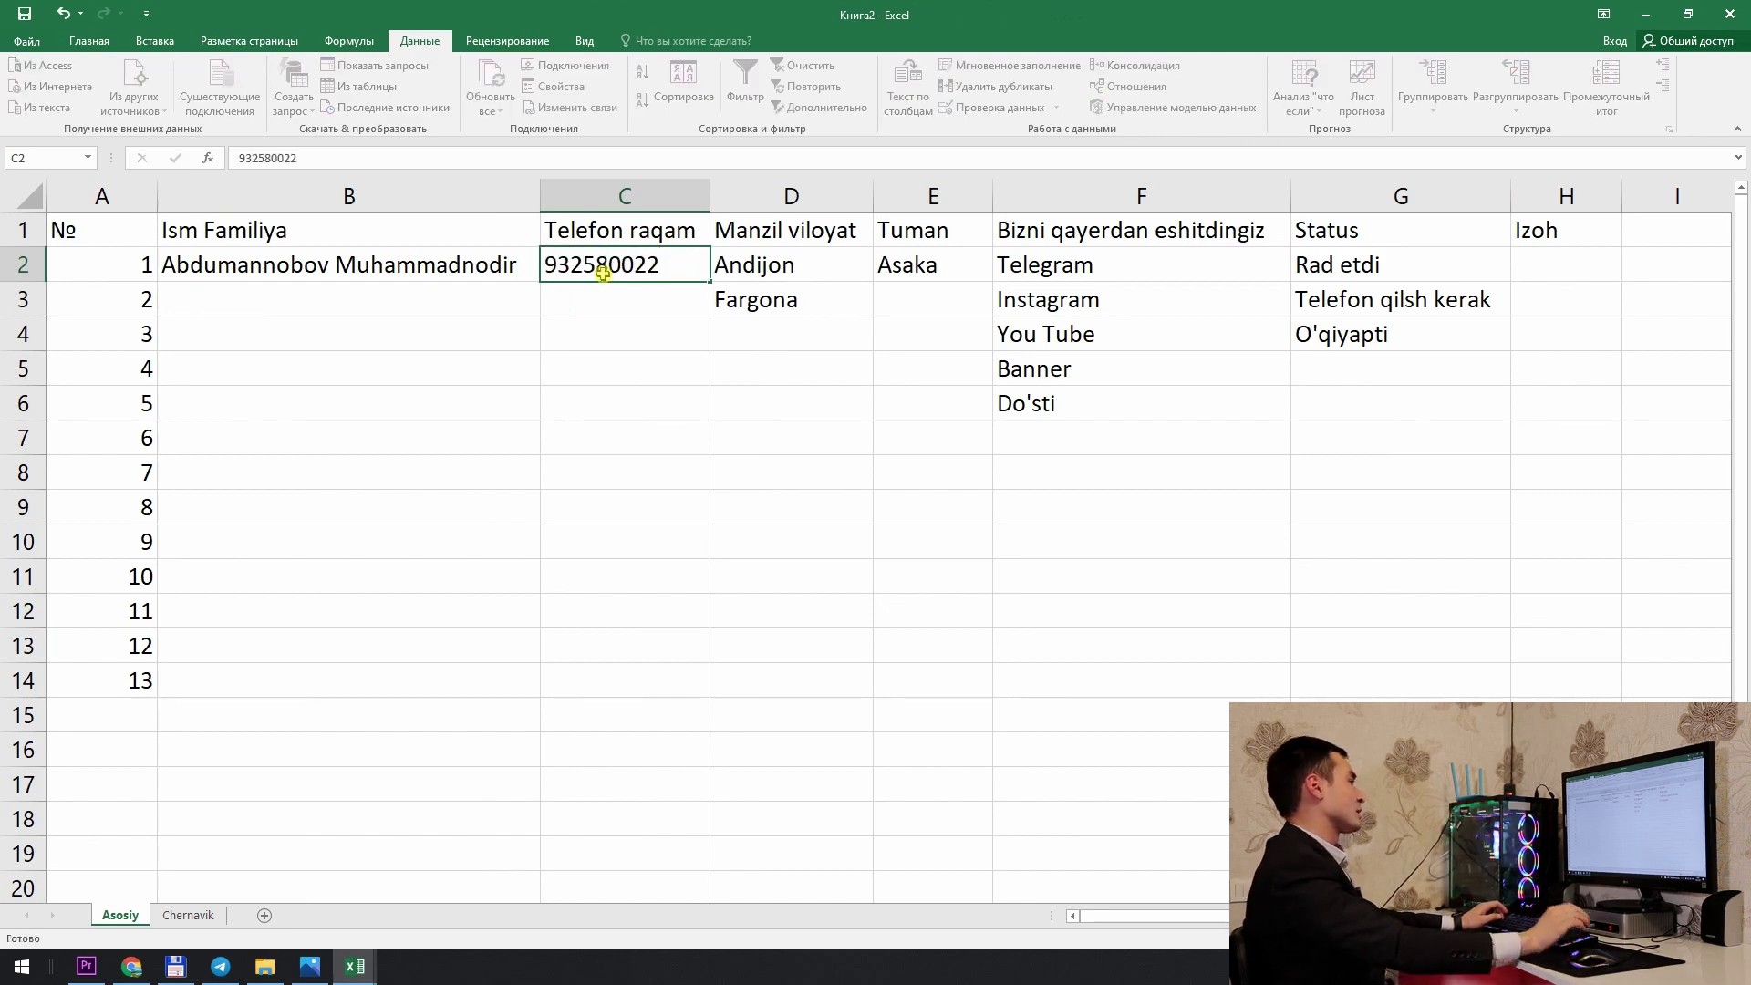
{"action": "key", "text": "Return"}
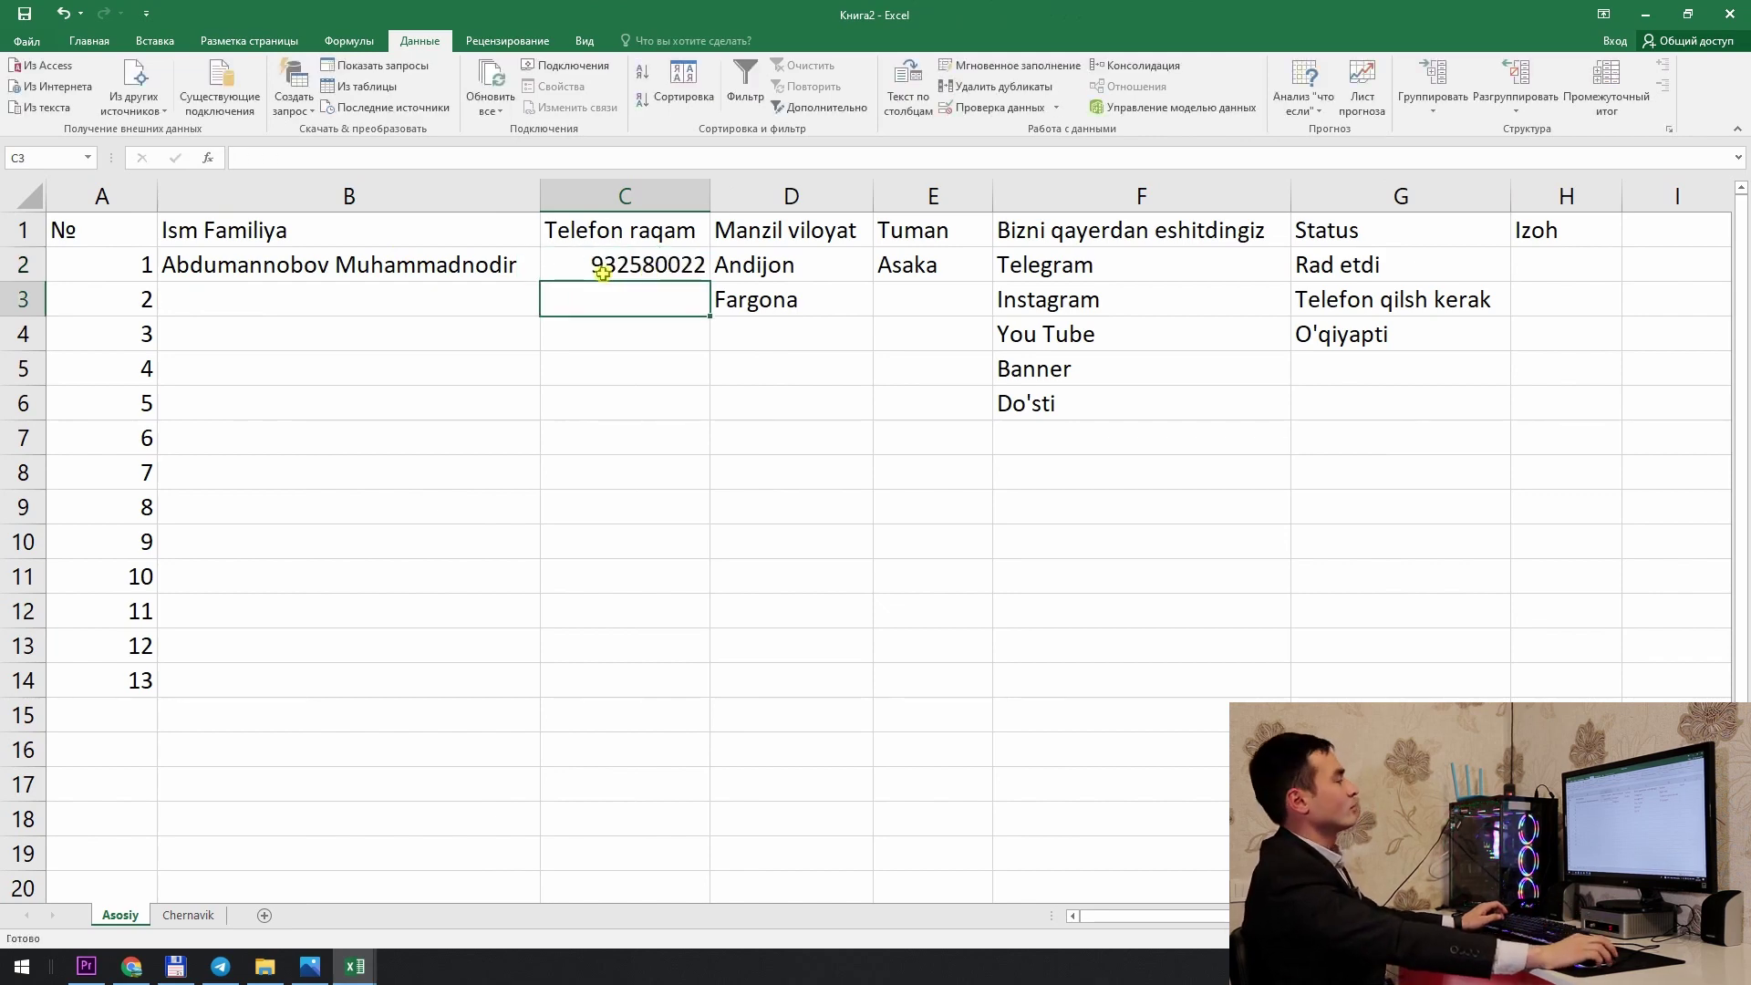
{"action": "left_click", "coordinate": [655, 270]}
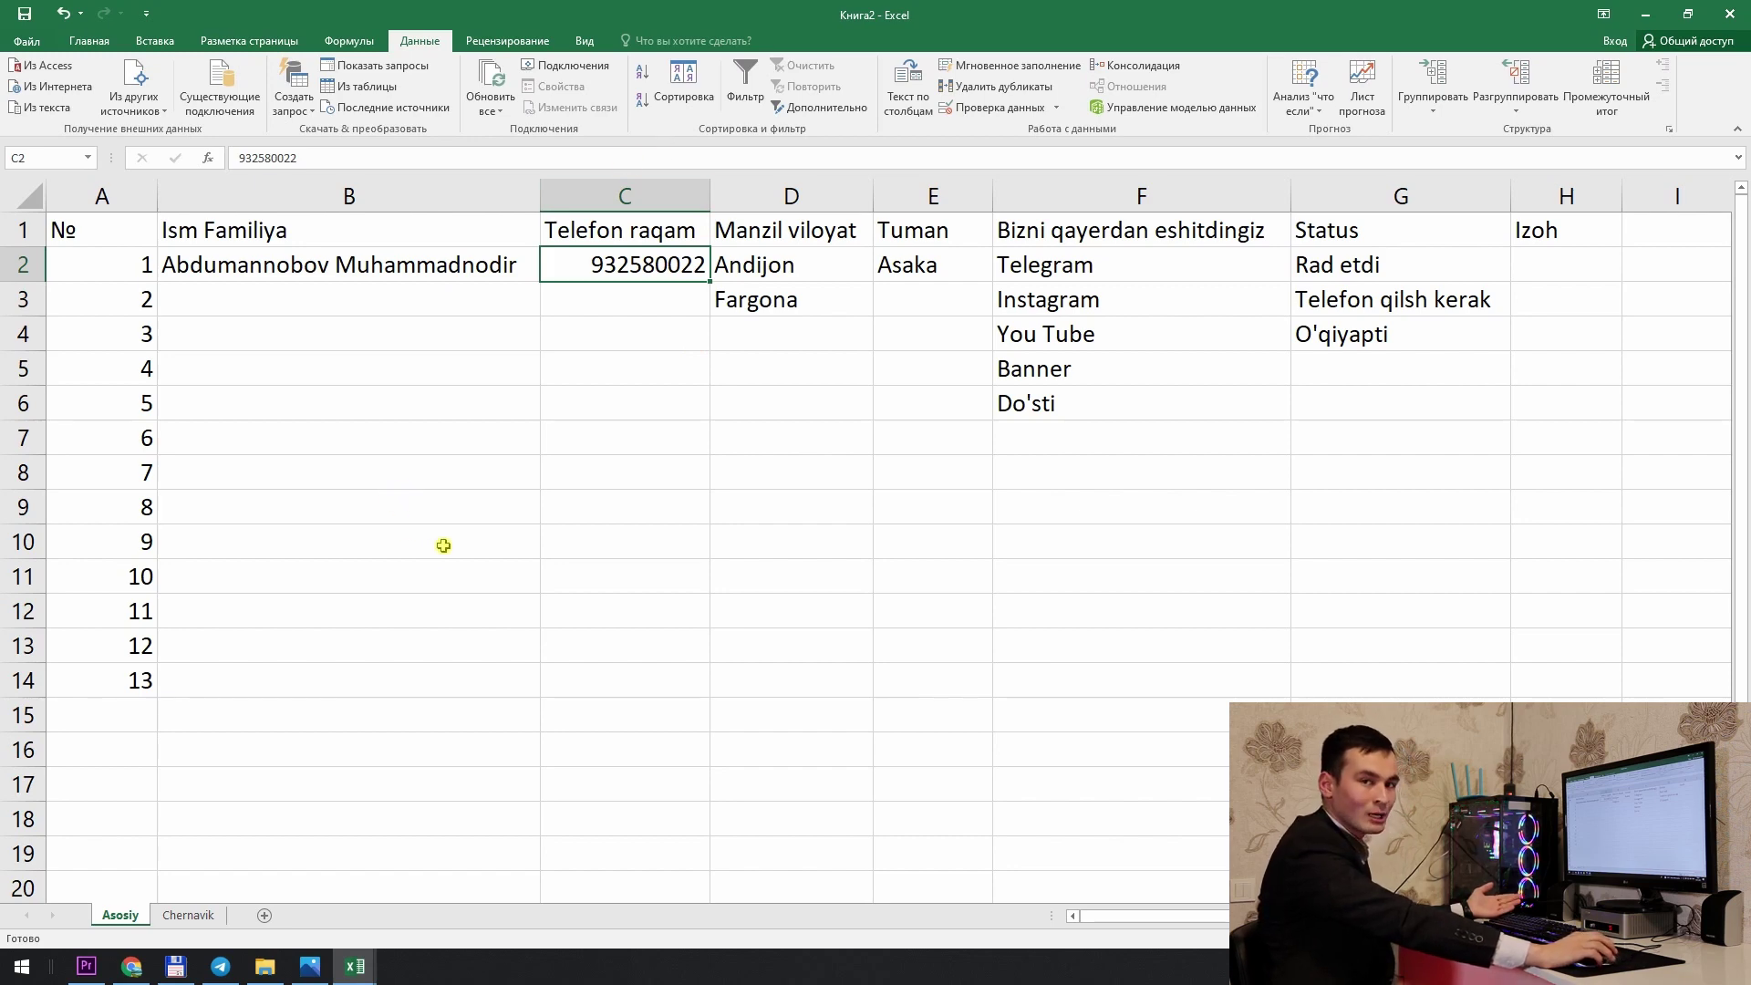
Step: Apply the Special > Phone Number format to the whole Telefon raqam column C
{"action": "left_click", "coordinate": [643, 191]}
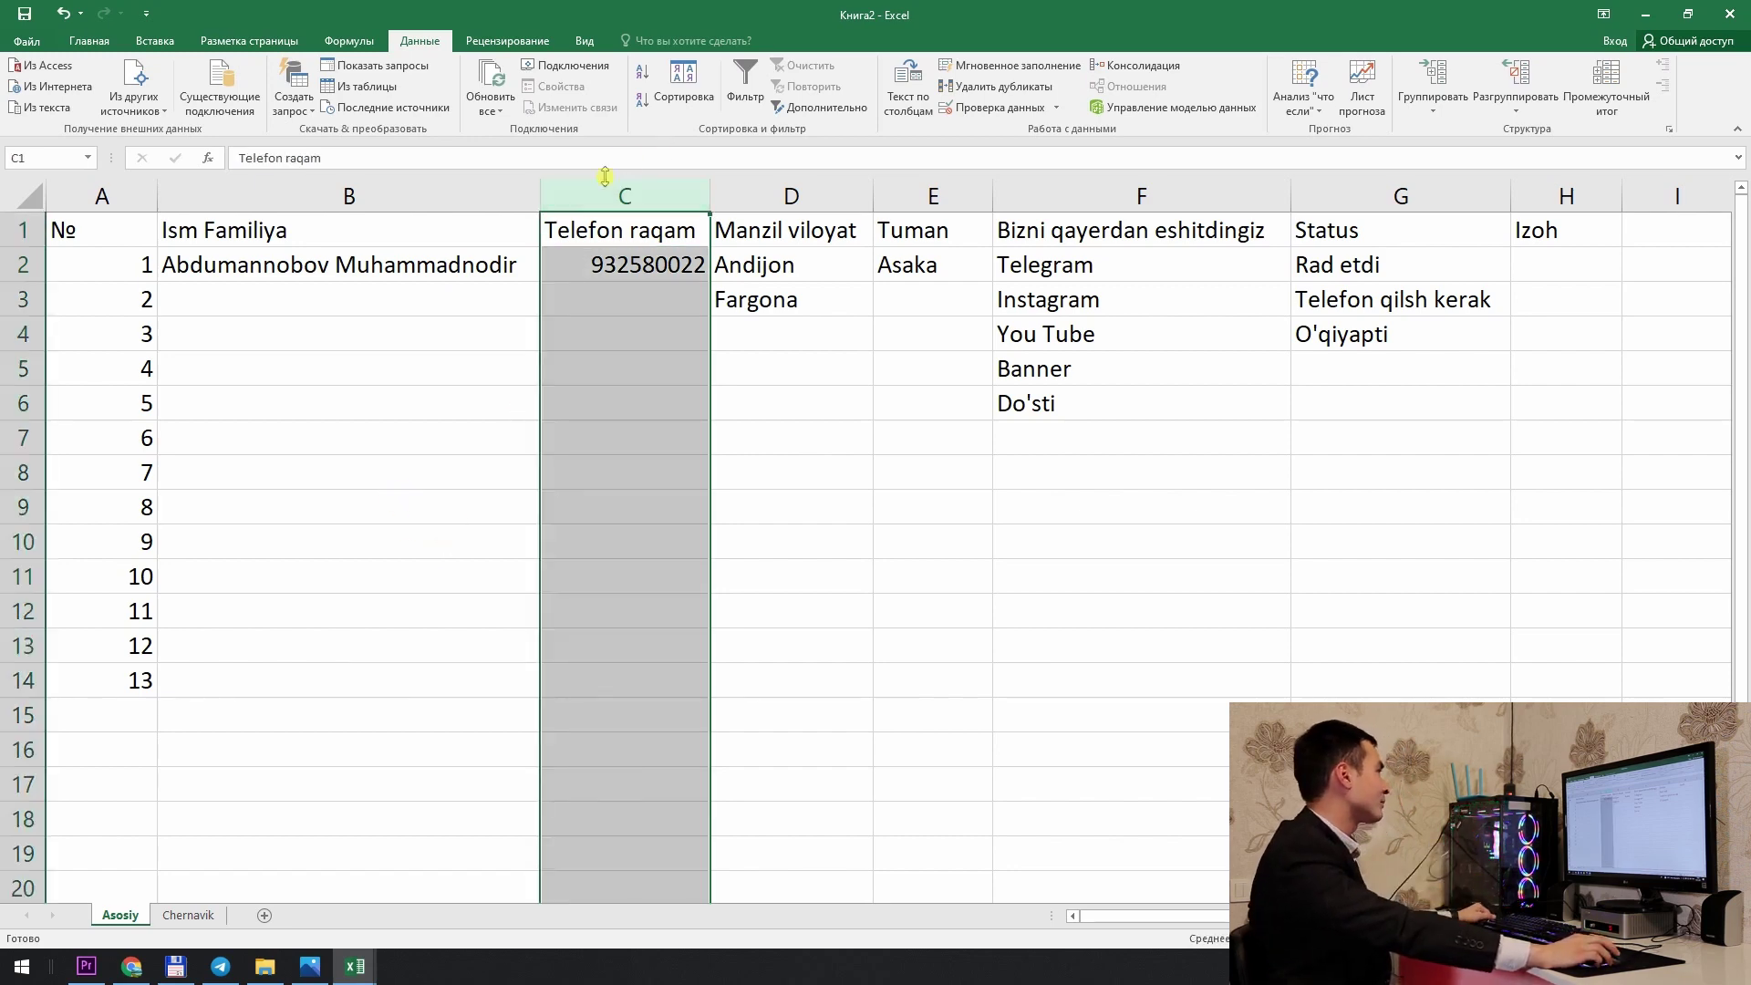
{"action": "left_click", "coordinate": [89, 40]}
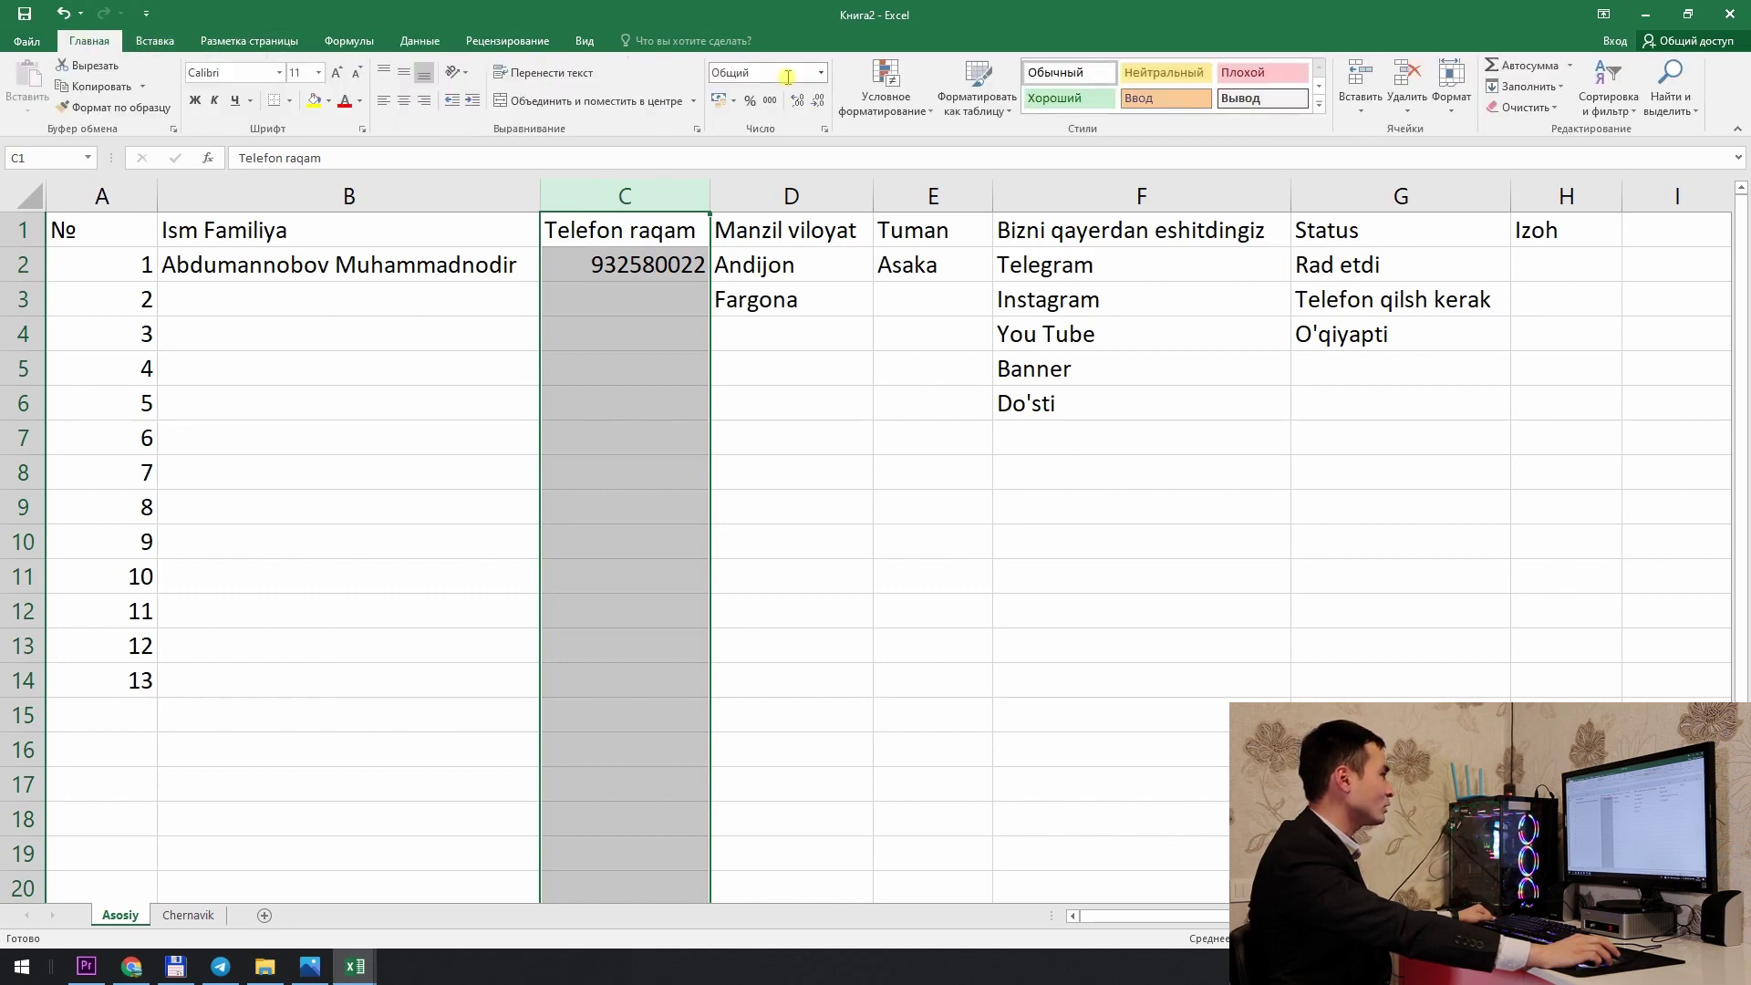
{"action": "left_click", "coordinate": [821, 72]}
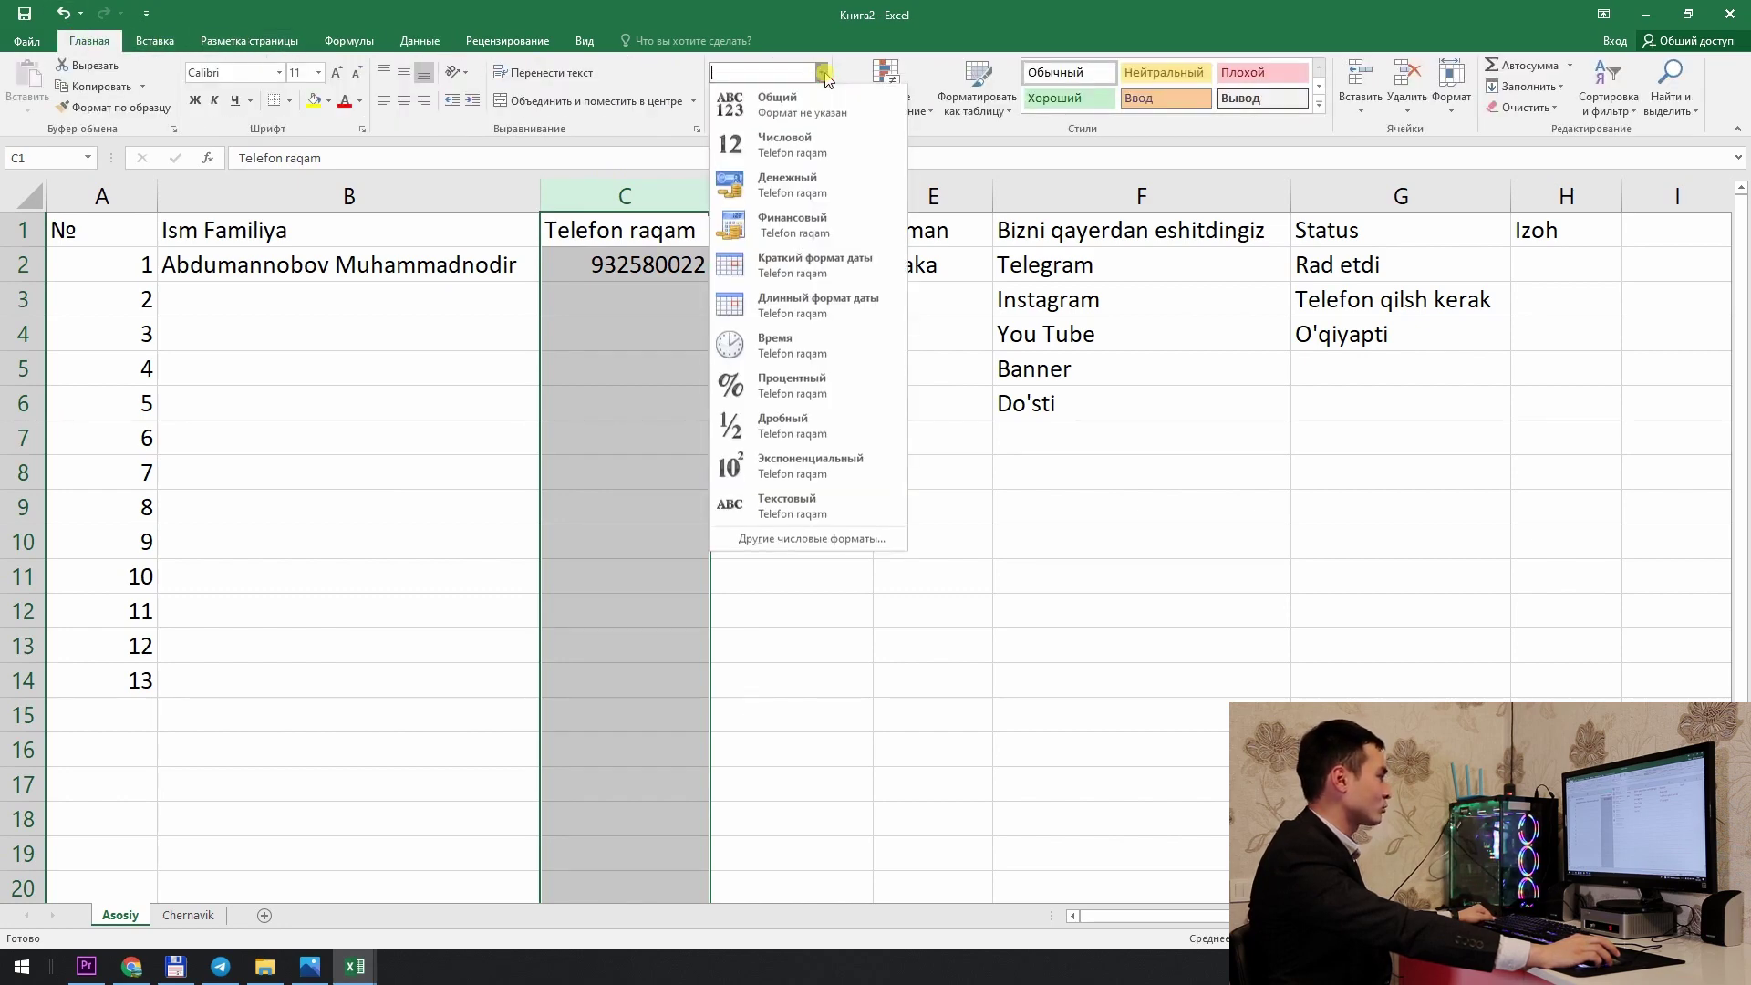
{"action": "left_click", "coordinate": [782, 539]}
{"action": "left_click", "coordinate": [99, 424]}
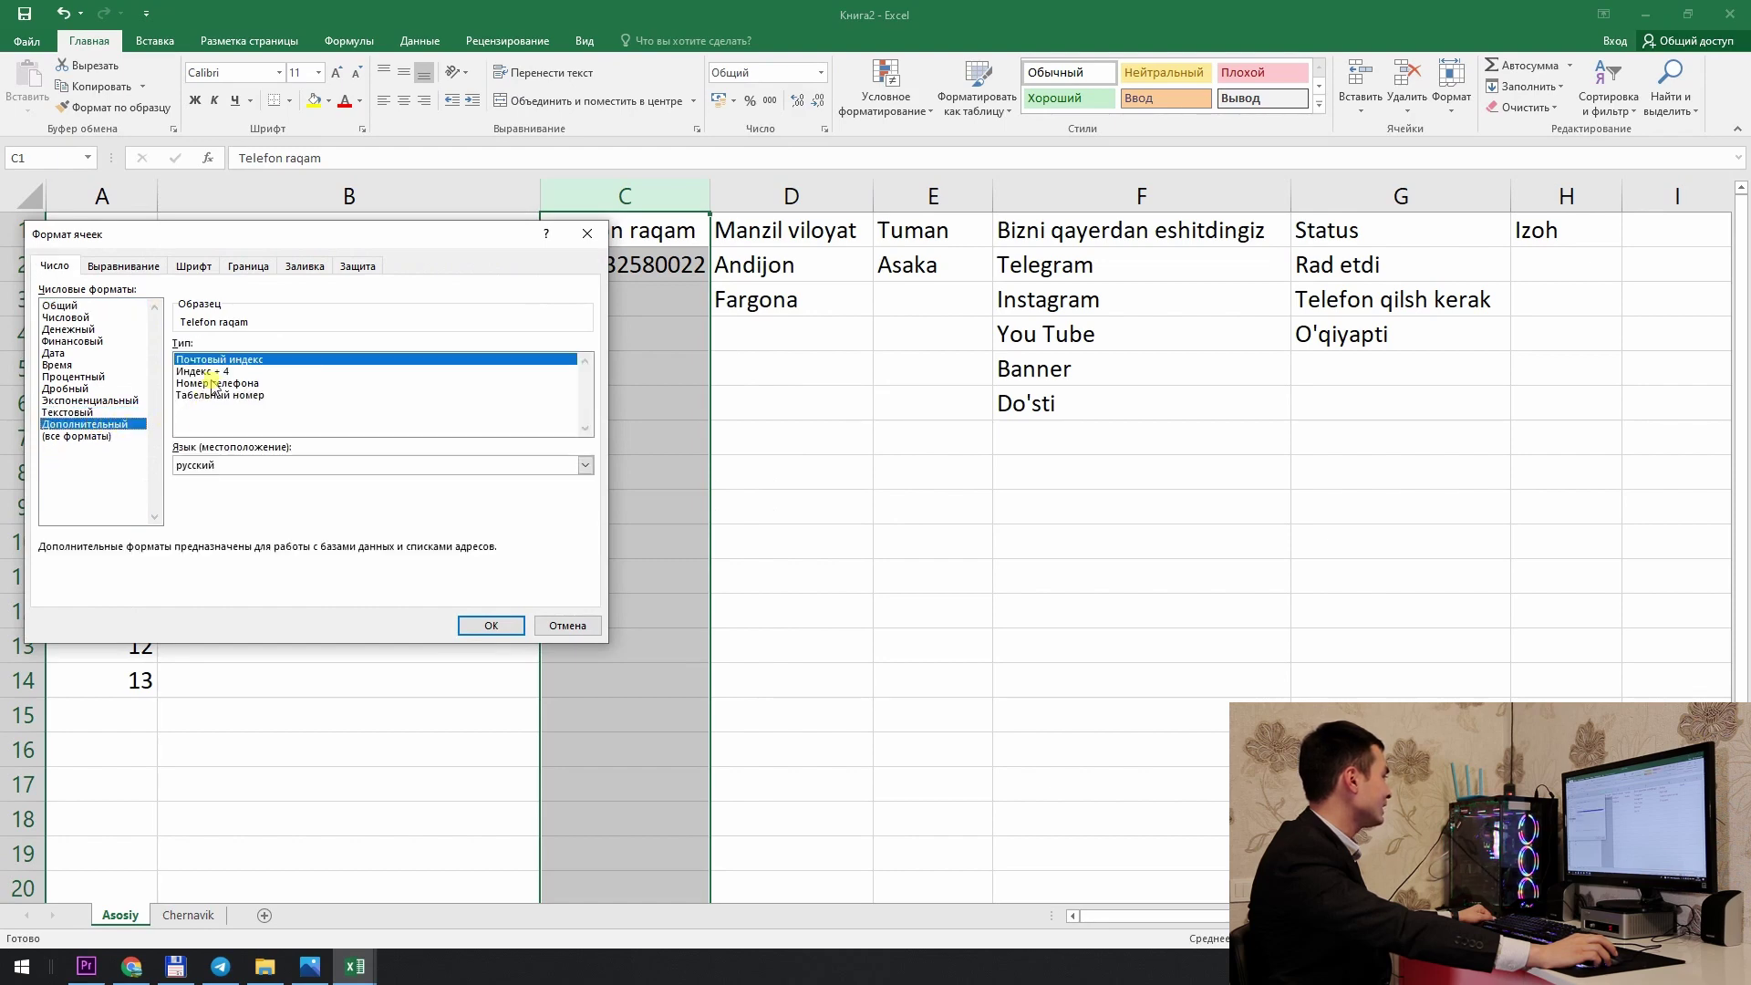
{"action": "left_click", "coordinate": [219, 383]}
{"action": "left_click", "coordinate": [478, 623]}
{"action": "left_click", "coordinate": [678, 291]}
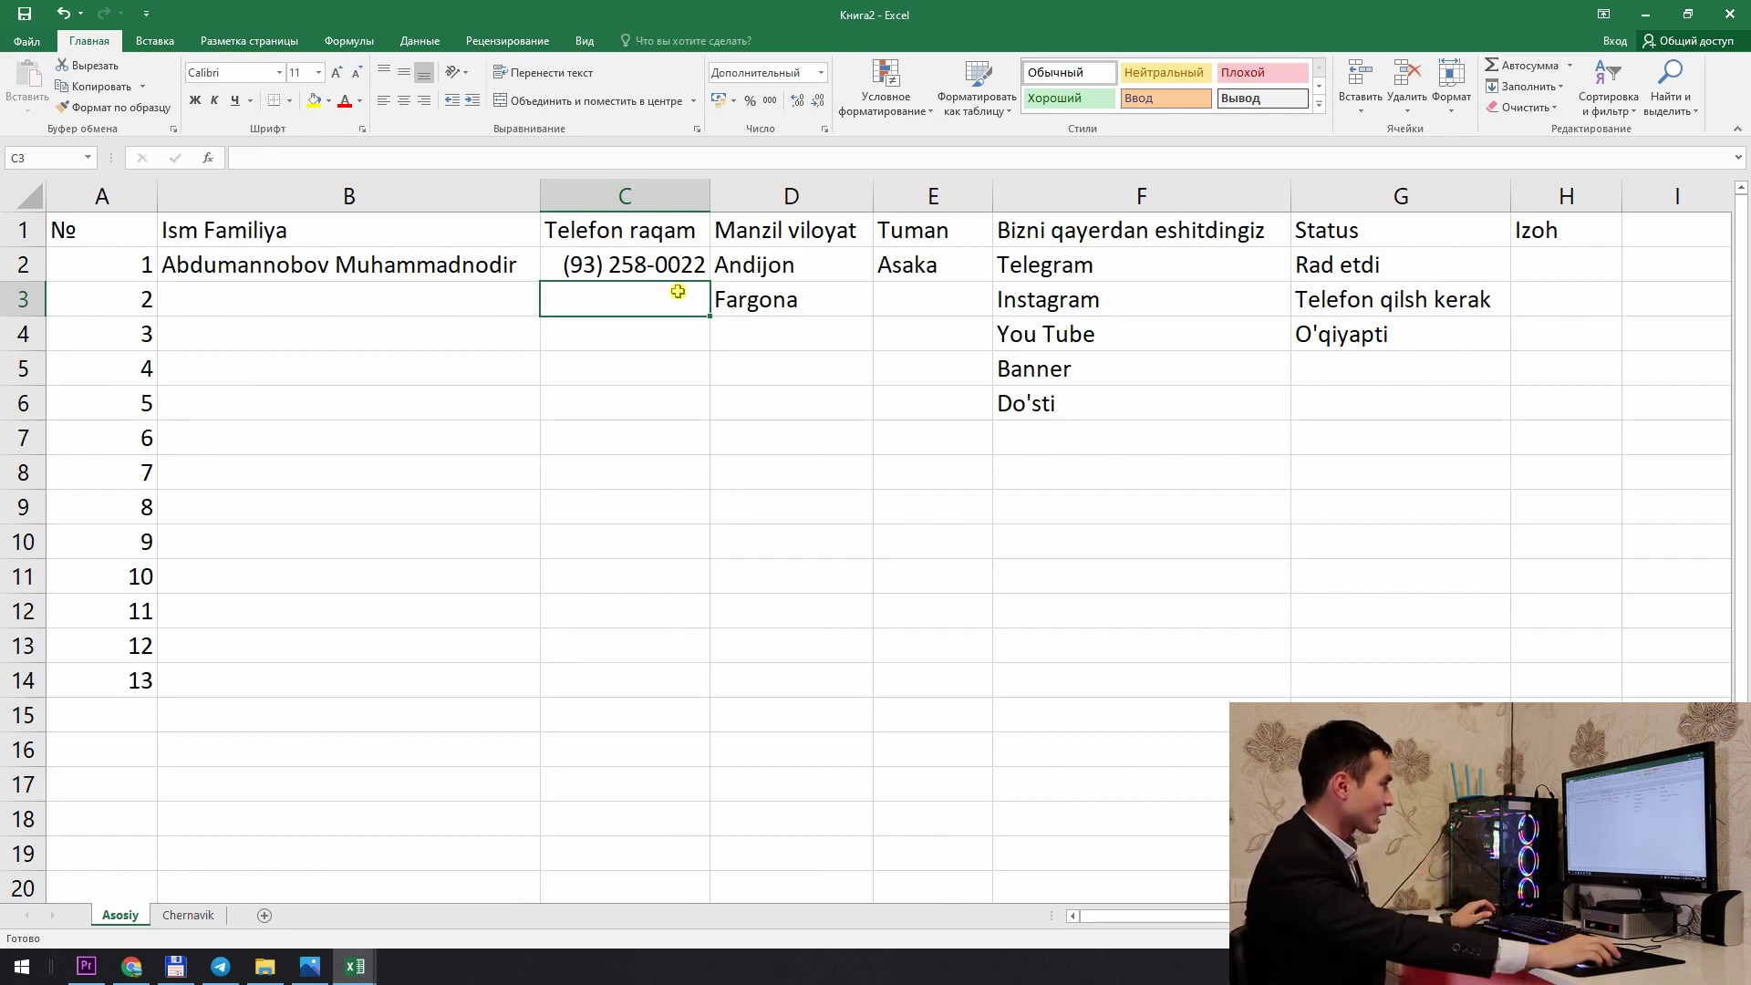
{"action": "left_click", "coordinate": [841, 276]}
Step: Change row 2's district to Shahrixon and its source to You Tube from the dropdowns
{"action": "left_click", "coordinate": [974, 271]}
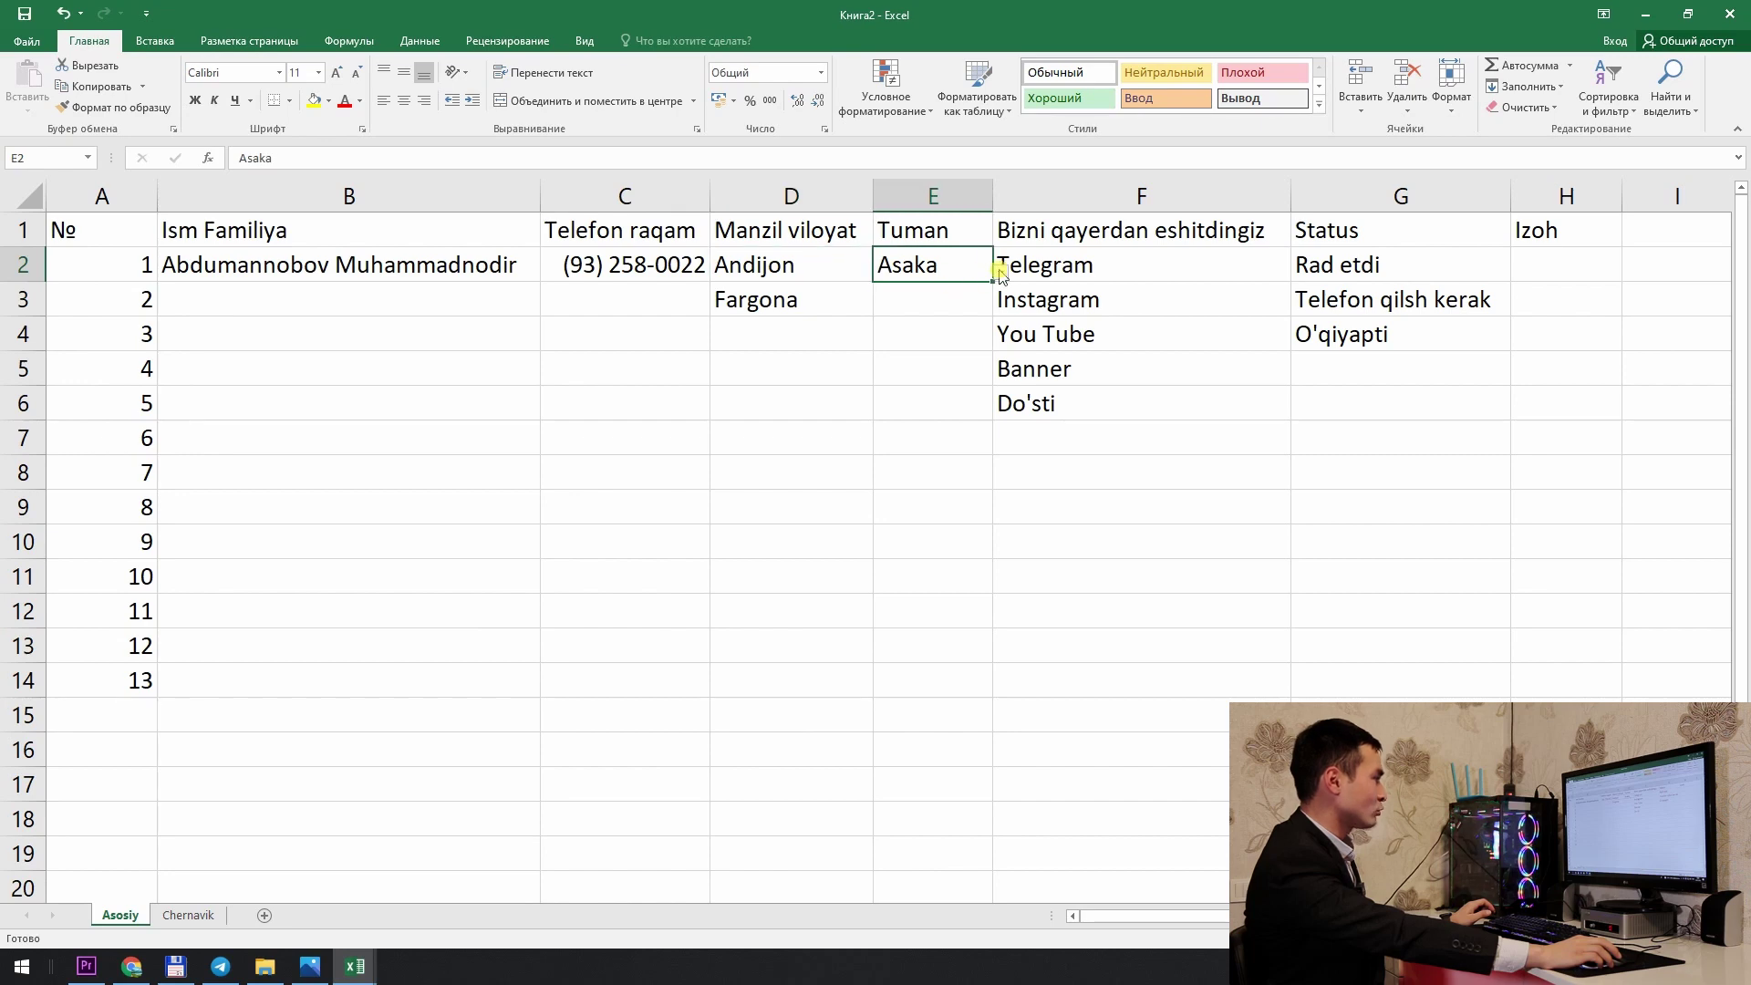
{"action": "left_click", "coordinate": [1000, 272]}
{"action": "left_click", "coordinate": [996, 293]}
{"action": "left_click", "coordinate": [1263, 275]}
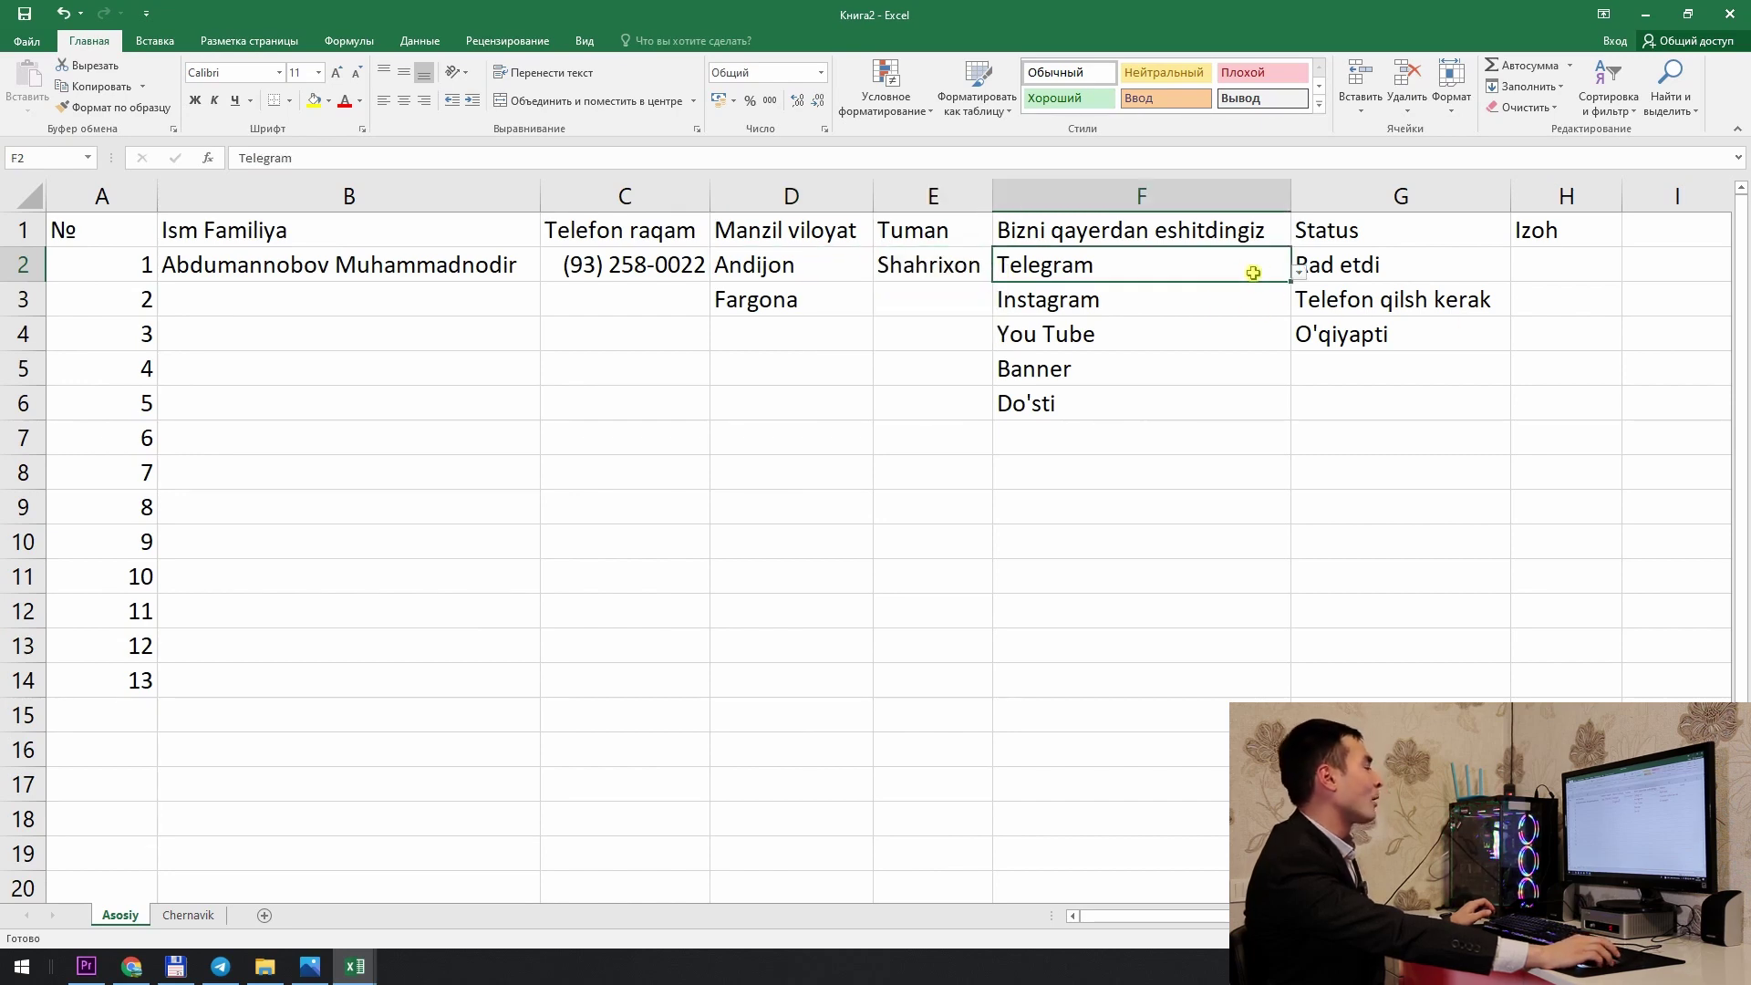
{"action": "left_click", "coordinate": [1299, 274]}
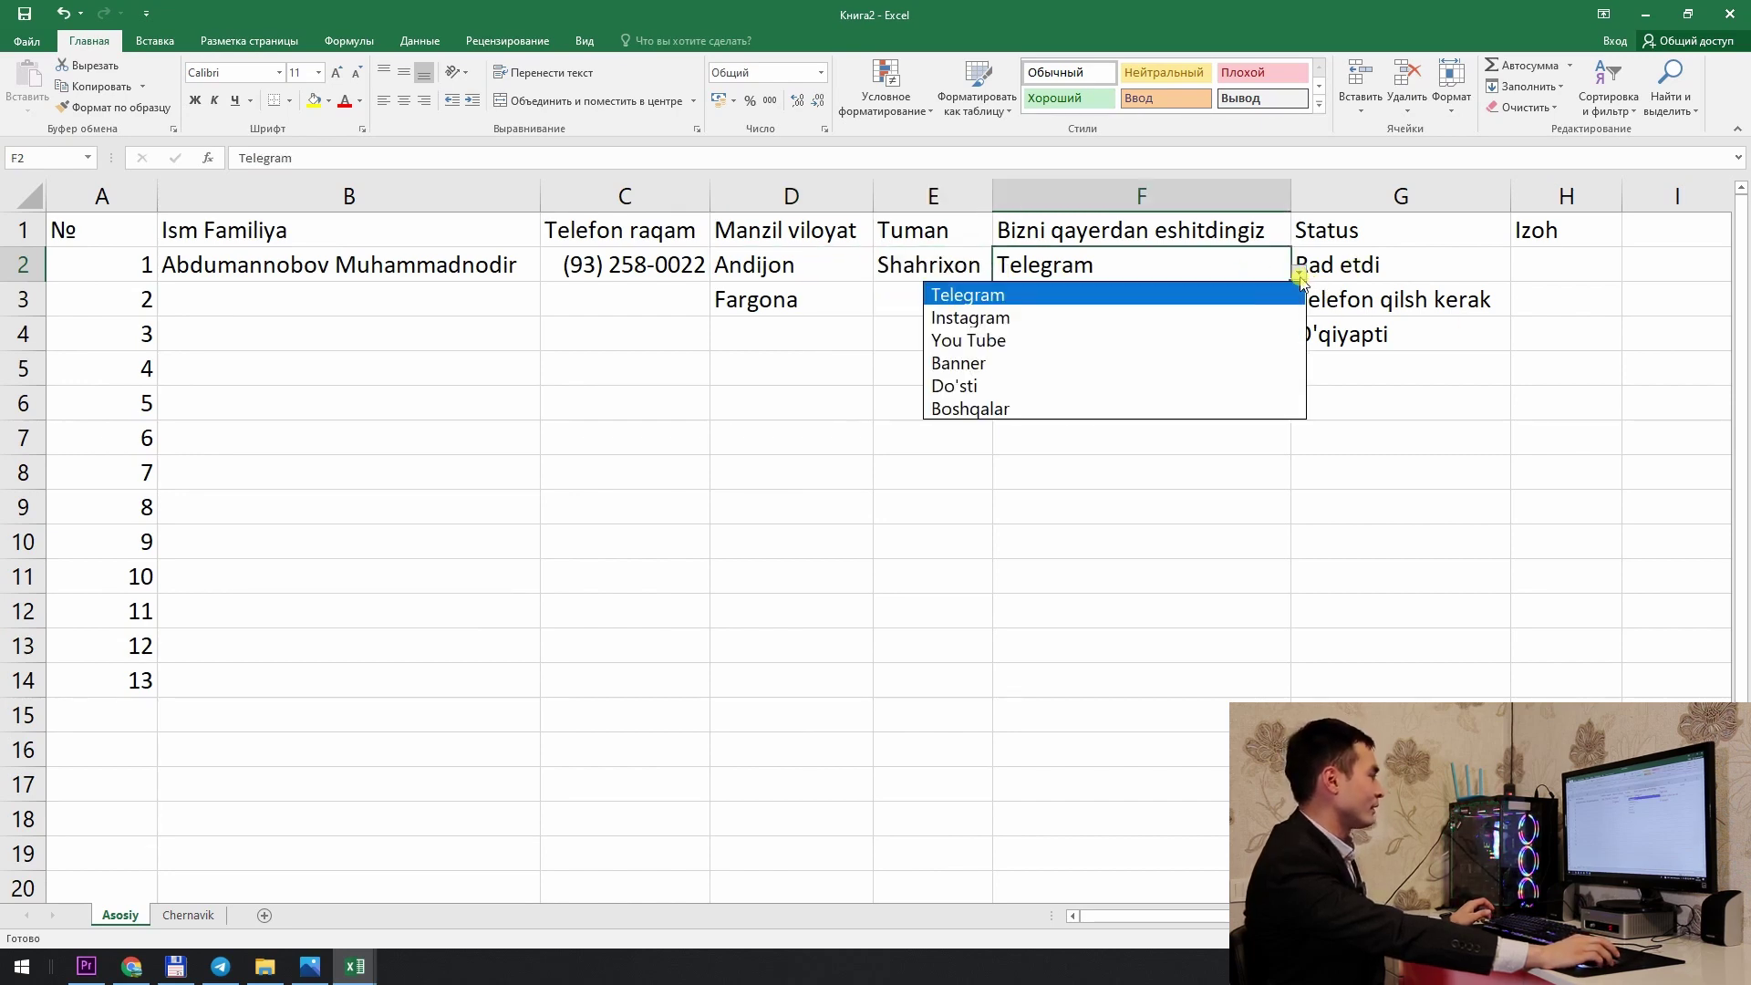
{"action": "left_click", "coordinate": [1135, 340]}
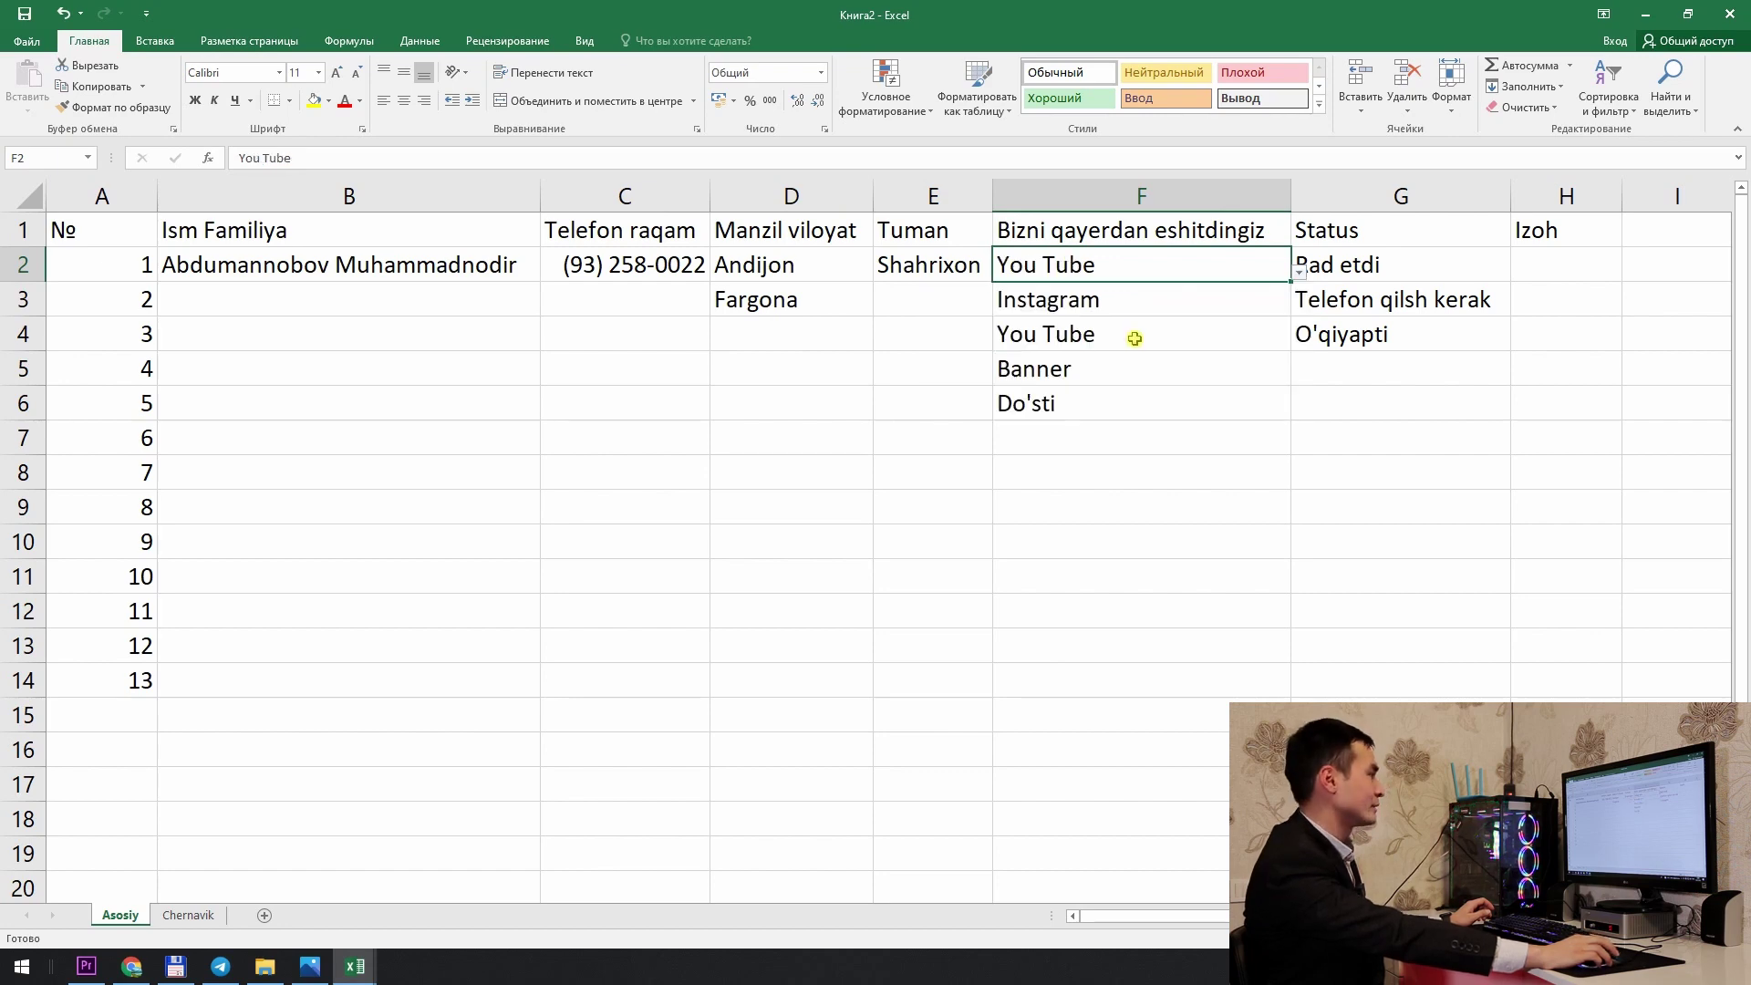
Step: Set status G2 to O'qiyapti and G4 to Rad etdi from the Status dropdowns
{"action": "left_click", "coordinate": [1428, 268]}
{"action": "left_click", "coordinate": [1518, 271]}
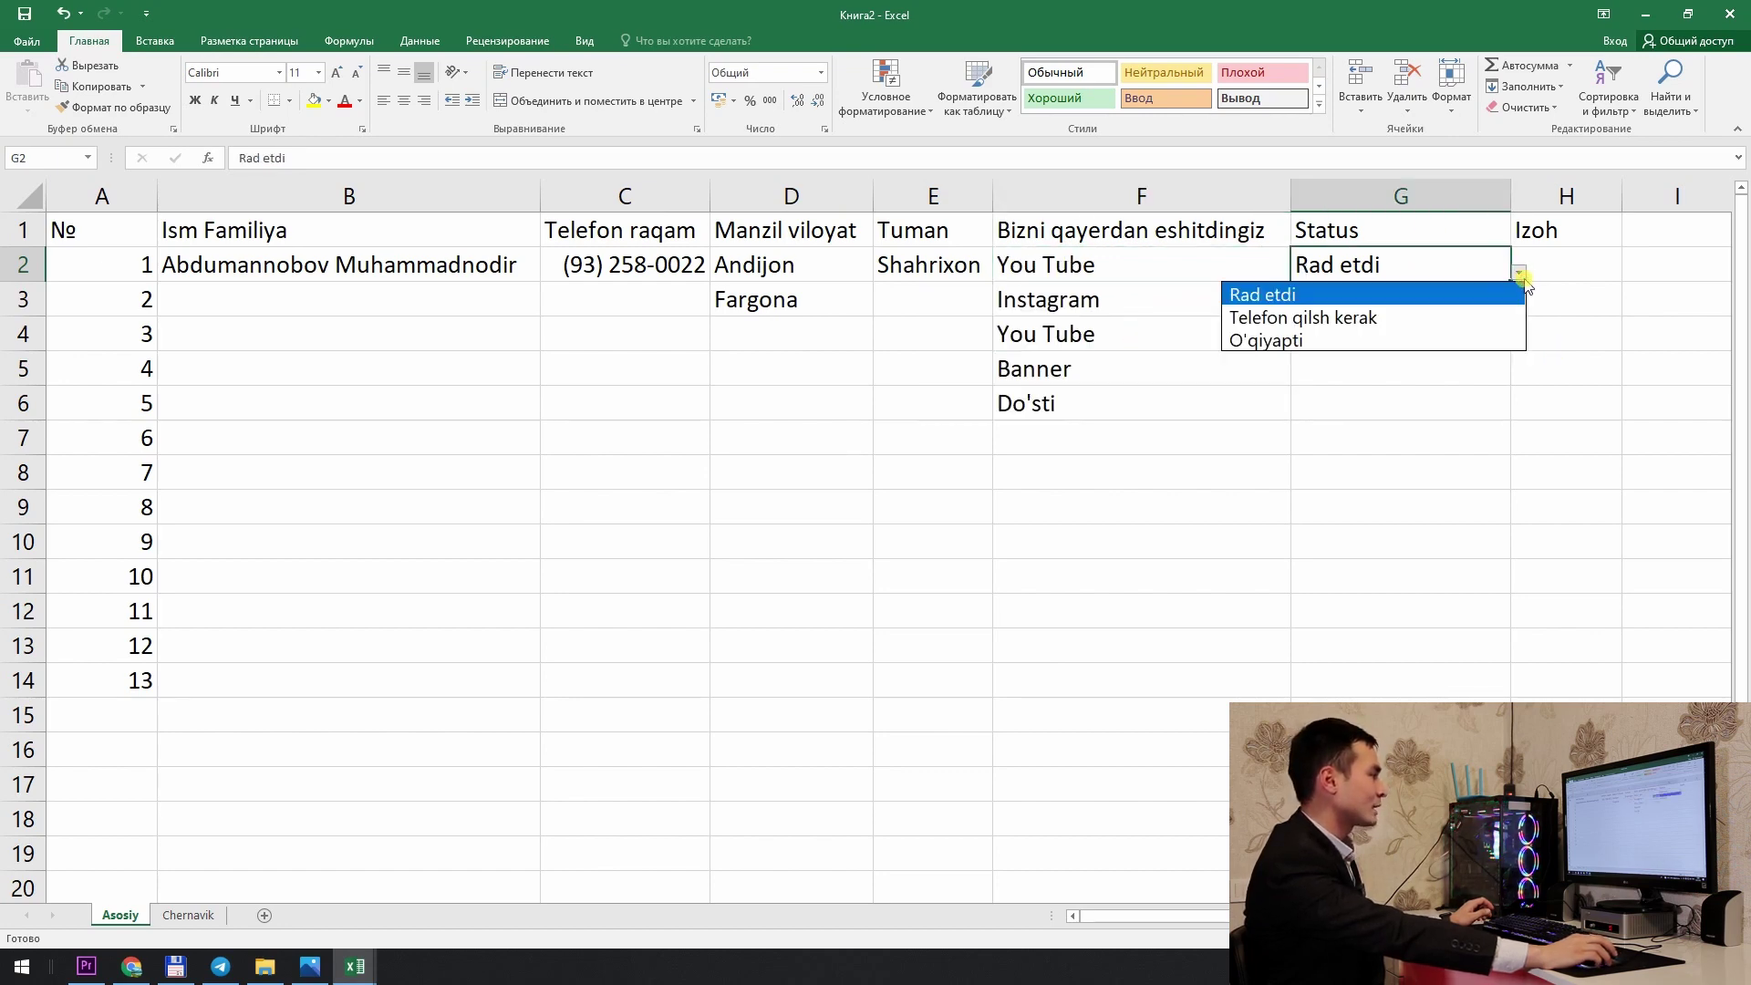
{"action": "left_click", "coordinate": [1445, 318]}
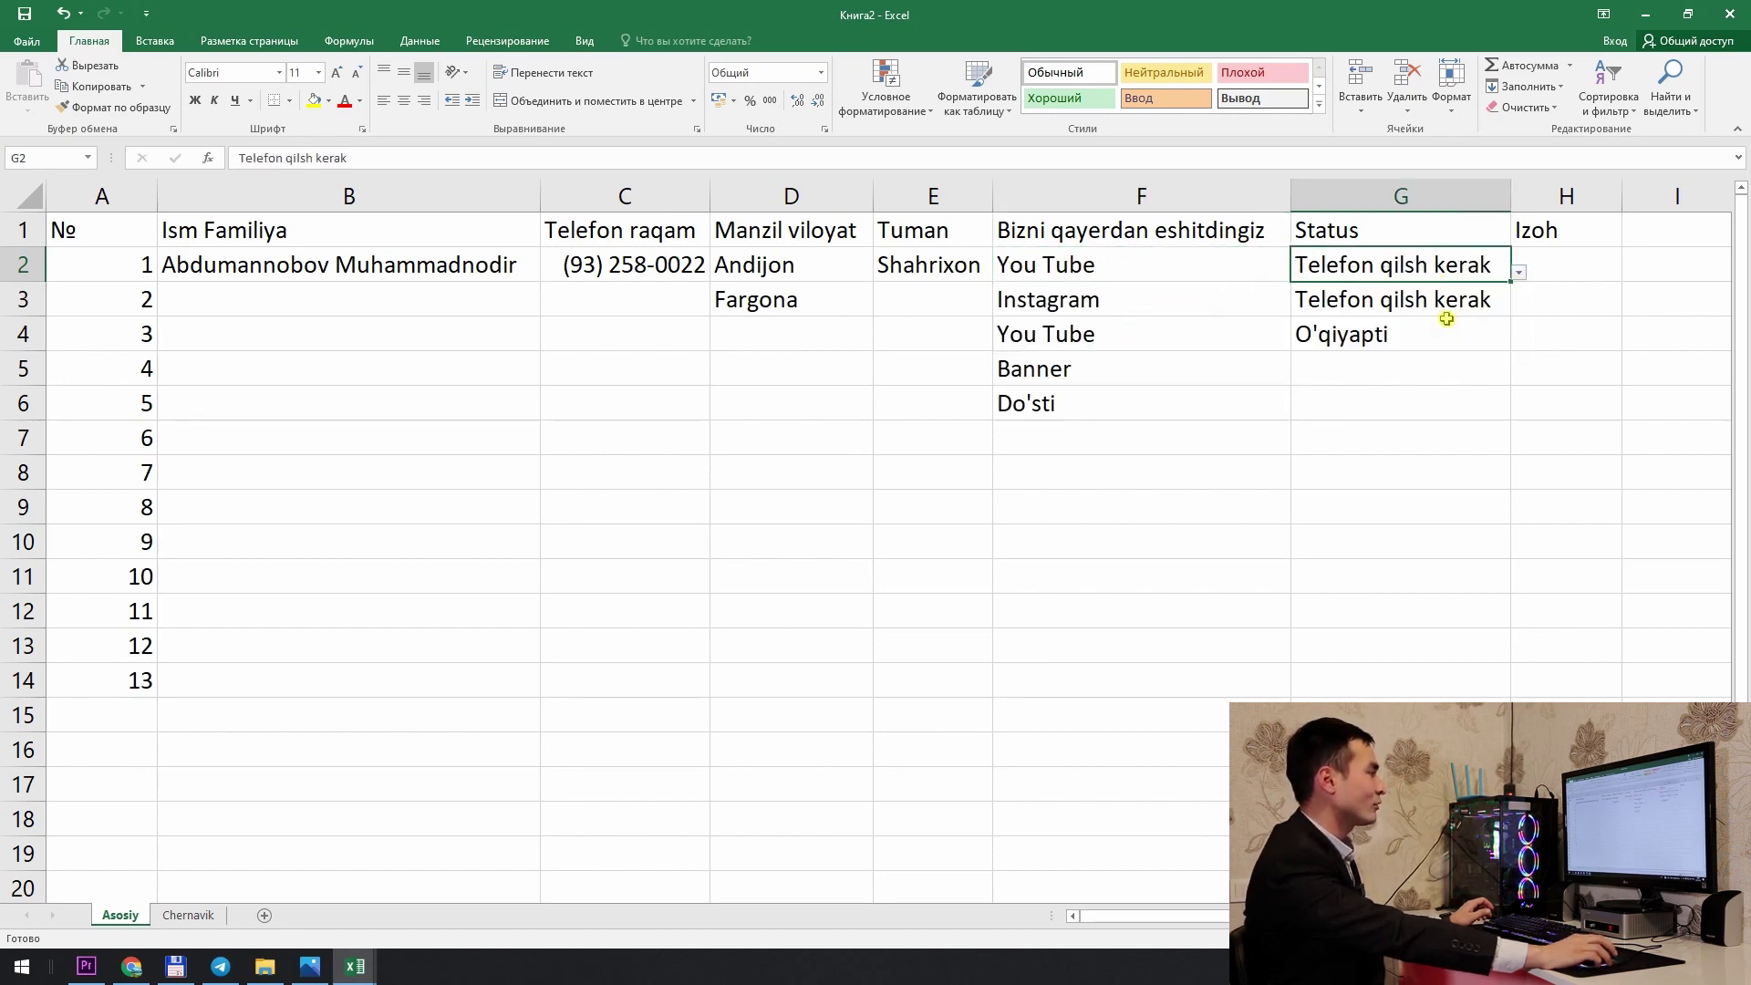
{"action": "left_click", "coordinate": [1521, 285]}
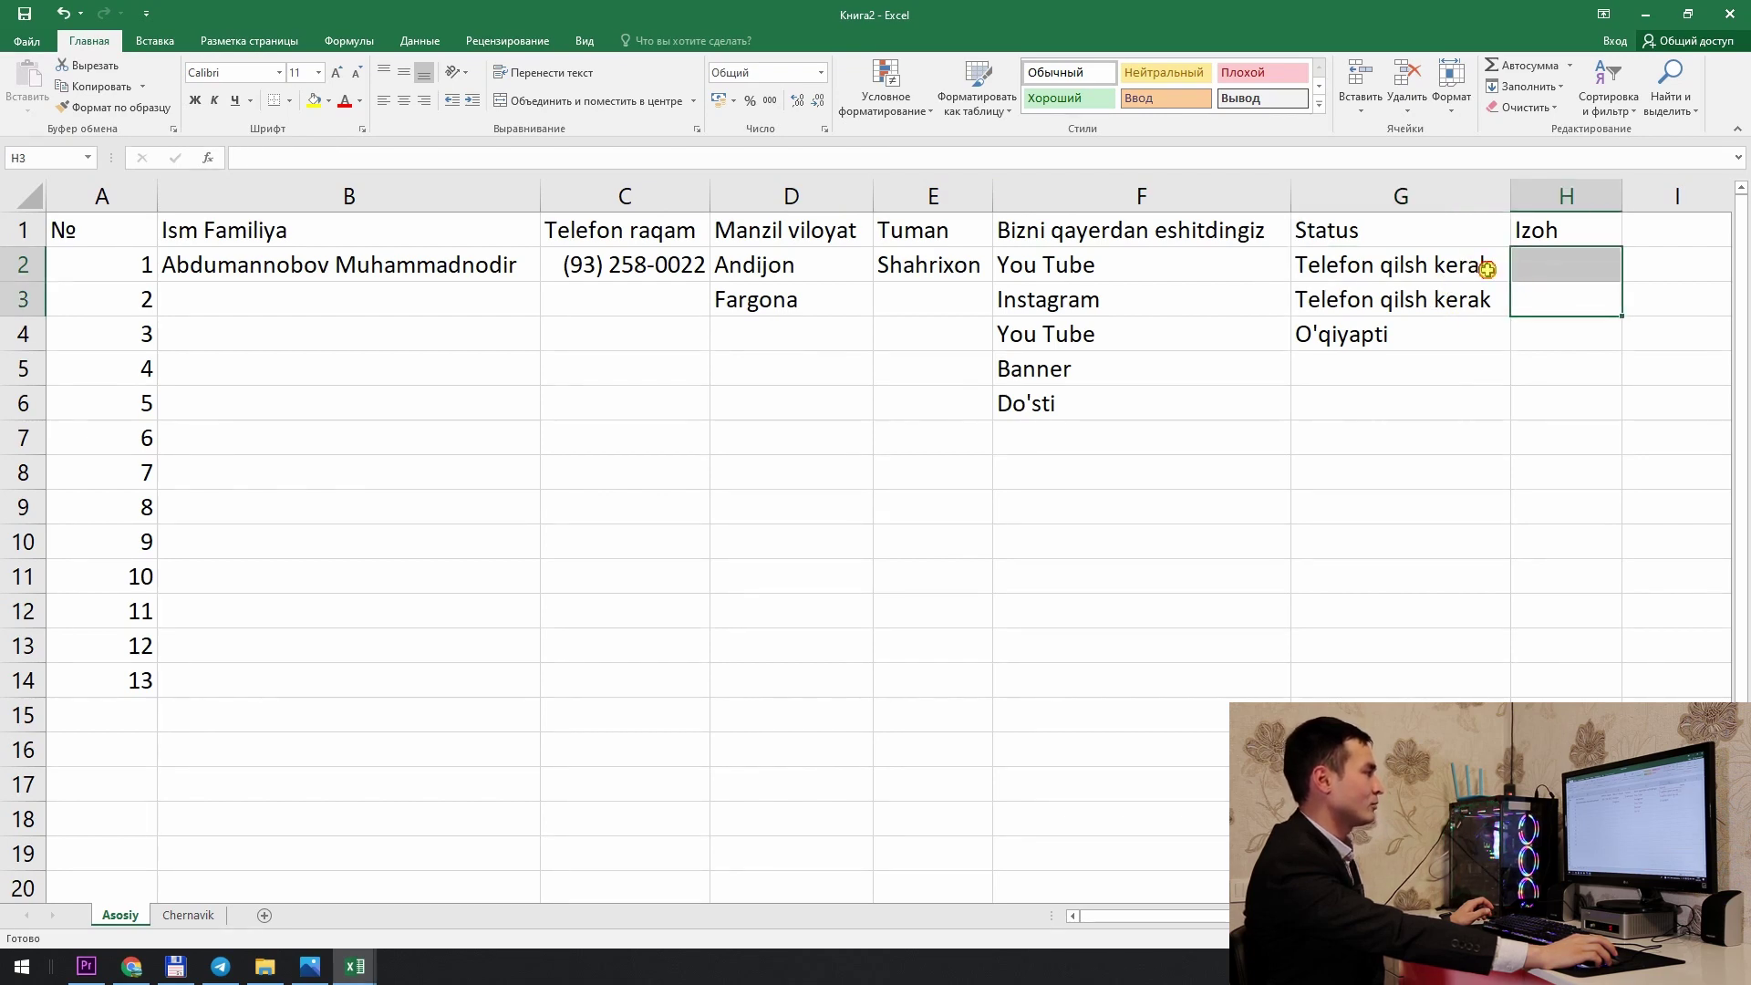
{"action": "left_click", "coordinate": [1496, 266]}
{"action": "left_click", "coordinate": [1519, 272]}
{"action": "left_click", "coordinate": [1459, 334]}
{"action": "left_click", "coordinate": [1388, 334]}
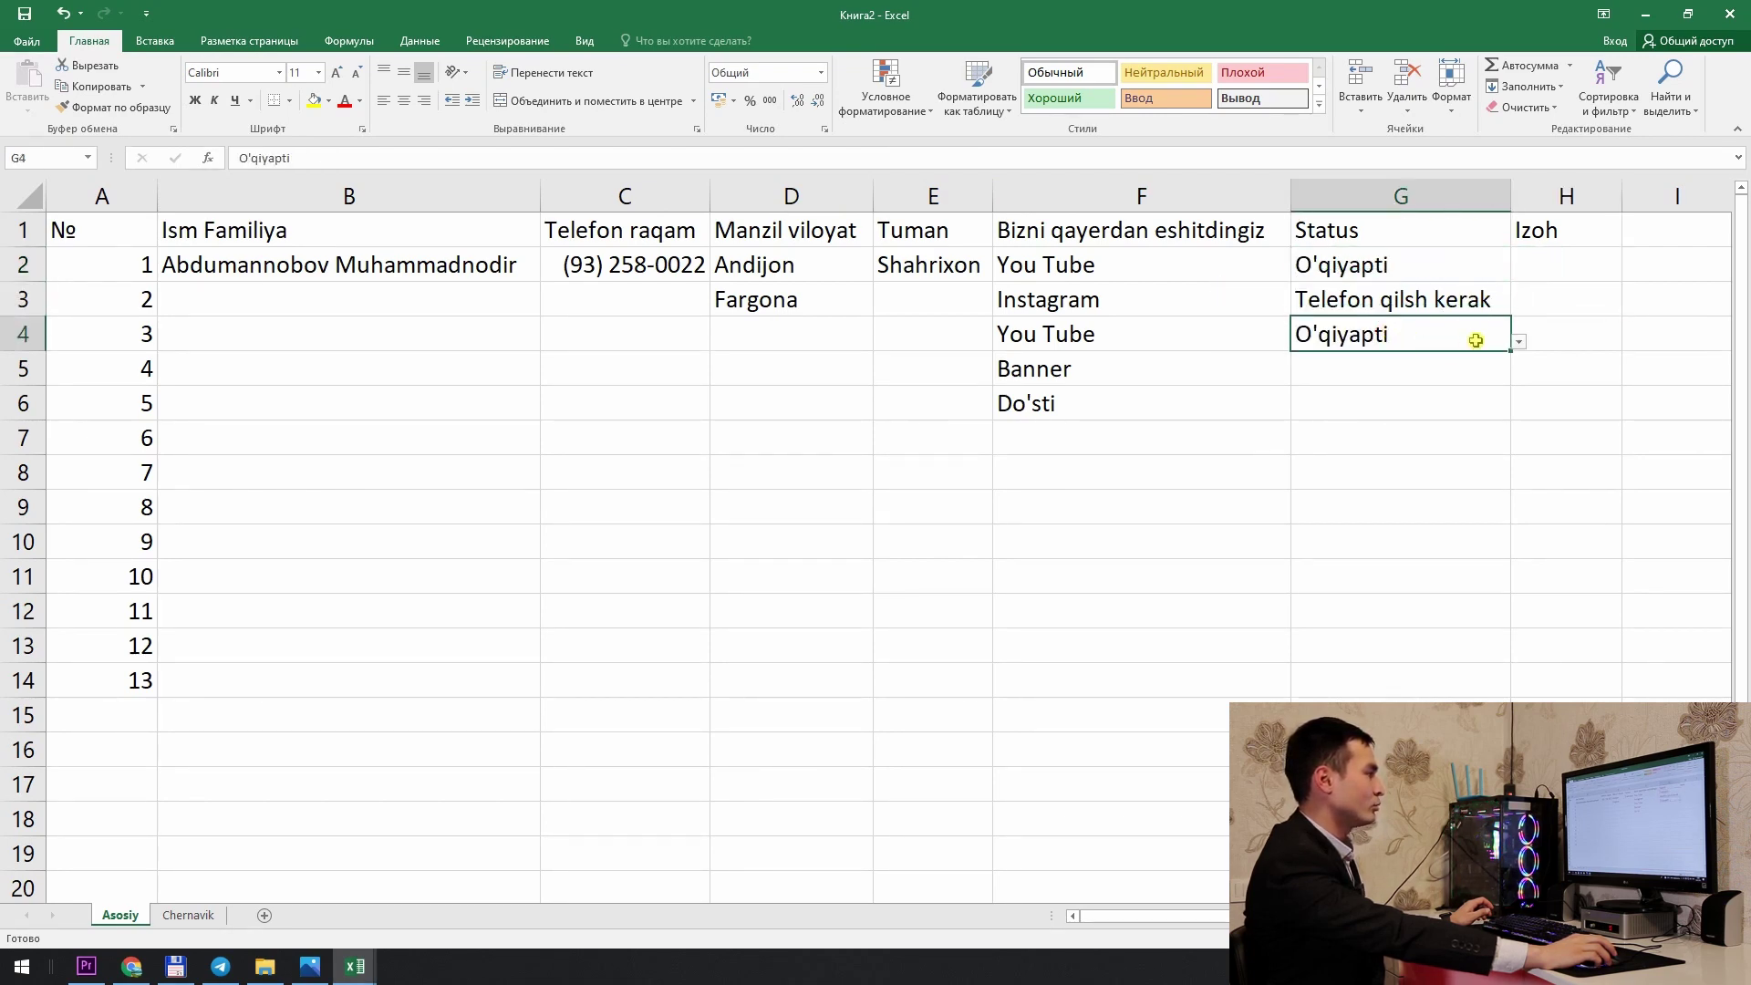
{"action": "left_click", "coordinate": [1518, 341]}
{"action": "left_click", "coordinate": [1442, 357]}
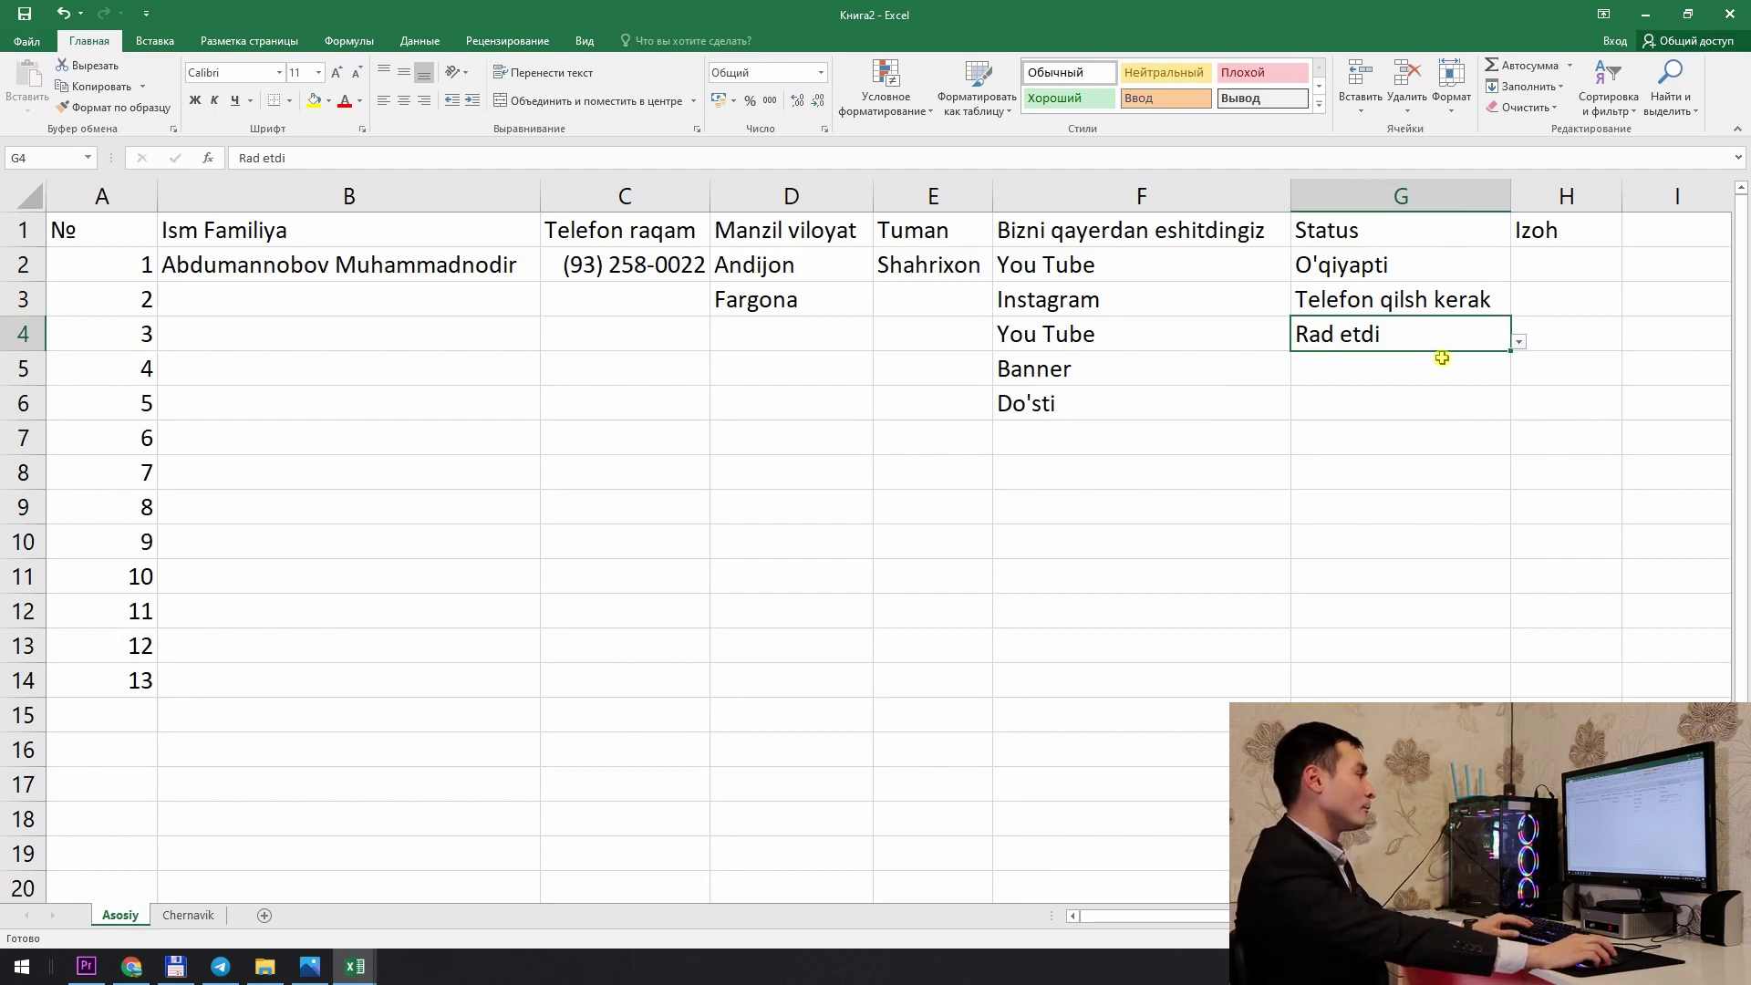
Step: Check the O'qiyapti text in G2, then select the entire Status column G
{"action": "left_click", "coordinate": [1428, 265]}
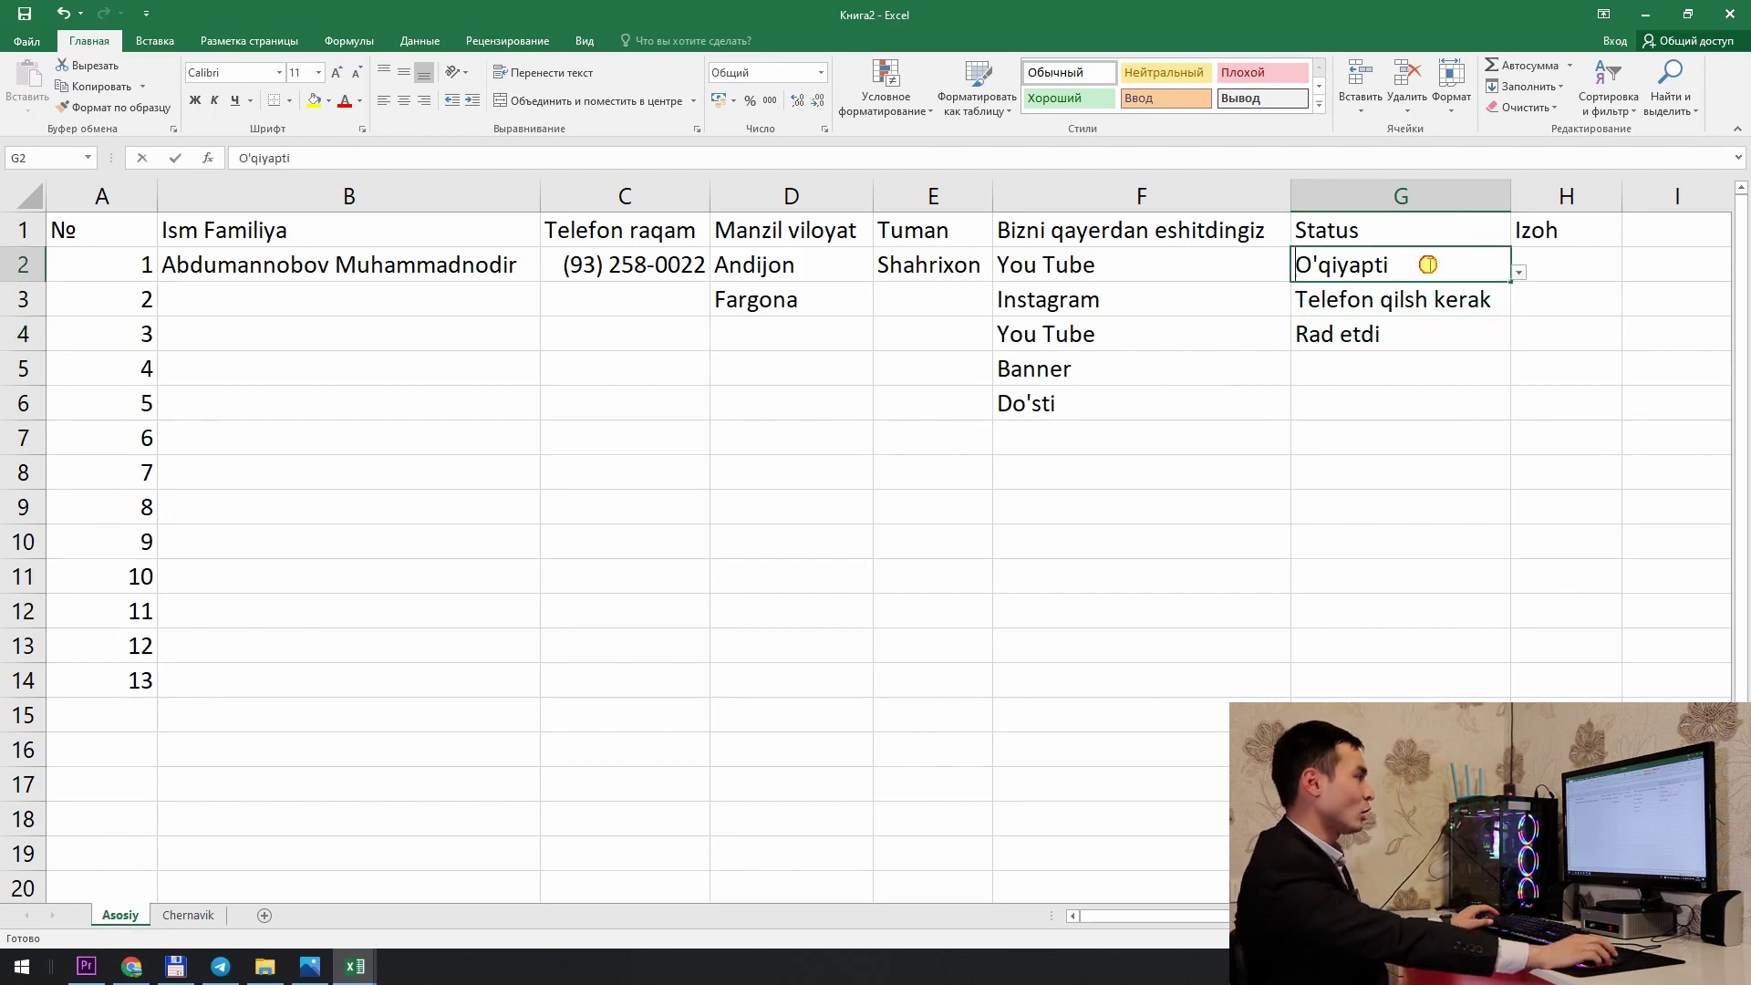
{"action": "double_click", "coordinate": [1428, 264]}
{"action": "left_click_drag", "start_coordinate": [1428, 265], "coordinate": [1184, 265]}
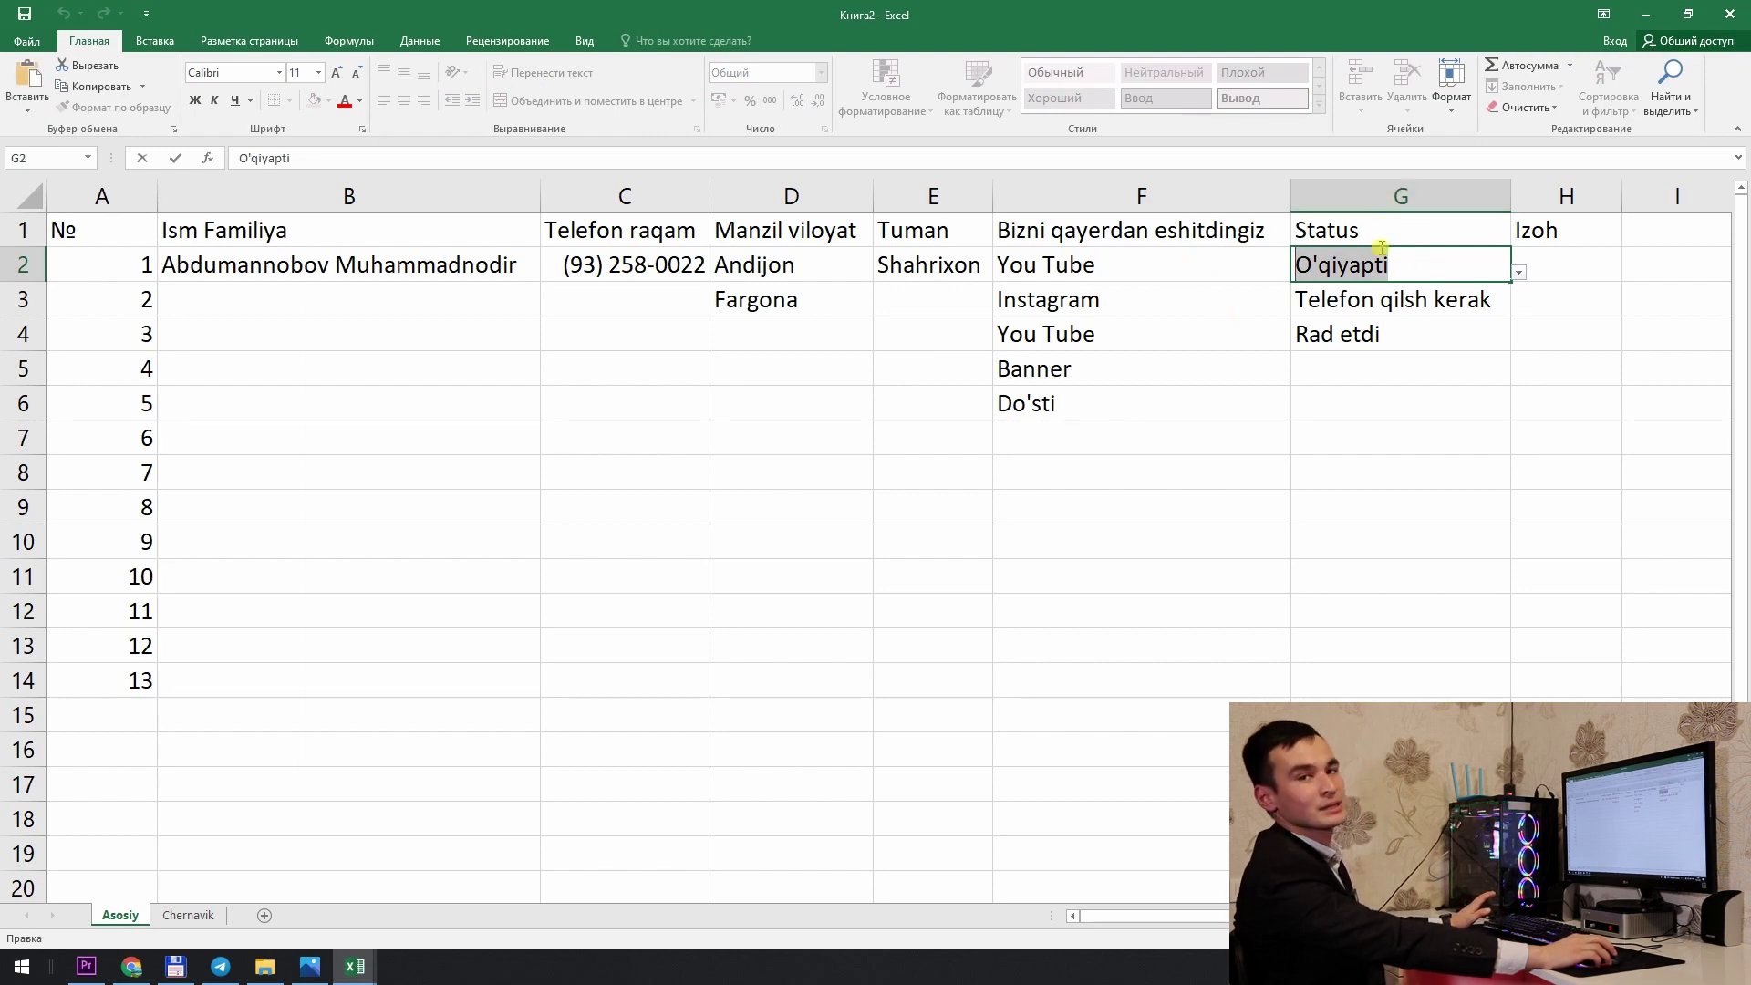
{"action": "left_click", "coordinate": [1396, 203]}
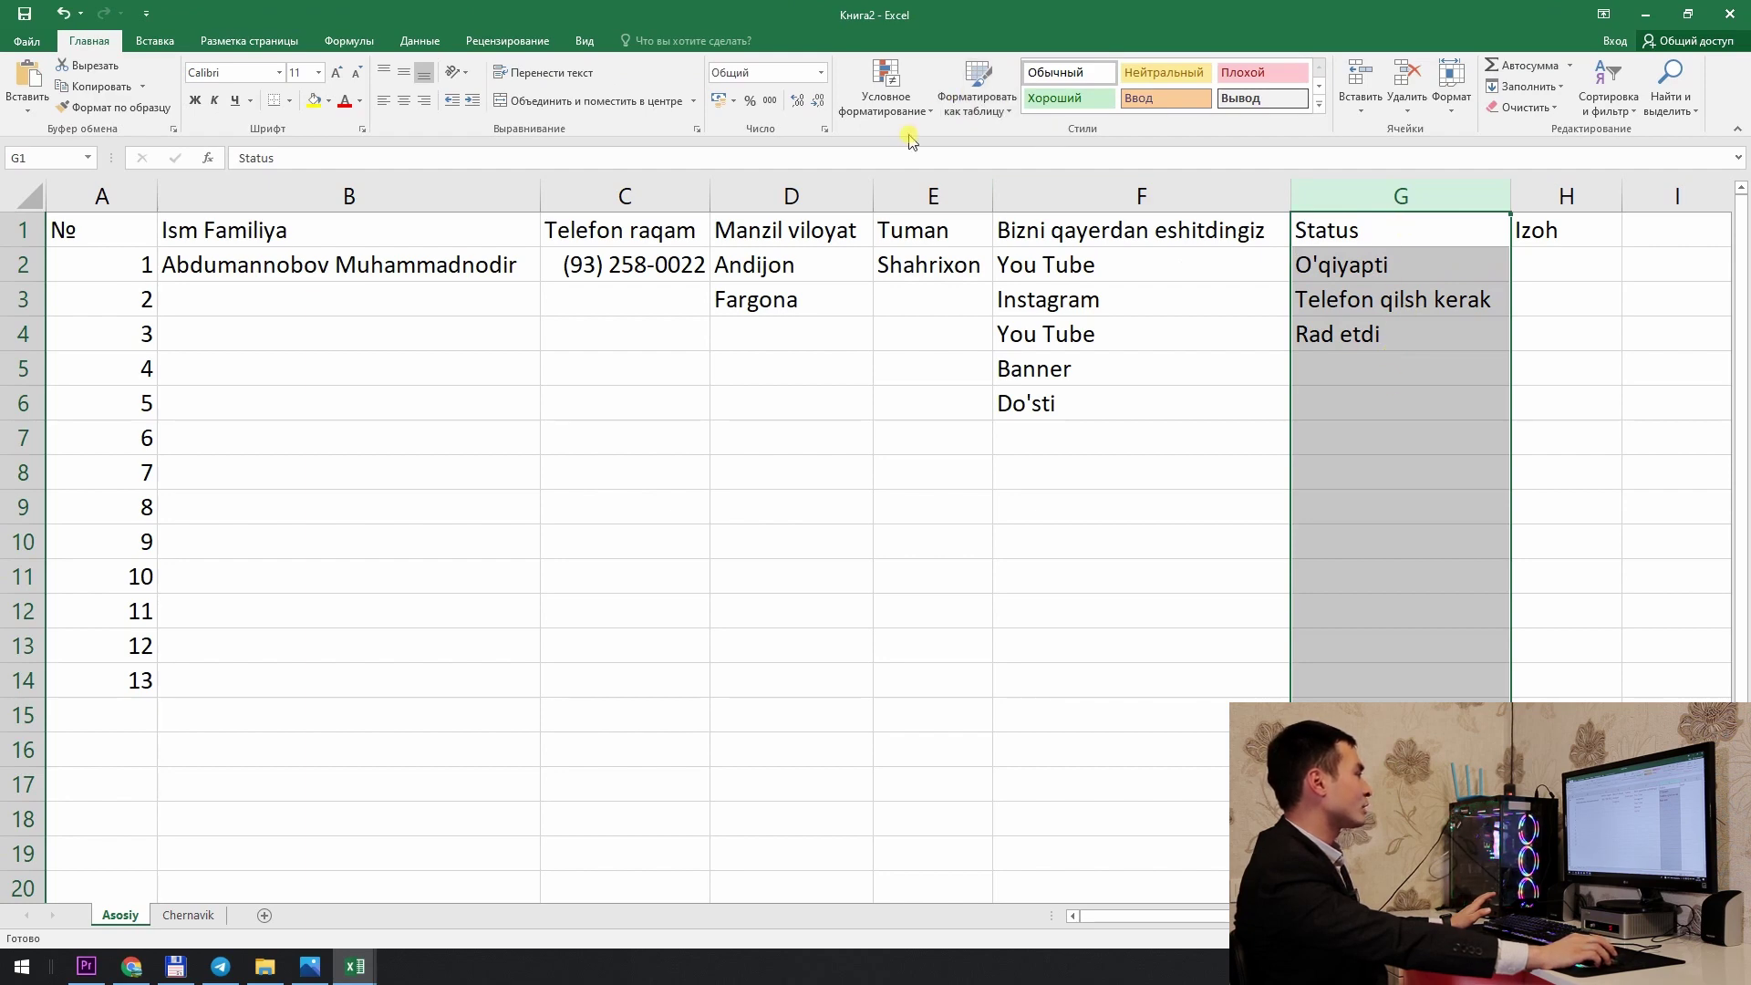
Step: Create a new formula-based conditional rule =$G1="O'qiyapti" via Manage Rules
{"action": "left_click", "coordinate": [901, 108]}
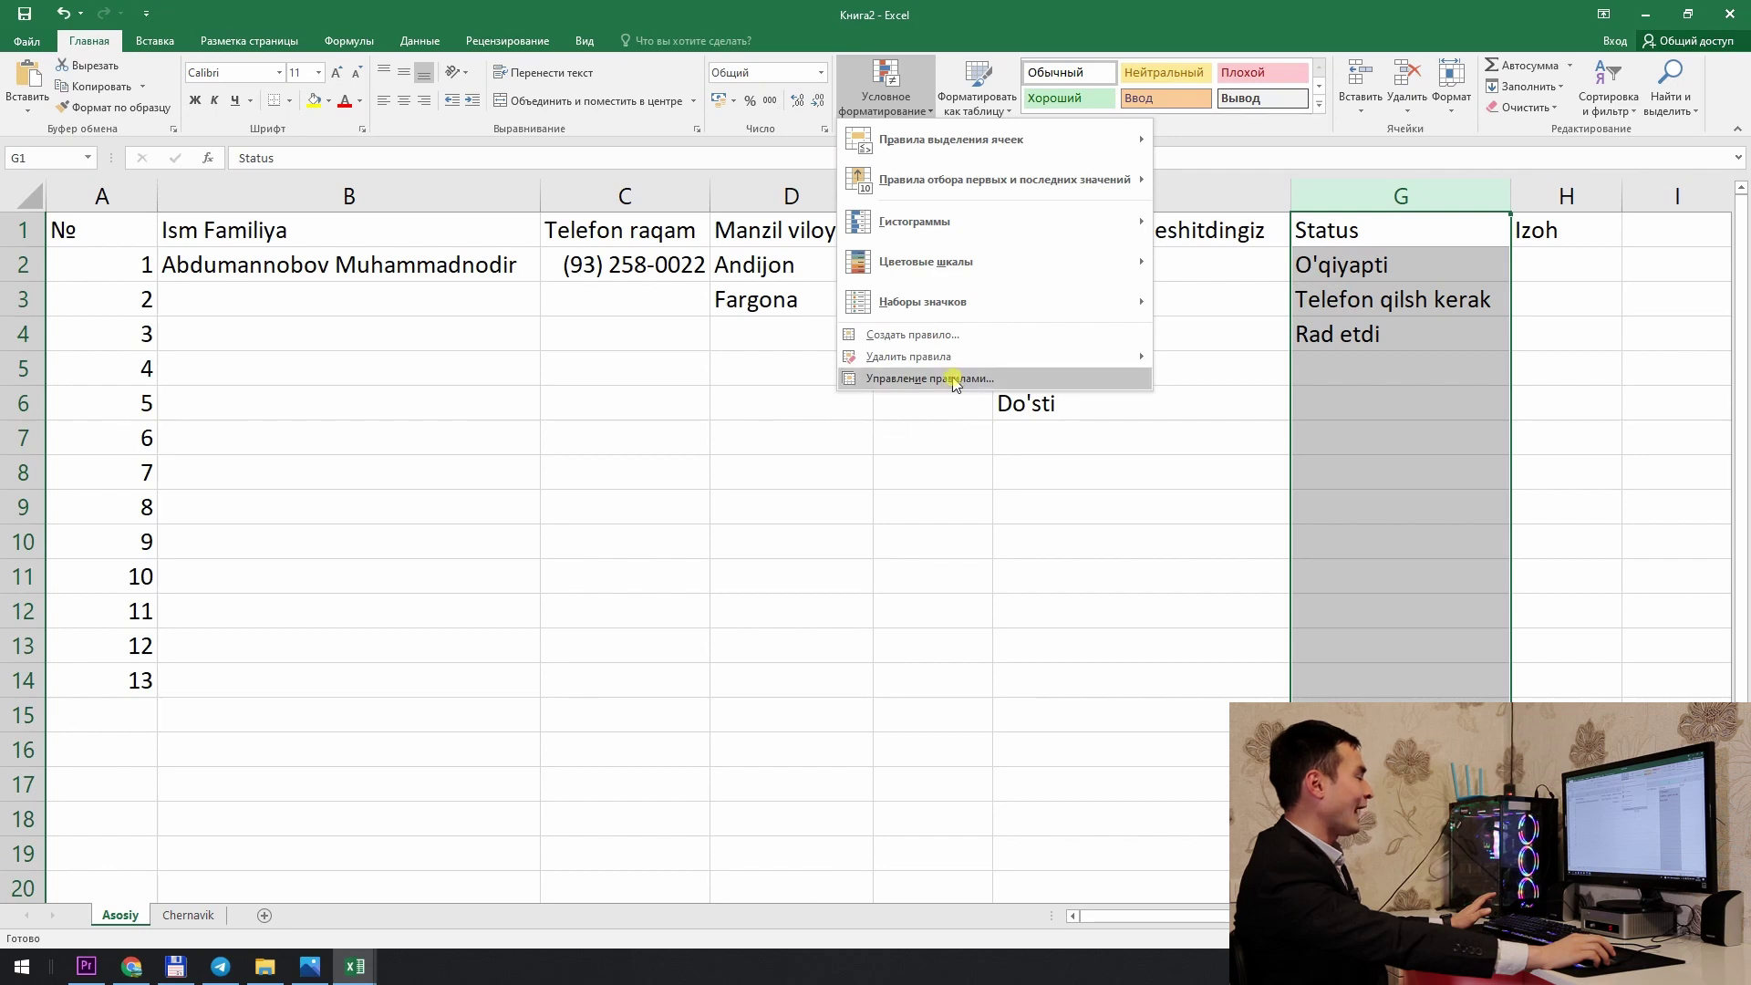
{"action": "left_click", "coordinate": [955, 379]}
{"action": "left_click_drag", "start_coordinate": [239, 344], "coordinate": [1019, 279]}
{"action": "left_click", "coordinate": [853, 340]}
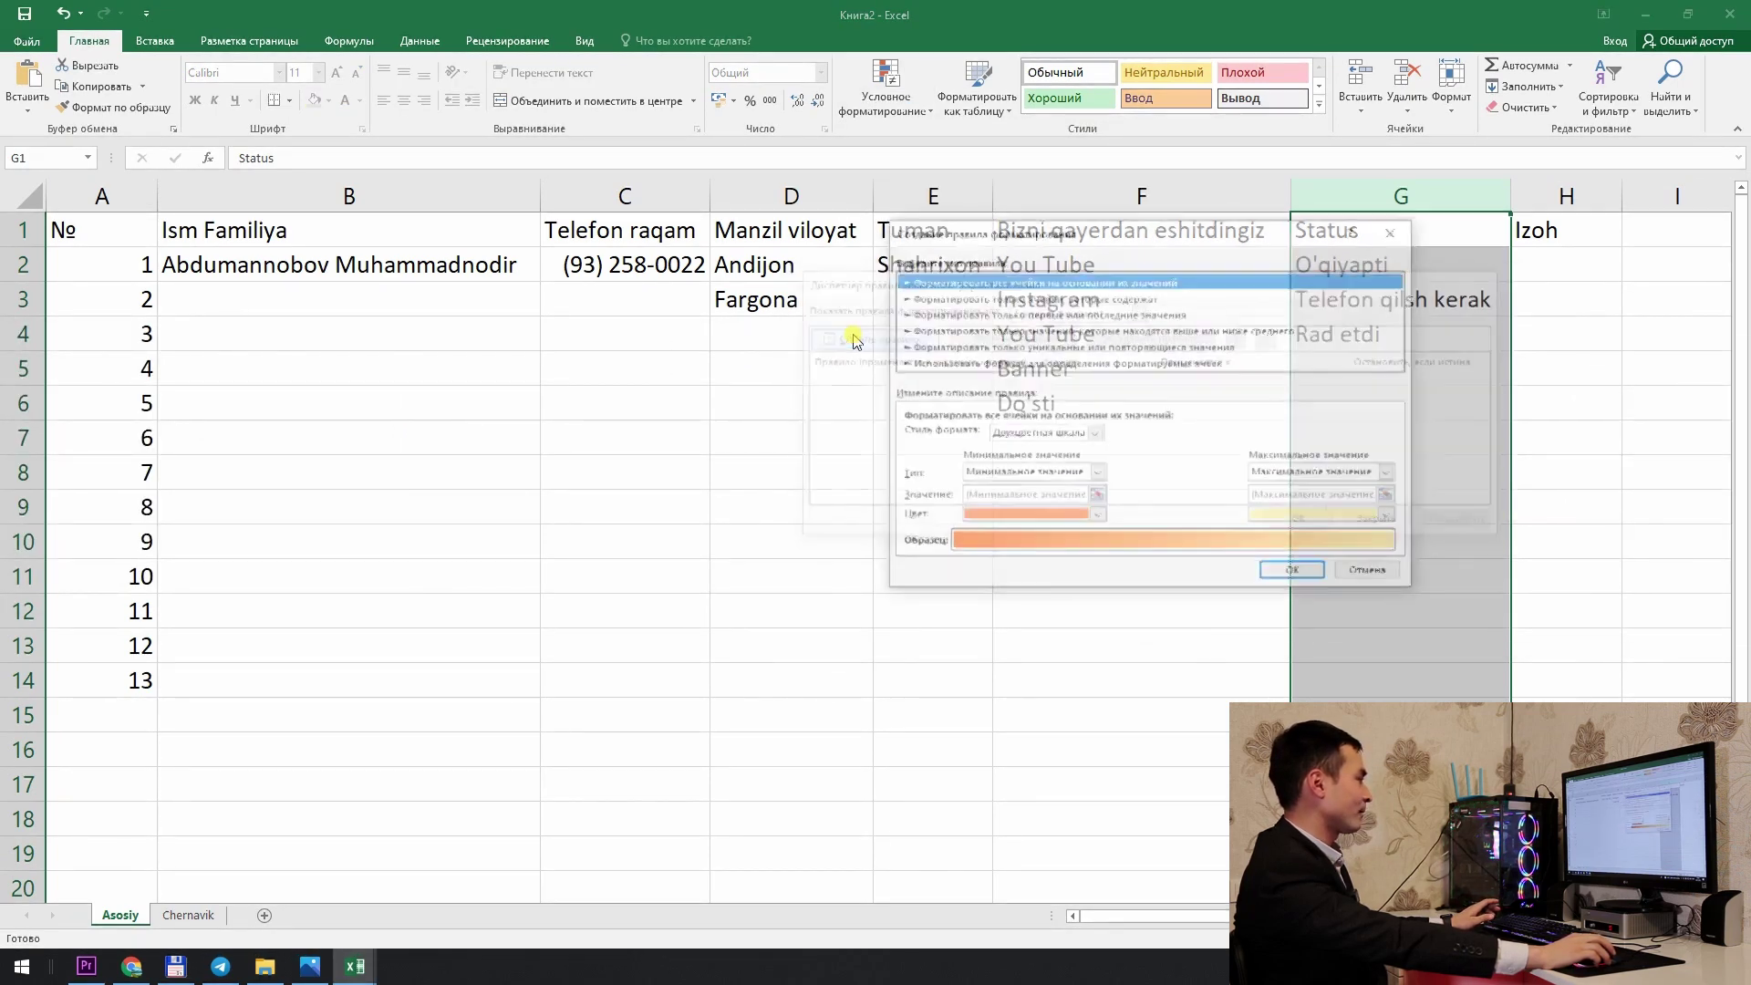
{"action": "left_click", "coordinate": [943, 364]}
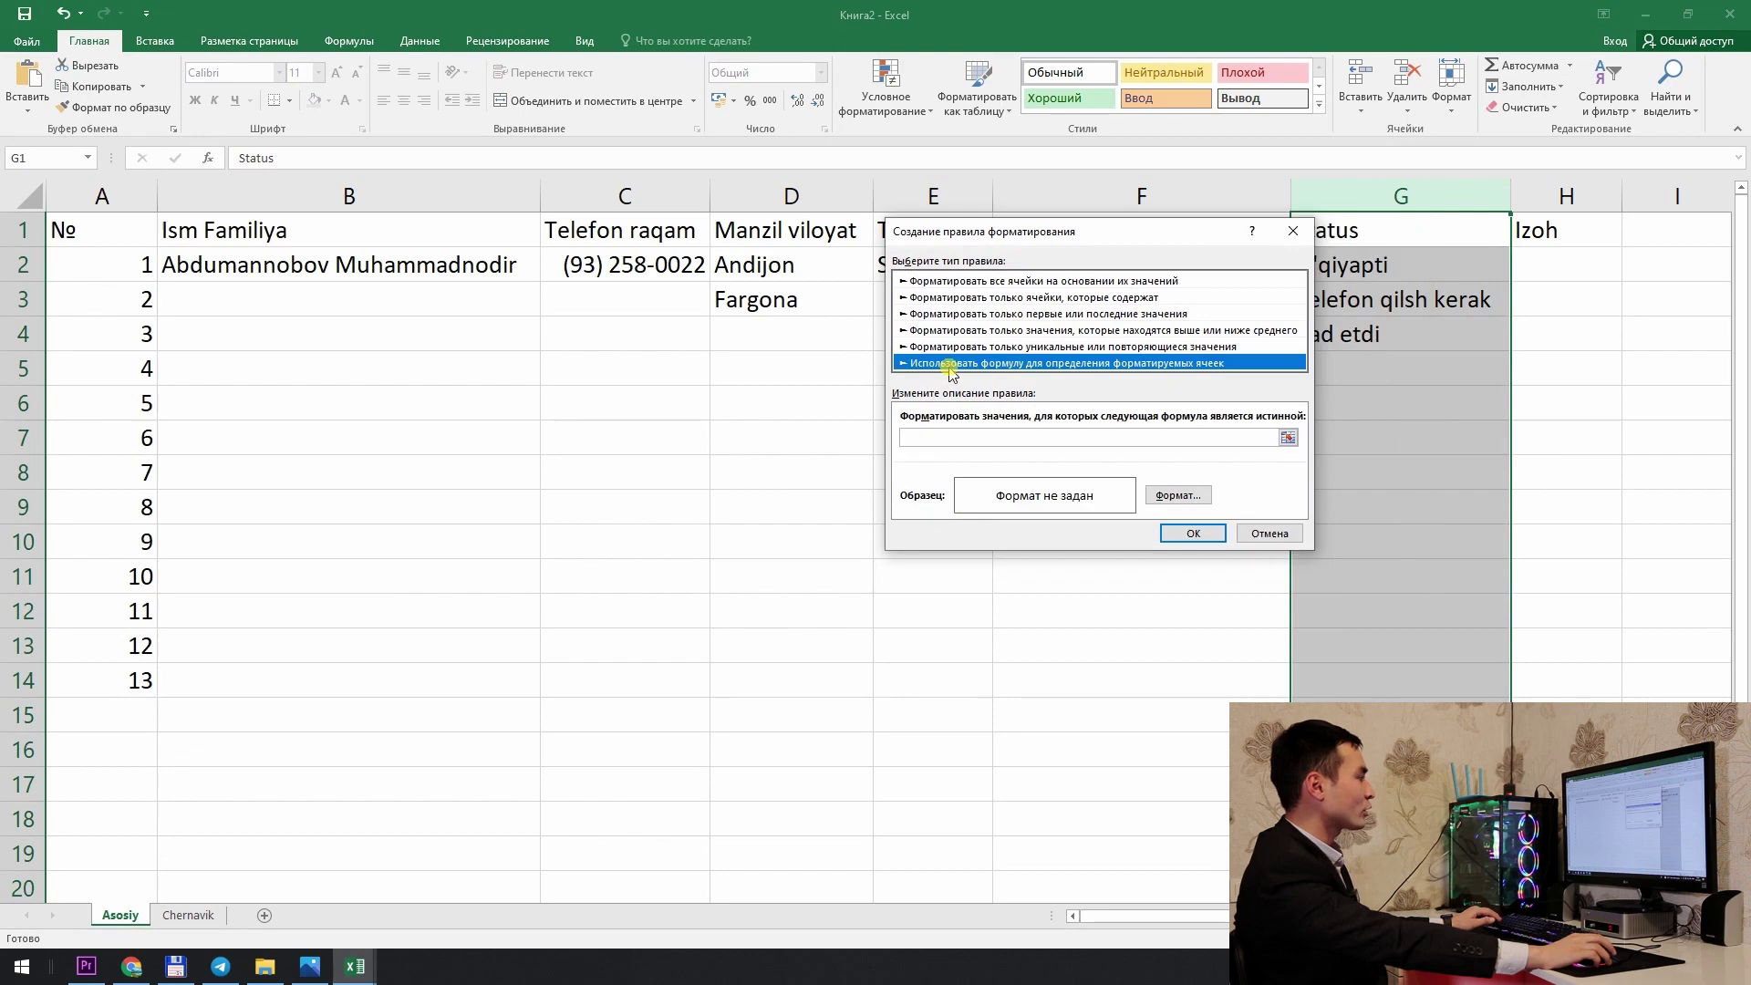
{"action": "left_click", "coordinate": [953, 437]}
{"action": "left_click_drag", "start_coordinate": [1075, 228], "coordinate": [865, 217]}
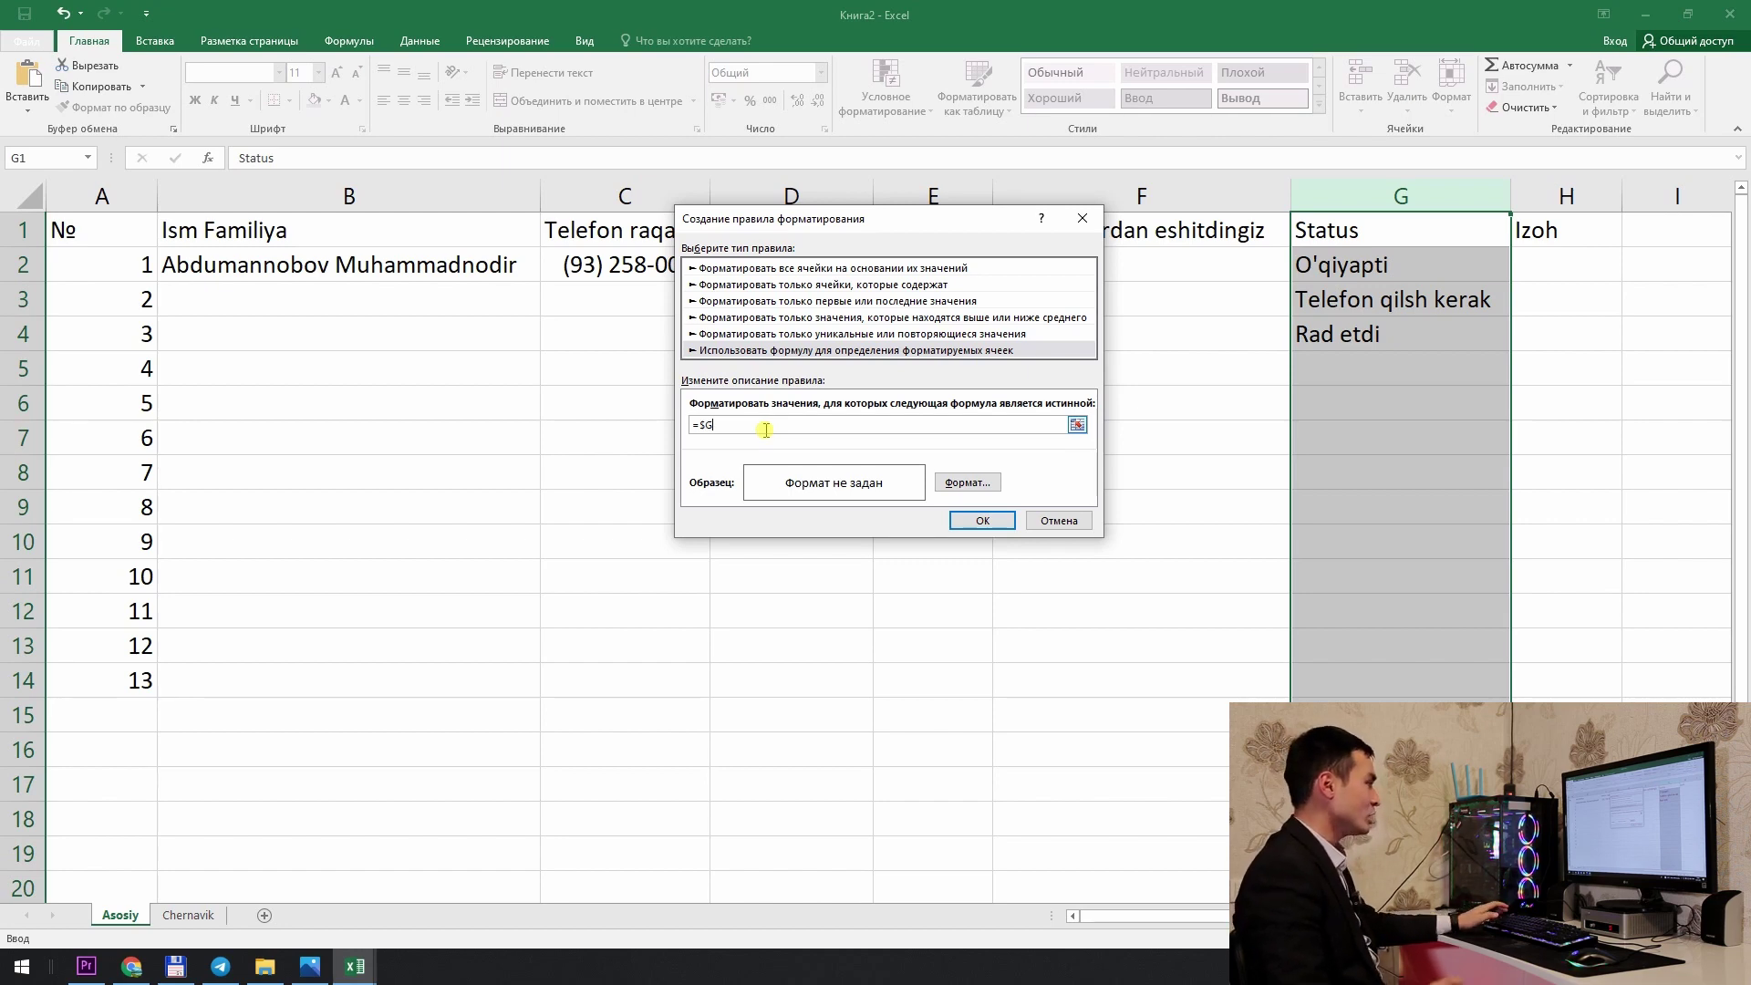
{"action": "type", "text": "1=\""}
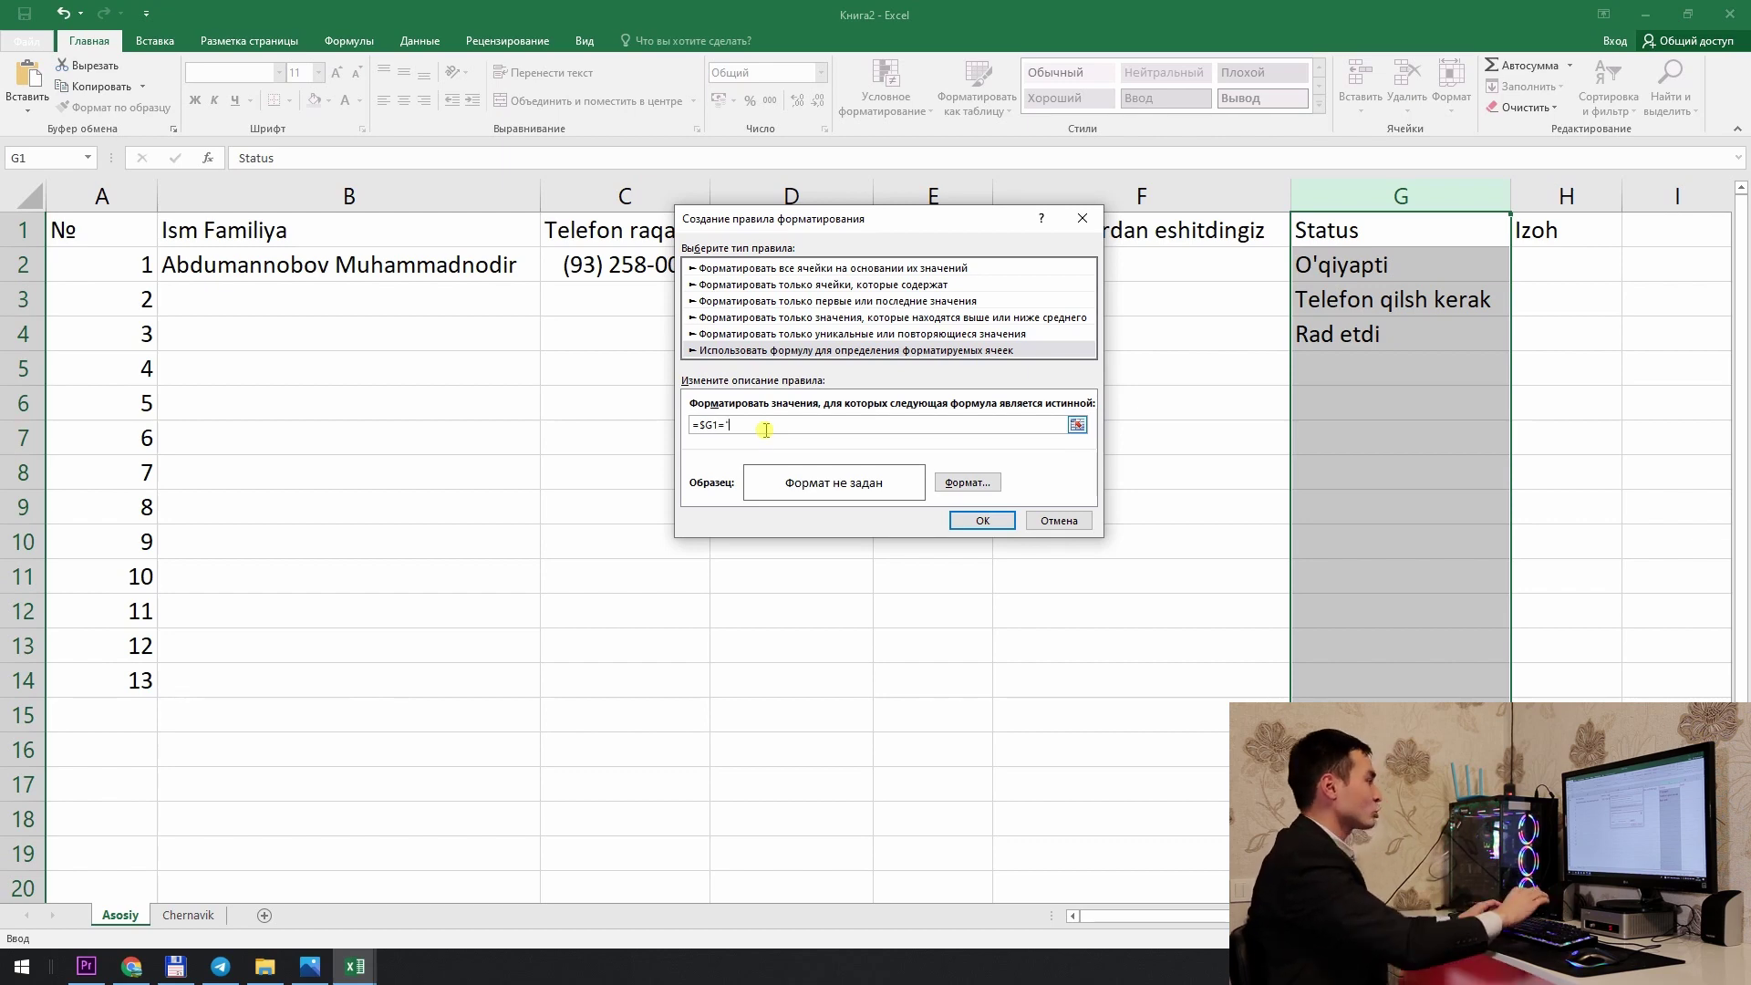
{"action": "type", "text": "O'qiyapti"}
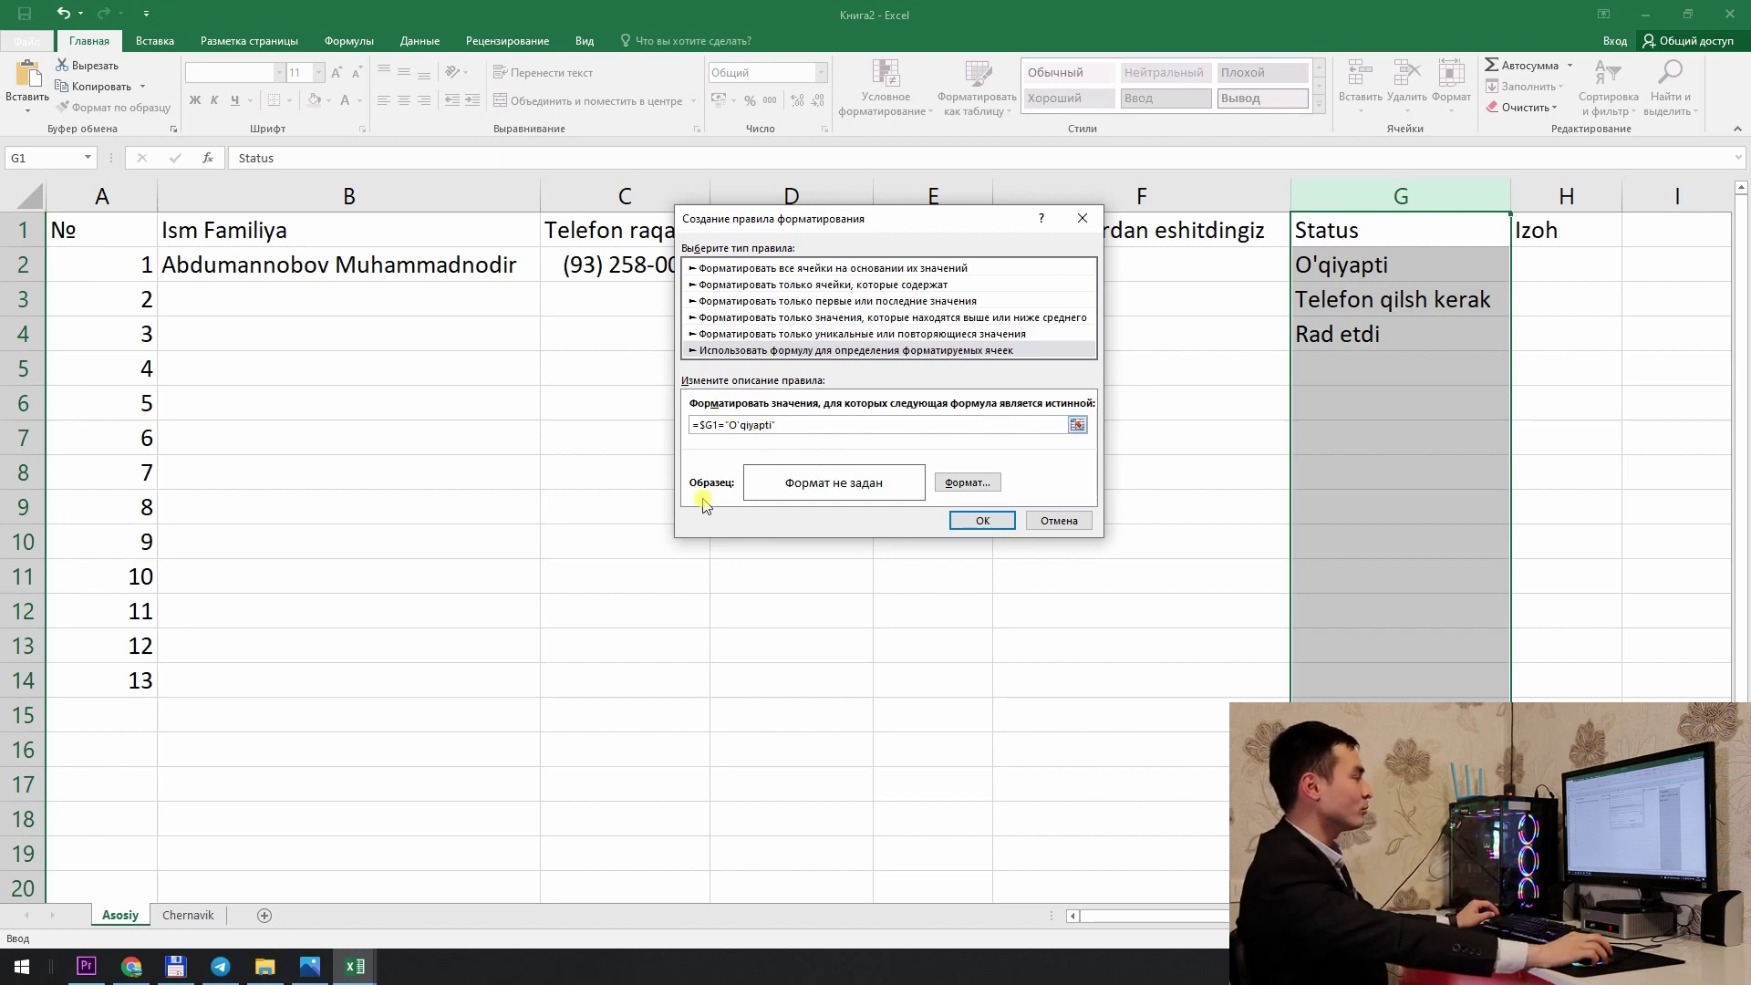
Step: Give the O'qiyapti rule a light green fill and apply it, turning G2 green
{"action": "left_click", "coordinate": [960, 483]}
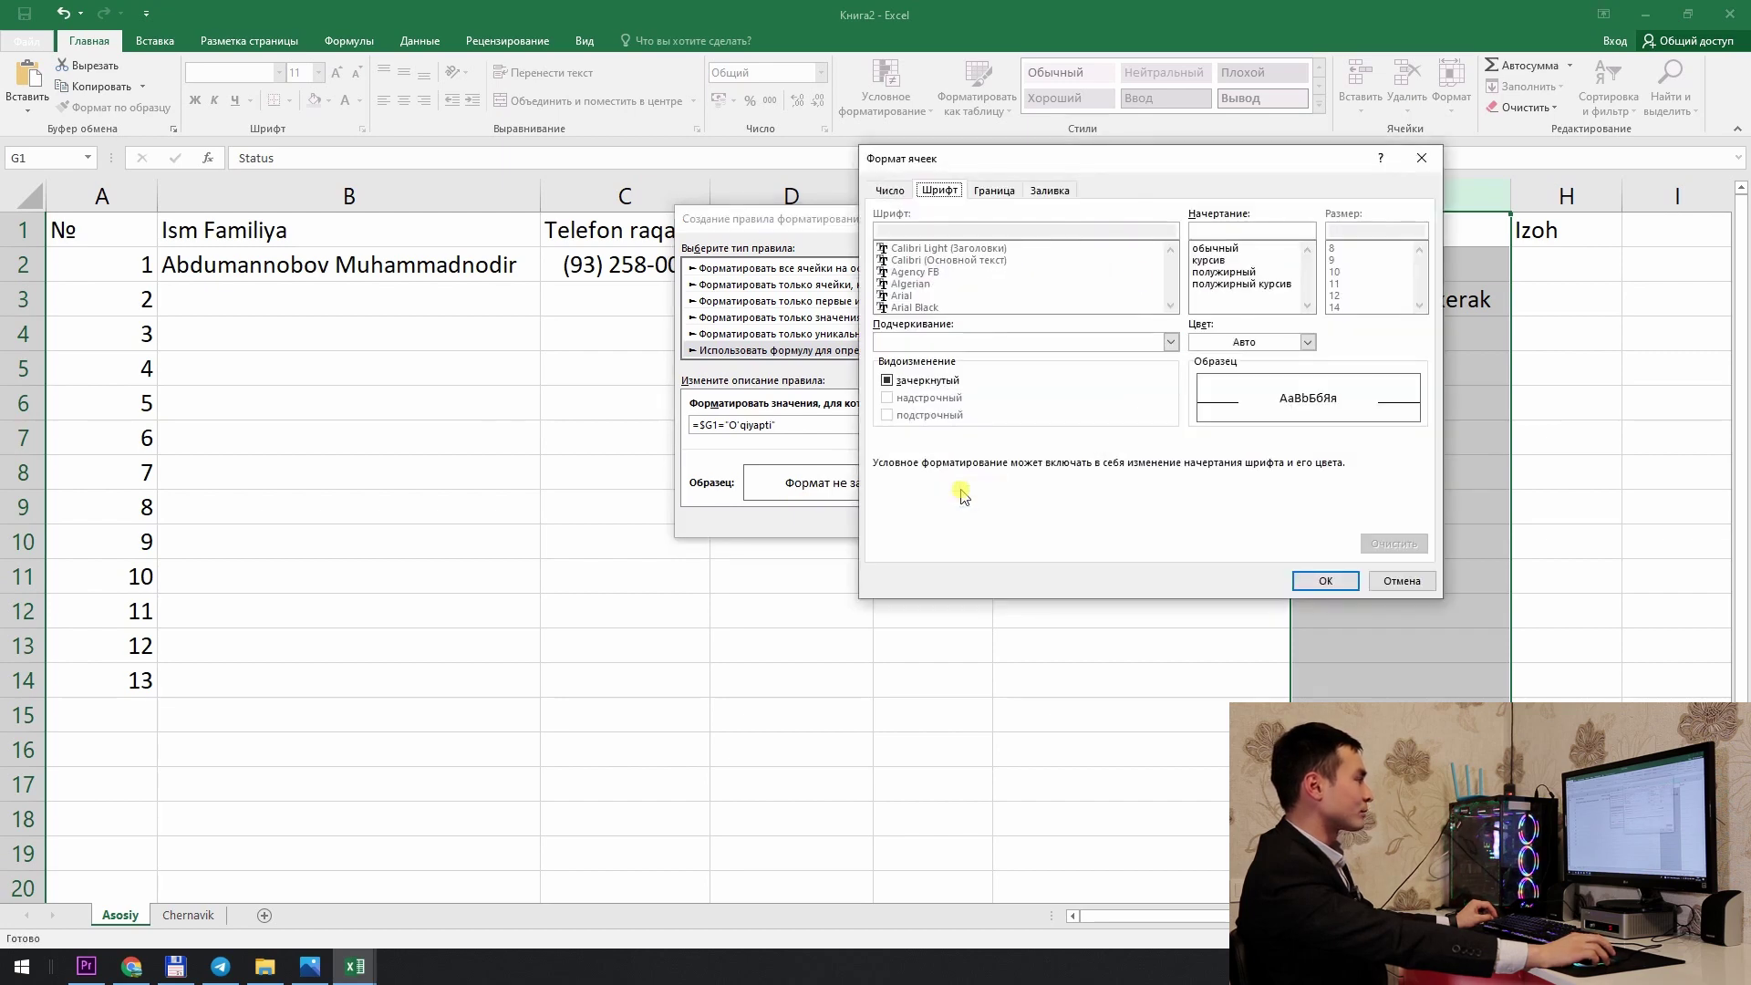
{"action": "left_click_drag", "start_coordinate": [1155, 164], "coordinate": [1176, 170]}
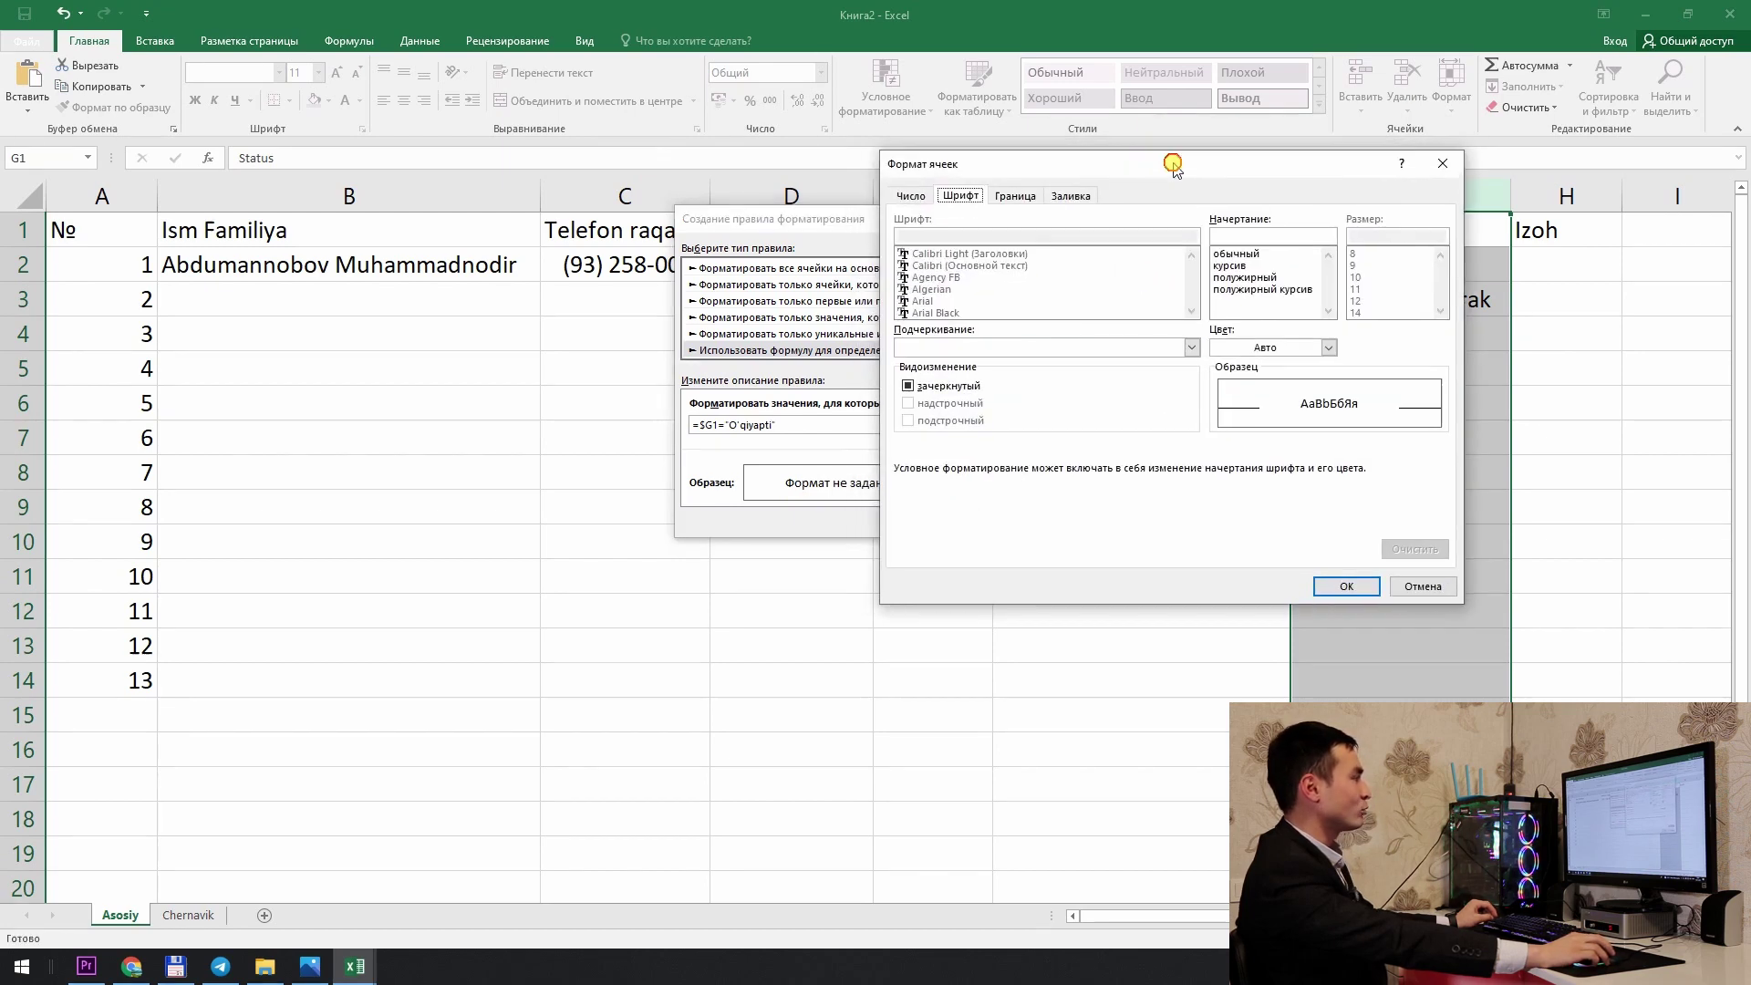
{"action": "left_click", "coordinate": [1073, 196]}
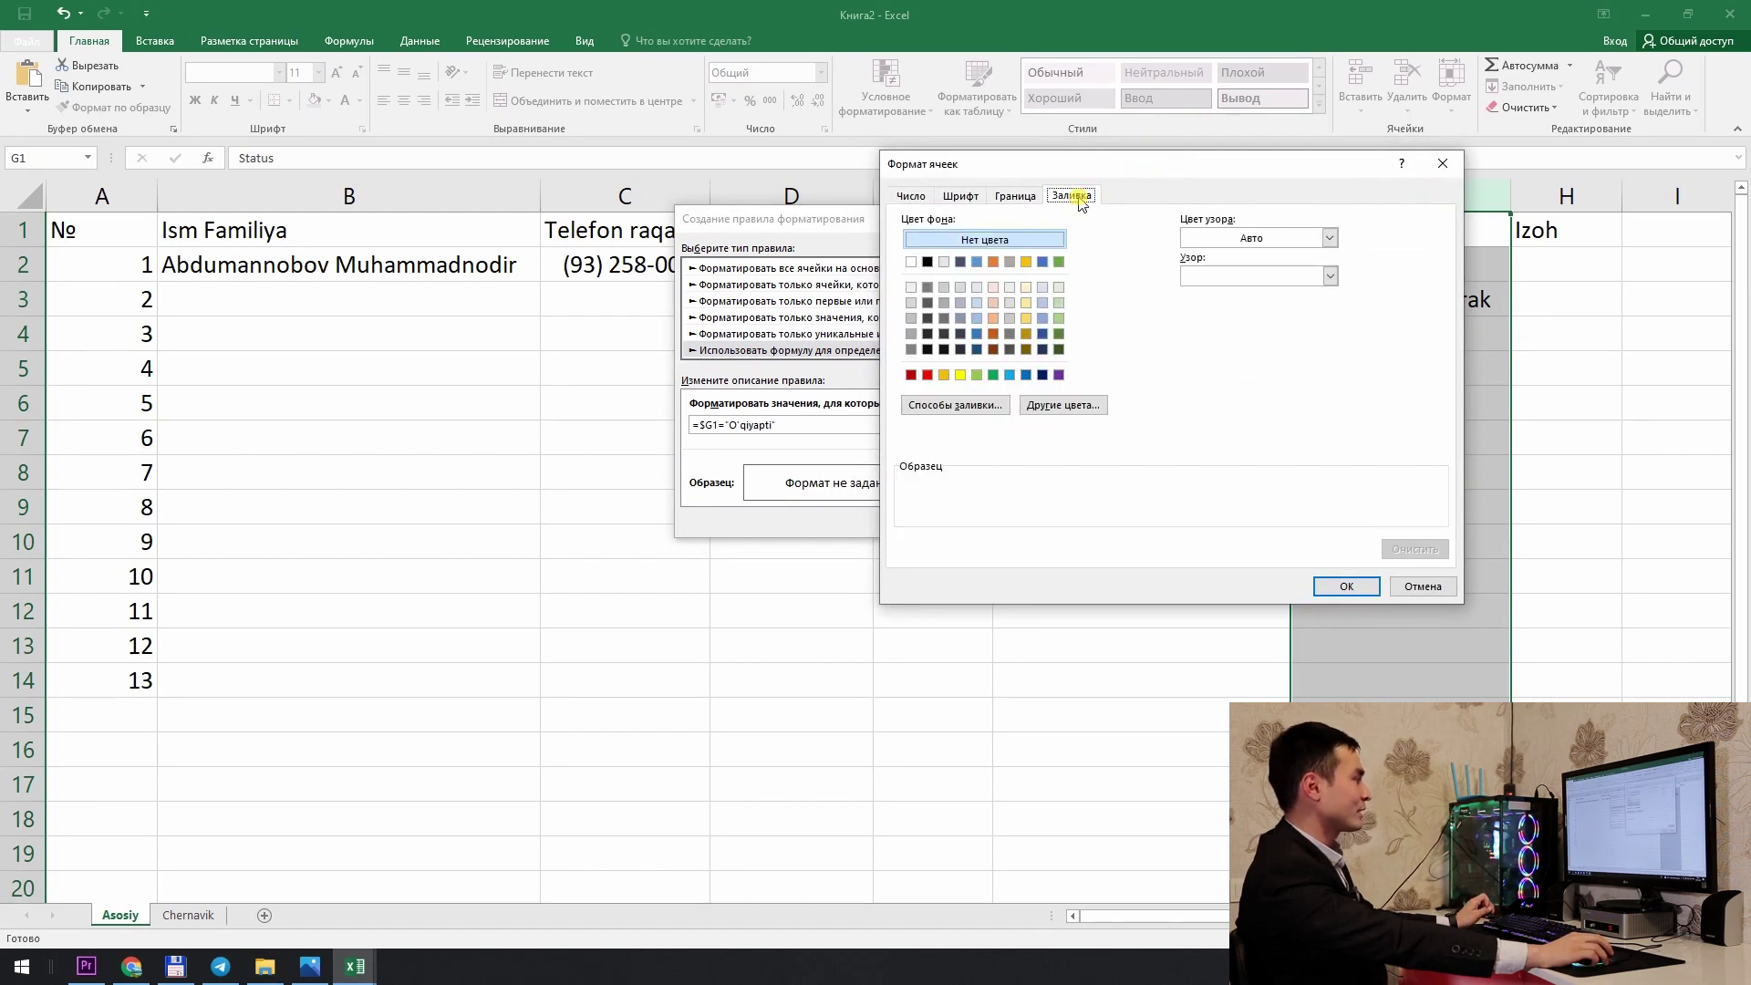
{"action": "left_click", "coordinate": [977, 374]}
{"action": "left_click", "coordinate": [1346, 586]}
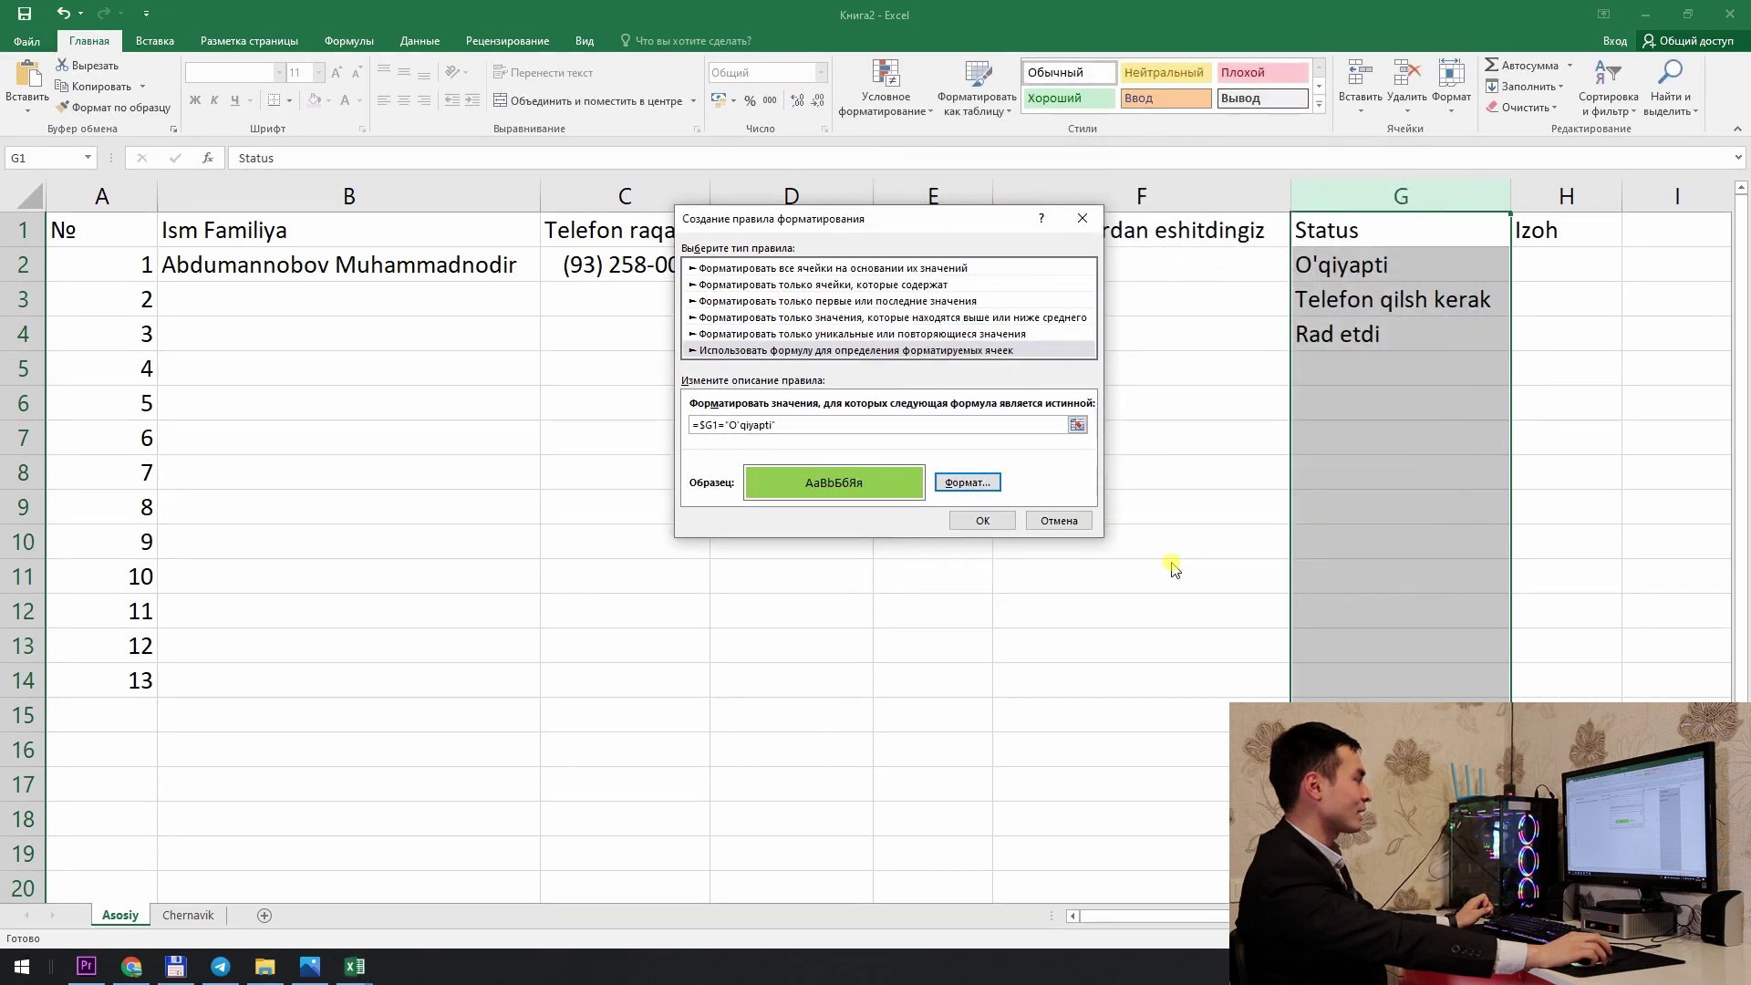
{"action": "left_click", "coordinate": [974, 519]}
{"action": "left_click", "coordinate": [1301, 521]}
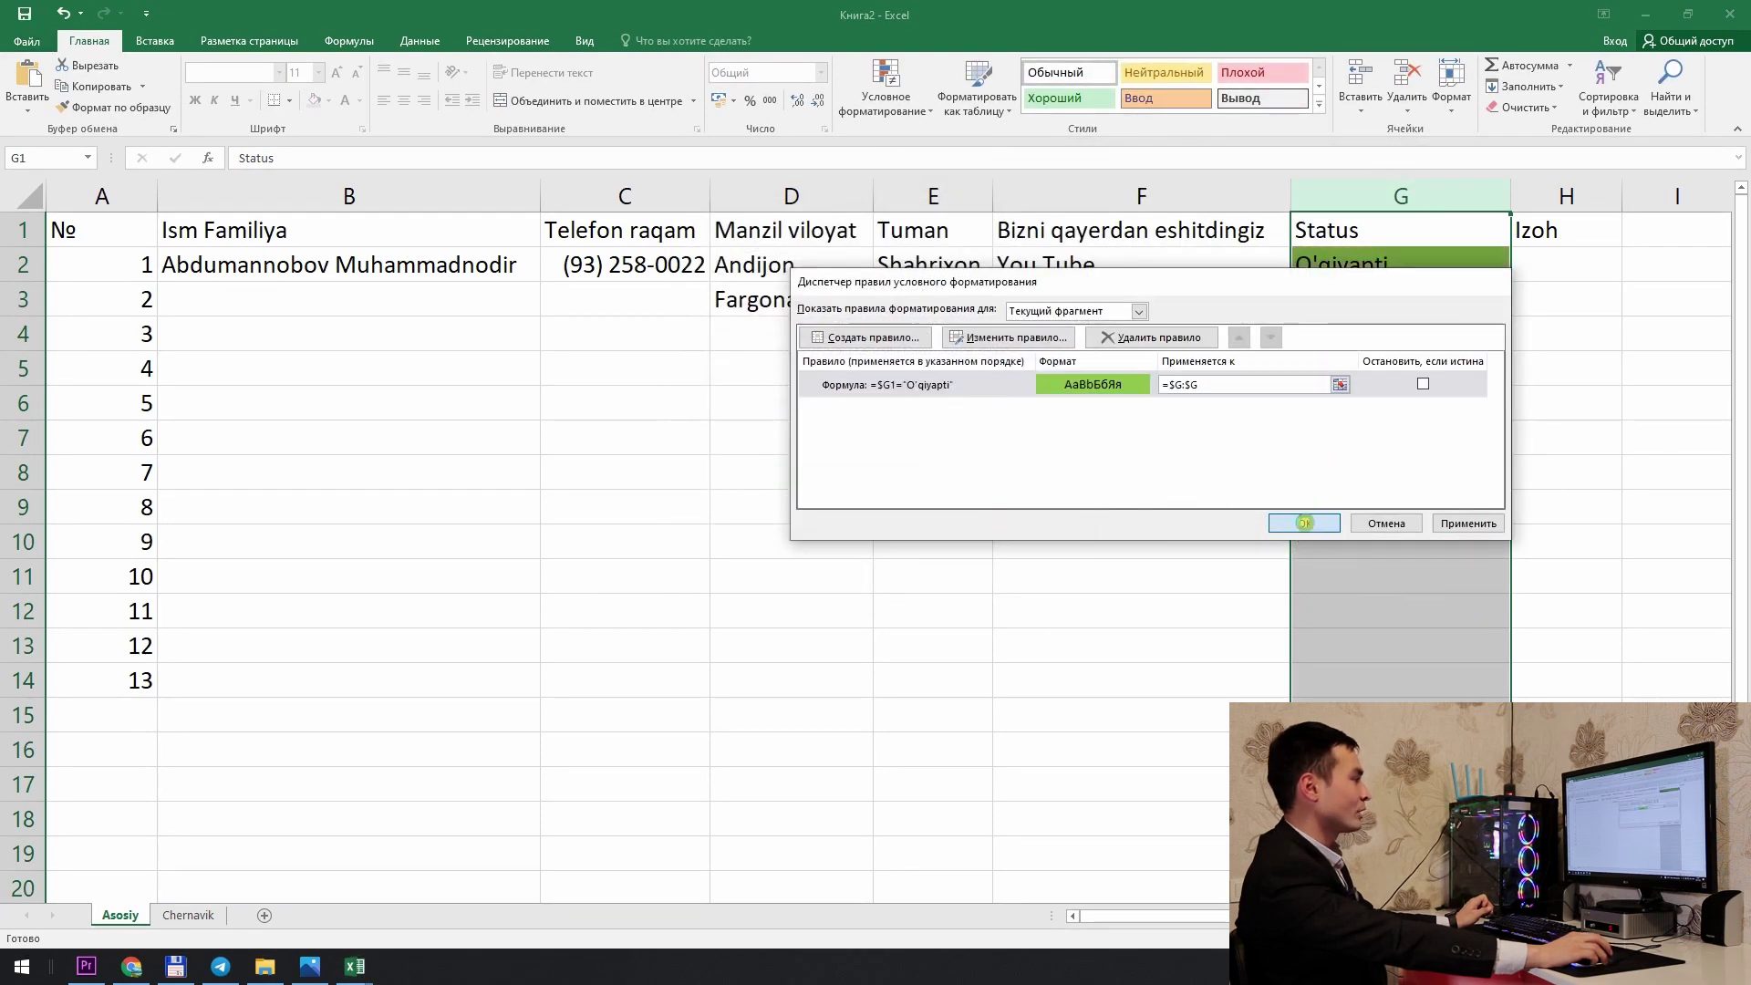
{"action": "left_click", "coordinate": [1368, 266]}
{"action": "left_click", "coordinate": [1375, 307]}
{"action": "left_click", "coordinate": [1398, 361]}
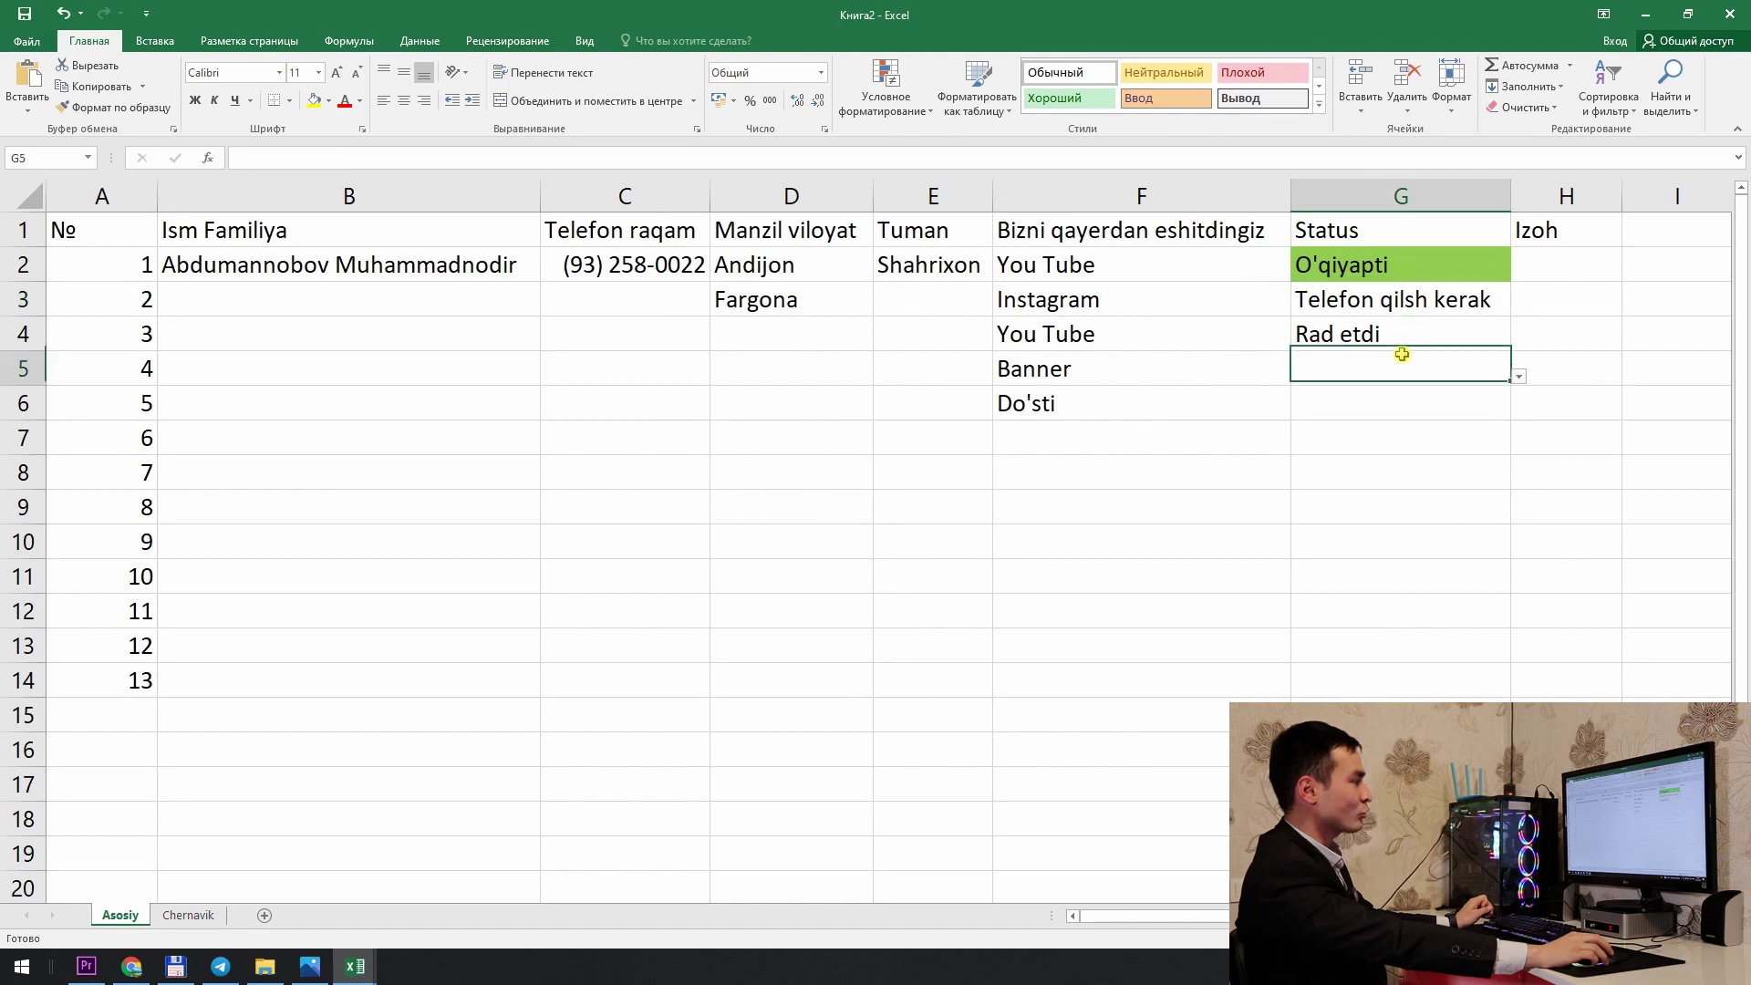
Step: Set G5's status to O'qiyapti, check G3's Telefon qilsh kerak text, and select column G
{"action": "left_click", "coordinate": [1519, 377]}
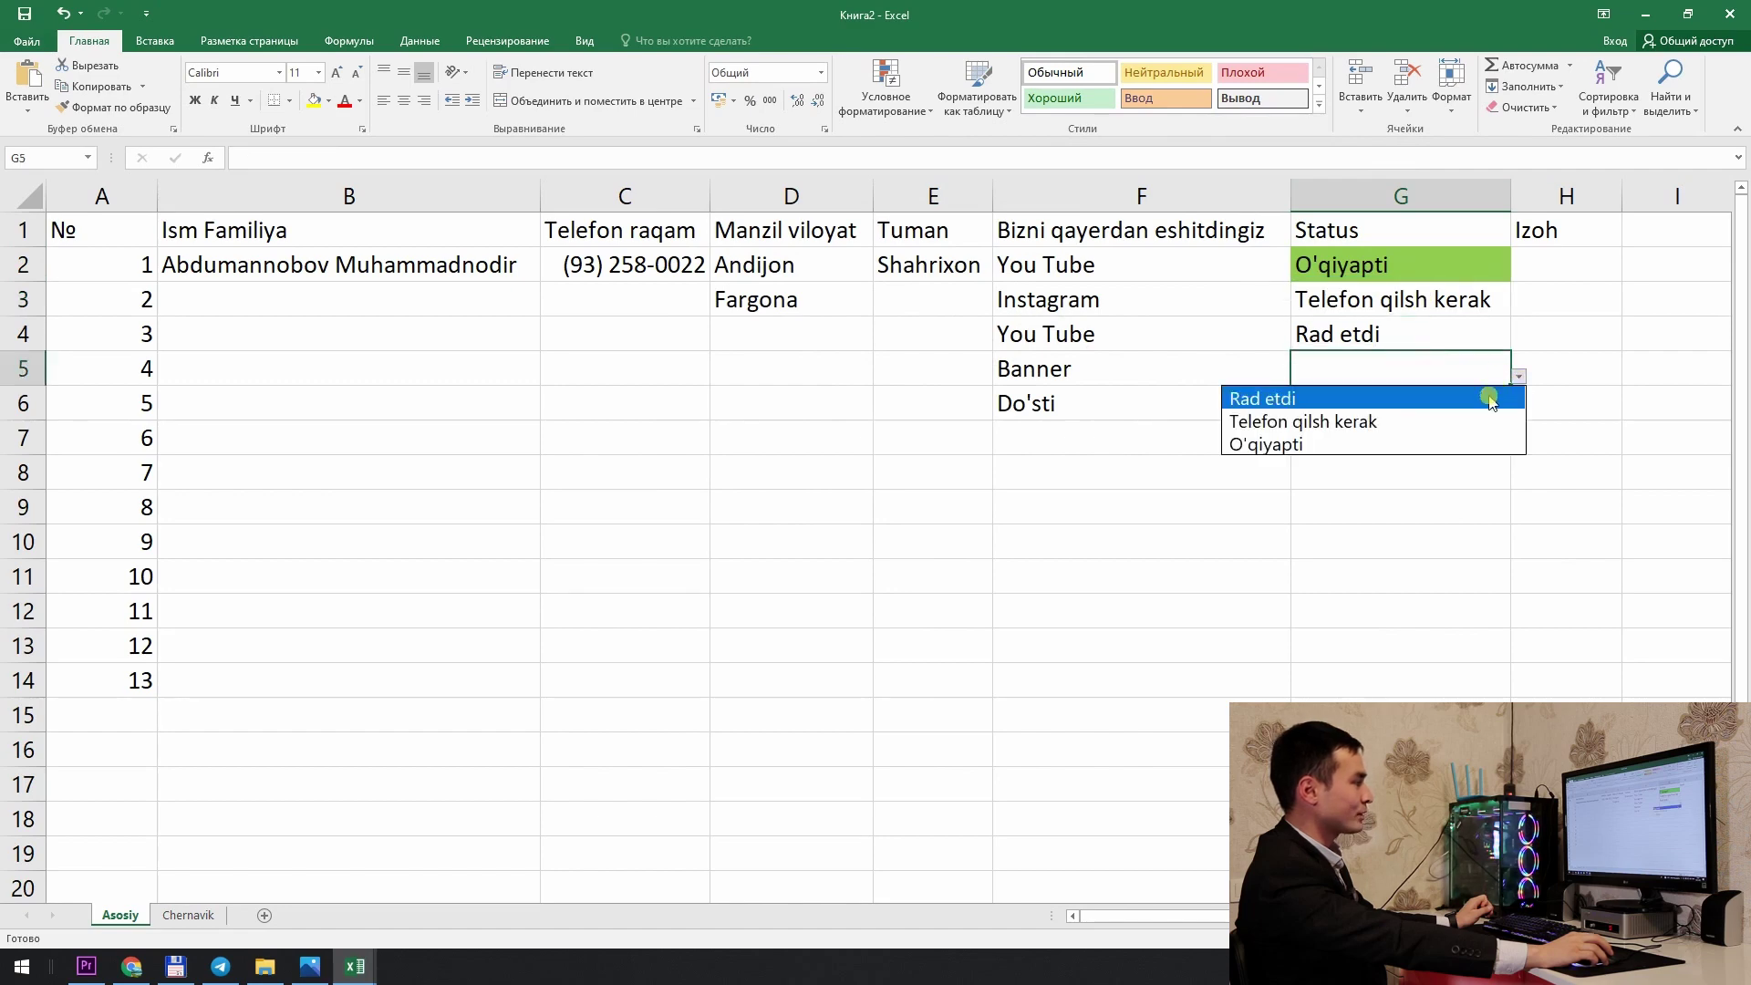
{"action": "left_click", "coordinate": [1468, 444]}
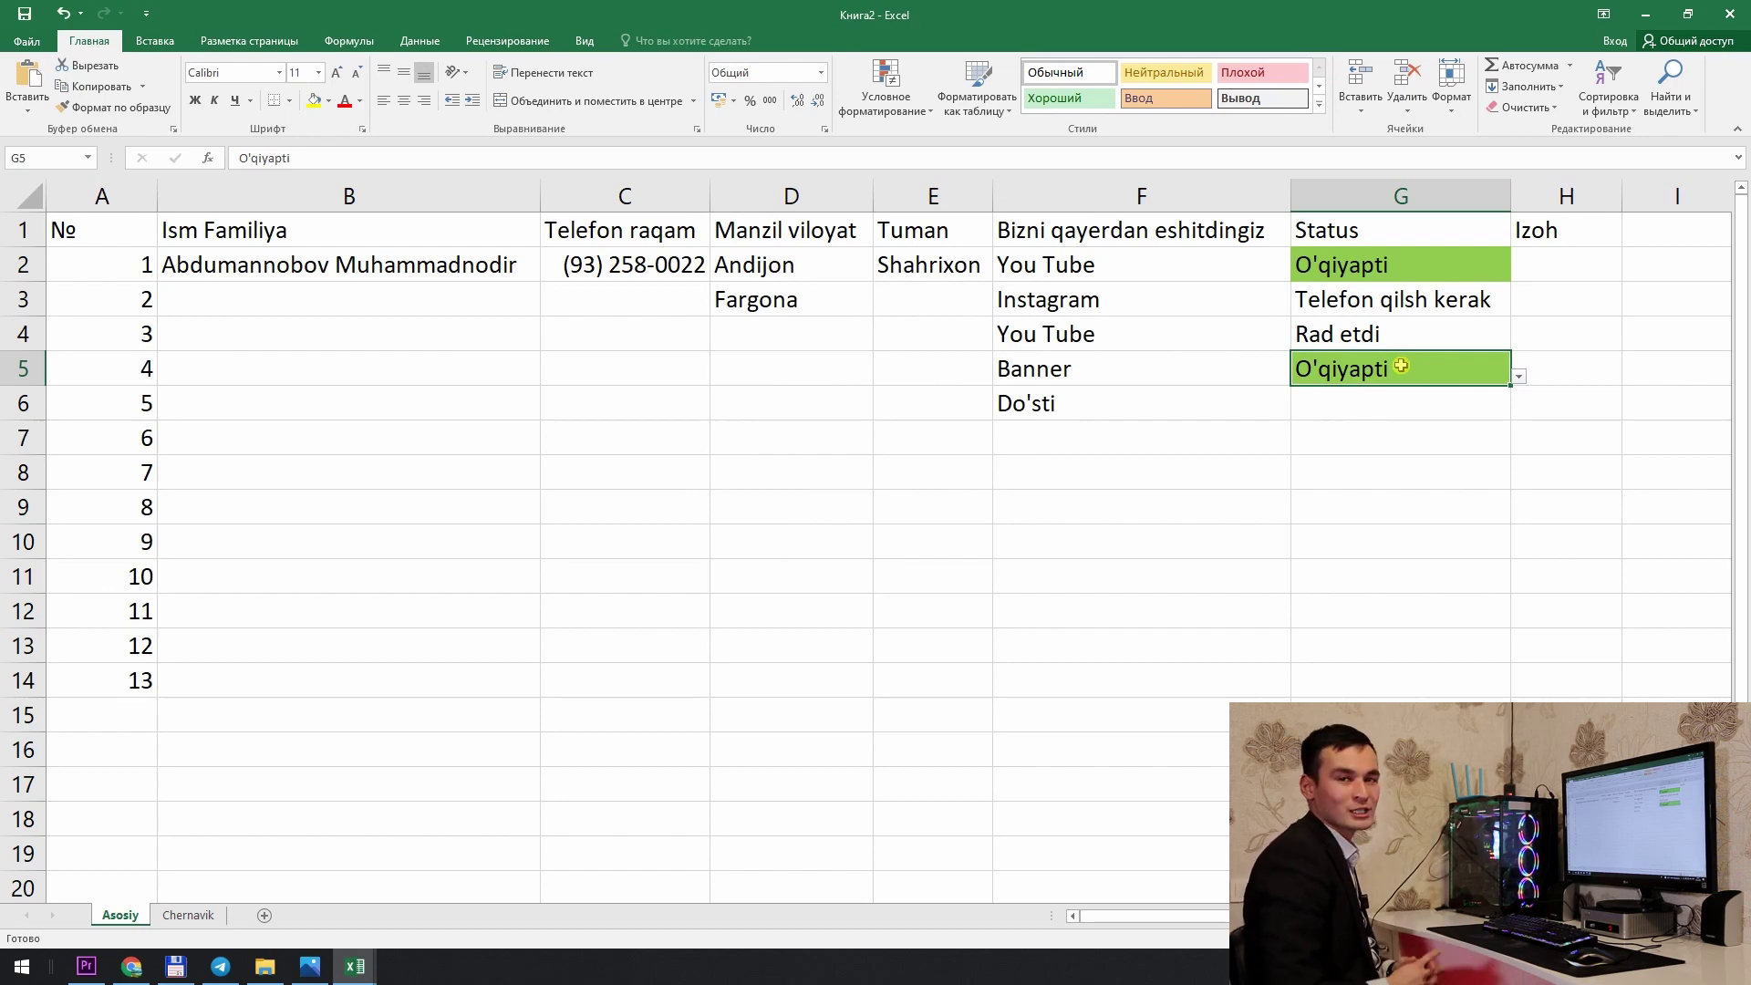
{"action": "double_click", "coordinate": [1477, 299]}
{"action": "left_click_drag", "start_coordinate": [1490, 299], "coordinate": [1196, 293]}
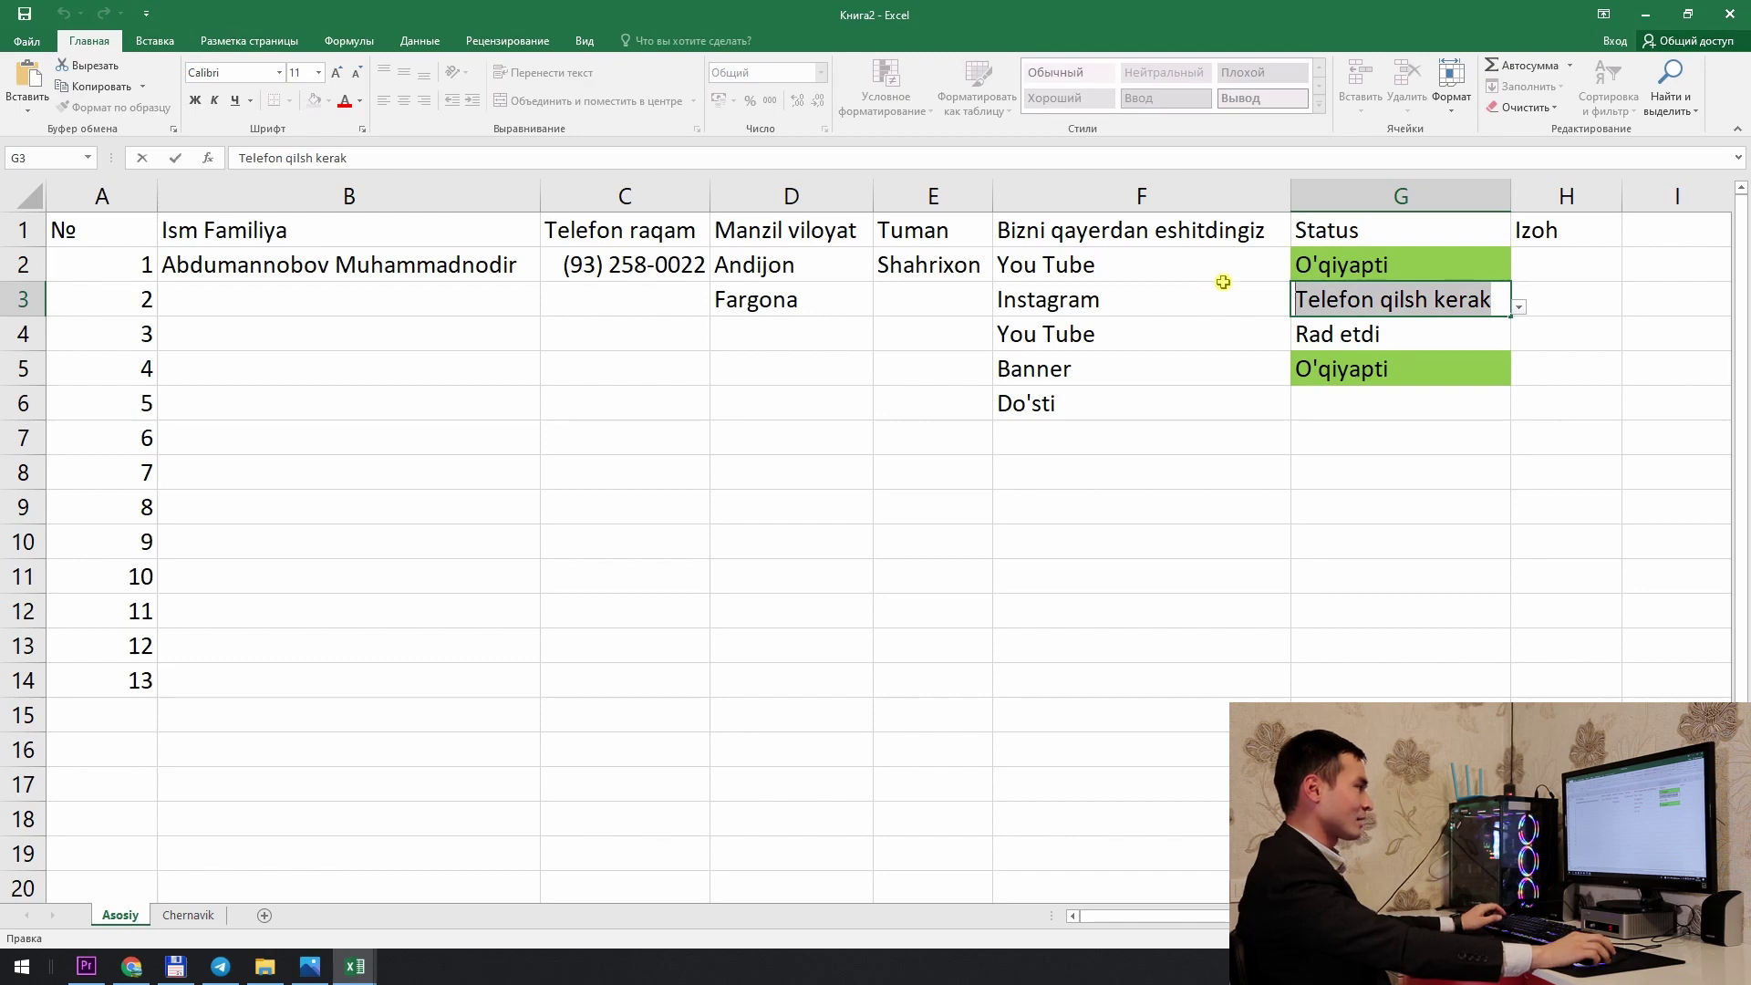
{"action": "left_click", "coordinate": [1348, 197]}
Step: Add a second formula-based conditional rule =$G1="Telefon qilsh kerak"
{"action": "left_click", "coordinate": [883, 105]}
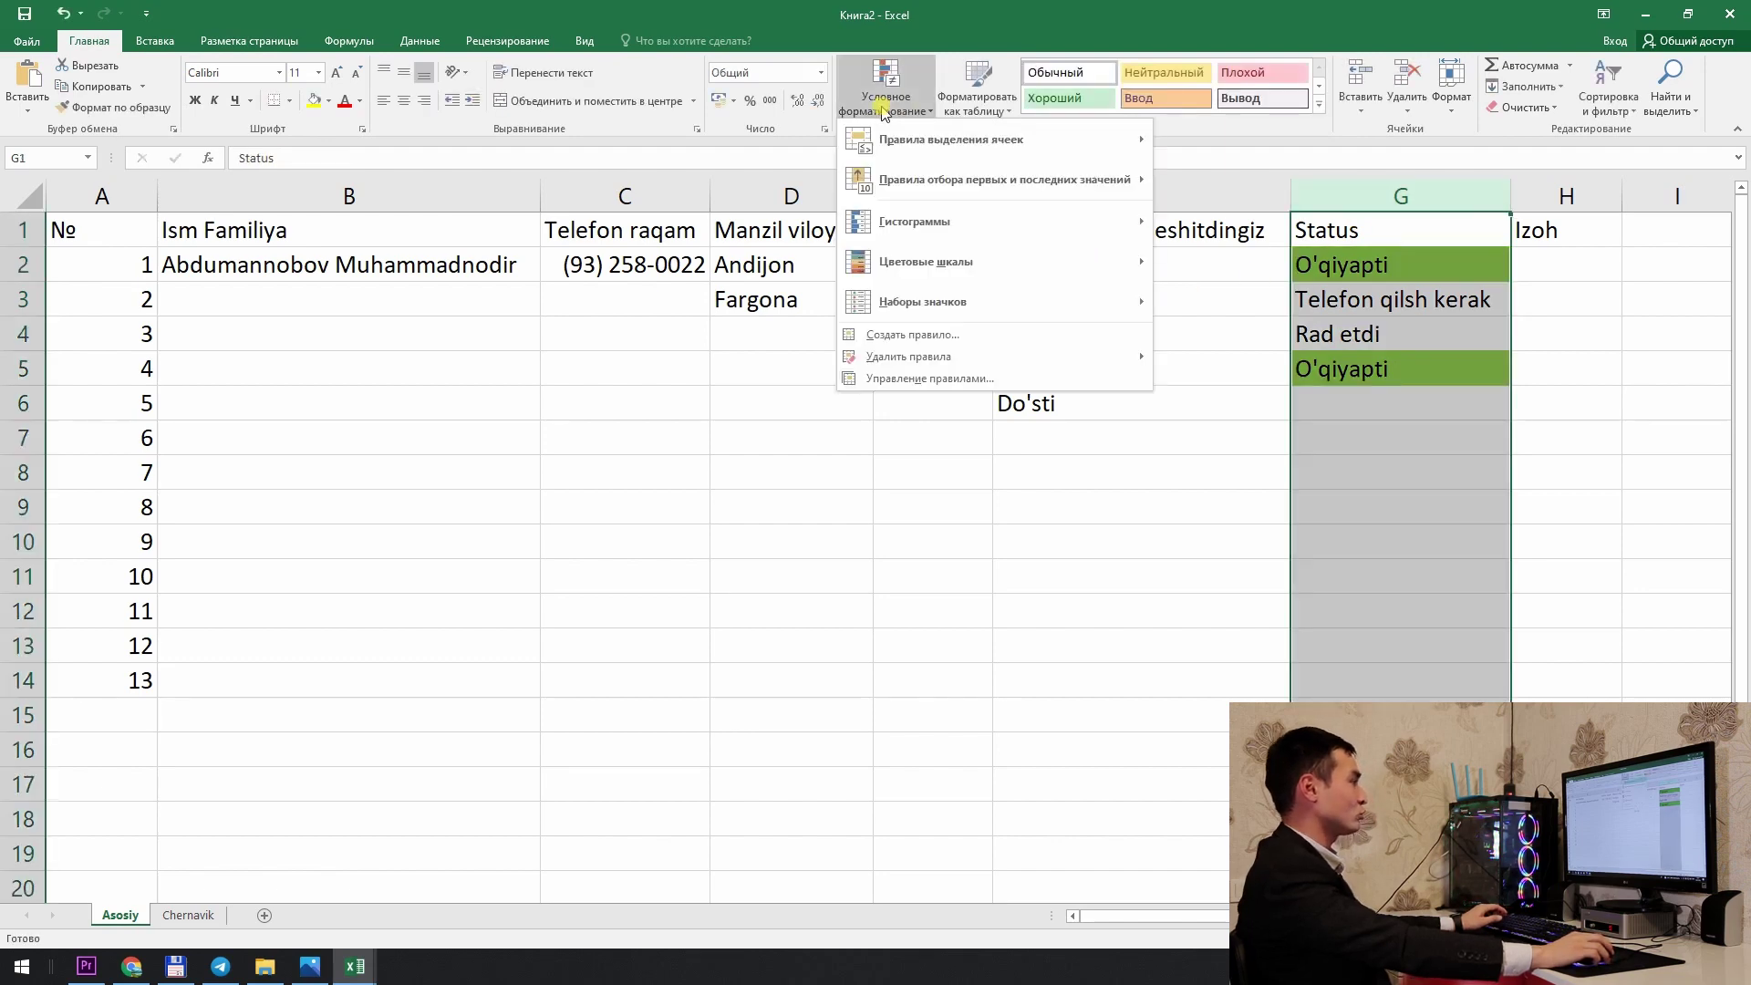
{"action": "left_click", "coordinate": [878, 379]}
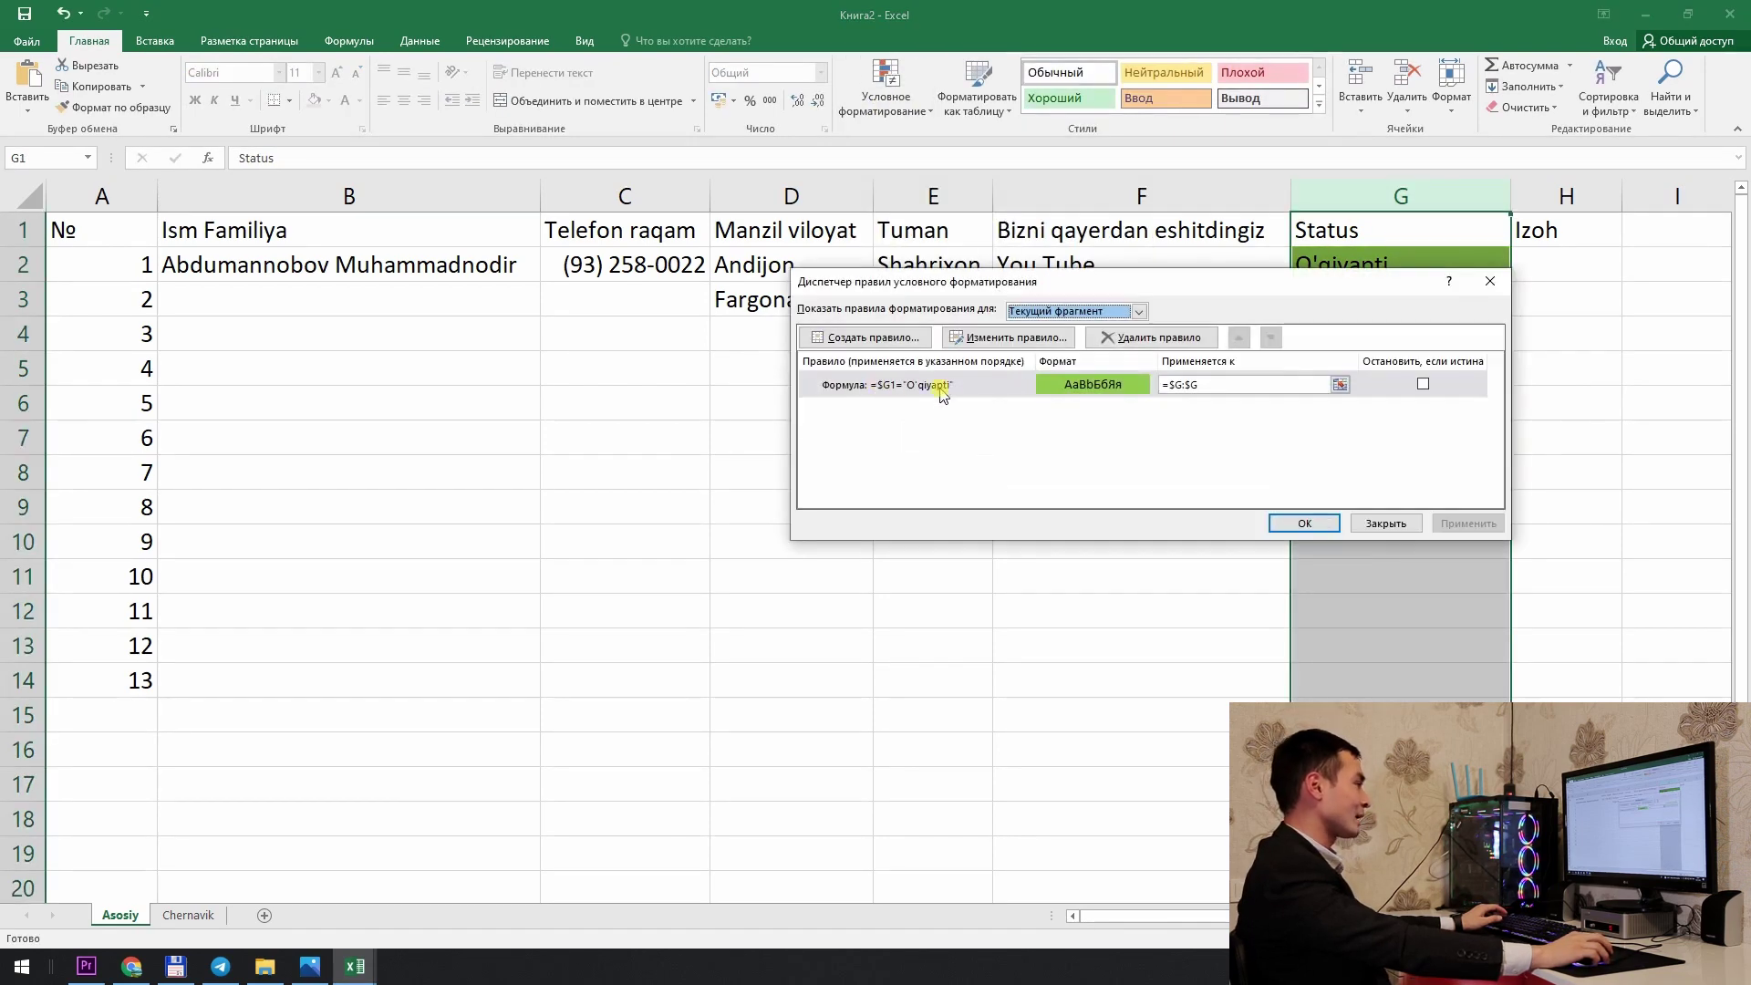
{"action": "left_click", "coordinate": [867, 337]}
{"action": "left_click", "coordinate": [1003, 363]}
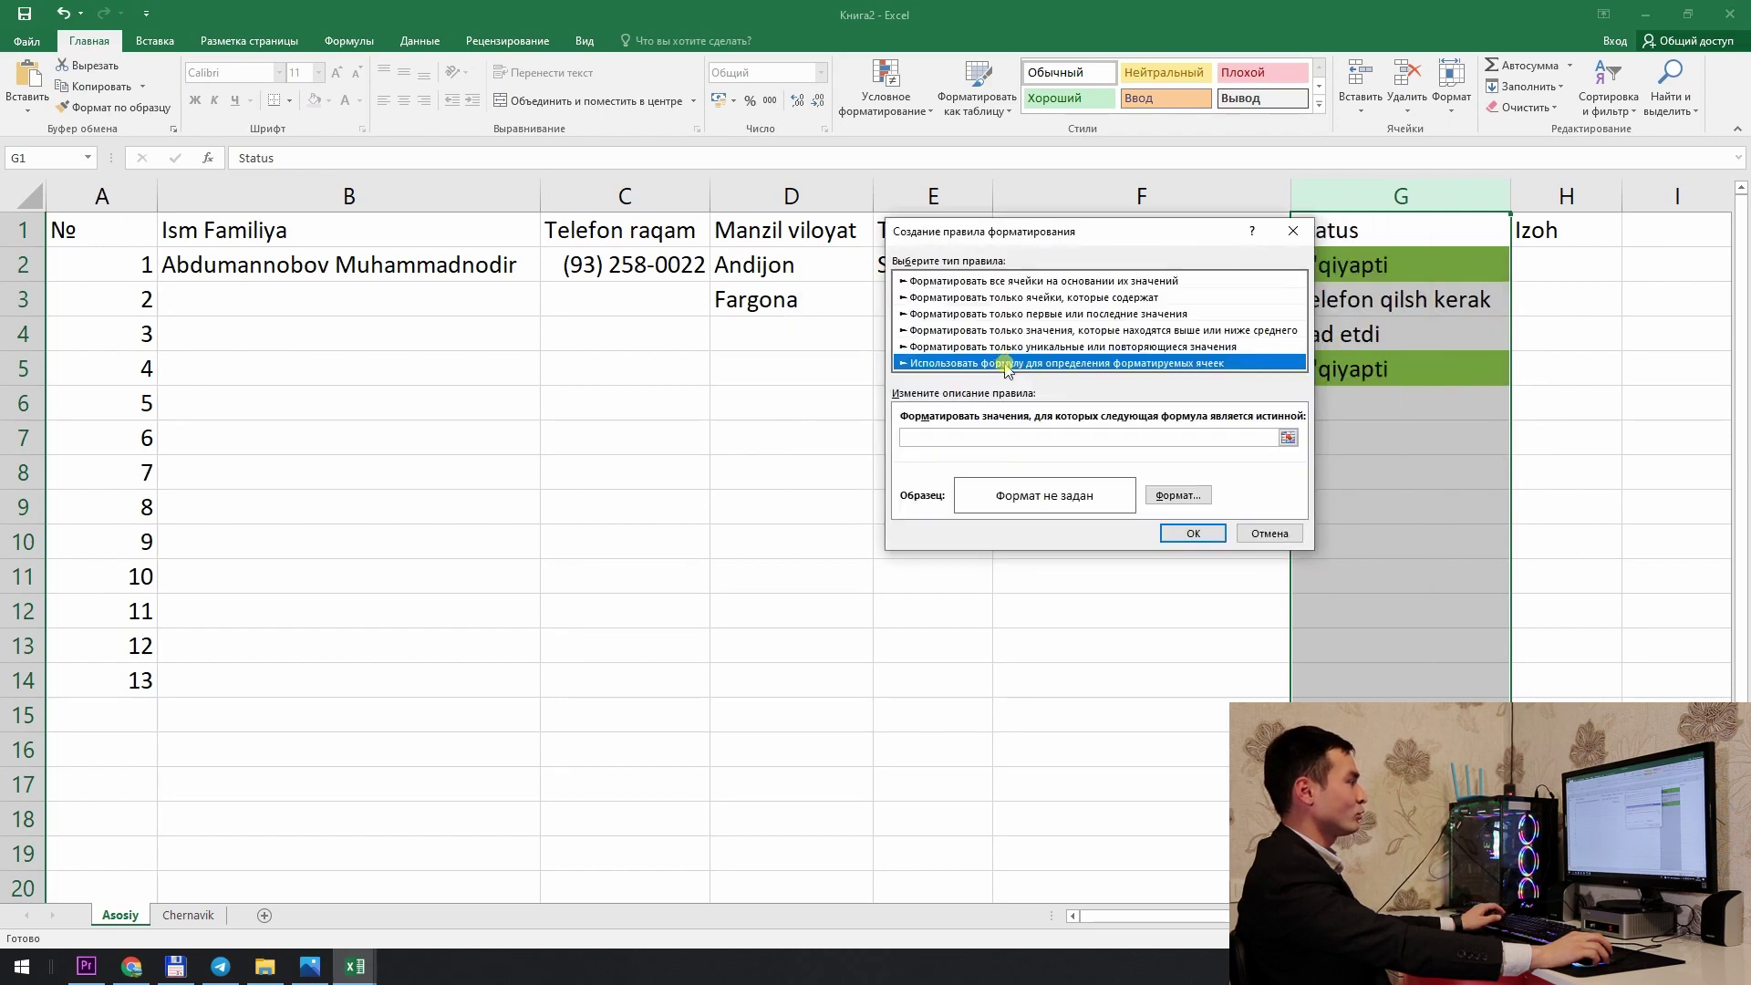
{"action": "left_click", "coordinate": [991, 439]}
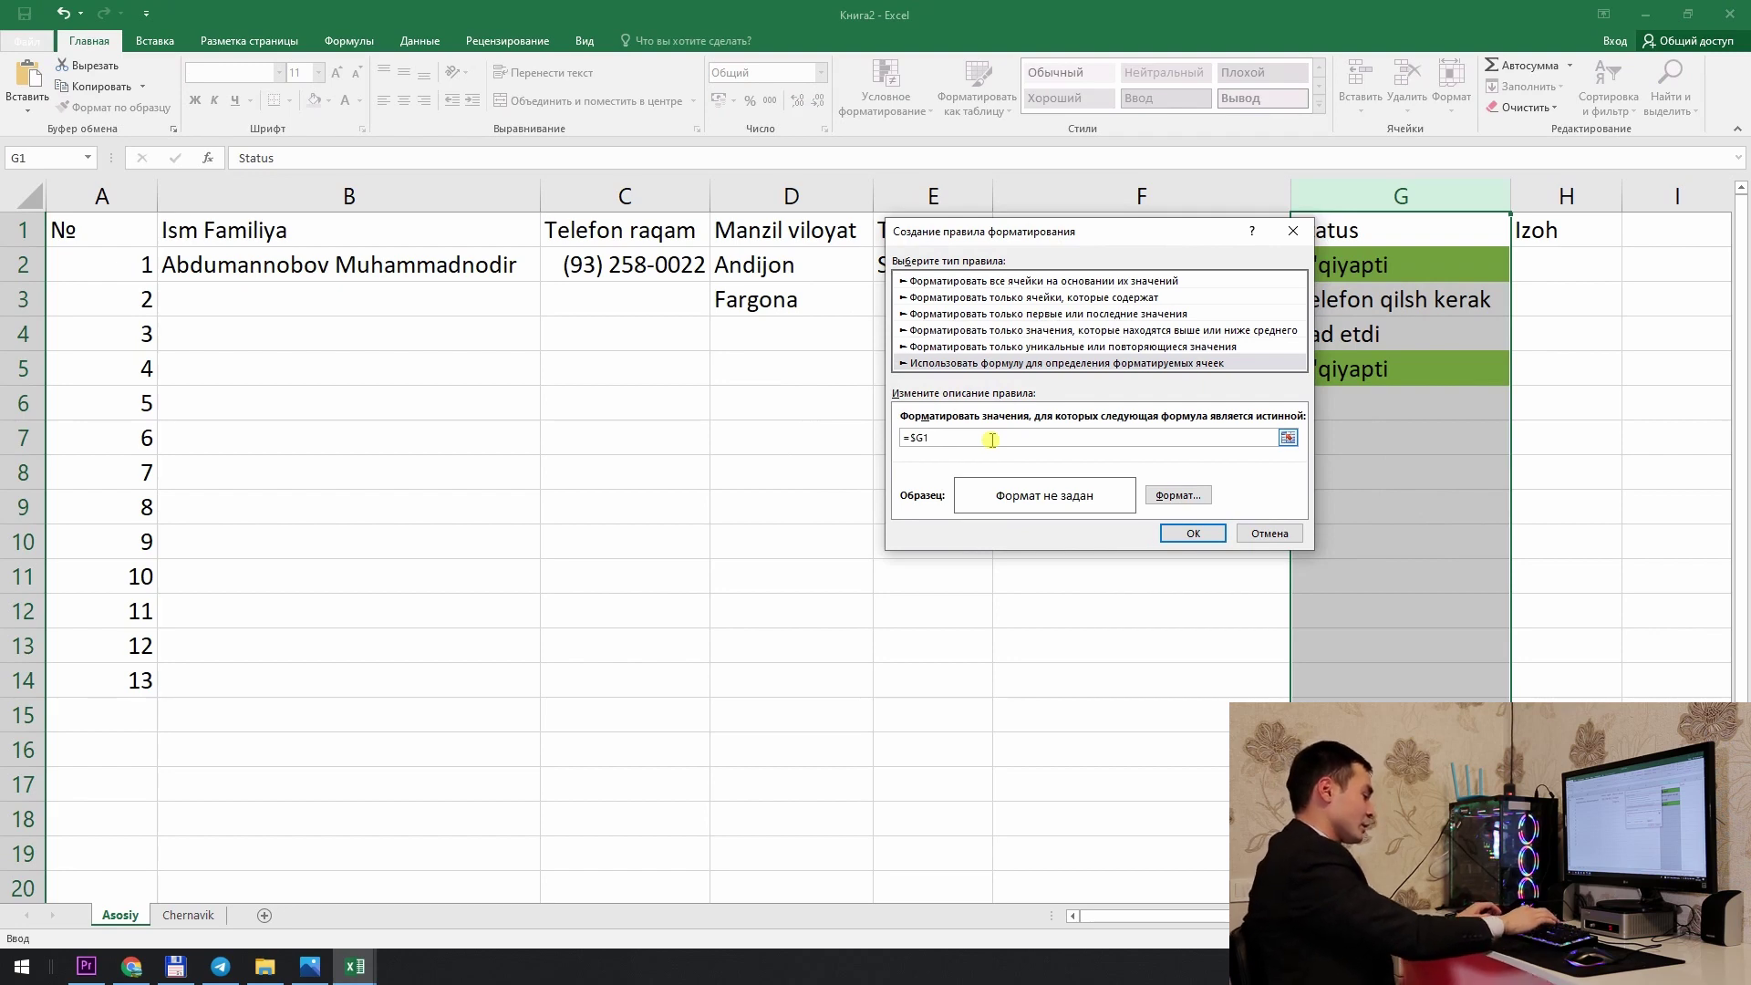
{"action": "type", "text": "=$G1=\""}
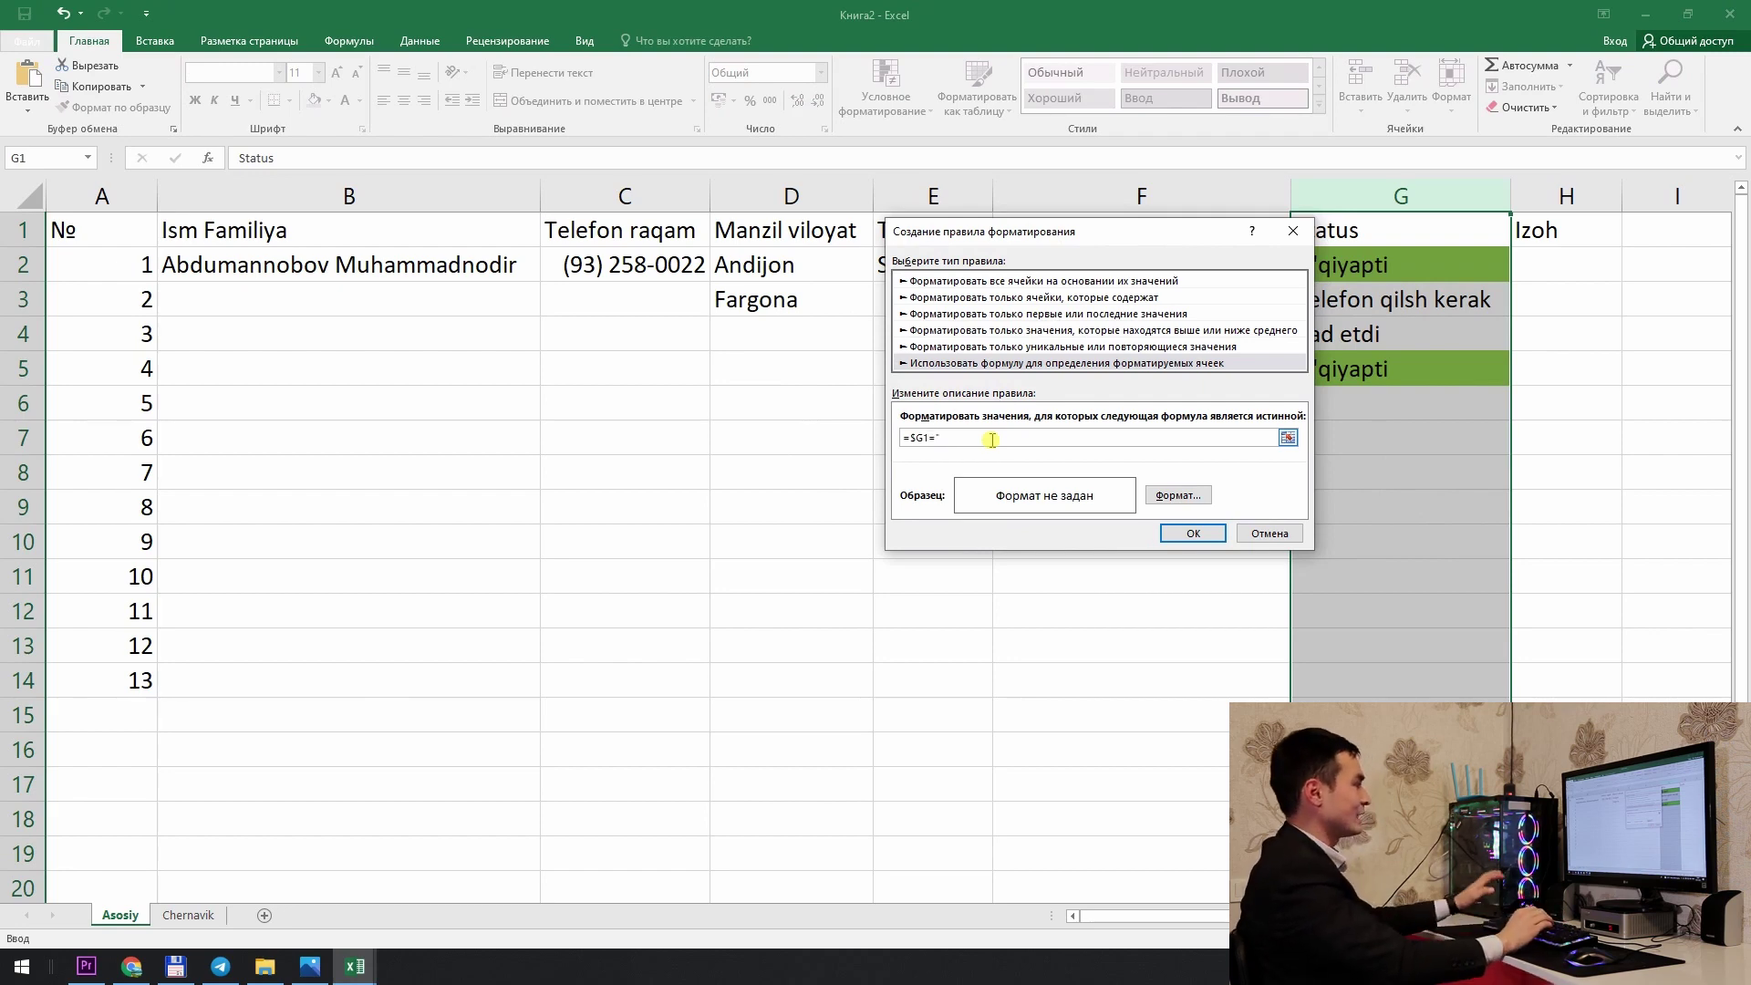
{"action": "type", "text": "Telefon qilsh kerak"}
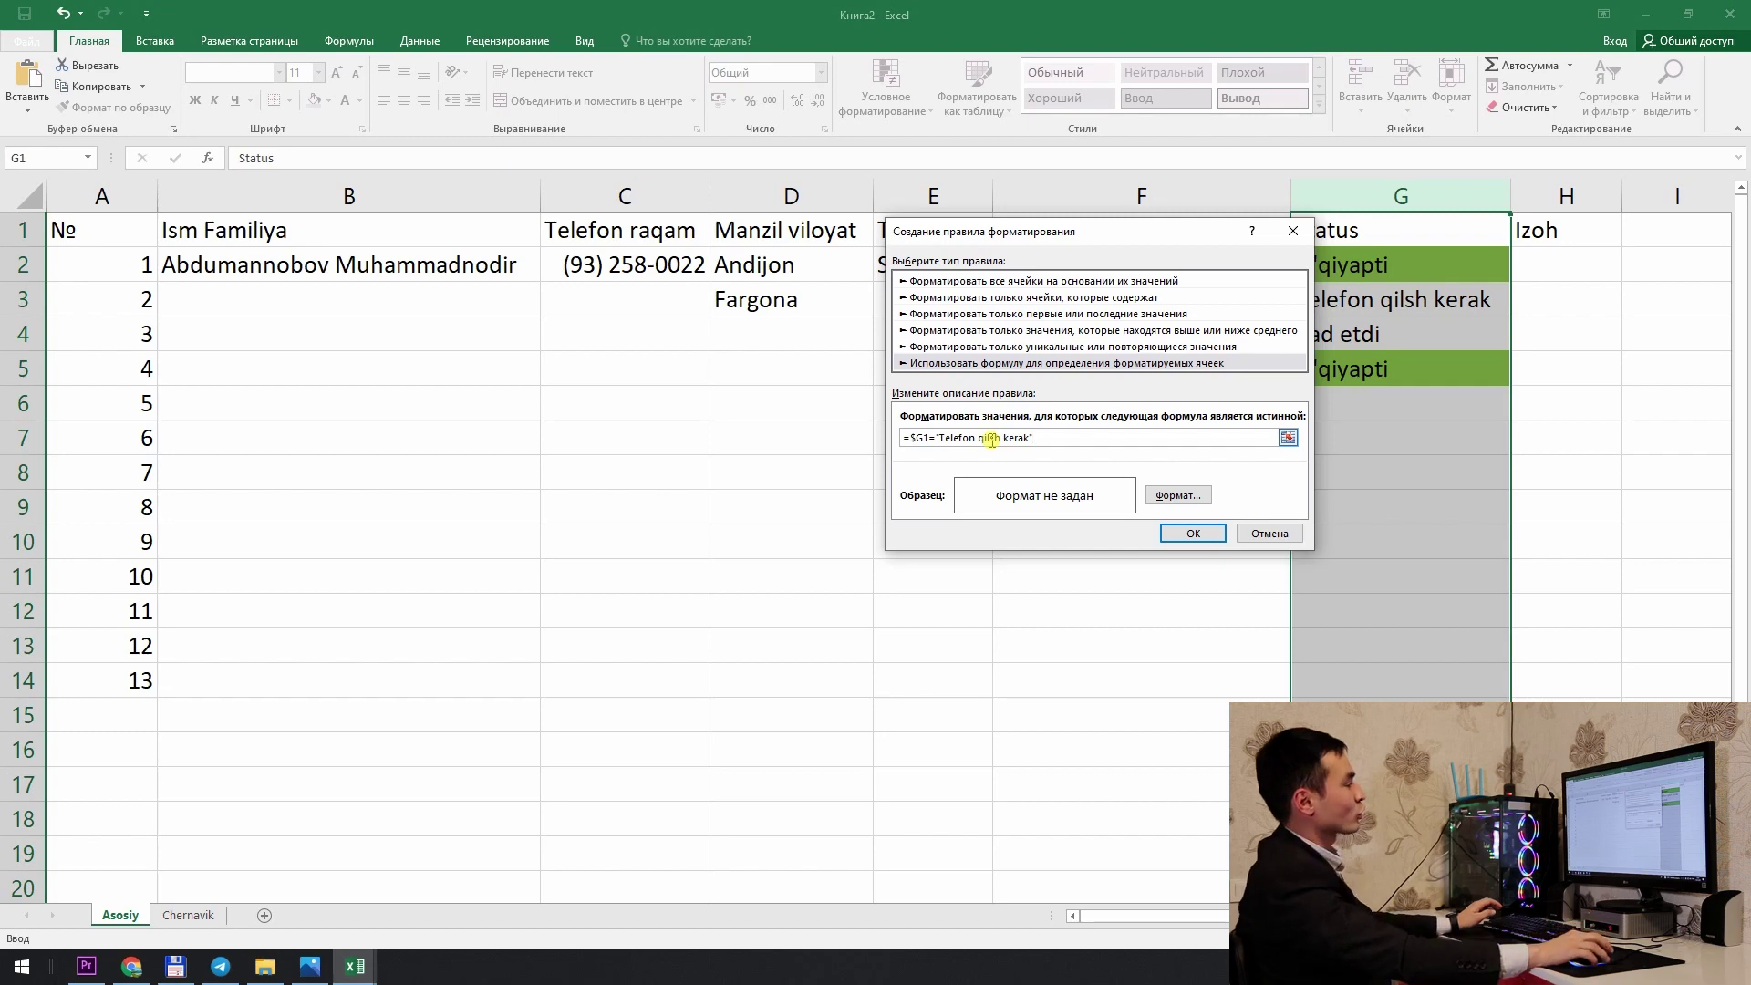
Step: Give the Telefon qilsh kerak rule a yellow fill and apply it, turning G3 yellow
{"action": "left_click", "coordinate": [1181, 495]}
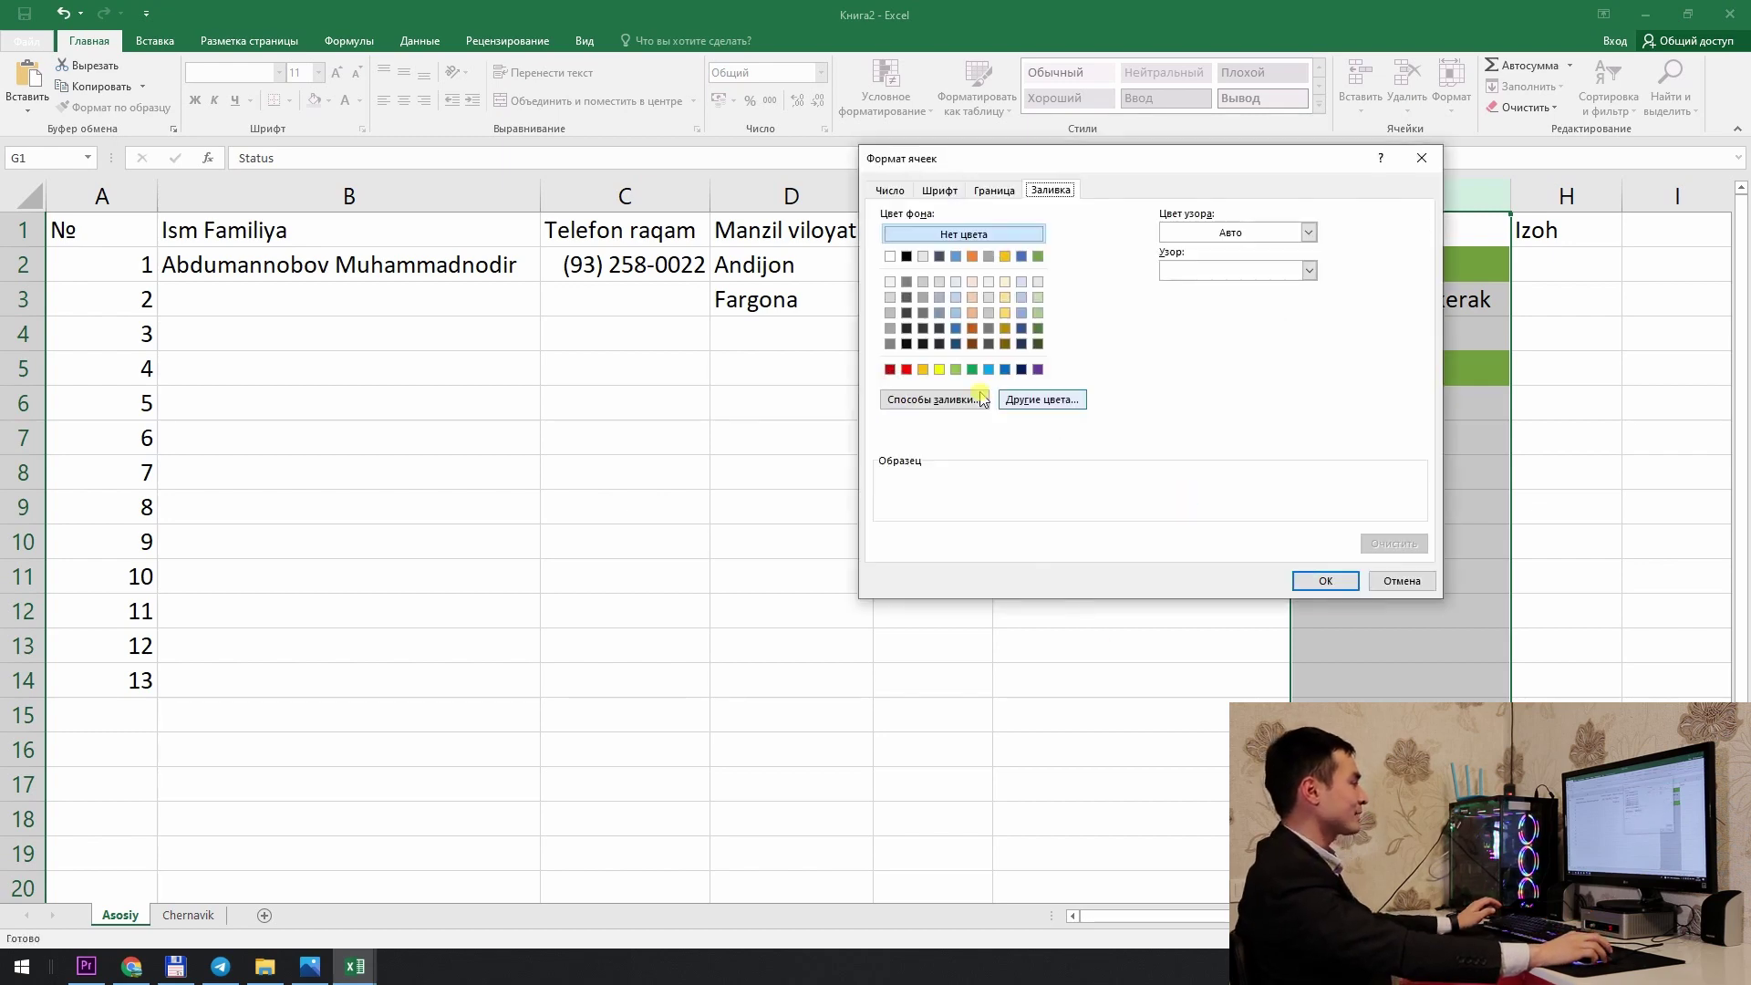
{"action": "left_click", "coordinate": [939, 369]}
{"action": "left_click", "coordinate": [1325, 581]}
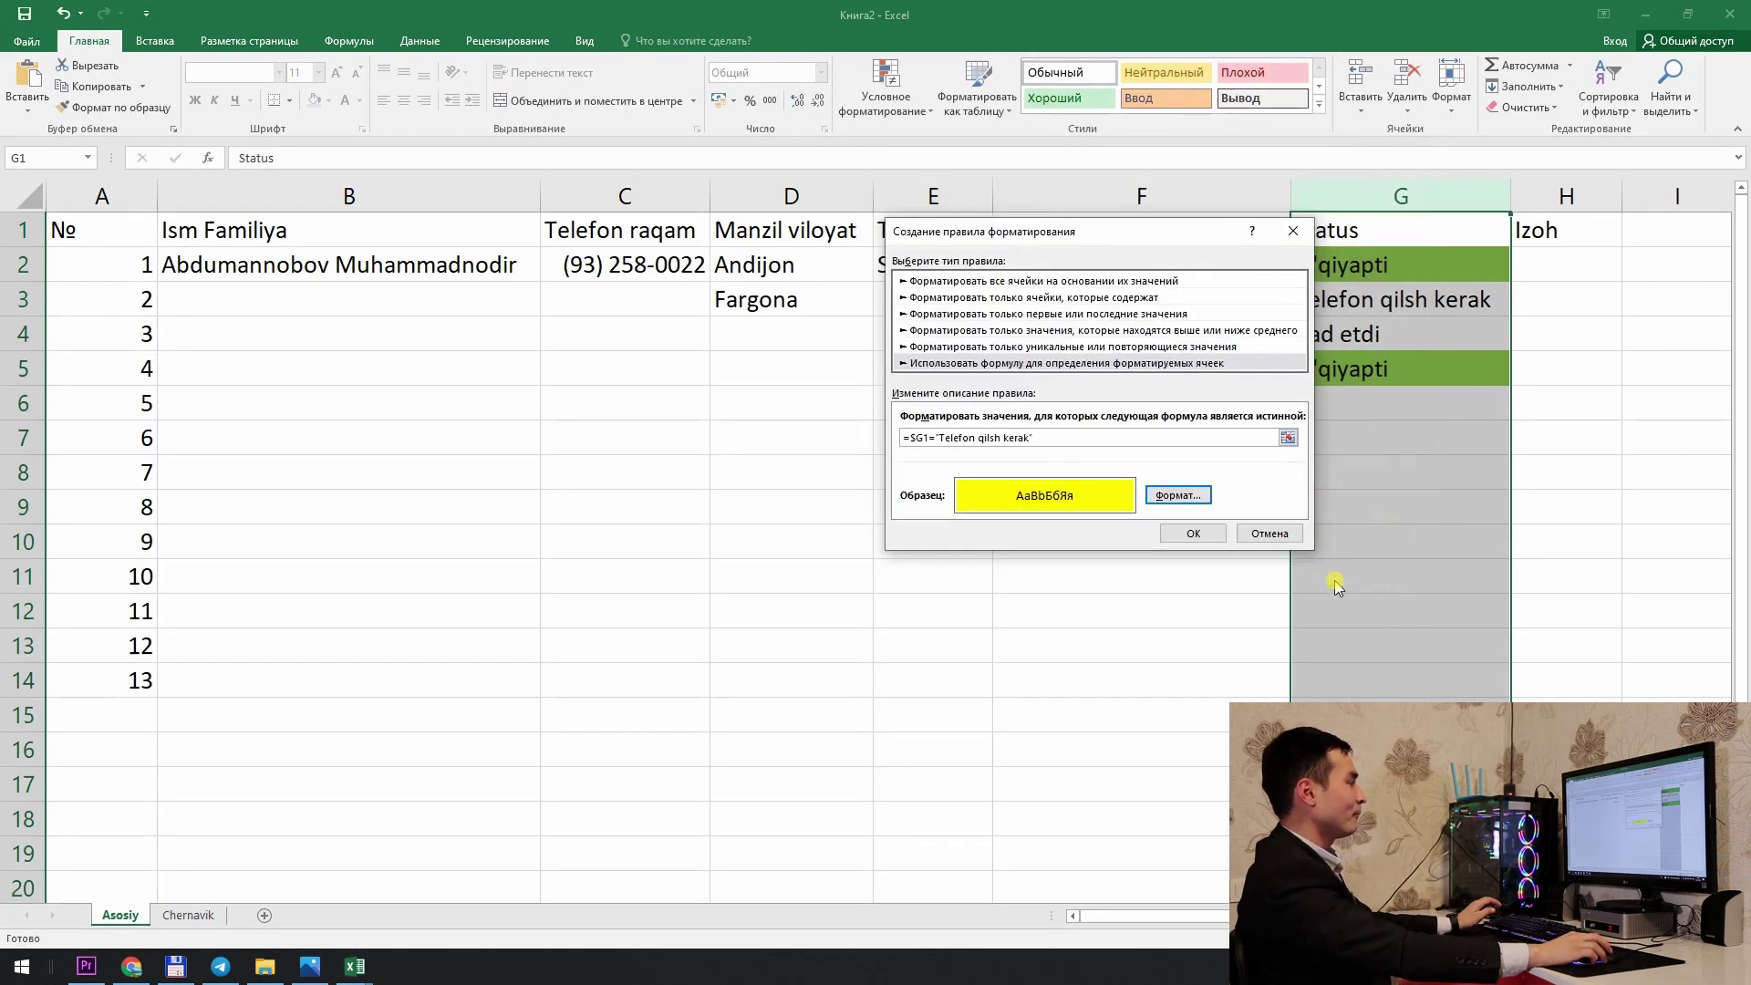
{"action": "left_click", "coordinate": [1180, 536]}
{"action": "left_click", "coordinate": [1314, 519]}
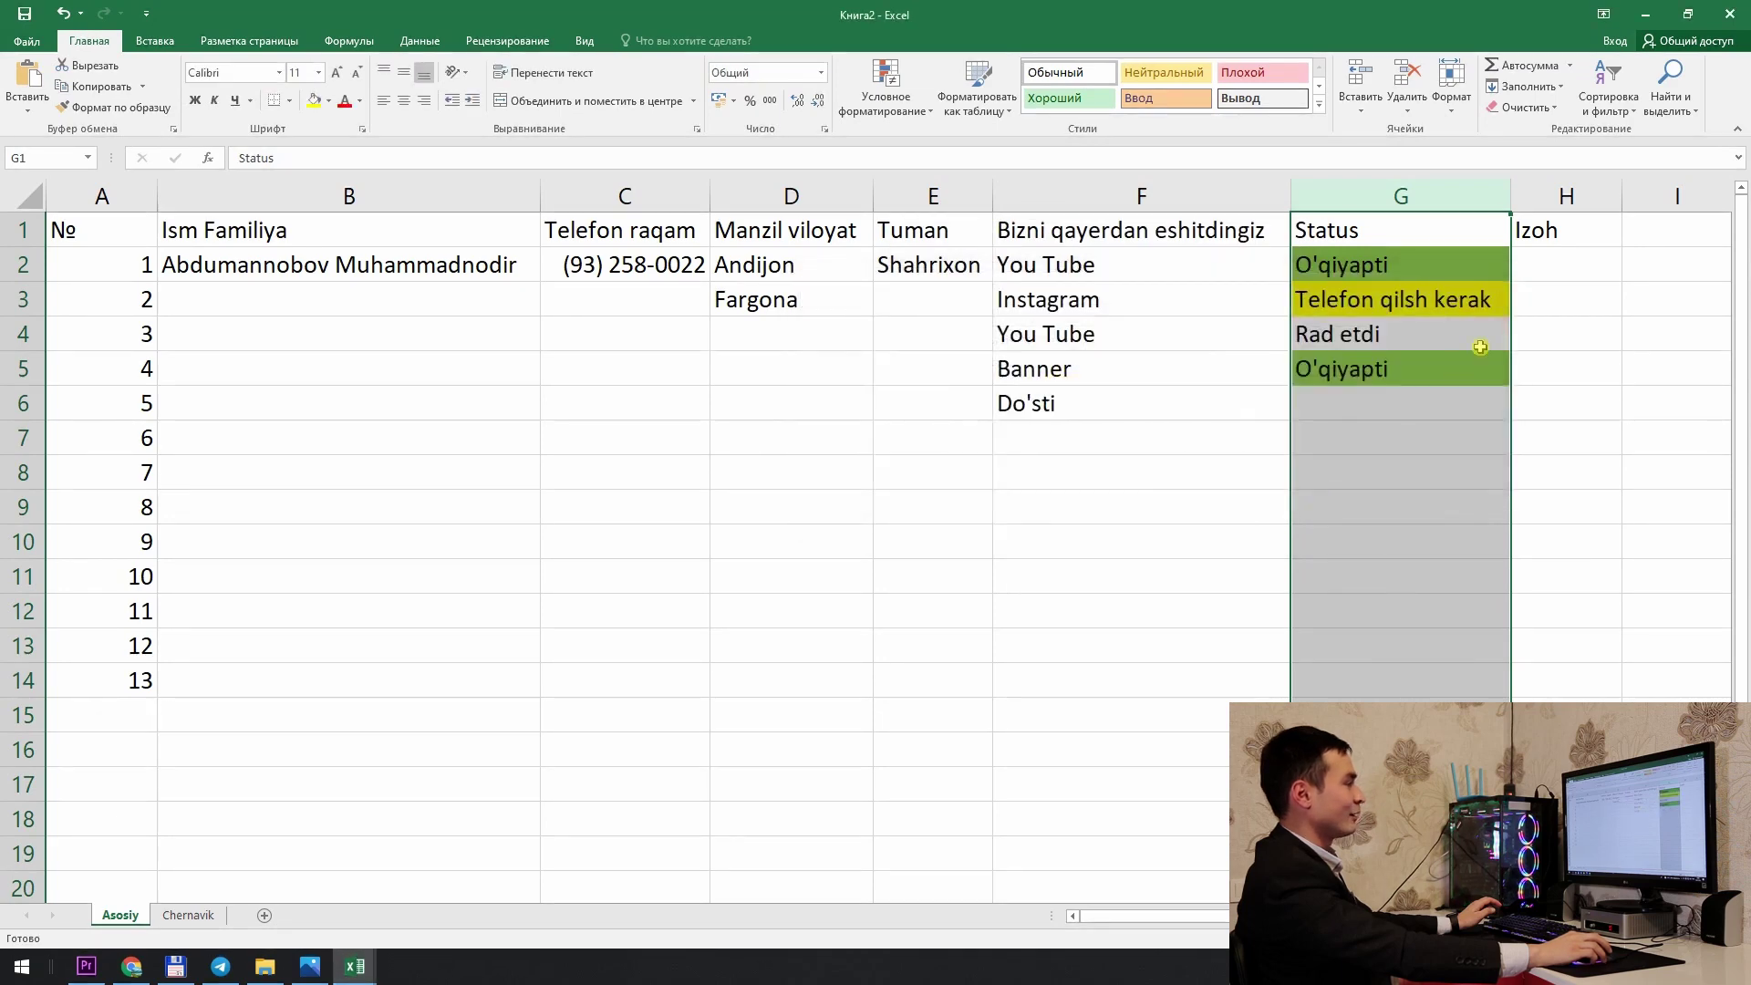
{"action": "left_click", "coordinate": [1423, 299]}
{"action": "left_click", "coordinate": [1415, 372]}
{"action": "left_click", "coordinate": [1396, 334]}
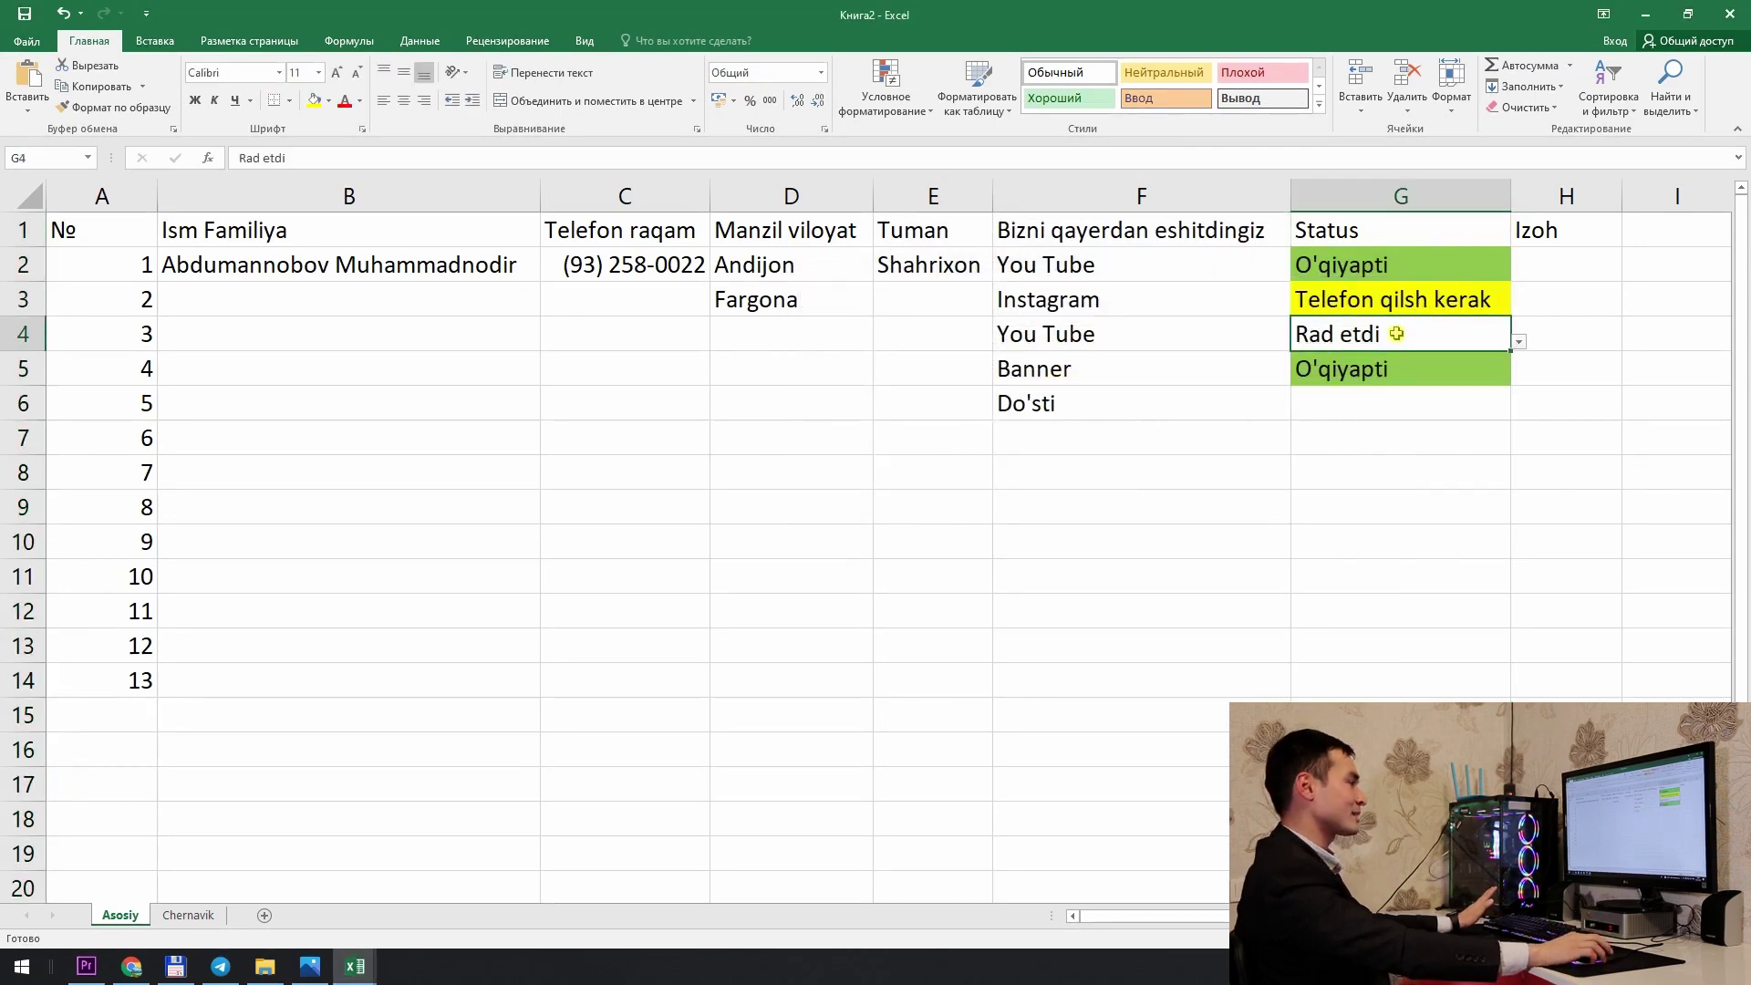
Step: Select column G and start a third formula rule =$G1="Rad etdi"
{"action": "double_click", "coordinate": [1427, 335]}
{"action": "left_click_drag", "start_coordinate": [1427, 335], "coordinate": [879, 344]}
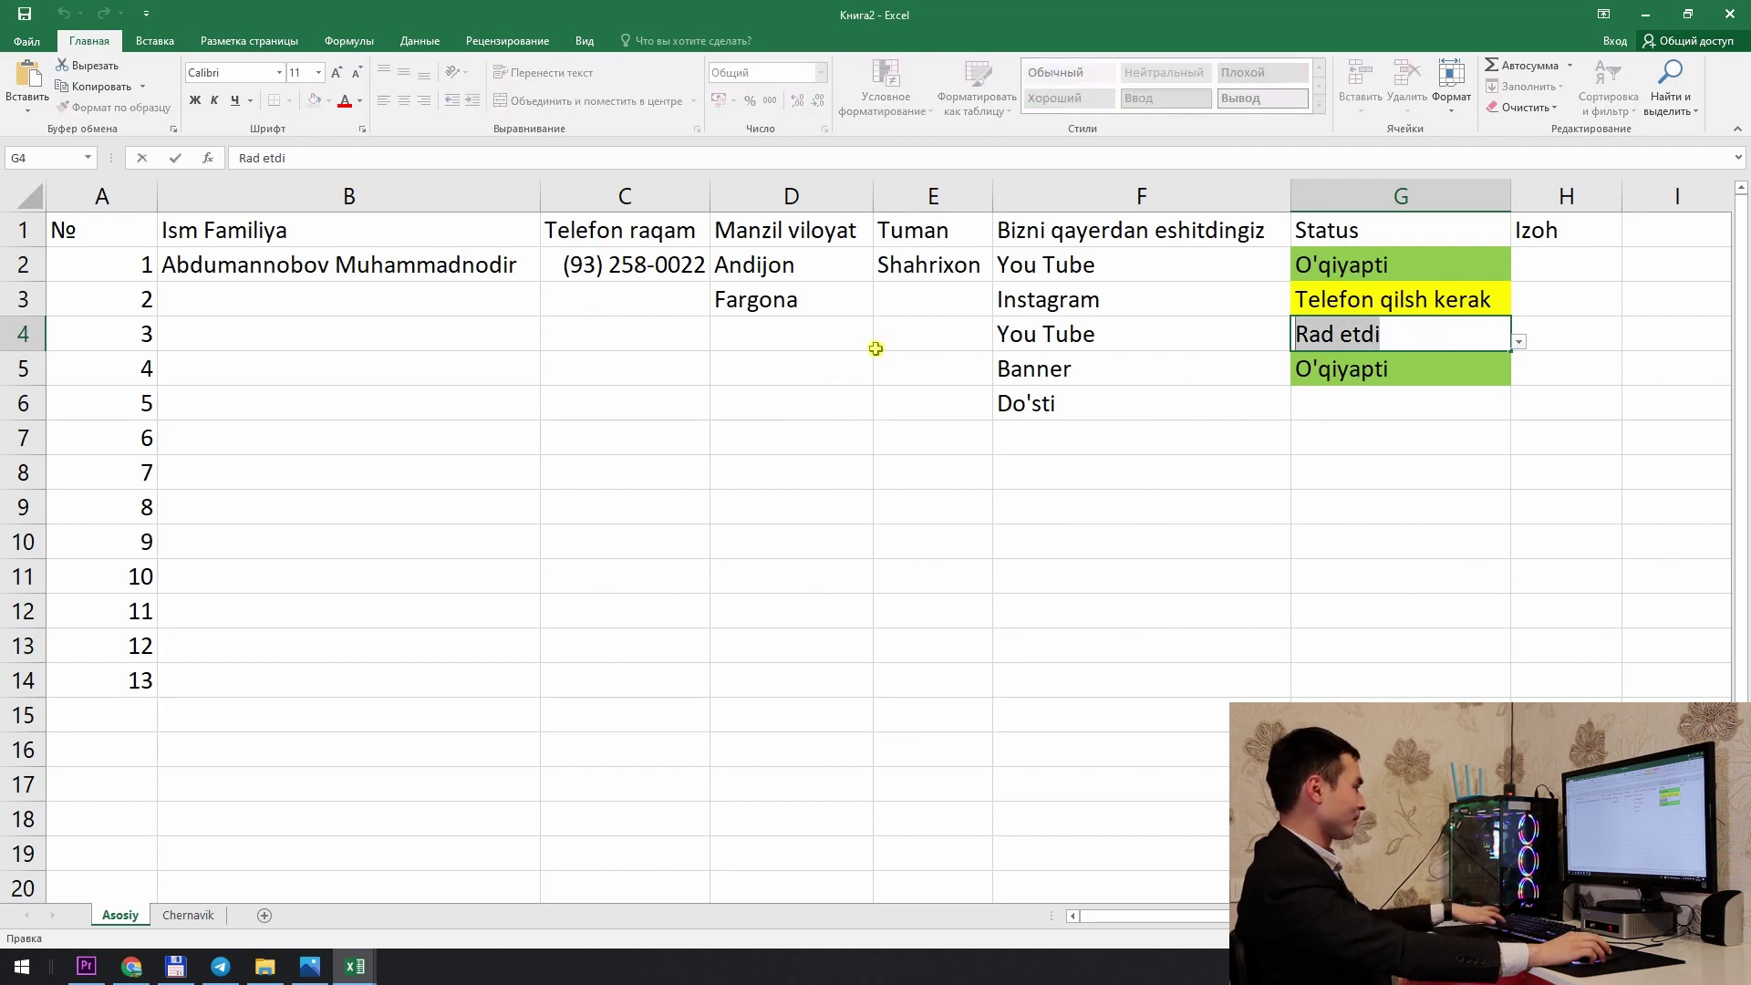
{"action": "left_click", "coordinate": [1373, 196]}
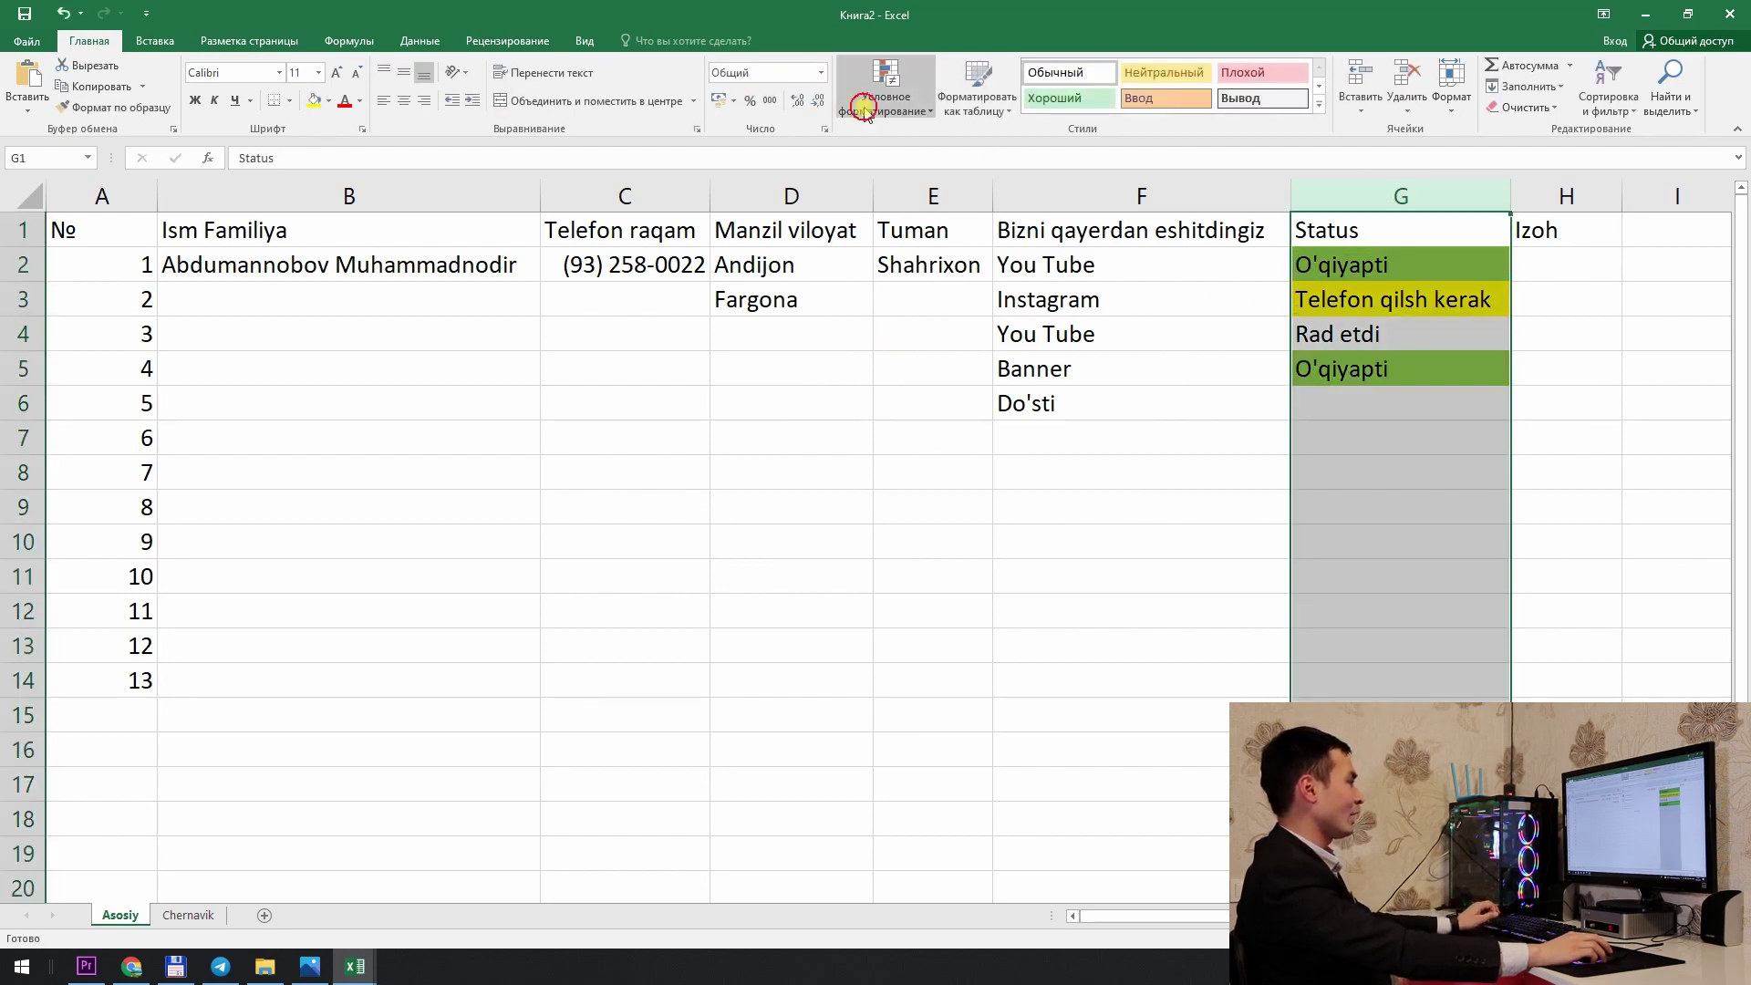
{"action": "left_click", "coordinate": [885, 87]}
{"action": "left_click", "coordinate": [901, 376]}
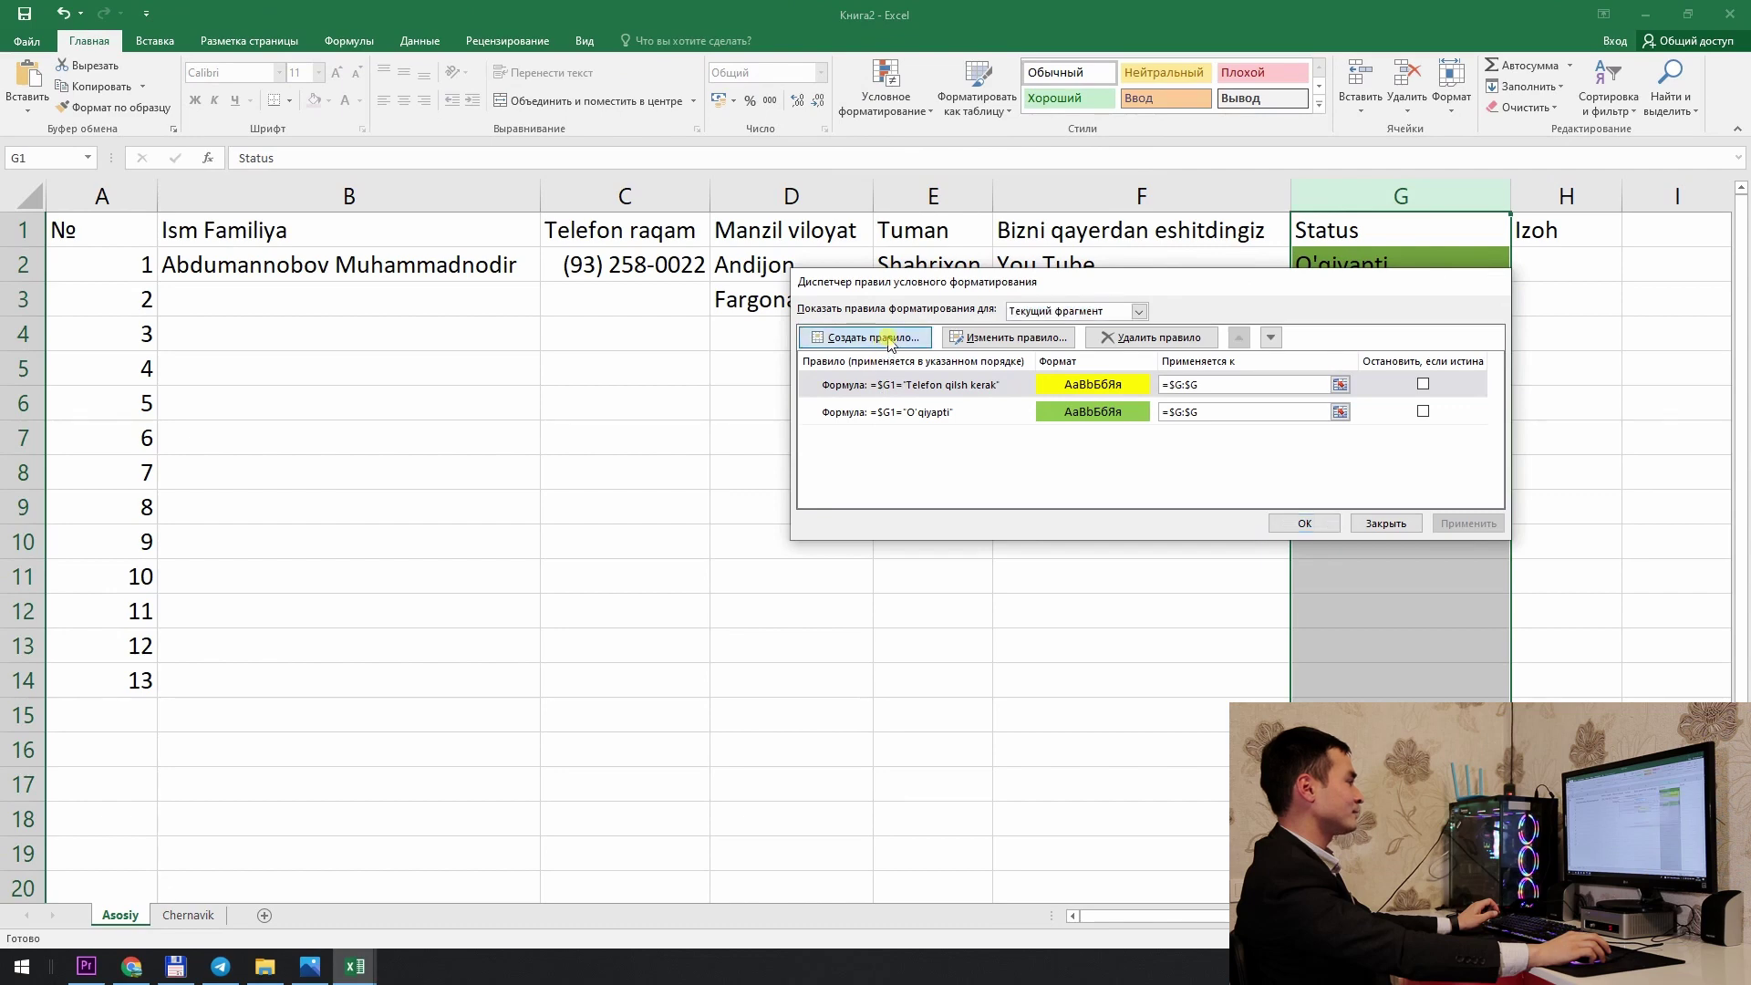
{"action": "left_click", "coordinate": [857, 339]}
{"action": "left_click", "coordinate": [983, 363]}
{"action": "left_click", "coordinate": [1017, 439]}
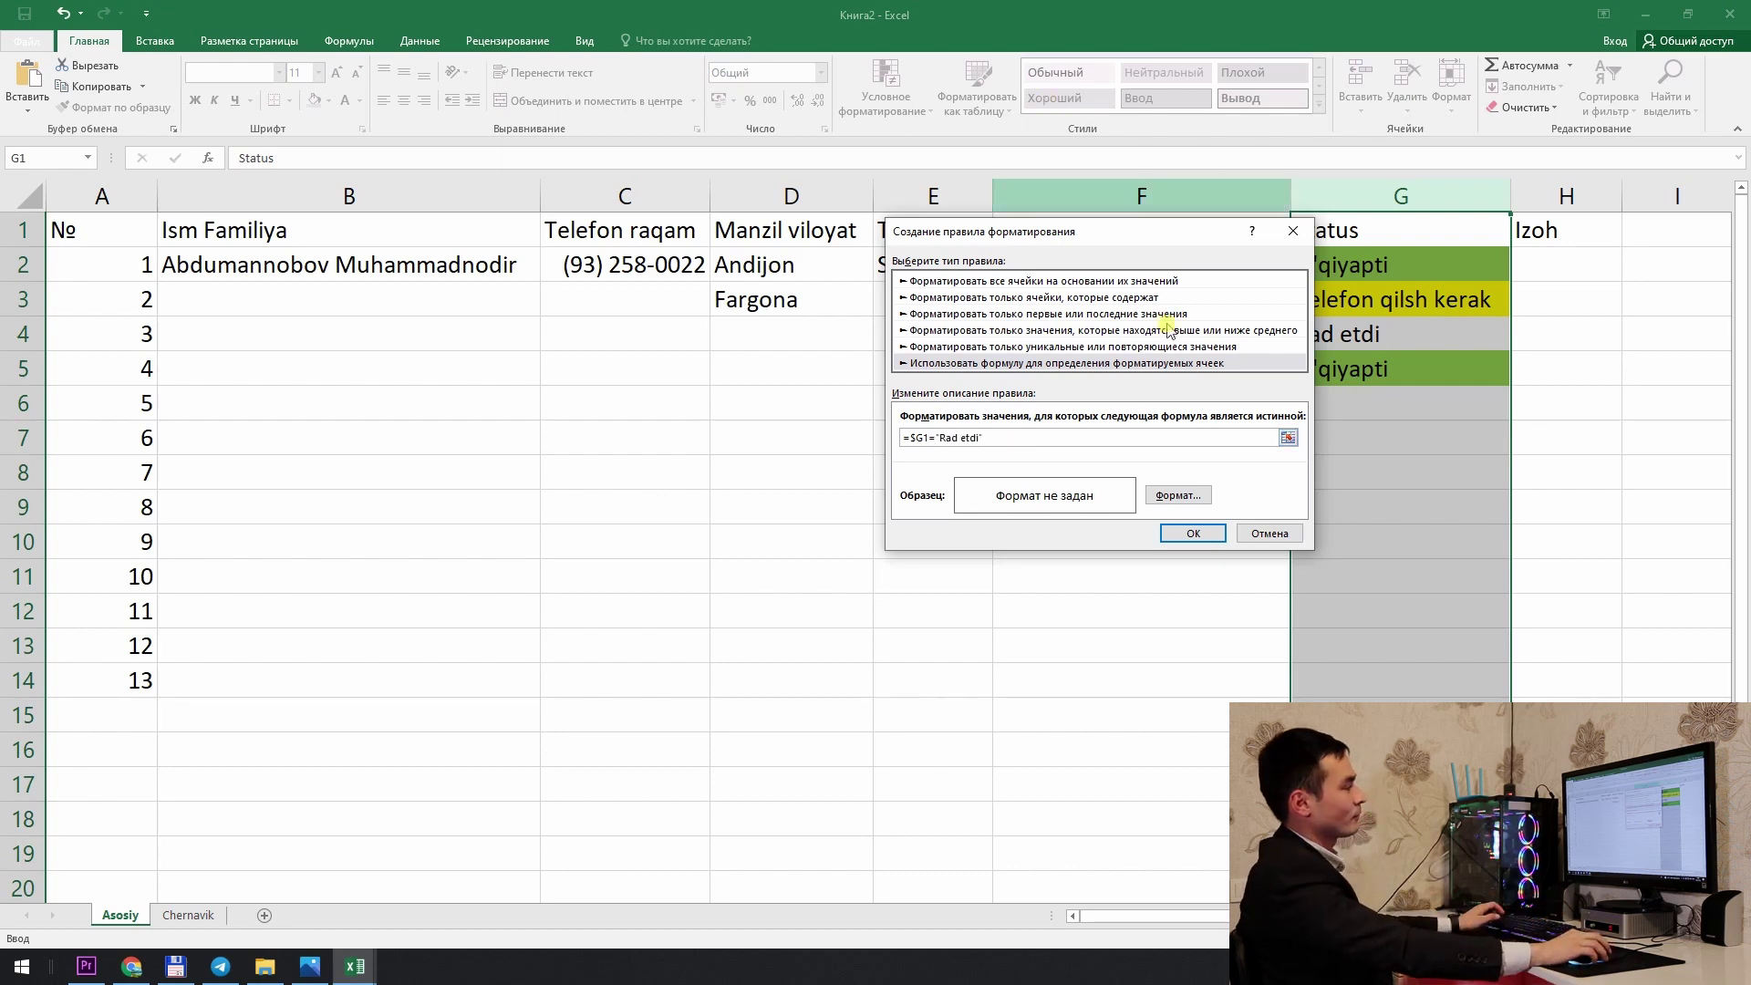
Step: Give the Rad etdi rule a red fill and apply it, turning G4 red
{"action": "left_click", "coordinate": [1177, 495]}
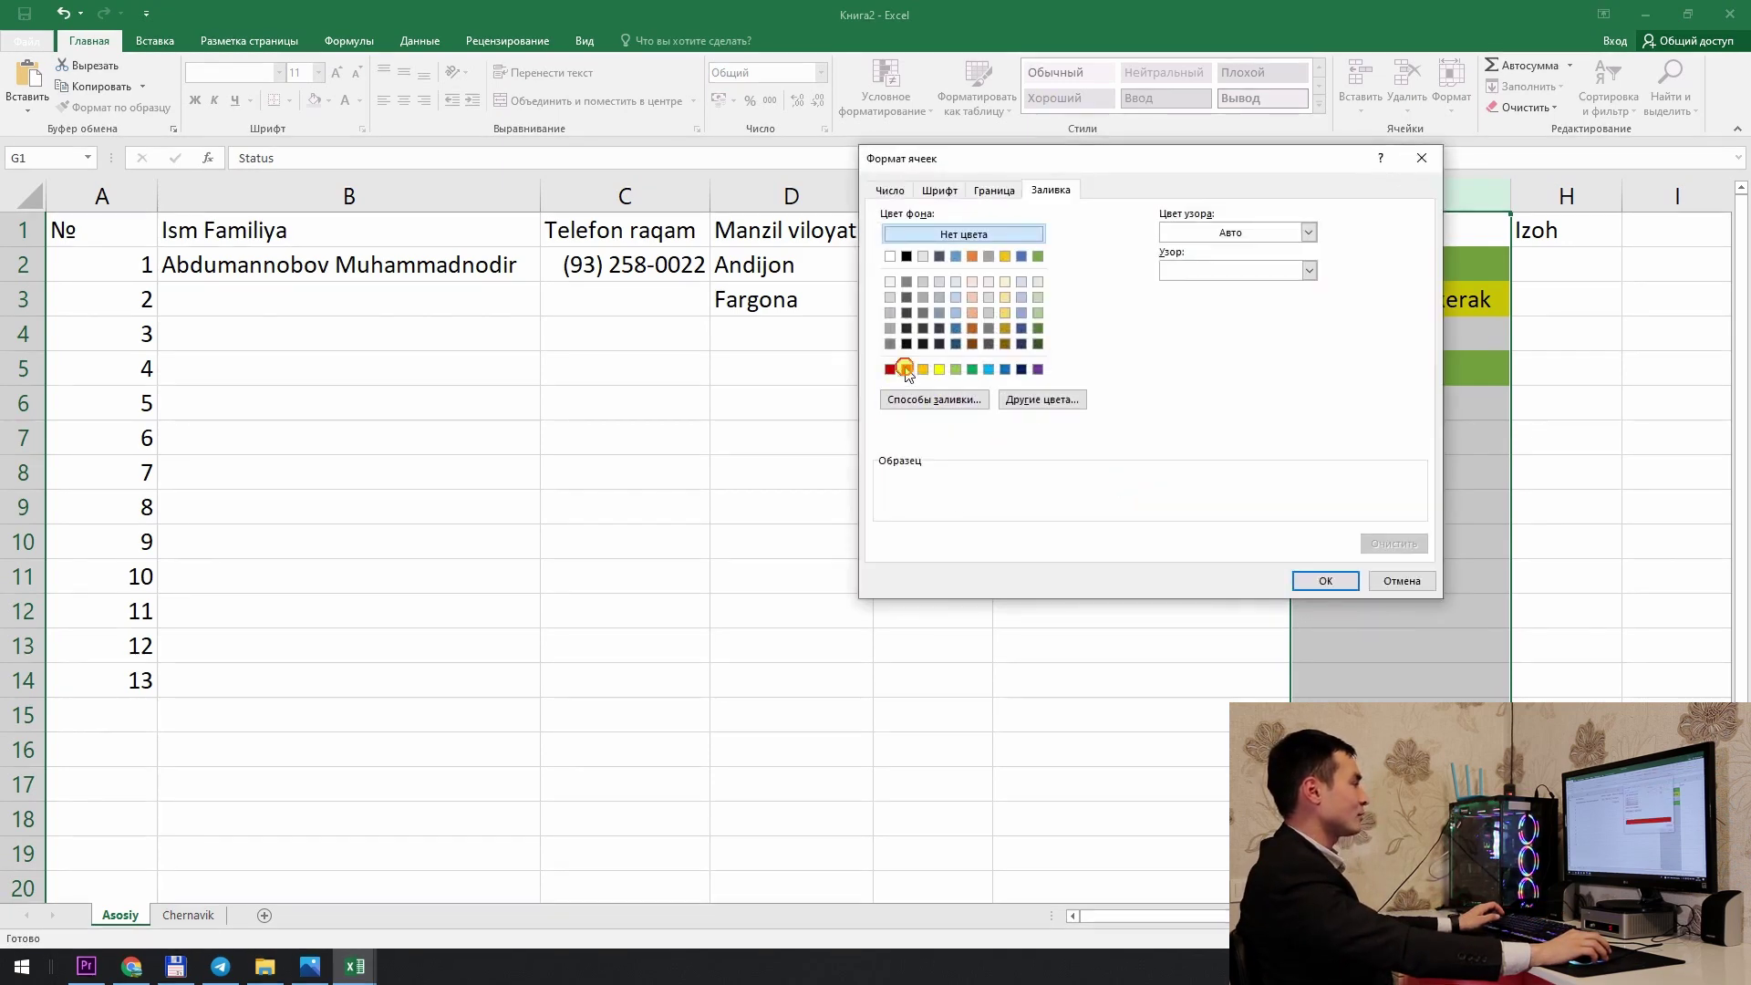
{"action": "left_click", "coordinate": [890, 370]}
{"action": "left_click", "coordinate": [1324, 581]}
{"action": "left_click", "coordinate": [1191, 534]}
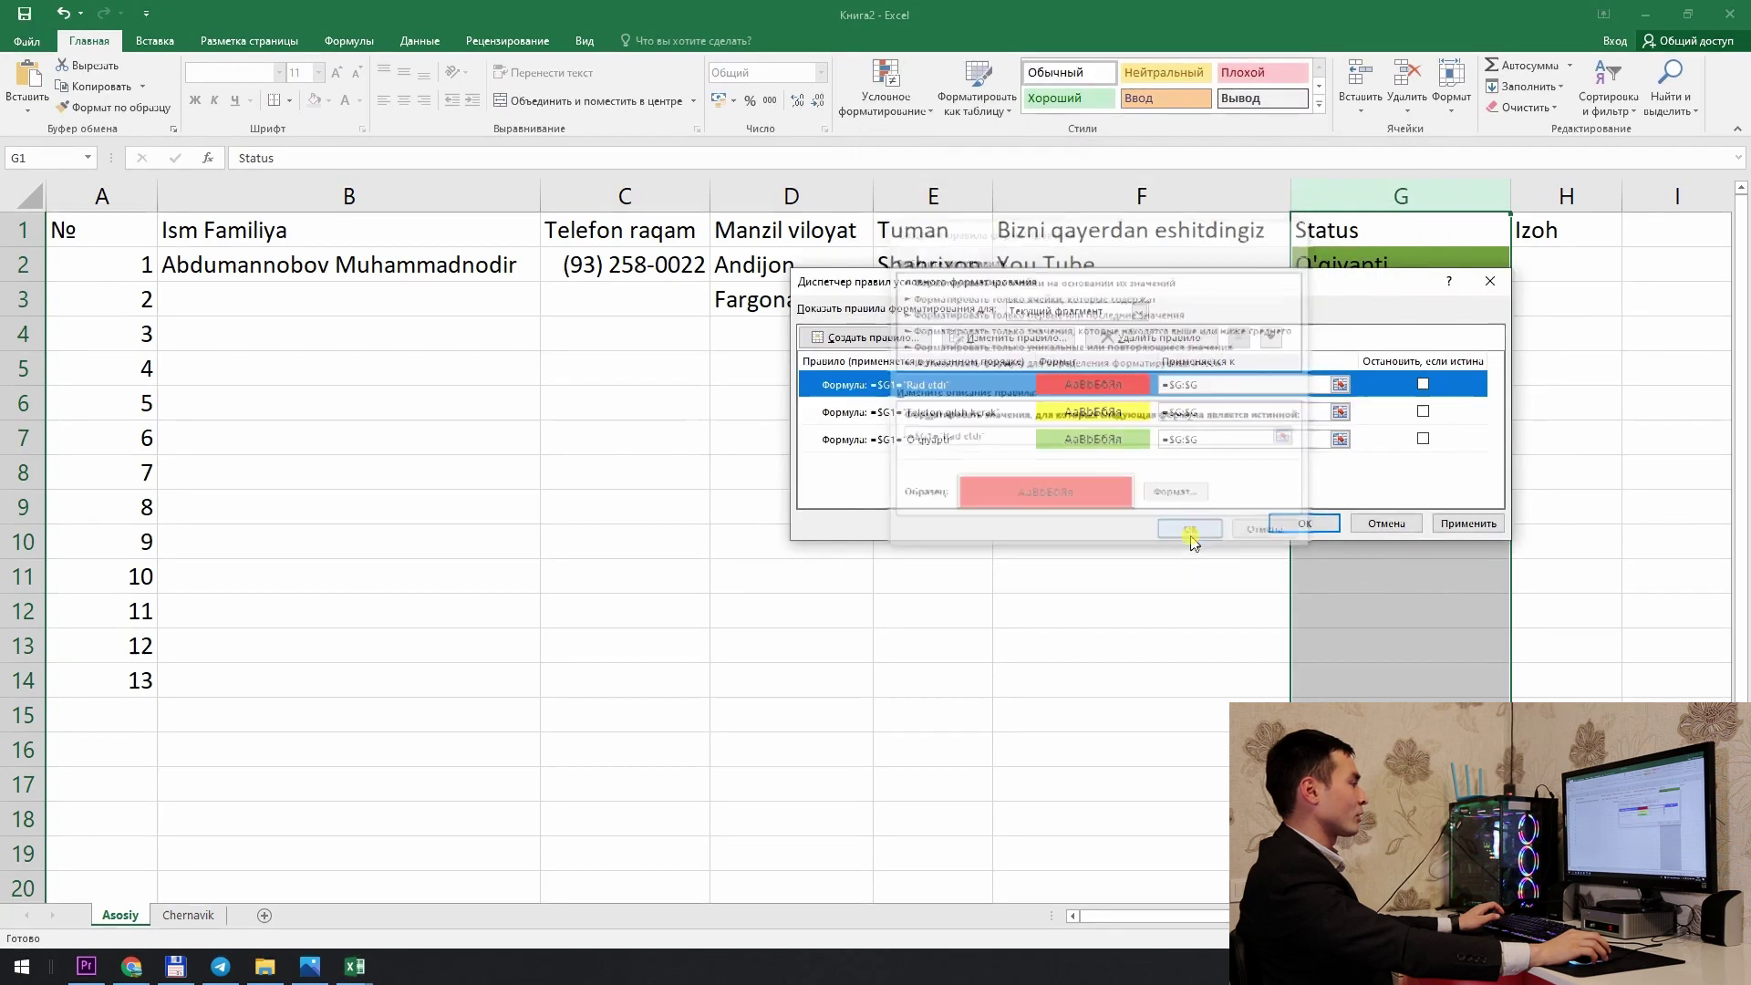
{"action": "left_click", "coordinate": [1308, 526]}
{"action": "left_click", "coordinate": [1370, 363]}
{"action": "key", "text": "Down"}
{"action": "left_click", "coordinate": [1519, 411]}
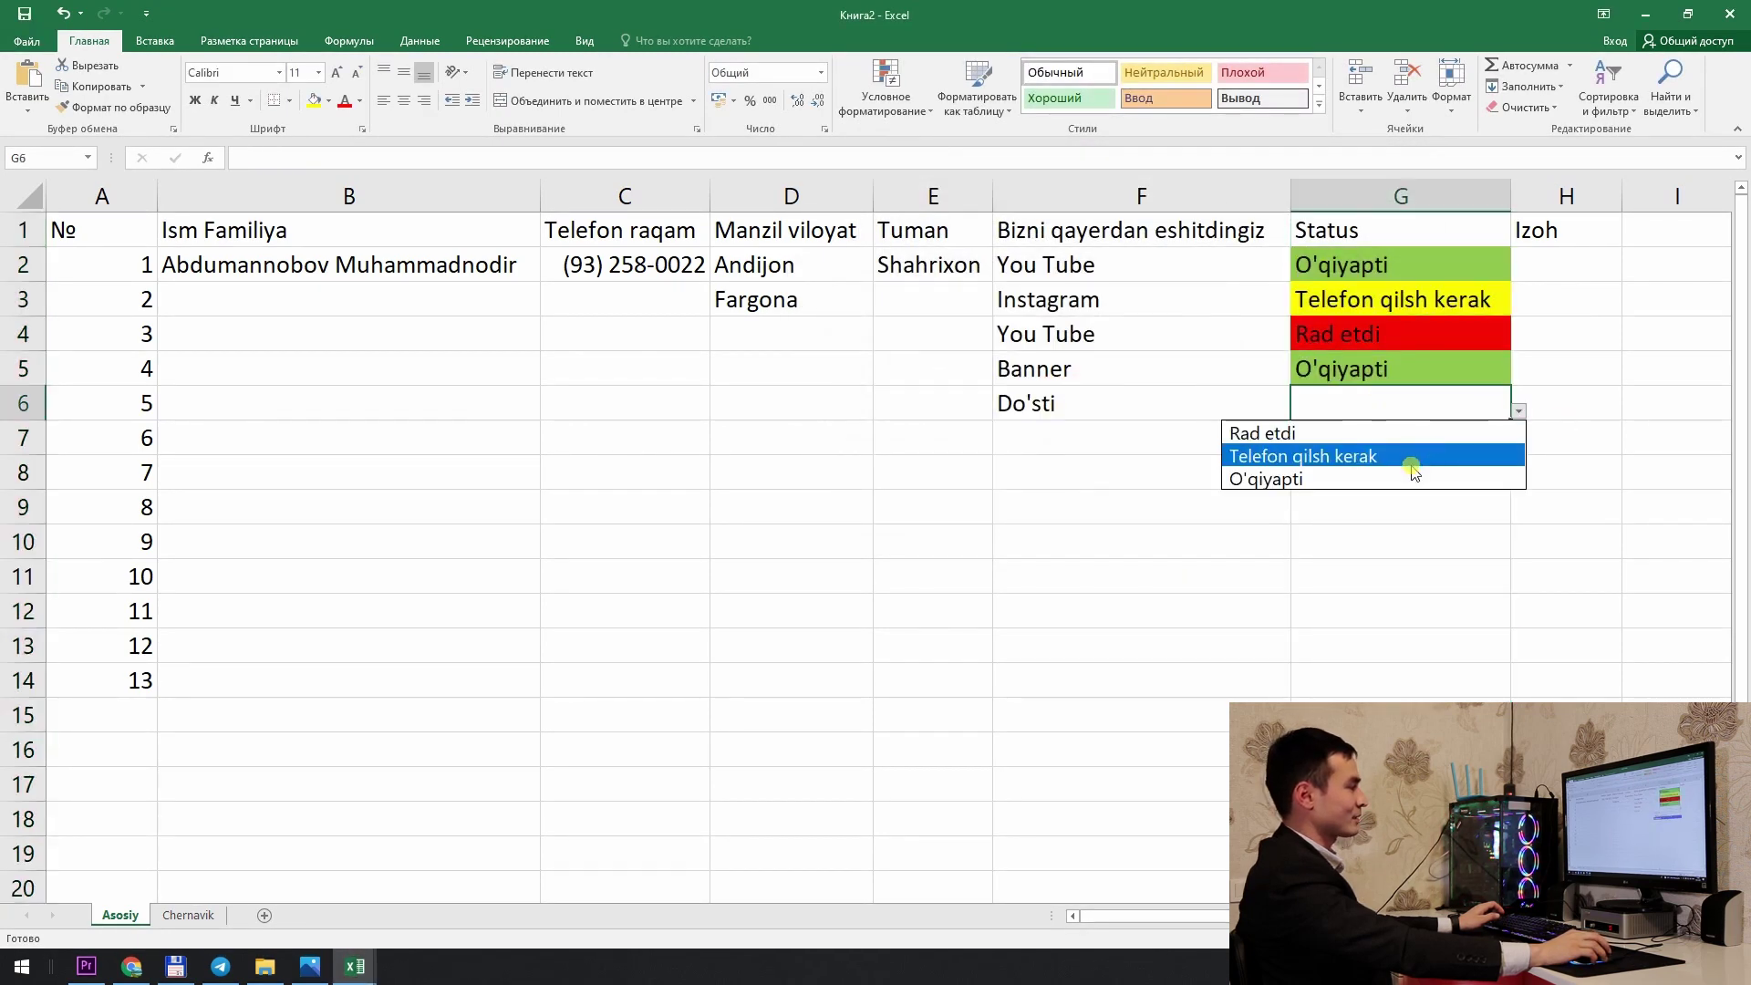
Step: Set G6's status to Rad etdi so it turns red, then select column G
{"action": "left_click", "coordinate": [1388, 434]}
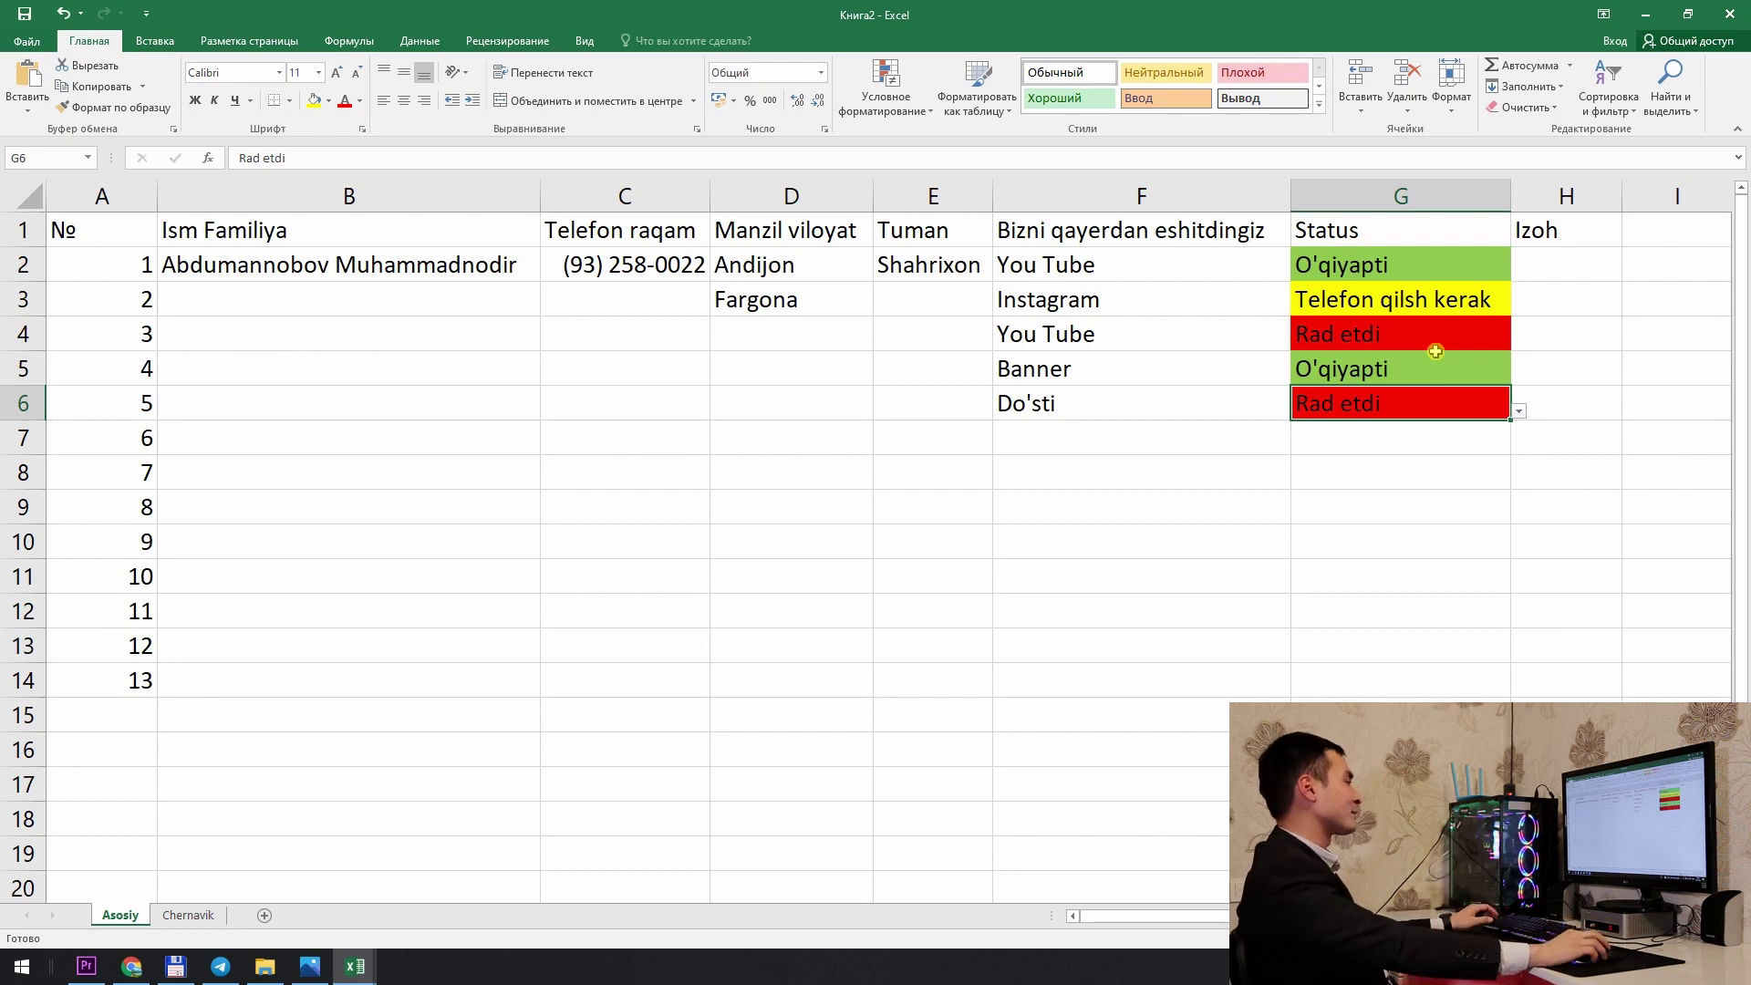
{"action": "left_click", "coordinate": [1443, 210]}
Step: Change the Rad etdi rule's Applies to range from =$G:$G to =$A:$H
{"action": "left_click", "coordinate": [884, 116]}
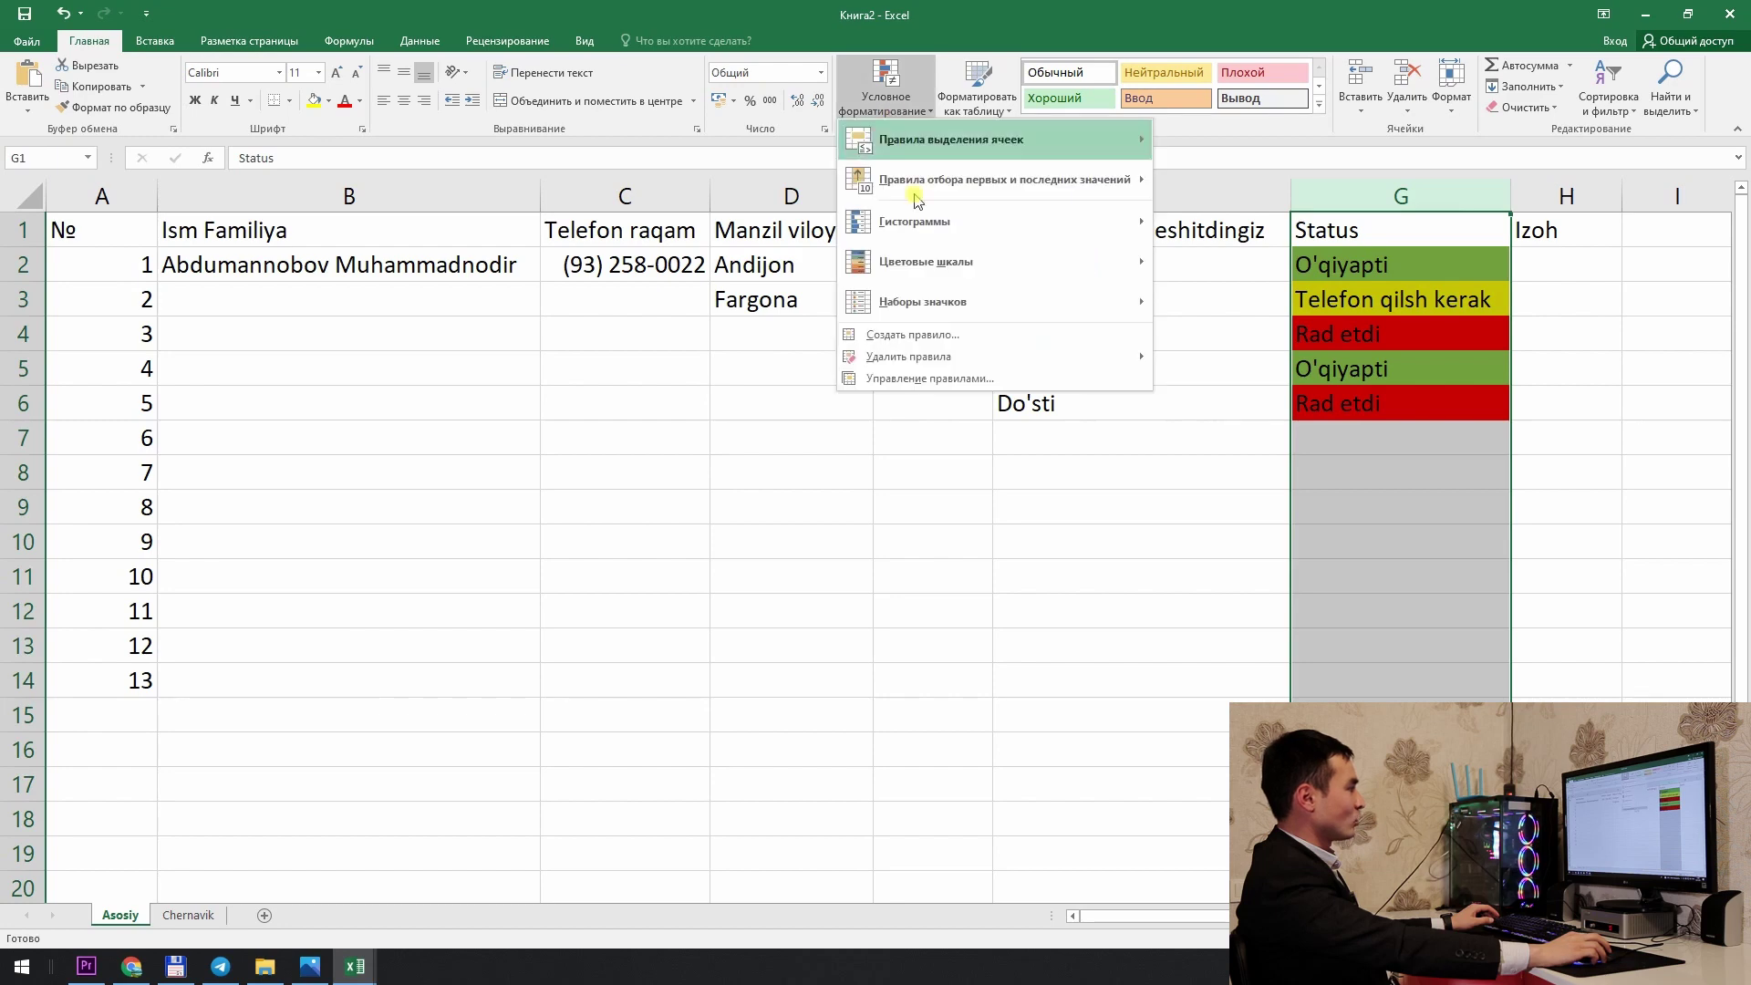
{"action": "left_click", "coordinate": [937, 377]}
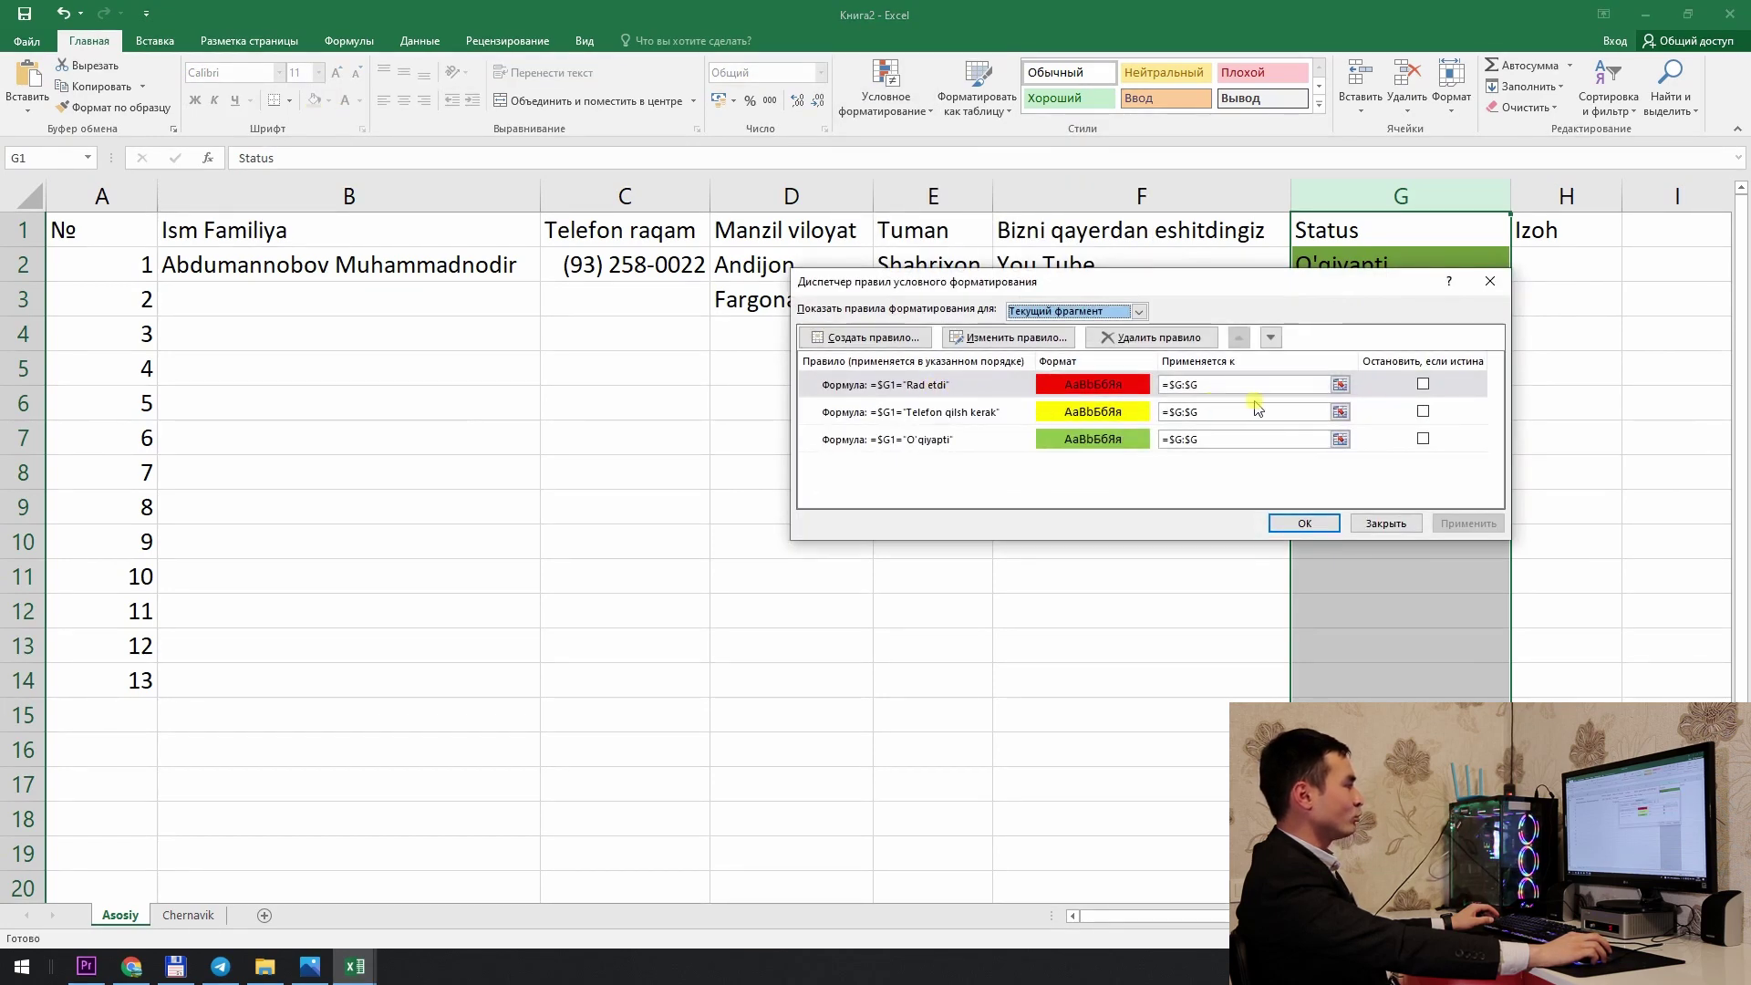
{"action": "left_click_drag", "start_coordinate": [1222, 385], "coordinate": [1160, 385]}
{"action": "key", "text": "BackSpace"}
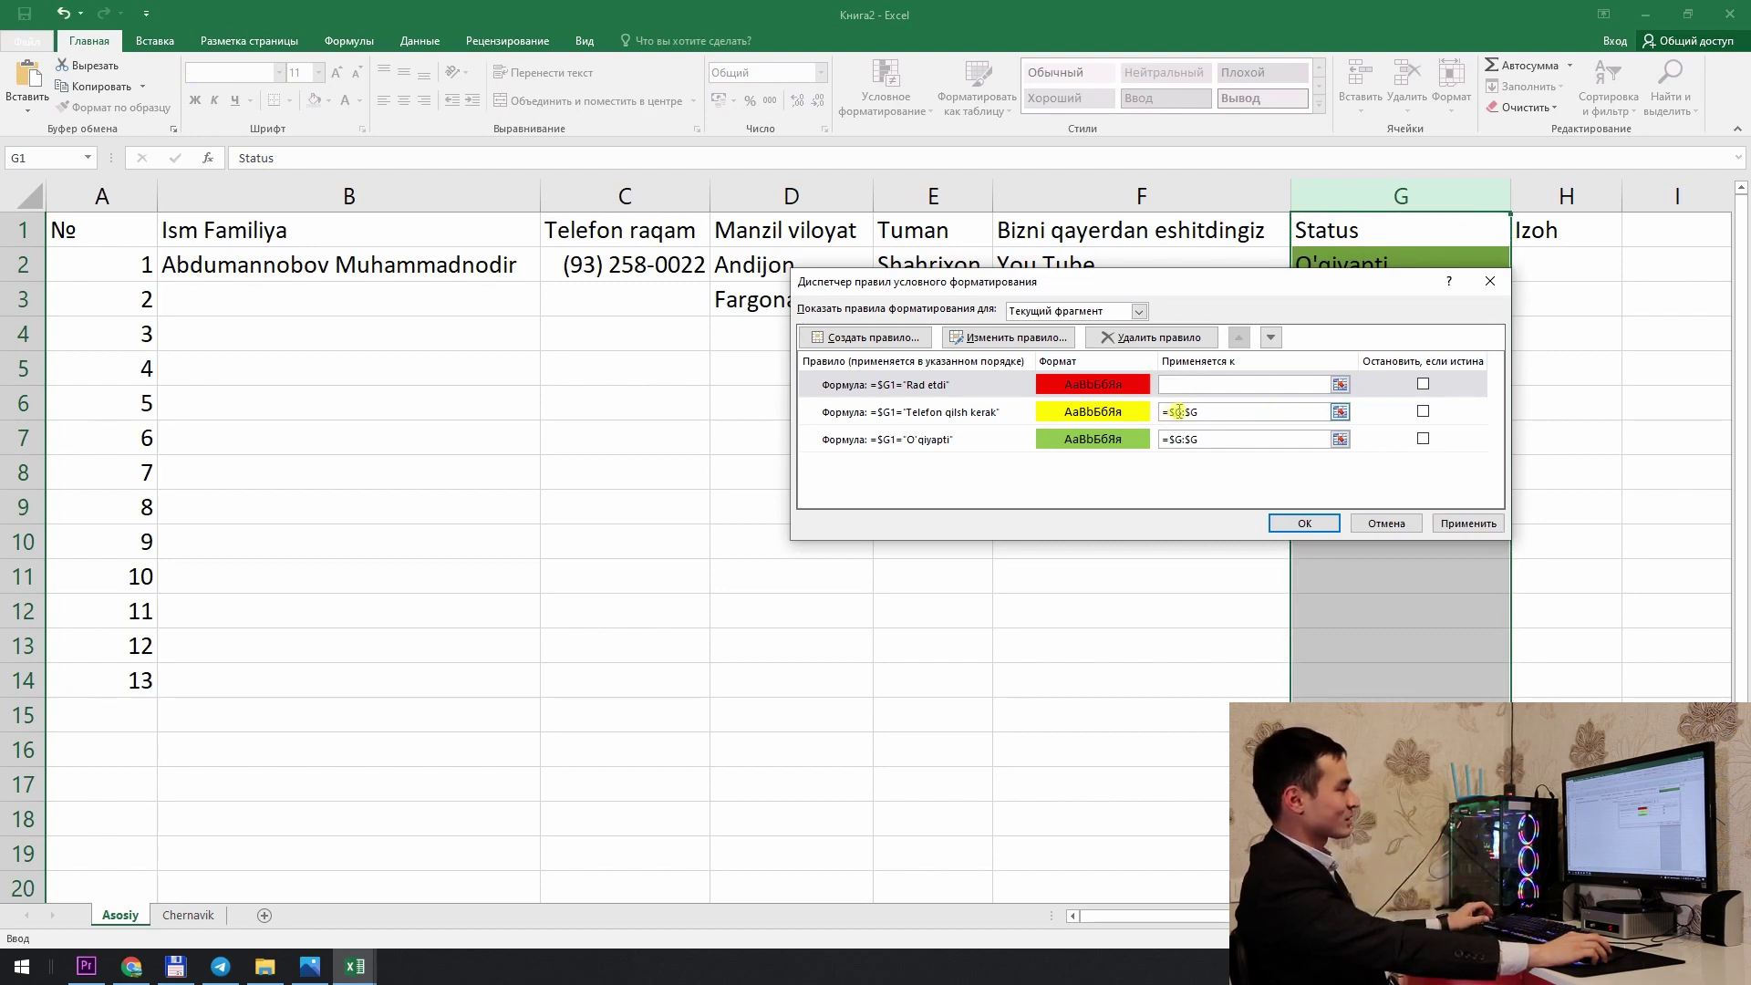
{"action": "left_click", "coordinate": [1340, 384]}
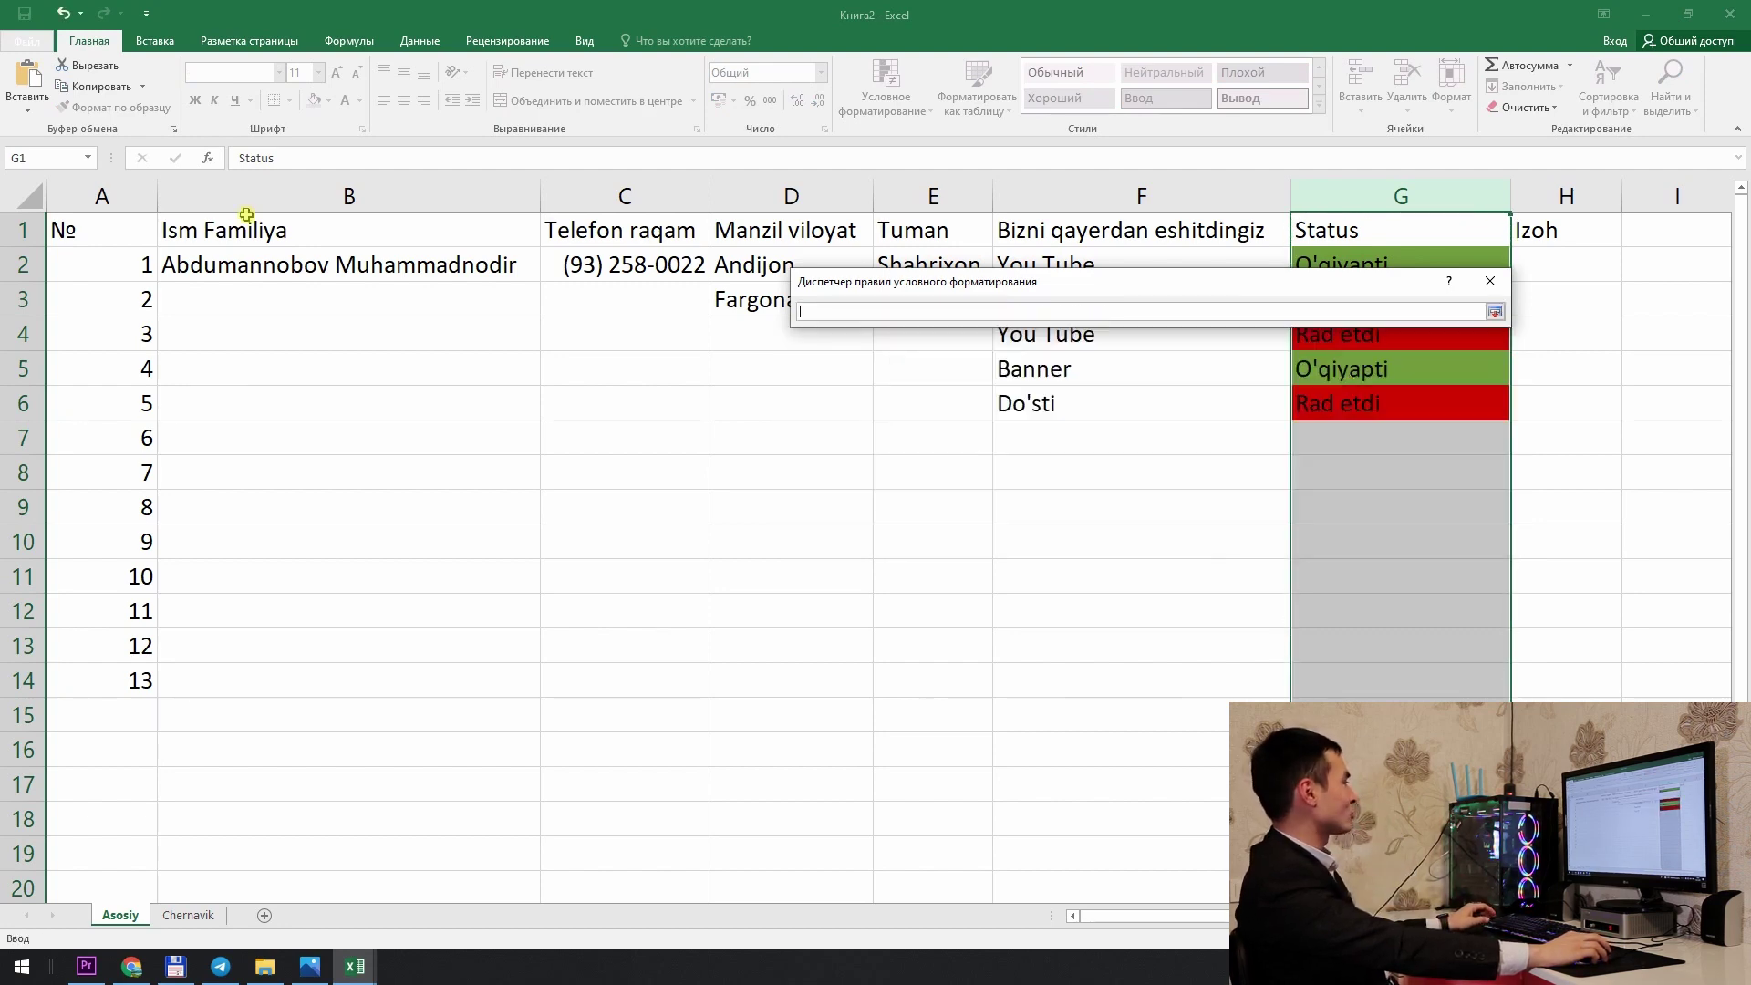
{"action": "left_click_drag", "start_coordinate": [68, 196], "coordinate": [1490, 267]}
{"action": "key", "text": "Return"}
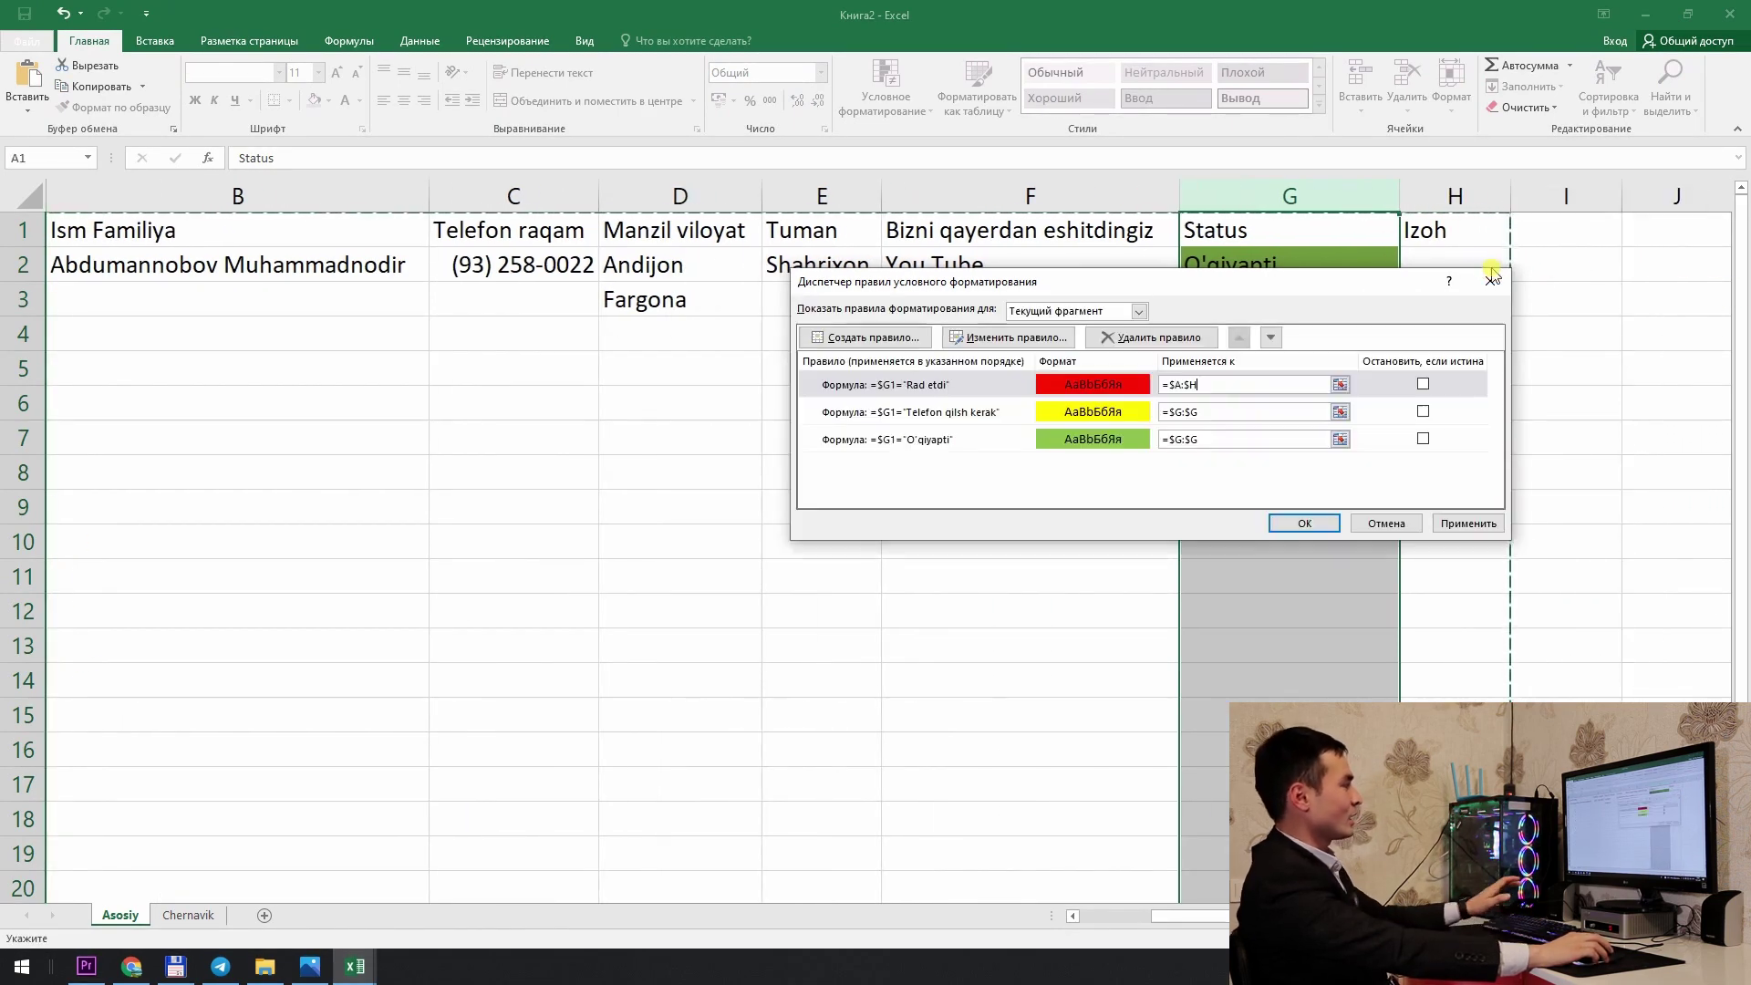
Step: Paste =$A:$H into the Telefon qilsh kerak and O'qiyapti rules' ranges and apply
{"action": "left_click", "coordinate": [1209, 384]}
{"action": "key", "text": "ctrl+c"}
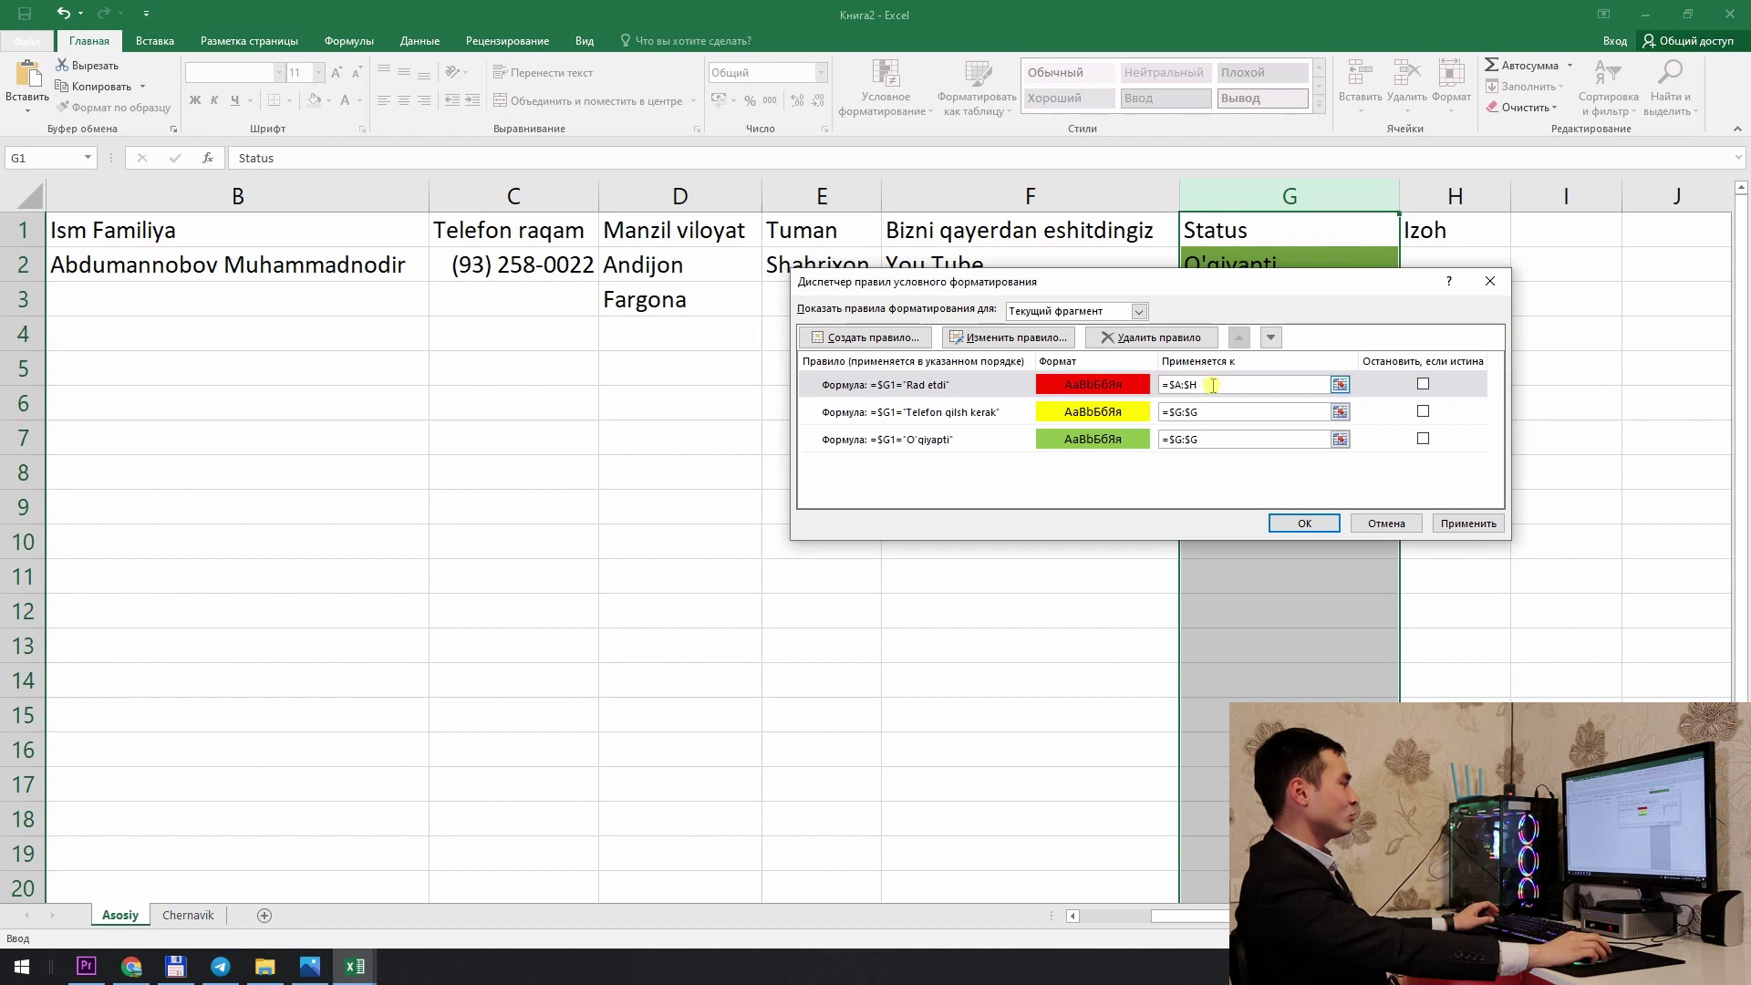
{"action": "left_click", "coordinate": [1129, 413]}
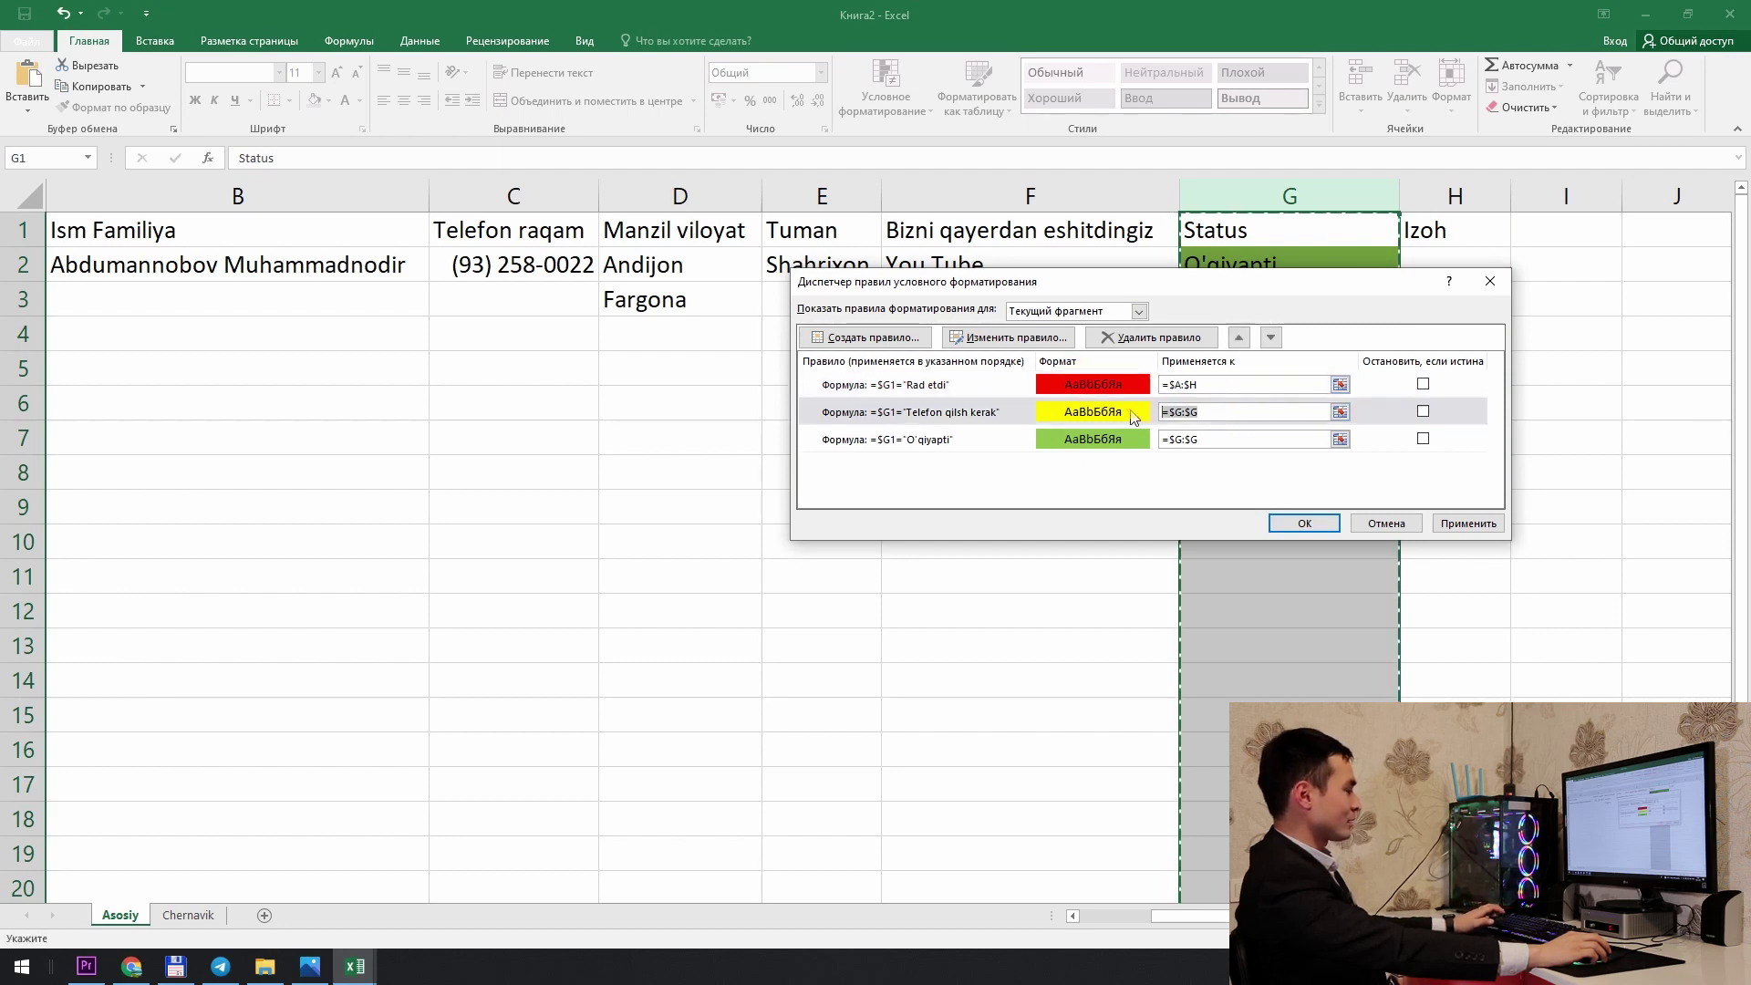
{"action": "key", "text": "ctrl+v"}
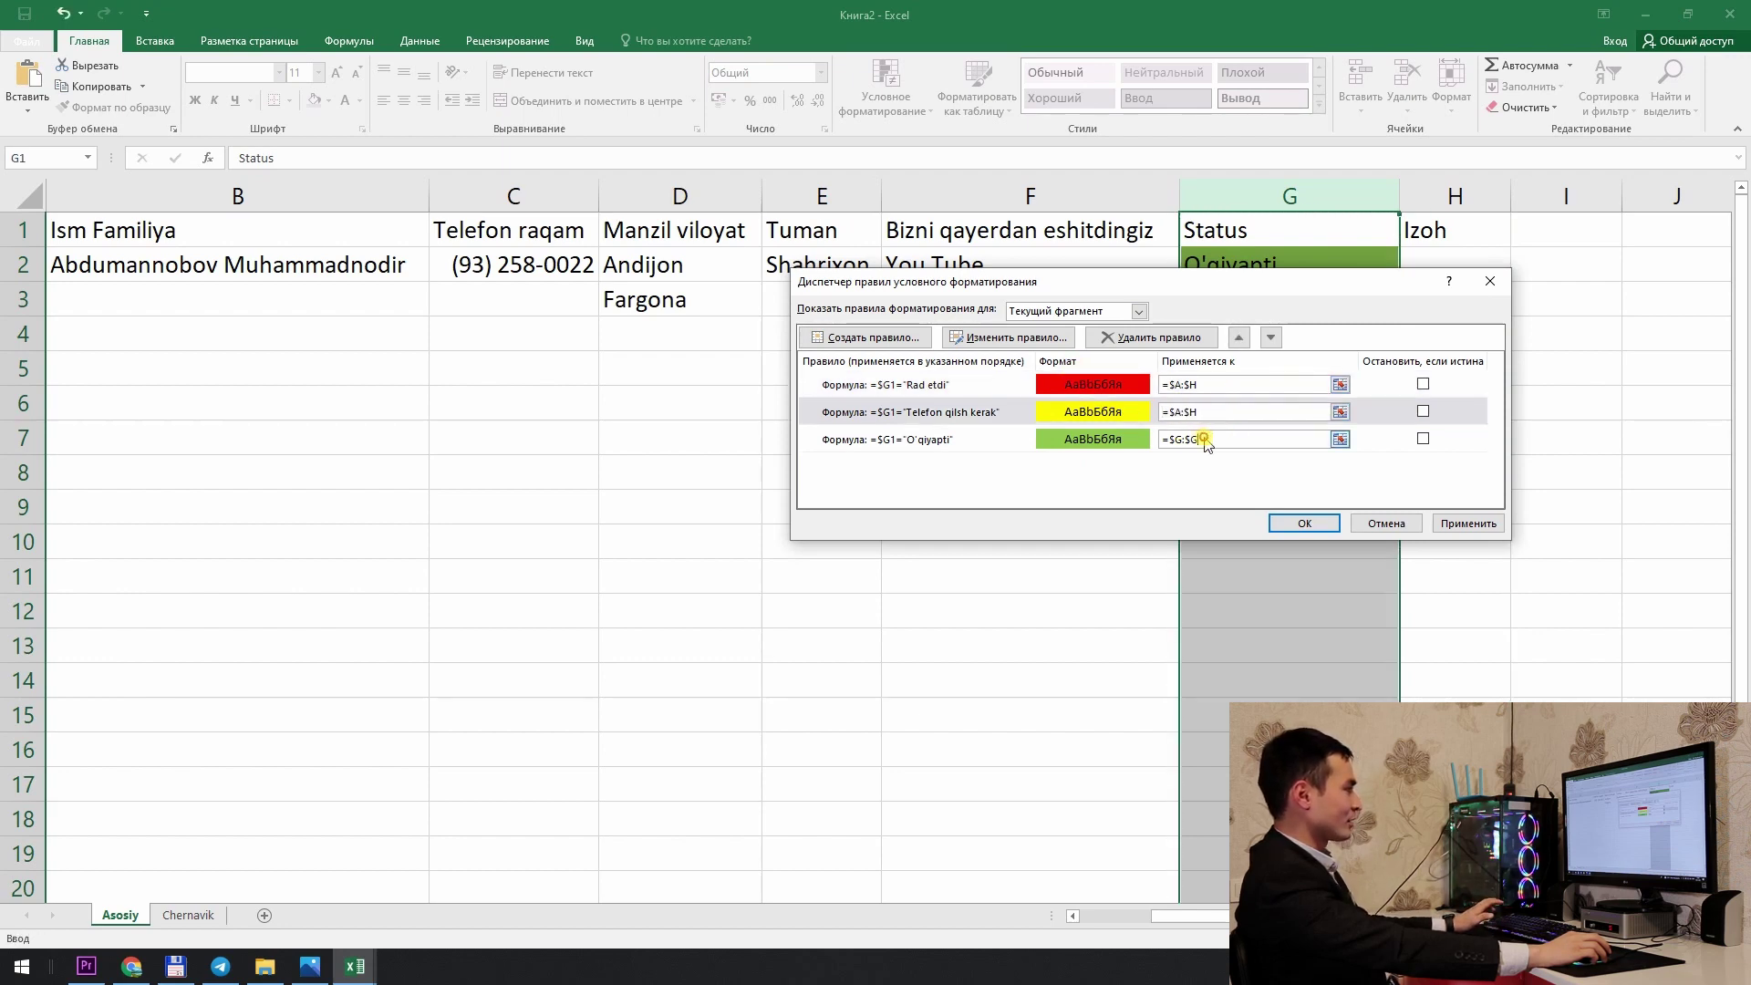
{"action": "left_click", "coordinate": [1206, 438]}
{"action": "key", "text": "ctrl+v"}
{"action": "left_click", "coordinate": [1299, 523]}
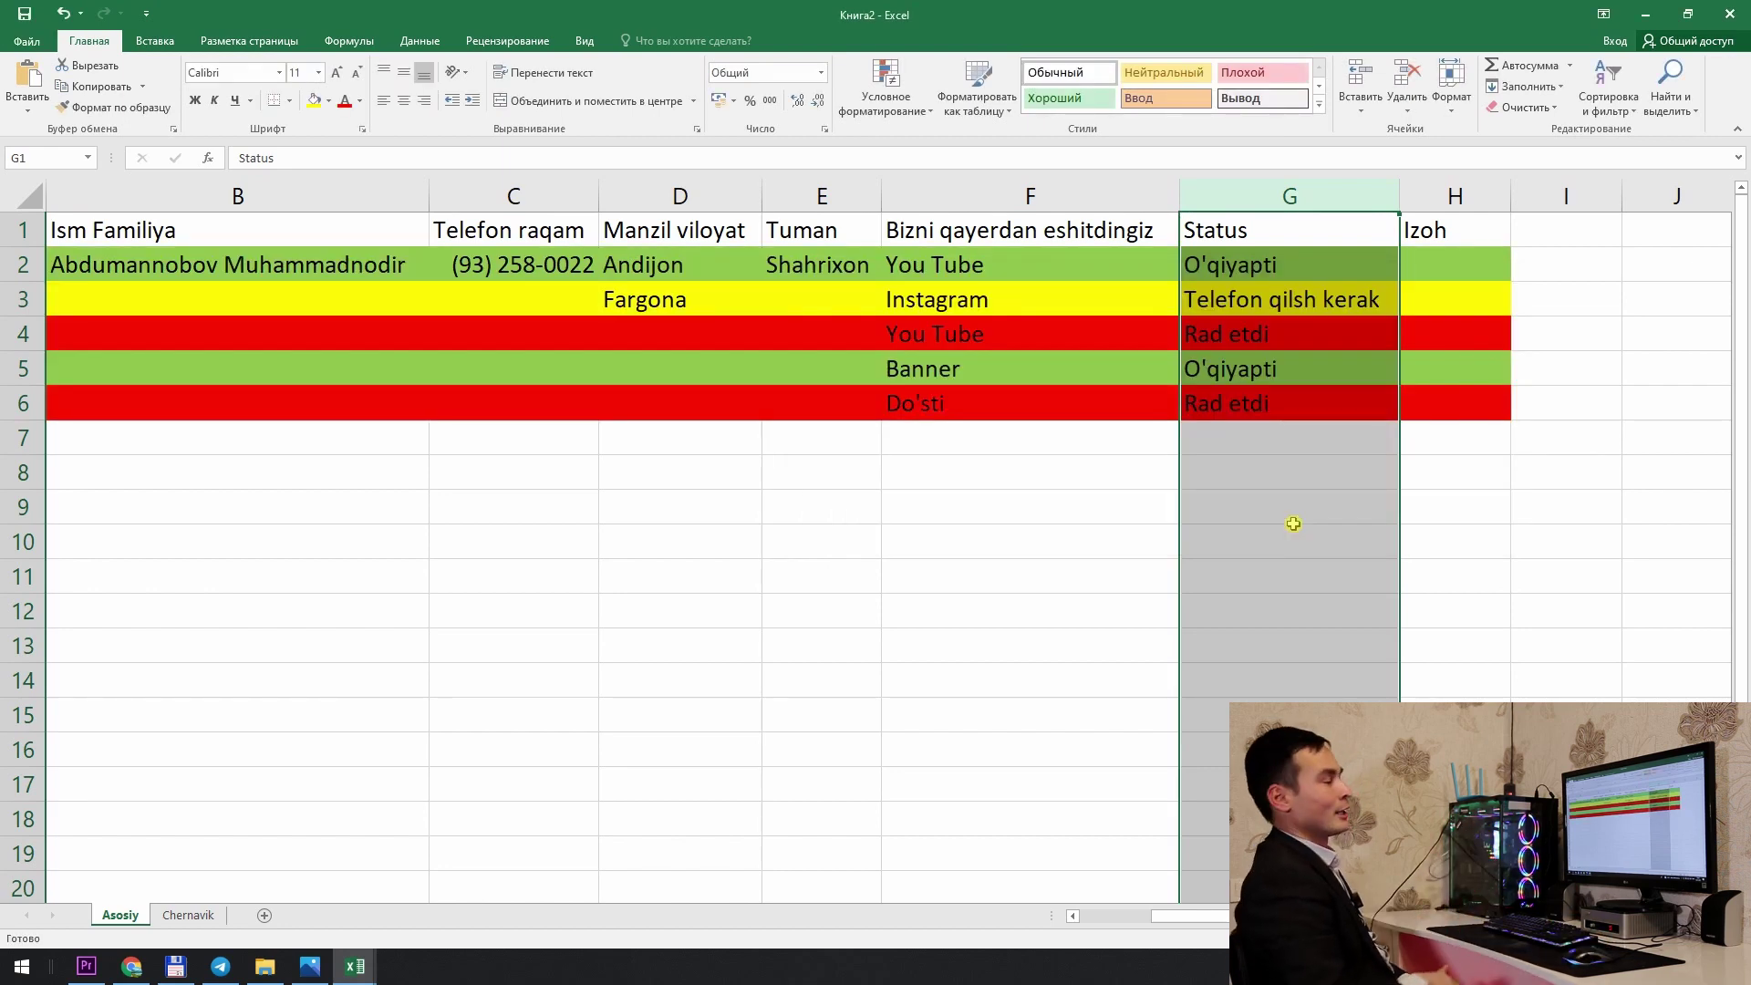
Step: Delete the test entries in C3:G7
{"action": "left_click", "coordinate": [678, 394]}
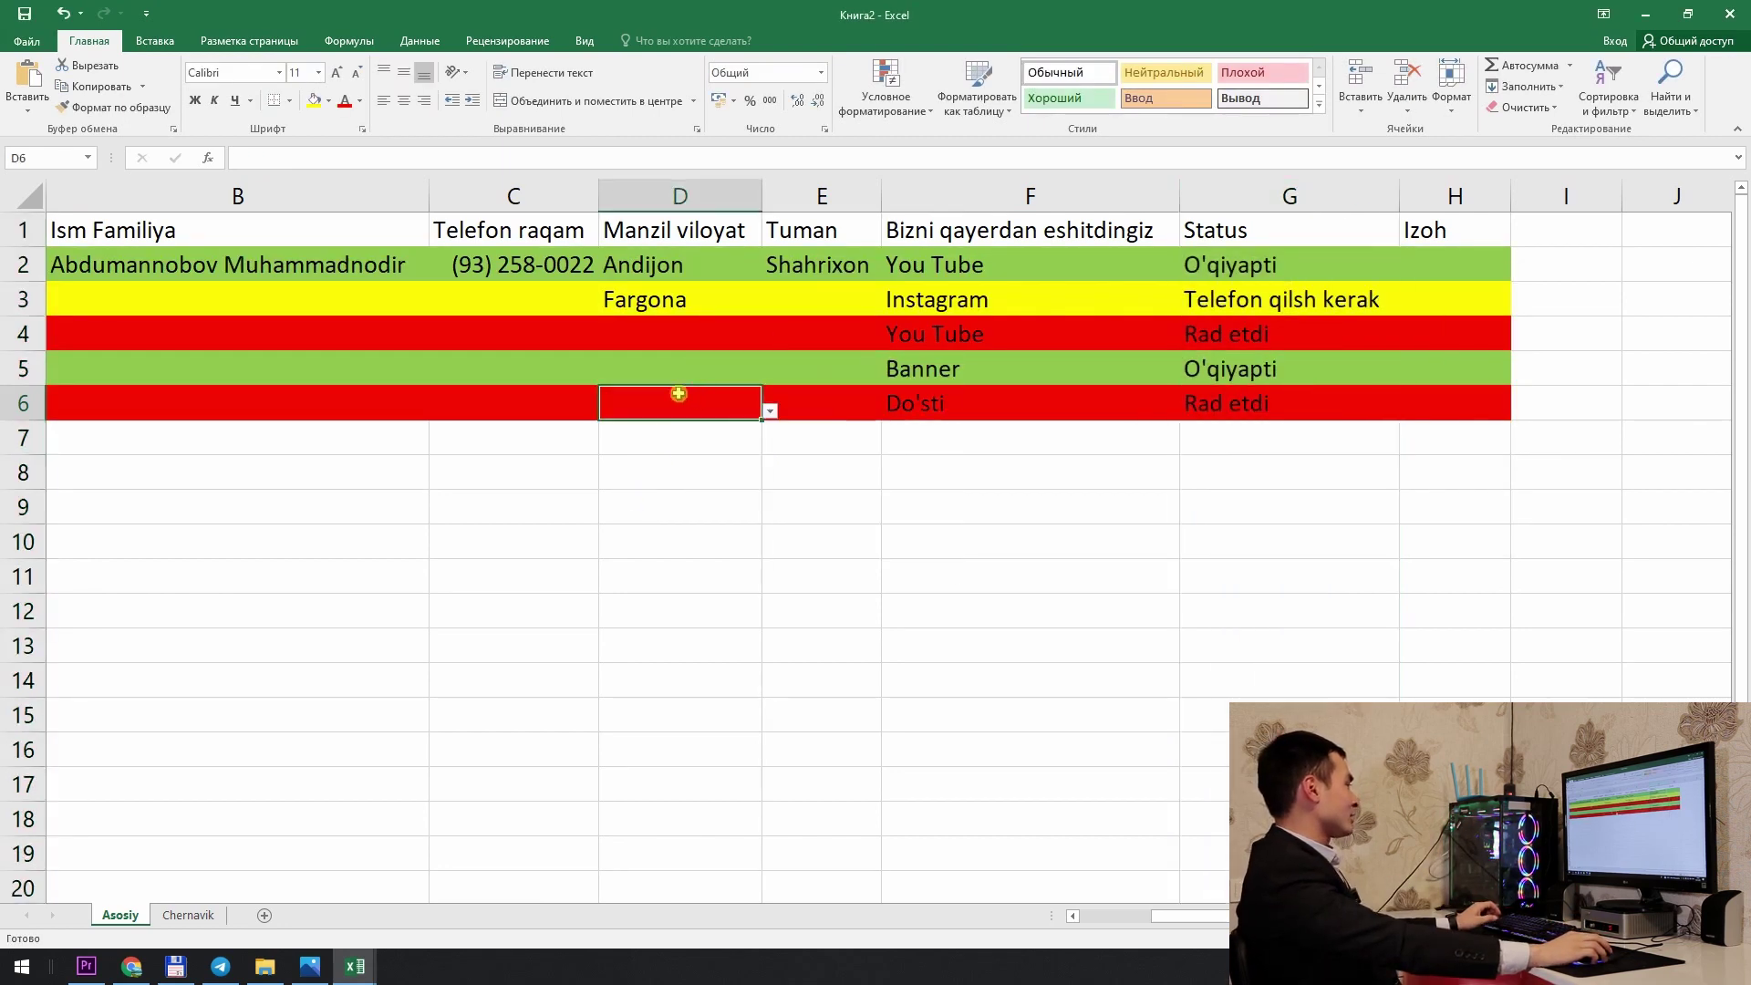
{"action": "left_click", "coordinate": [310, 296]}
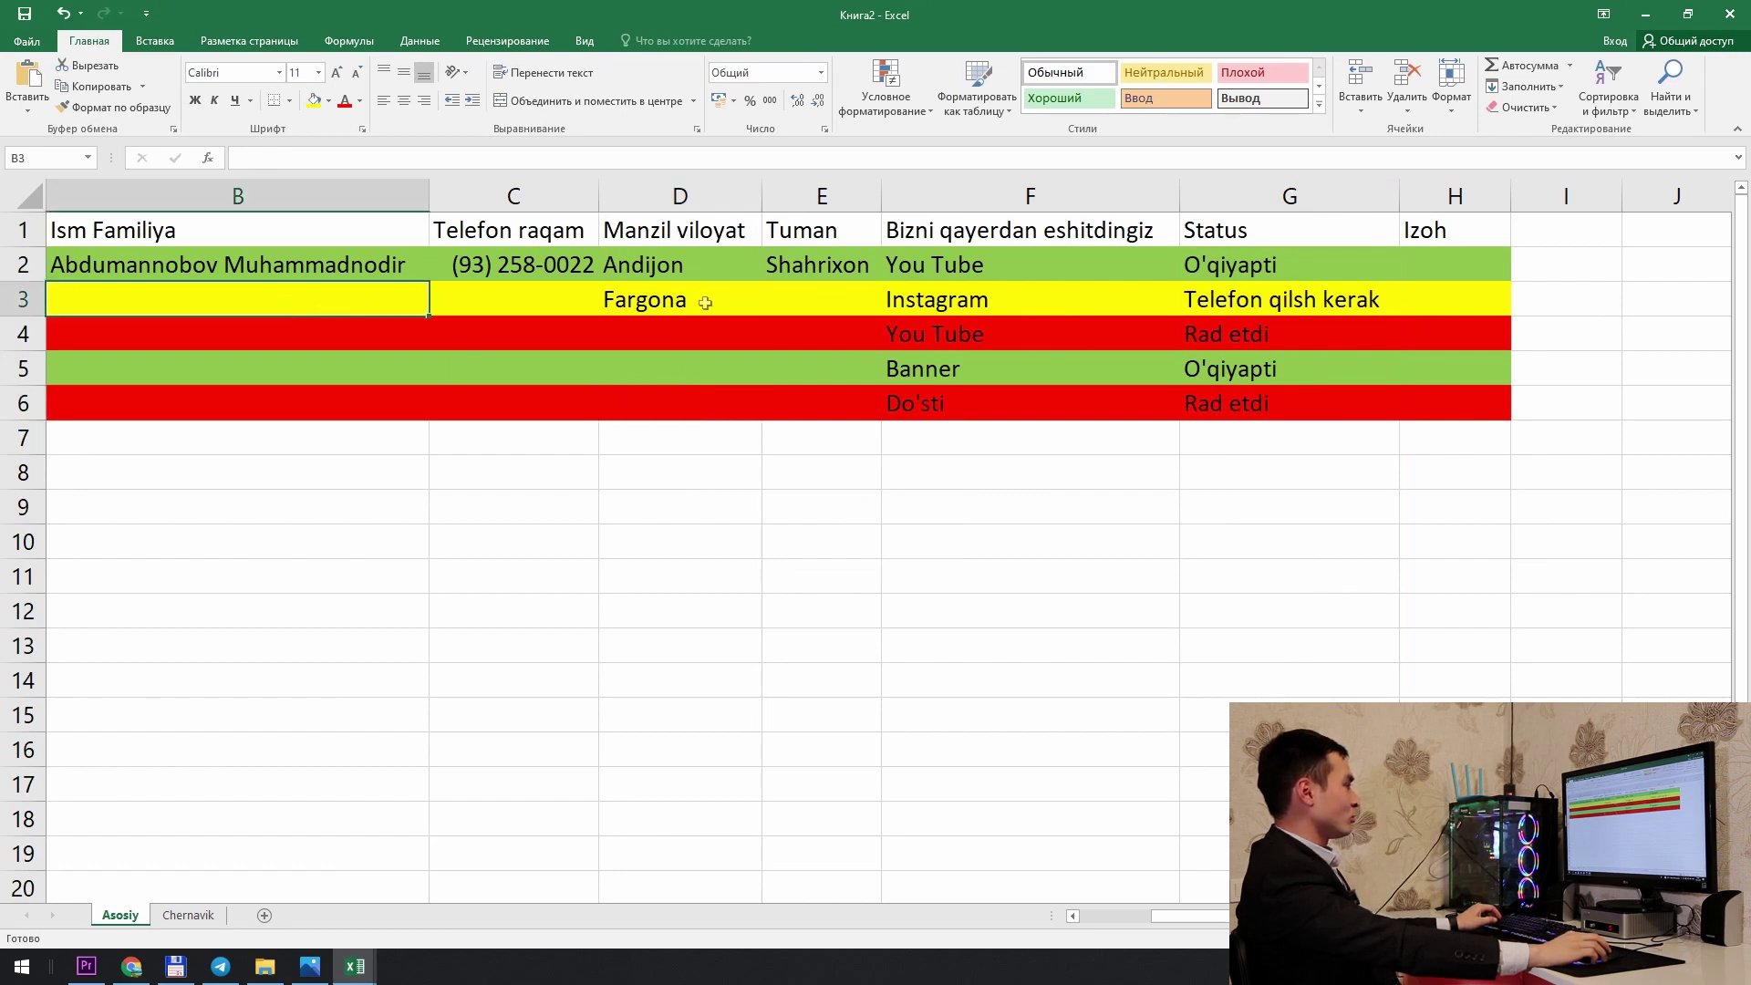
{"action": "left_click_drag", "start_coordinate": [584, 301], "coordinate": [1370, 438]}
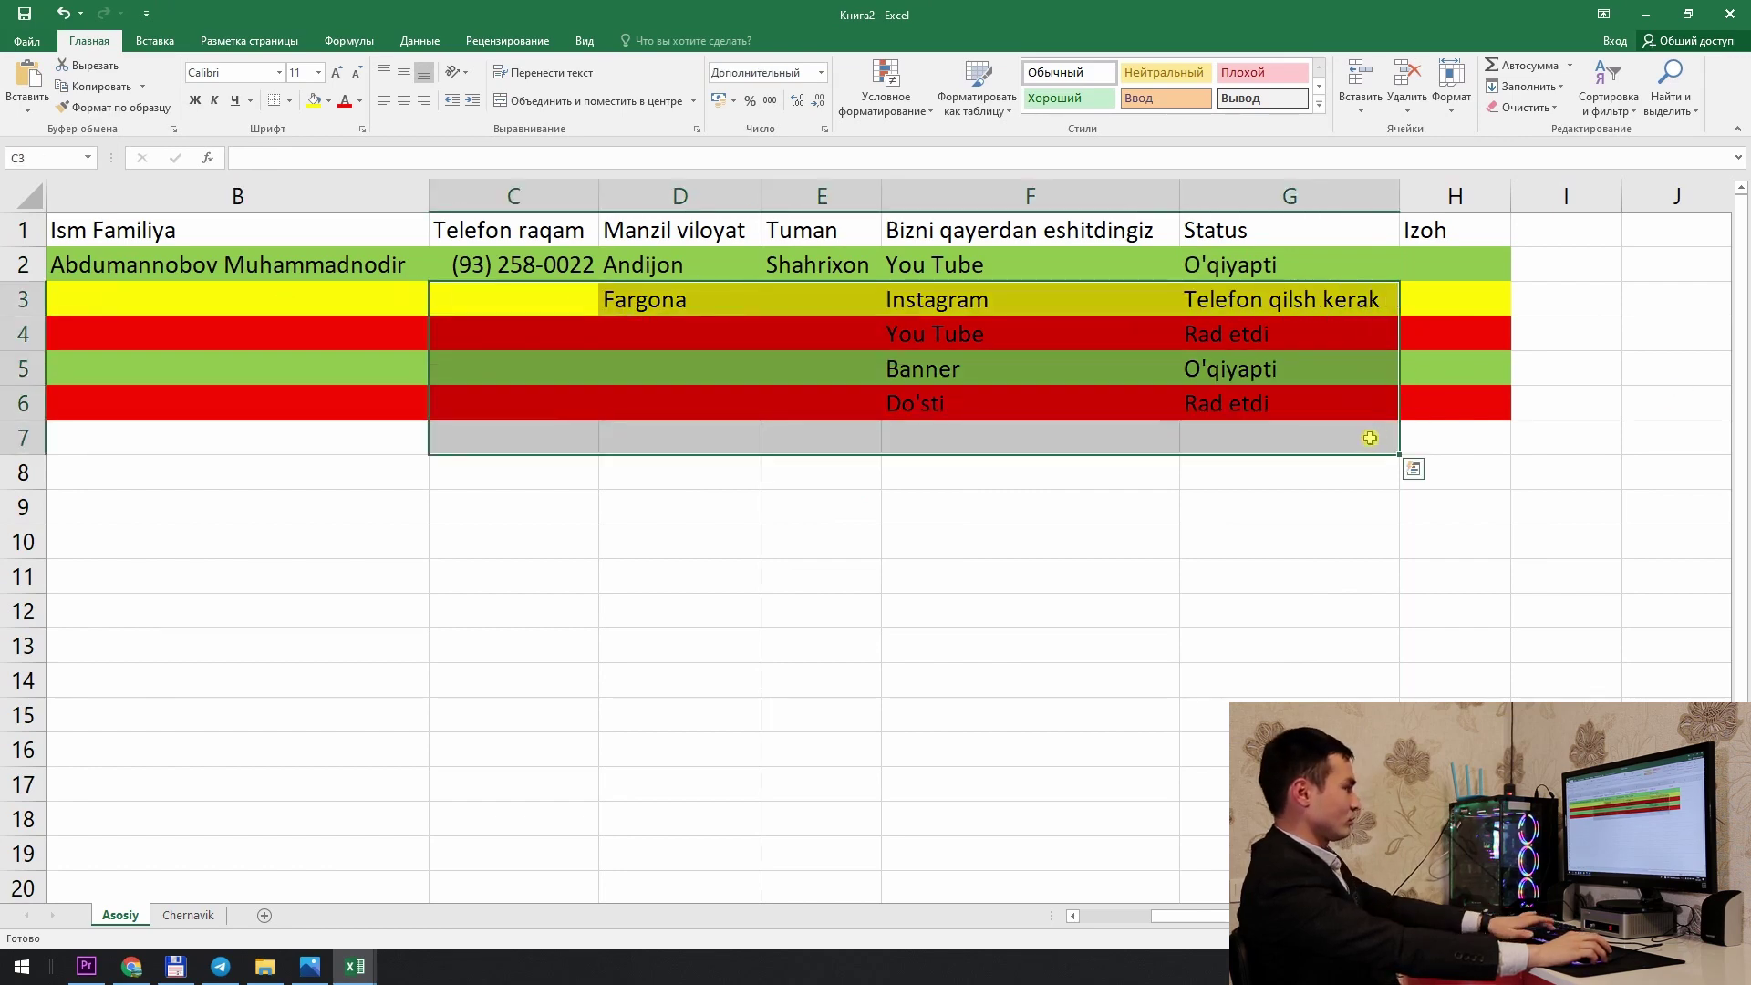
{"action": "key", "text": "Delete"}
{"action": "left_click", "coordinate": [958, 390]}
Step: Select the data range B1:H14 with Ctrl+A from inside the data
{"action": "left_click", "coordinate": [313, 240]}
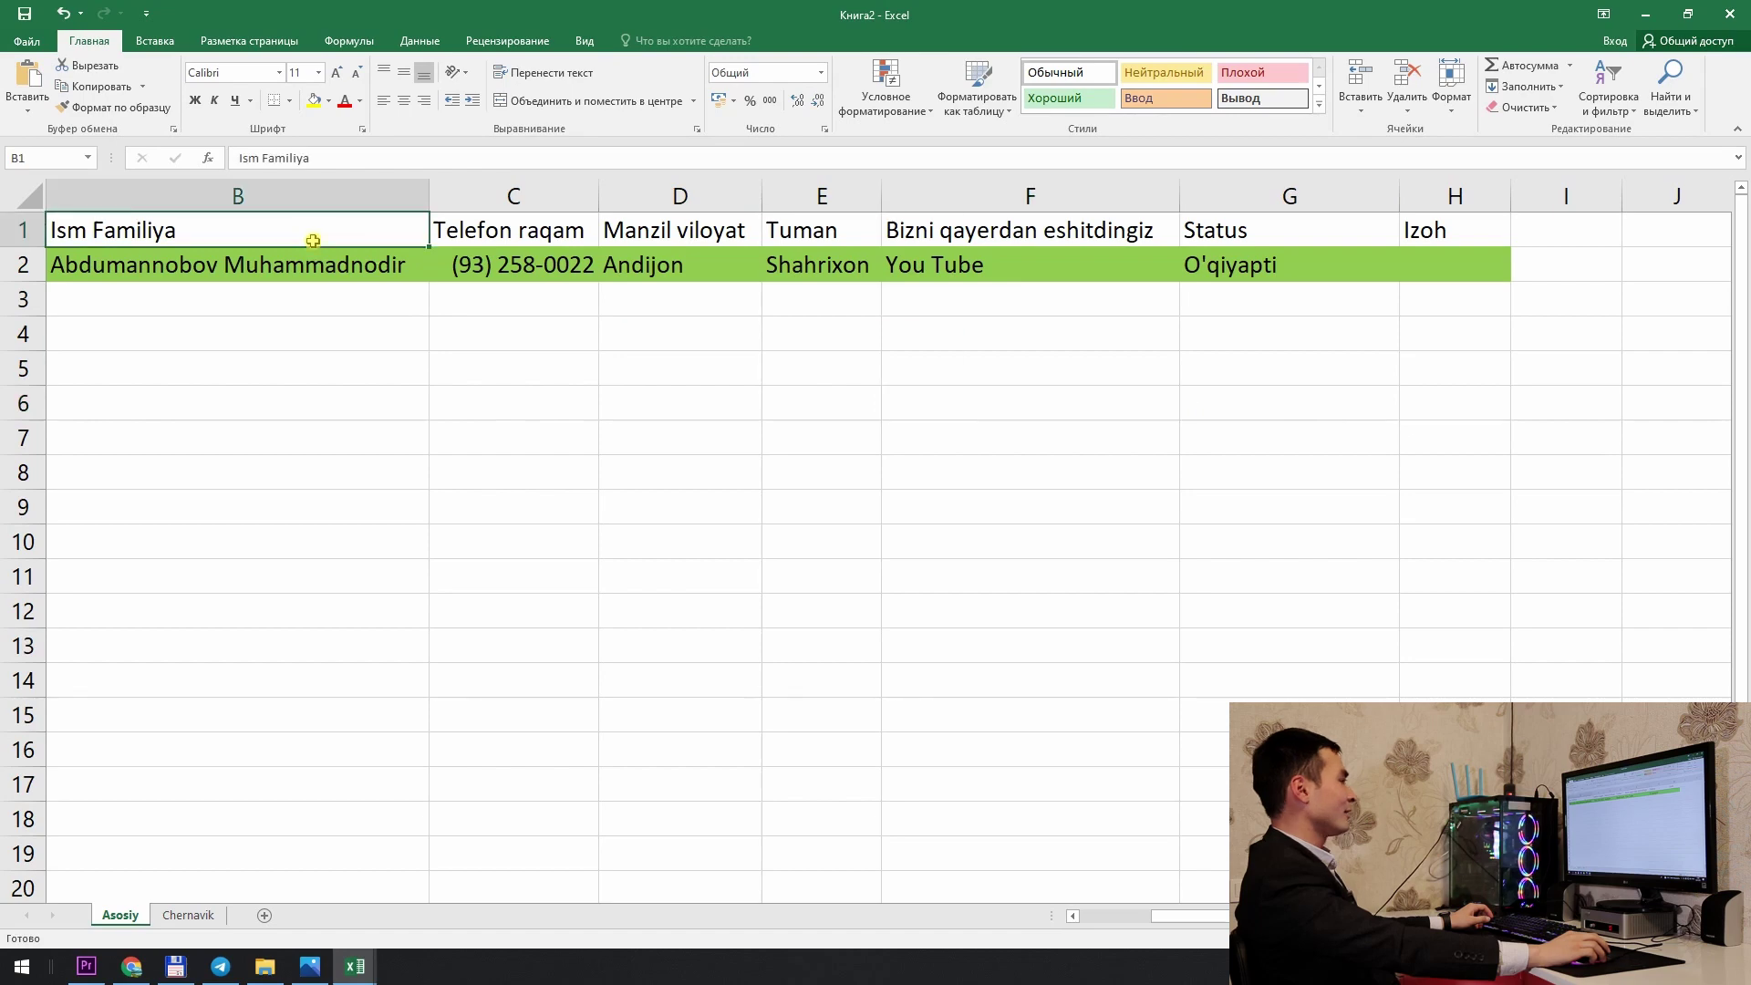
{"action": "key", "text": "ctrl+a"}
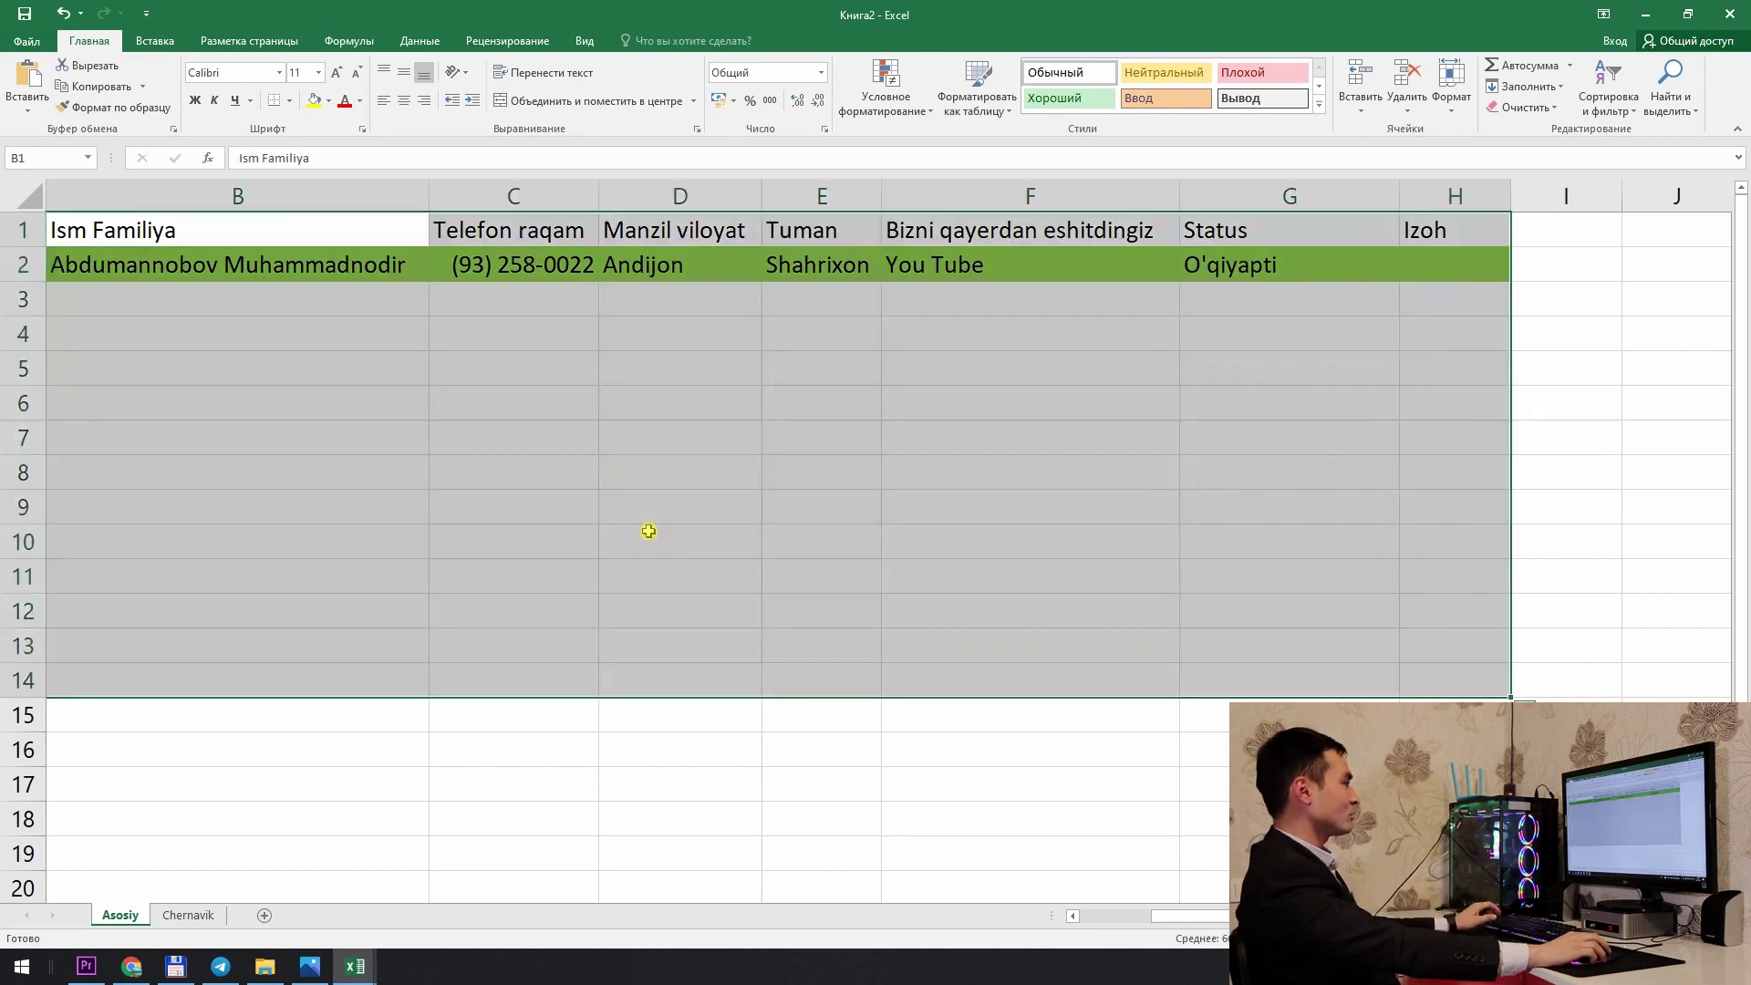
{"action": "key", "text": "ctrl+a"}
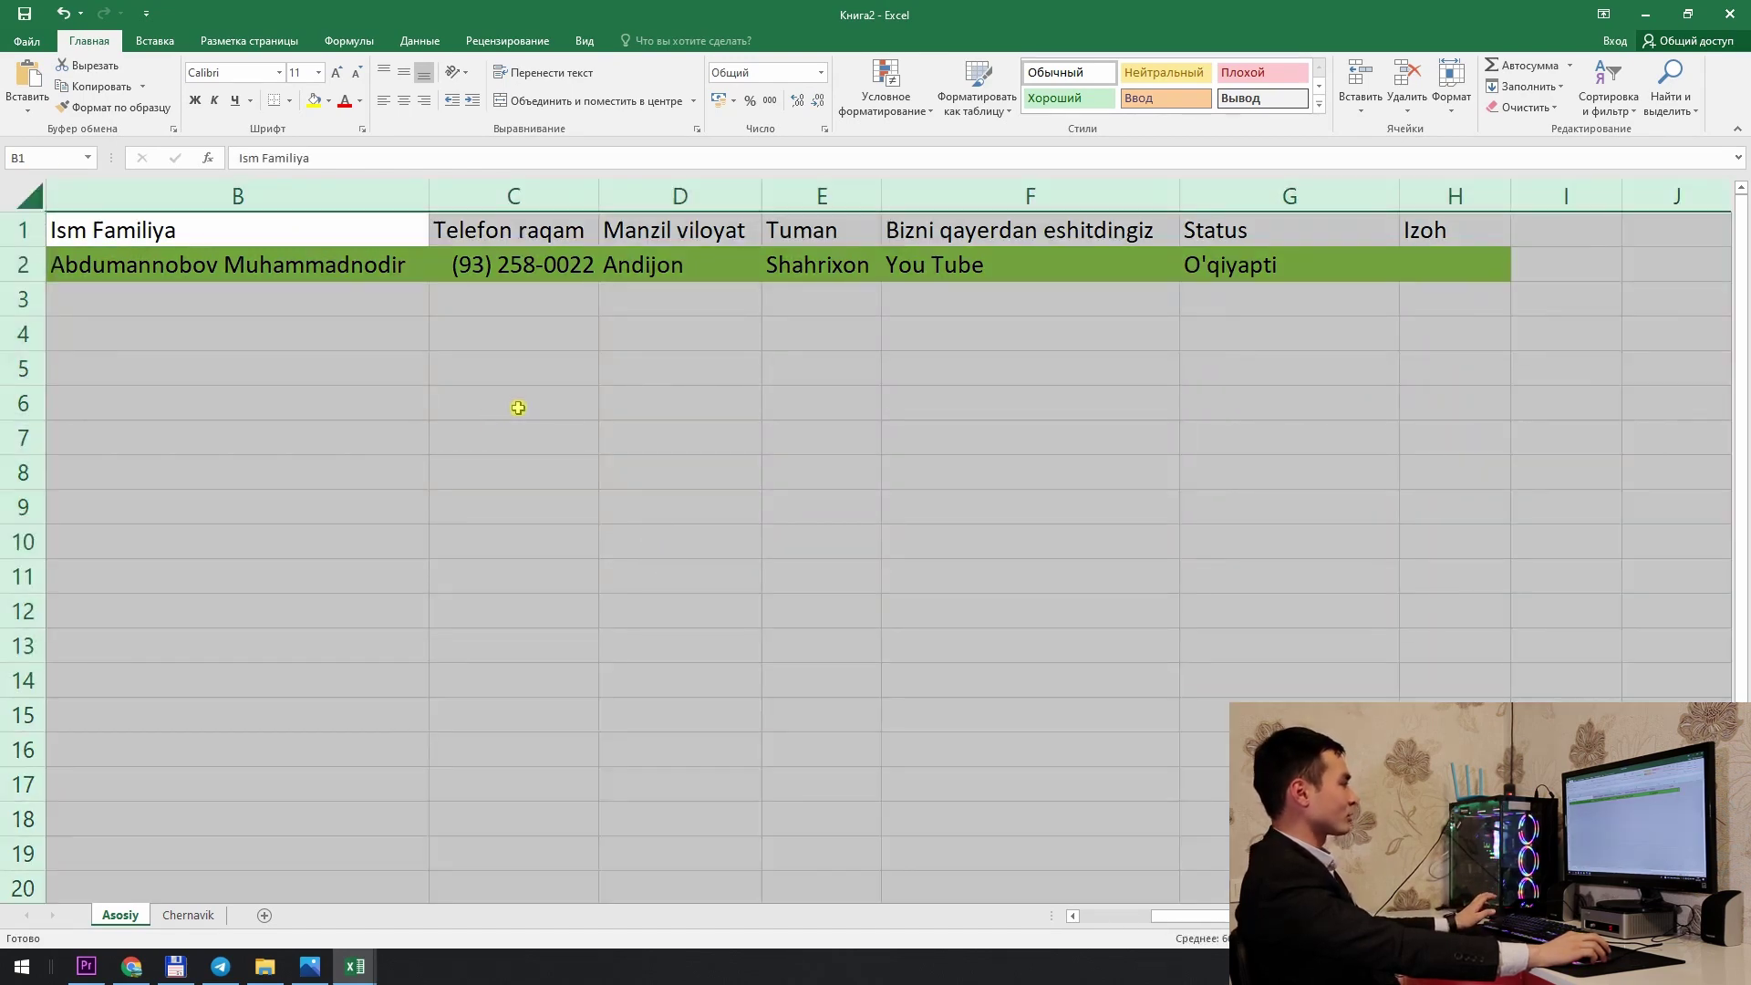
{"action": "left_click", "coordinate": [640, 424]}
{"action": "key", "text": "ctrl+a"}
{"action": "left_click", "coordinate": [449, 365]}
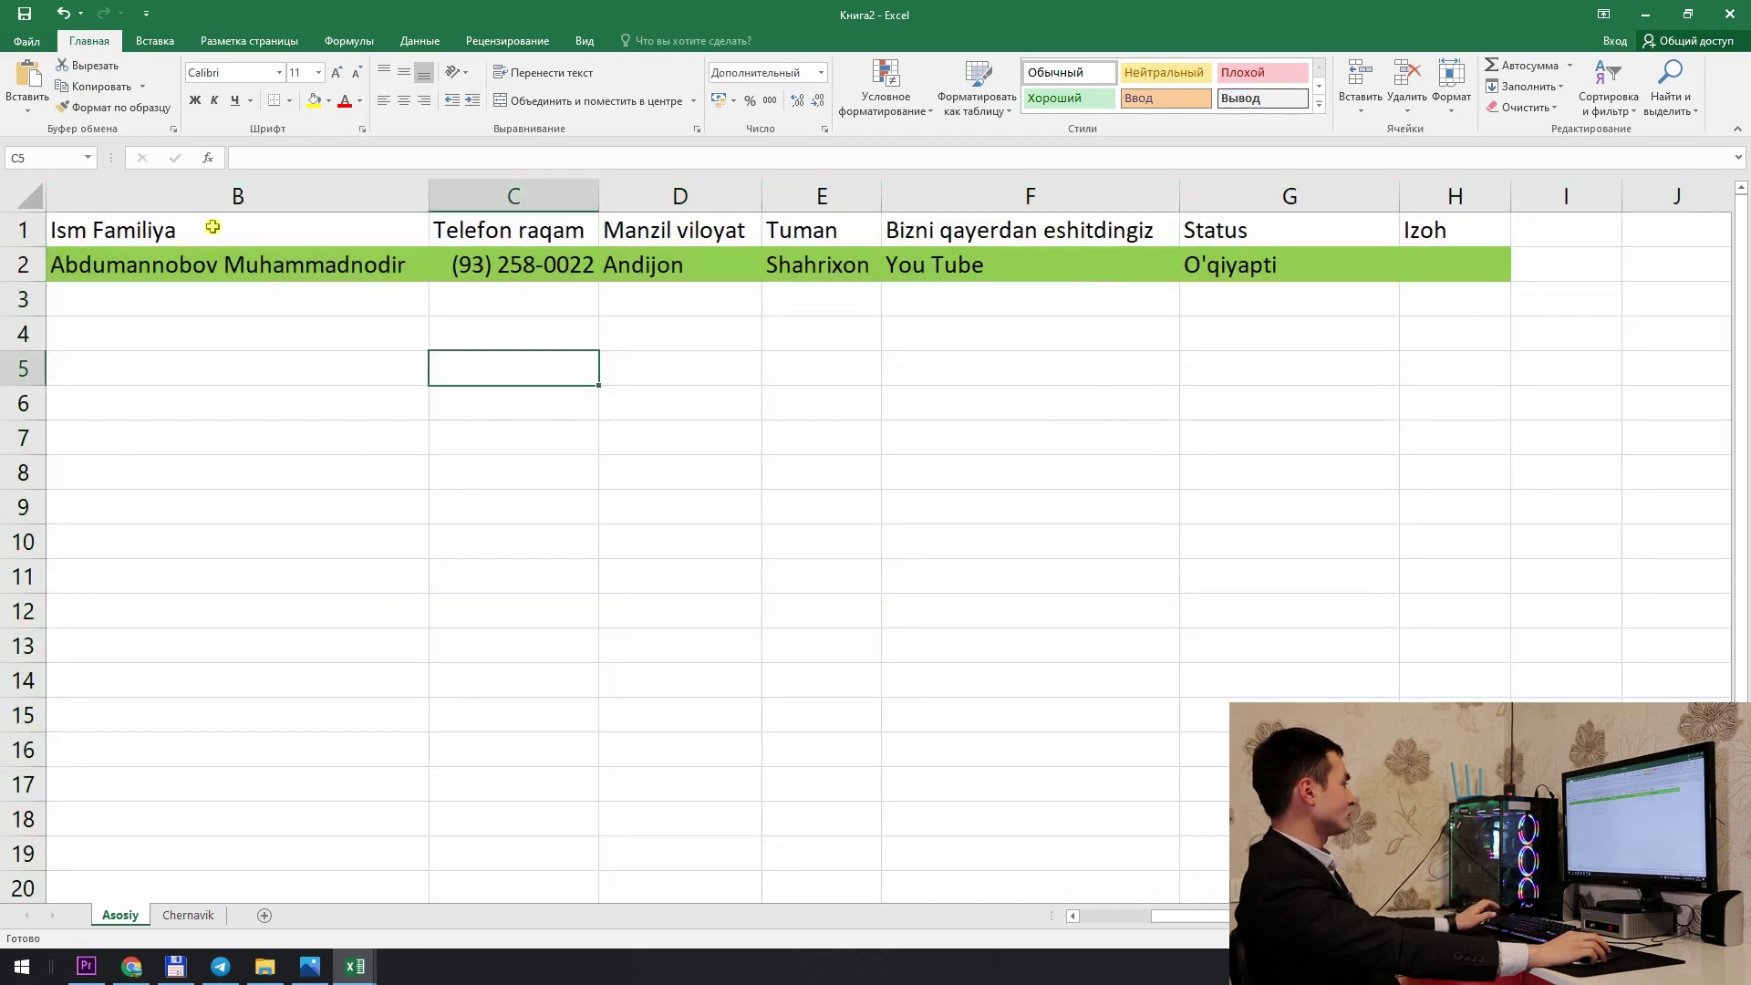
{"action": "left_click", "coordinate": [251, 276]}
{"action": "key", "text": "ctrl+a"}
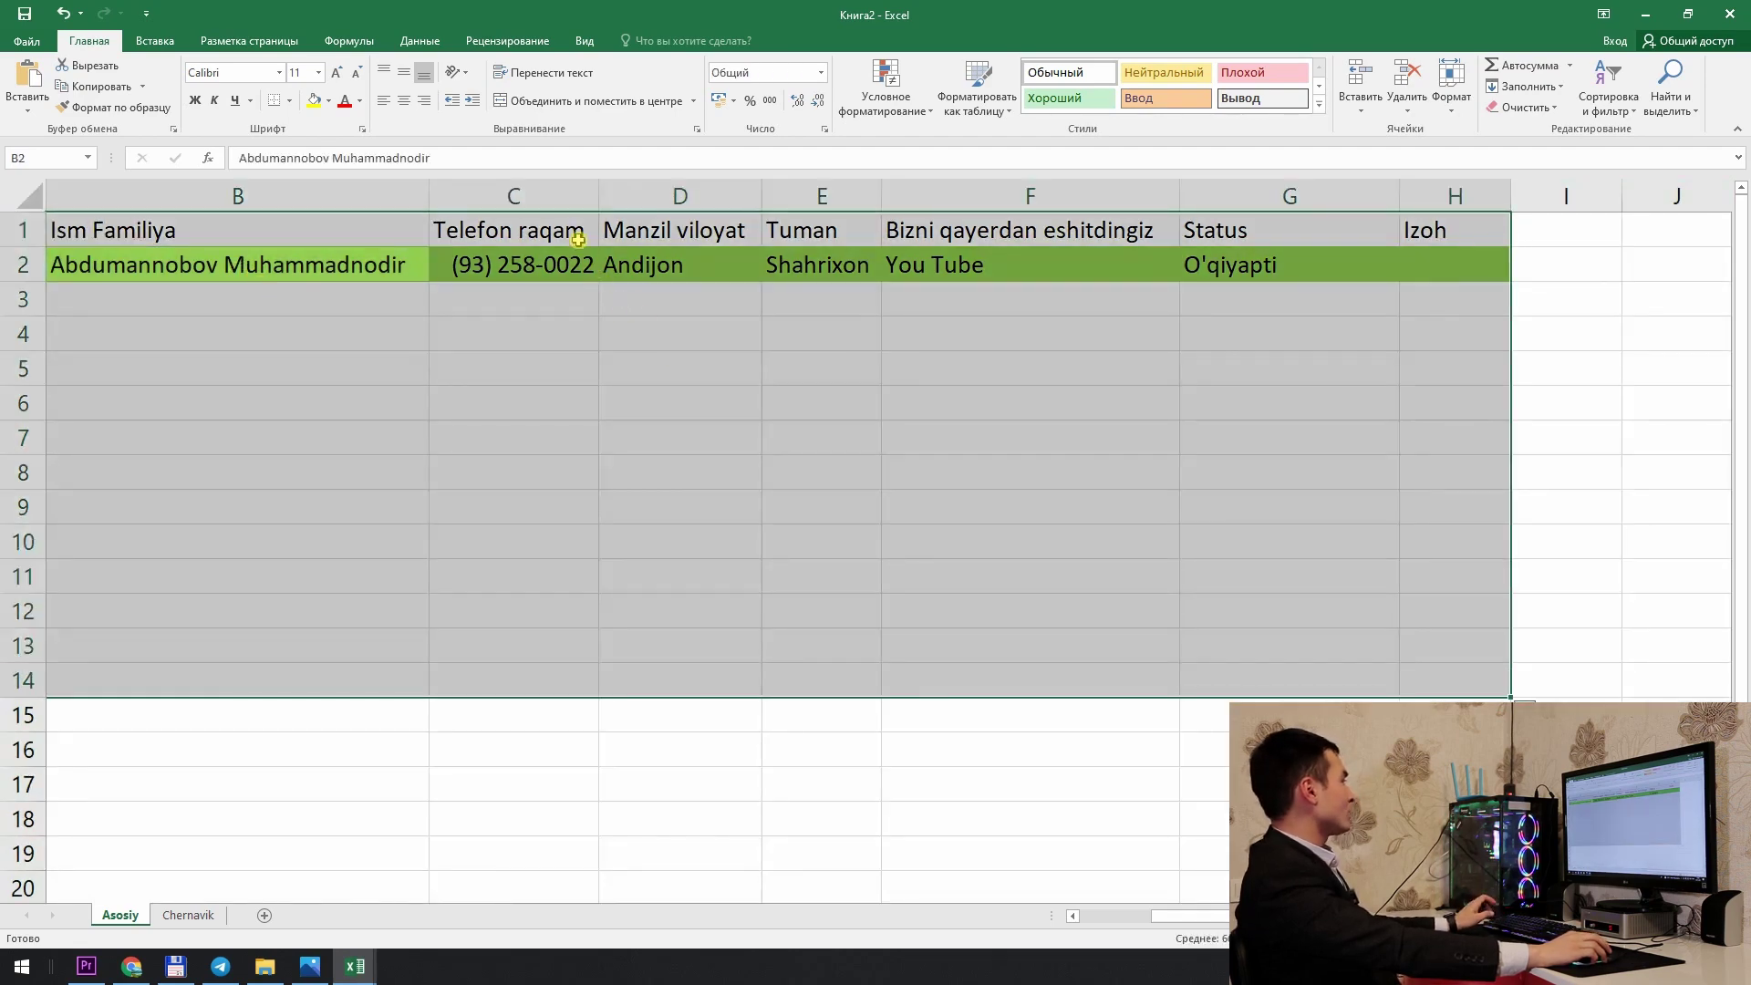
Step: Insert a table over A1:H14 with 'My table has headers' ticked
{"action": "left_click", "coordinate": [167, 82]}
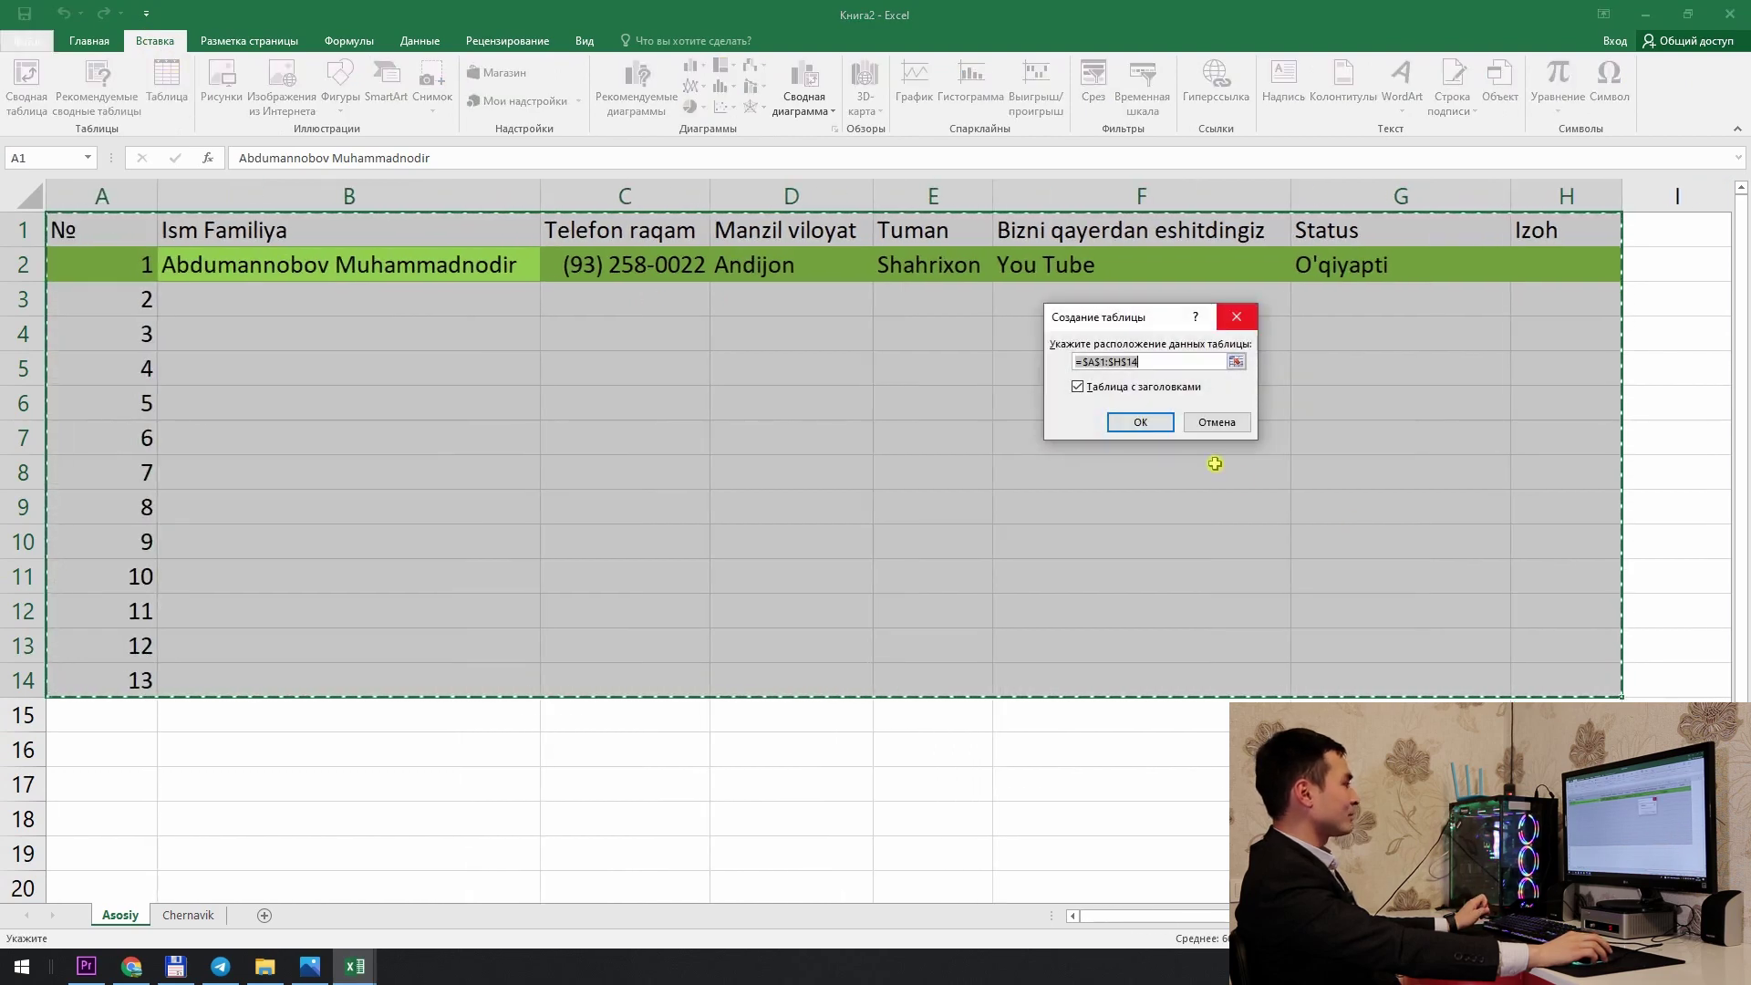
{"action": "left_click", "coordinate": [1086, 389]}
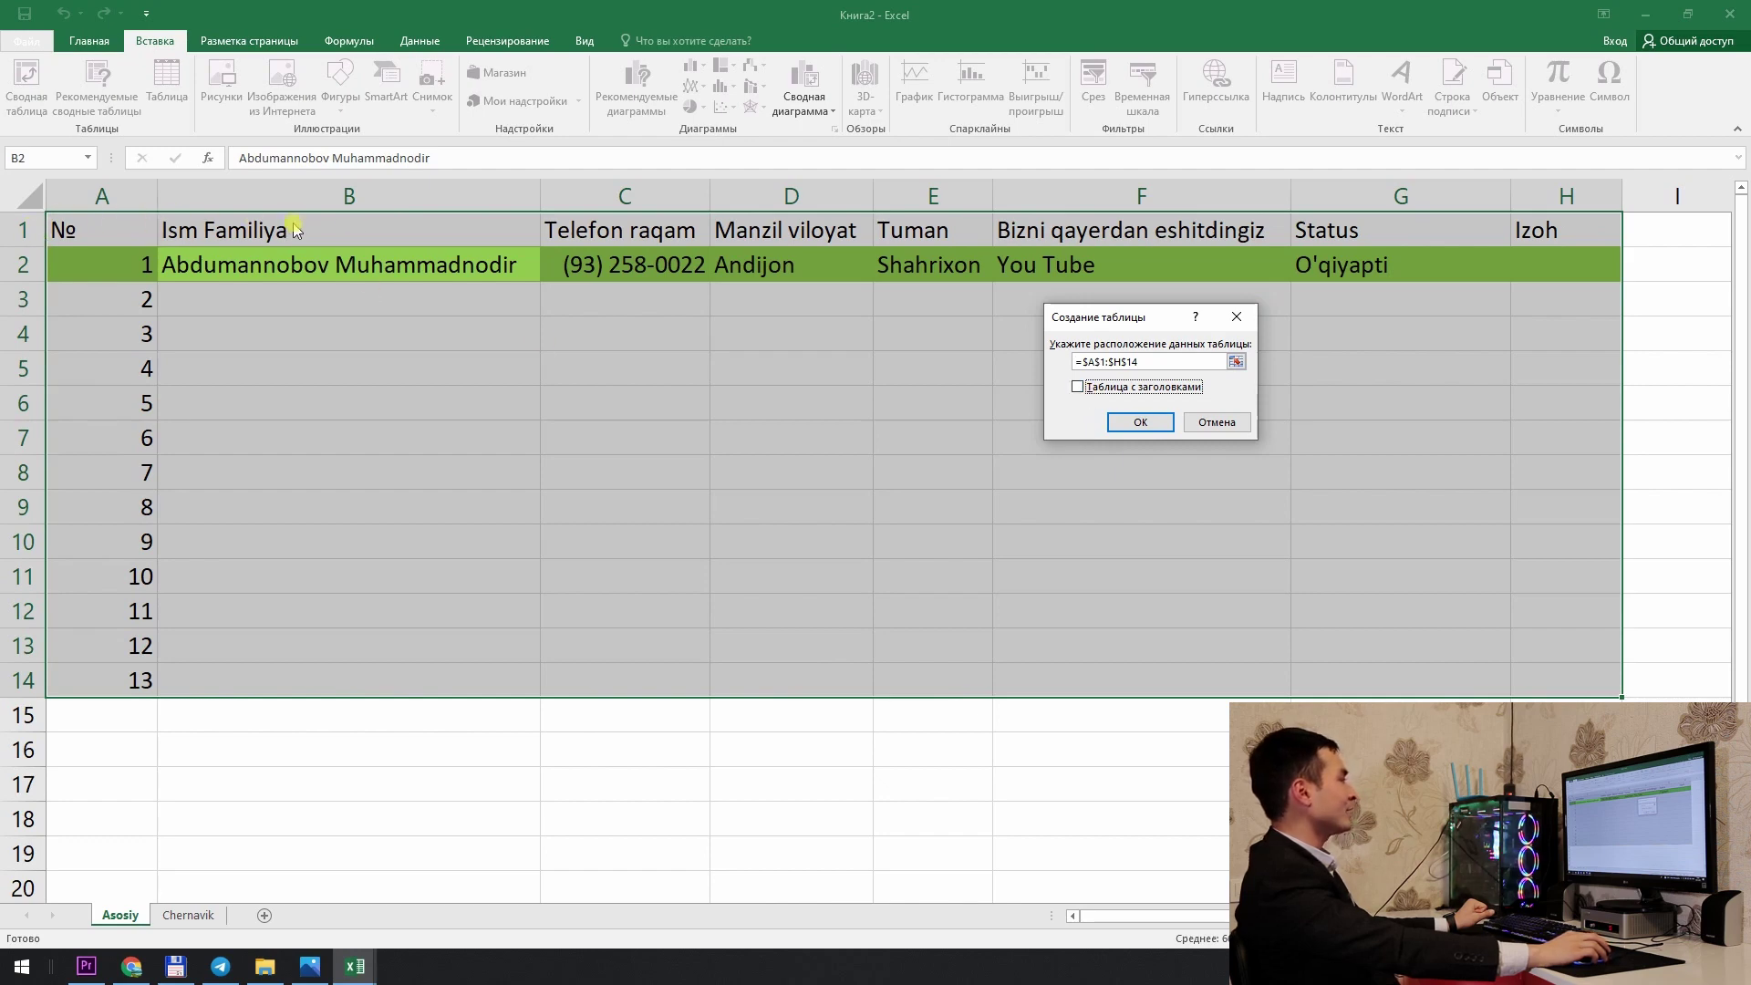
{"action": "left_click", "coordinate": [1147, 387]}
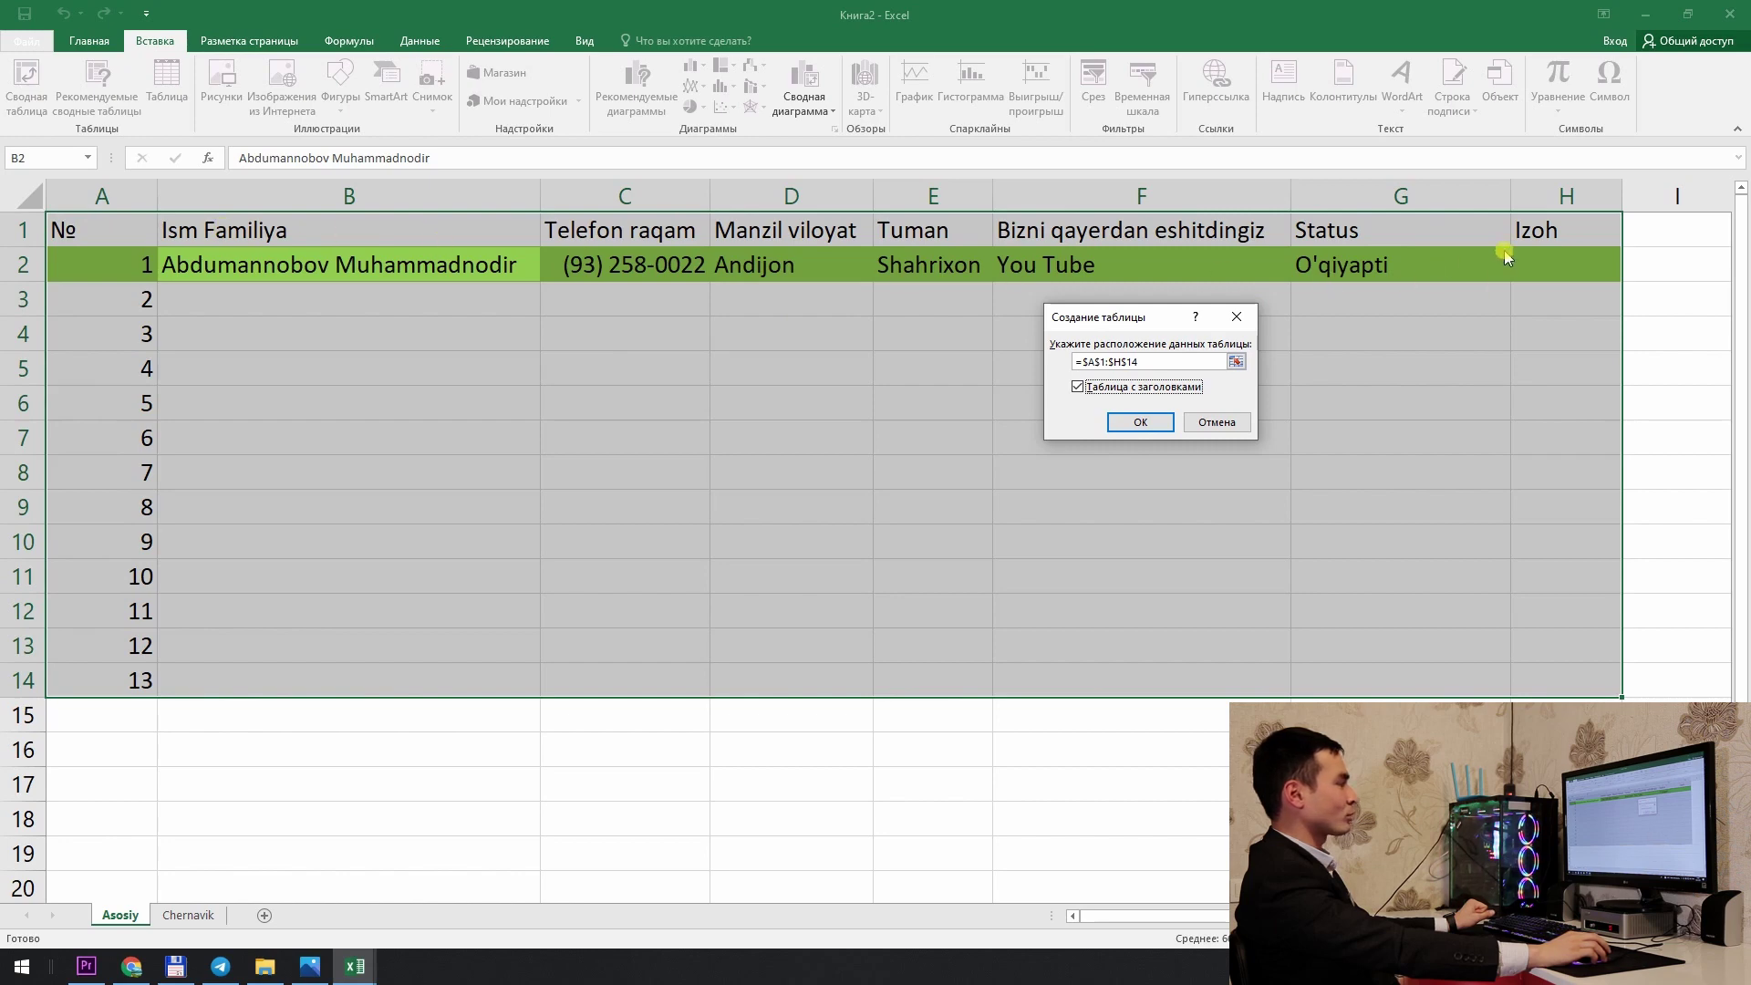
{"action": "left_click", "coordinate": [1131, 423]}
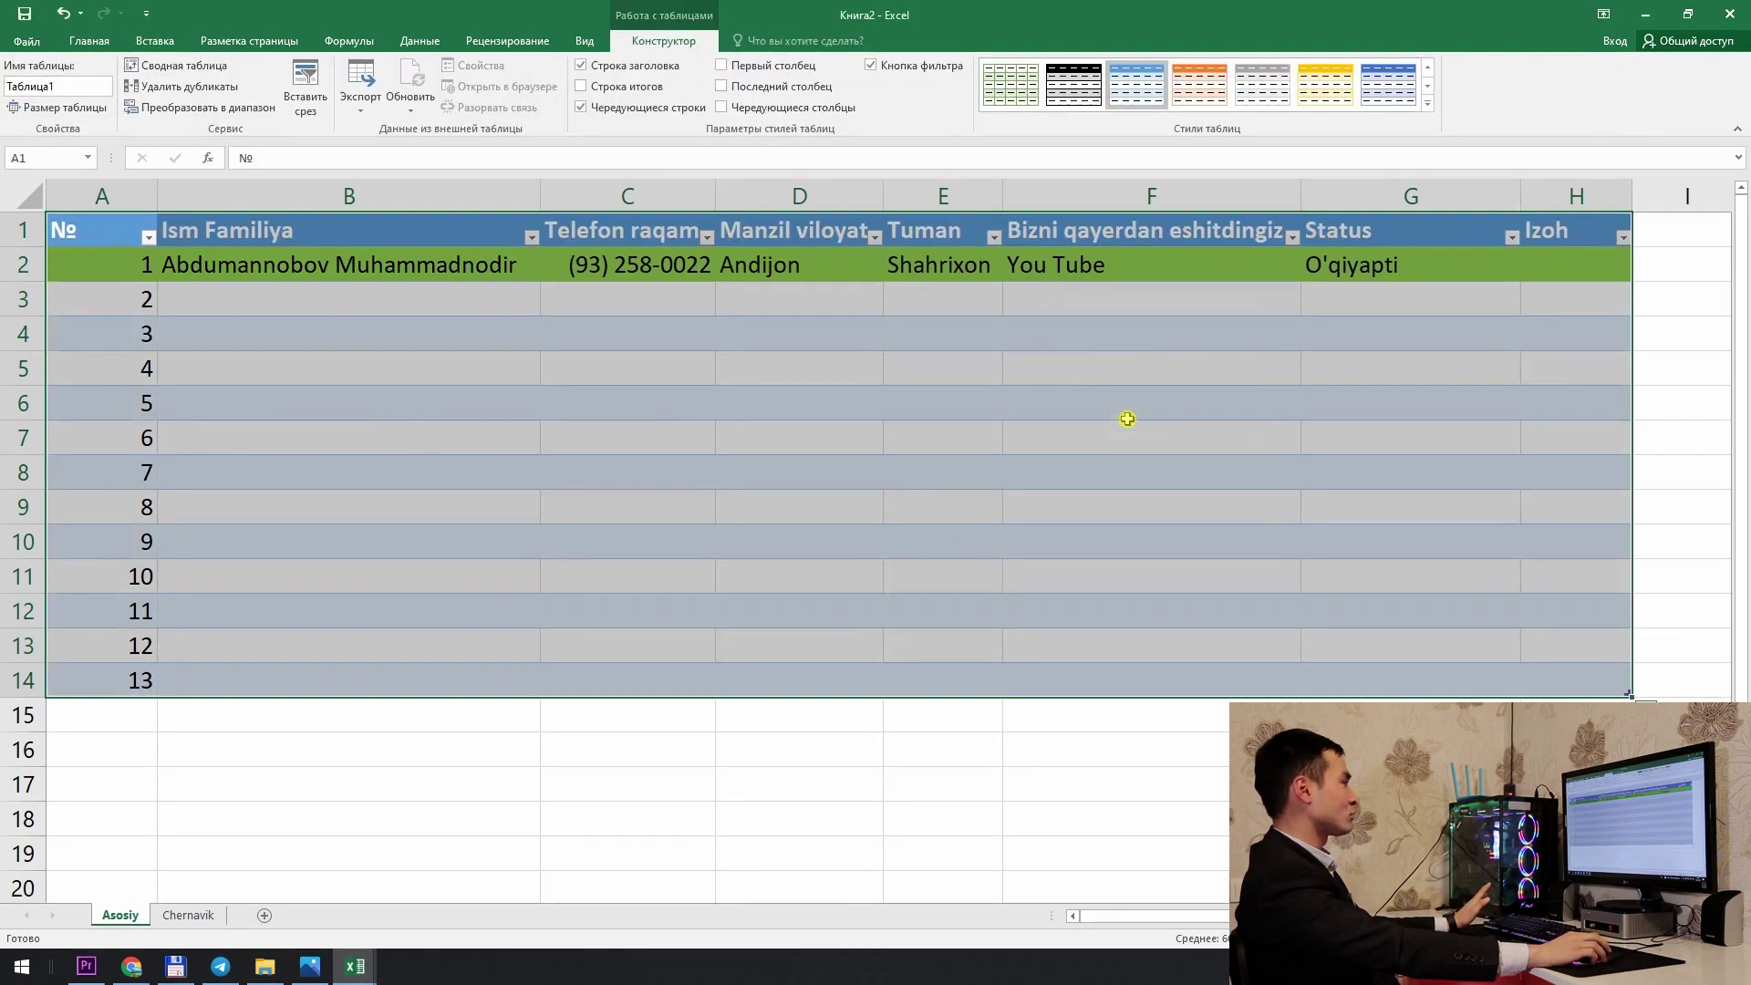
Step: Autofit every column width on the sheet to its contents
{"action": "left_click", "coordinate": [724, 410]}
{"action": "left_click", "coordinate": [39, 194]}
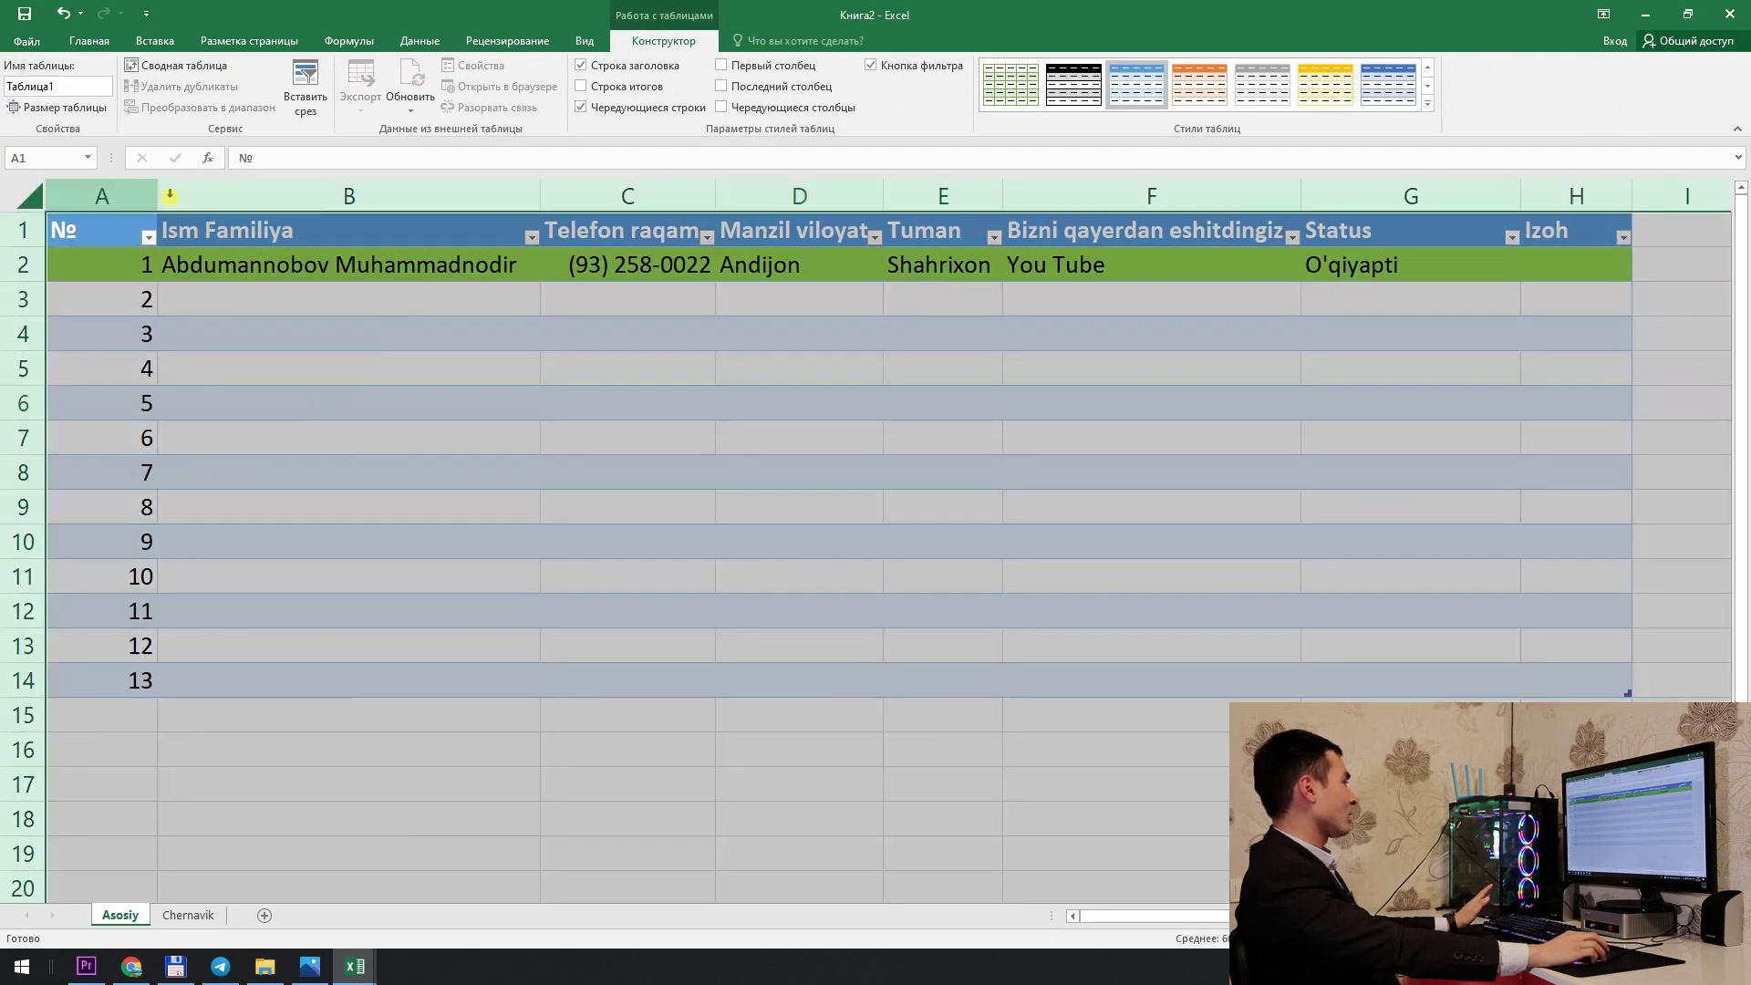
{"action": "double_click", "coordinate": [158, 195]}
{"action": "left_click", "coordinate": [548, 433]}
{"action": "left_click", "coordinate": [1216, 396]}
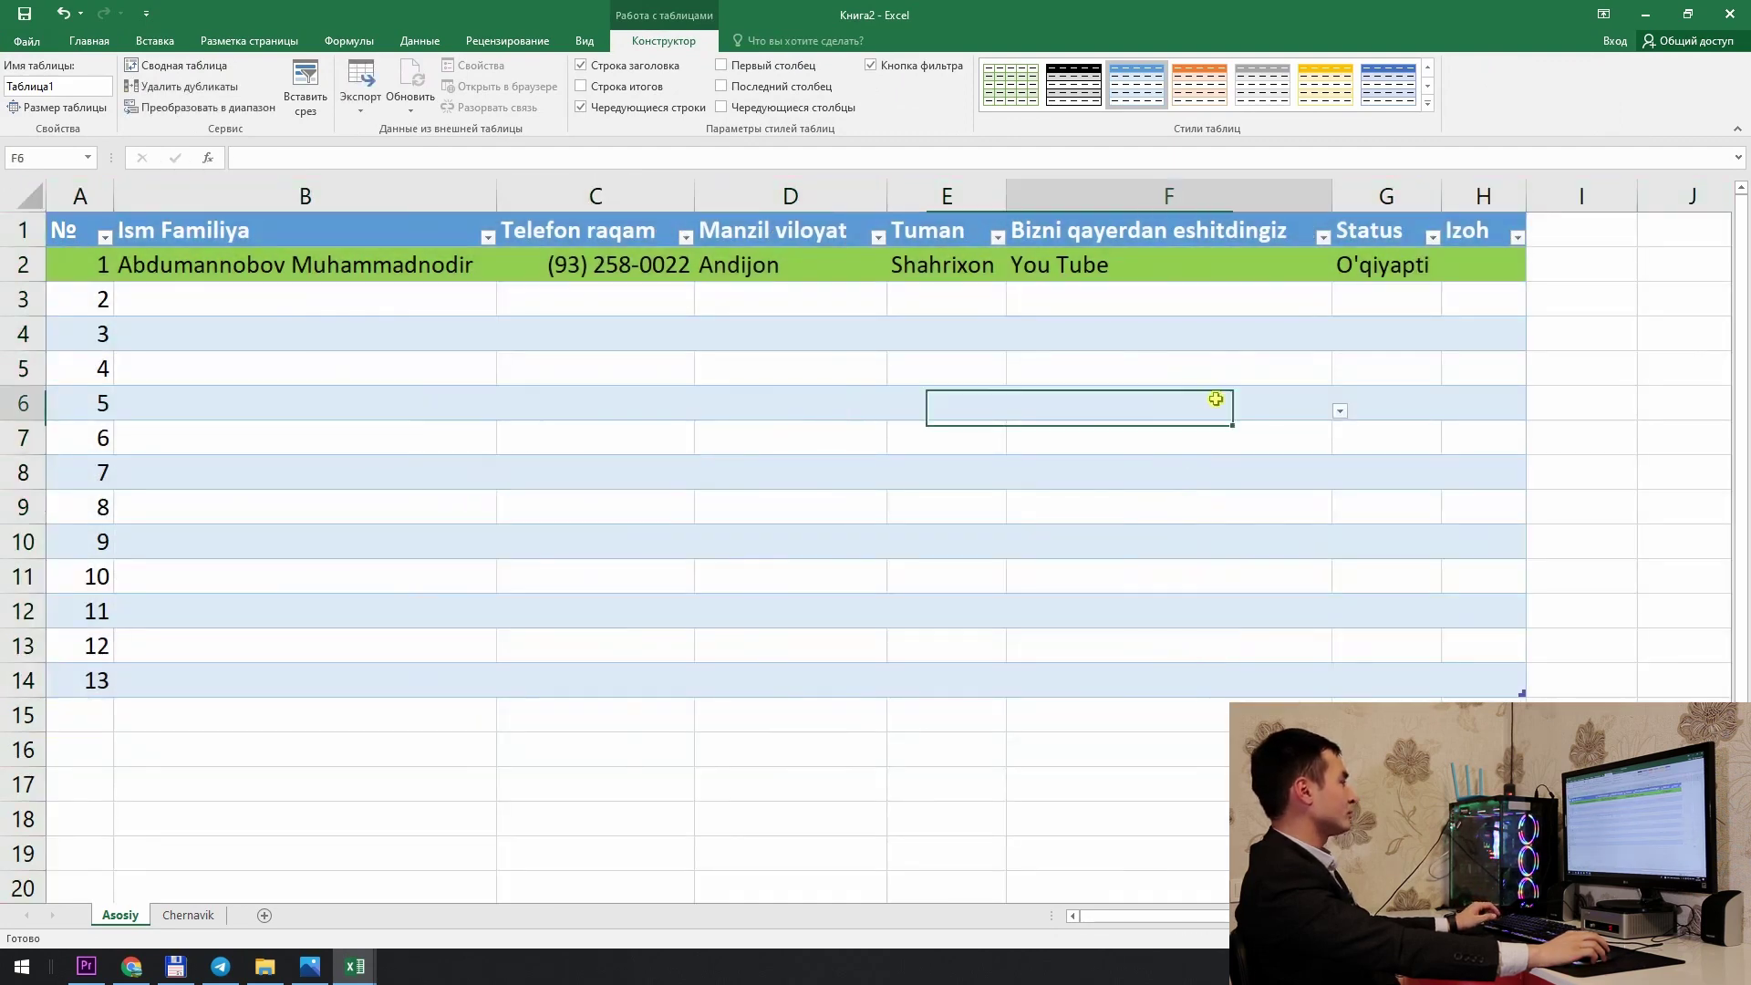
Step: Enter the name O'quvchi 1 in cell B3
{"action": "left_click", "coordinate": [184, 307]}
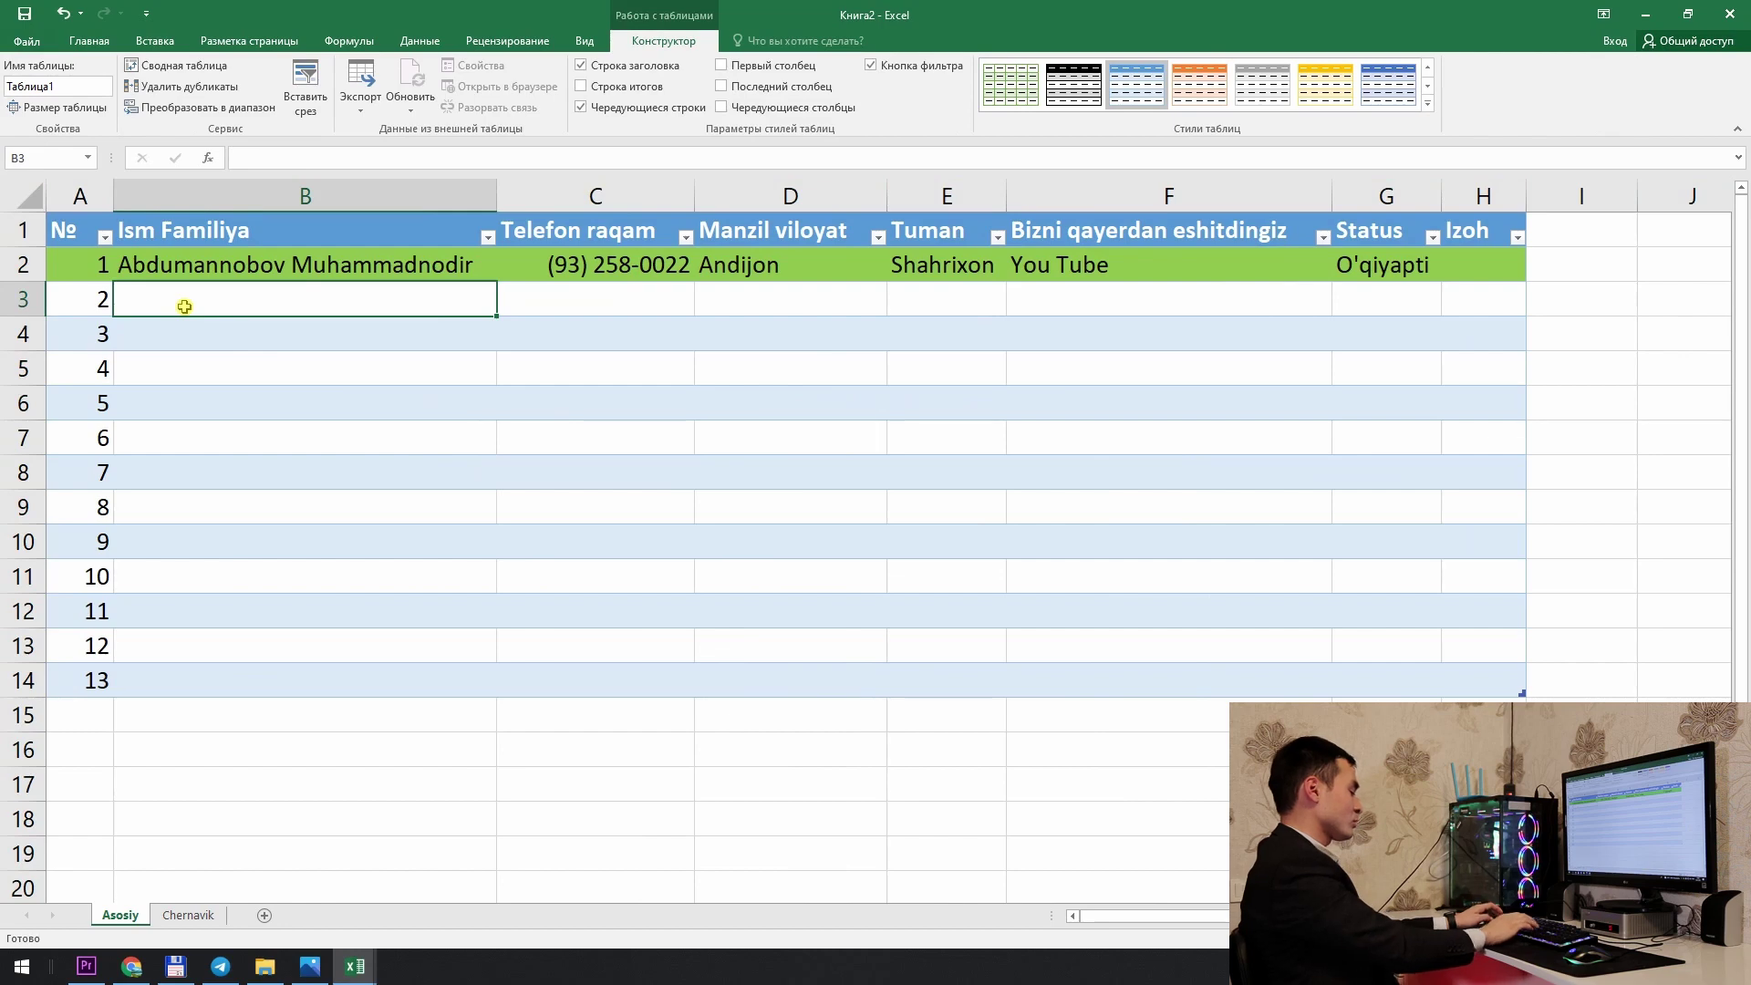
{"action": "type", "text": "O"}
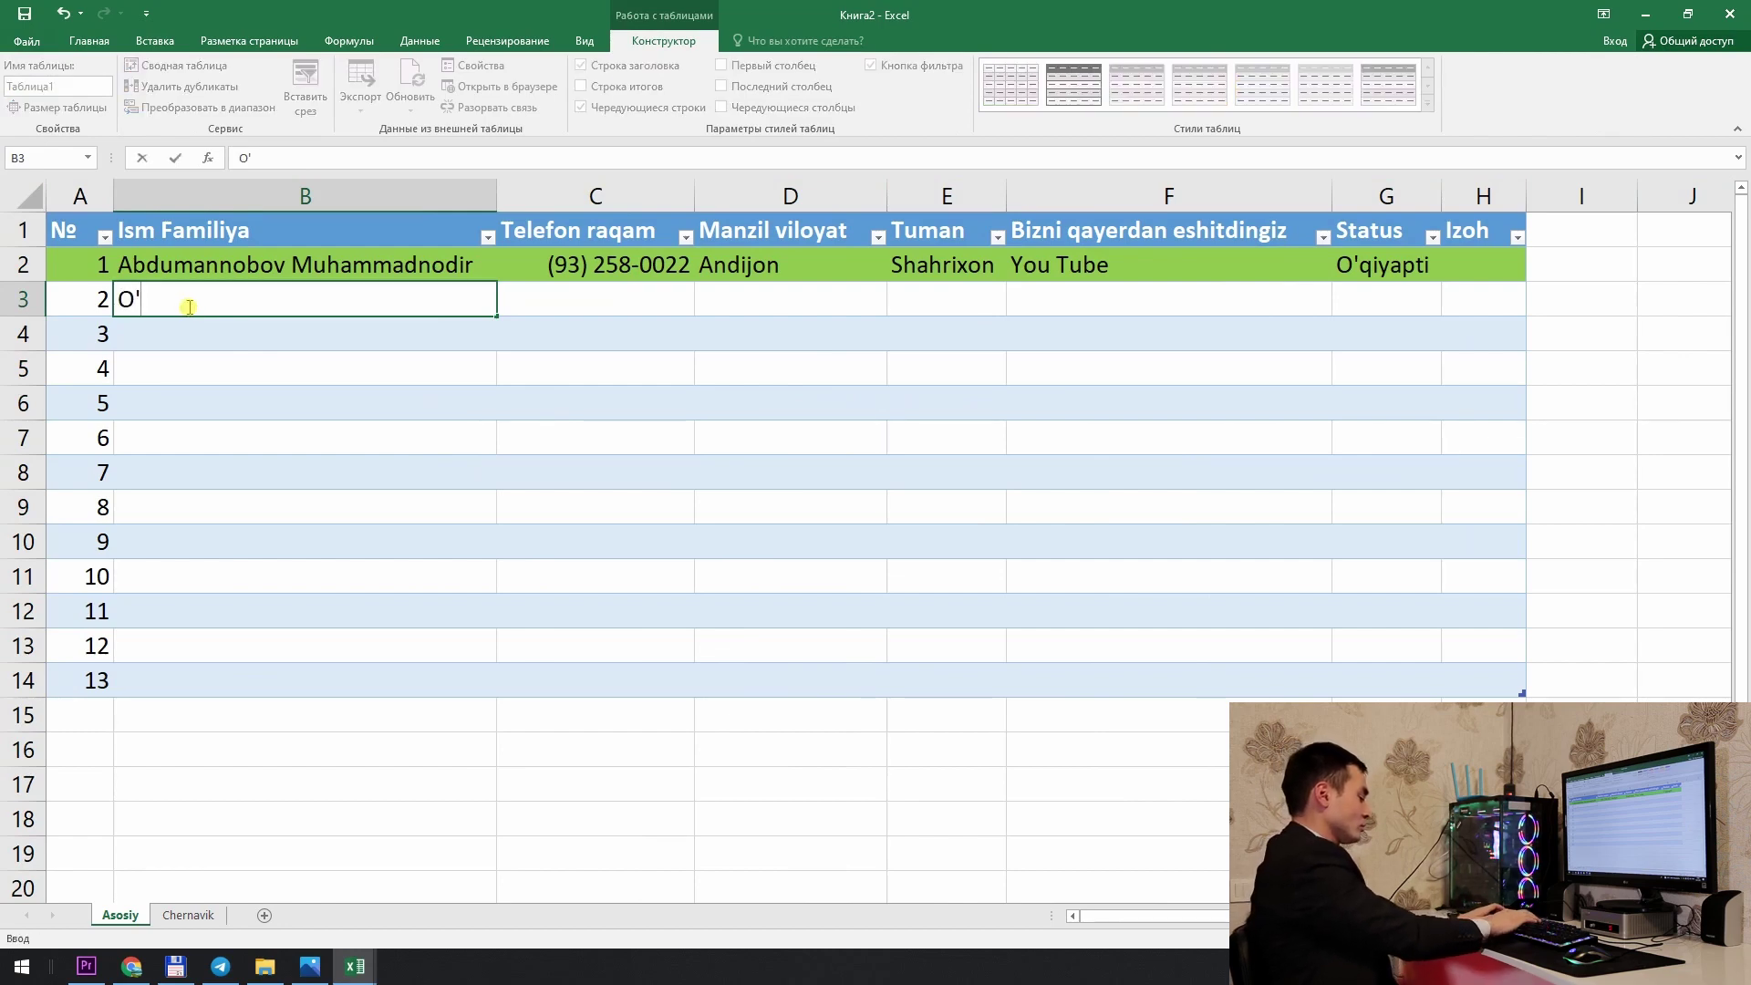
{"action": "type", "text": "'quvchi"}
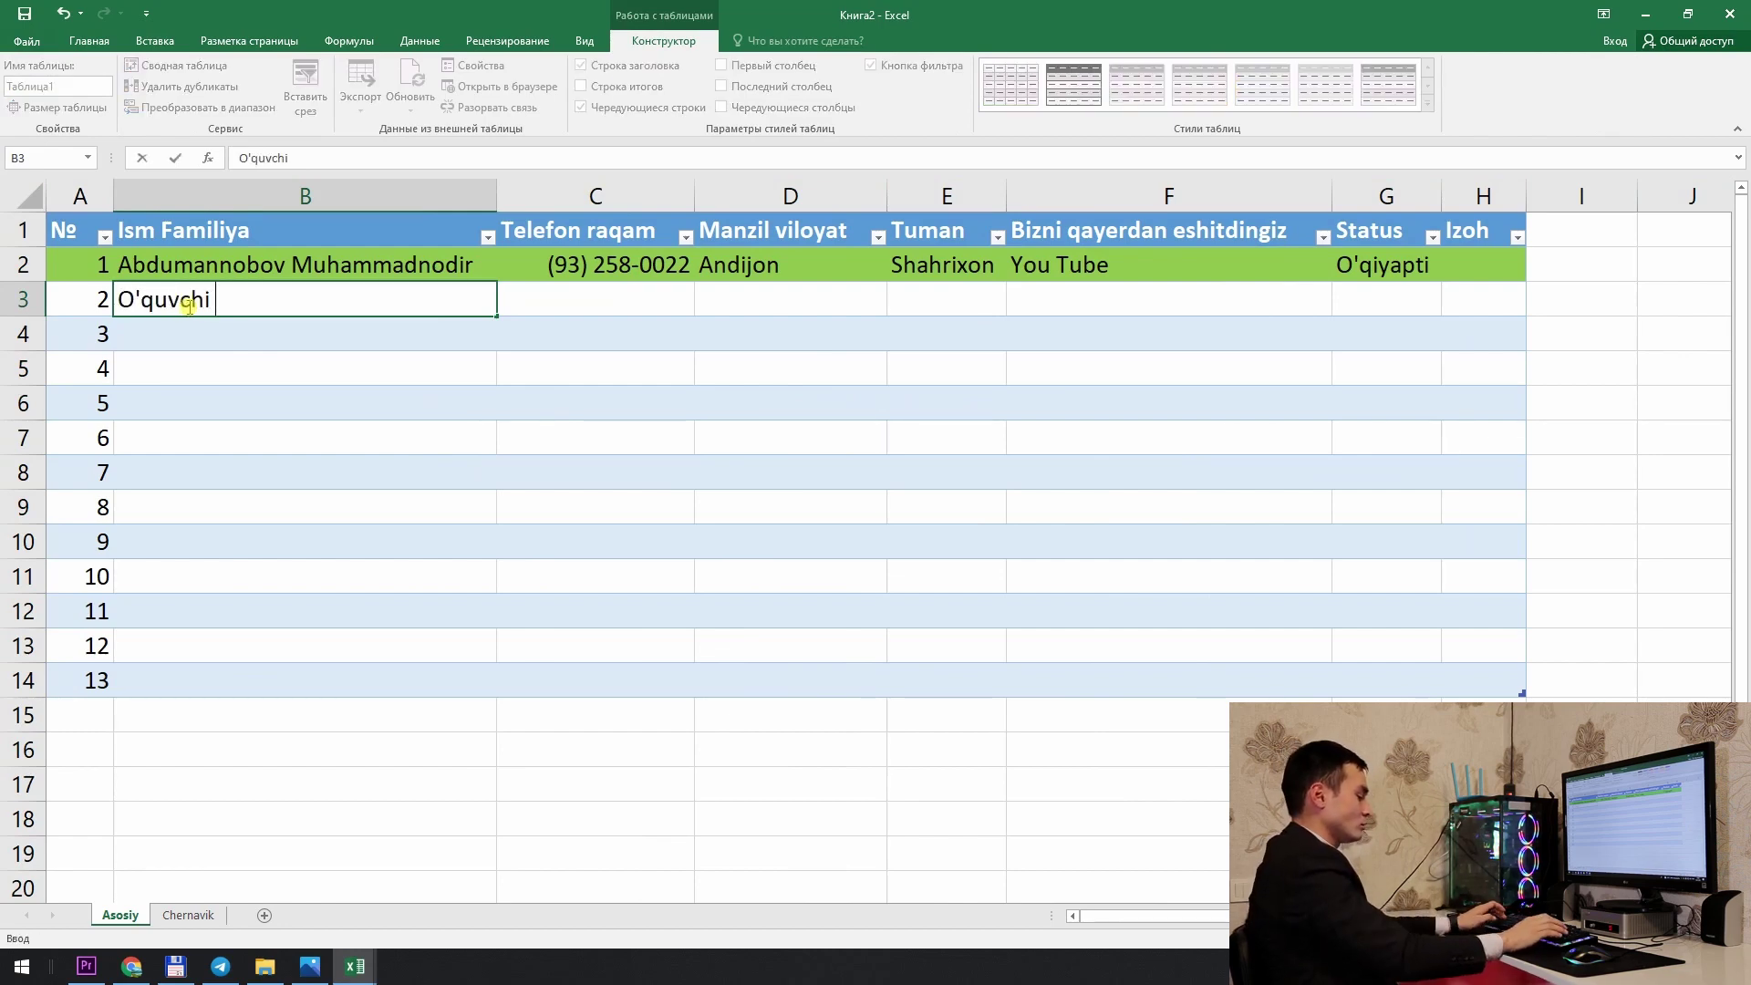
{"action": "key", "text": "Return"}
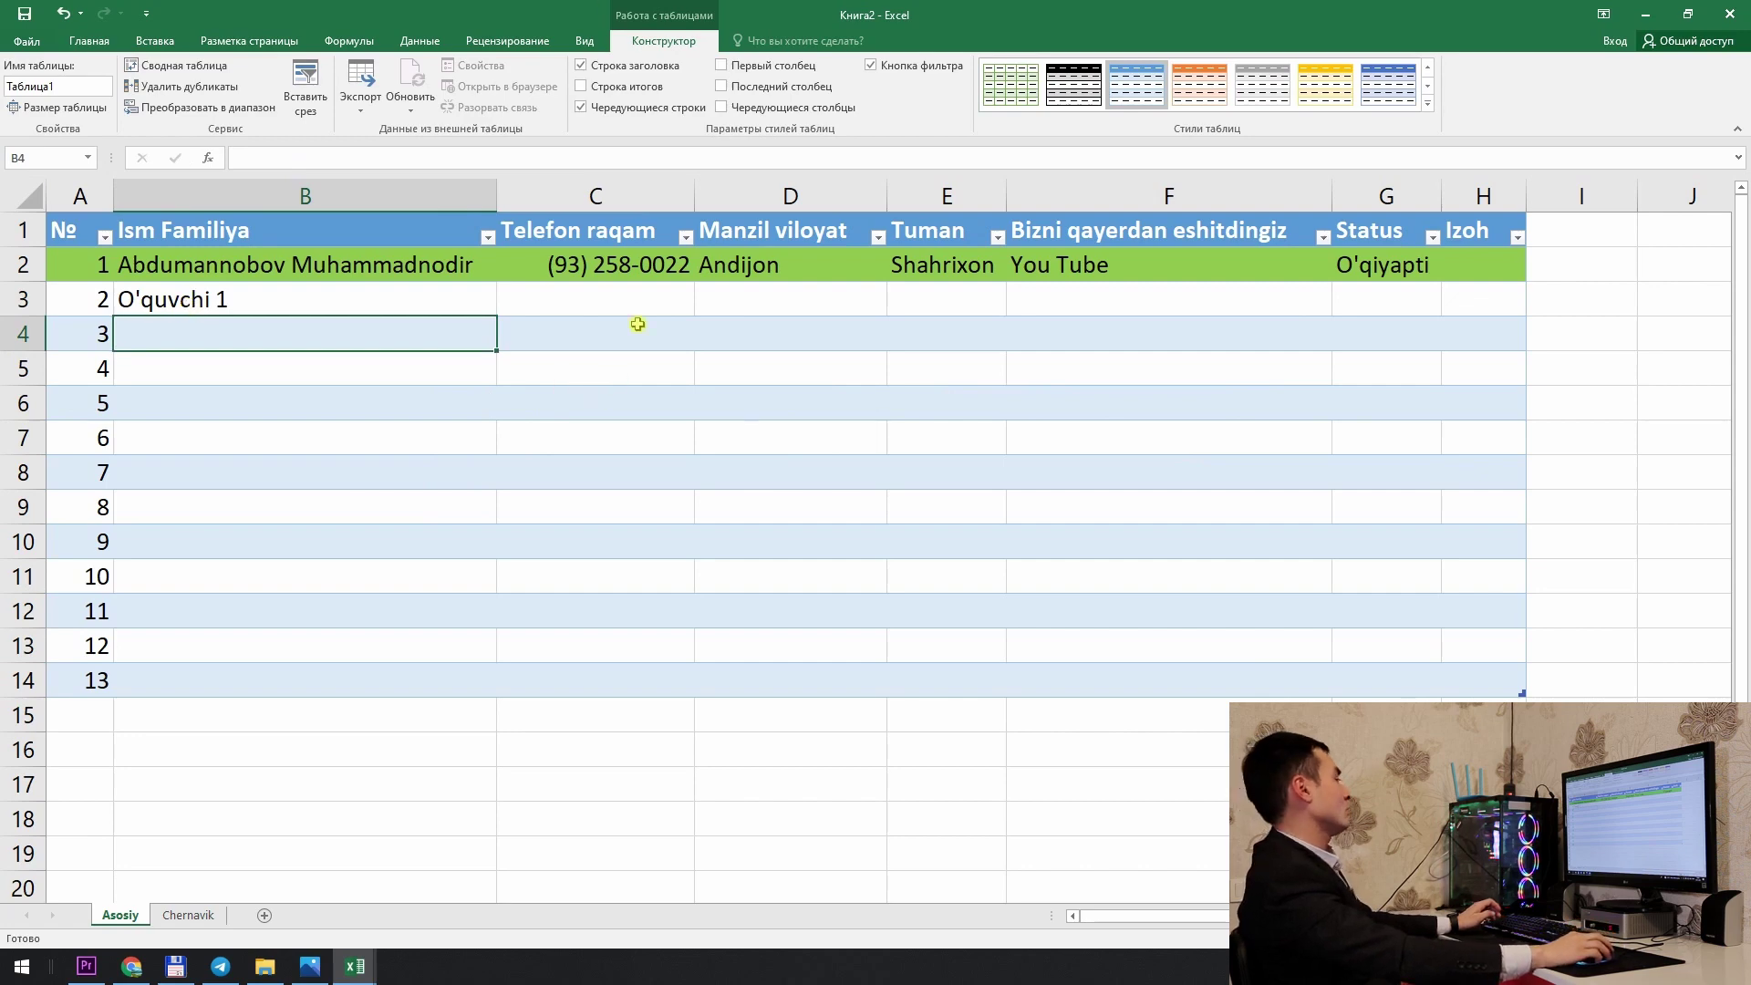
Step: Enter the second customer's phone number in C3, removing the extra space after the area code
{"action": "left_click", "coordinate": [645, 301]}
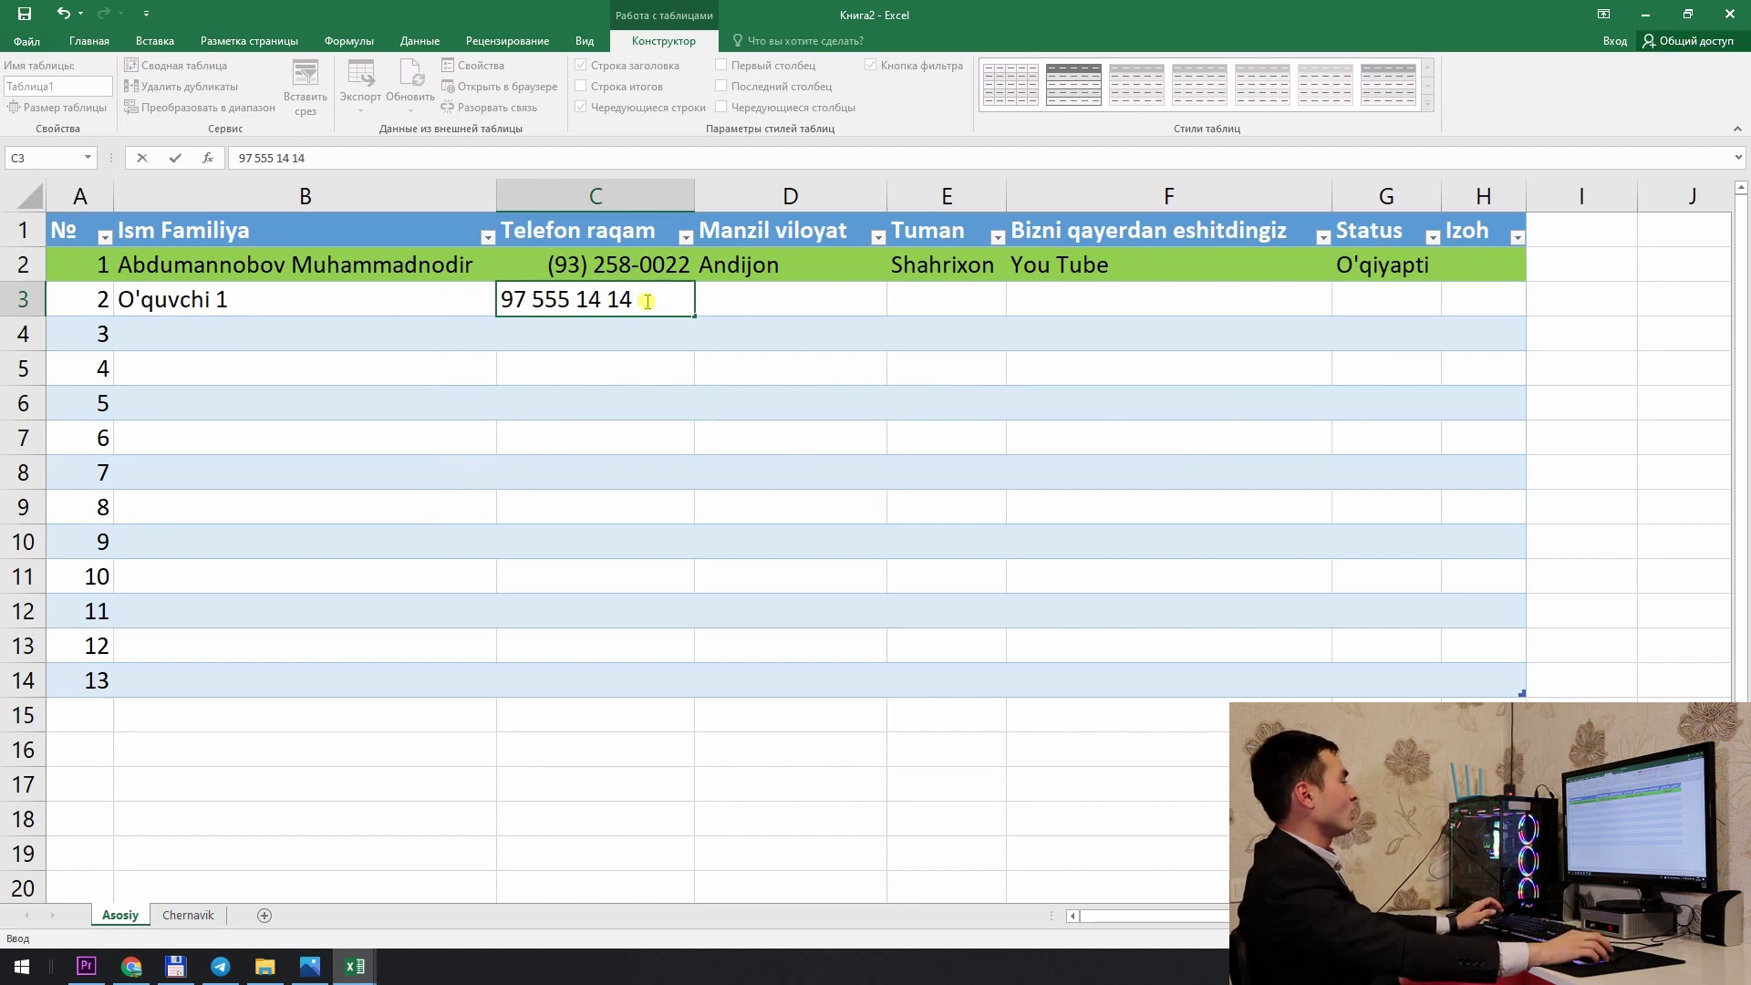
{"action": "left_click", "coordinate": [709, 382]}
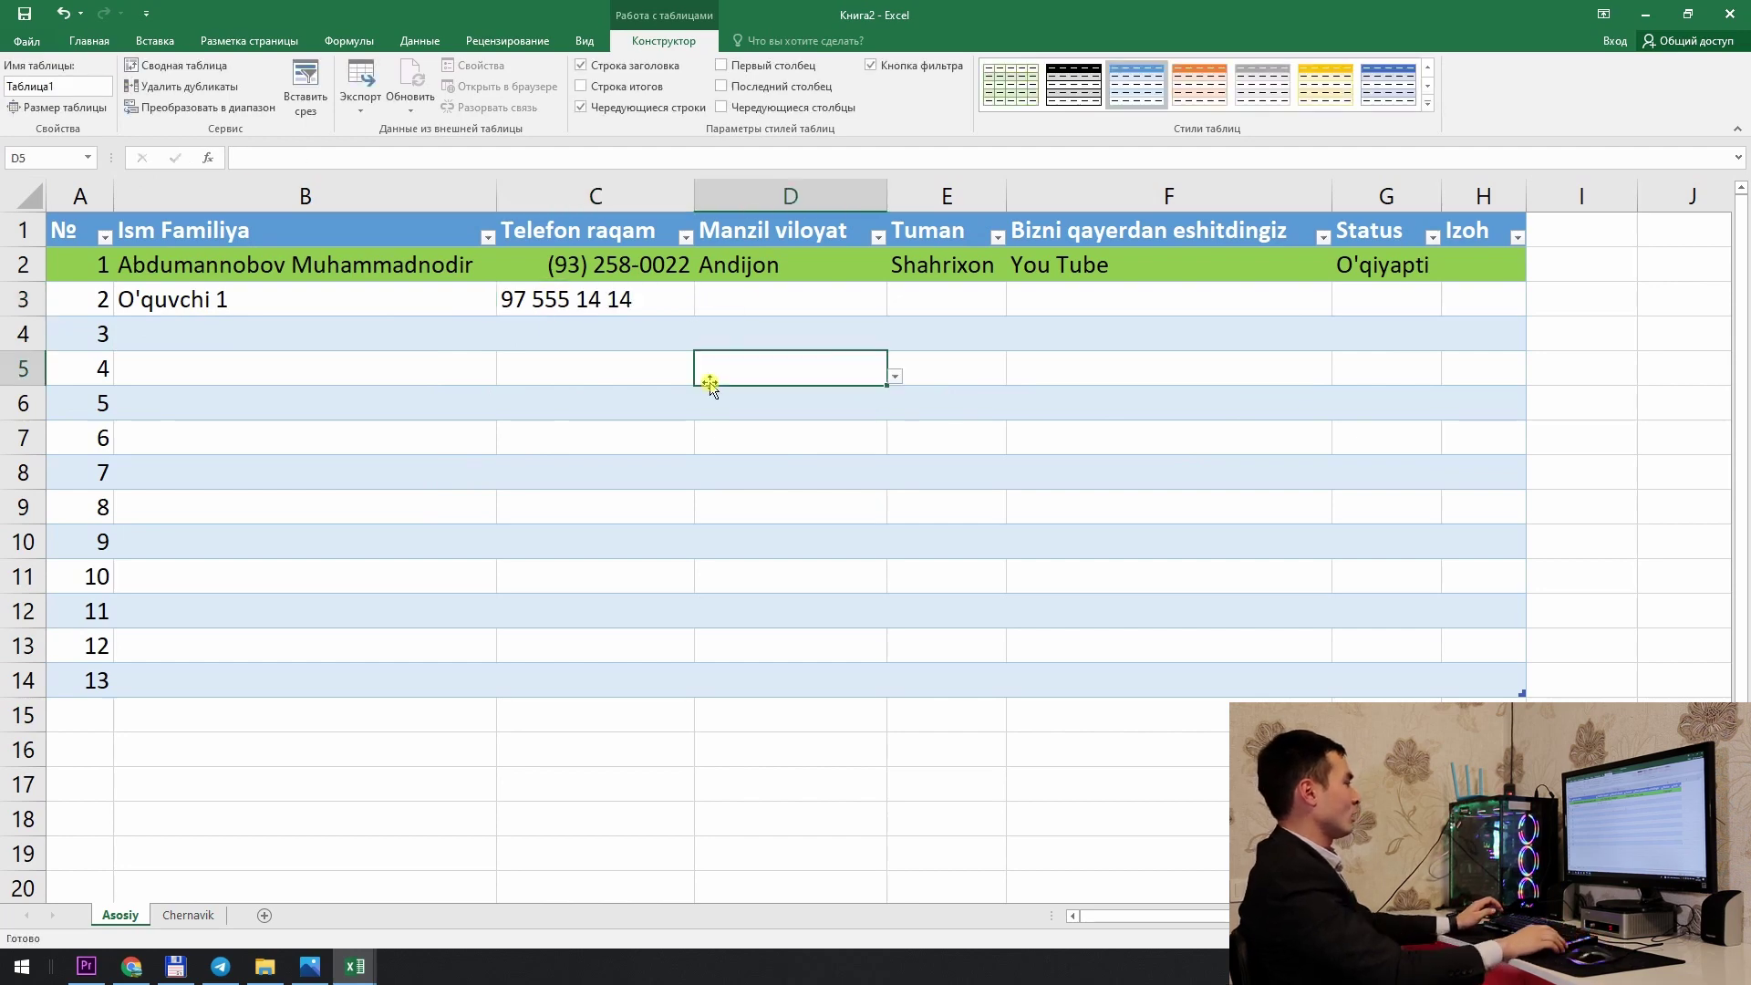
{"action": "left_click", "coordinate": [529, 306]}
{"action": "double_click", "coordinate": [528, 306]}
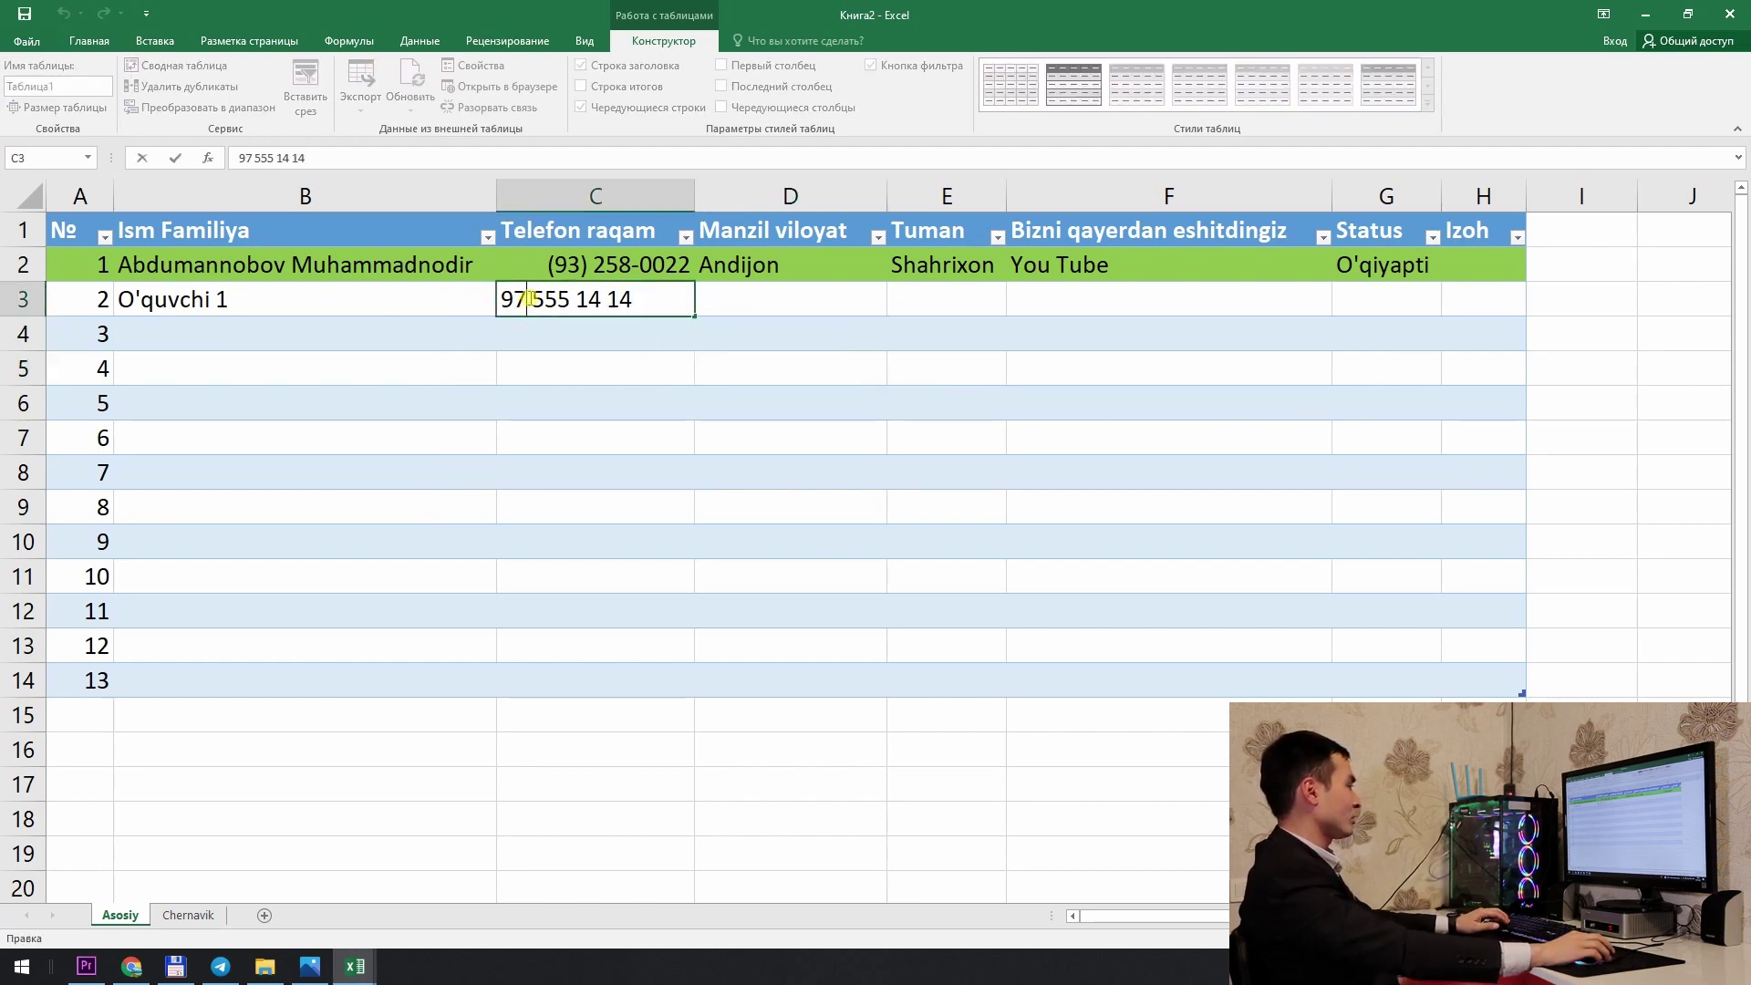
{"action": "key", "text": "BackSpace"}
{"action": "key", "text": "BackSpace"}
{"action": "key", "text": "BackSpace"}
{"action": "key", "text": "Return"}
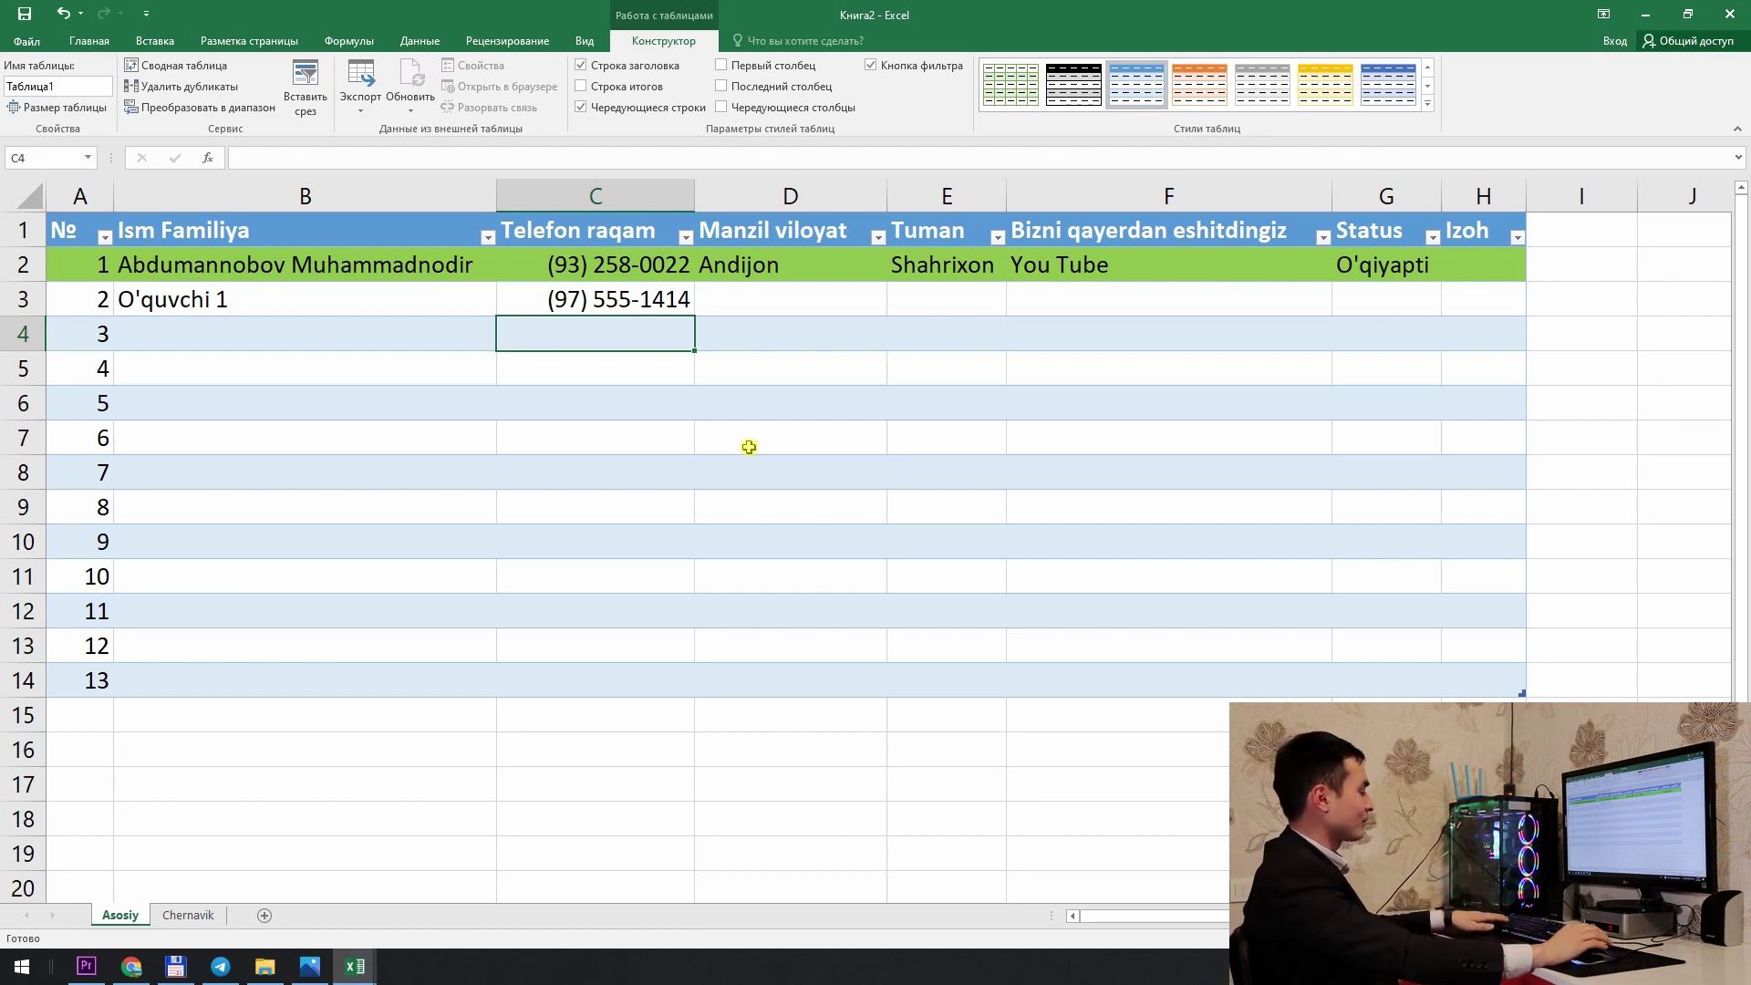
Step: Pick Fargona, Margilon and Instagram from the row 3 dropdowns
{"action": "left_click", "coordinate": [830, 305]}
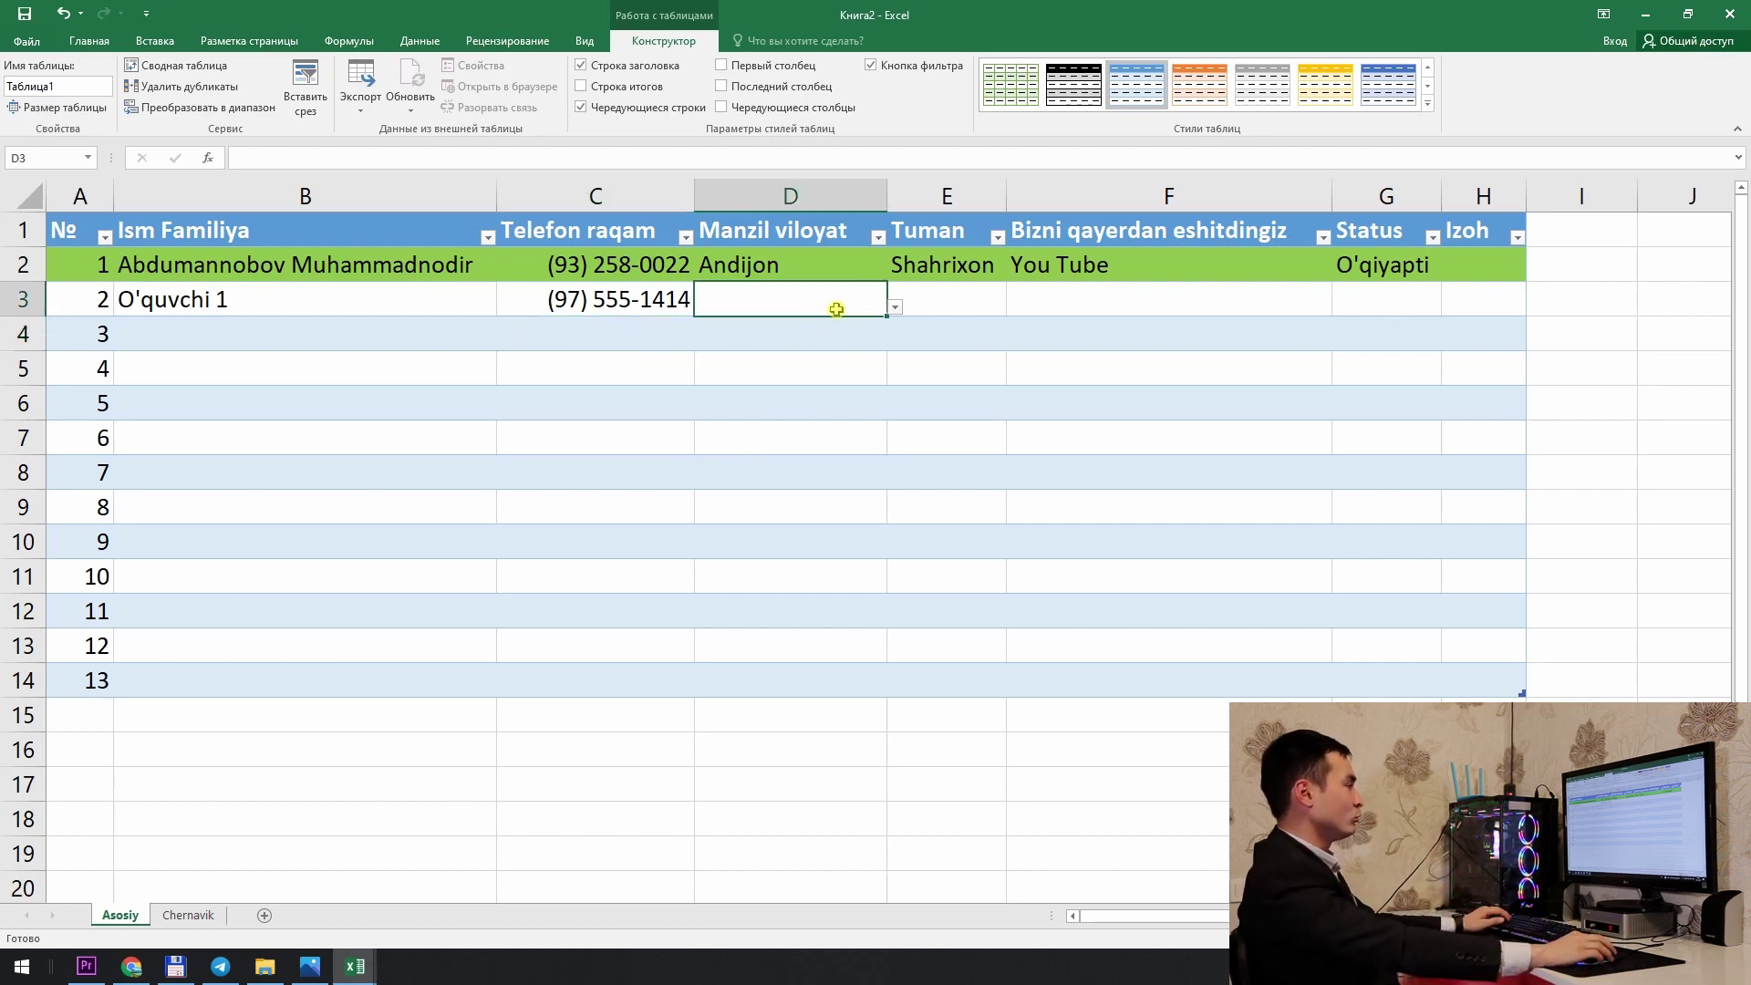
{"action": "left_click", "coordinate": [896, 309]}
{"action": "left_click", "coordinate": [812, 352]}
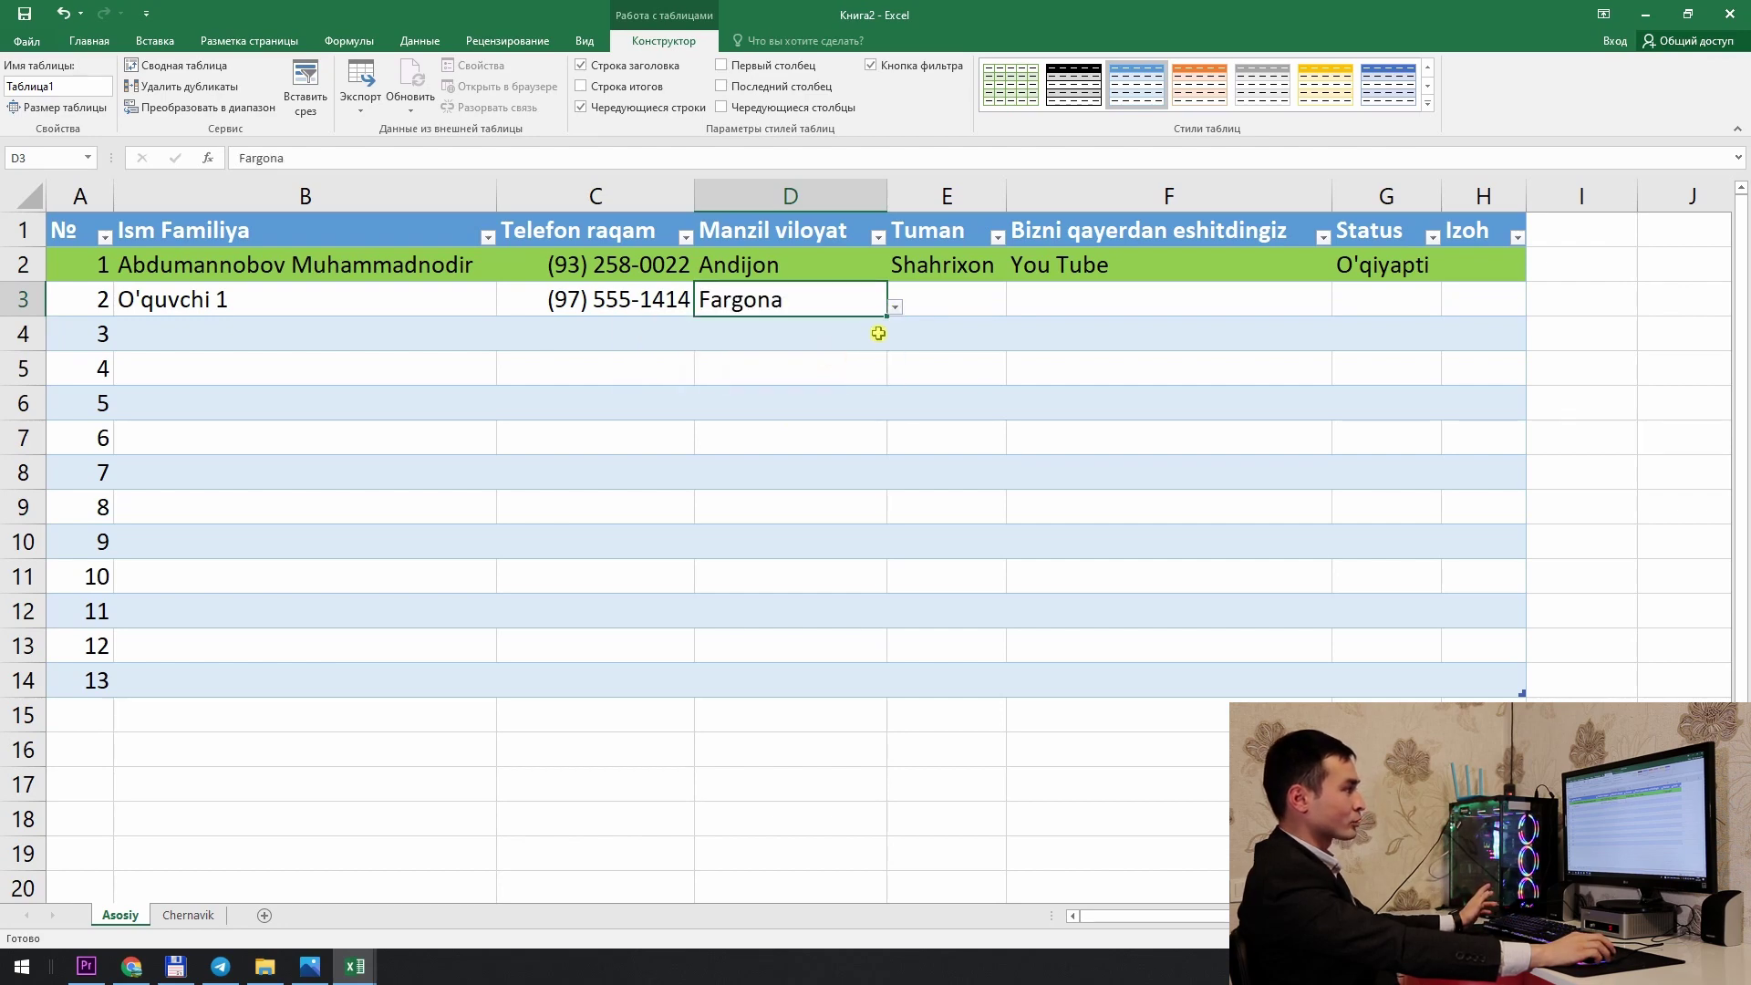
{"action": "left_click", "coordinate": [996, 285]}
{"action": "left_click", "coordinate": [1014, 307]}
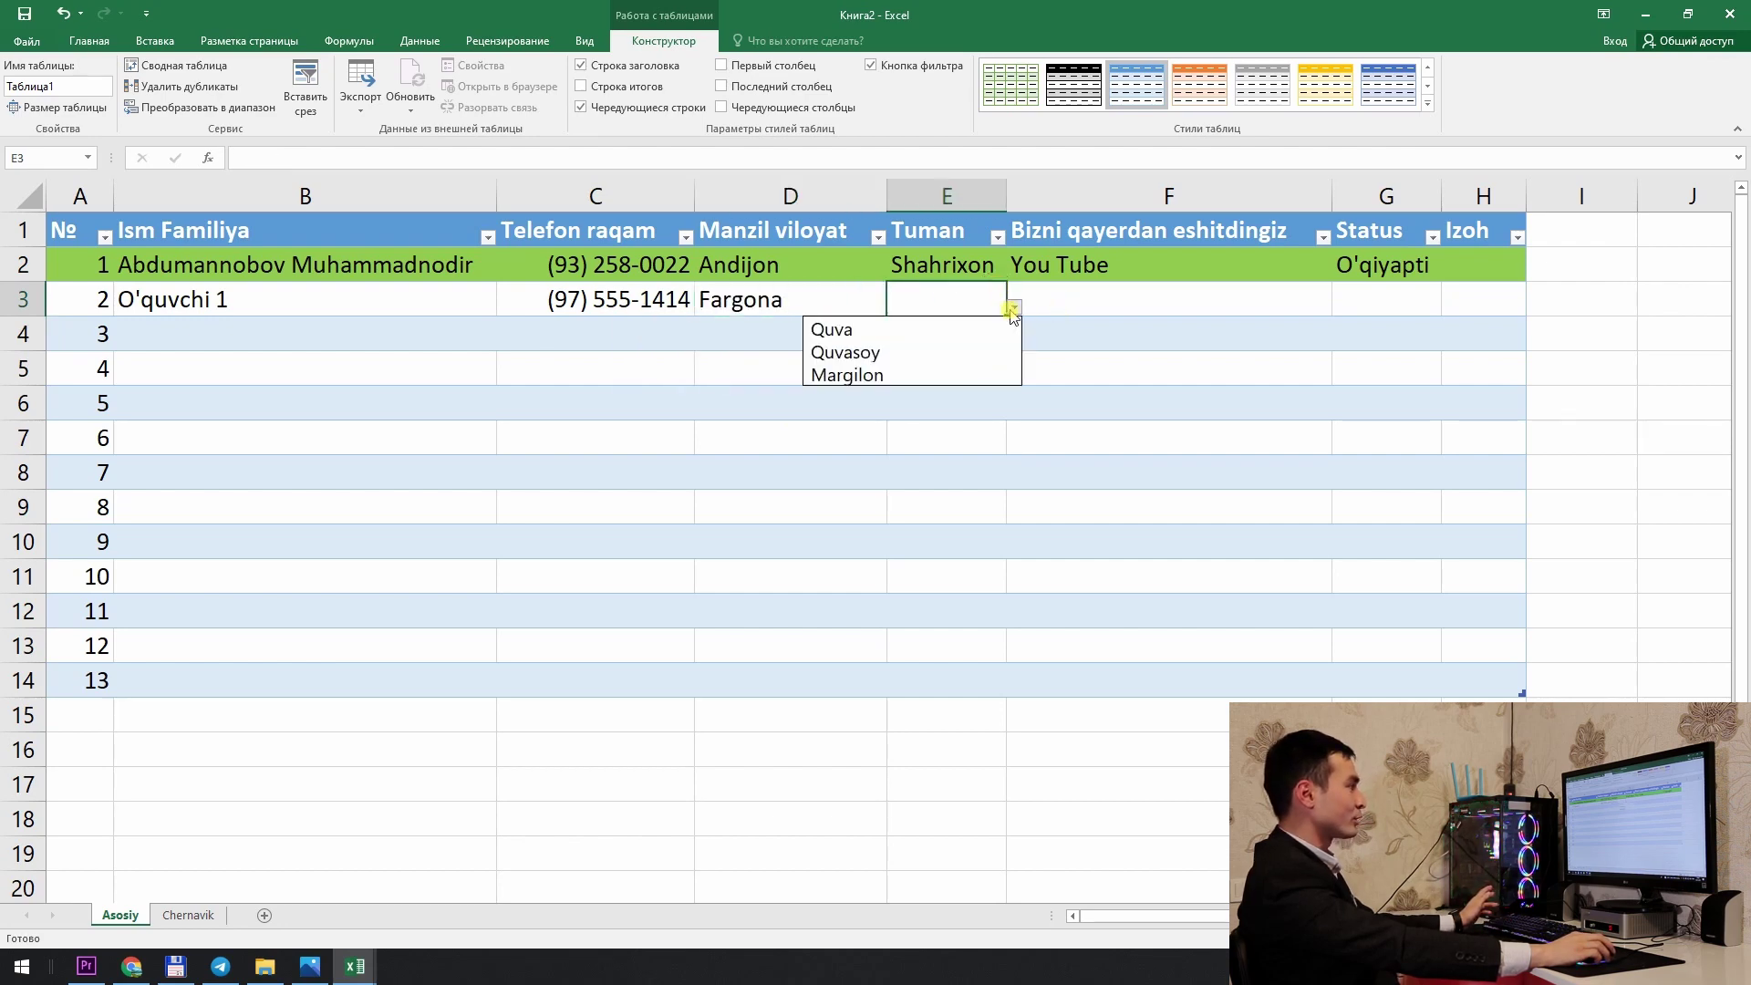
{"action": "left_click", "coordinate": [950, 366]}
{"action": "left_click", "coordinate": [1087, 308]}
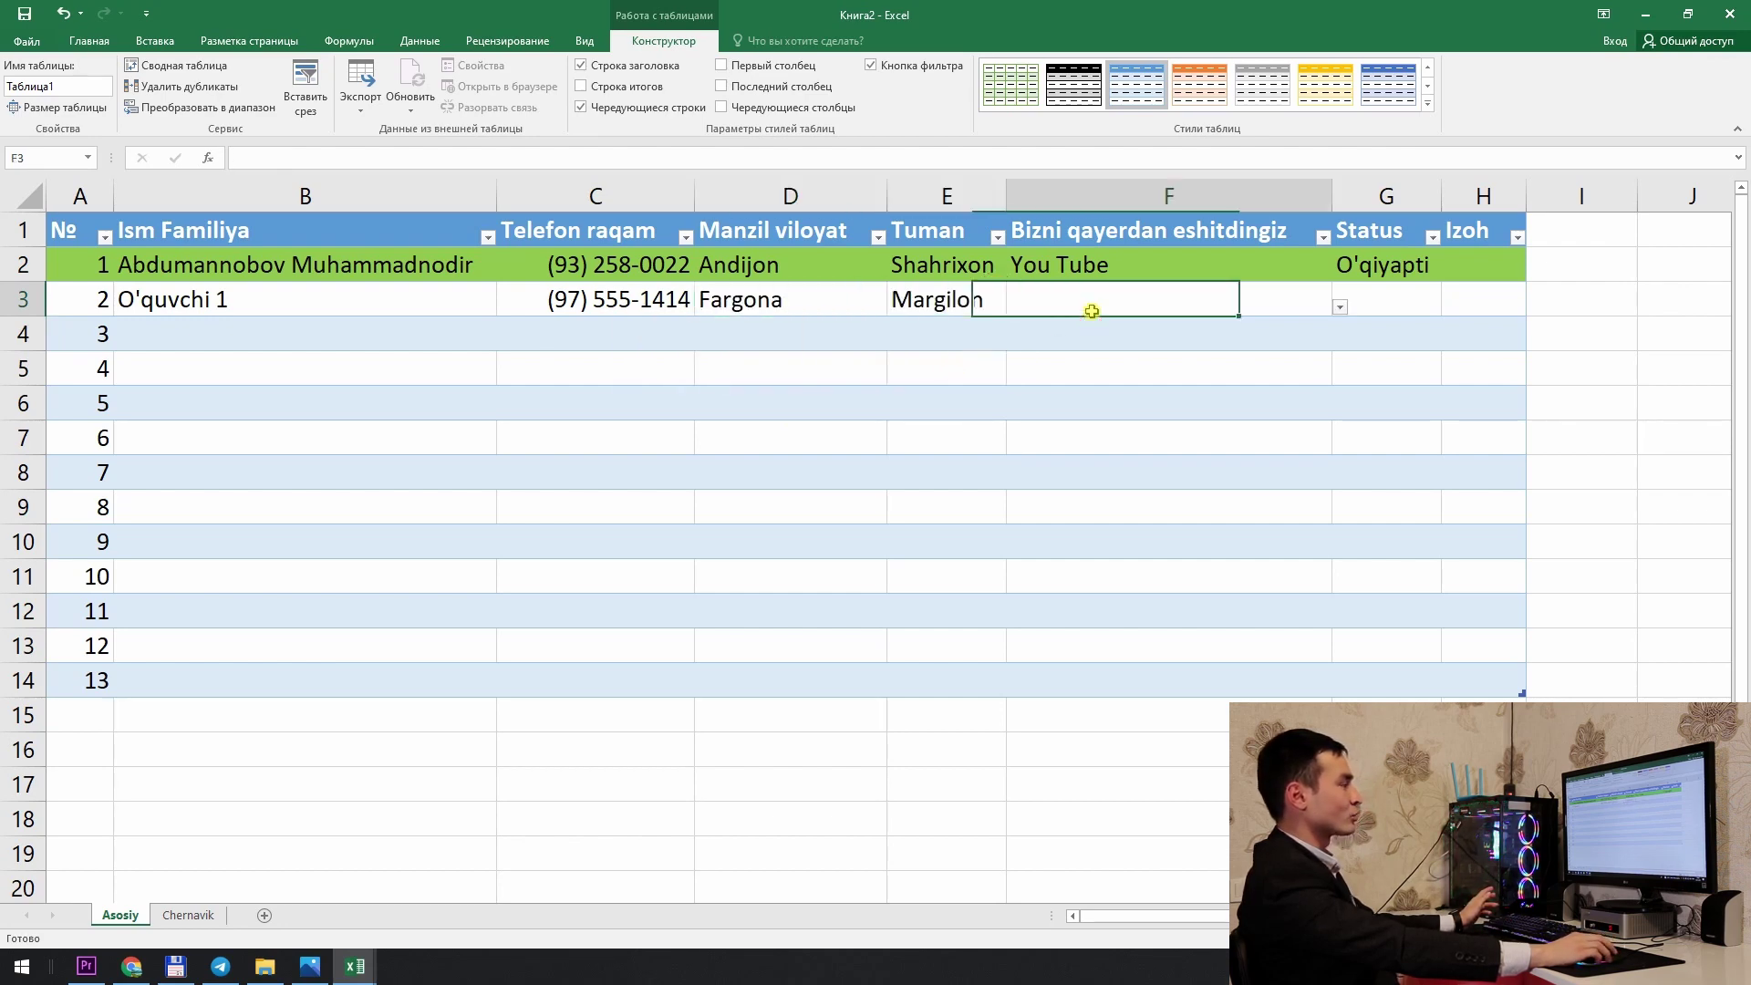
{"action": "left_click", "coordinate": [1342, 310]}
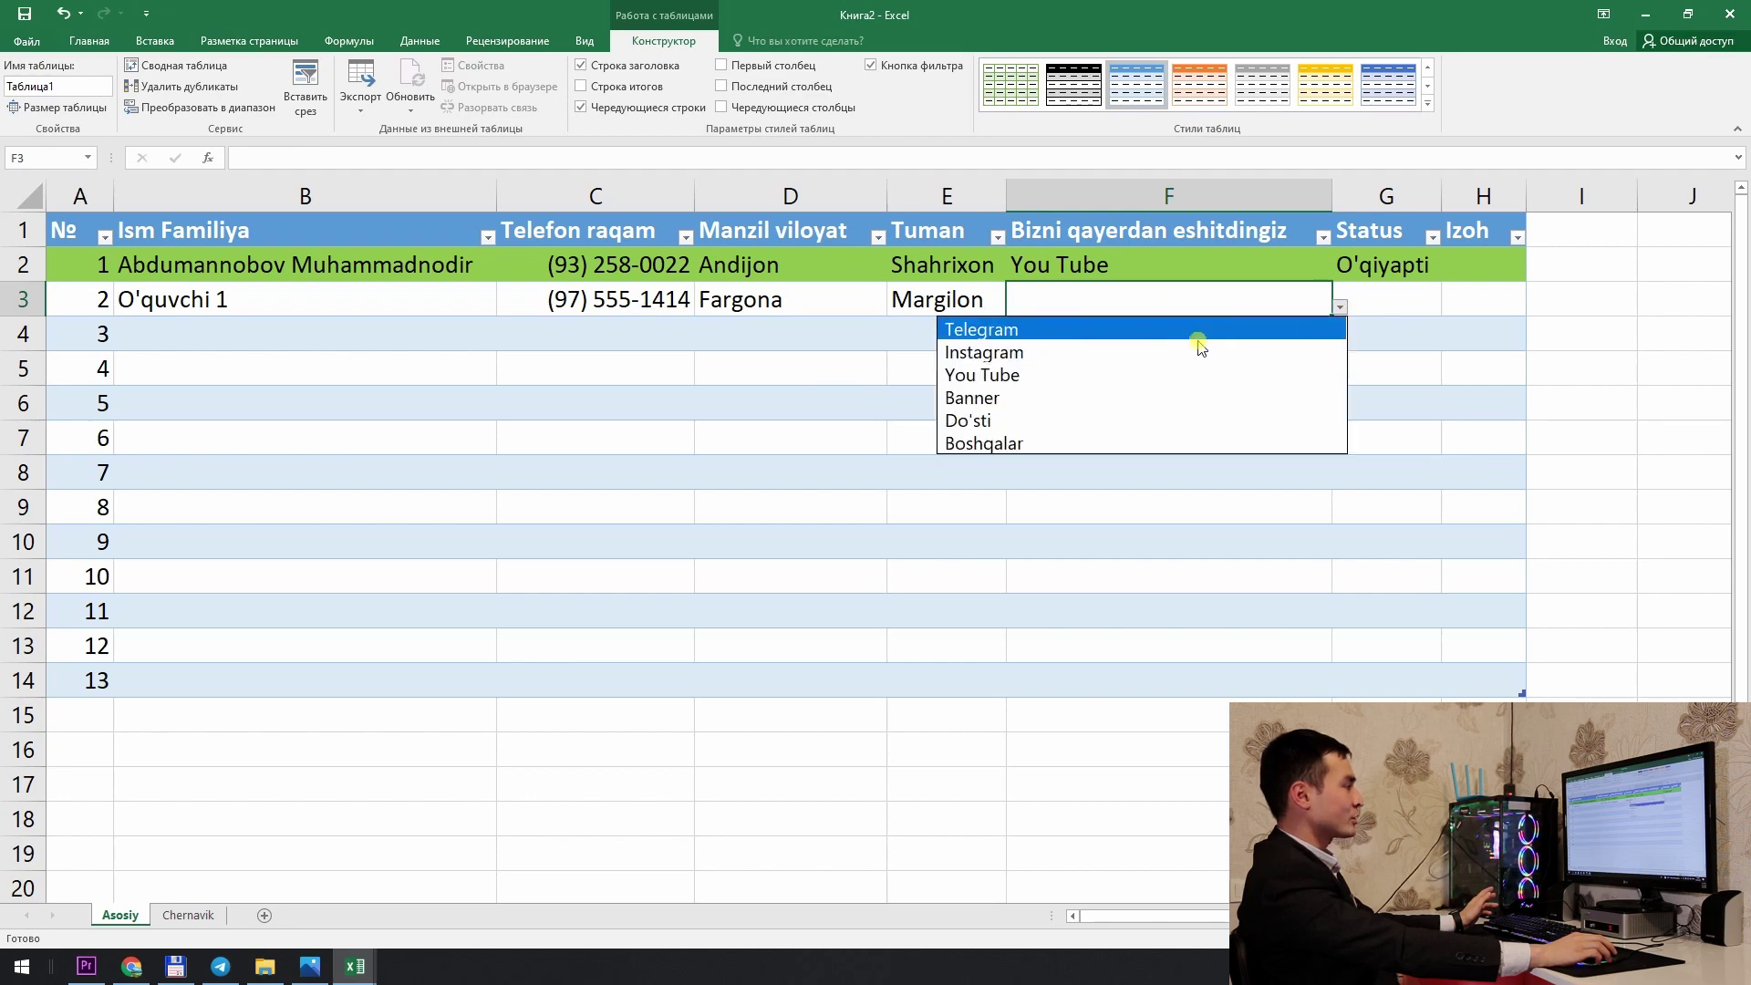
{"action": "left_click", "coordinate": [1113, 343]}
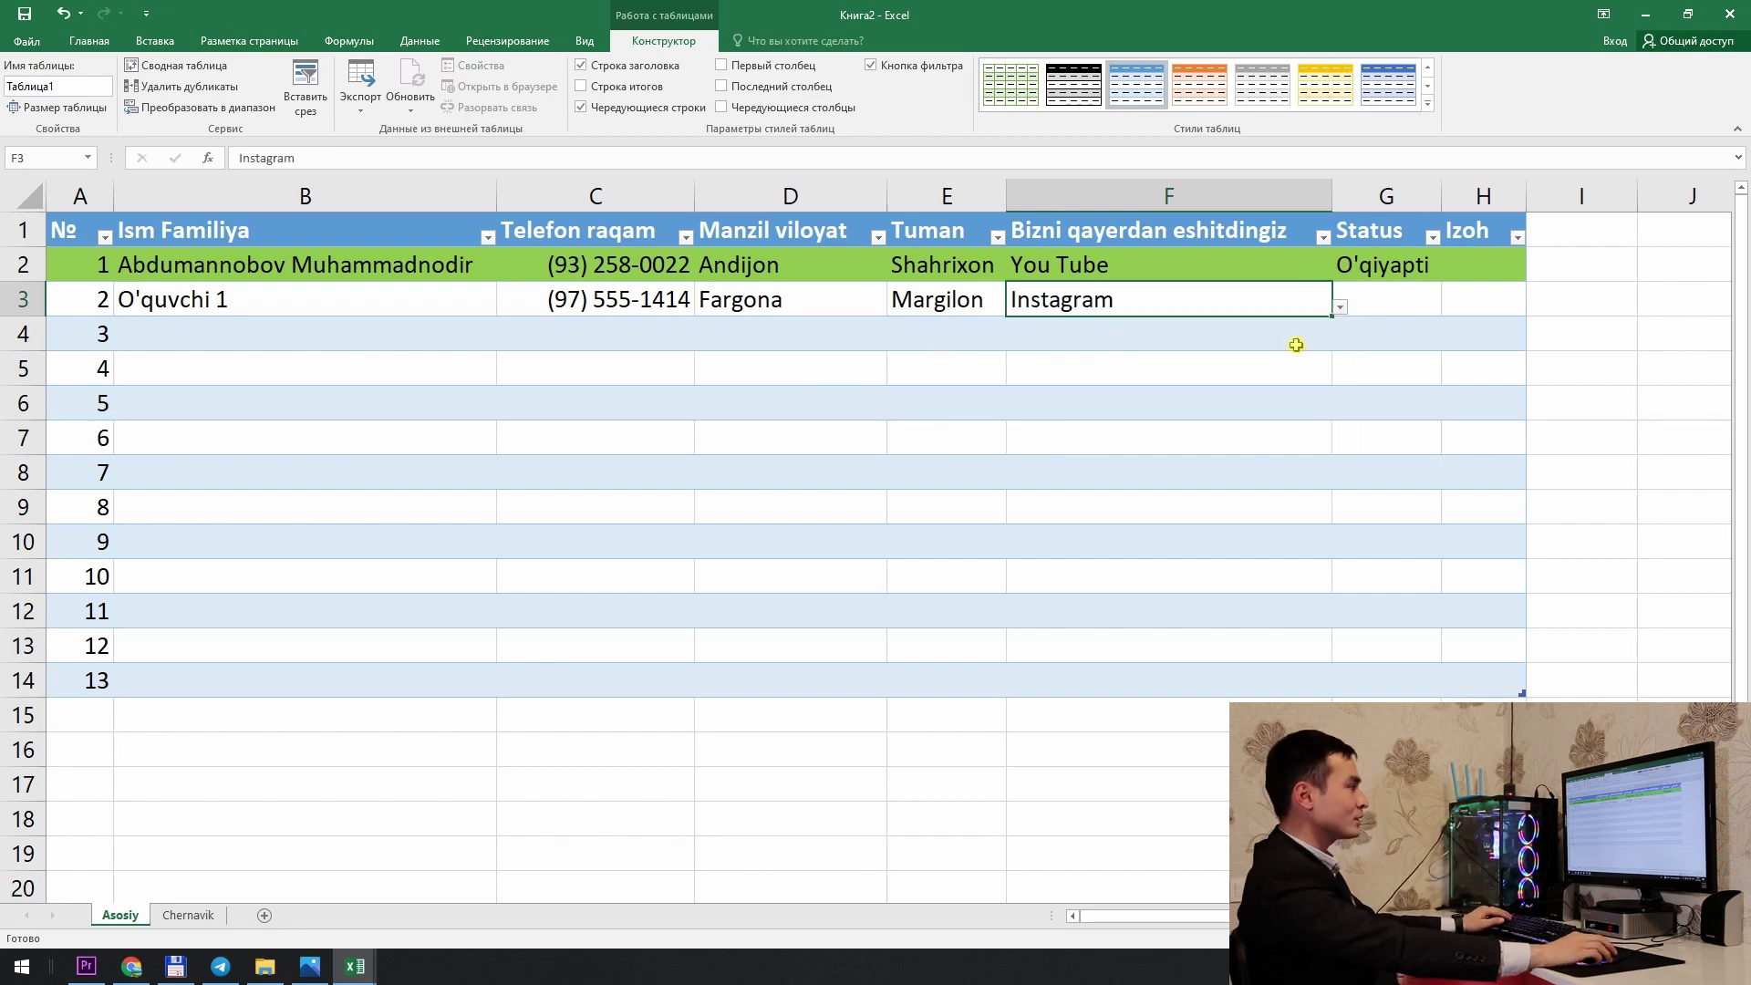
Step: Set row 3's status to Telefon qilsh kerak and autofit the Status column width
{"action": "left_click", "coordinate": [1433, 313]}
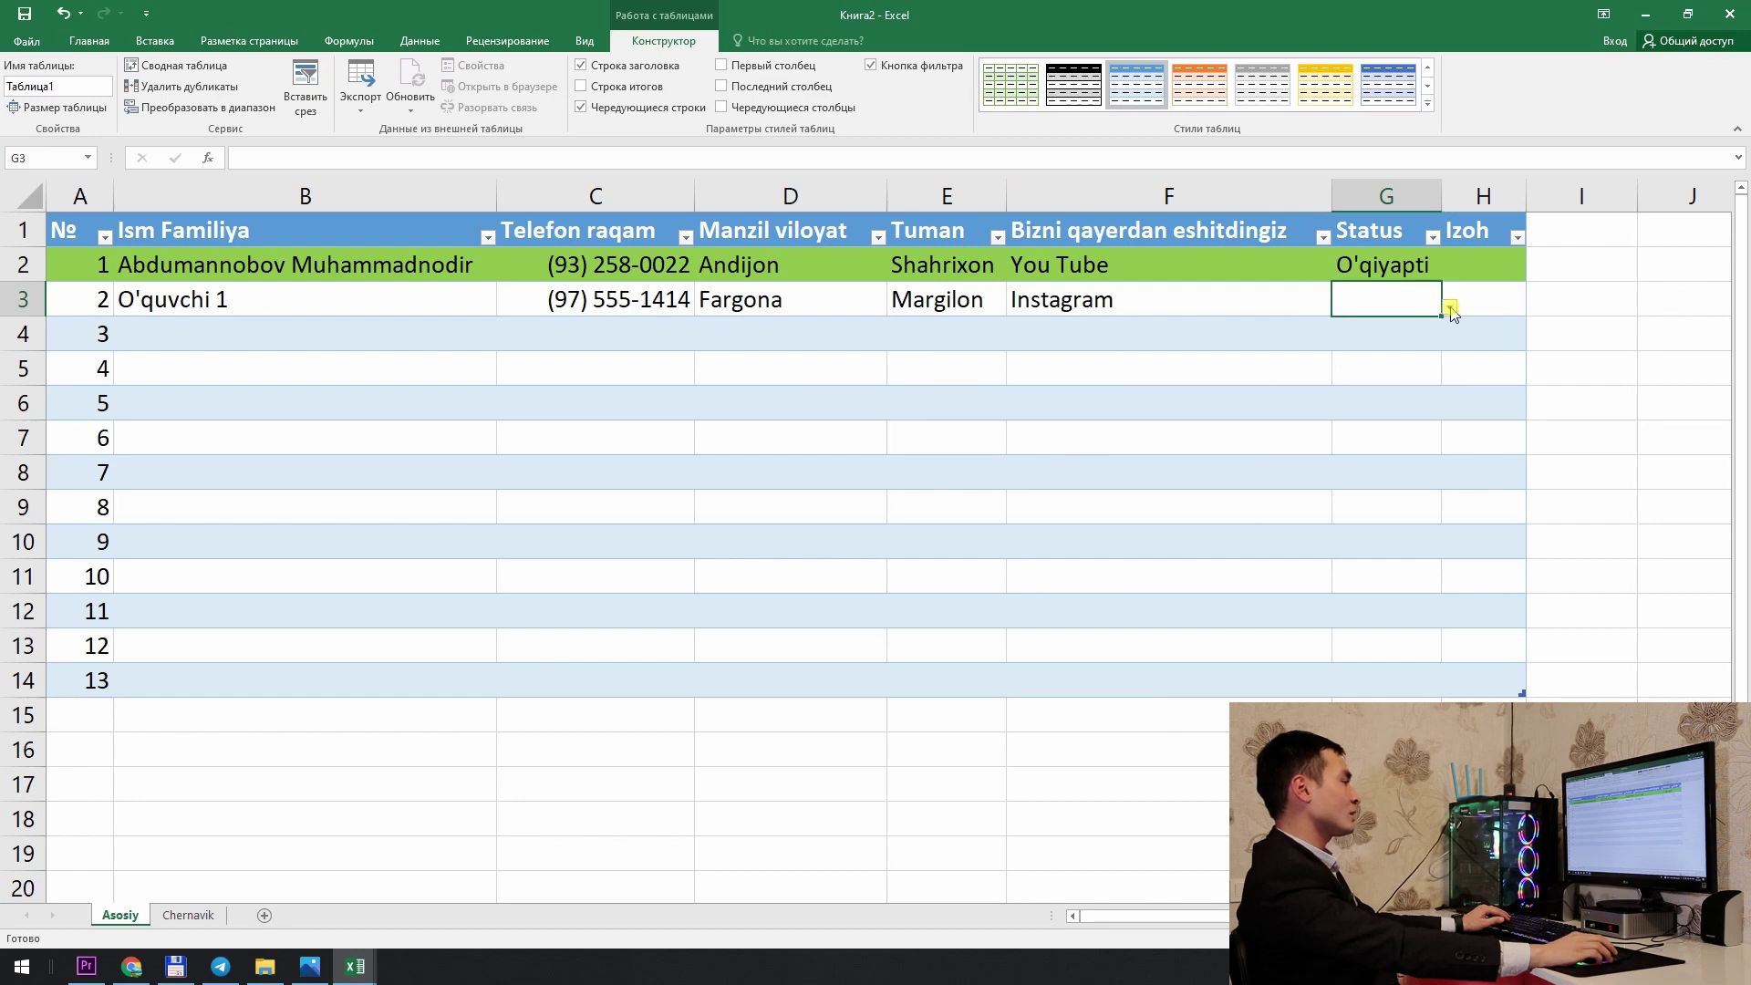
{"action": "left_click", "coordinate": [1450, 308]}
{"action": "left_click", "coordinate": [1373, 352]}
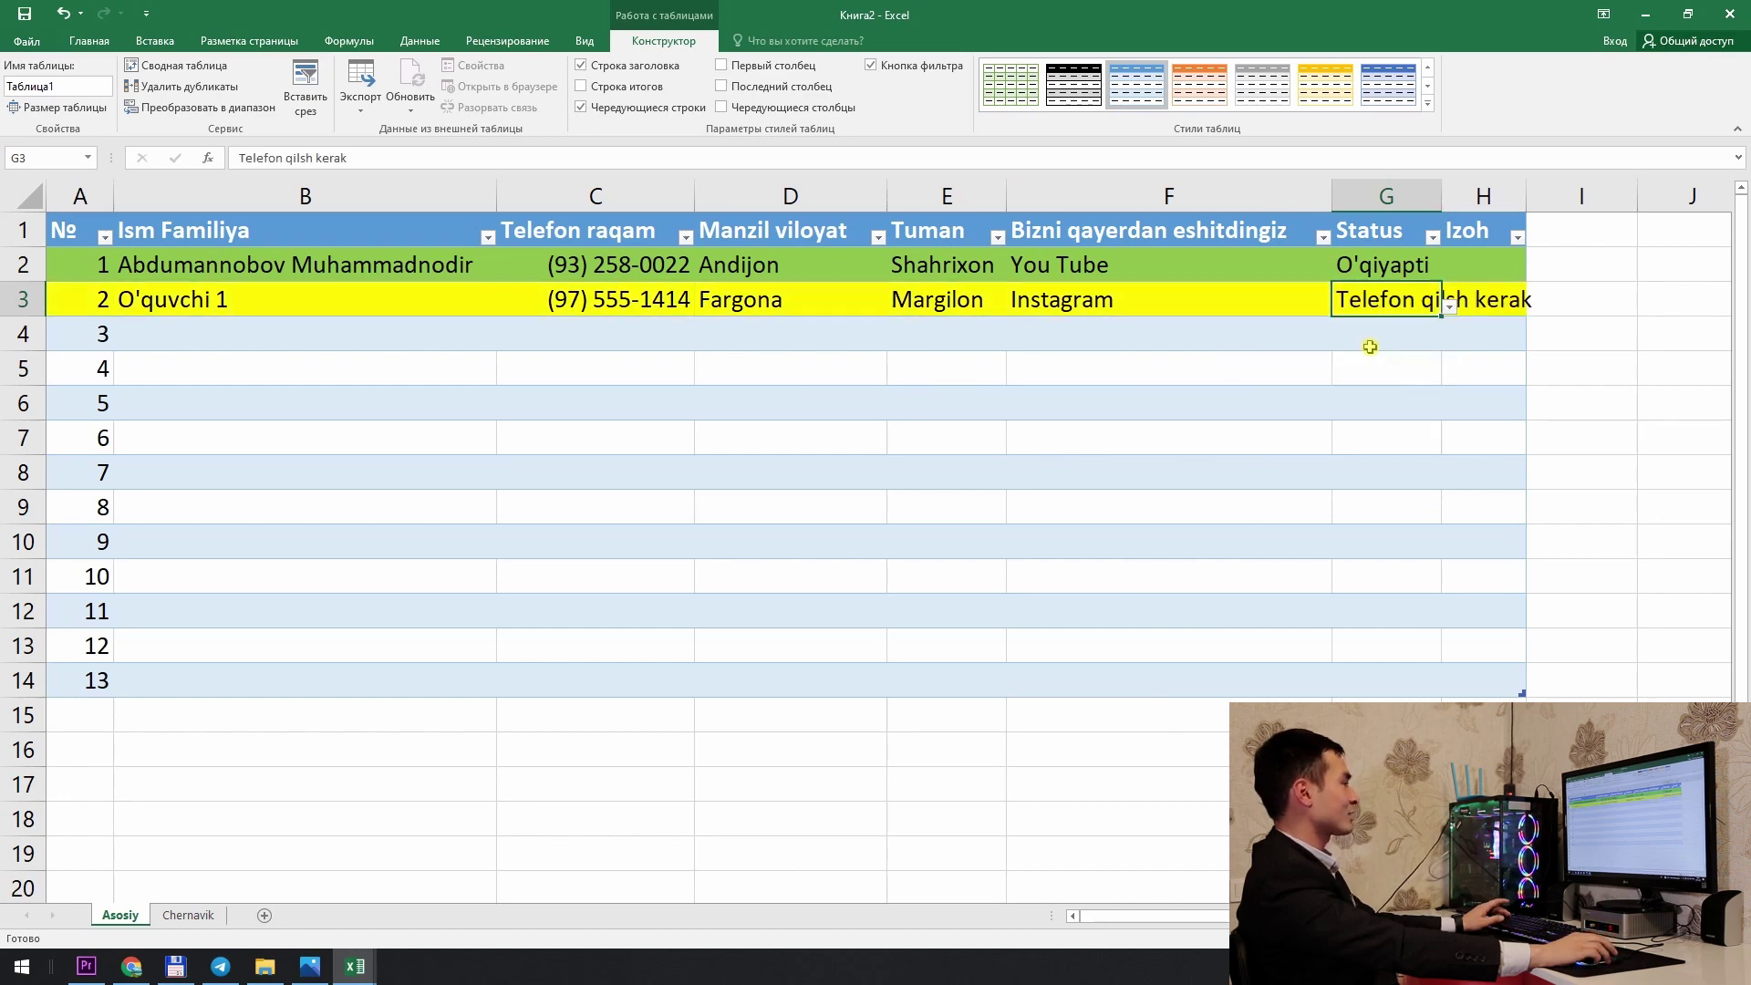
{"action": "left_click", "coordinate": [1309, 363]}
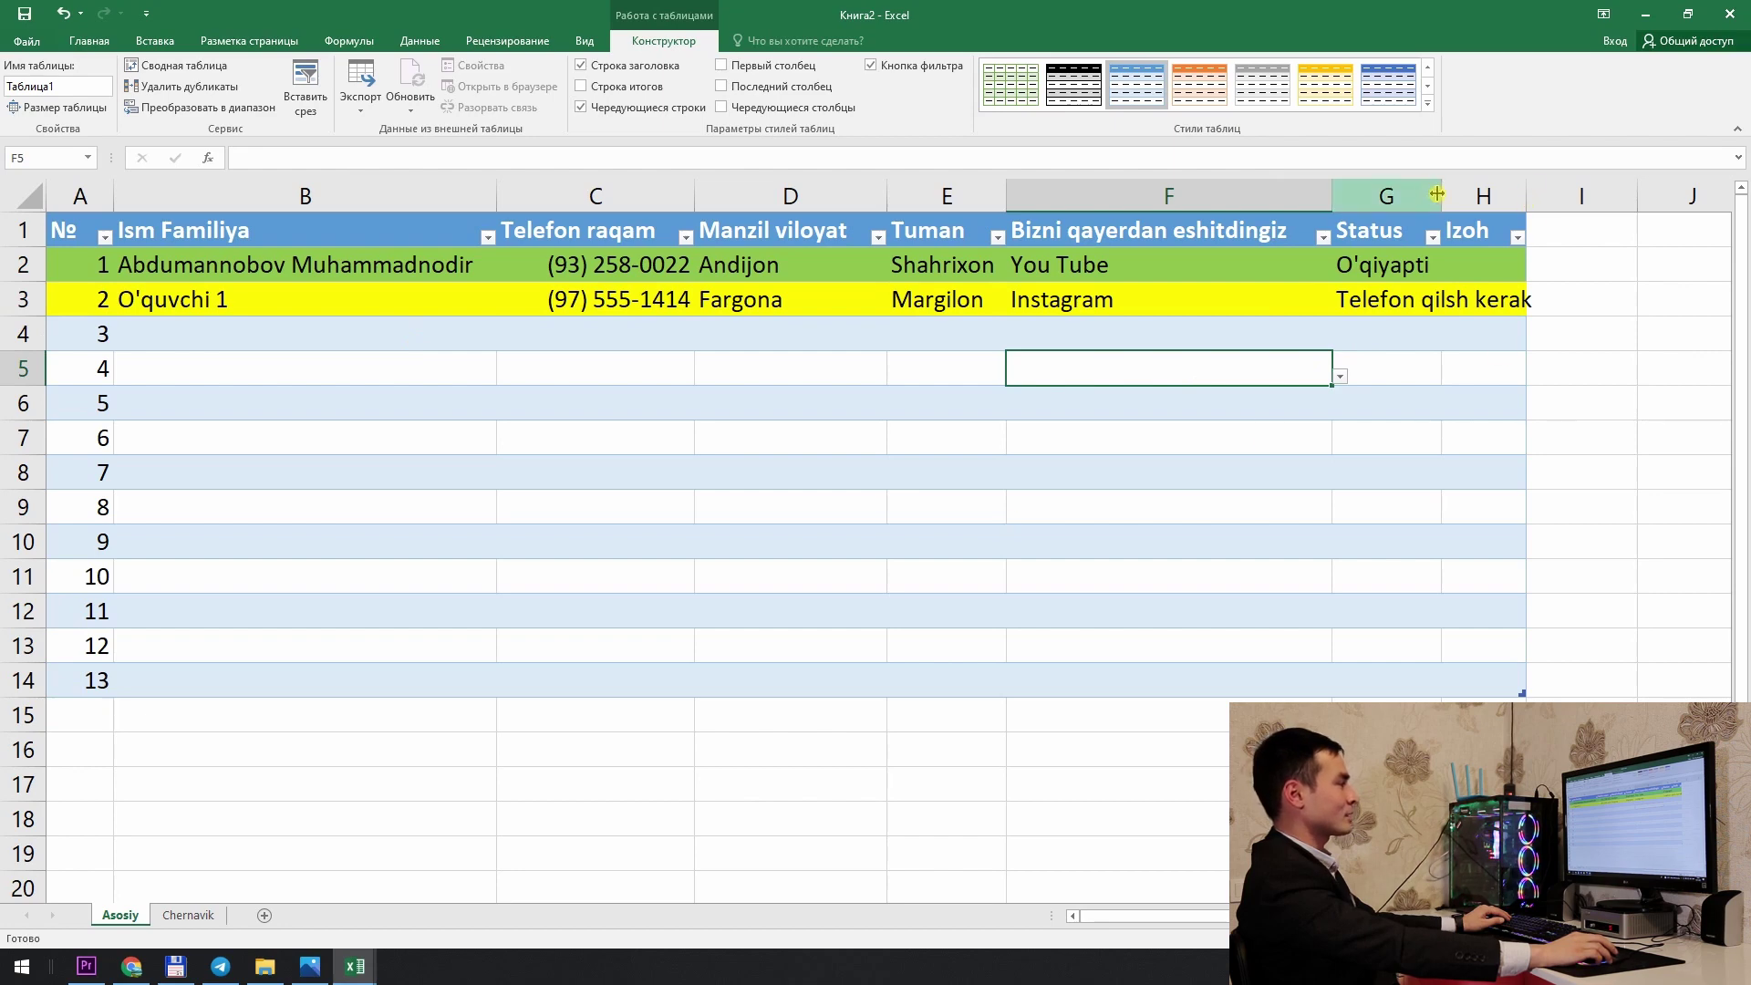
{"action": "double_click", "coordinate": [1441, 196]}
{"action": "left_click", "coordinate": [150, 321]}
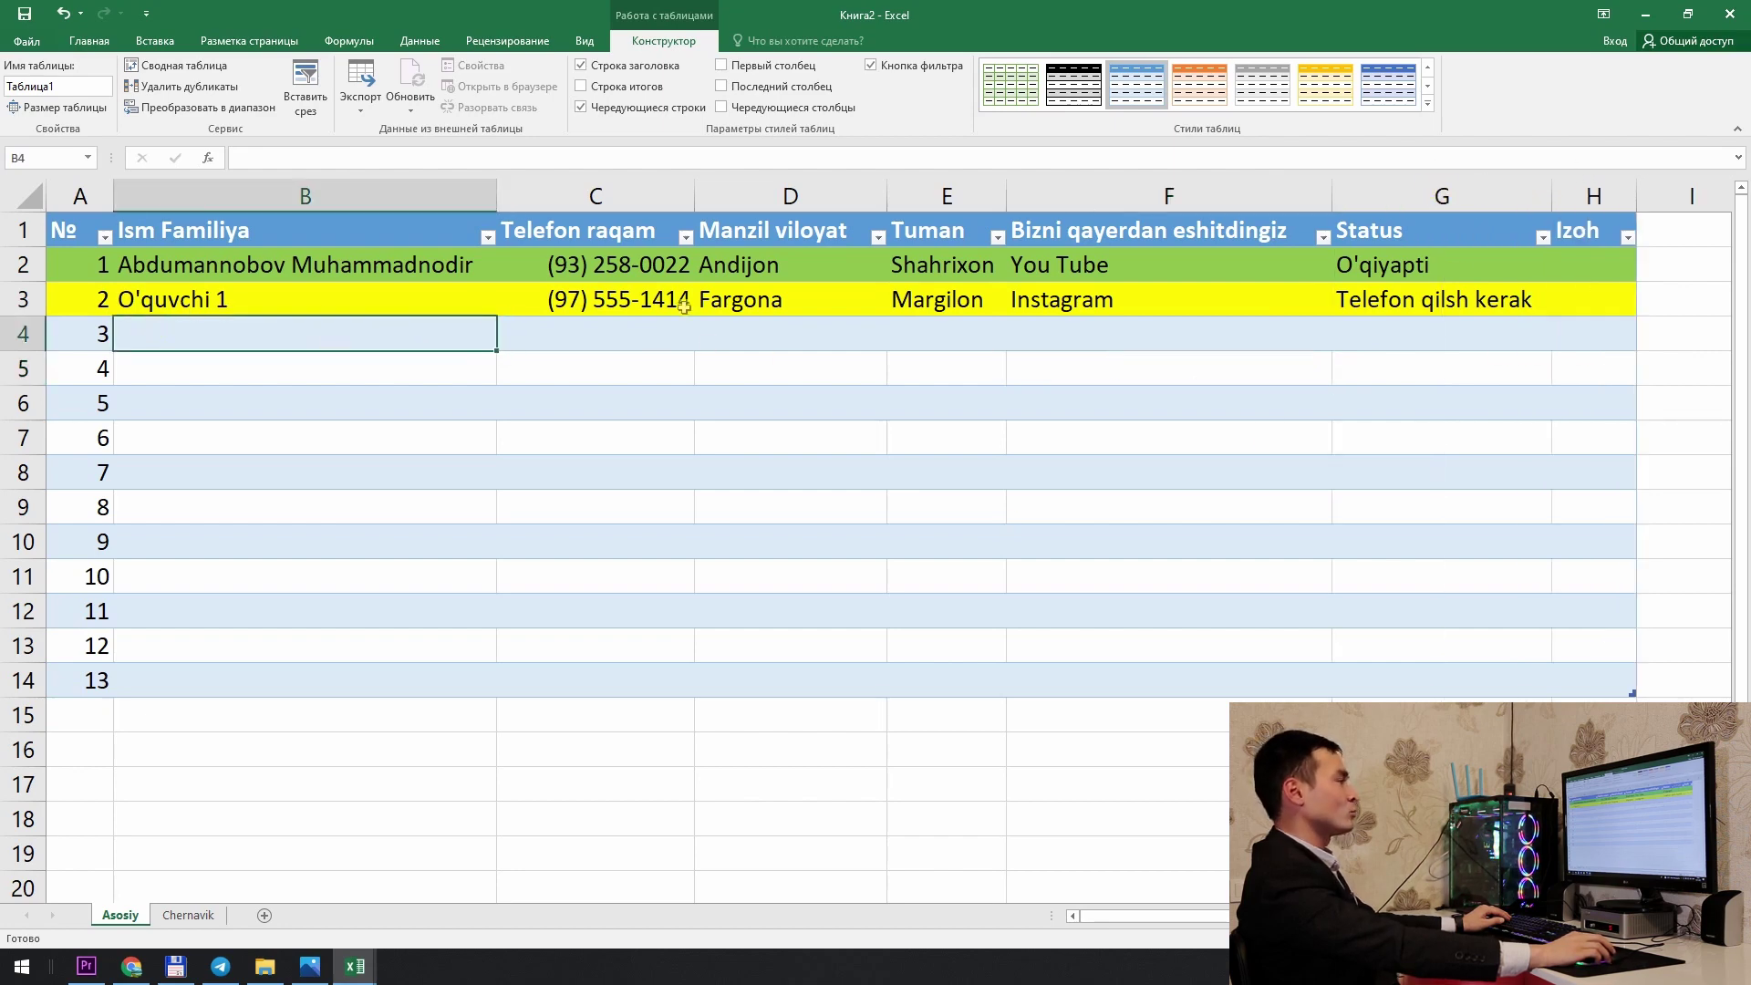
Step: Sort the customer table by Status from Z to A
{"action": "left_click", "coordinate": [393, 305]}
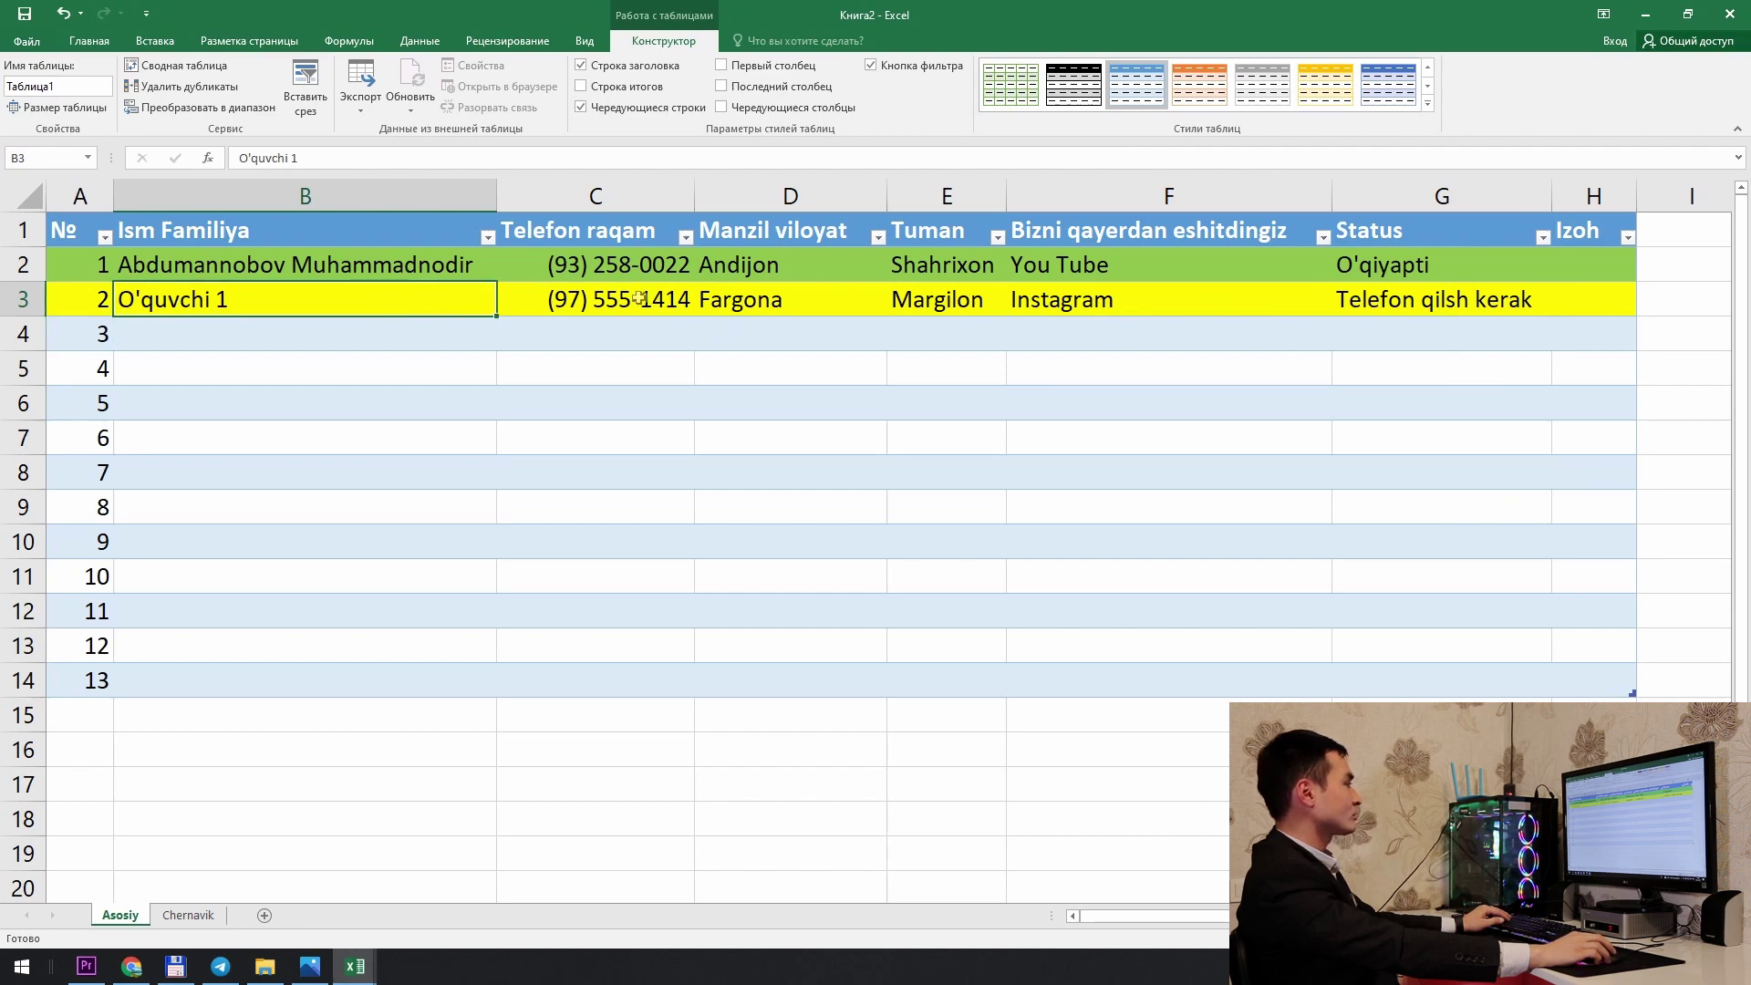
{"action": "left_click", "coordinate": [1542, 238]}
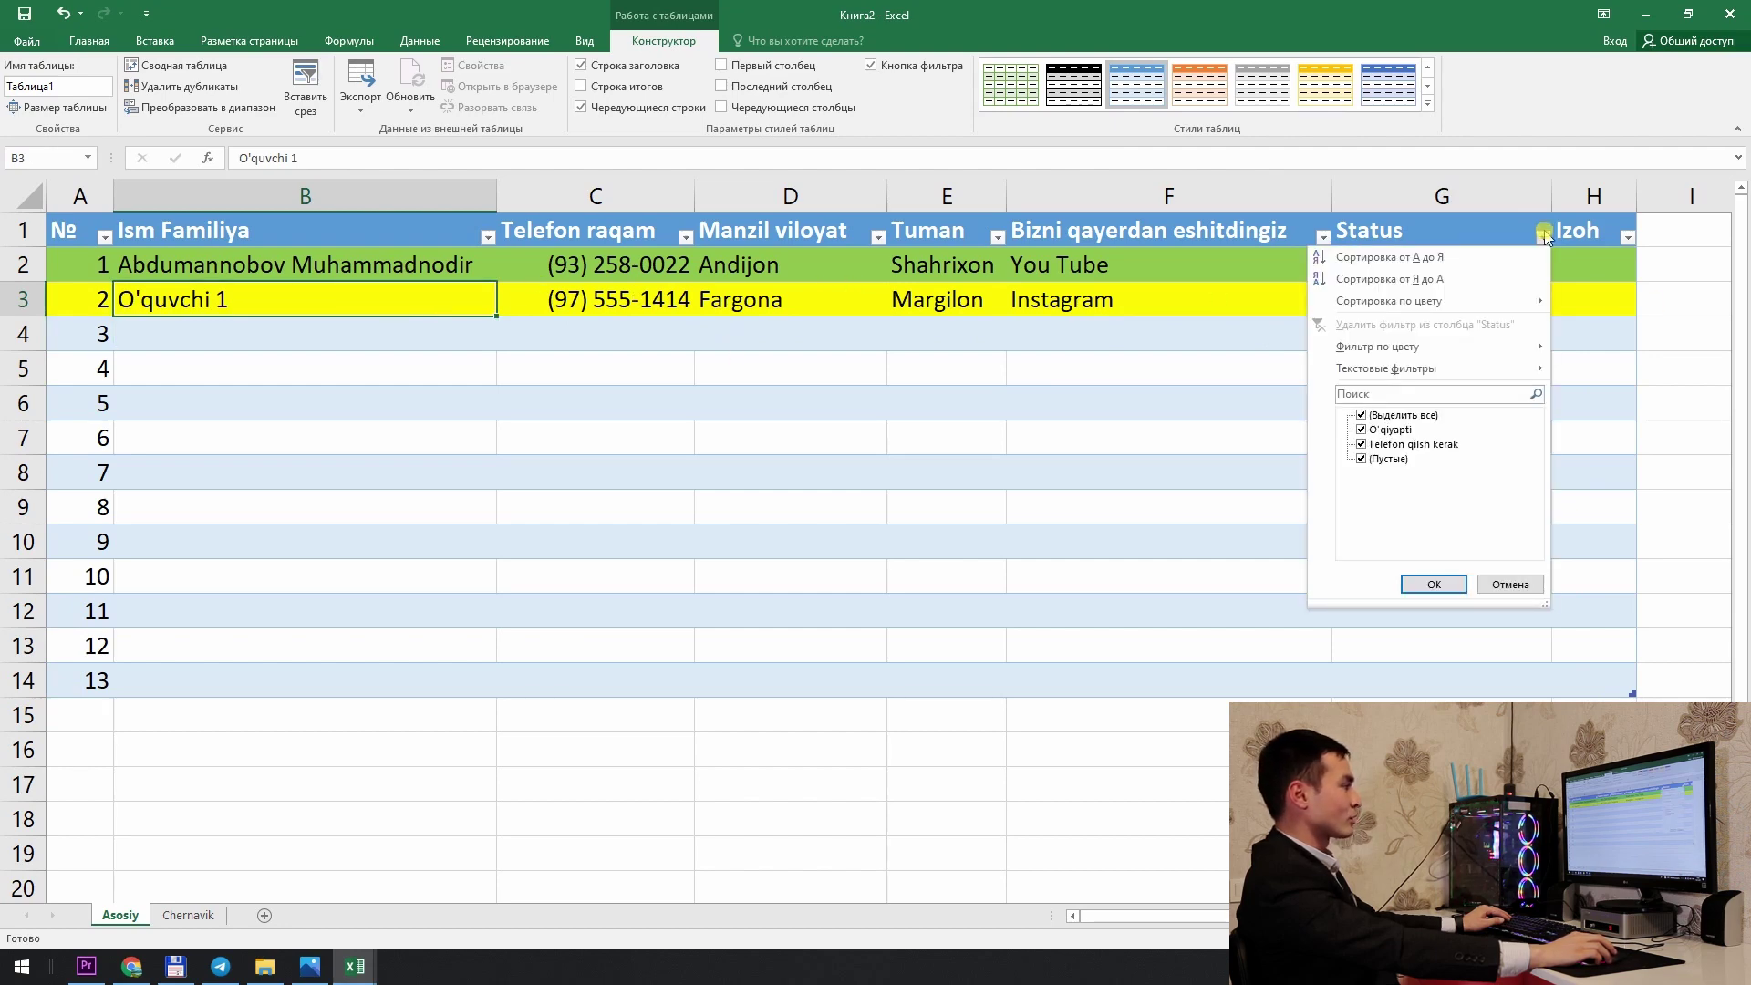
{"action": "left_click", "coordinate": [1475, 269]}
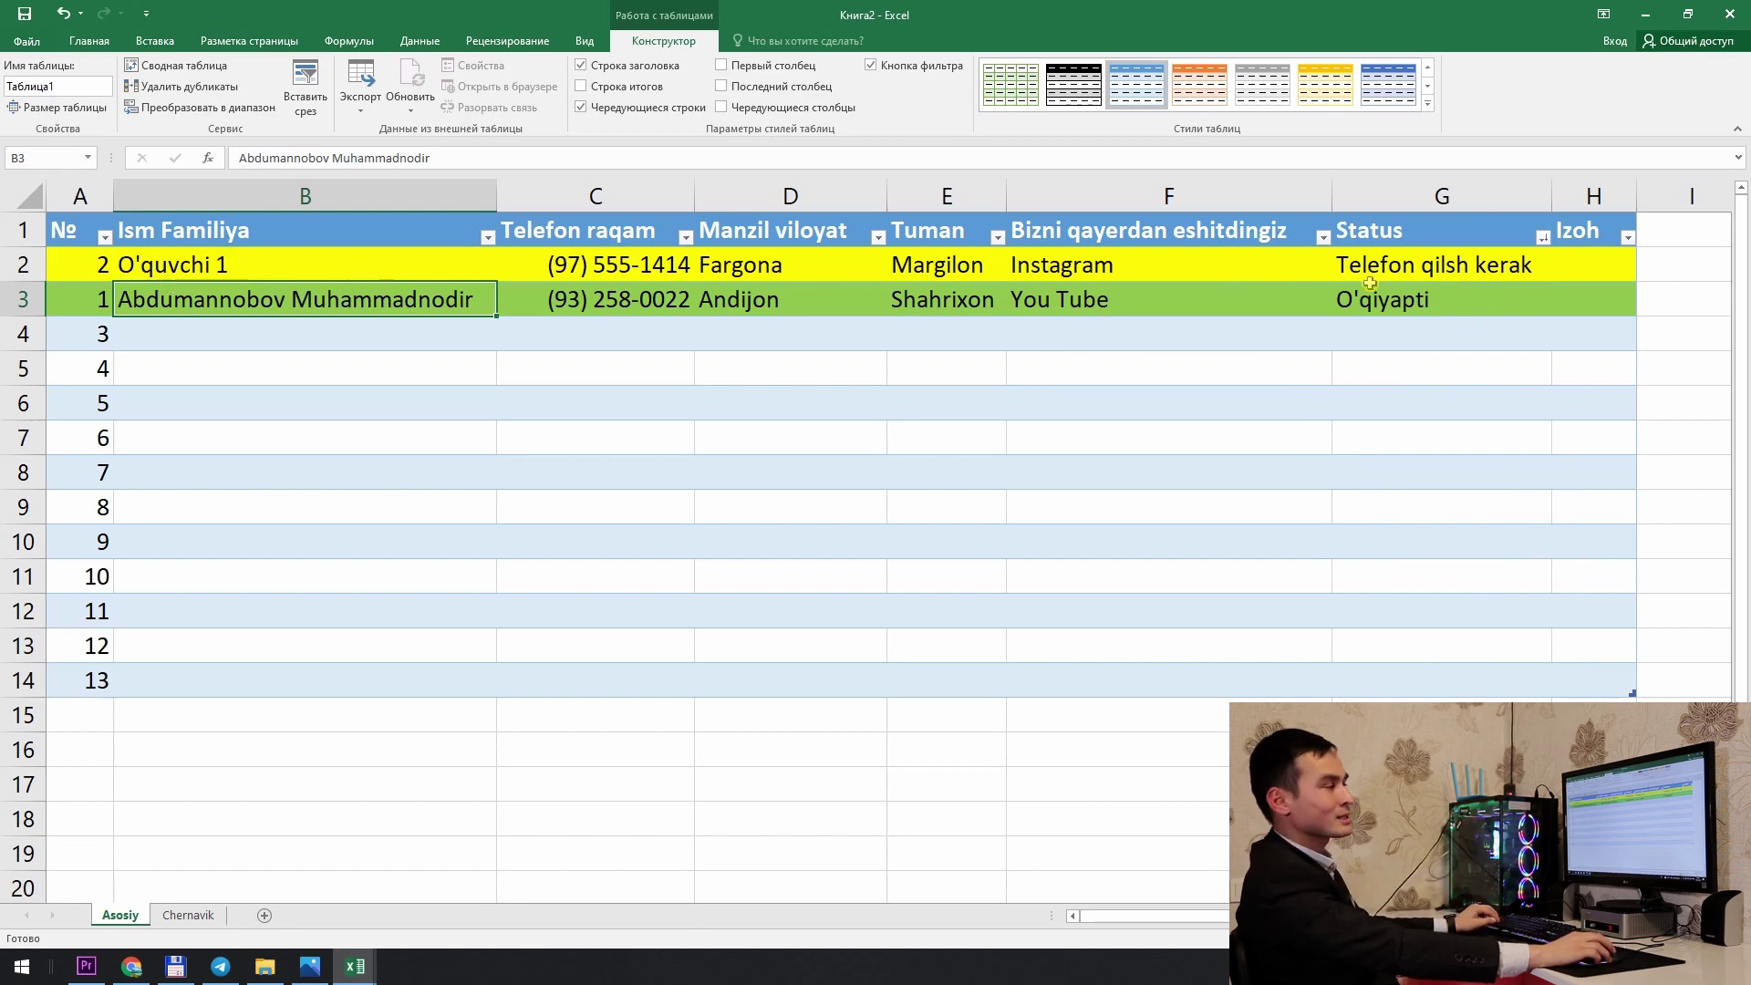
Step: Click through several cells of the sorted customer table
{"action": "left_click", "coordinate": [1289, 357]}
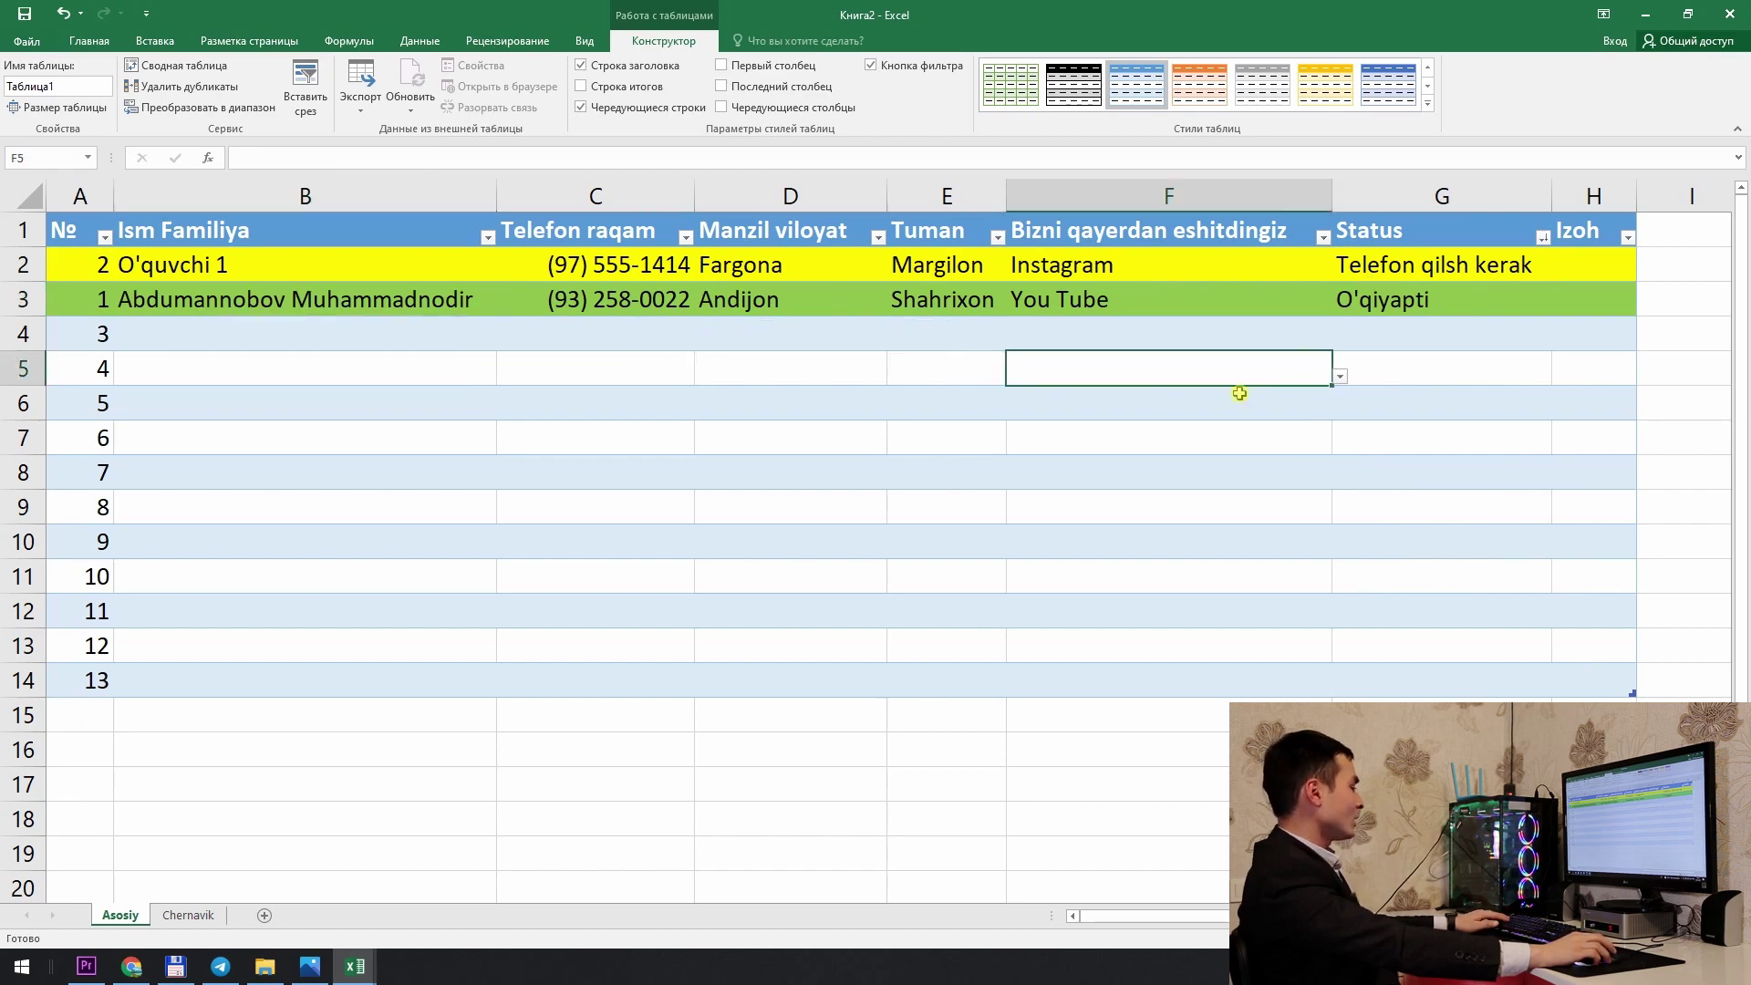
{"action": "left_click", "coordinate": [895, 537]}
{"action": "left_click", "coordinate": [325, 485]}
{"action": "left_click", "coordinate": [316, 355]}
{"action": "left_click", "coordinate": [493, 447]}
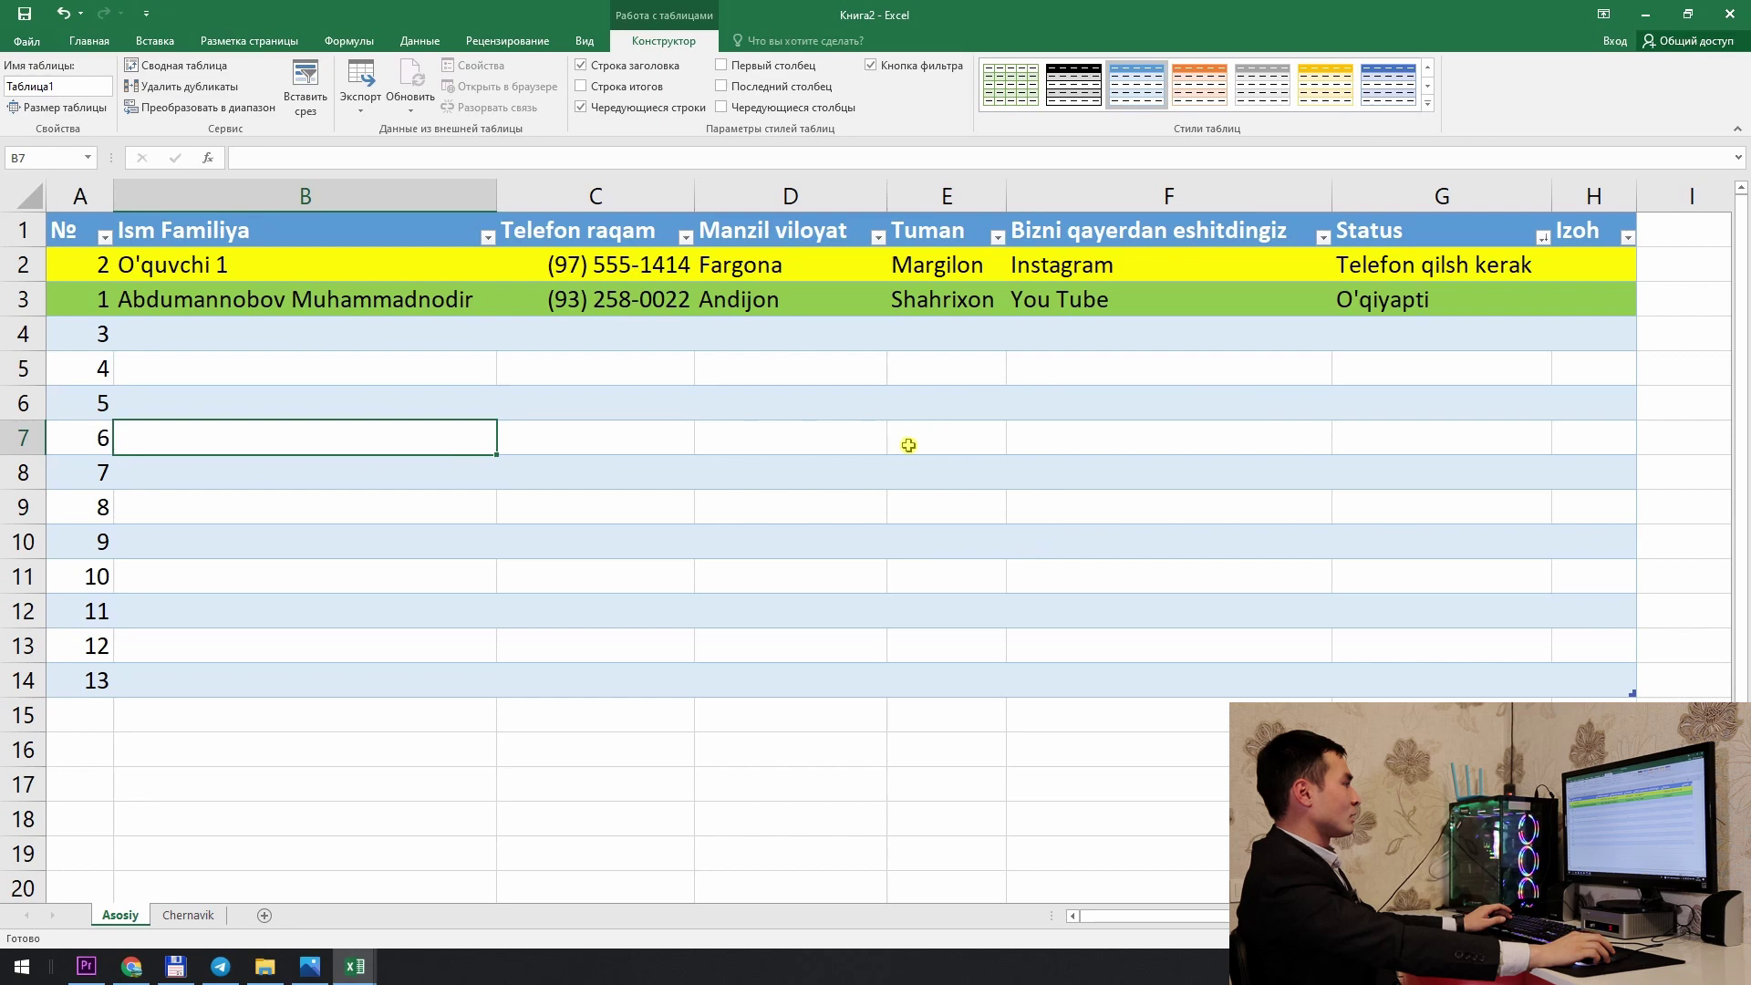
{"action": "left_click", "coordinate": [418, 330]}
{"action": "left_click", "coordinate": [483, 303]}
{"action": "left_click", "coordinate": [790, 321]}
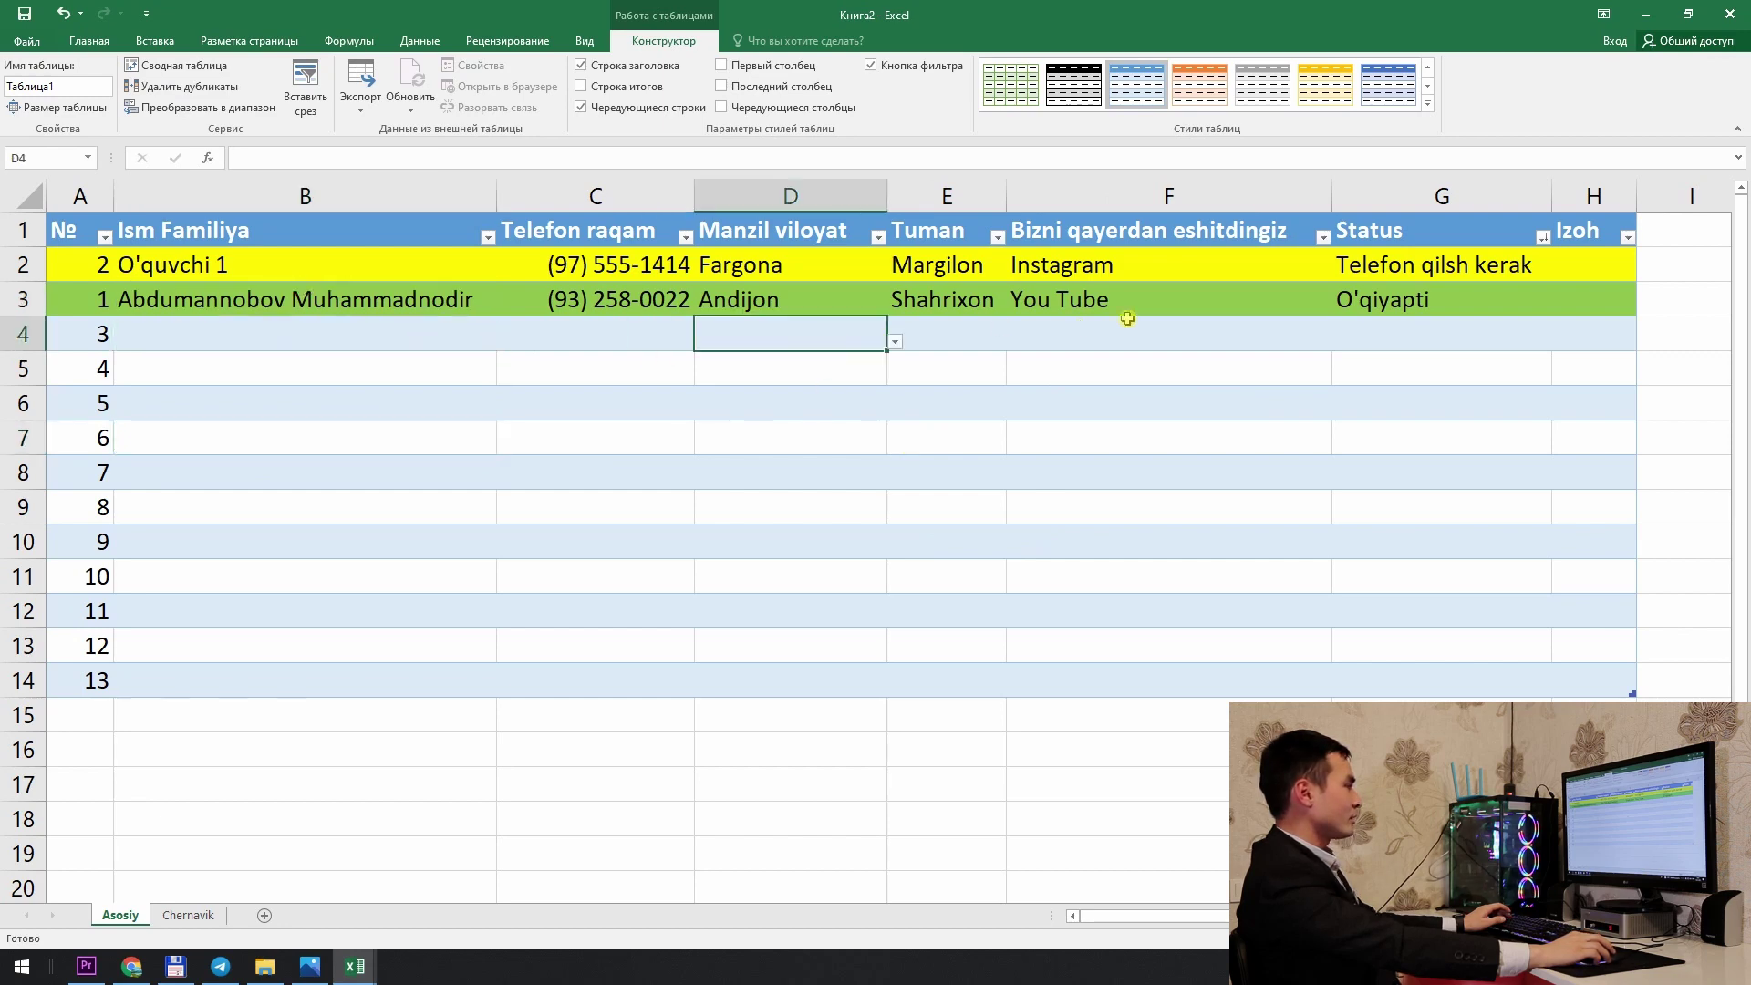
{"action": "left_click", "coordinate": [1012, 299]}
{"action": "left_click", "coordinate": [926, 305]}
{"action": "left_click", "coordinate": [835, 299]}
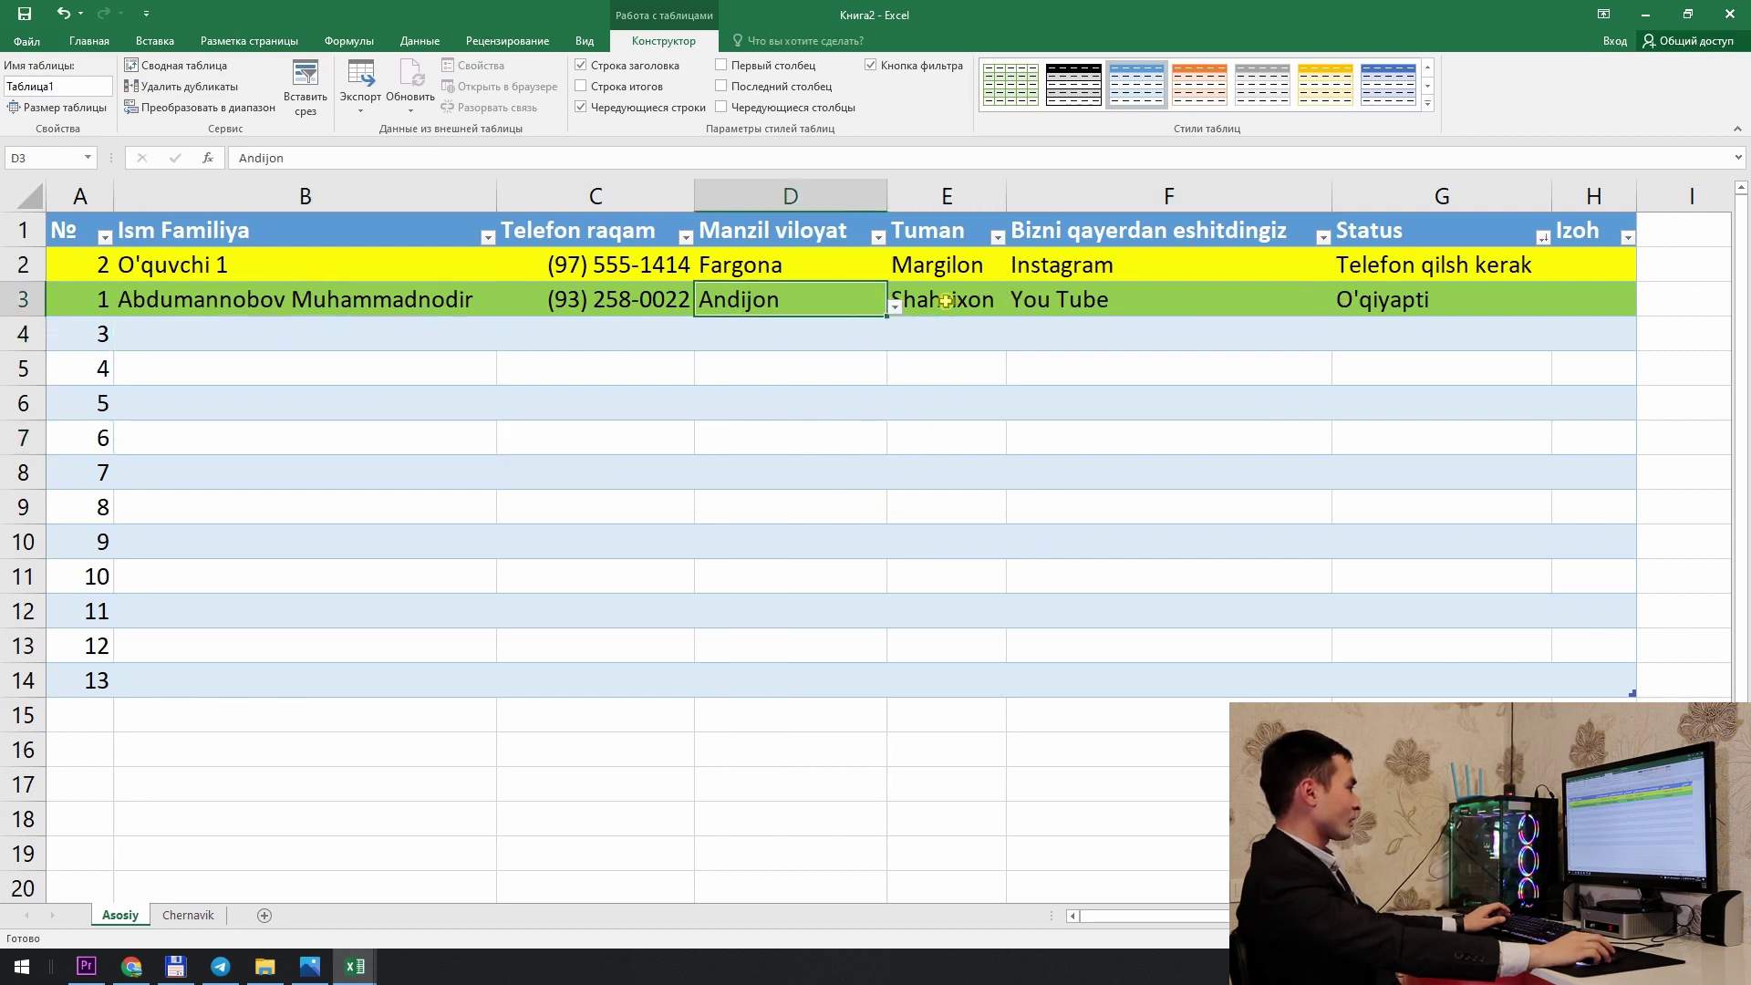